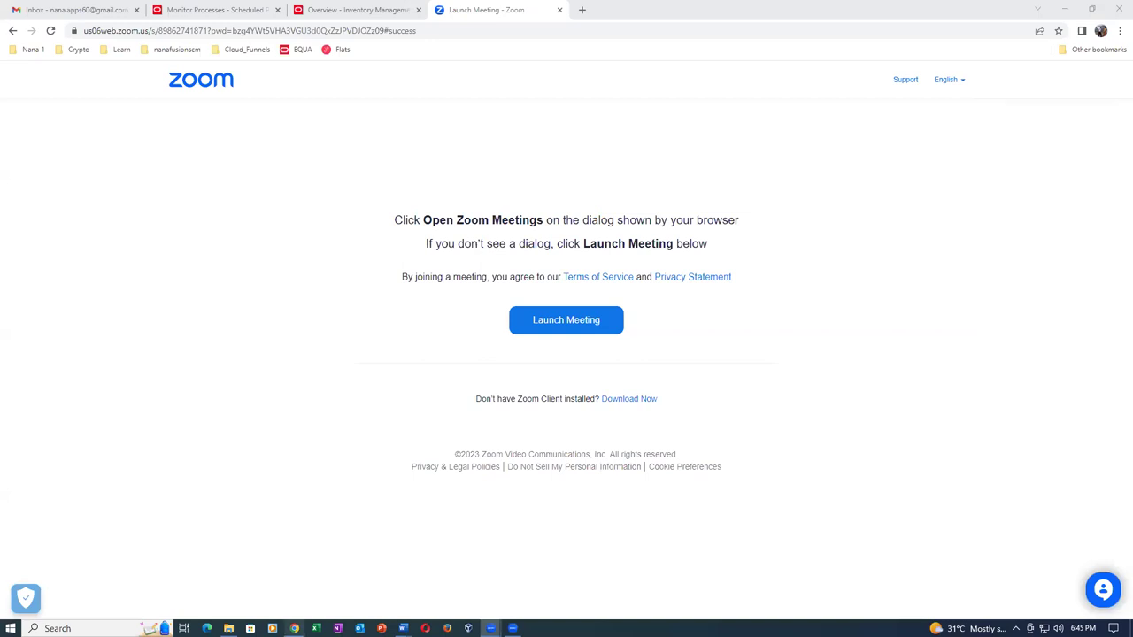
# Review the Serial Generation at Sales Order notes in the Advanced_Shipping document, highlighting '10 quantity'.
pyautogui.moveTo(403, 629)
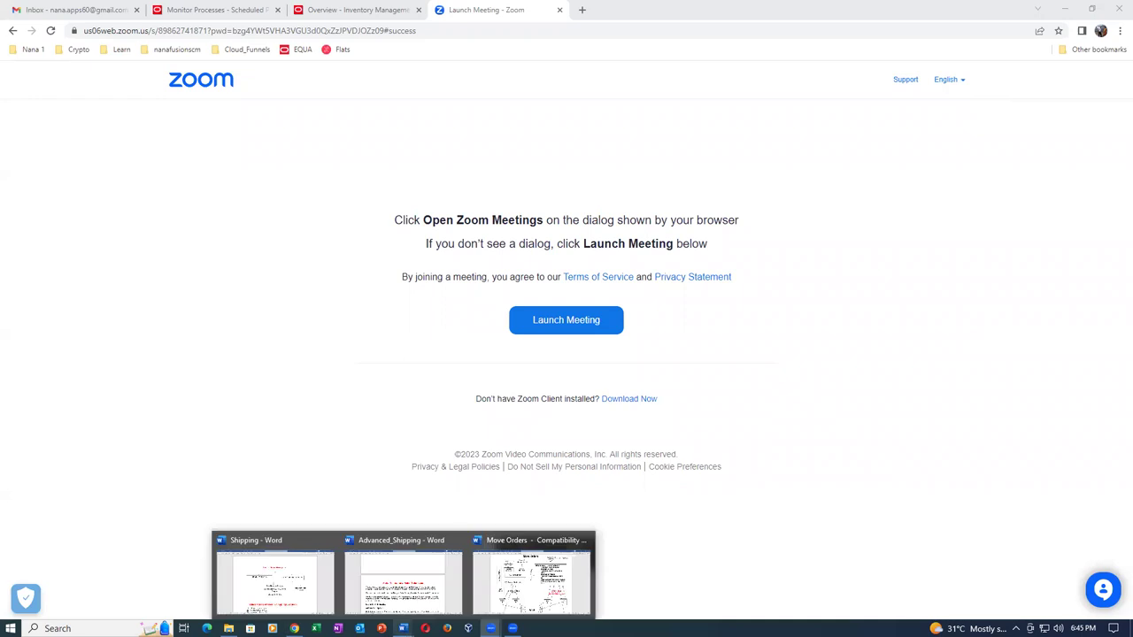
pyautogui.click(402, 579)
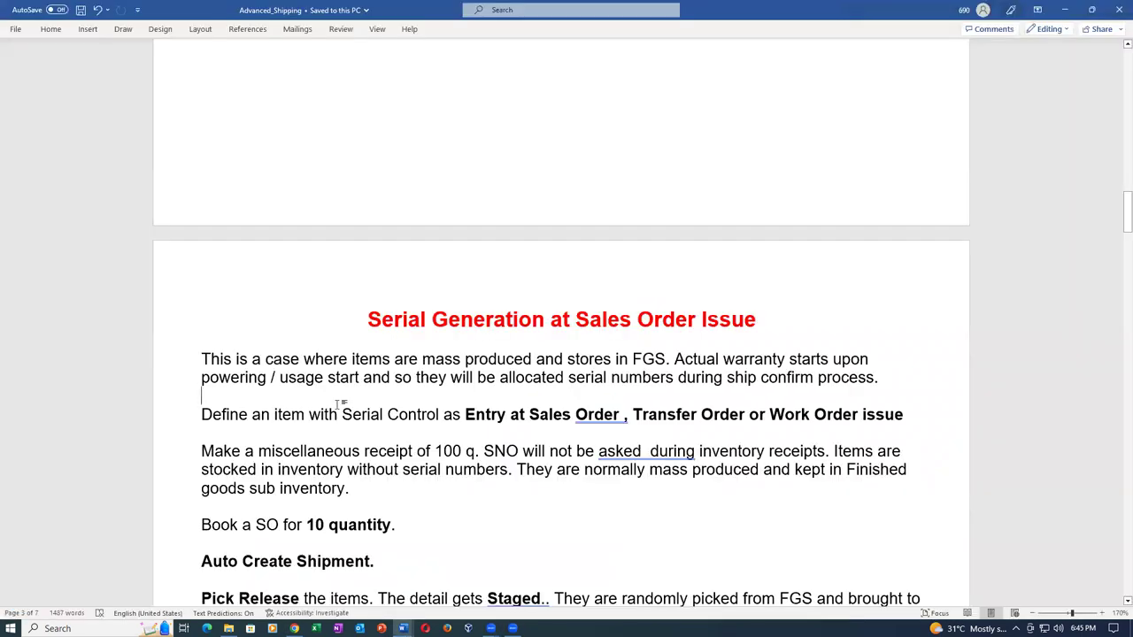
pyautogui.moveTo(367, 317); pyautogui.dragTo(672, 310)
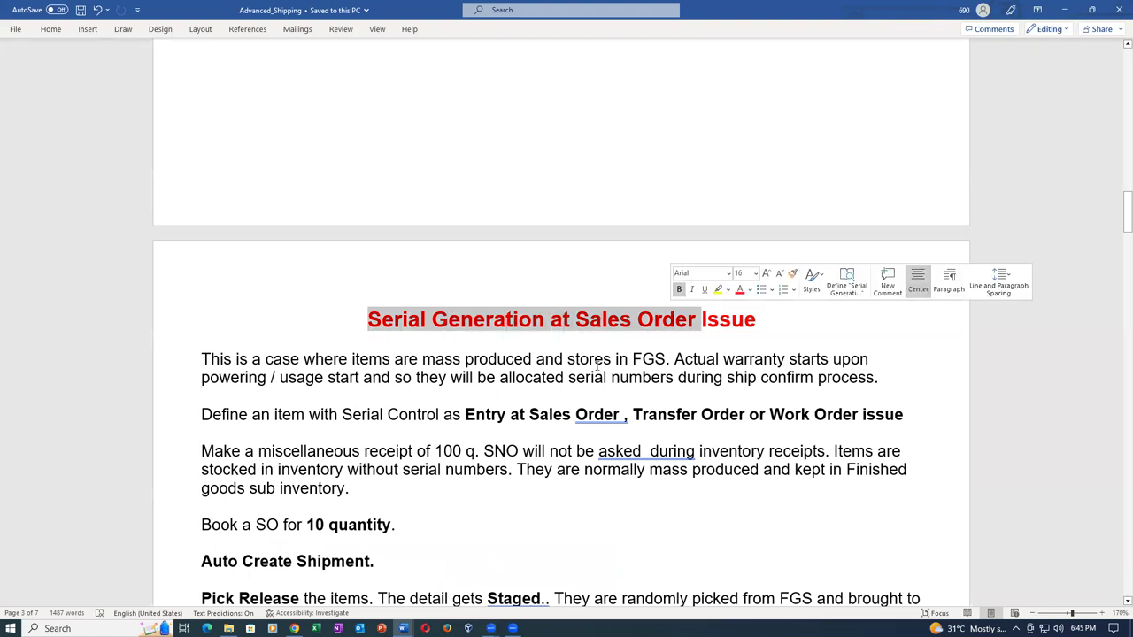
pyautogui.scroll(-2, 583, 373)
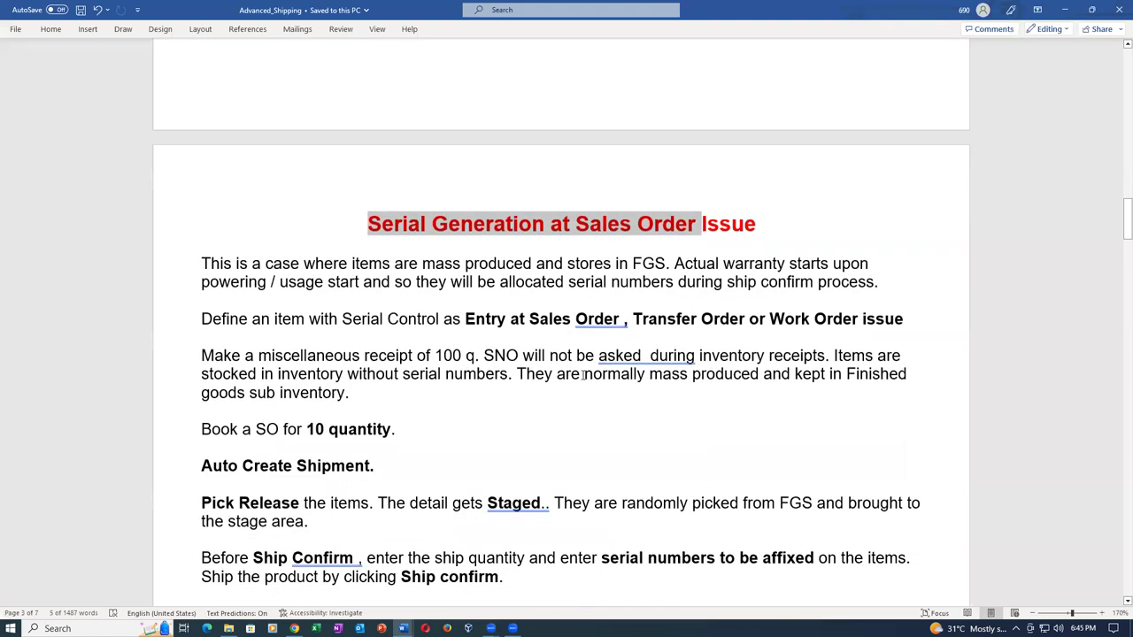
pyautogui.scroll(-3, 583, 373)
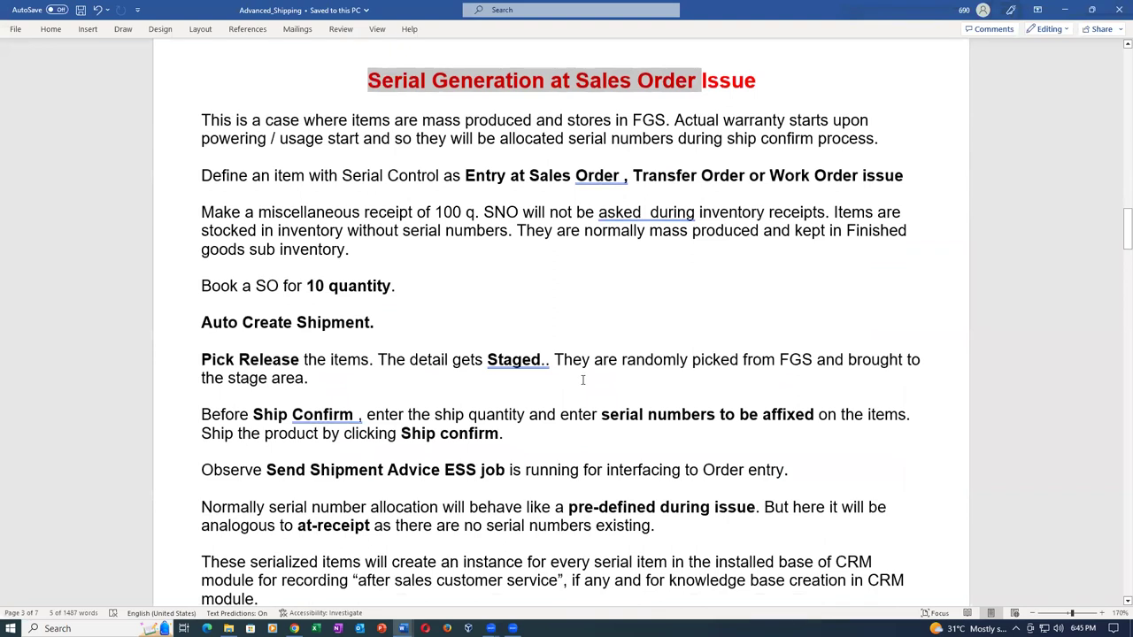
pyautogui.moveTo(307, 285); pyautogui.dragTo(388, 288)
pyautogui.hotkey('alt', 'Tab')
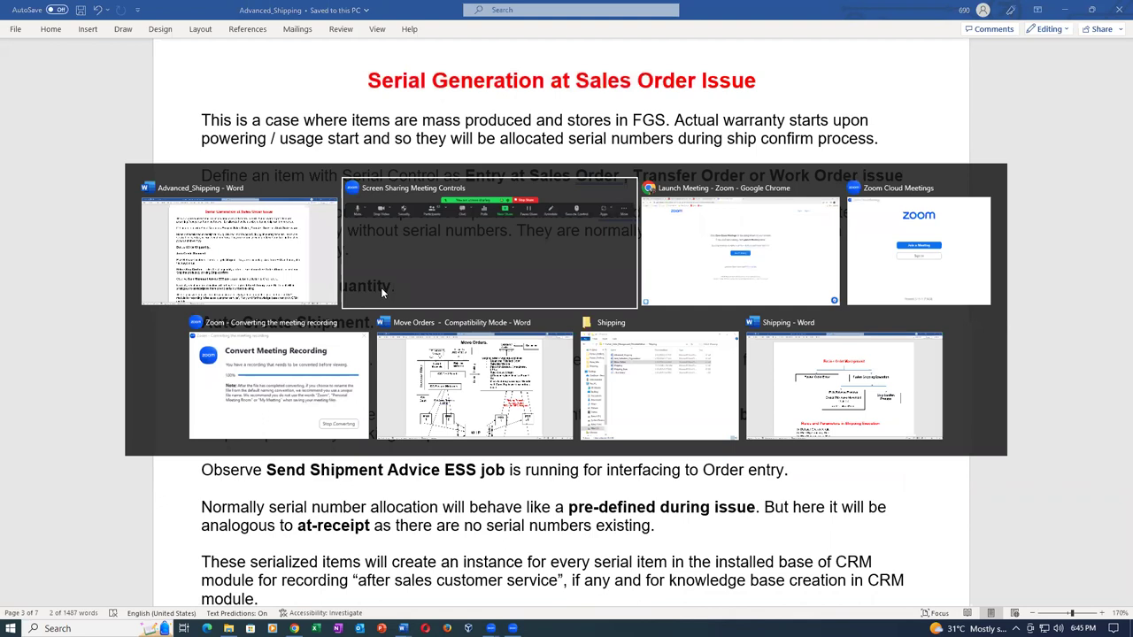
pyautogui.hotkey('alt', 'Tab')
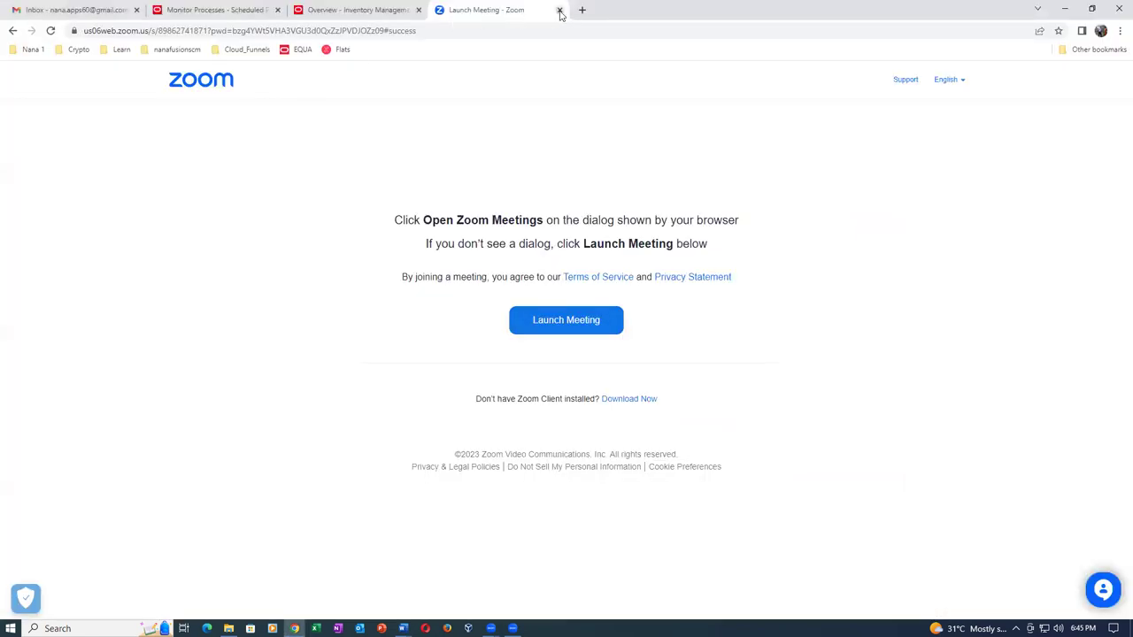
# Close the Zoom launch tab and open a blank order via Favorites > Manage Orders > Create Order.
pyautogui.click(559, 10)
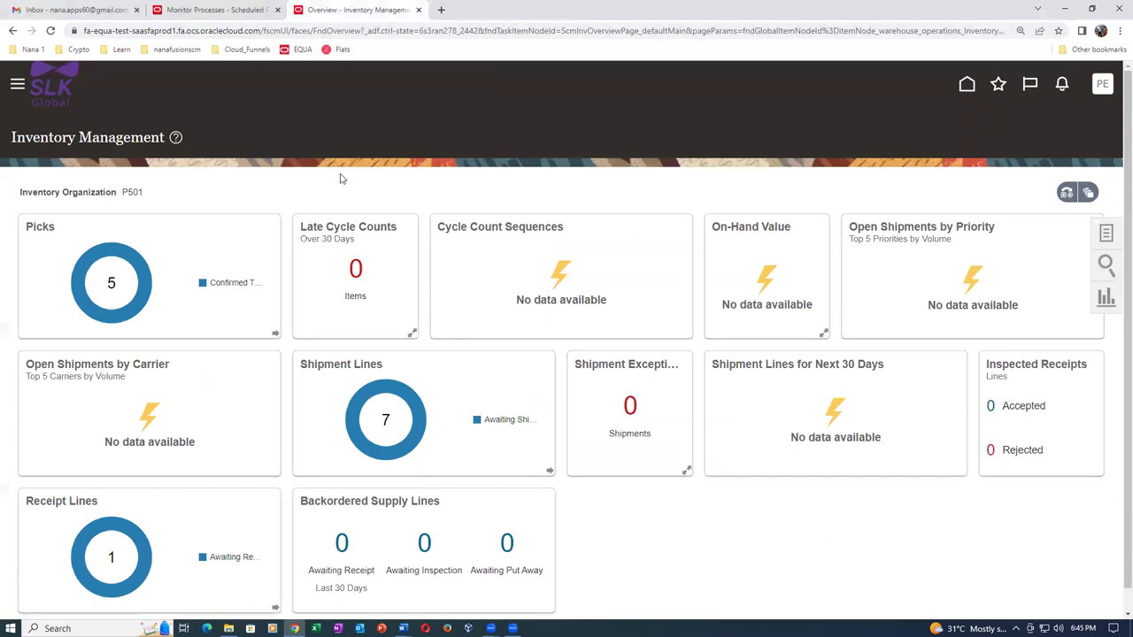
pyautogui.click(998, 84)
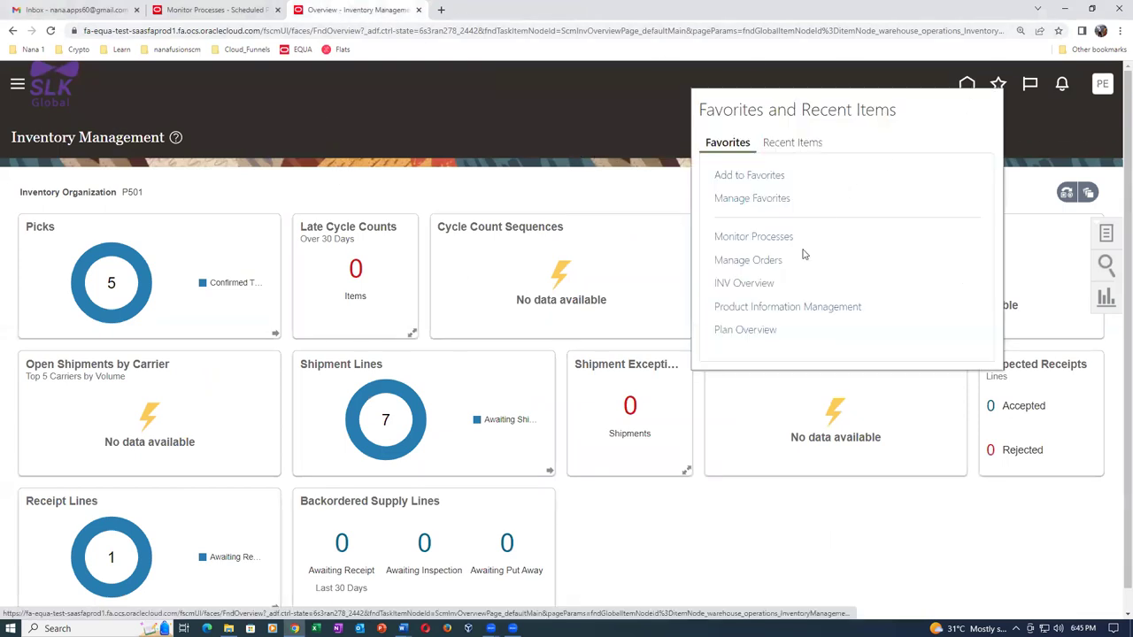
pyautogui.click(748, 262)
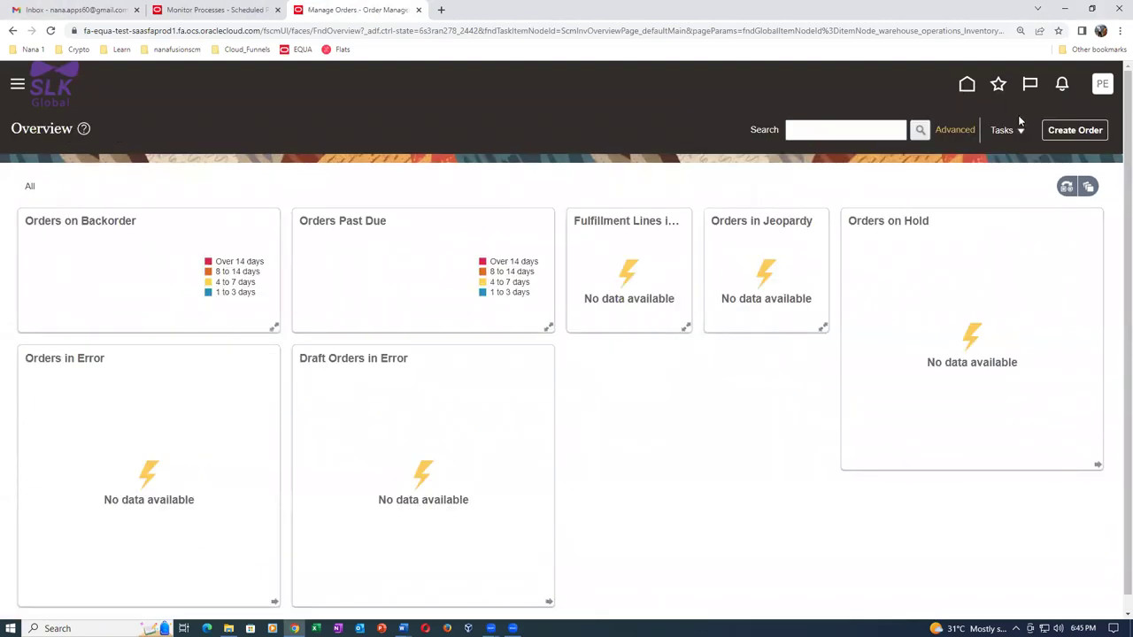
pyautogui.click(1075, 131)
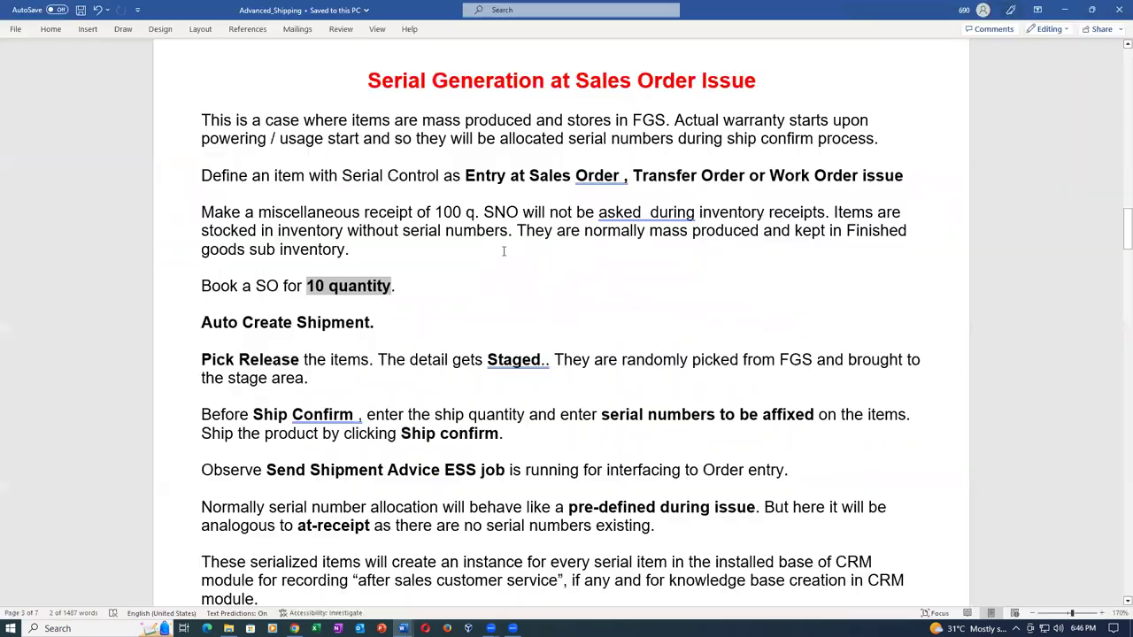
# Scroll the Advanced_Shipping notes to the Serial Generation at Sales Order Issue section, then return to the browser.
pyautogui.scroll(10, 505, 248)
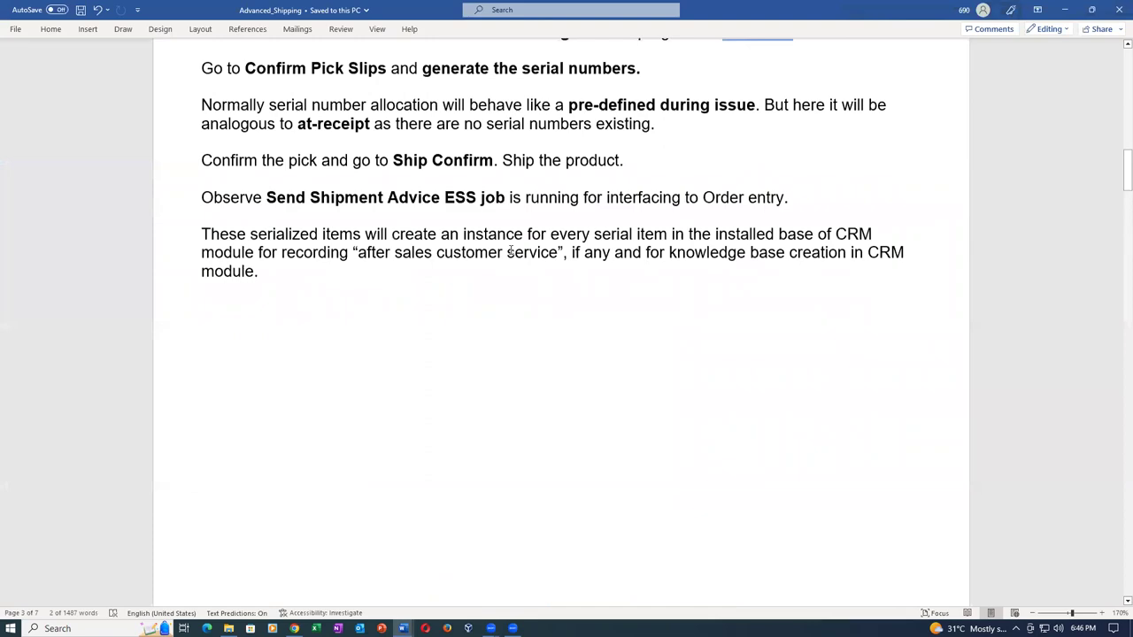
pyautogui.scroll(15, 510, 252)
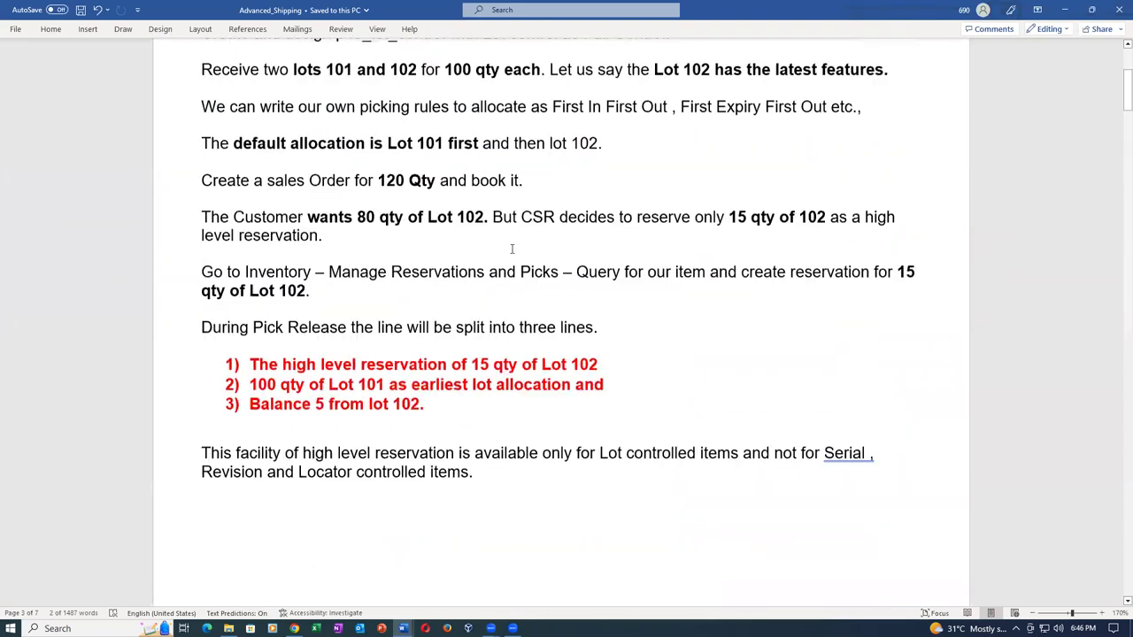
pyautogui.scroll(3, 501, 186)
pyautogui.scroll(-7, 551, 281)
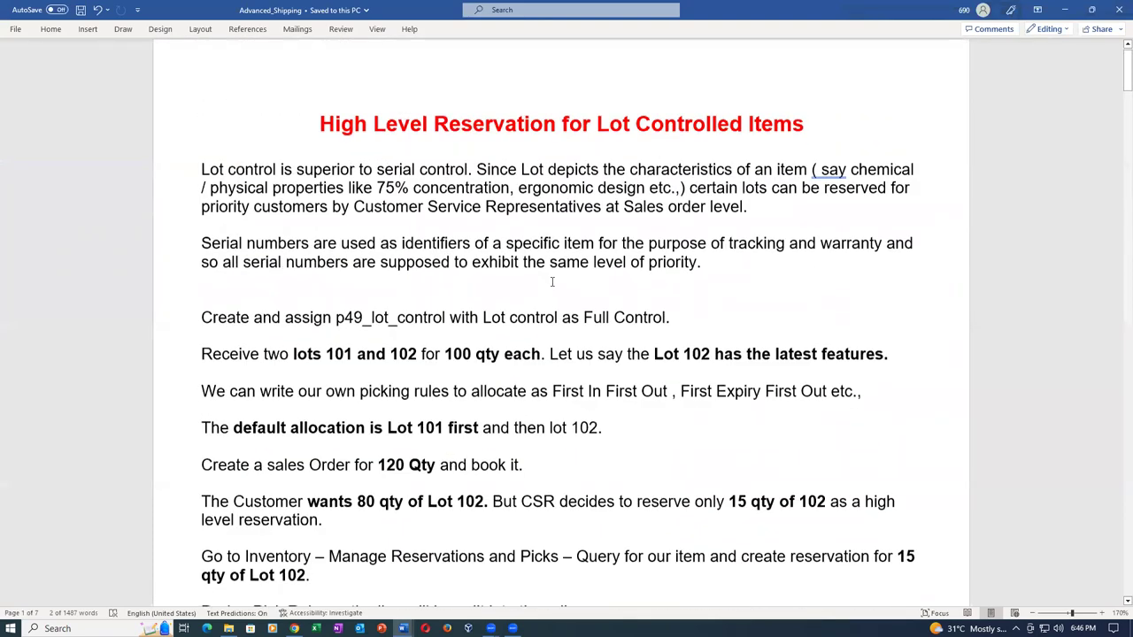
pyautogui.scroll(-10, 551, 284)
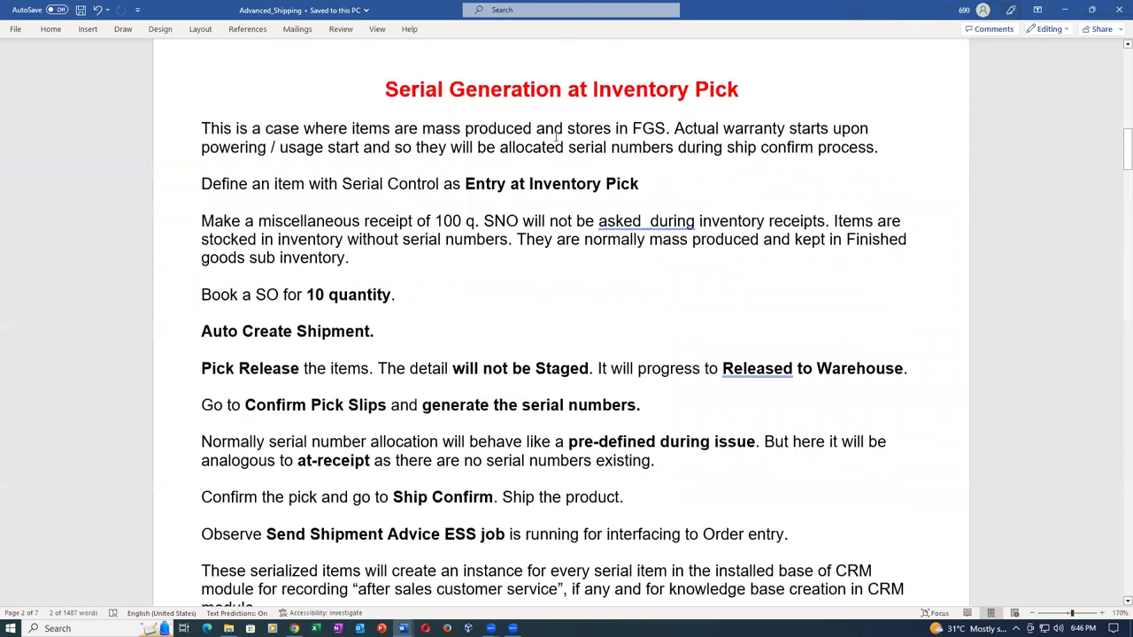
pyautogui.scroll(-14, 549, 222)
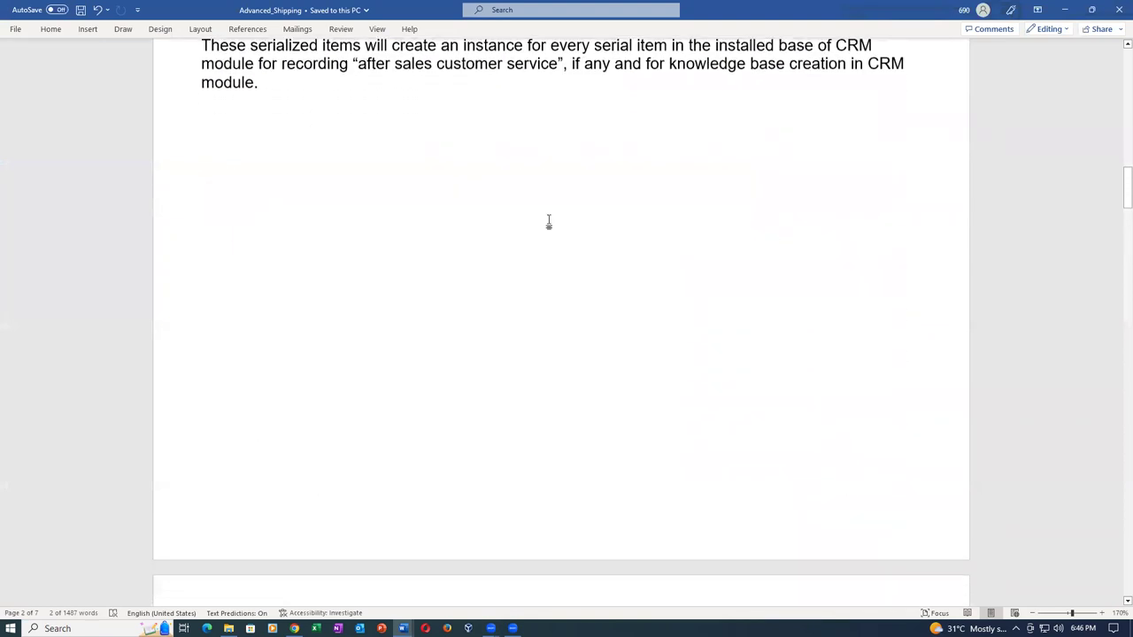
pyautogui.scroll(-1, 548, 261)
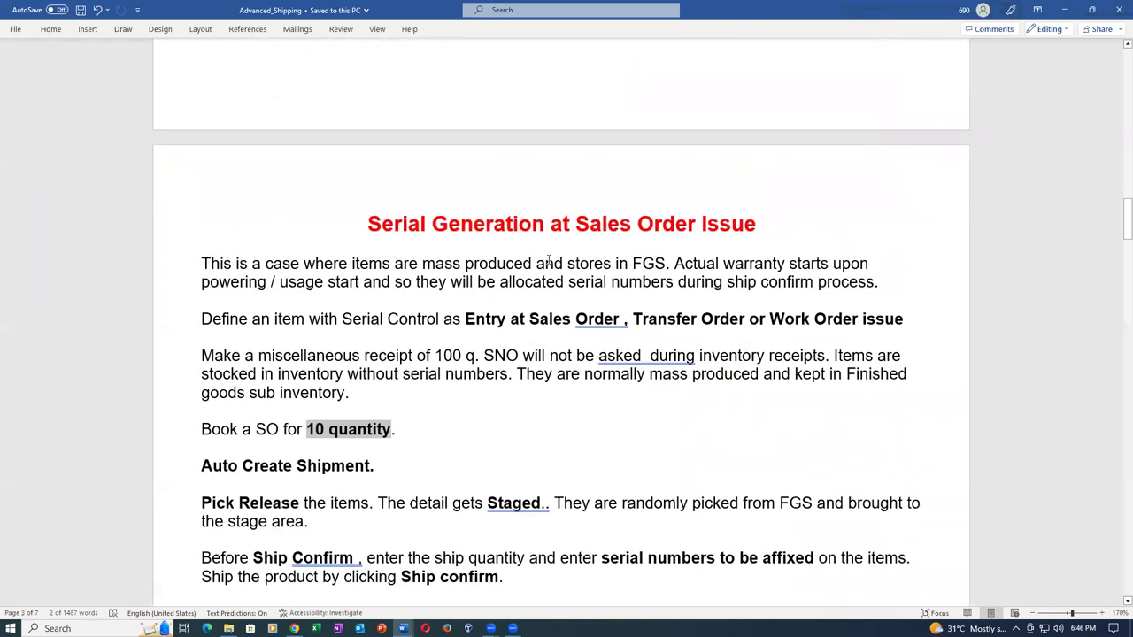
pyautogui.hotkey('alt', 'Tab')
# Set the order's customer to p50_cust_1.
pyautogui.click(290, 224)
pyautogui.write('p50')
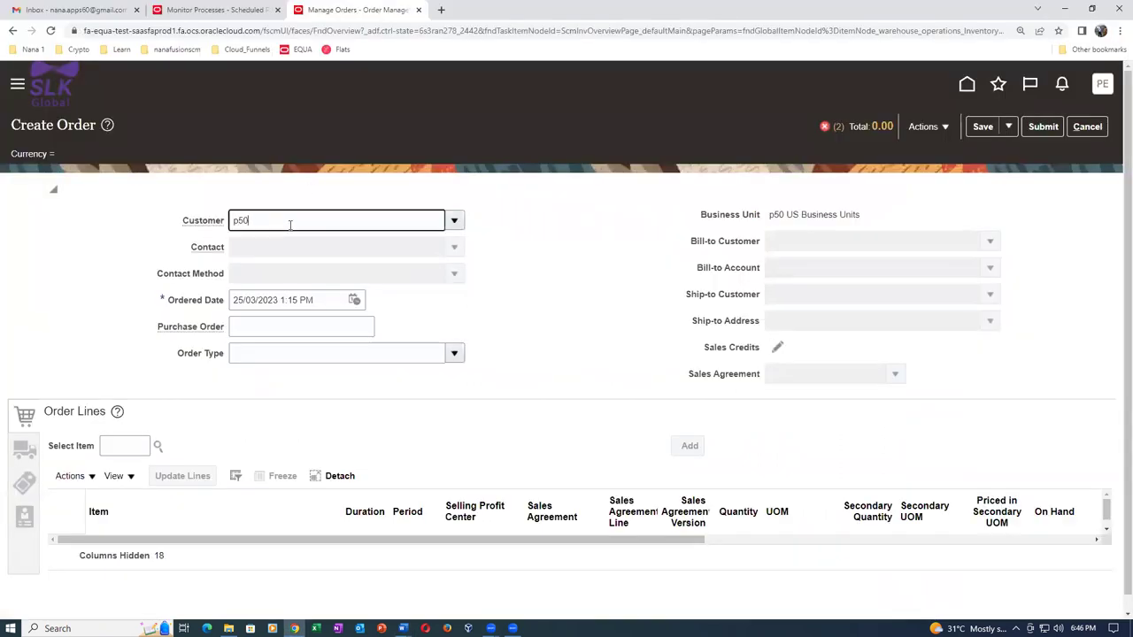
pyautogui.click(258, 241)
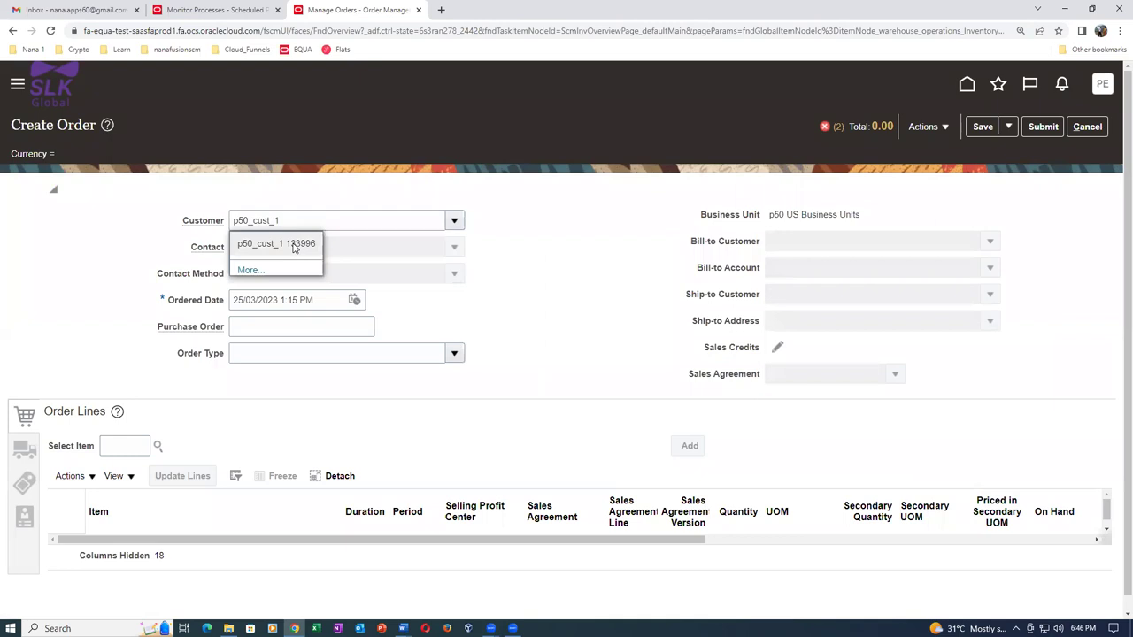
# Add a line for item p4903_gen_at_SO_Issue with quantity 10 Each.
pyautogui.click(123, 445)
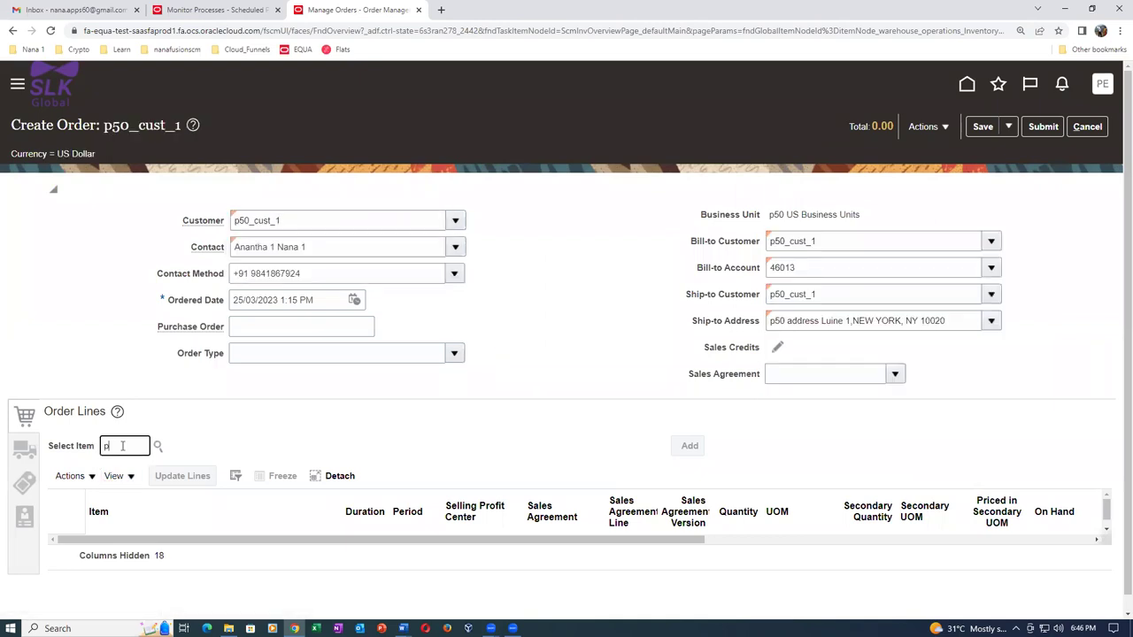
pyautogui.write('p4903')
pyautogui.click(342, 453)
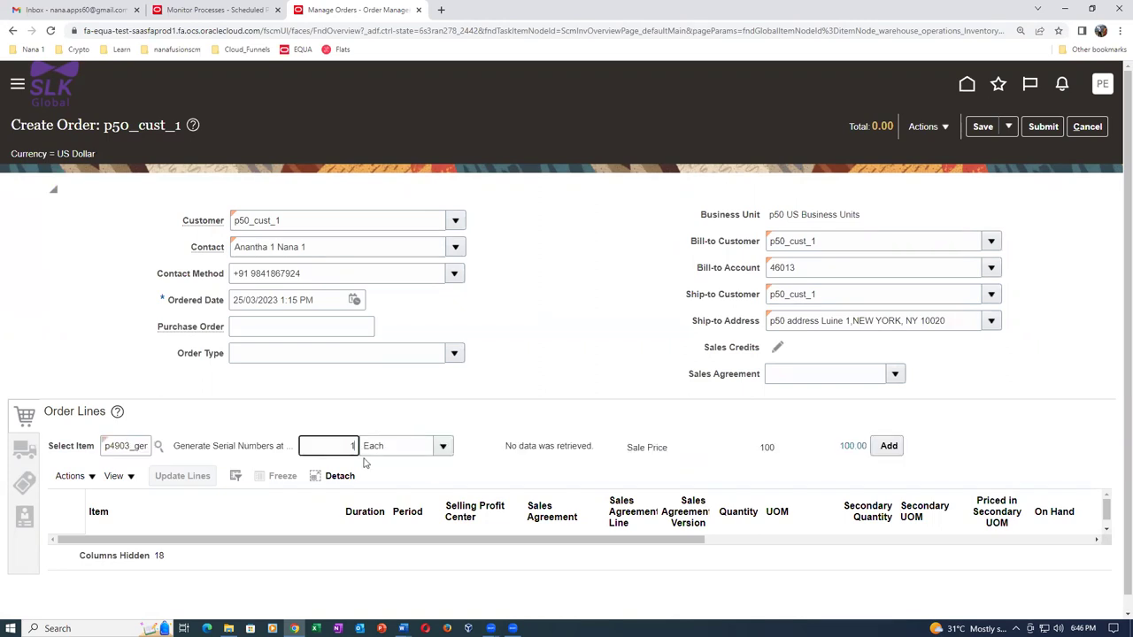
pyautogui.write('0')
pyautogui.press('Tab')
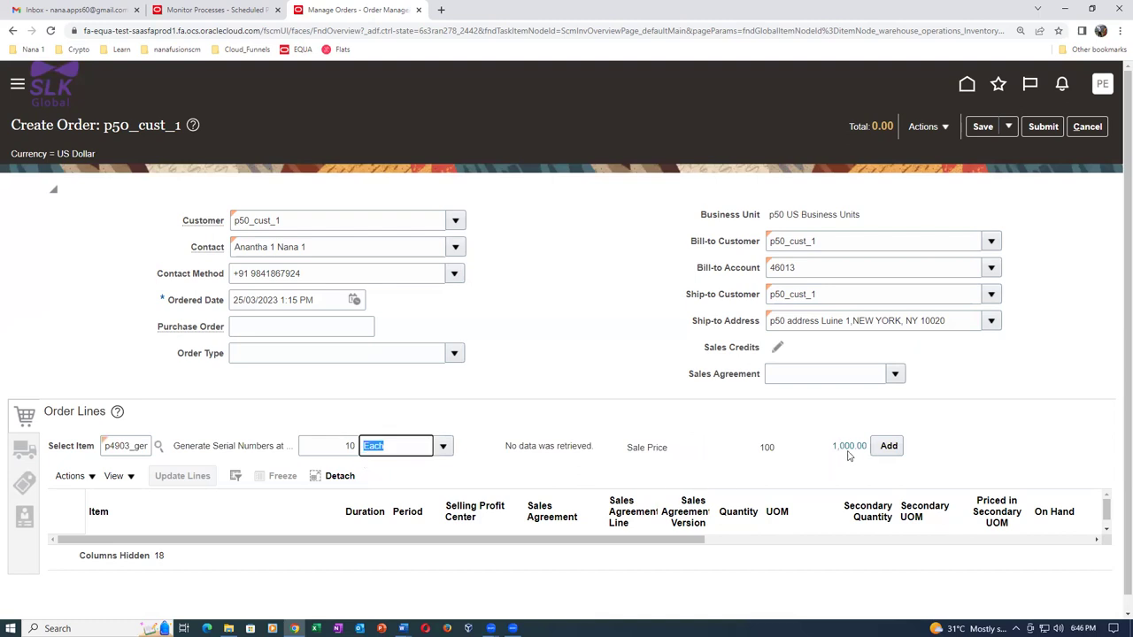
pyautogui.click(888, 448)
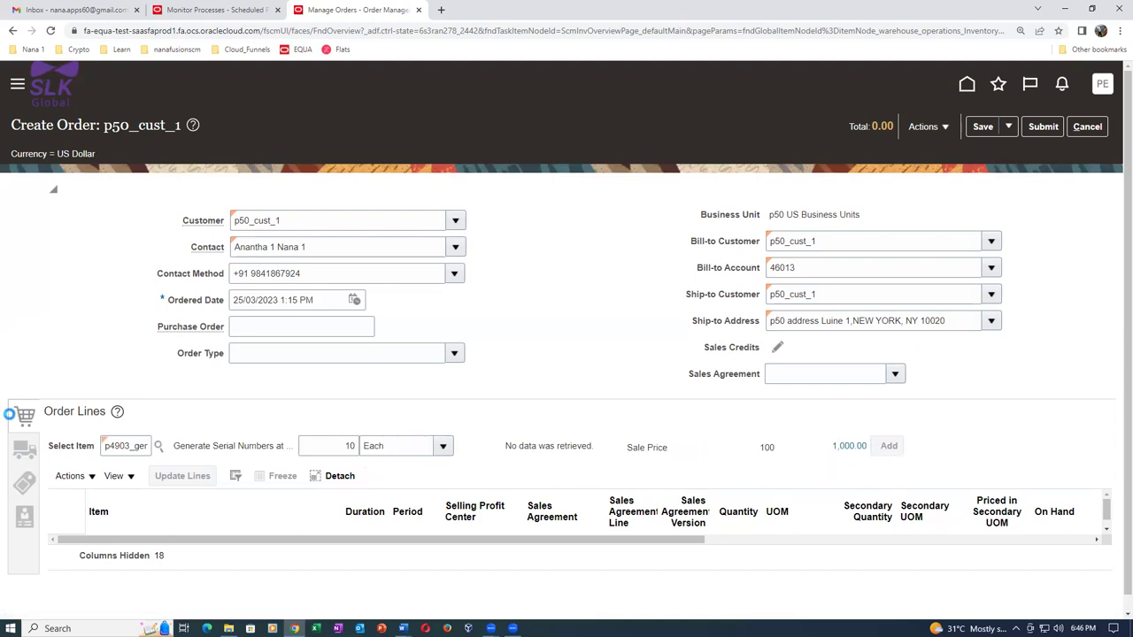
pyautogui.click(24, 451)
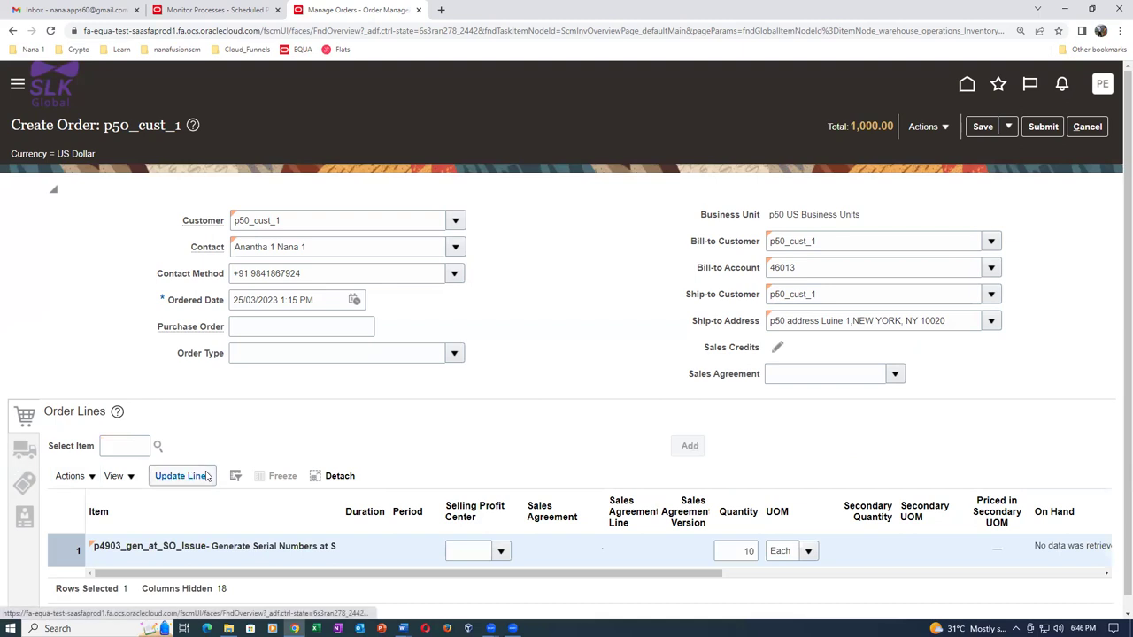
# Set the shipment's warehouse to P501 p50_child_1.
pyautogui.click(168, 452)
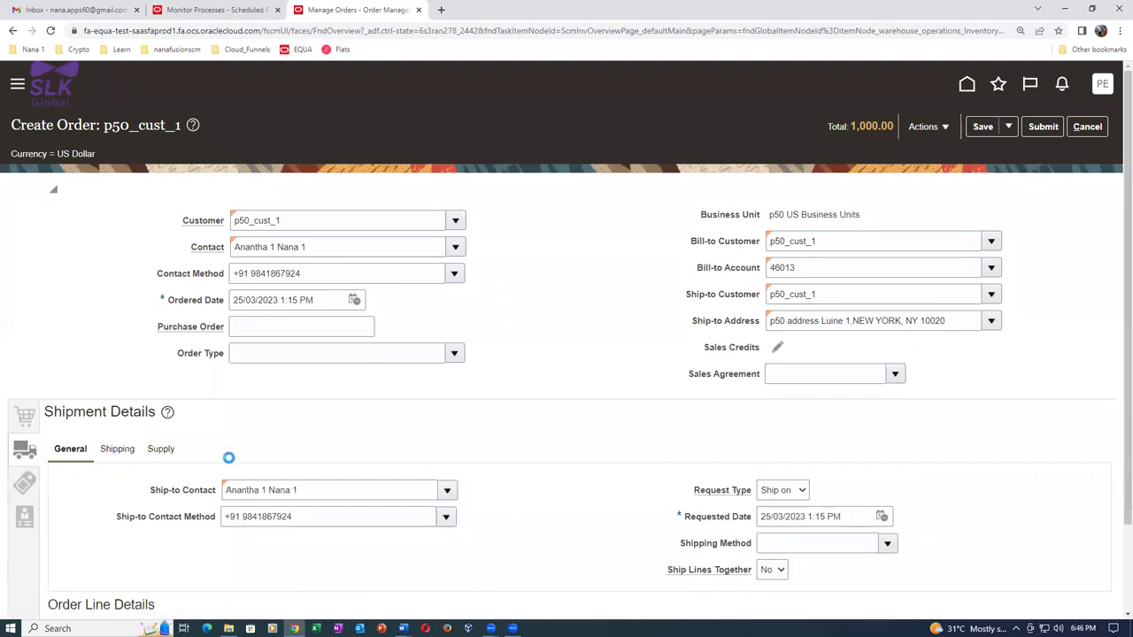
pyautogui.click(249, 483)
pyautogui.write('p50')
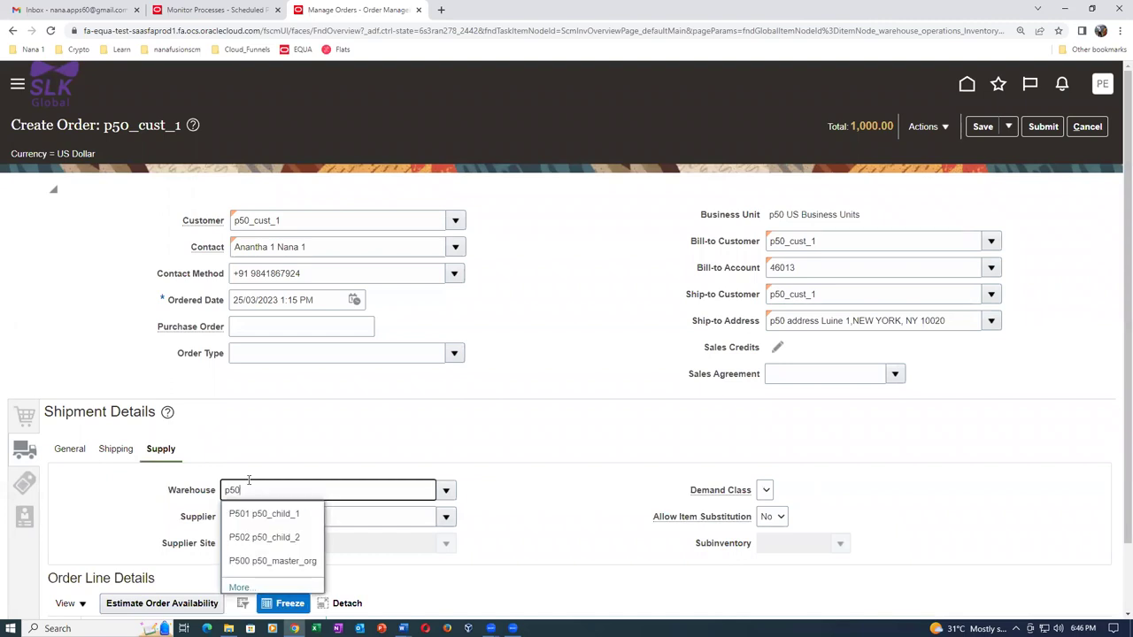
pyautogui.click(264, 515)
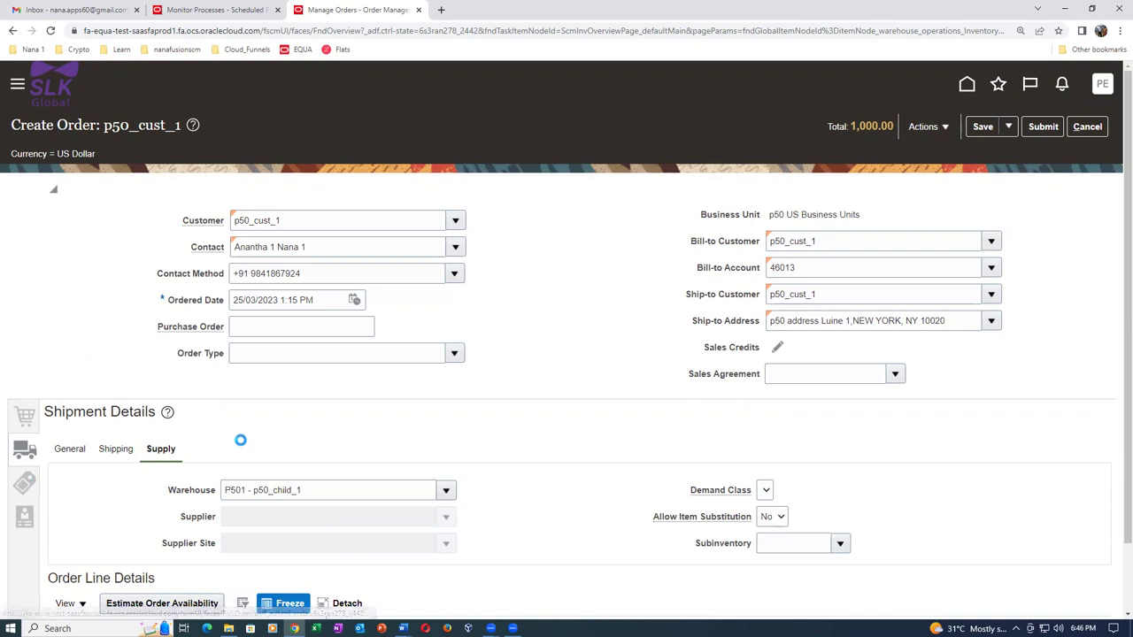
# Set the payment terms to 30 NET and submit the order.
pyautogui.click(24, 482)
pyautogui.scroll(-1, 184, 510)
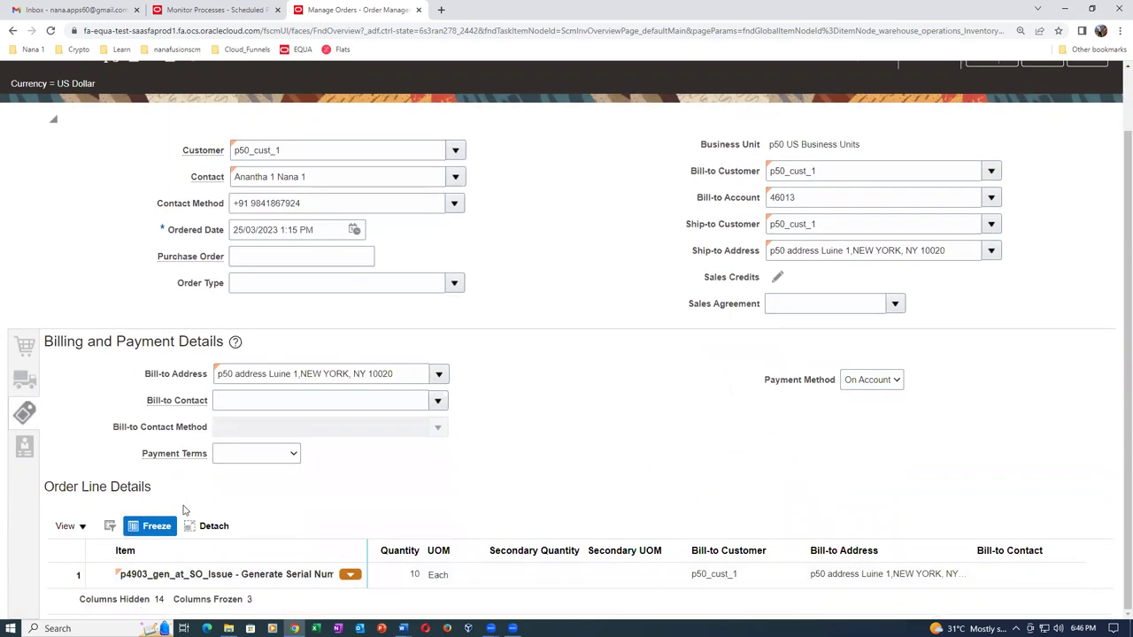
pyautogui.click(250, 454)
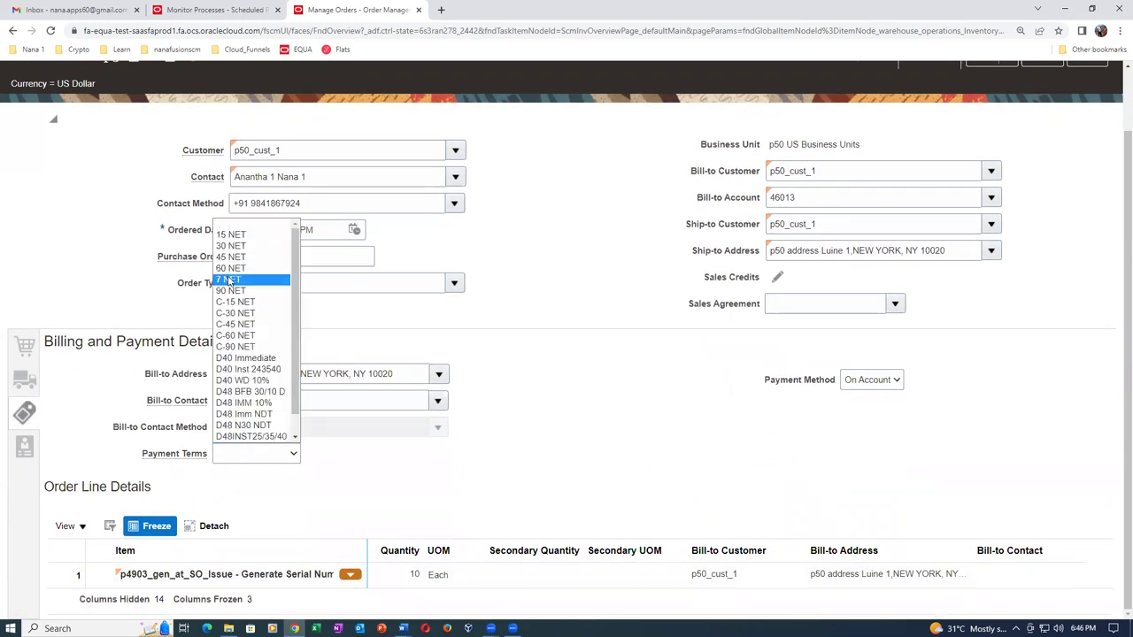
pyautogui.click(230, 246)
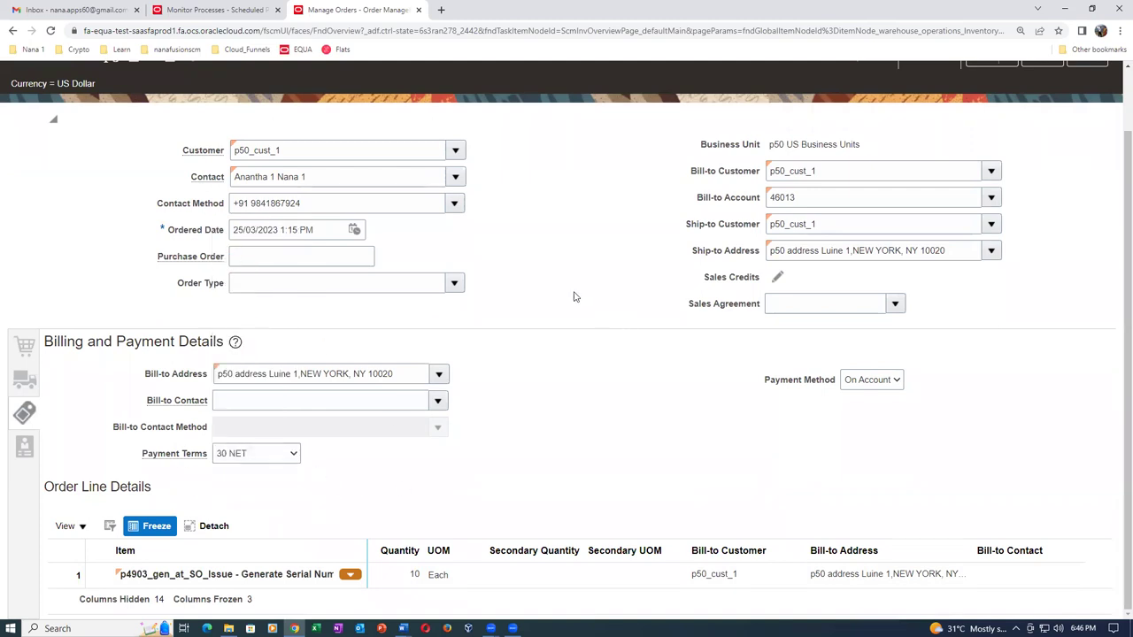
pyautogui.scroll(1, 554, 314)
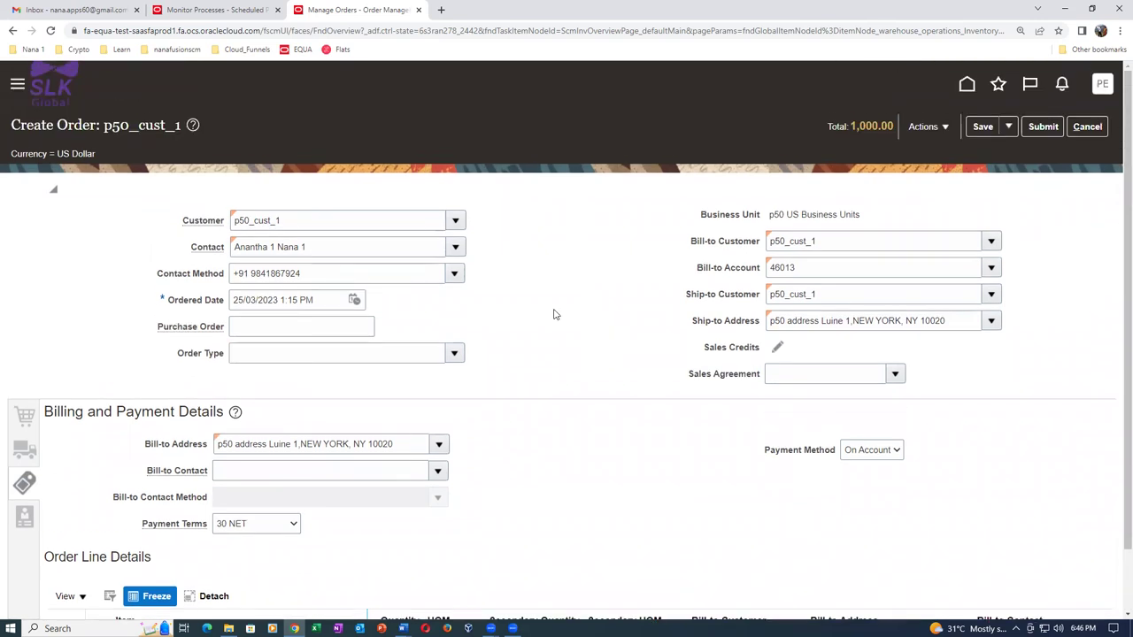
pyautogui.click(1043, 126)
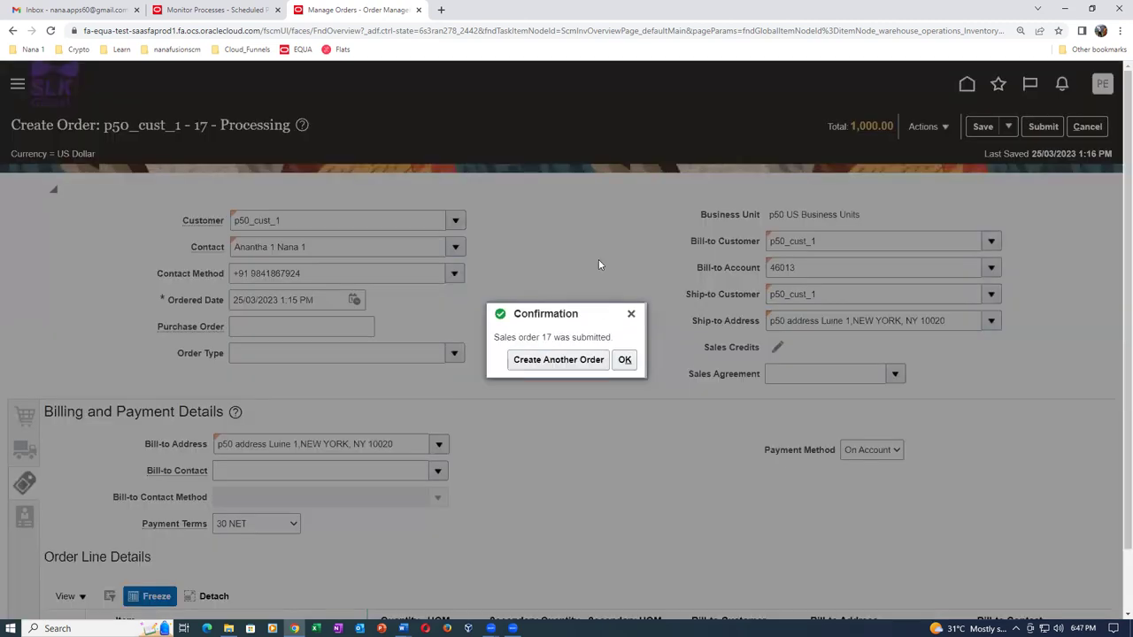
# Dismiss order 17's confirmation, switch to Fulfillment View, and open line 1-1's orchestration process.
pyautogui.click(625, 362)
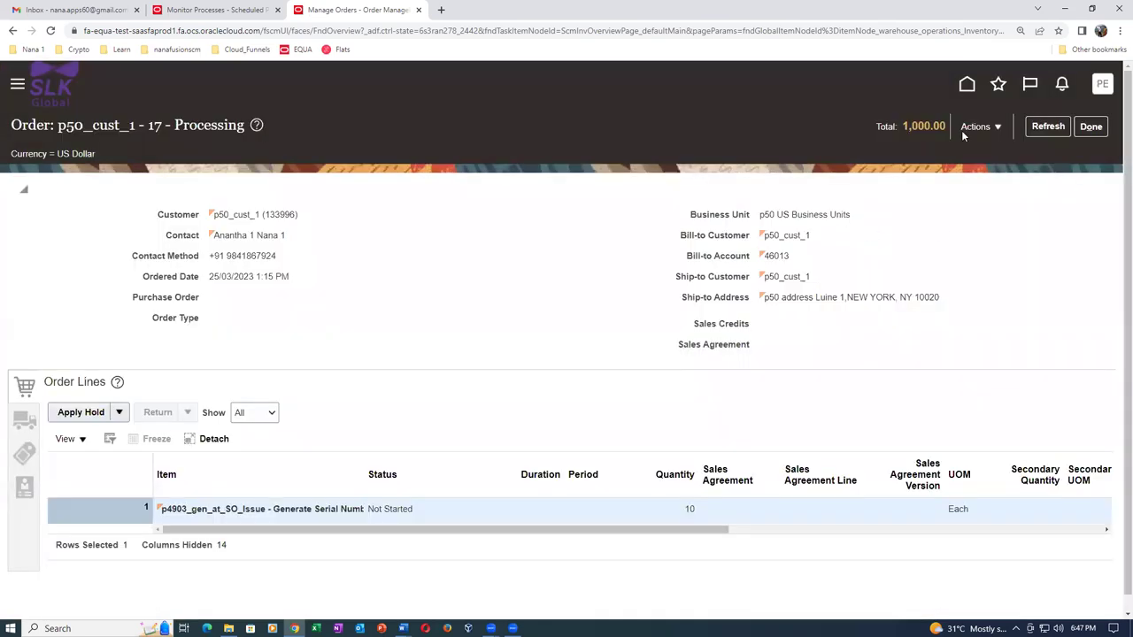
pyautogui.click(965, 131)
pyautogui.click(905, 289)
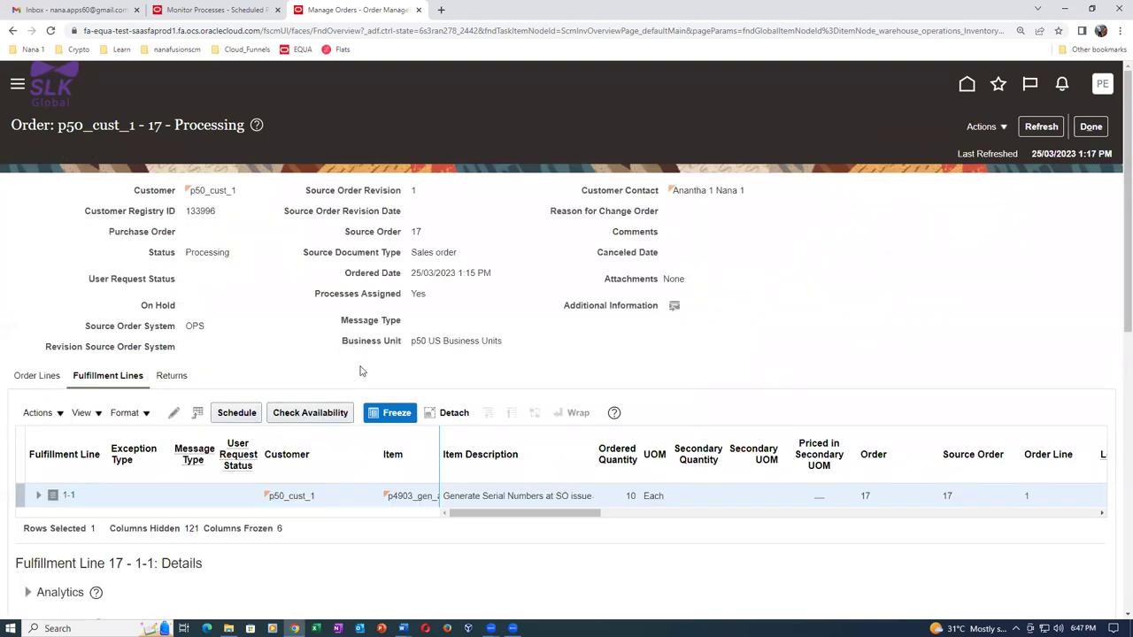
pyautogui.moveTo(569, 520); pyautogui.dragTo(623, 522)
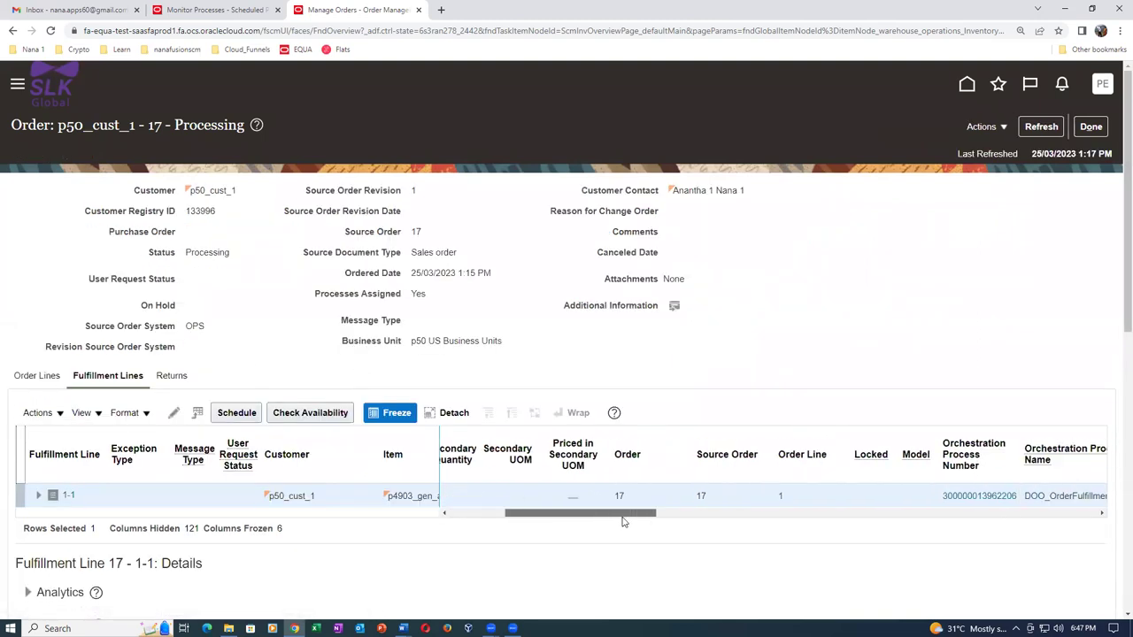
pyautogui.click(993, 496)
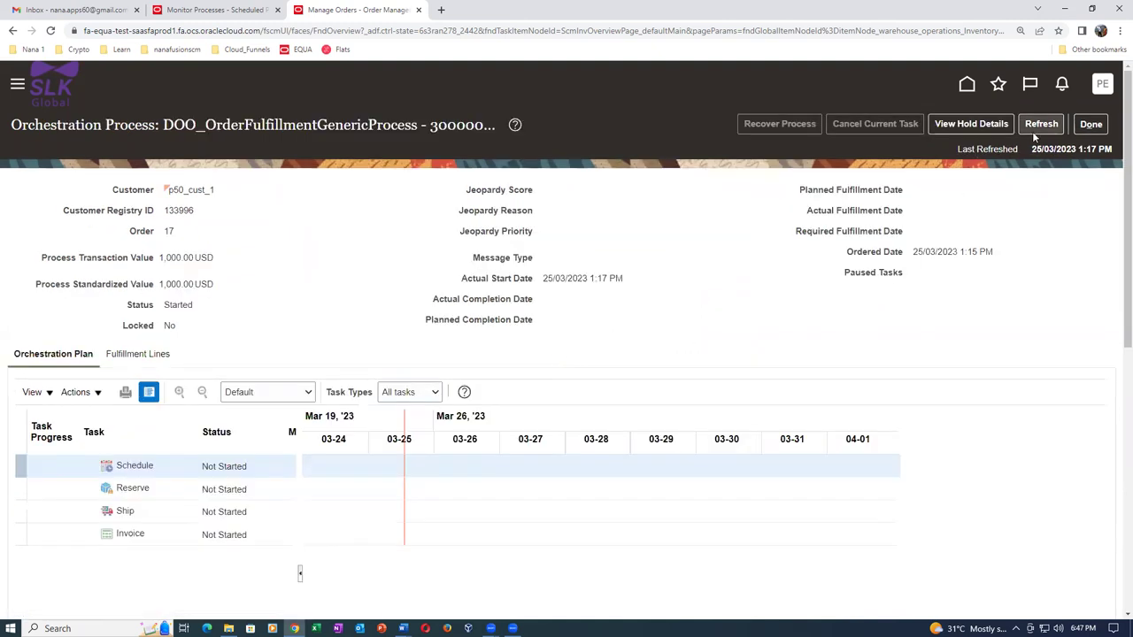
# Refresh order 17's orchestration process repeatedly until the Schedule task reads Scheduled.
pyautogui.click(1040, 125)
pyautogui.click(1042, 125)
pyautogui.click(1041, 126)
pyautogui.click(1043, 126)
pyautogui.hotkey('alt', 'Tab')
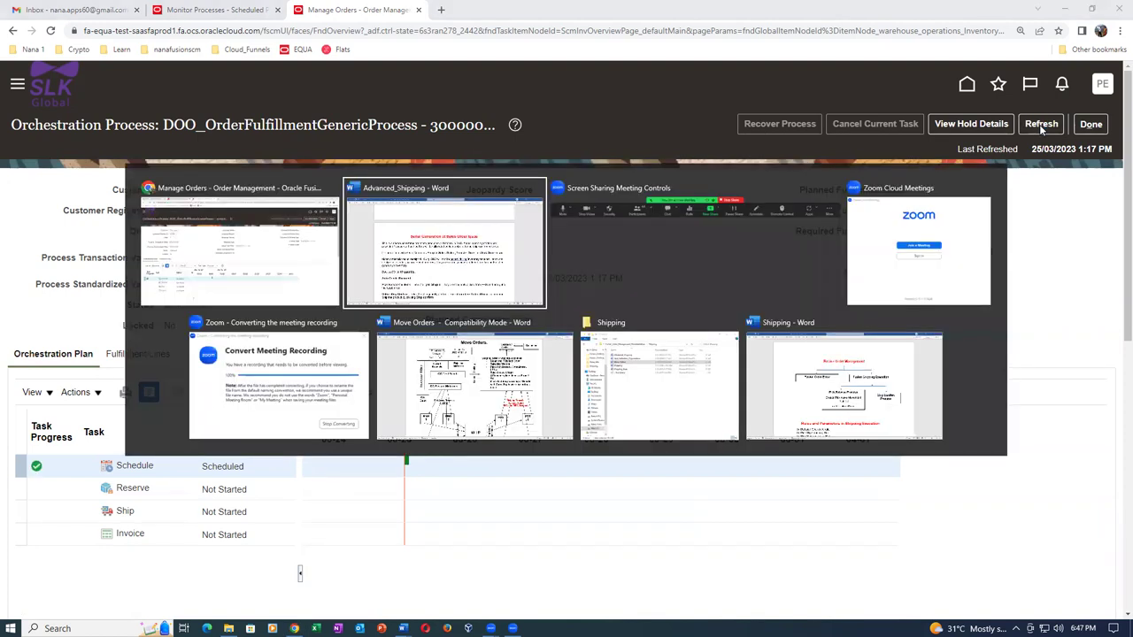
pyautogui.press('Tab')
pyautogui.press('Tab')
pyautogui.press('Tab')
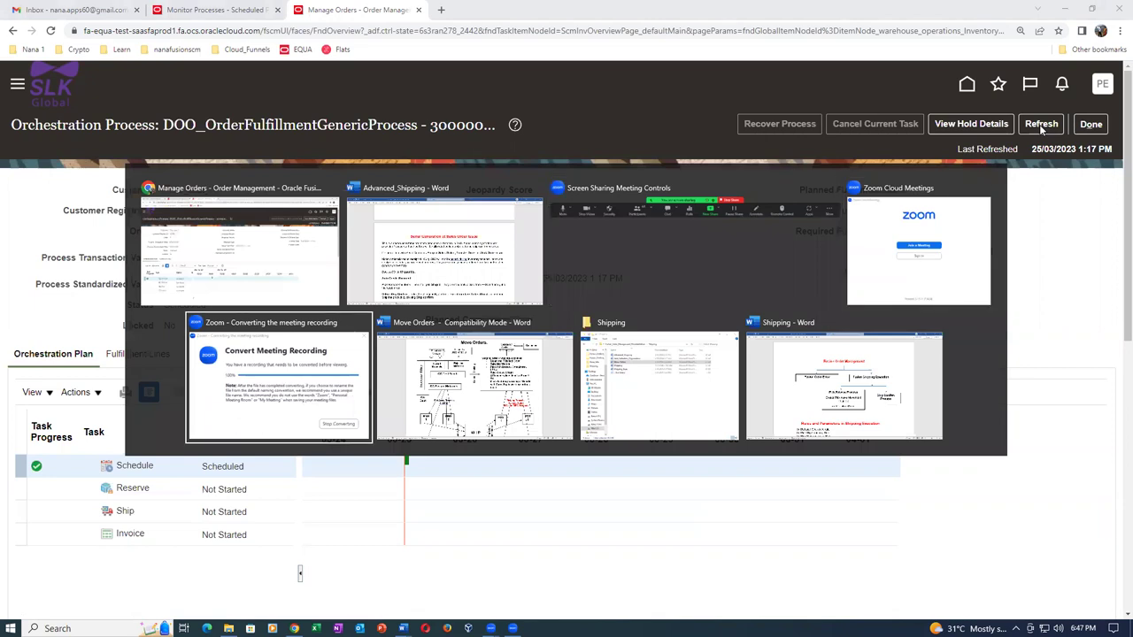
pyautogui.press('Tab')
pyautogui.press('Tab')
pyautogui.press('Tab')
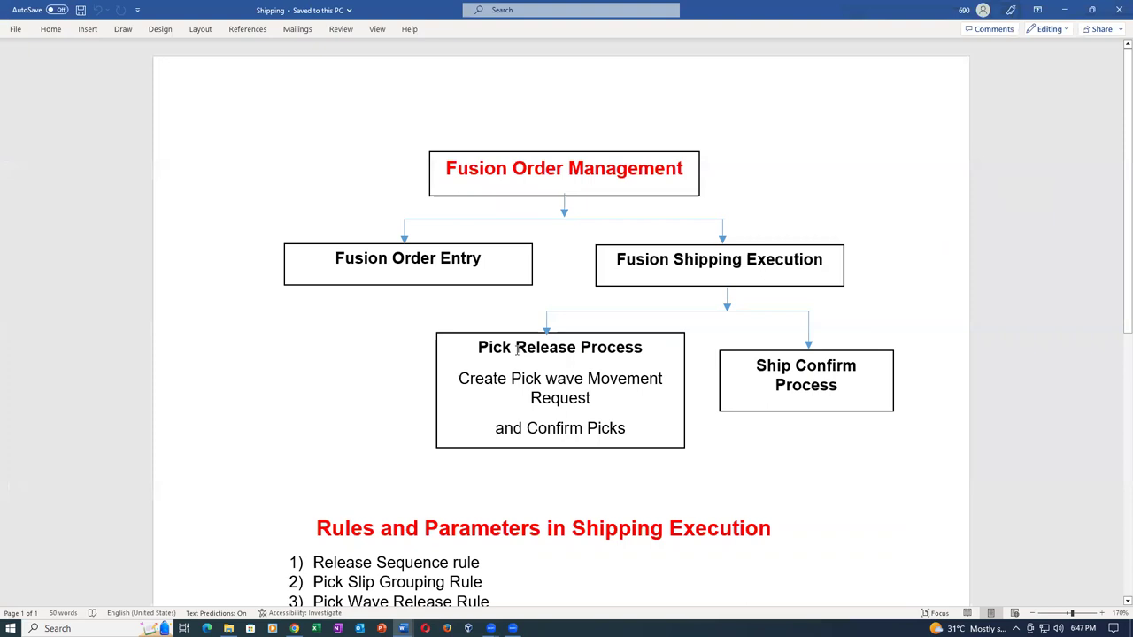
pyautogui.moveTo(516, 350); pyautogui.dragTo(580, 352)
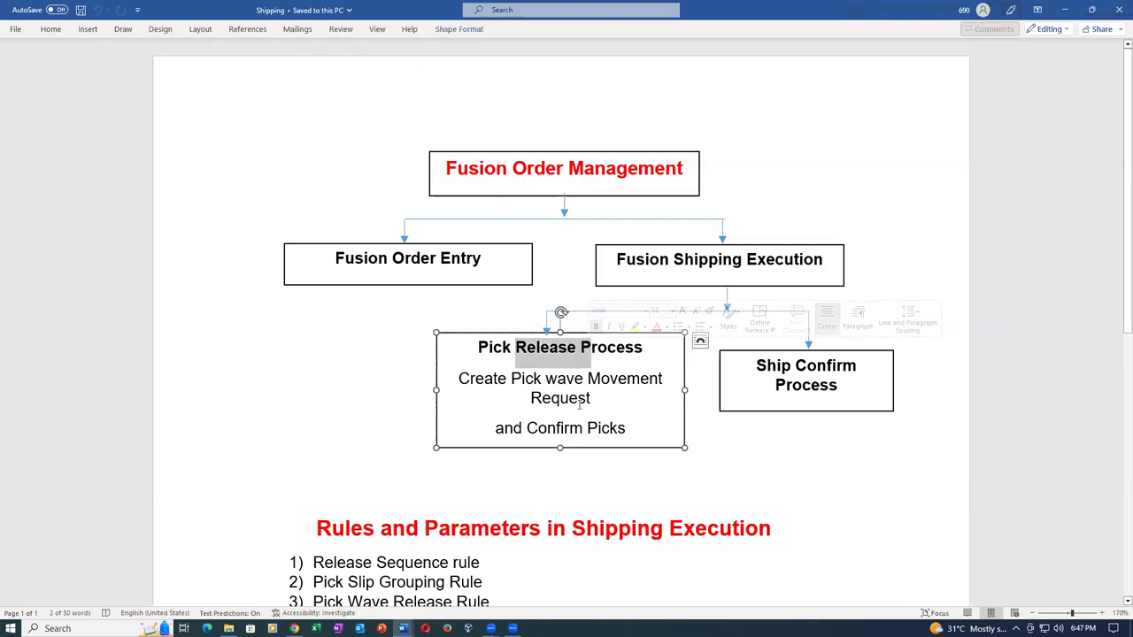
pyautogui.hotkey('alt', 'Tab')
pyautogui.hotkey('alt', 'Tab')
pyautogui.hotkey('alt', 'Tab')
pyautogui.hotkey('alt', 'Tab')
pyautogui.hotkey('alt', 'Tab')
pyautogui.hotkey('alt', 'Tab')
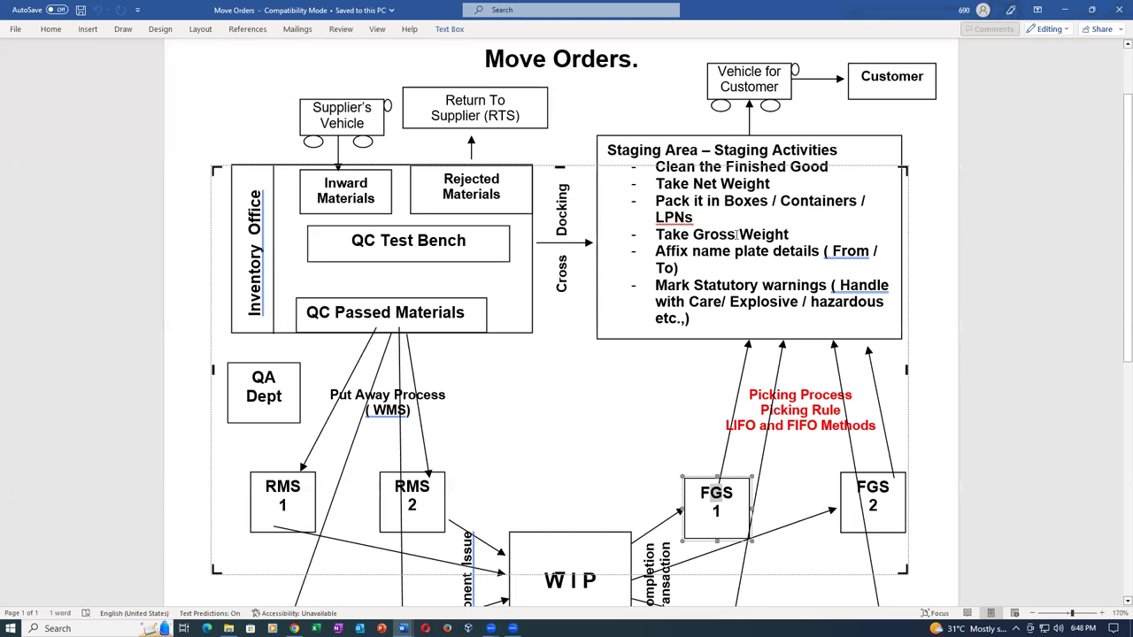
pyautogui.click(744, 488)
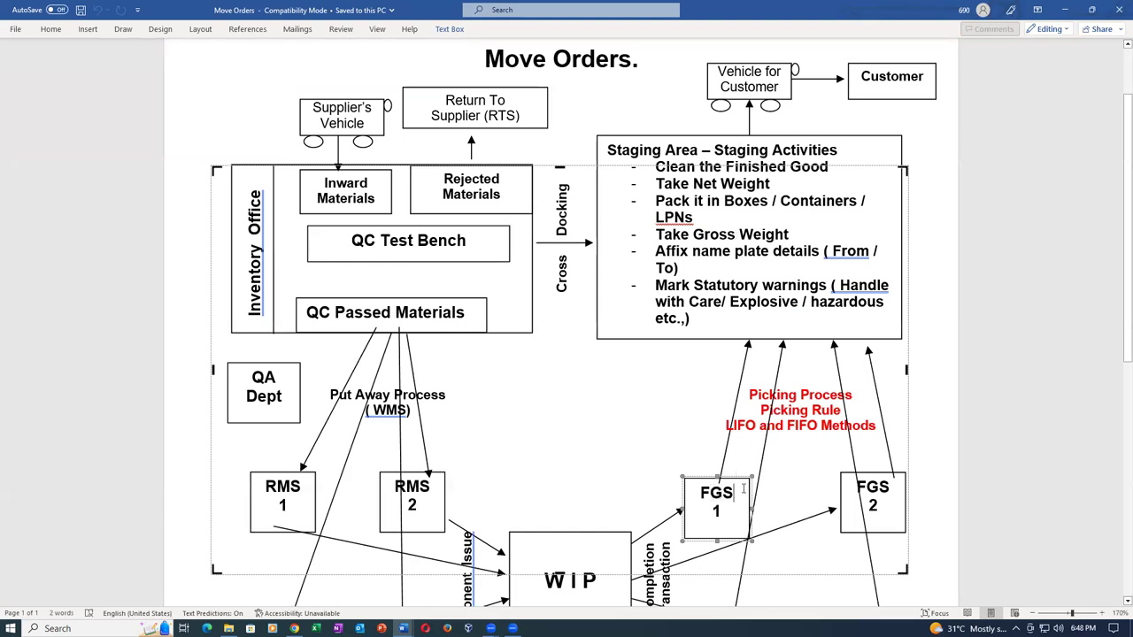
pyautogui.hotkey('alt', 'Tab')
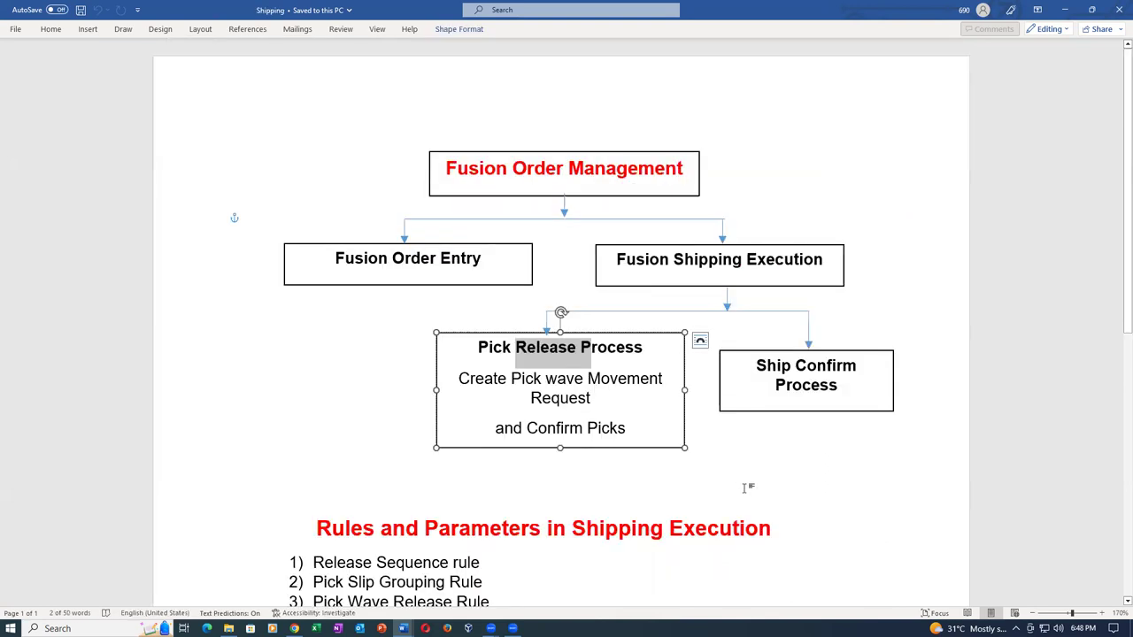
pyautogui.hotkey('alt', 'Tab')
pyautogui.press('Tab')
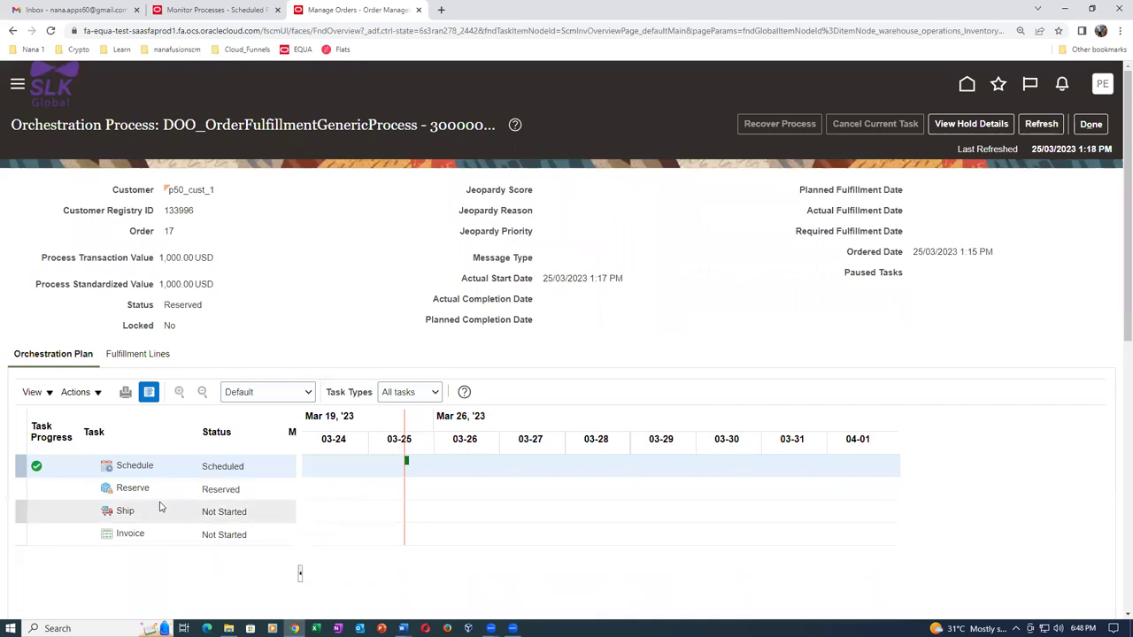
# Refresh until the Ship task reads Awaiting Shipping, then duplicate the browser tab.
pyautogui.click(1040, 124)
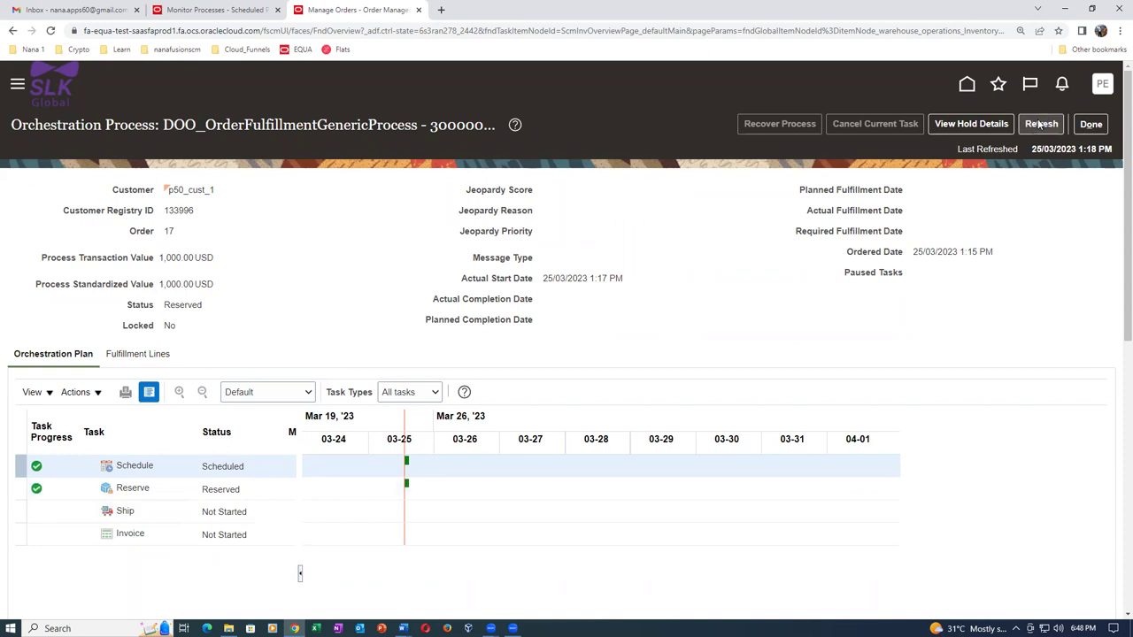
pyautogui.click(1041, 125)
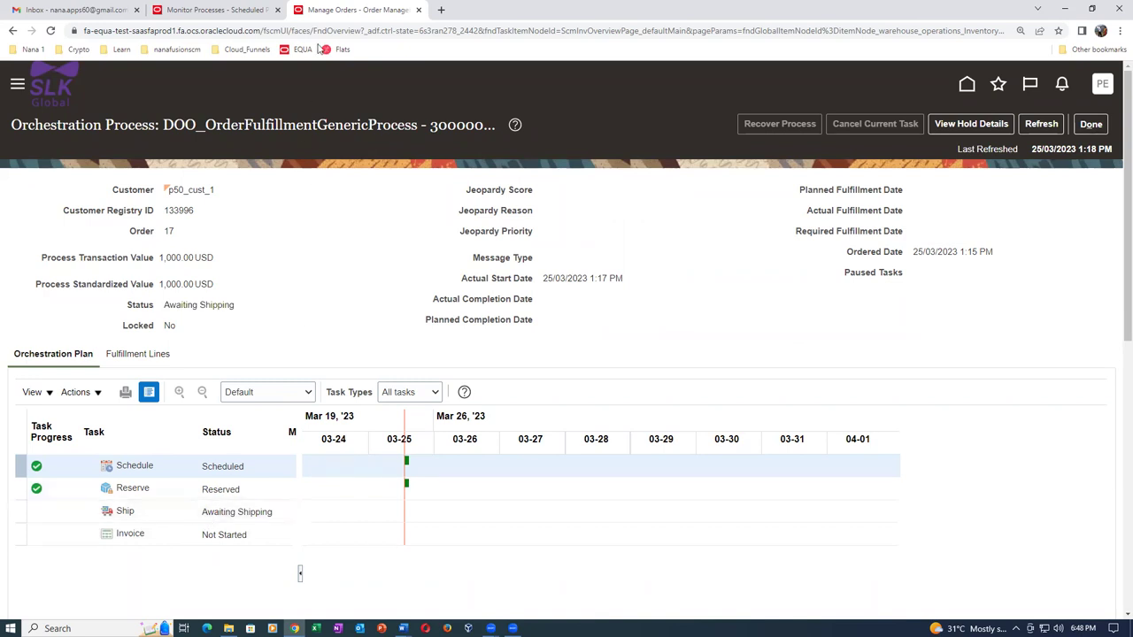
pyautogui.rightClick(341, 13)
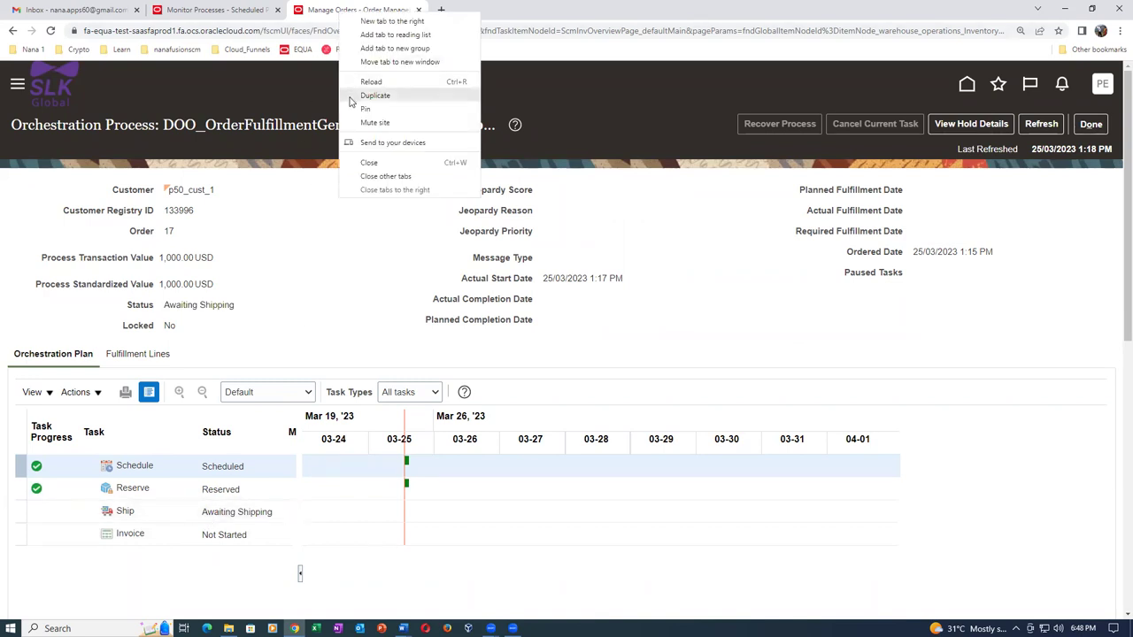
pyautogui.click(351, 96)
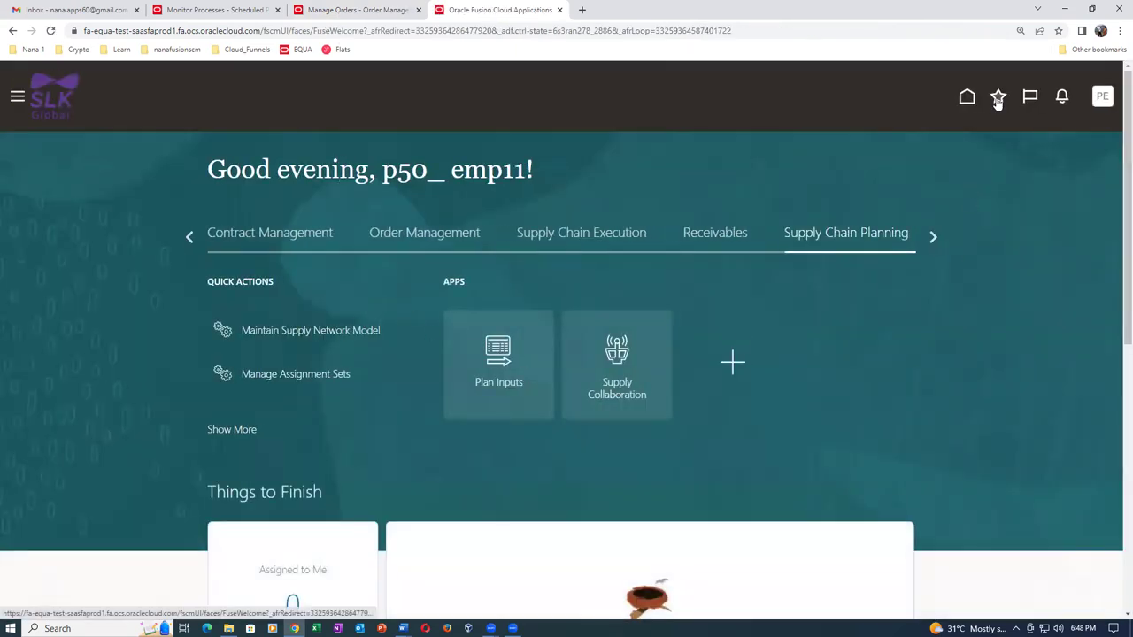
# Go to Inventory Management's Shipments tasks and open Manage Shipment Lines.
pyautogui.click(996, 99)
pyautogui.click(749, 297)
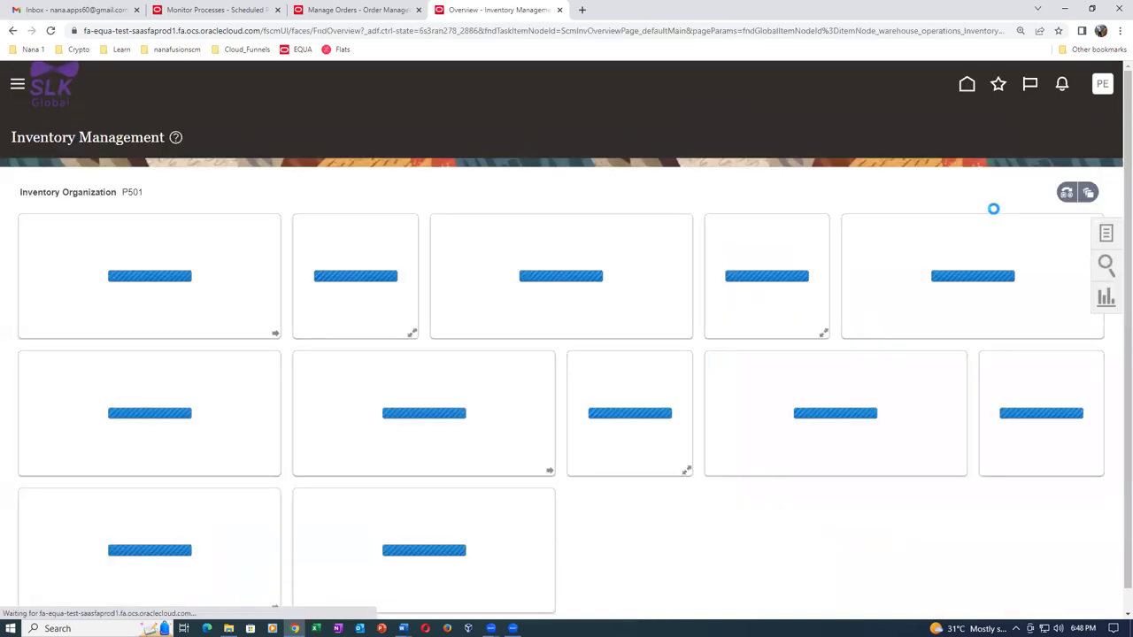
pyautogui.click(1106, 235)
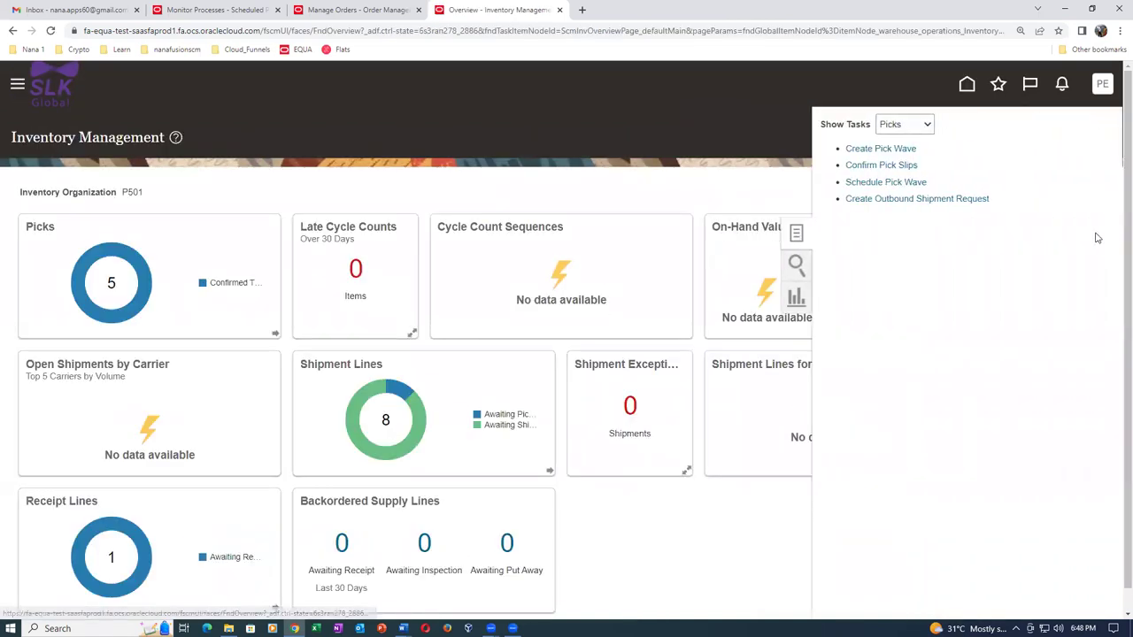
pyautogui.click(899, 129)
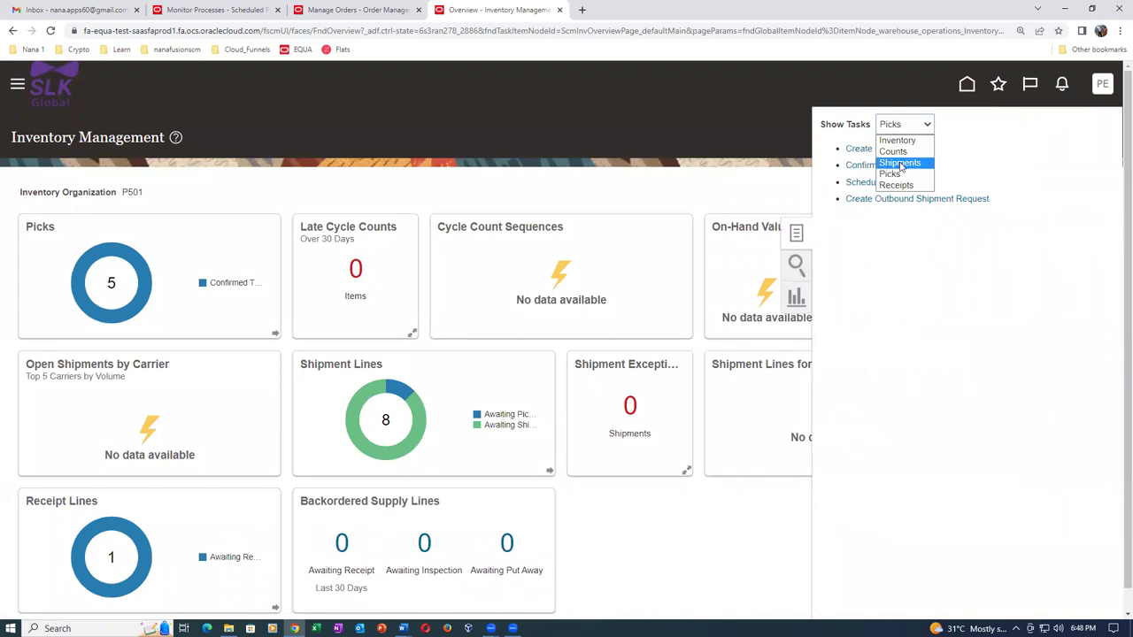
pyautogui.click(899, 163)
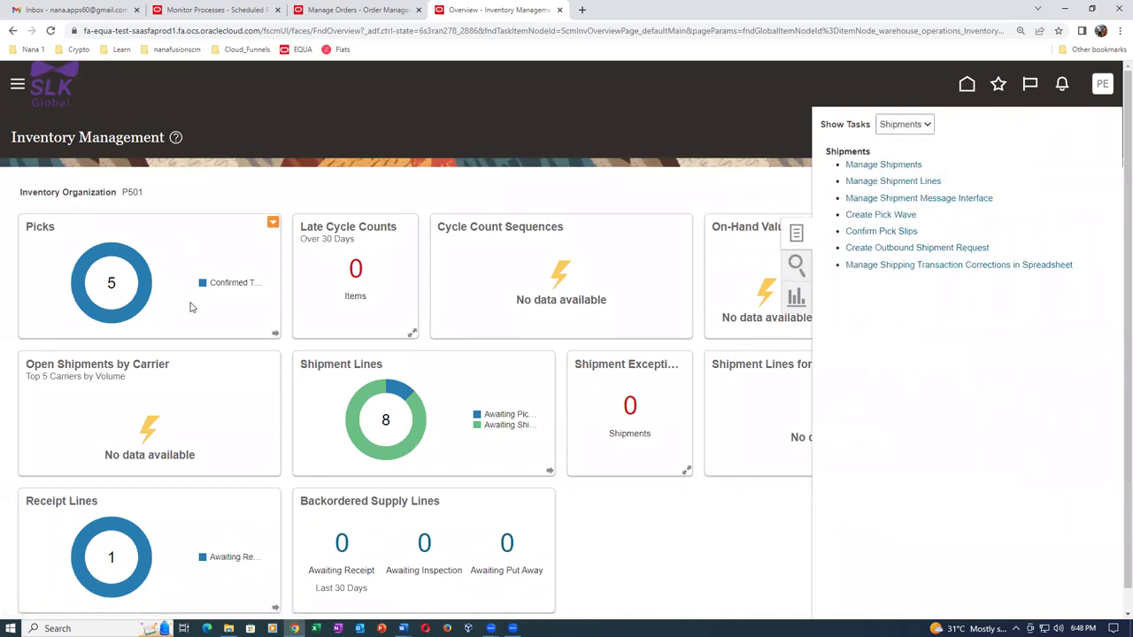
pyautogui.click(278, 248)
# Search shipment lines for order 17 with the Scheduled Ship Date condition set to Before.
pyautogui.write('17')
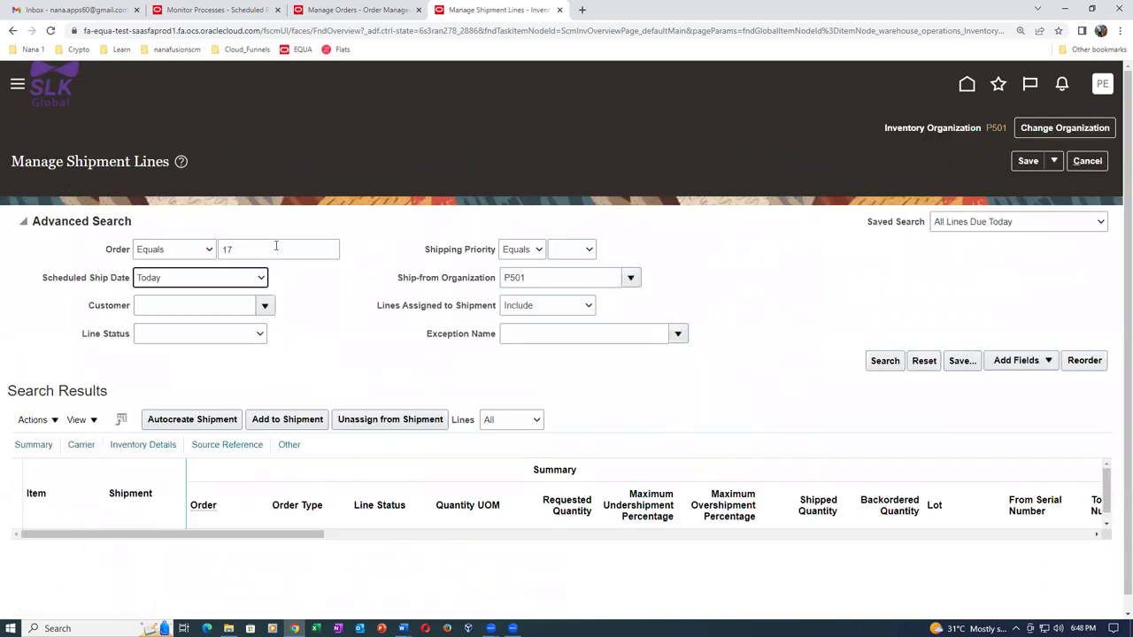
pyautogui.click(193, 278)
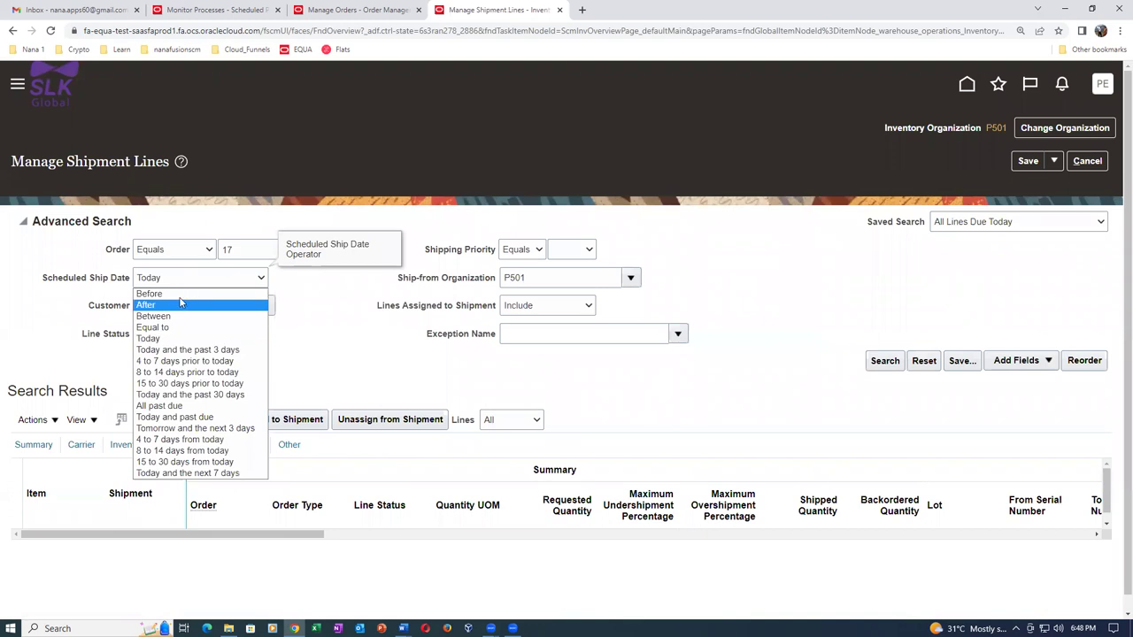
pyautogui.click(160, 293)
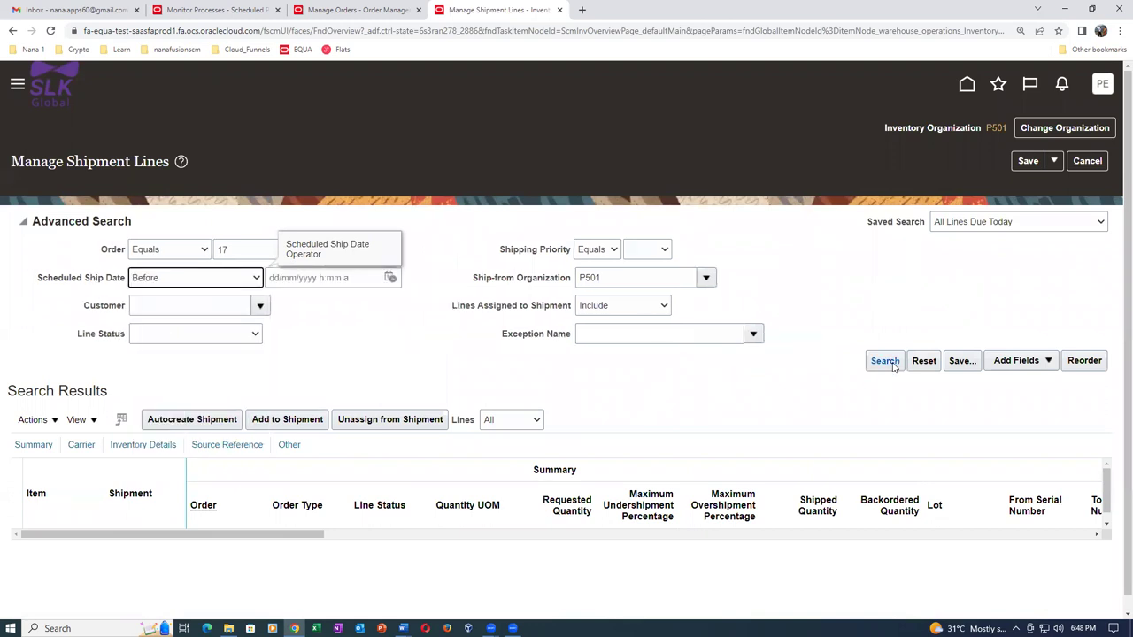
pyautogui.click(893, 366)
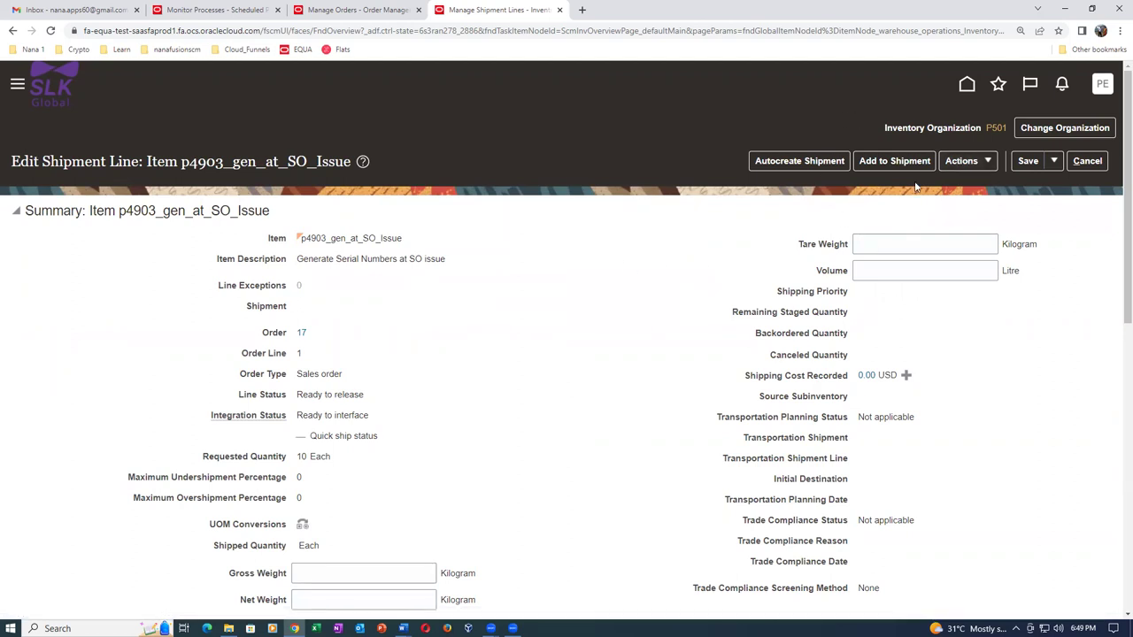
# Pick release order 17's shipment line onto shipment 7004, then save and close.
pyautogui.click(965, 161)
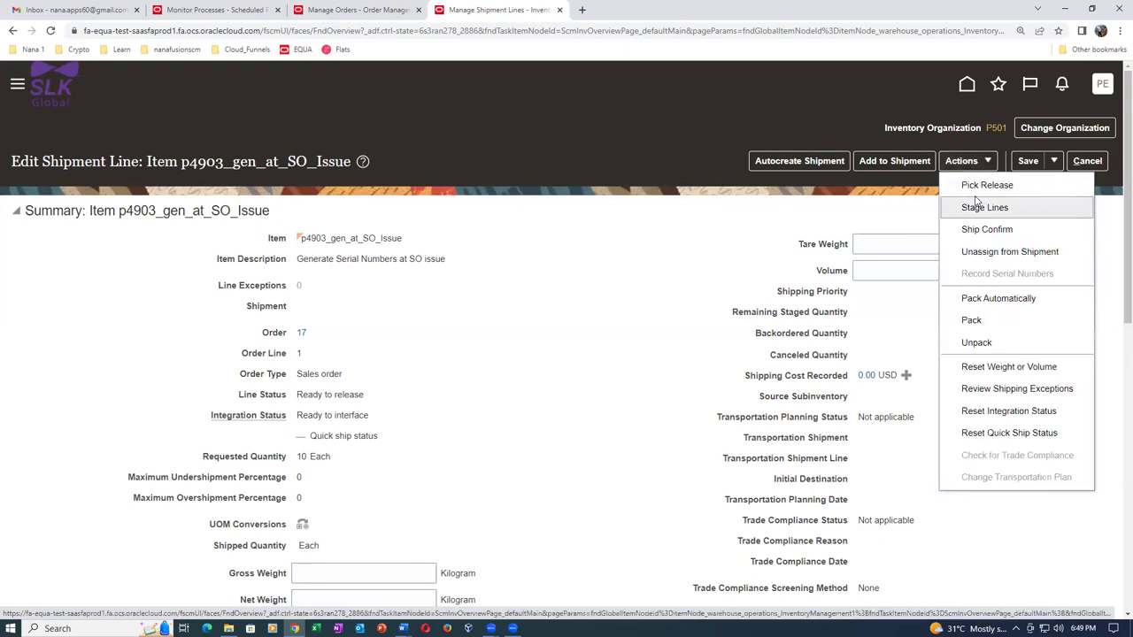
pyautogui.click(976, 190)
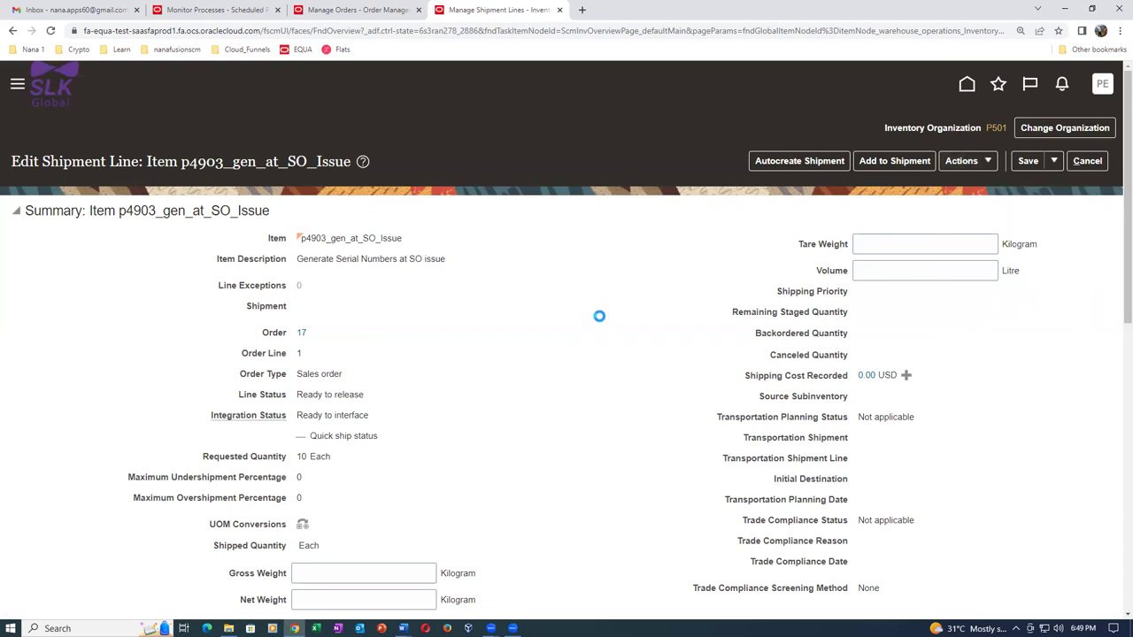
pyautogui.click(691, 376)
pyautogui.scroll(-1, 347, 487)
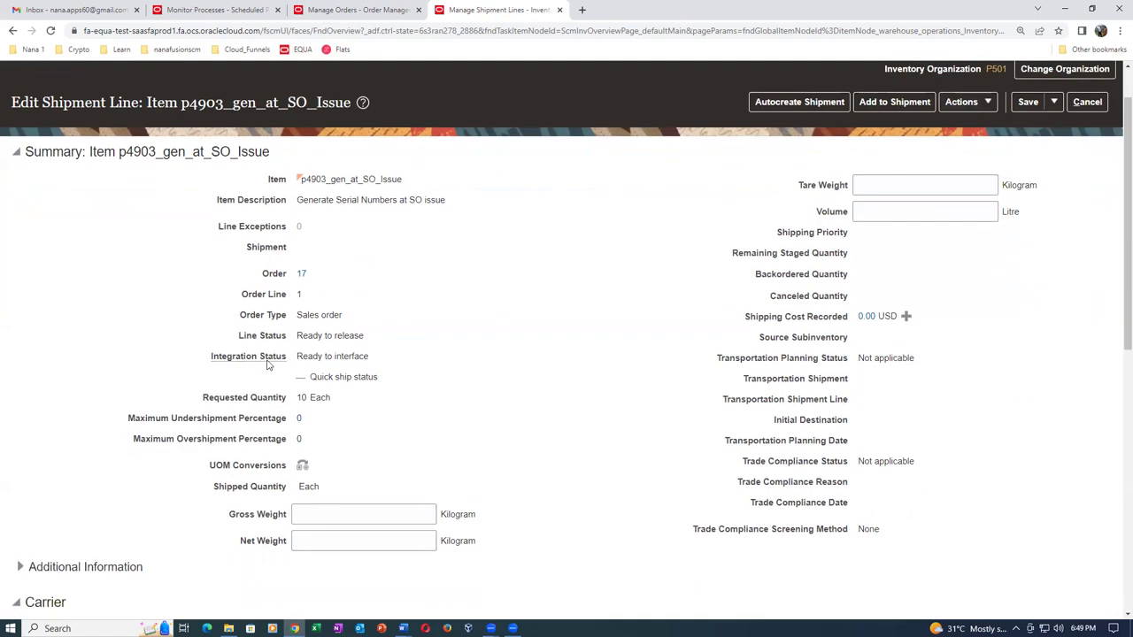
pyautogui.moveTo(301, 336); pyautogui.dragTo(358, 338)
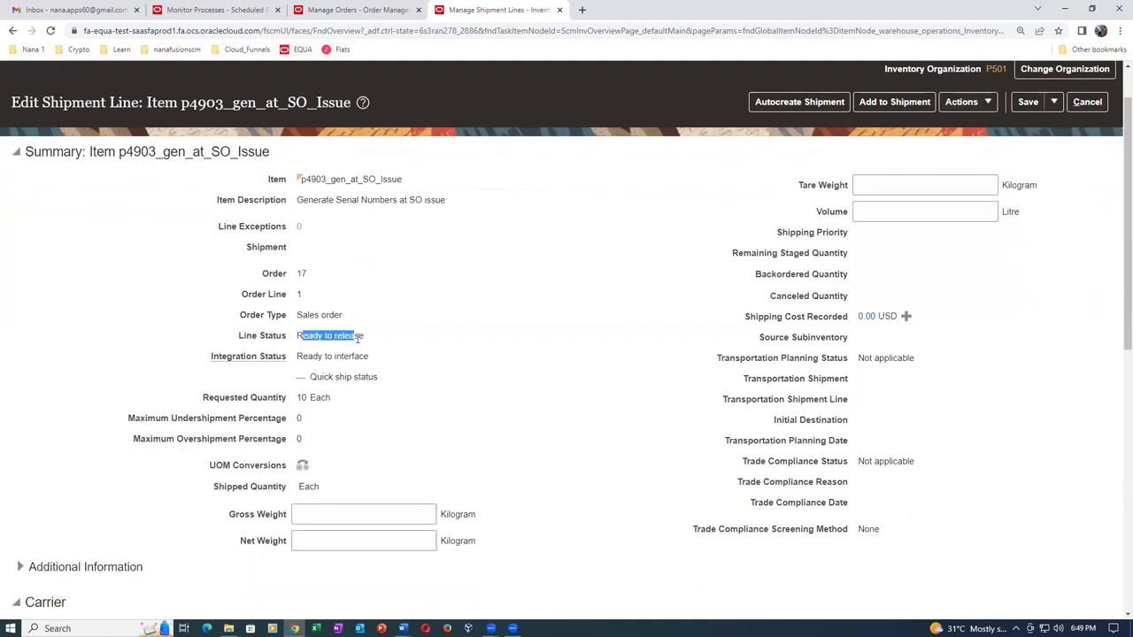
pyautogui.click(426, 400)
pyautogui.click(1054, 102)
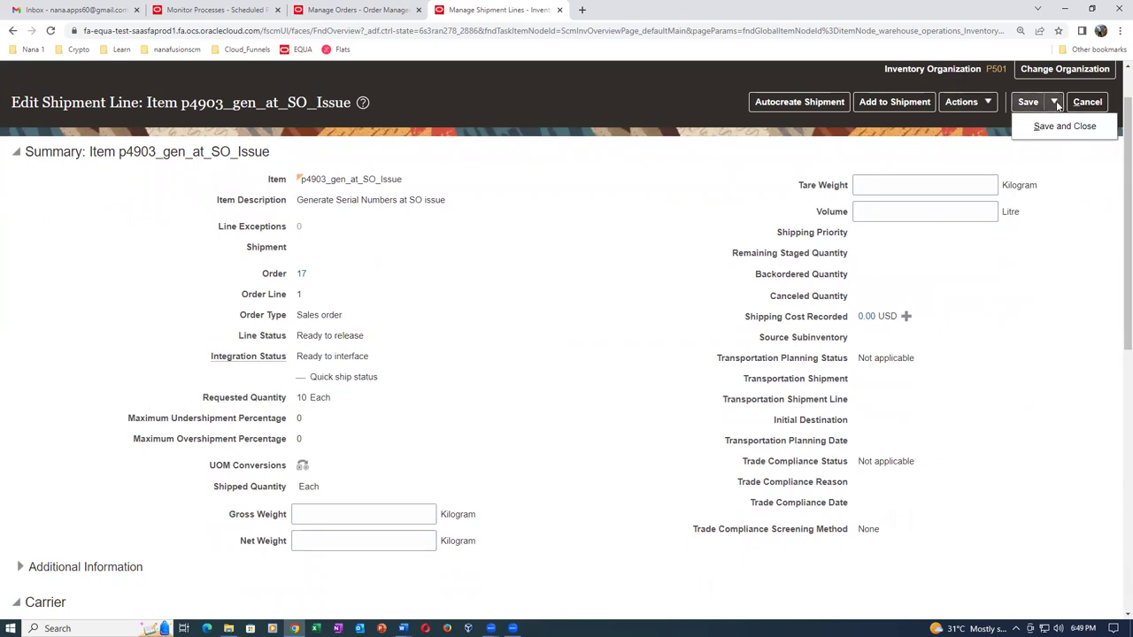
pyautogui.click(1053, 122)
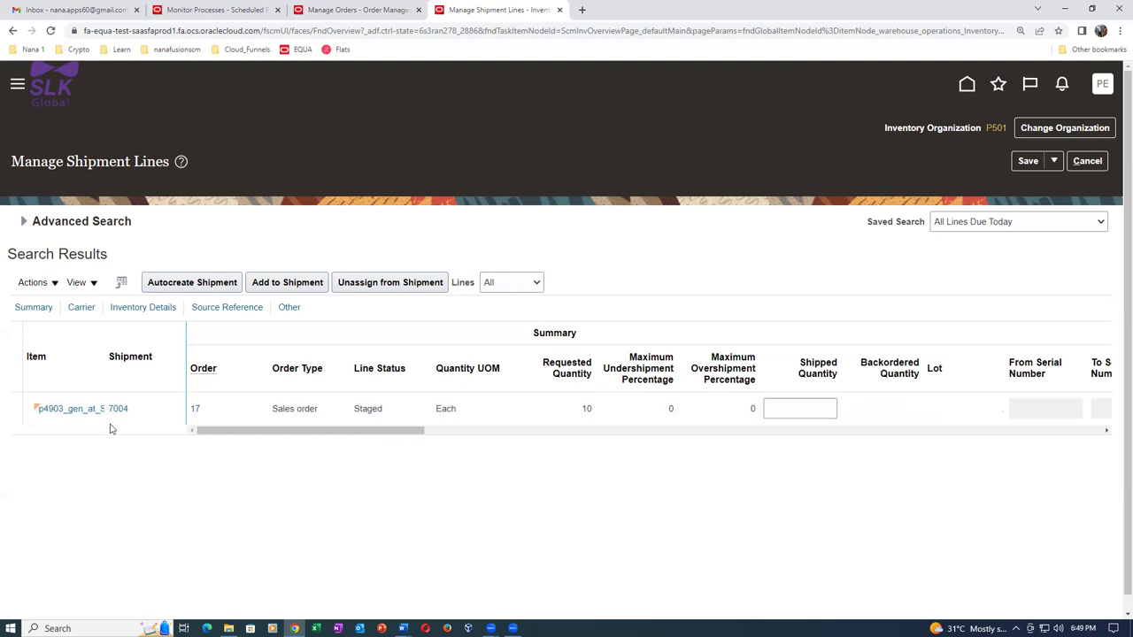
# Open shipment 7004, select order 17's 10 Each line, and start Ship Confirm.
pyautogui.click(118, 409)
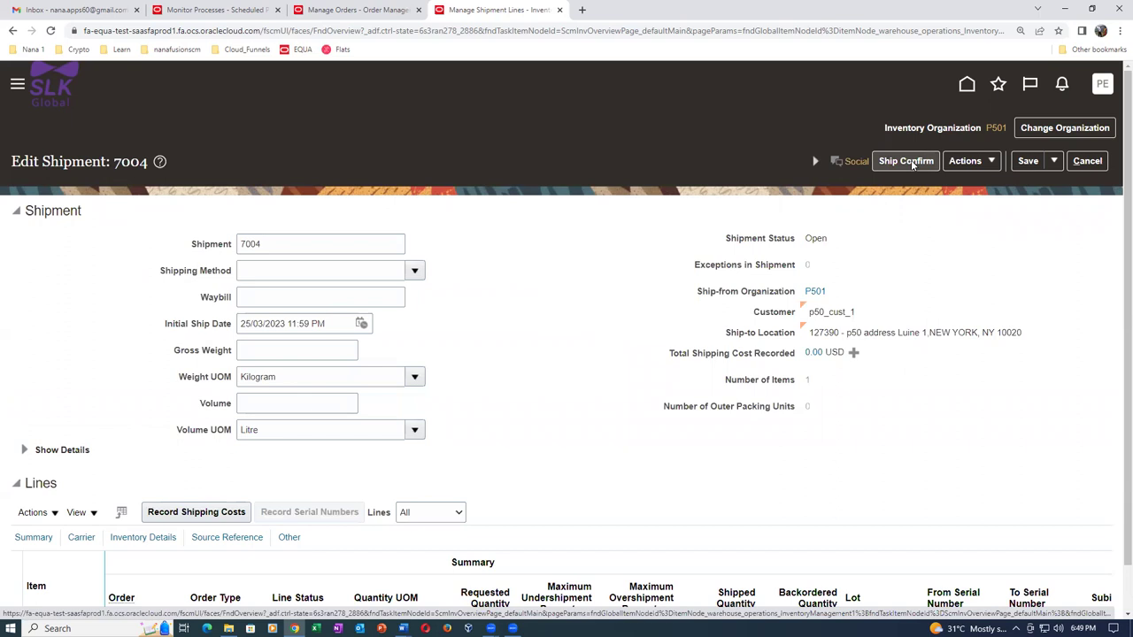
pyautogui.scroll(-1, 622, 388)
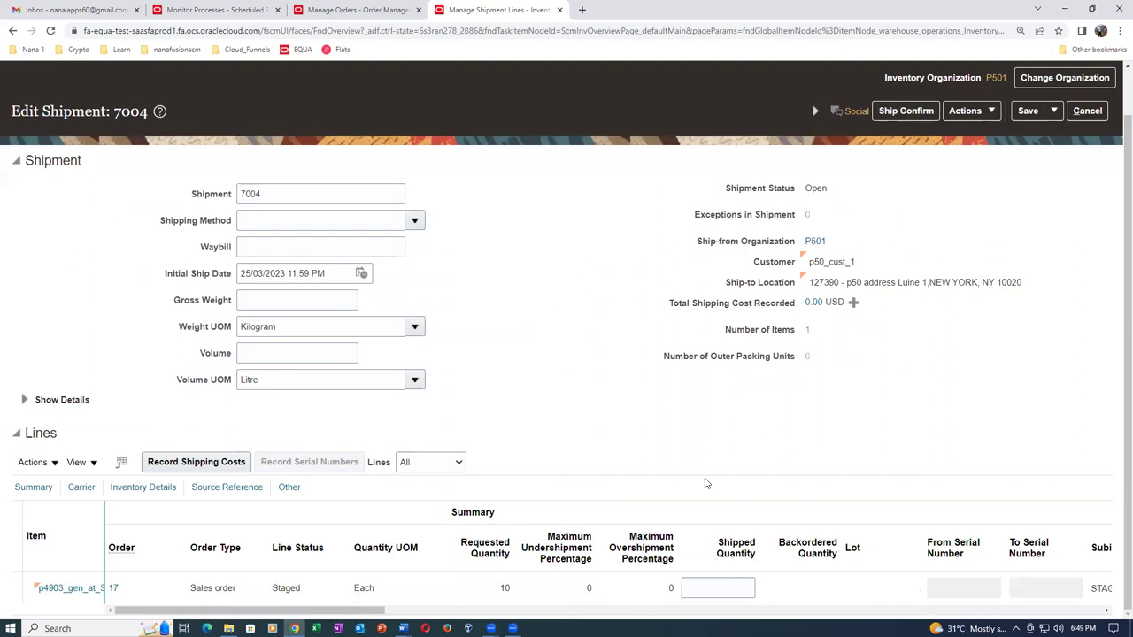
pyautogui.click(735, 588)
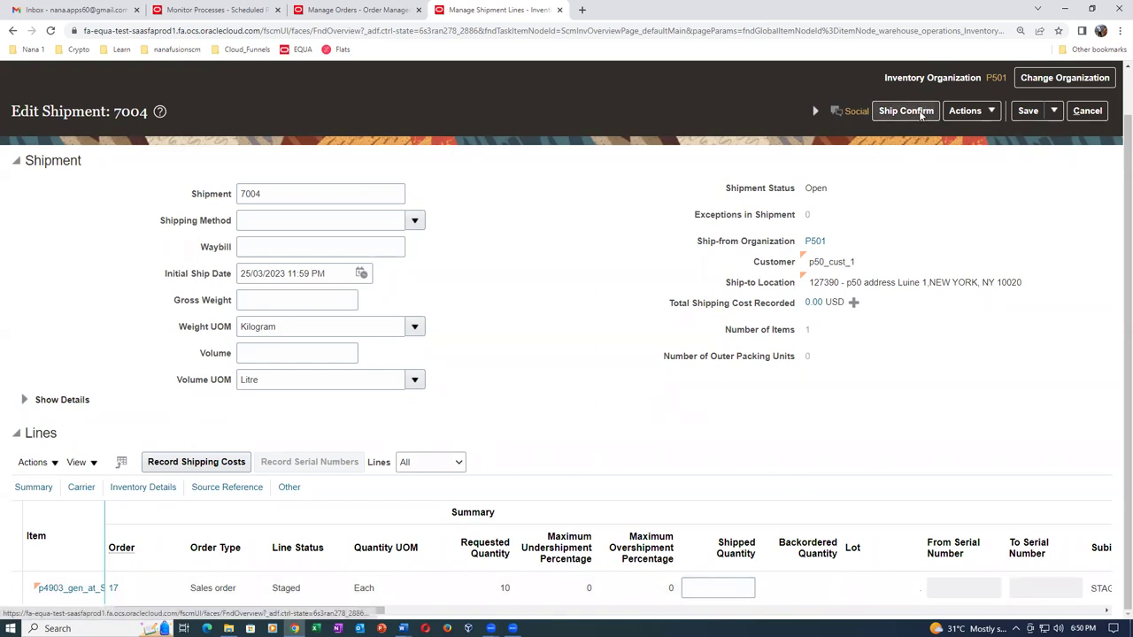
pyautogui.click(921, 116)
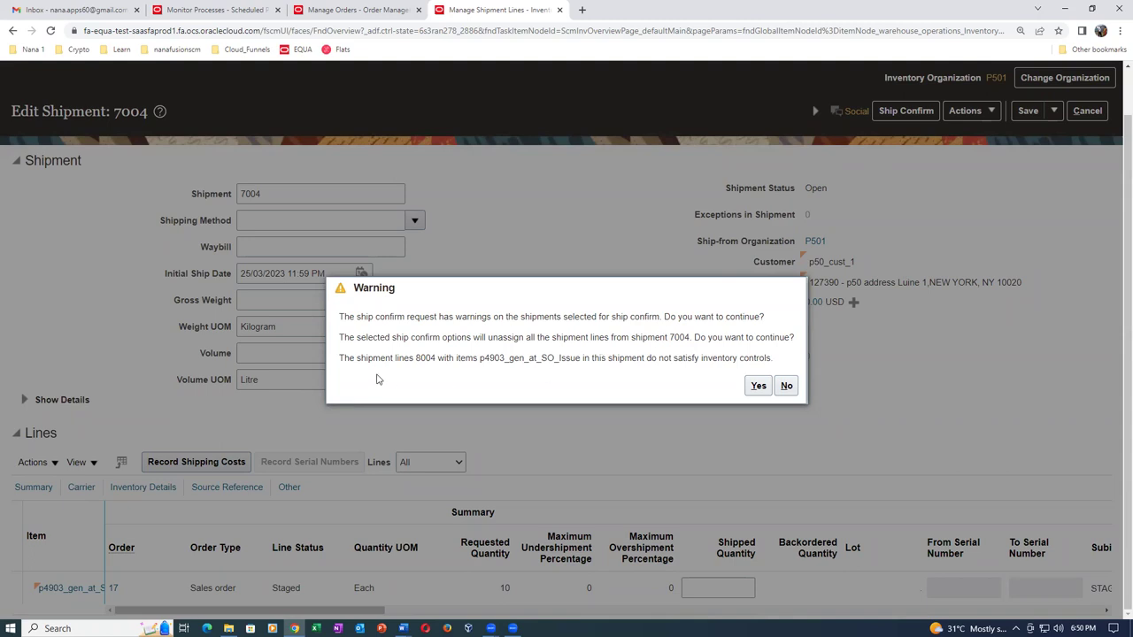
# Accept the unassign and failed inventory-controls warnings to release order 17's line from shipment 7004.
pyautogui.moveTo(480, 337); pyautogui.dragTo(493, 338)
pyautogui.moveTo(650, 358); pyautogui.dragTo(774, 354)
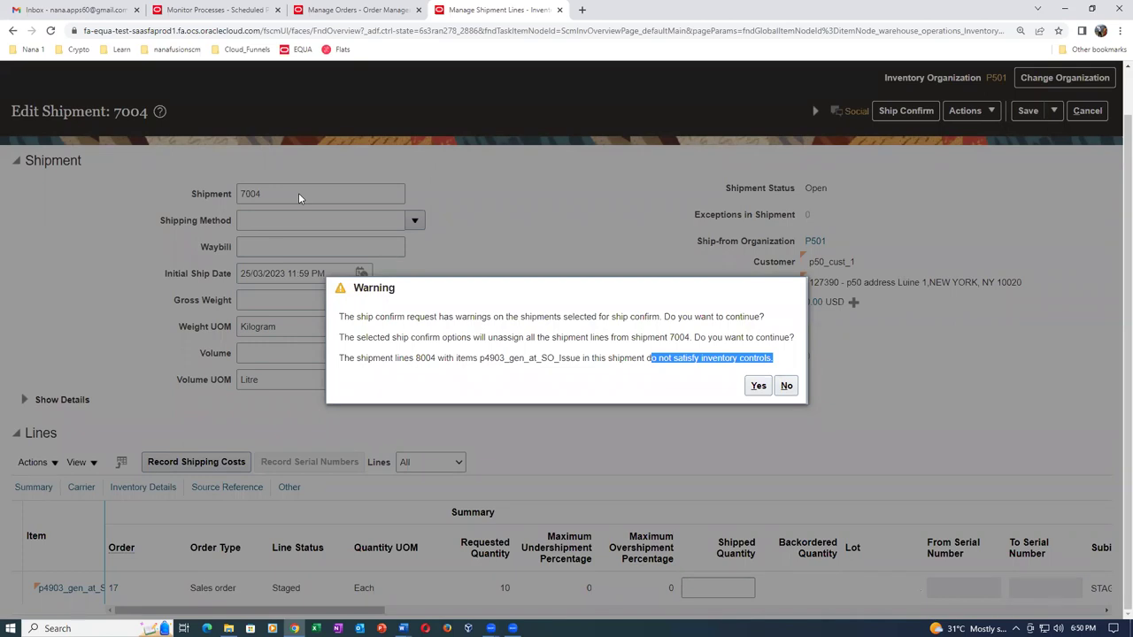
pyautogui.click(663, 381)
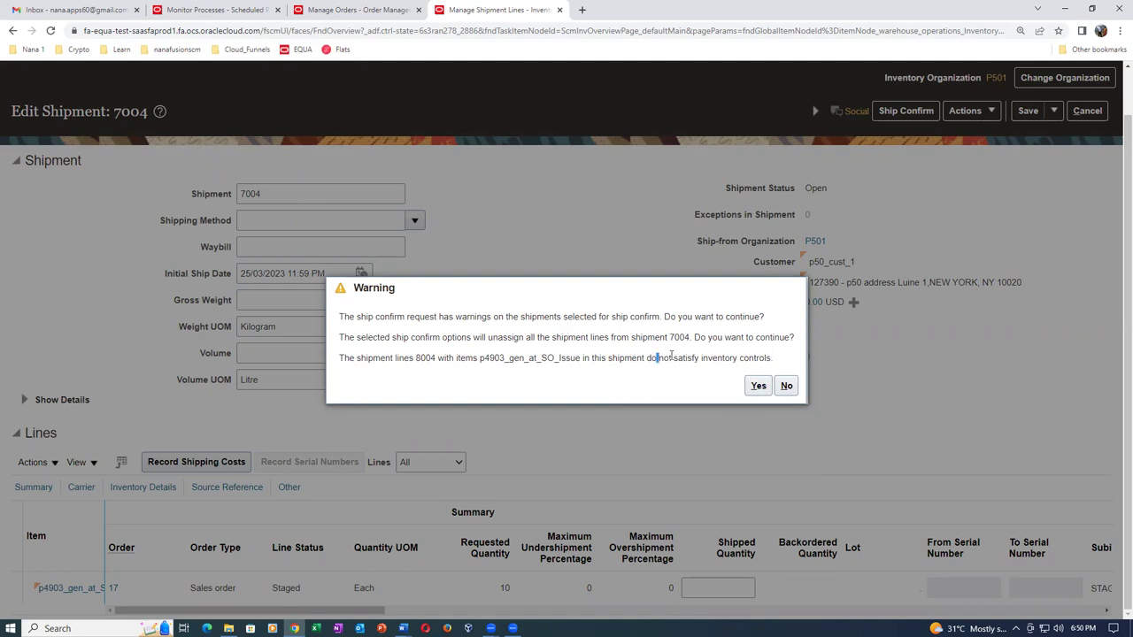
pyautogui.moveTo(657, 358); pyautogui.dragTo(770, 359)
pyautogui.click(759, 386)
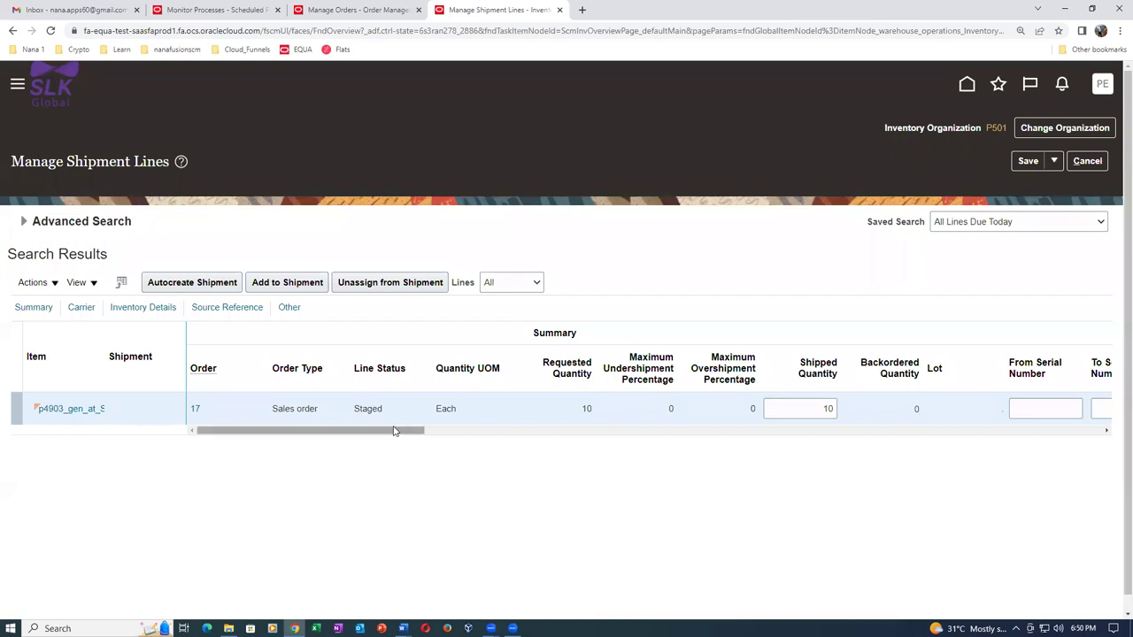
# Autocreate shipment 8003 for order 17's line and dismiss the confirmation.
pyautogui.click(218, 285)
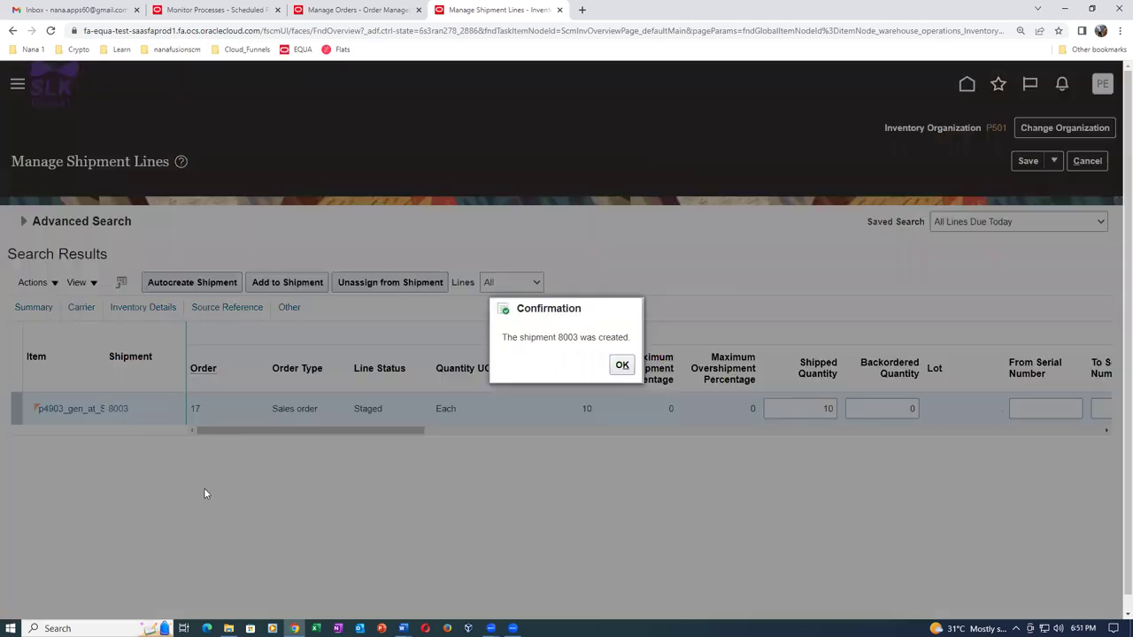
pyautogui.click(619, 366)
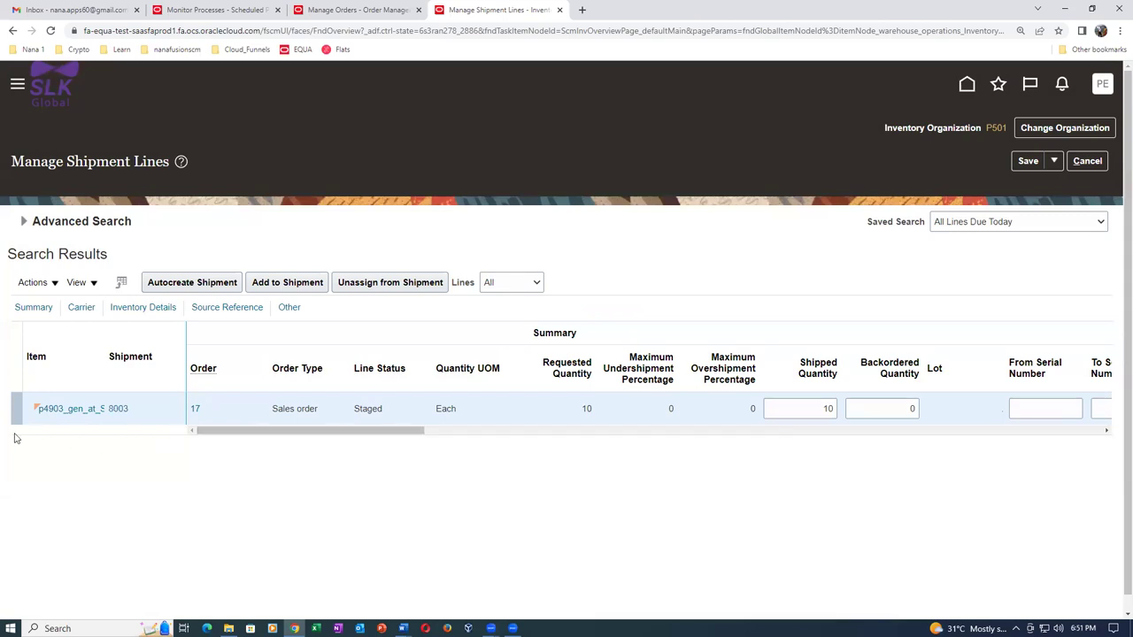
pyautogui.click(35, 283)
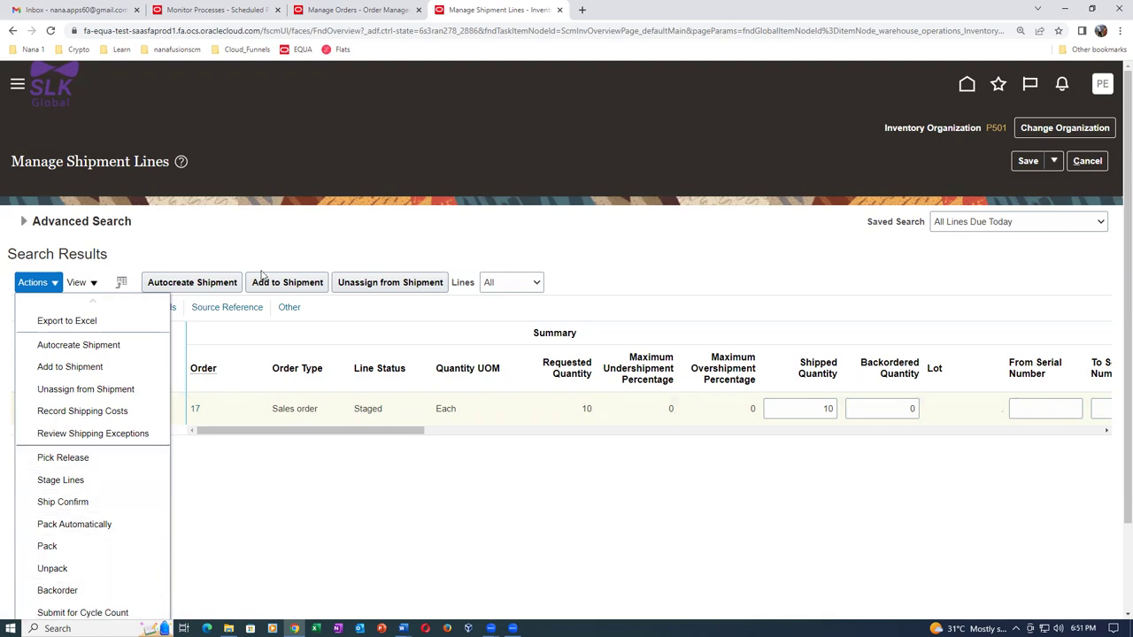
# Open shipment 8003 for editing.
pyautogui.click(284, 247)
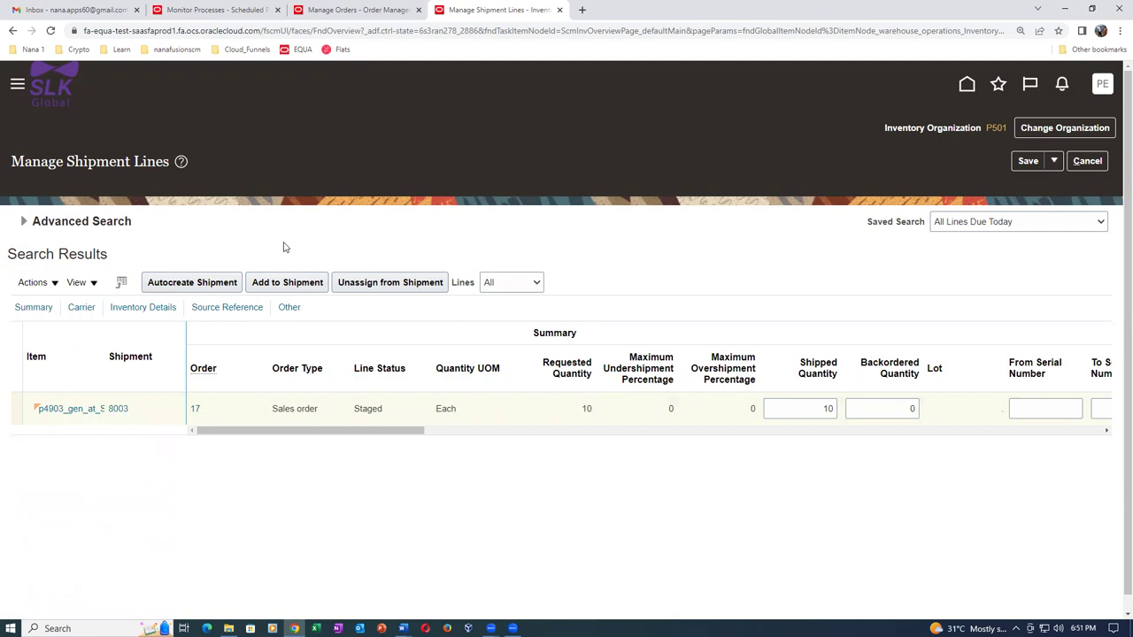
pyautogui.click(120, 409)
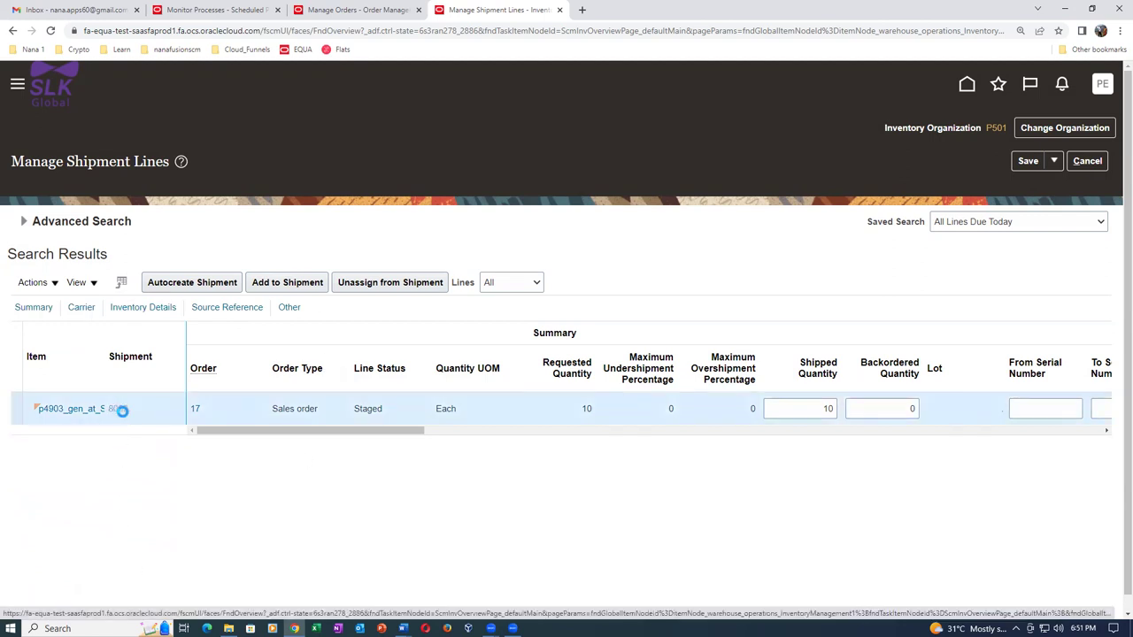
pyautogui.scroll(-1, 167, 475)
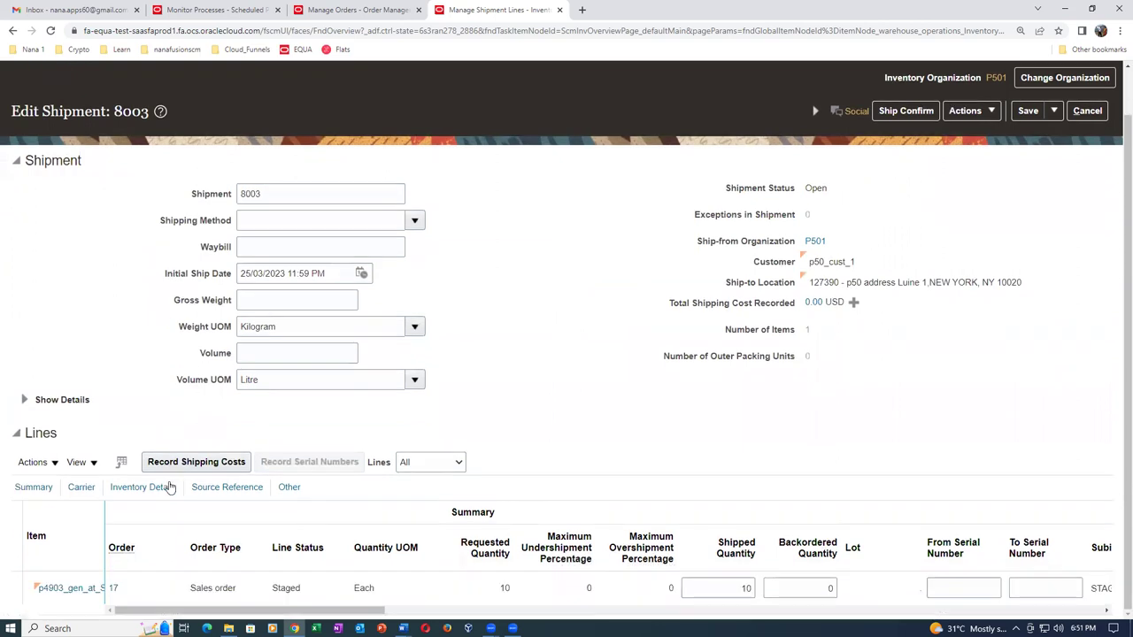
# Stage shipment 8003's line and show its Inventory Details with the serial number fields.
pyautogui.click(36, 463)
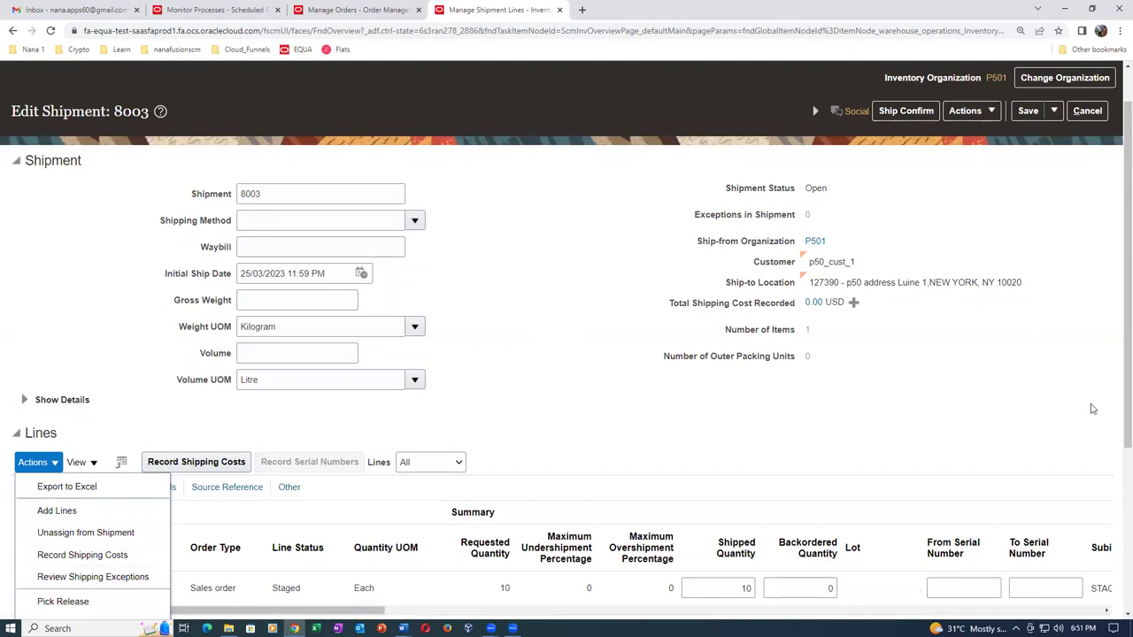
pyautogui.moveTo(1117, 375); pyautogui.dragTo(1115, 517)
pyautogui.scroll(-1, 1115, 517)
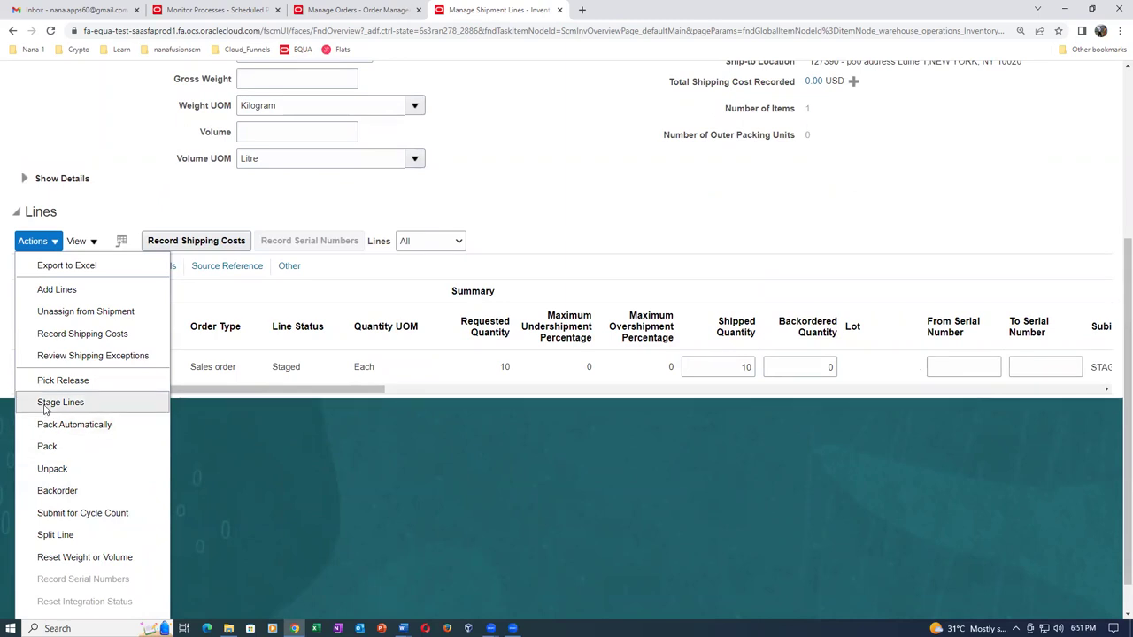
pyautogui.click(48, 403)
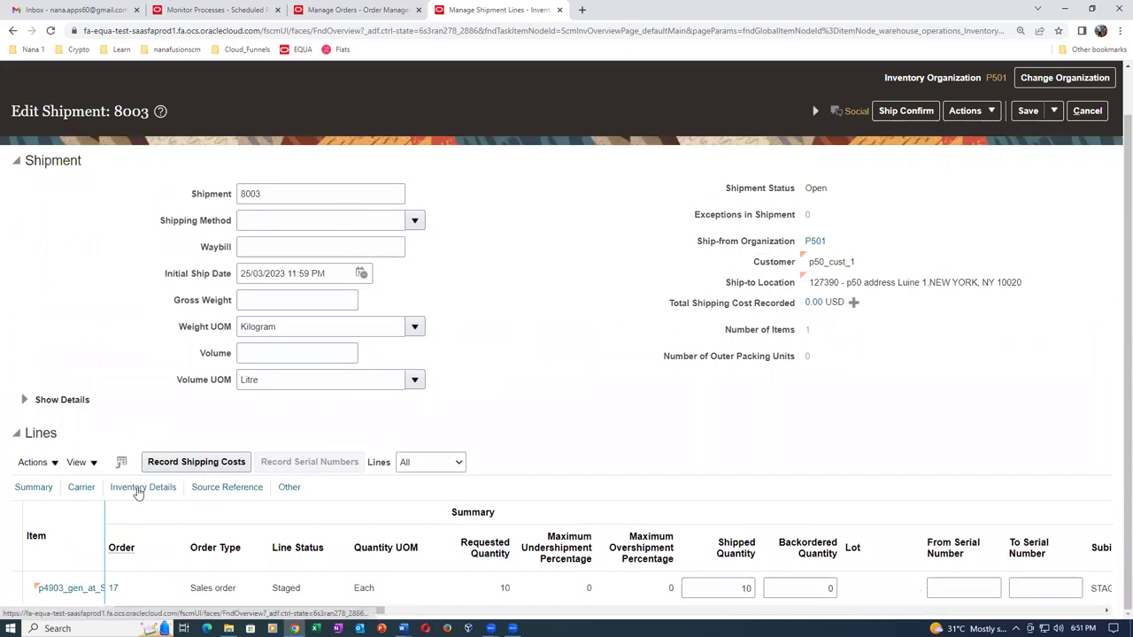
pyautogui.click(140, 488)
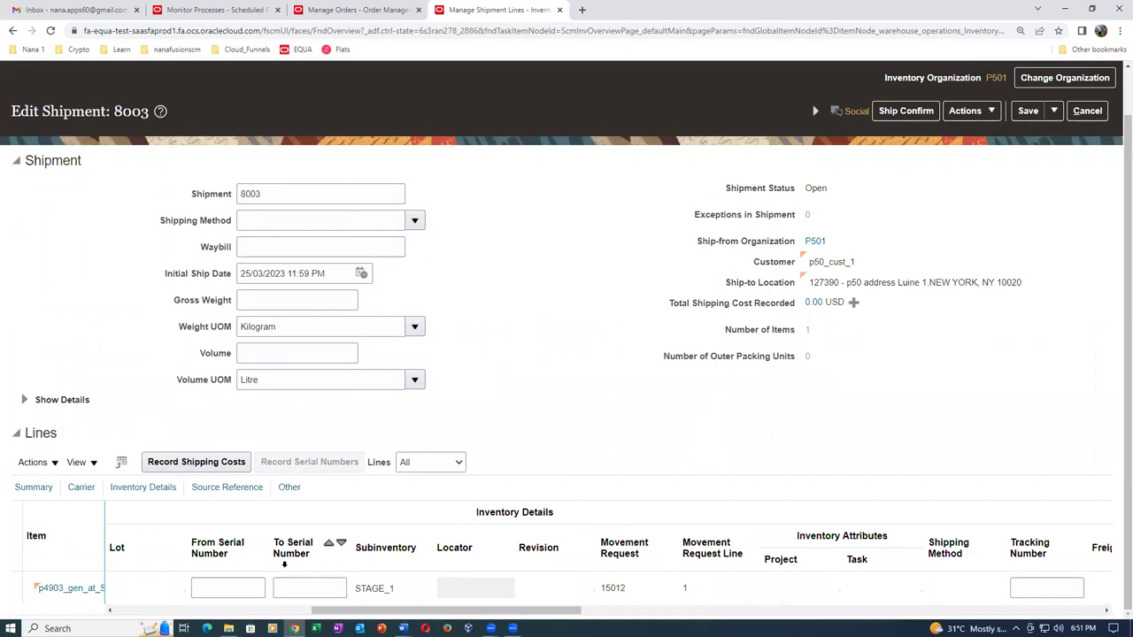
# Enter the serial range starting at na_1201 for the ten units and ship-confirm shipment 8003.
pyautogui.click(224, 588)
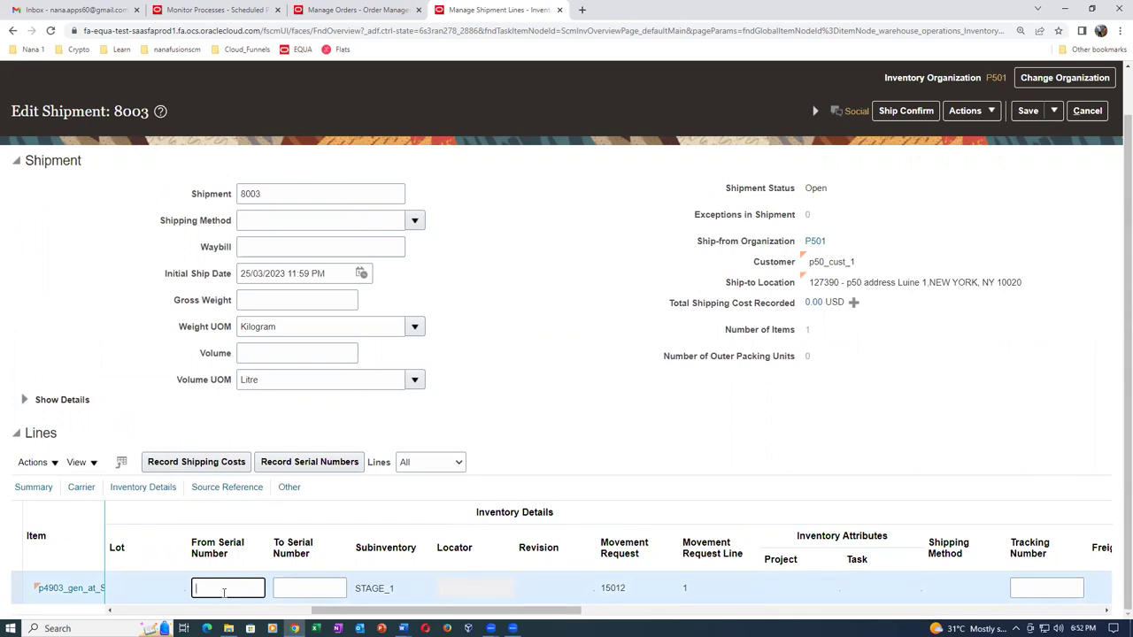
pyautogui.write('na')
pyautogui.write('_1')
pyautogui.write('201')
pyautogui.press('Tab')
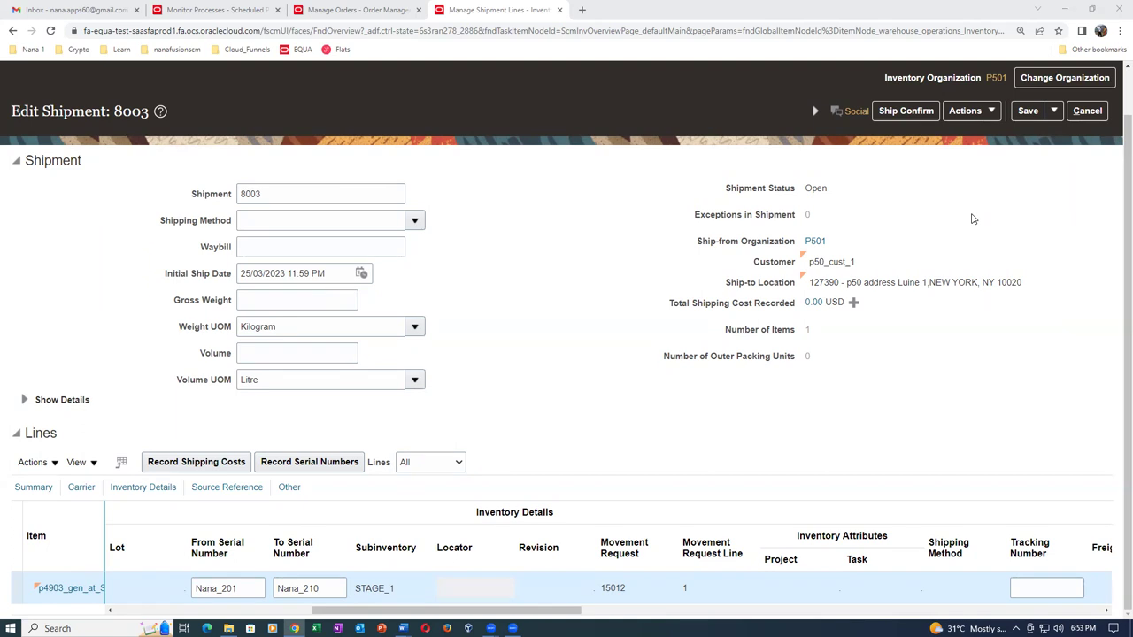
pyautogui.click(921, 113)
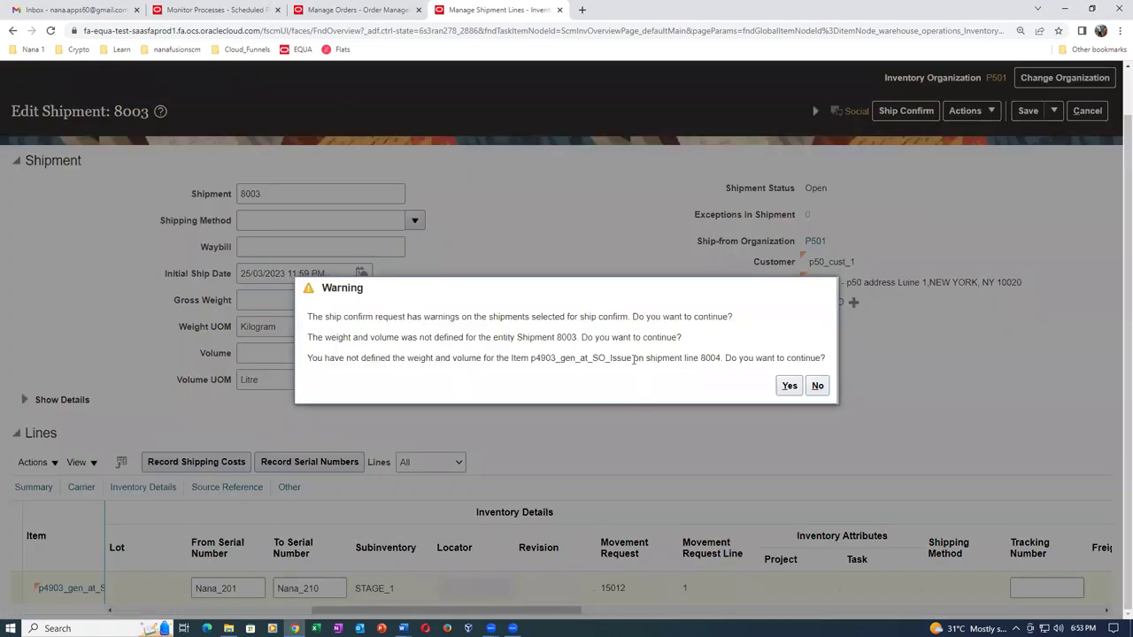
# Accept the undefined item weight and volume warnings so shipment 8003 ship-confirms.
pyautogui.moveTo(633, 358); pyautogui.dragTo(788, 359)
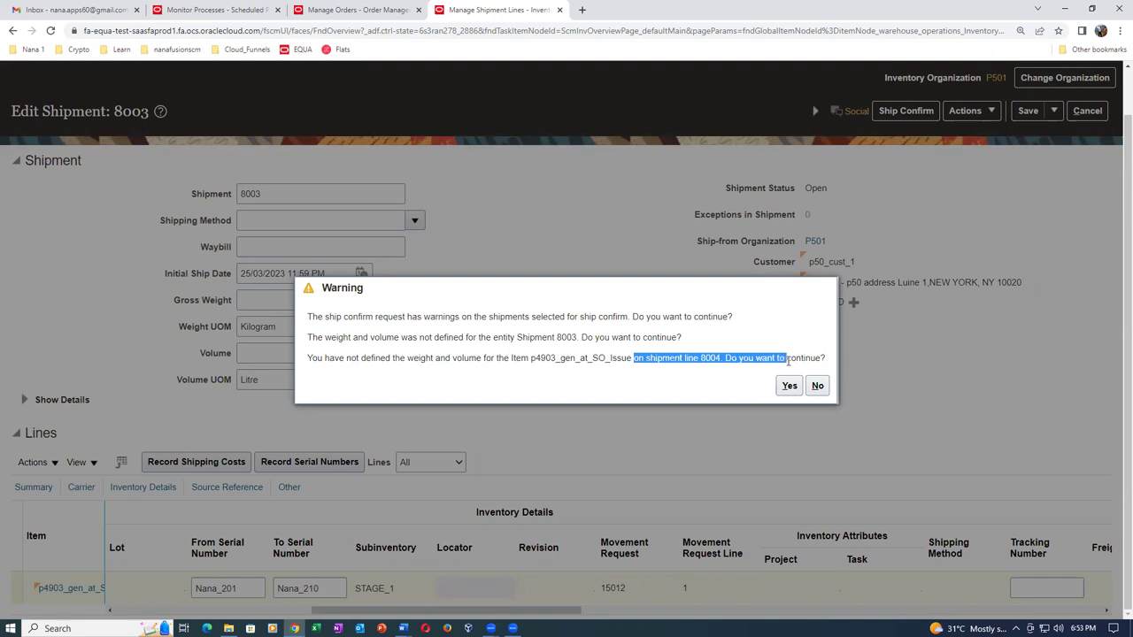
pyautogui.moveTo(324, 338); pyautogui.dragTo(479, 339)
pyautogui.moveTo(386, 358); pyautogui.dragTo(491, 358)
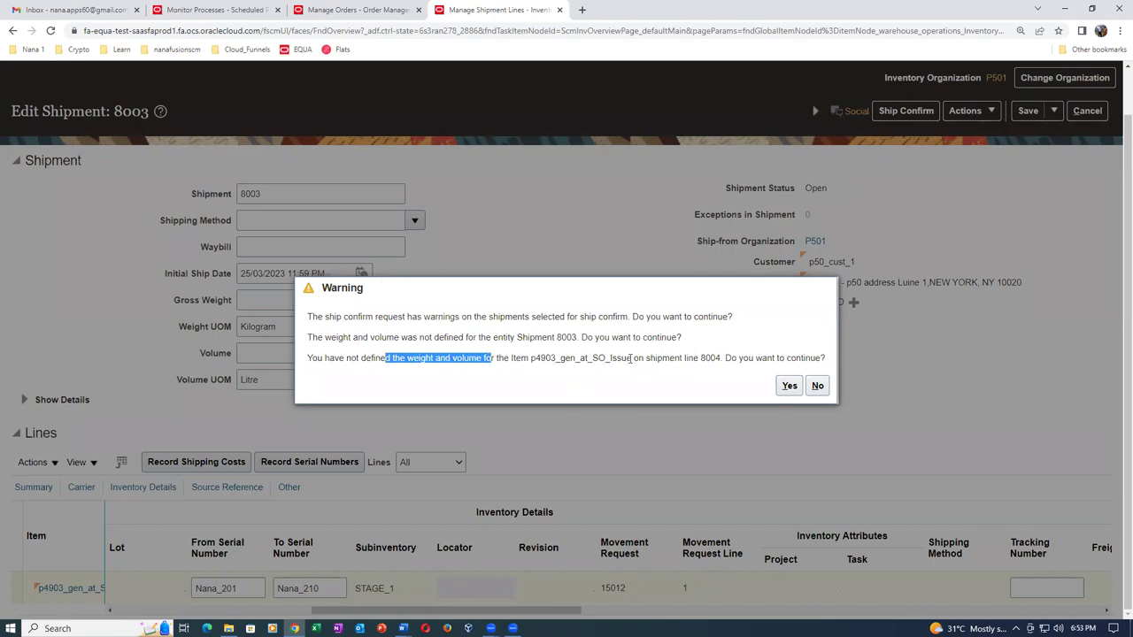
pyautogui.click(639, 361)
pyautogui.moveTo(638, 361); pyautogui.dragTo(823, 359)
pyautogui.click(789, 385)
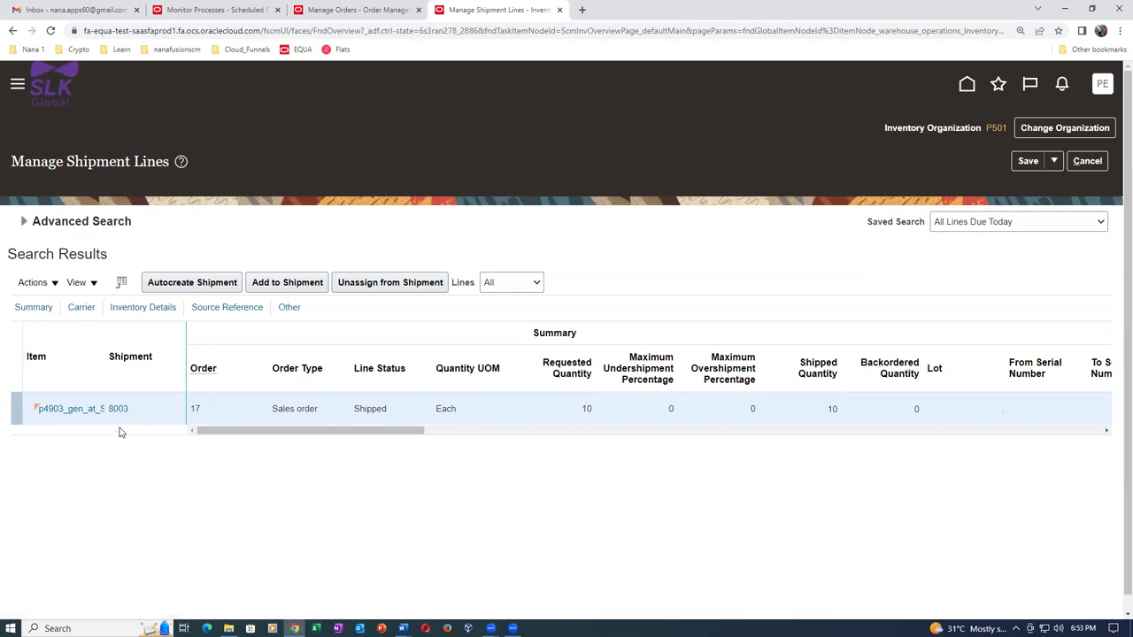
# Search shipment lines with Advanced Search and confirm order 17's line shows Shipped.
pyautogui.click(24, 223)
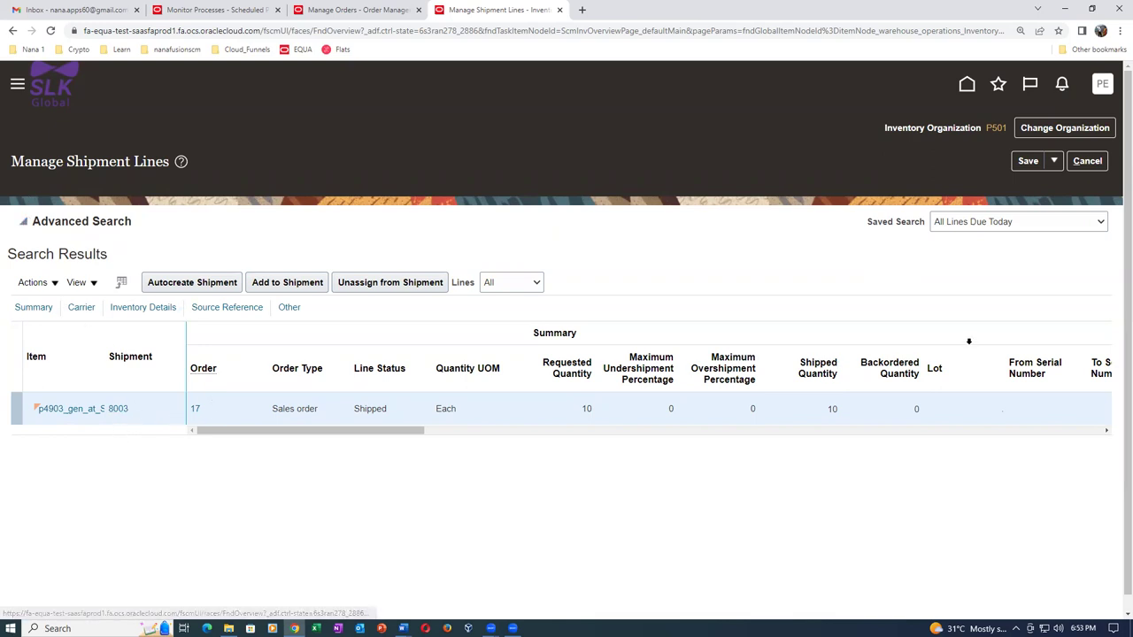
pyautogui.click(885, 361)
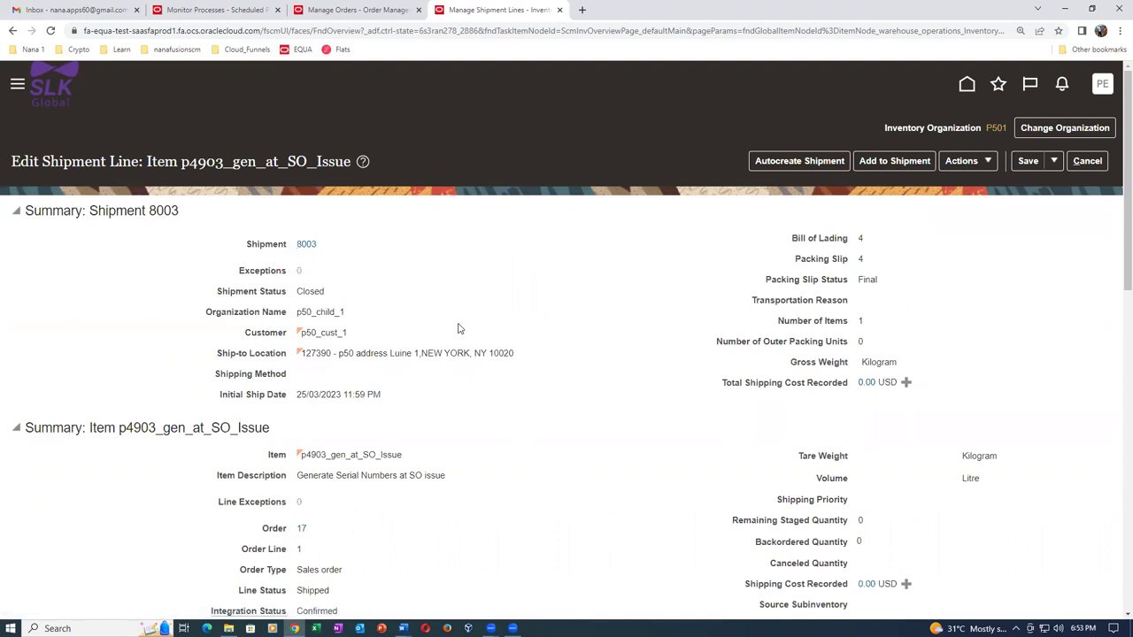
pyautogui.scroll(-2, 511, 411)
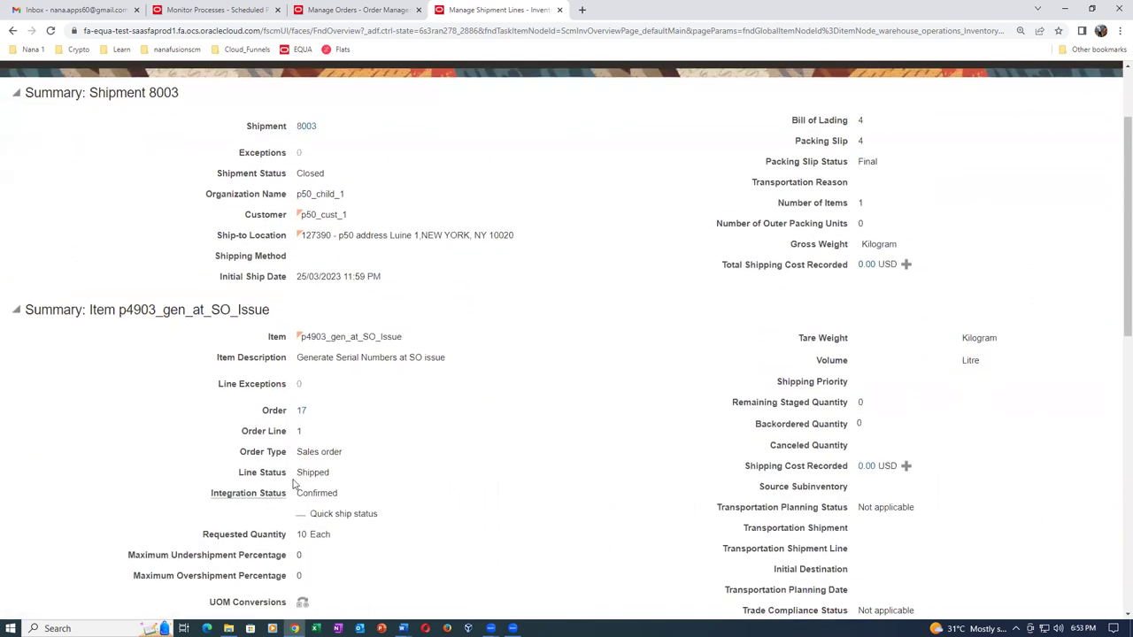
pyautogui.moveTo(307, 470); pyautogui.dragTo(326, 471)
pyautogui.rightClick(460, 8)
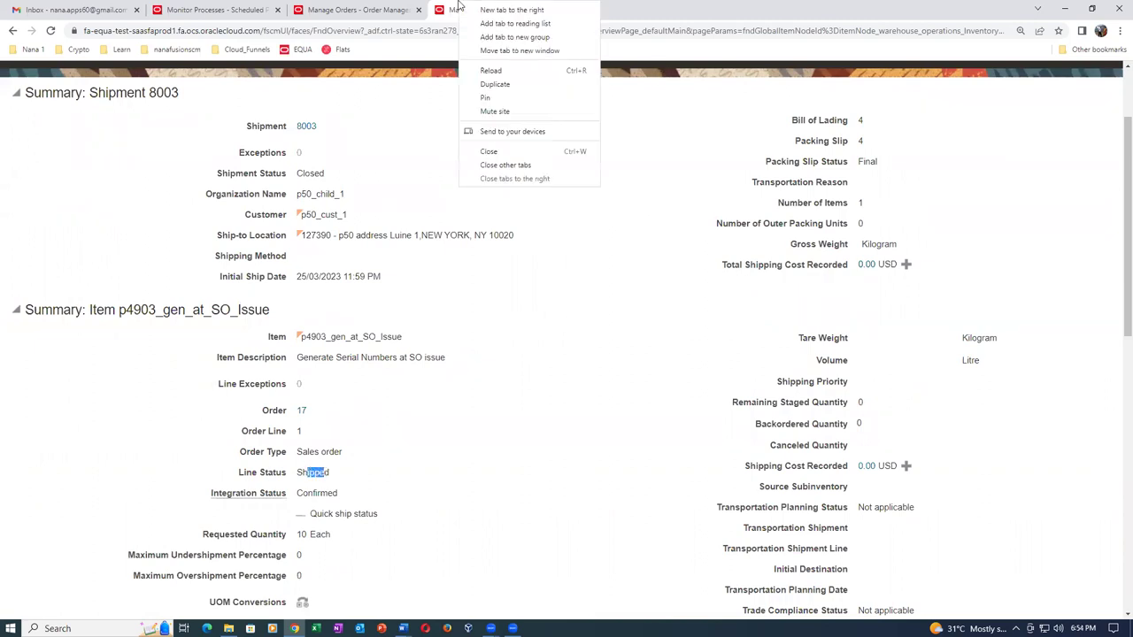
# In a duplicated tab, open Monitor Processes from favorites and refresh the process list.
pyautogui.click(495, 85)
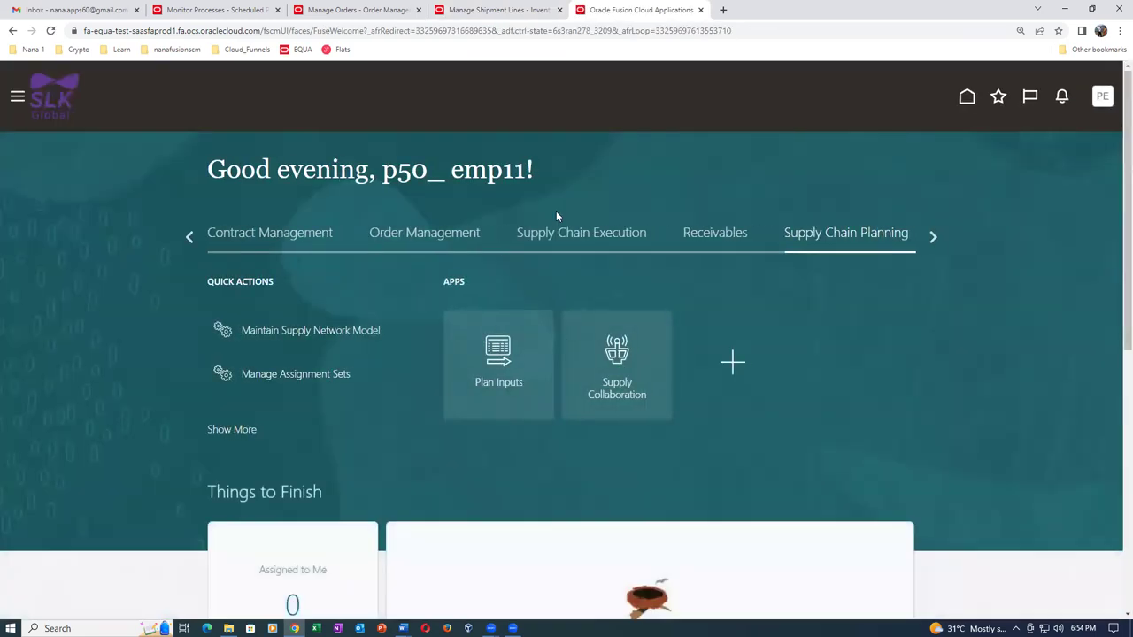
pyautogui.click(998, 96)
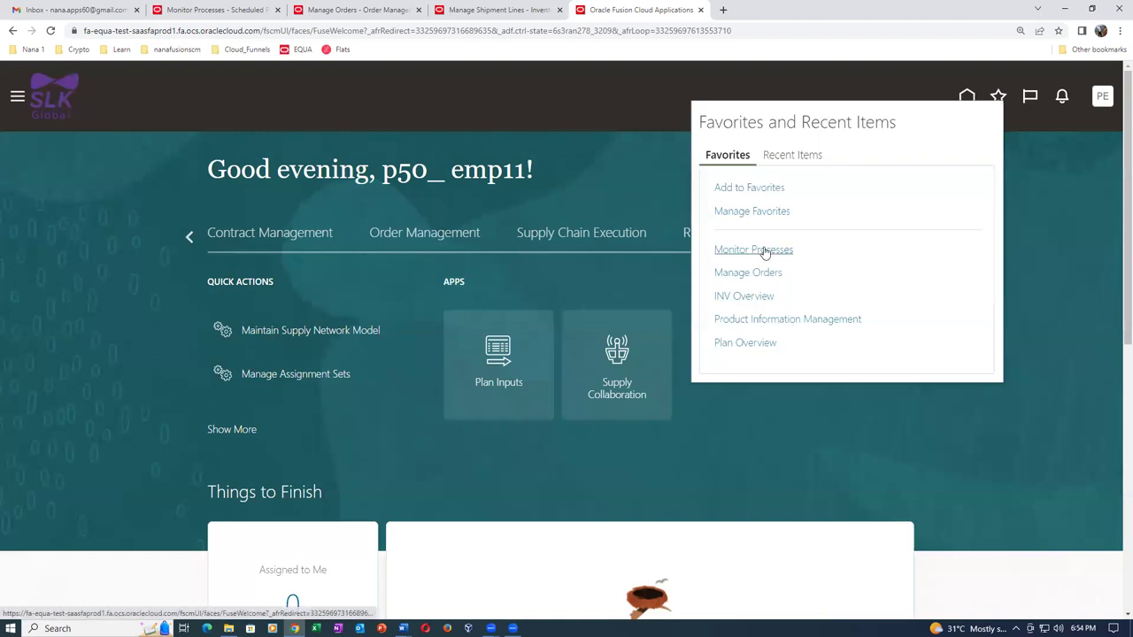
pyautogui.click(764, 255)
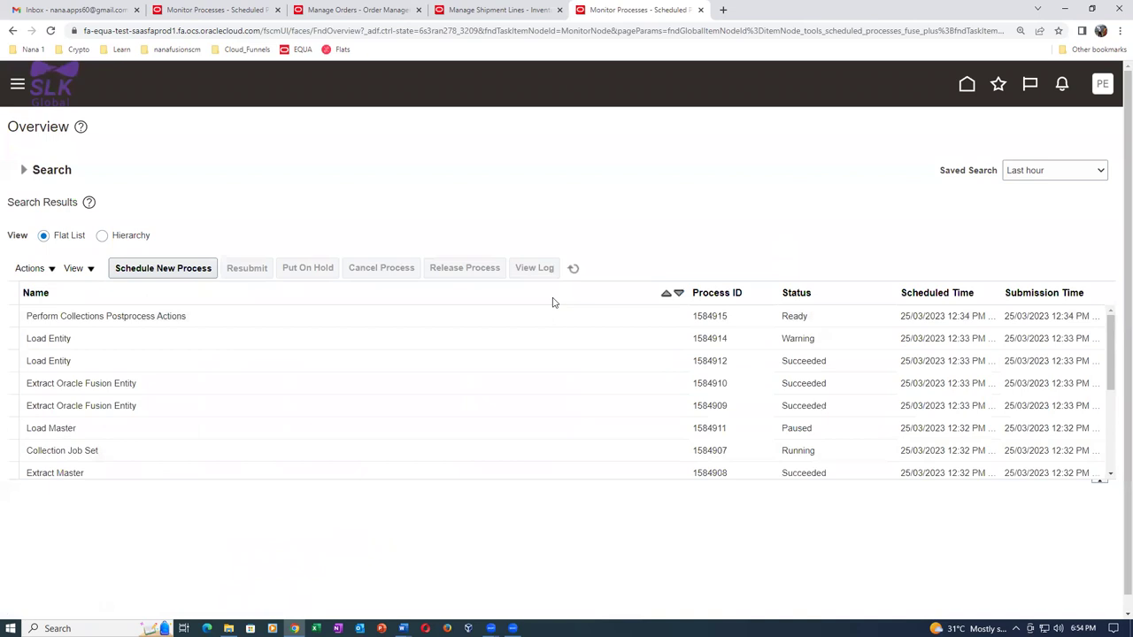
pyautogui.click(576, 269)
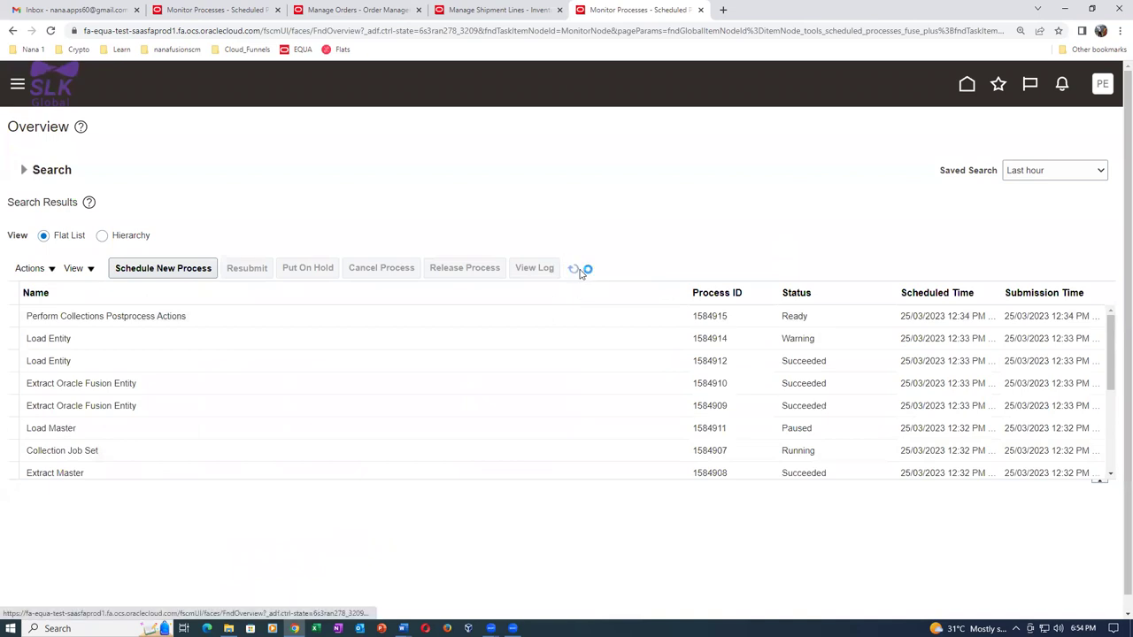
pyautogui.click(577, 270)
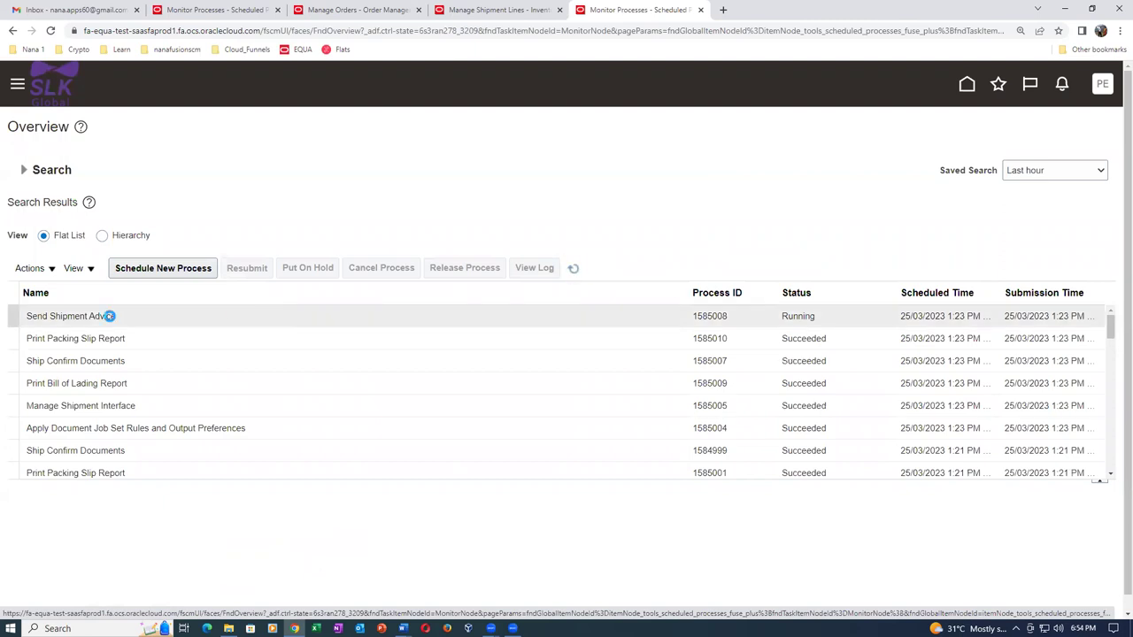
# Confirm Manage Shipment Interface process 1585005 succeeded, then return to order 17's shipment line.
pyautogui.click(170, 406)
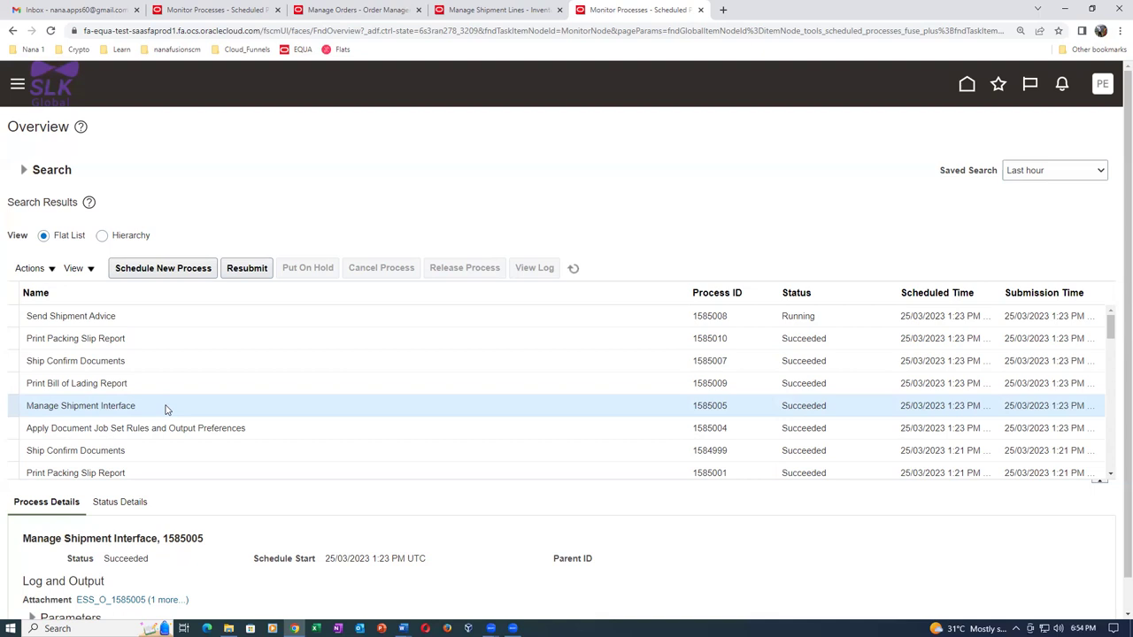
pyautogui.click(574, 268)
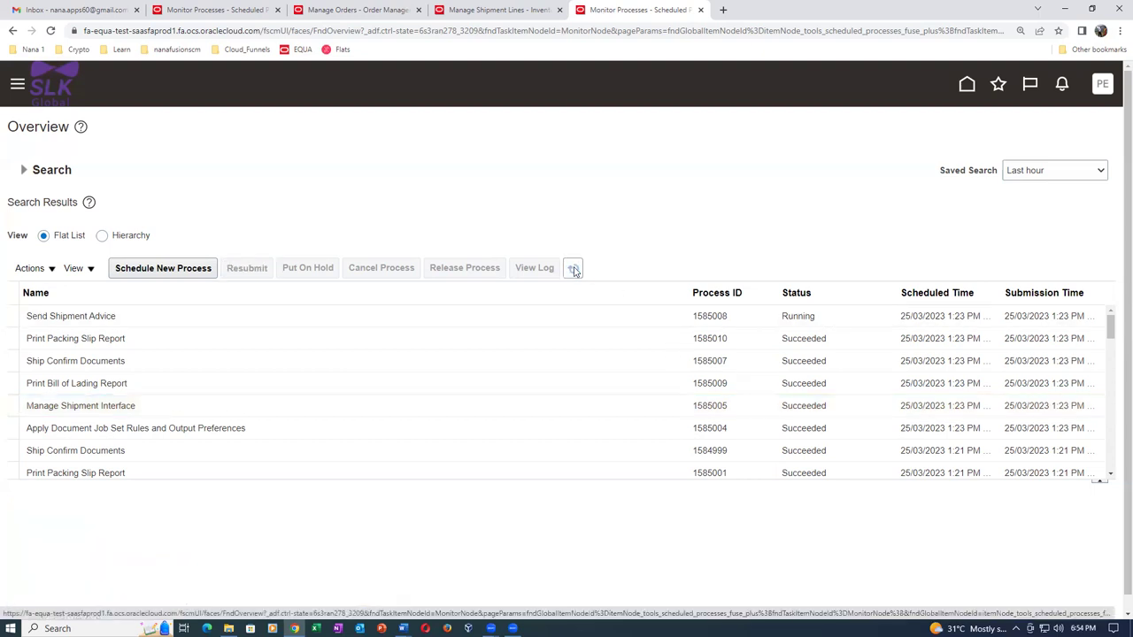
pyautogui.click(574, 269)
pyautogui.click(513, 11)
pyautogui.scroll(2, 1053, 190)
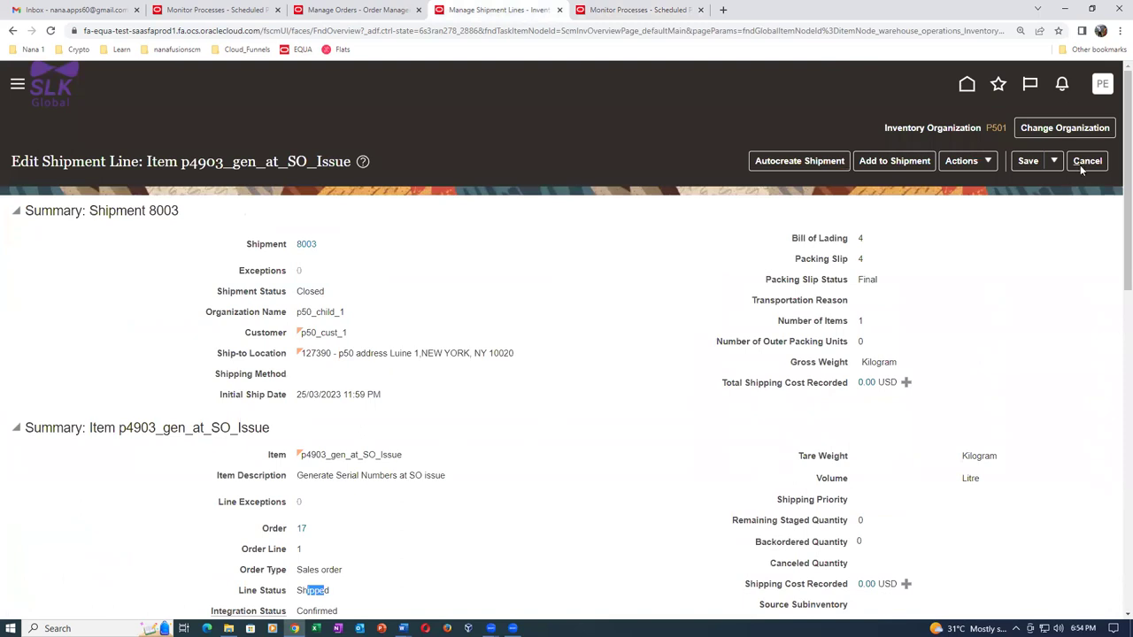
# Cancel Edit Shipment Line, note the Interfaced status, and go to the orchestration page.
pyautogui.click(1087, 160)
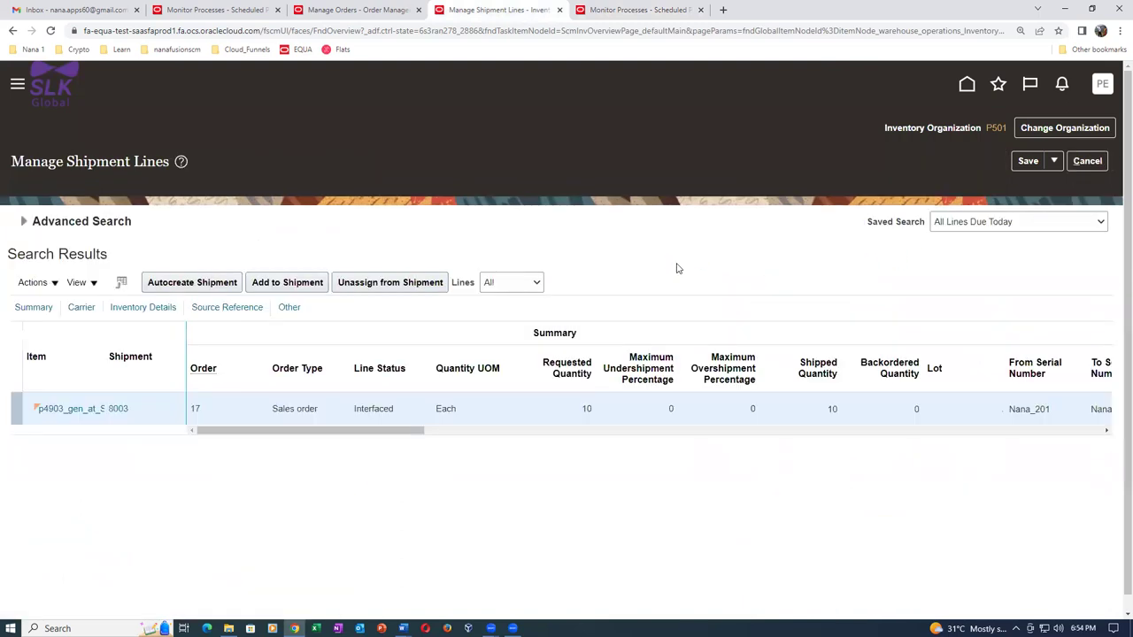
pyautogui.moveTo(361, 409); pyautogui.dragTo(381, 409)
pyautogui.click(380, 11)
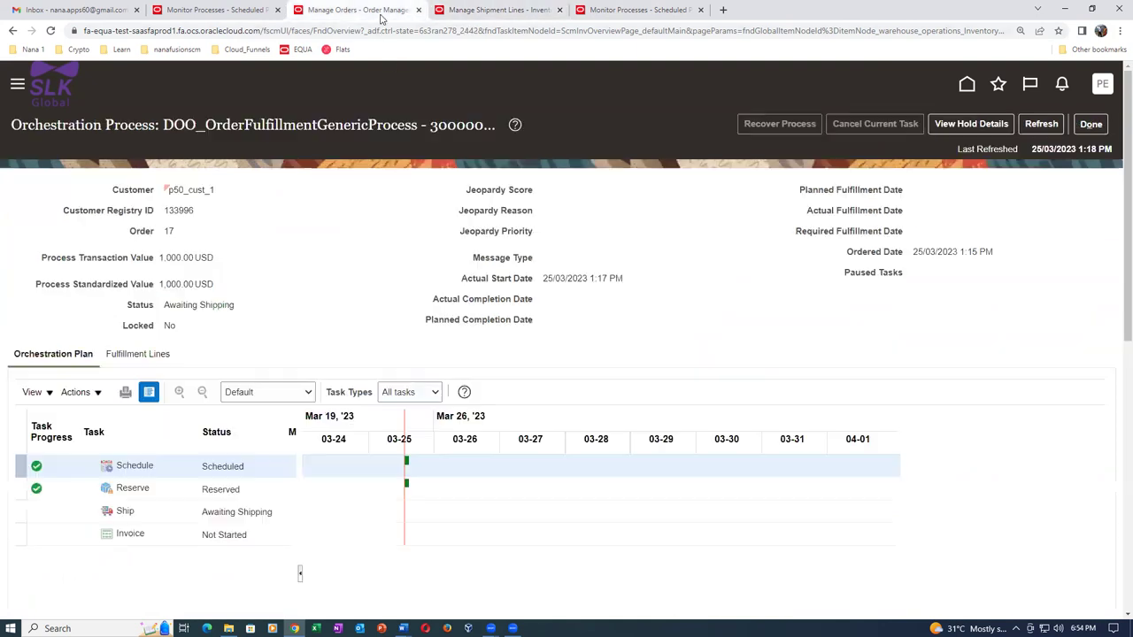
# Refresh order 17's orchestration until Ship shows Shipped and Invoice Started.
pyautogui.click(1042, 125)
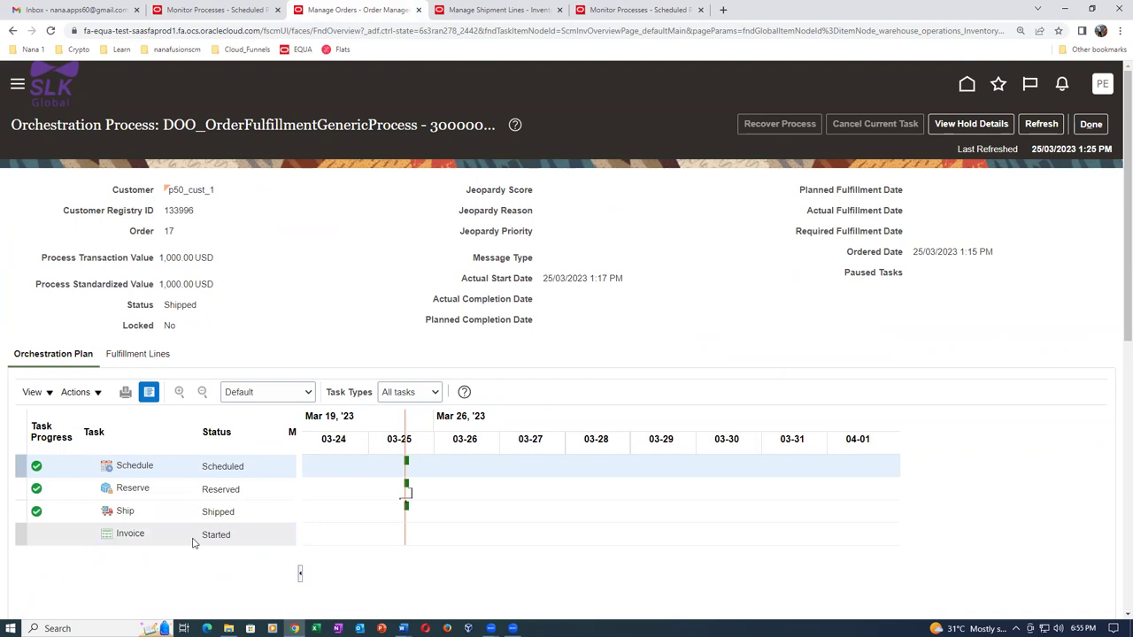
pyautogui.click(1053, 124)
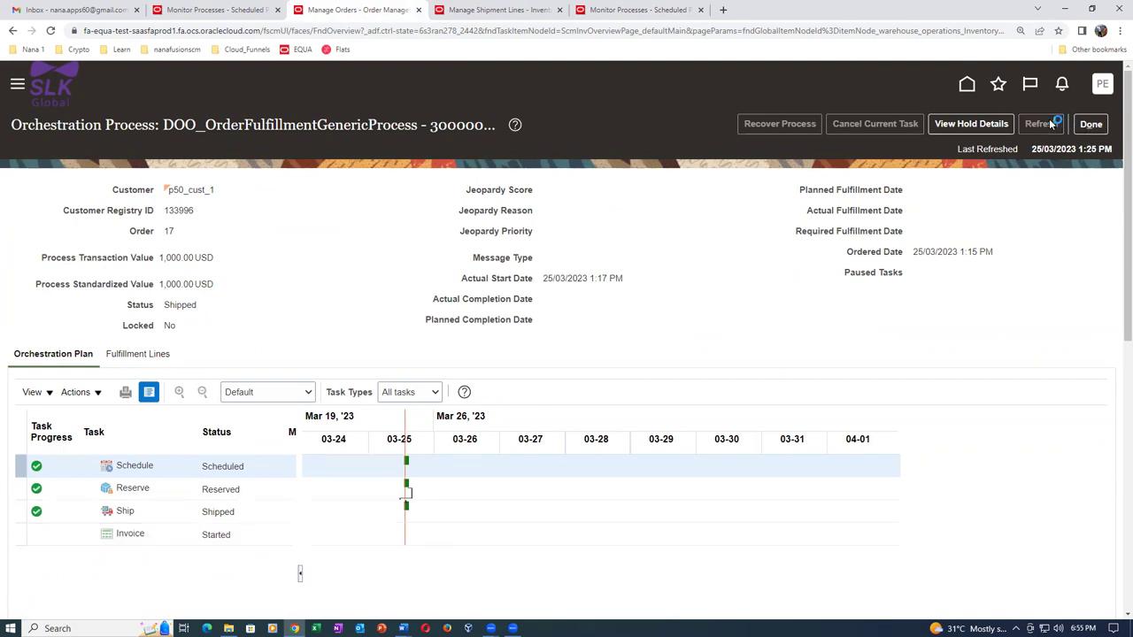
pyautogui.click(1053, 124)
pyautogui.click(1053, 124)
pyautogui.click(1053, 124)
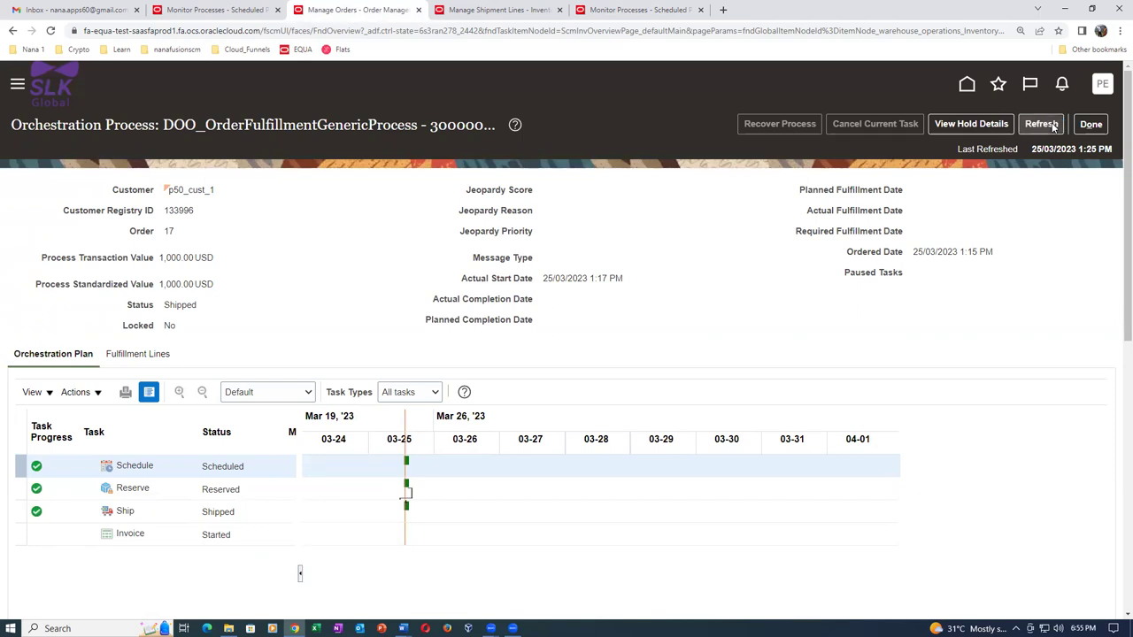
pyautogui.hotkey('alt', 'Tab')
pyautogui.hotkey('alt', 'Tab')
pyautogui.hotkey('alt', 'Tab')
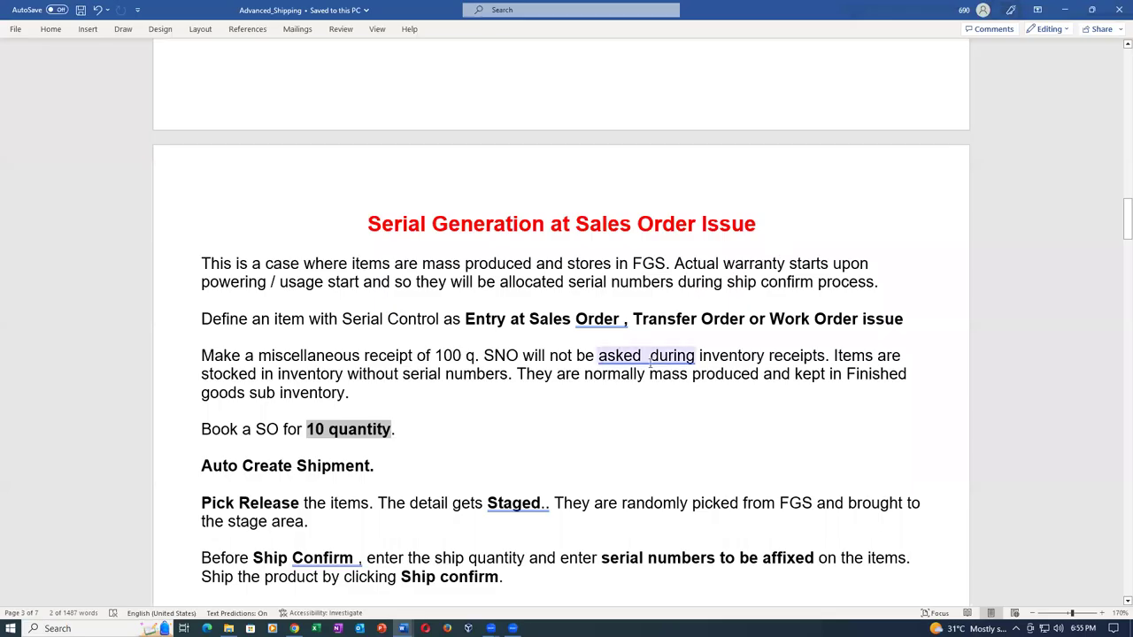
# Find the Business Process for Inspection Before Despatch heading in the Advanced_Shipping notes.
pyautogui.click(651, 355)
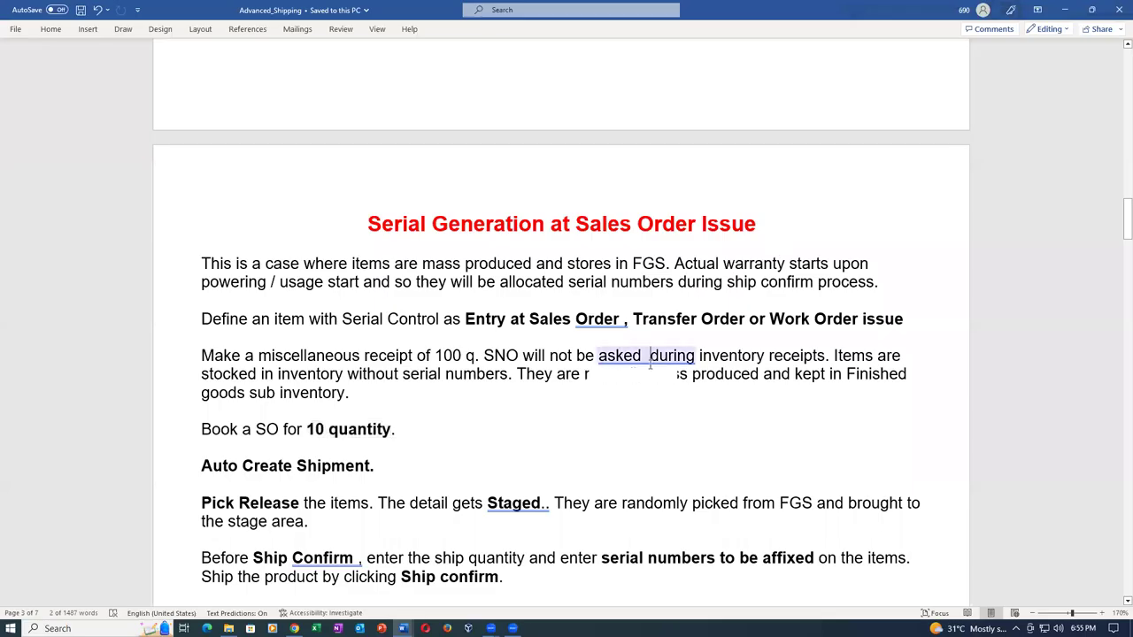
pyautogui.scroll(-10, 737, 357)
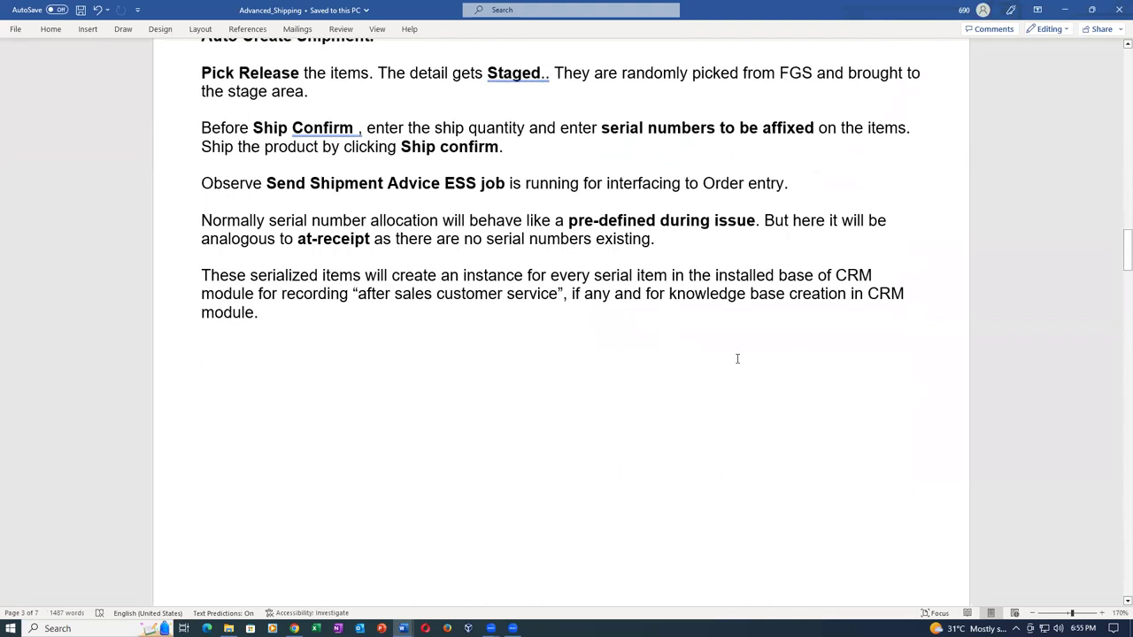
pyautogui.scroll(-5, 738, 359)
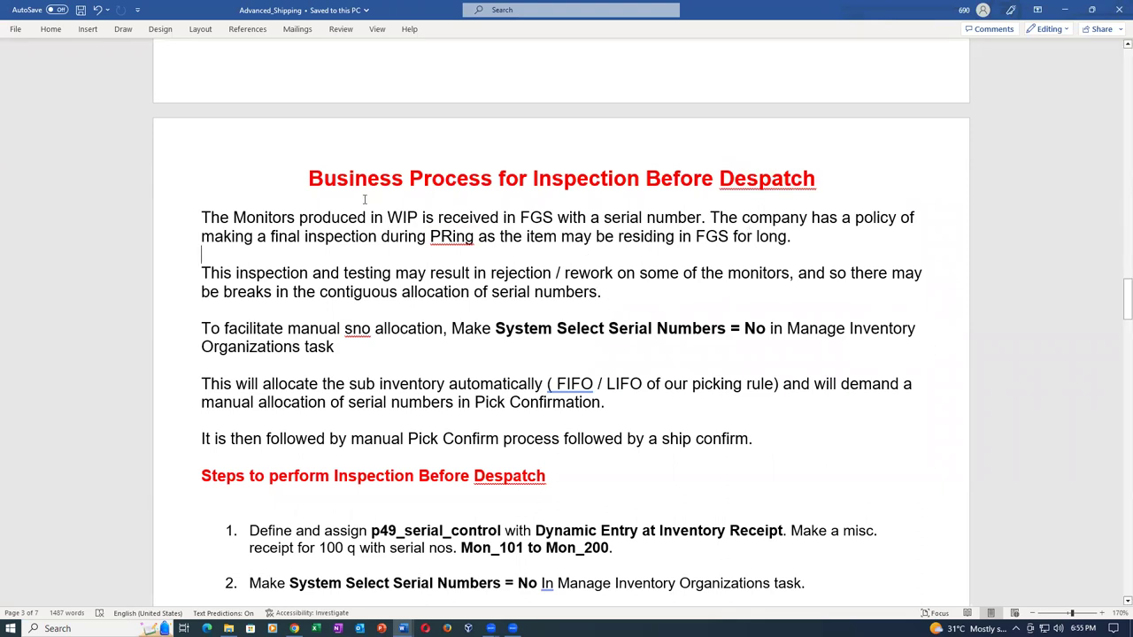
pyautogui.moveTo(339, 179); pyautogui.dragTo(821, 183)
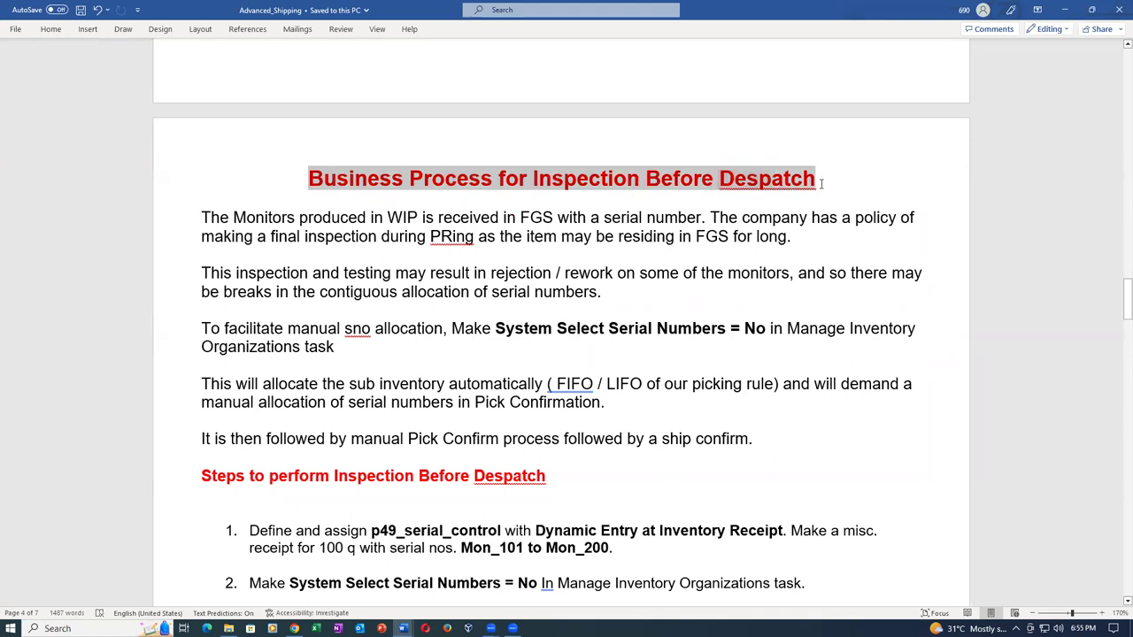
pyautogui.click(724, 293)
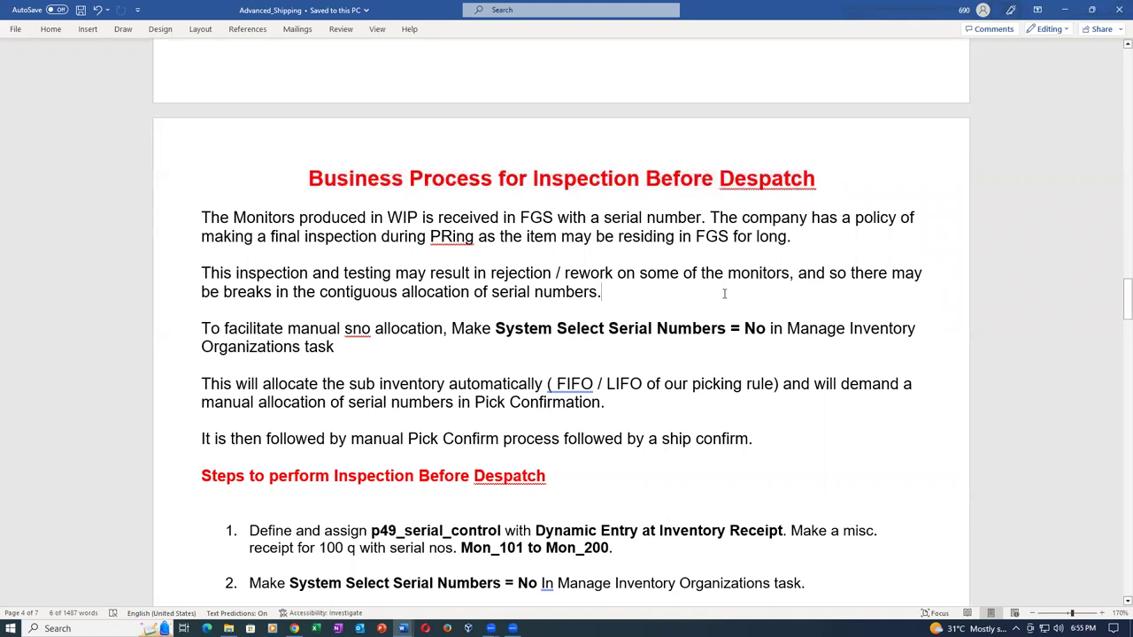
# Highlight the Mon_101 to Mon_200 serial range and step 2's System Select Serial Numbers = No.
pyautogui.scroll(-3, 724, 292)
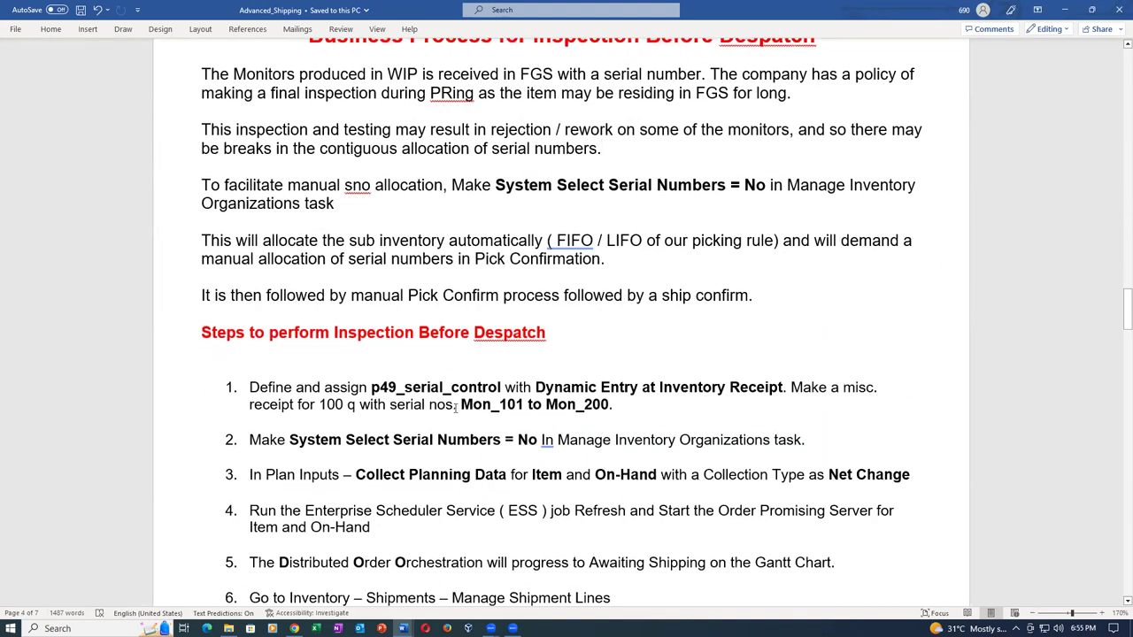
pyautogui.moveTo(461, 404); pyautogui.dragTo(599, 406)
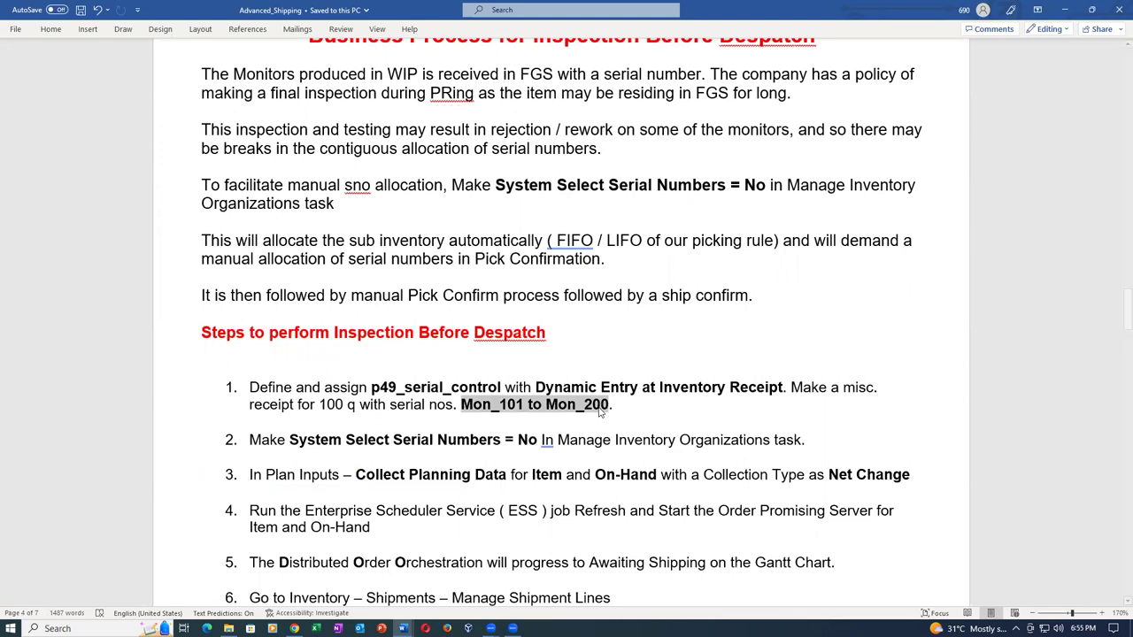
pyautogui.moveTo(323, 439); pyautogui.dragTo(480, 450)
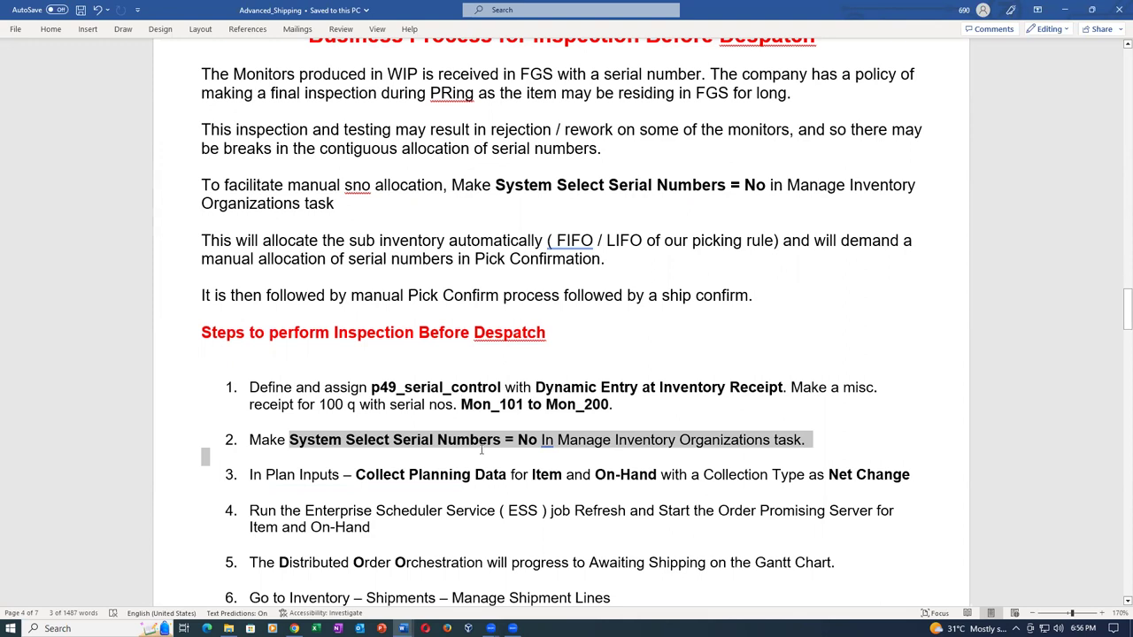
pyautogui.click(472, 404)
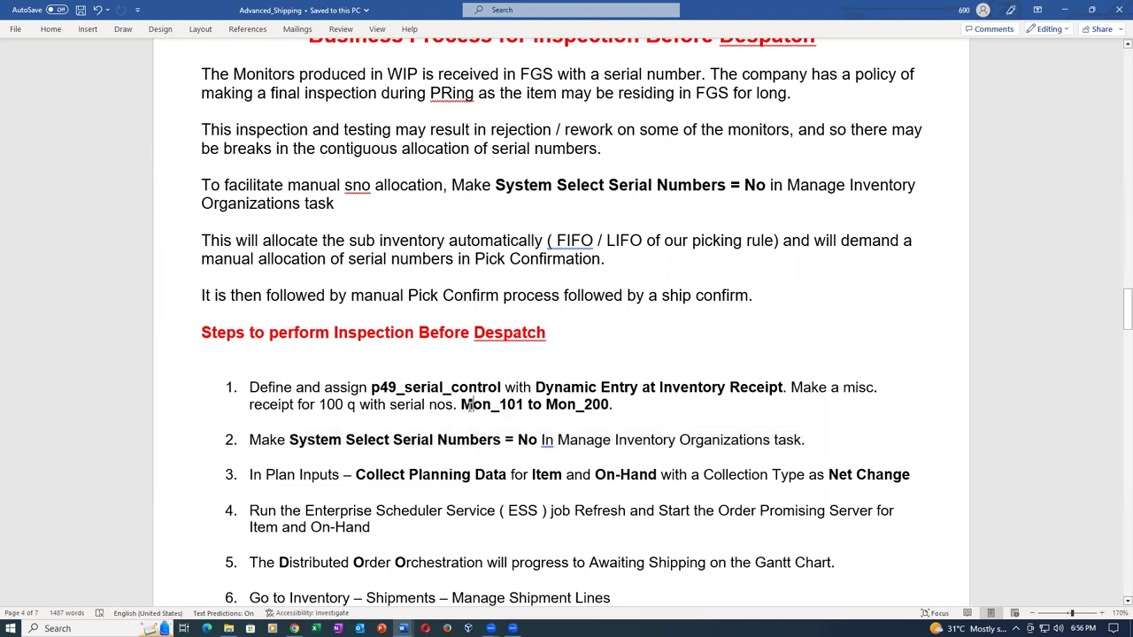
pyautogui.moveTo(291, 440); pyautogui.dragTo(524, 448)
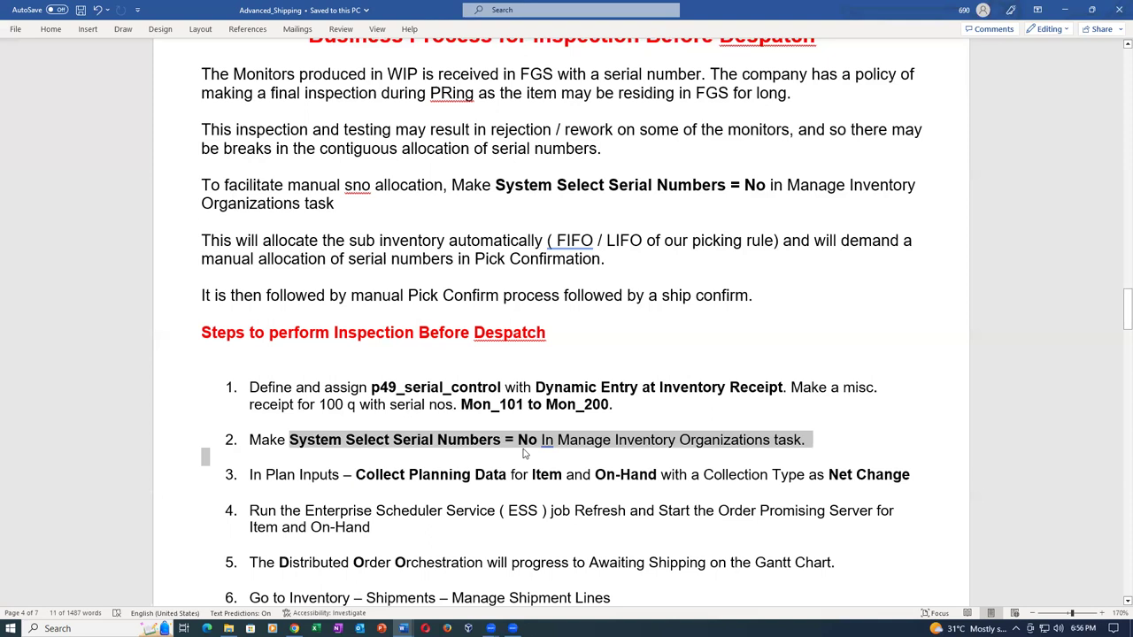
pyautogui.hotkey('alt', 'Tab')
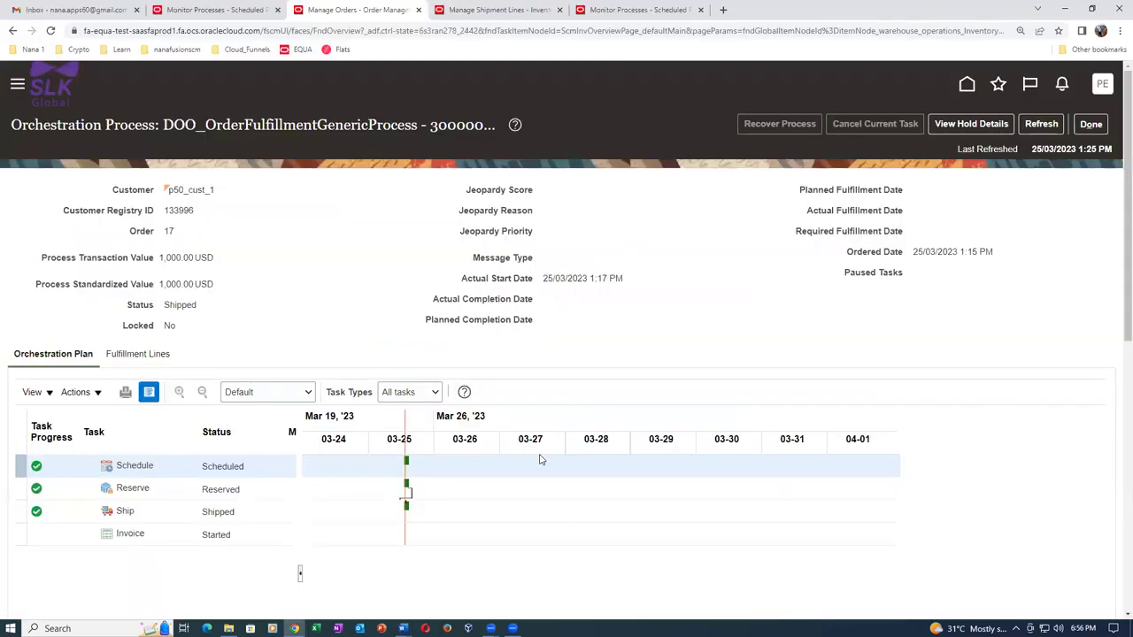
# Duplicate the Monitor Processes tab, which loads the Fusion home page, then return to Word.
pyautogui.click(647, 8)
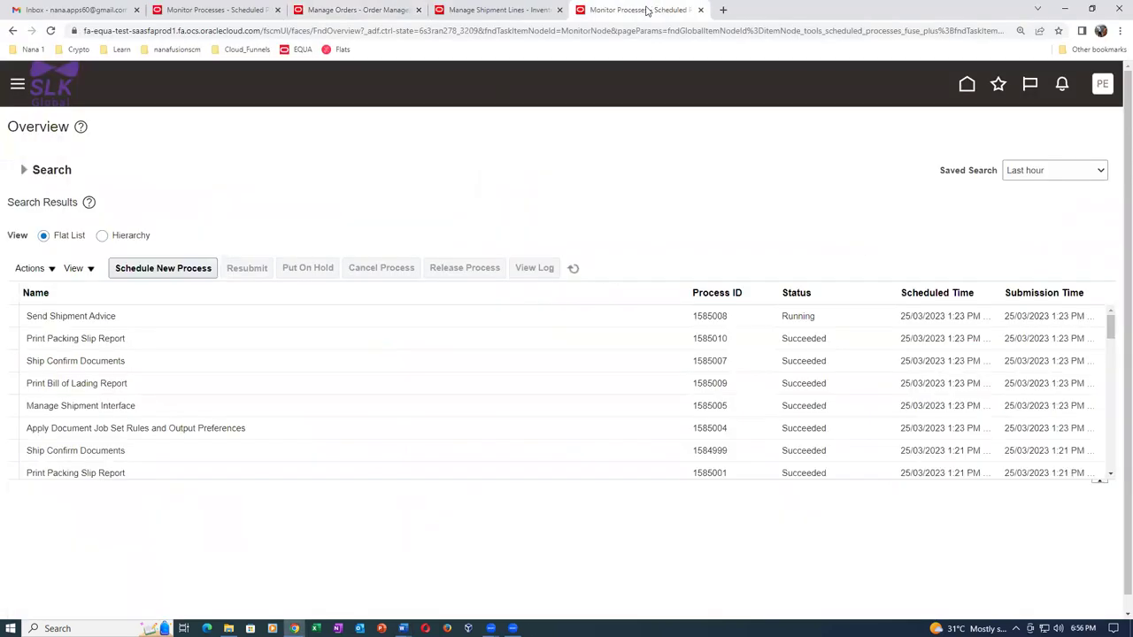
pyautogui.rightClick(646, 9)
pyautogui.click(665, 91)
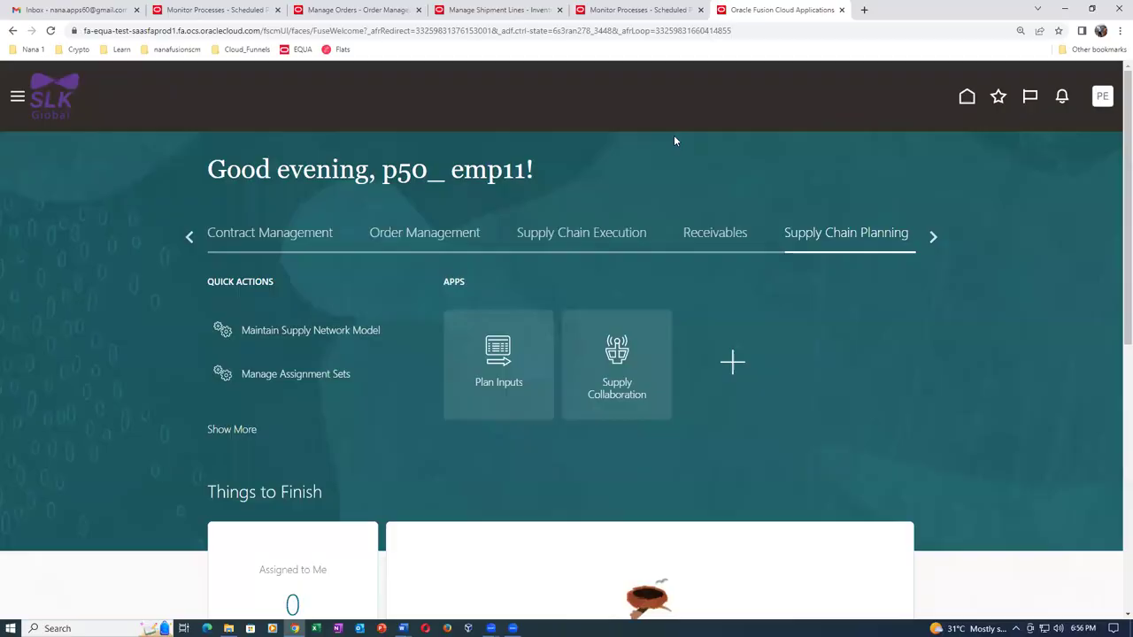
pyautogui.hotkey('alt', 'Tab')
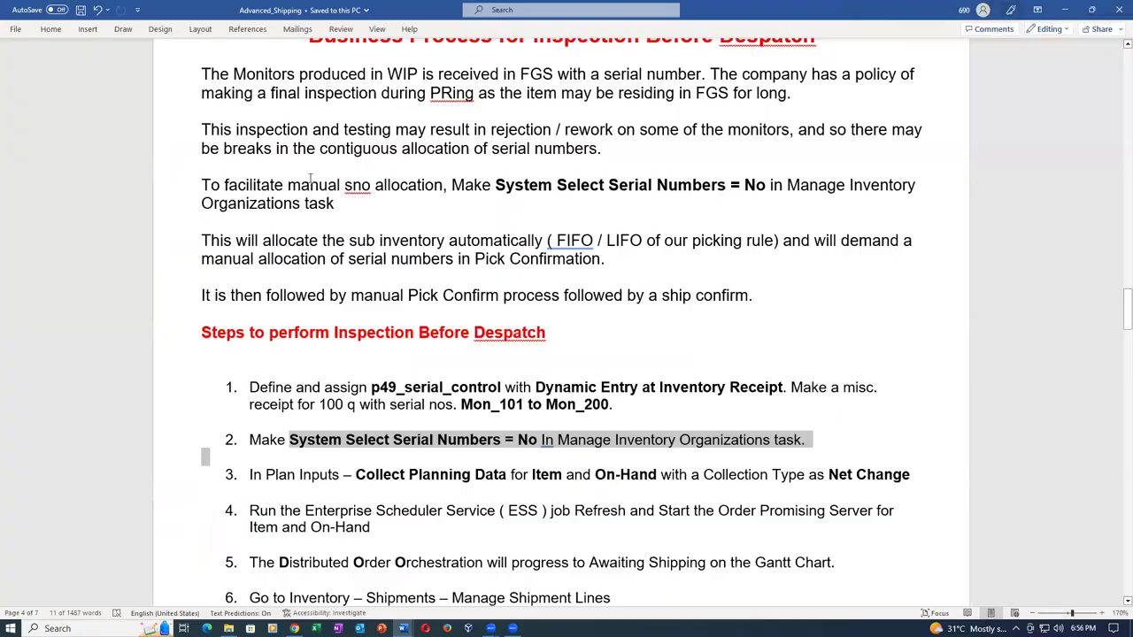
# Reread the Advanced_Shipping serial-number notes, then return to Oracle Fusion and open the PE settings and actions menu.
pyautogui.click(506, 336)
pyautogui.scroll(5, 505, 336)
pyautogui.scroll(5, 506, 337)
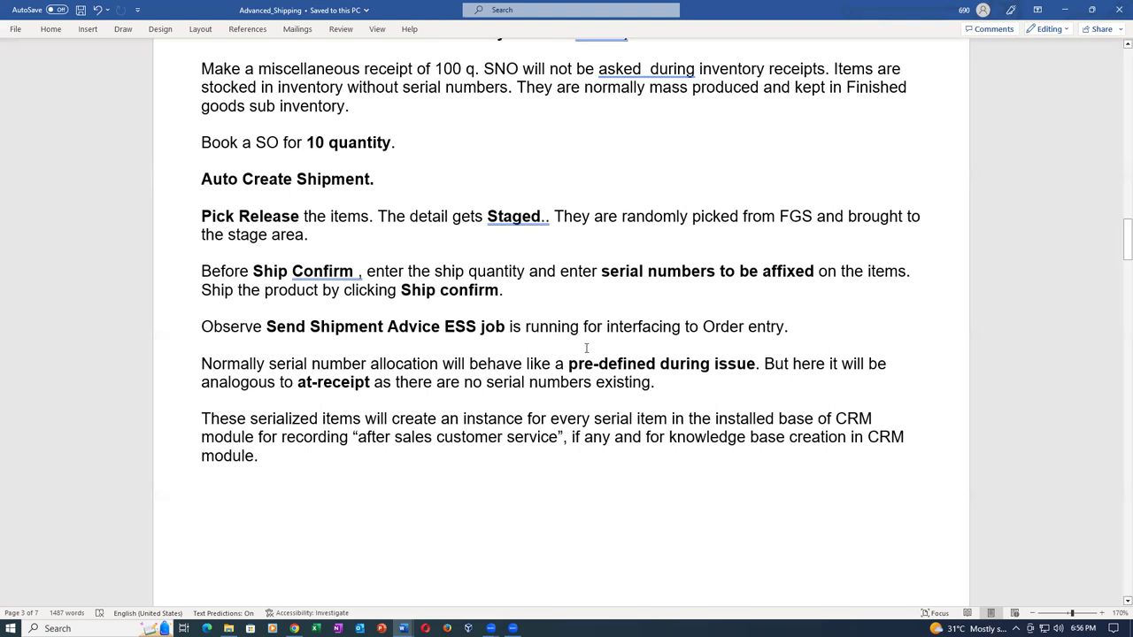
pyautogui.scroll(-10, 622, 376)
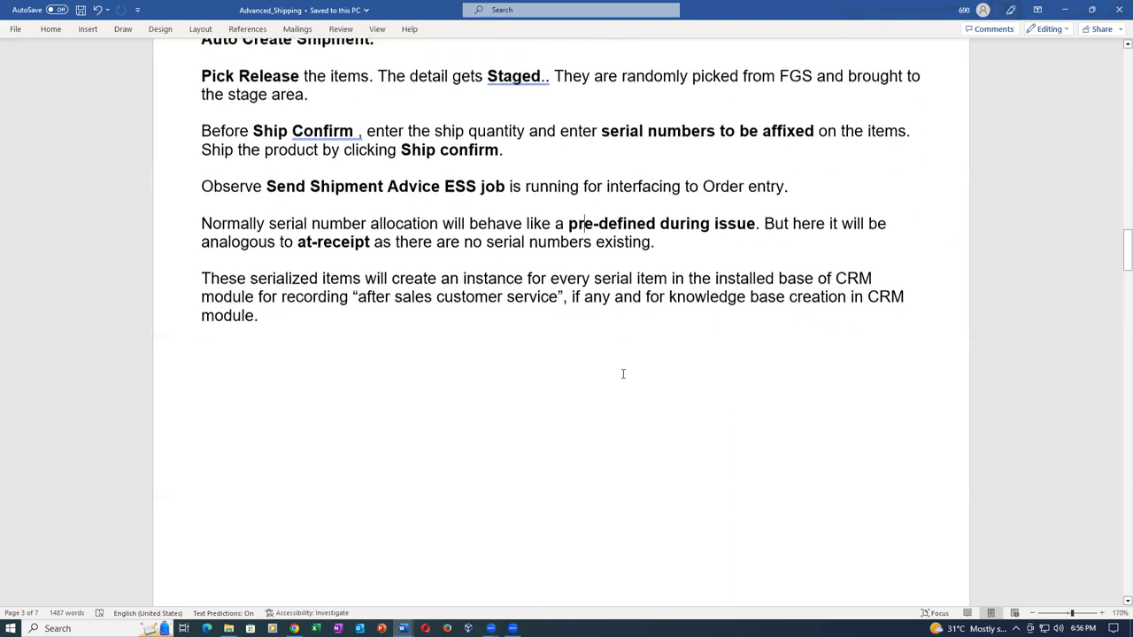
pyautogui.scroll(-3, 624, 375)
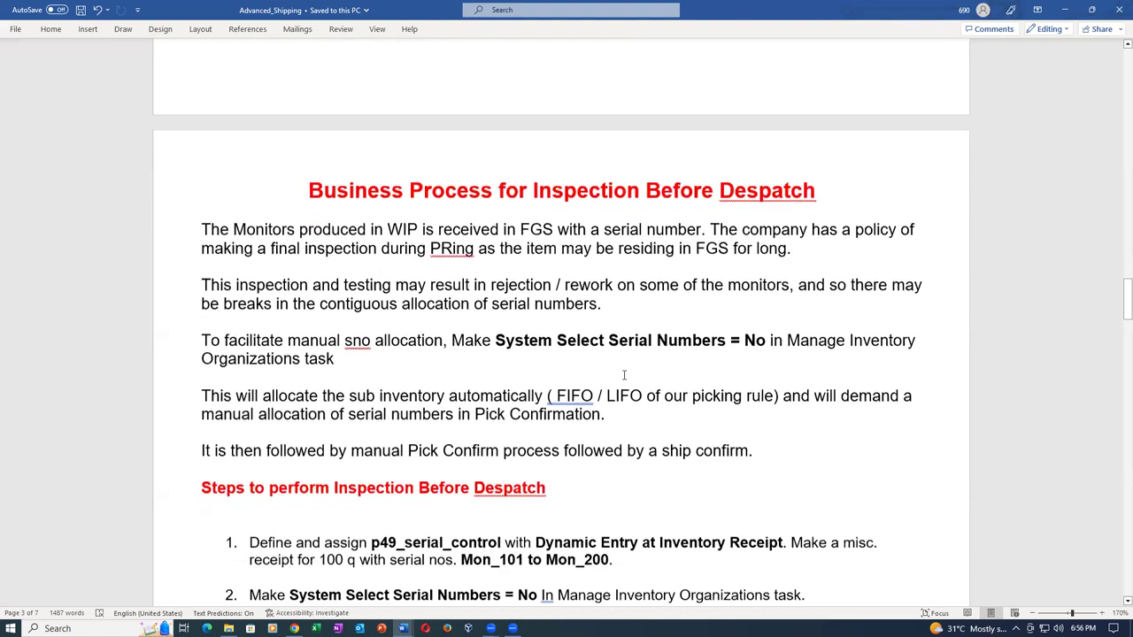
pyautogui.hotkey('alt', 'Tab')
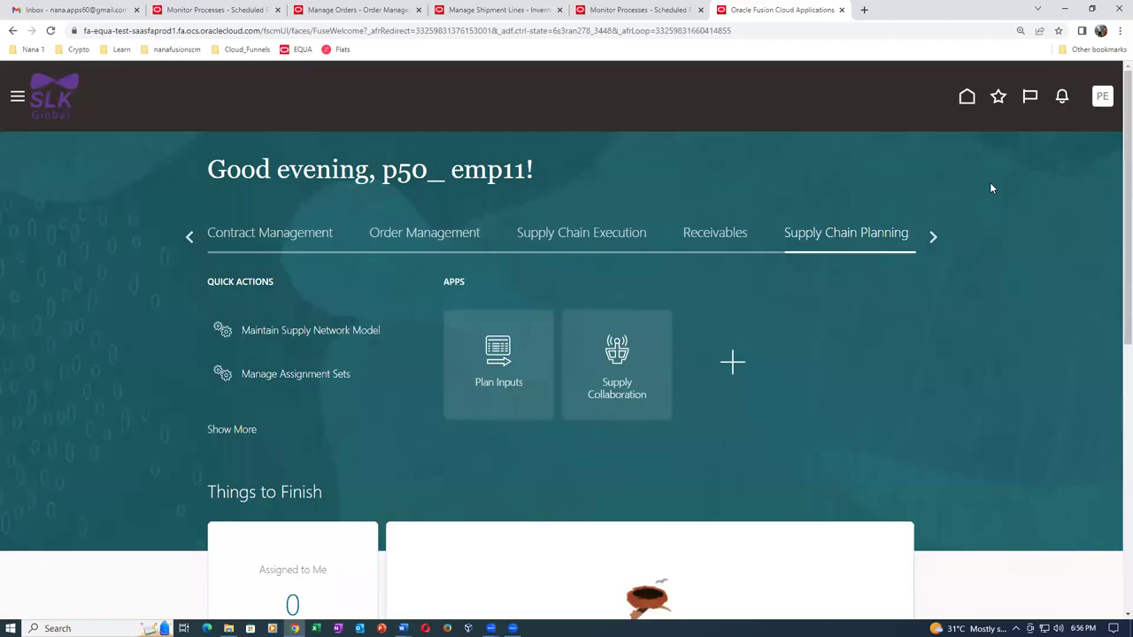
pyautogui.click(1102, 96)
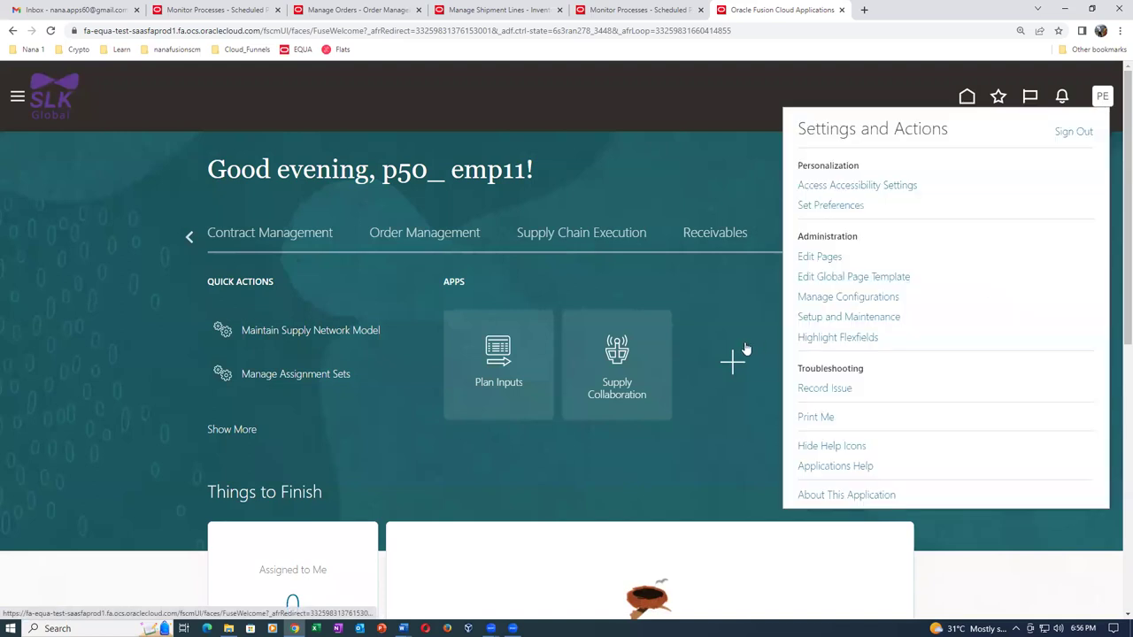
# In Setup and Maintenance, search tasks for man%inv%org% and open Manage Inventory Organizations.
pyautogui.click(832, 319)
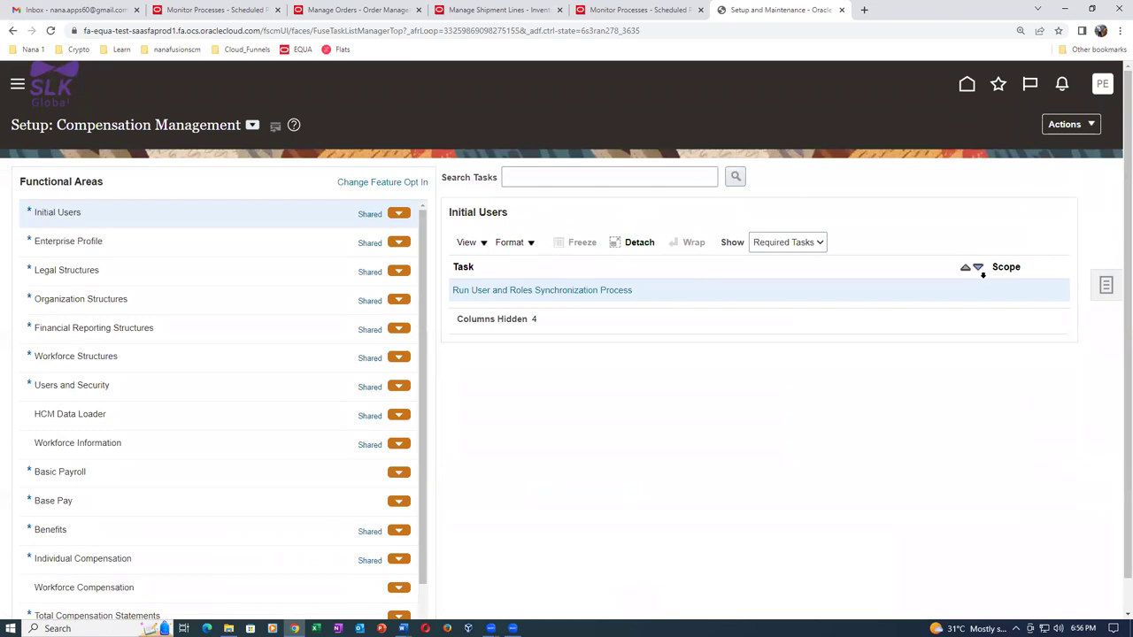
pyautogui.click(1103, 287)
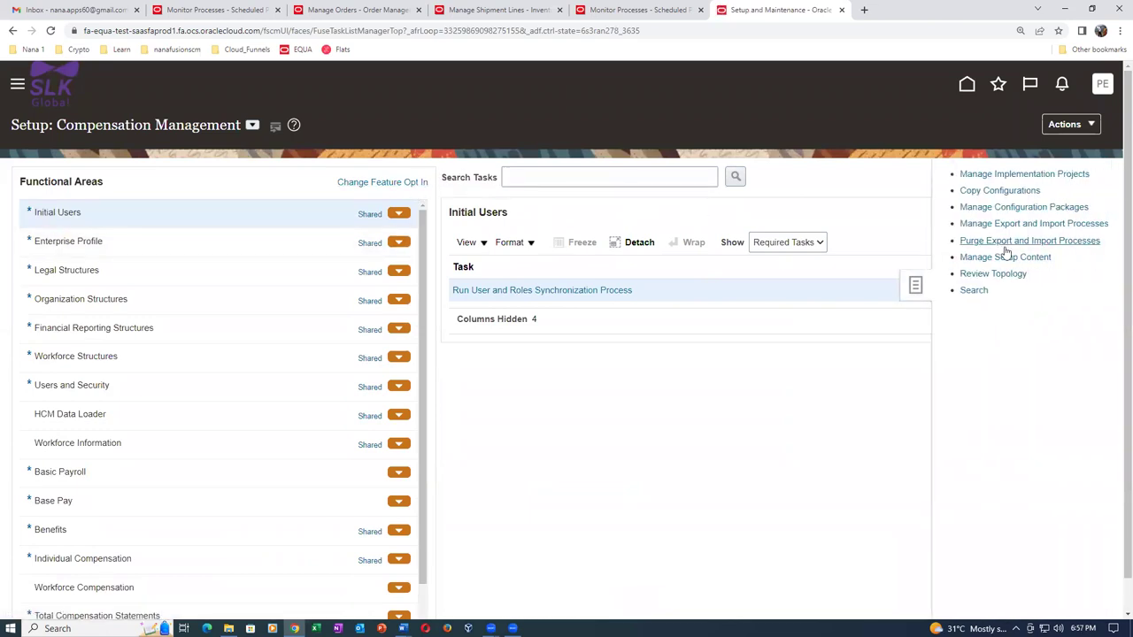
pyautogui.click(975, 290)
pyautogui.click(443, 180)
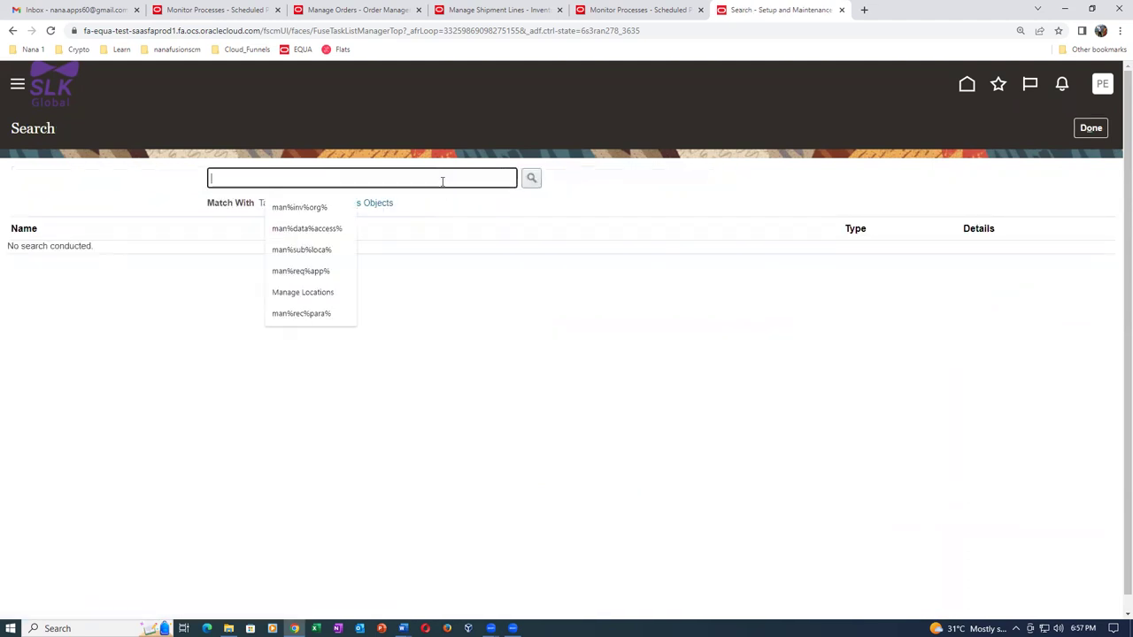
pyautogui.write('man%i')
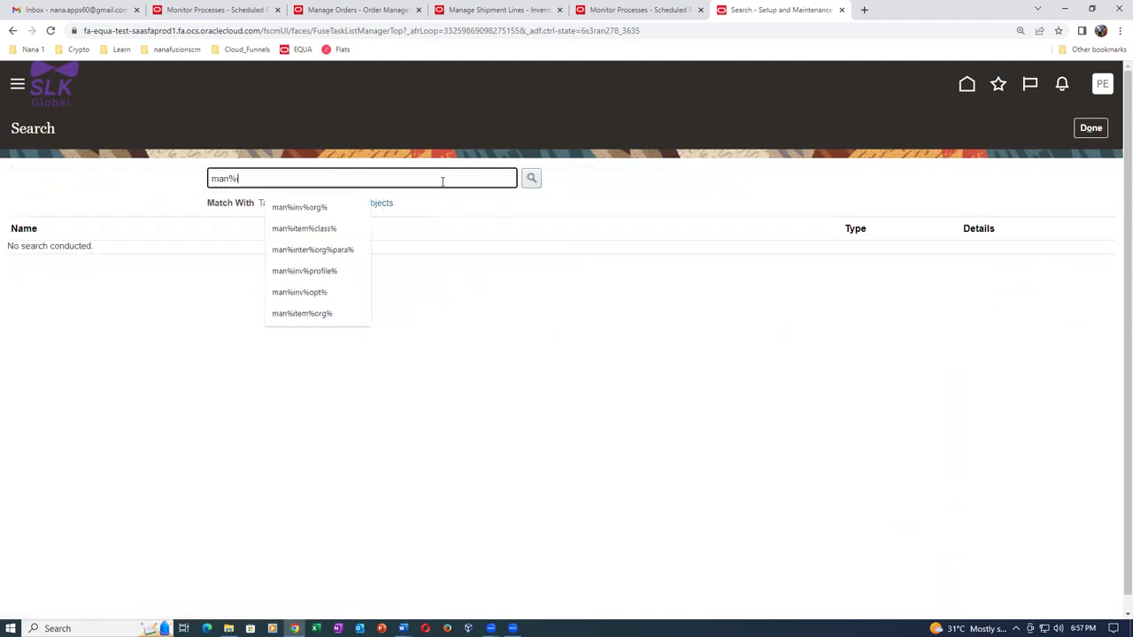
pyautogui.write('nv%org%')
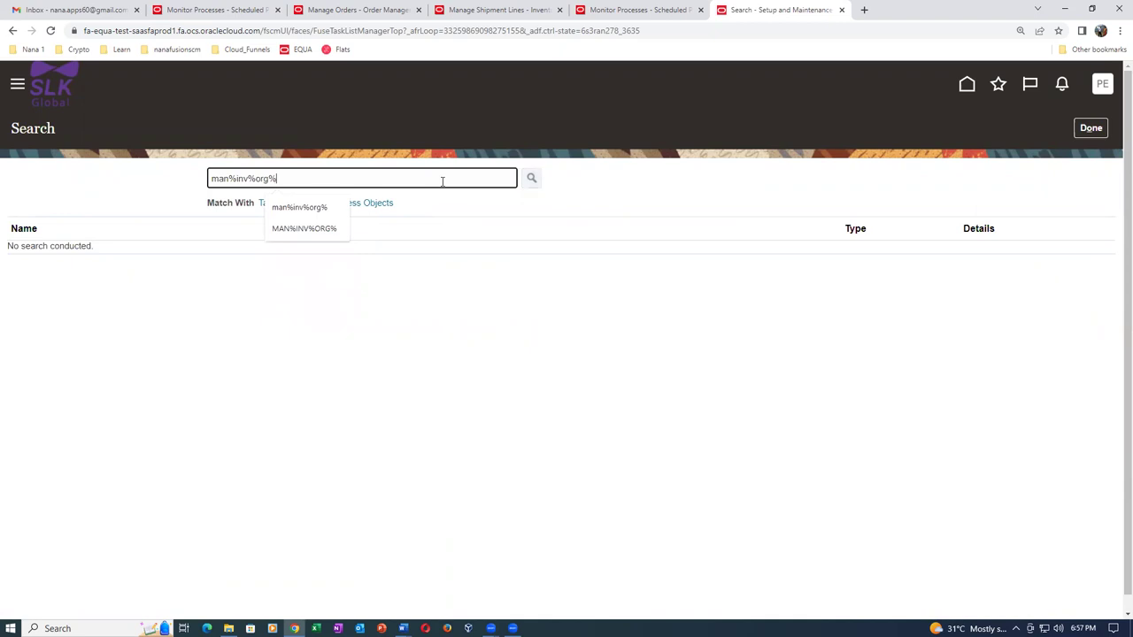
pyautogui.press('Return')
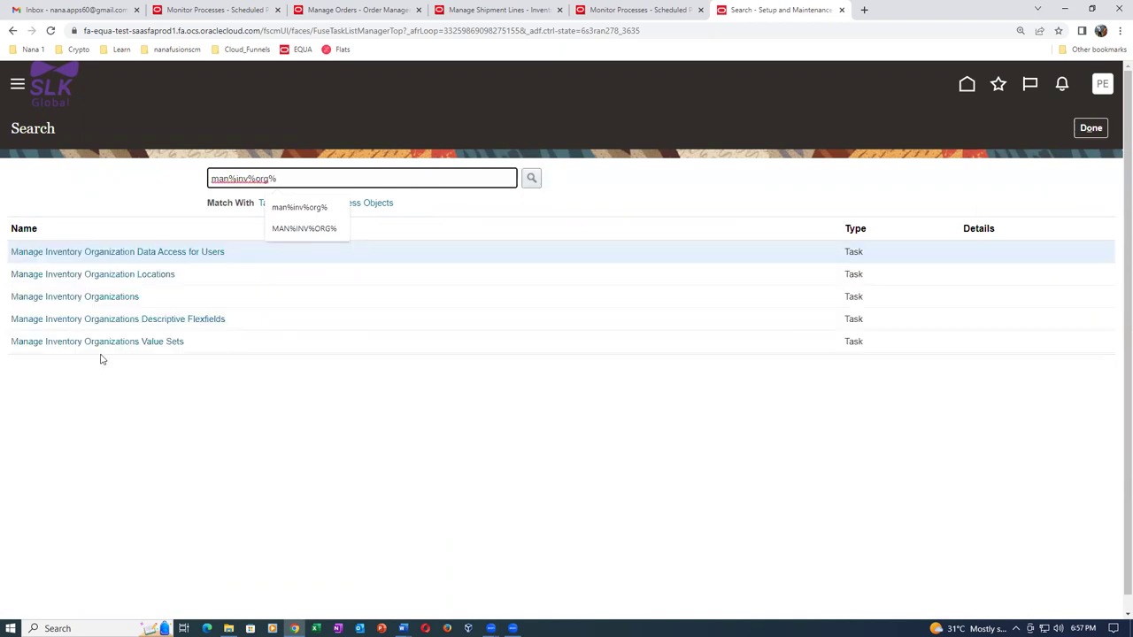
pyautogui.click(91, 299)
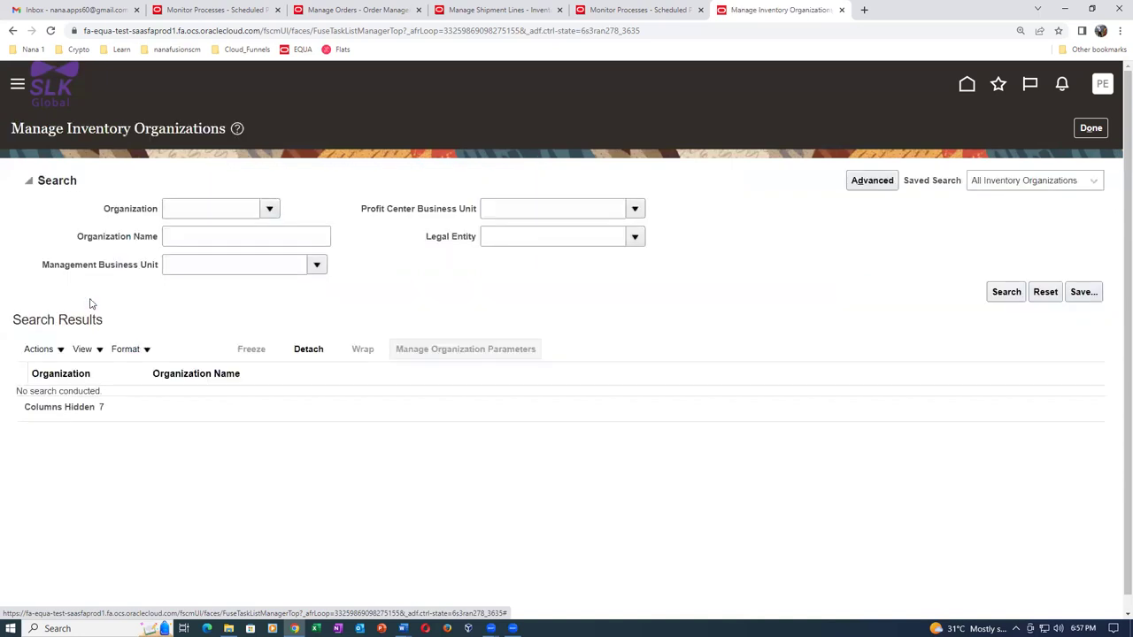
# Search for organizations named p50.
pyautogui.click(187, 236)
pyautogui.write('p50')
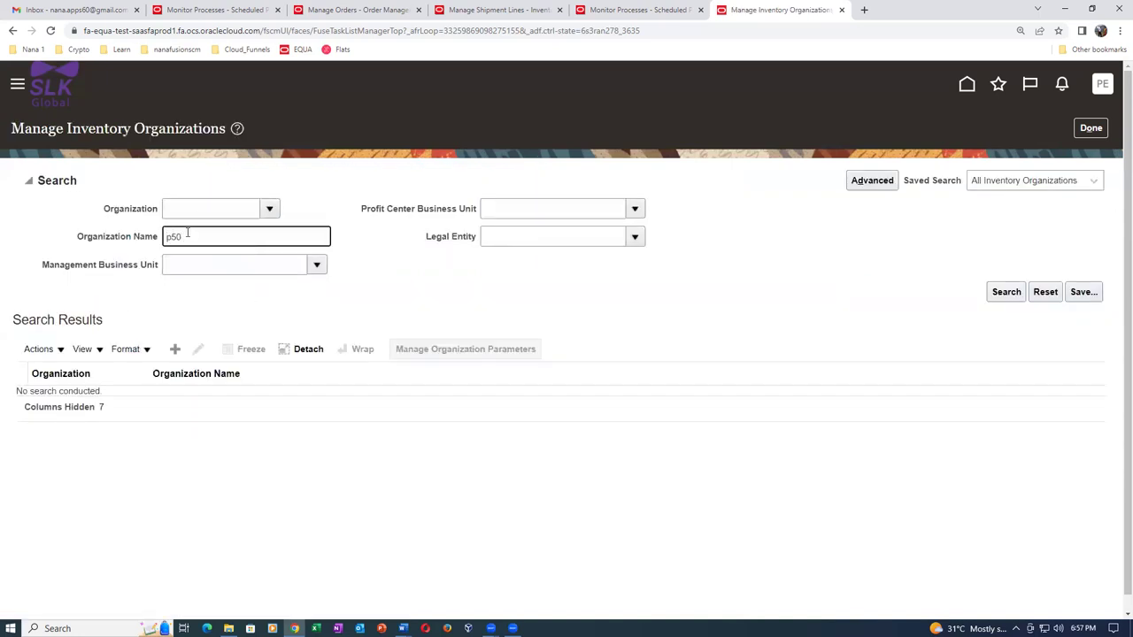
pyautogui.press('Return')
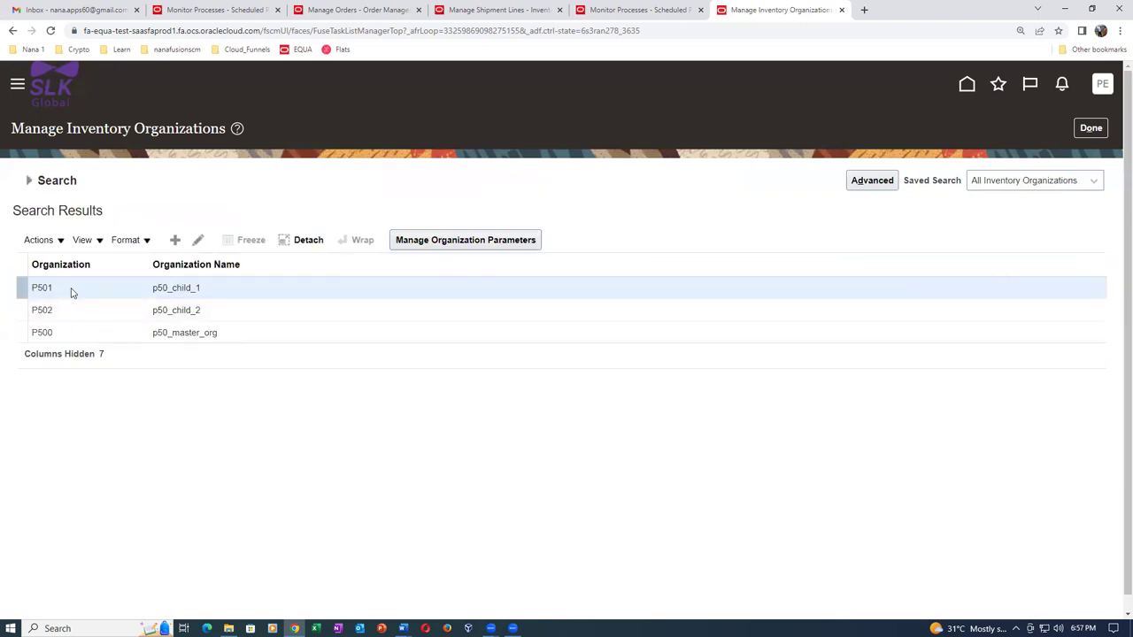
# Set System Selects Serial Numbers to No on P501's Lot, Serial Number, and Packing Unit tab and save.
pyautogui.click(198, 240)
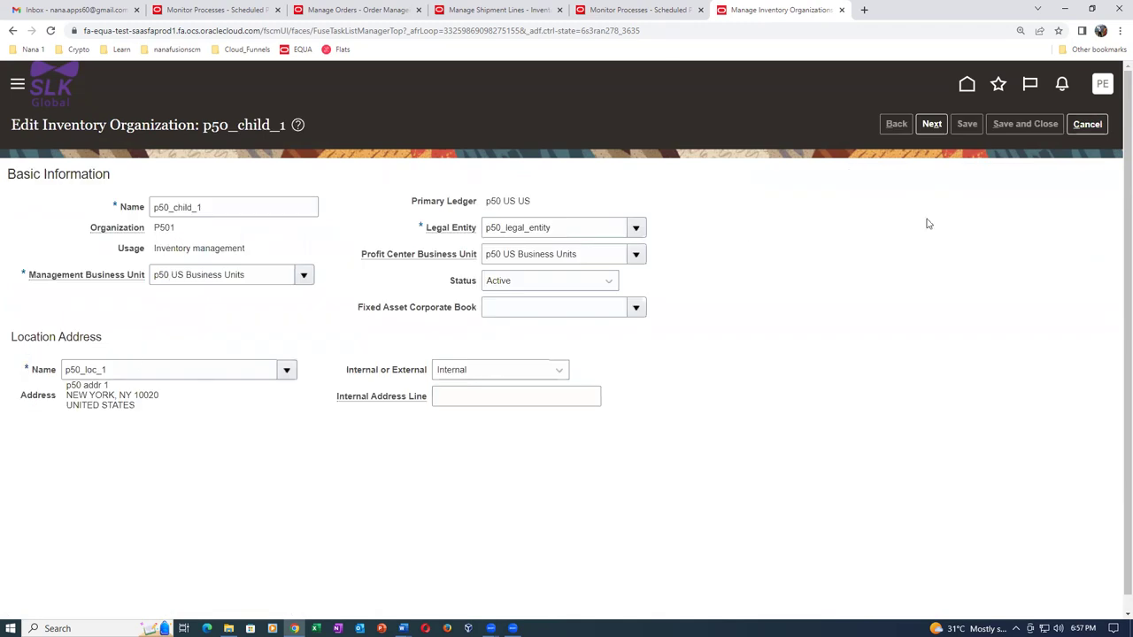
pyautogui.click(929, 125)
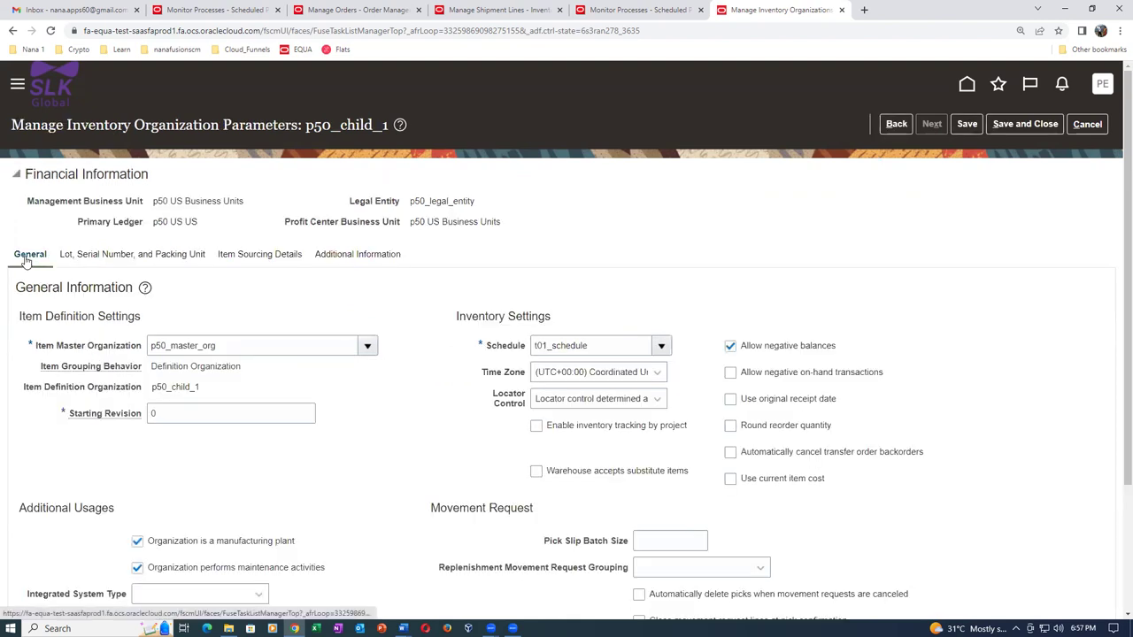
pyautogui.click(125, 255)
pyautogui.scroll(-5, 403, 412)
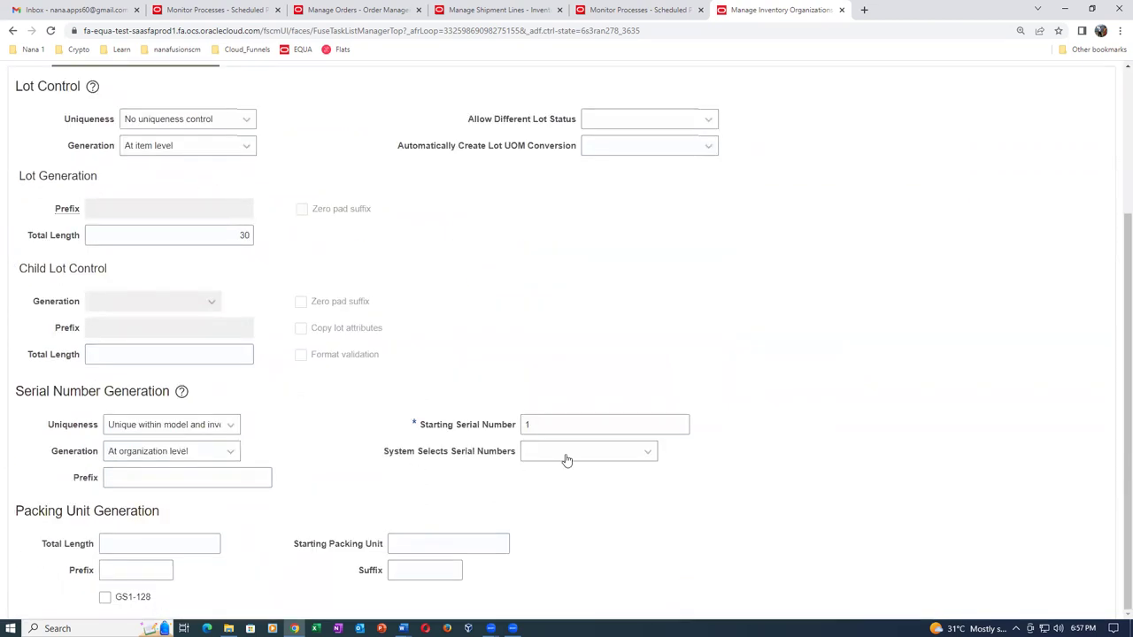
pyautogui.click(566, 456)
pyautogui.click(555, 500)
pyautogui.click(549, 509)
pyautogui.scroll(2, 943, 229)
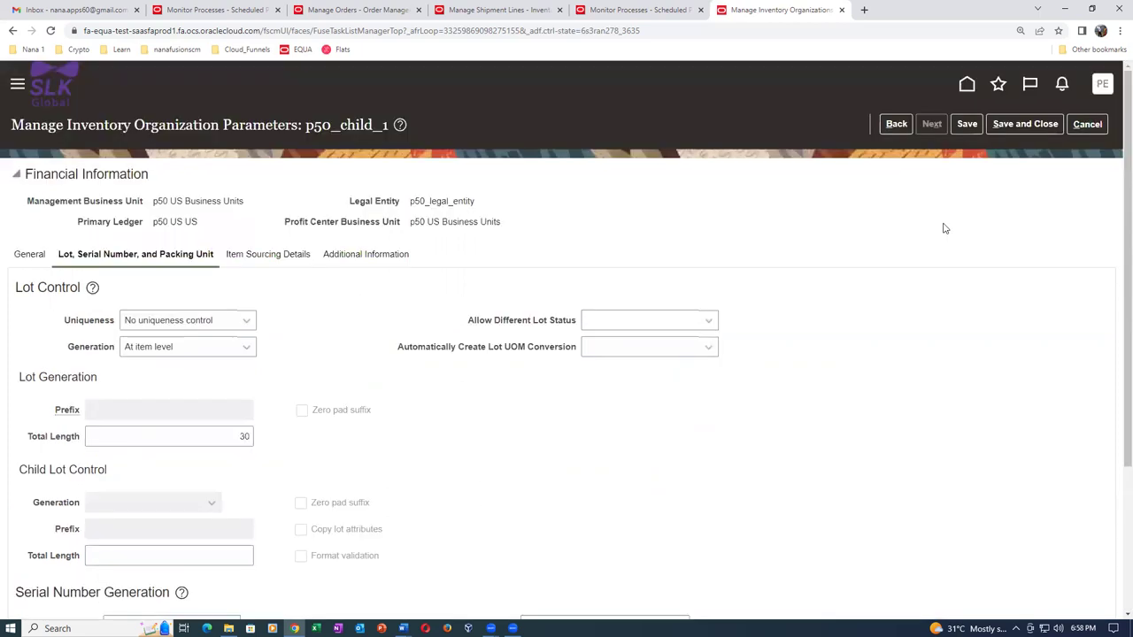
pyautogui.scroll(-2, 944, 231)
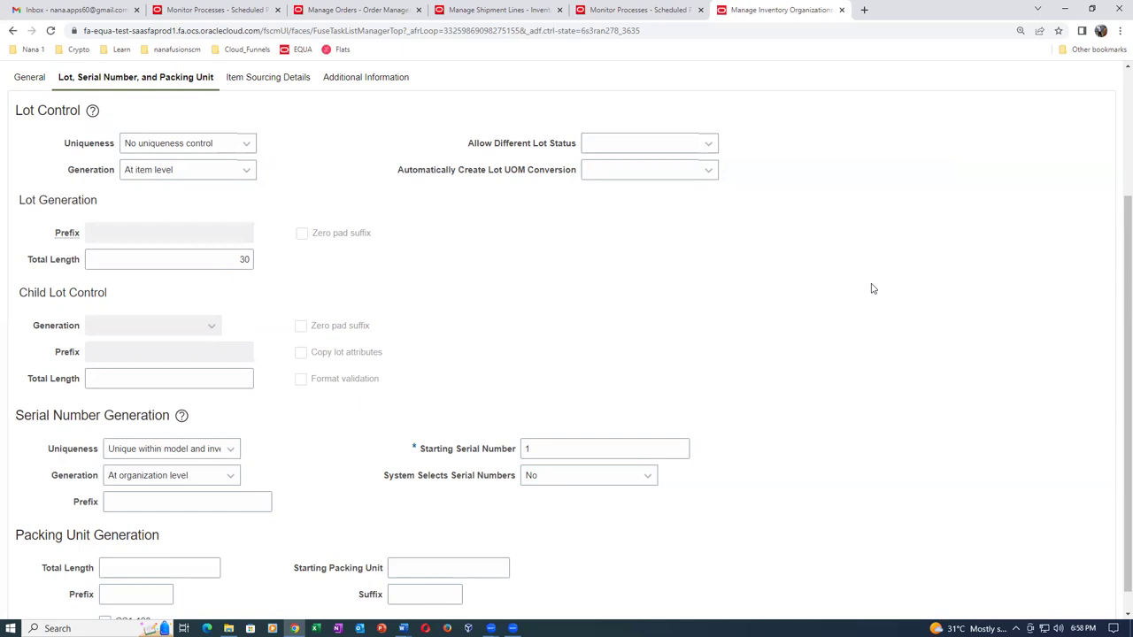
pyautogui.scroll(3, 873, 286)
pyautogui.click(1032, 127)
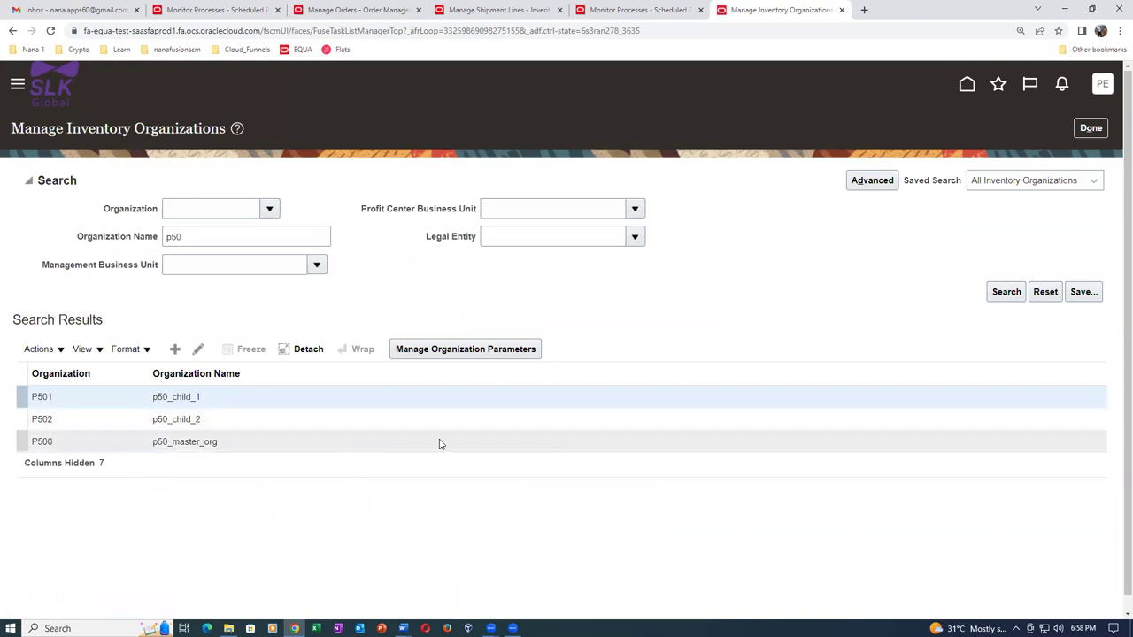
# Duplicate the browser tab and reach a blank Create Order page through Favorites > Manage Orders.
pyautogui.click(1092, 128)
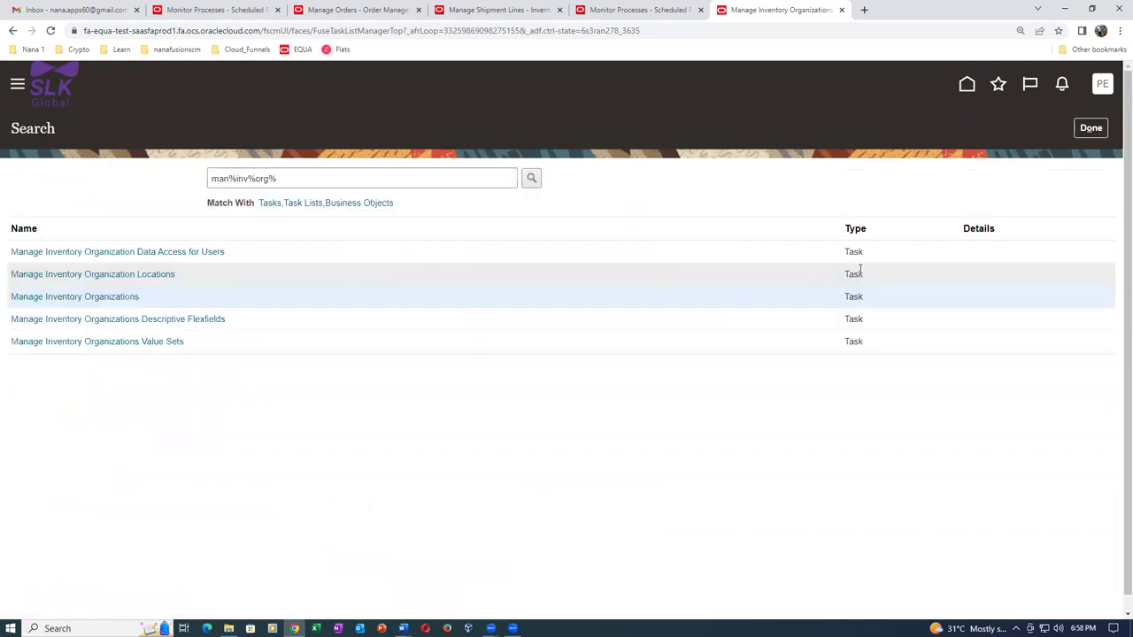
pyautogui.rightClick(762, 13)
pyautogui.click(791, 95)
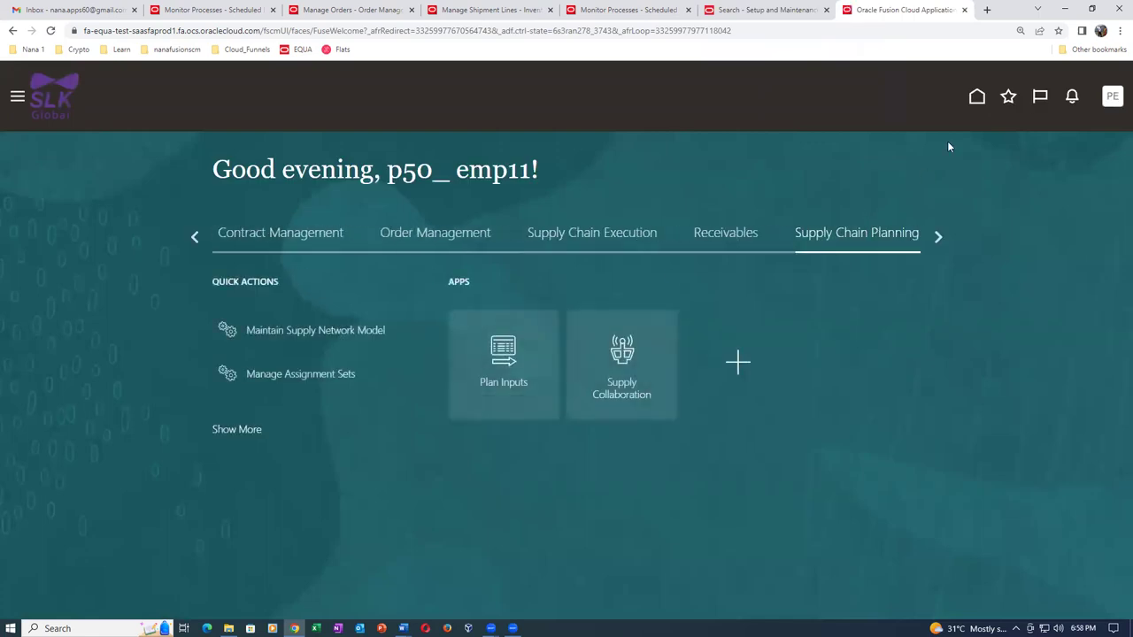
pyautogui.click(999, 99)
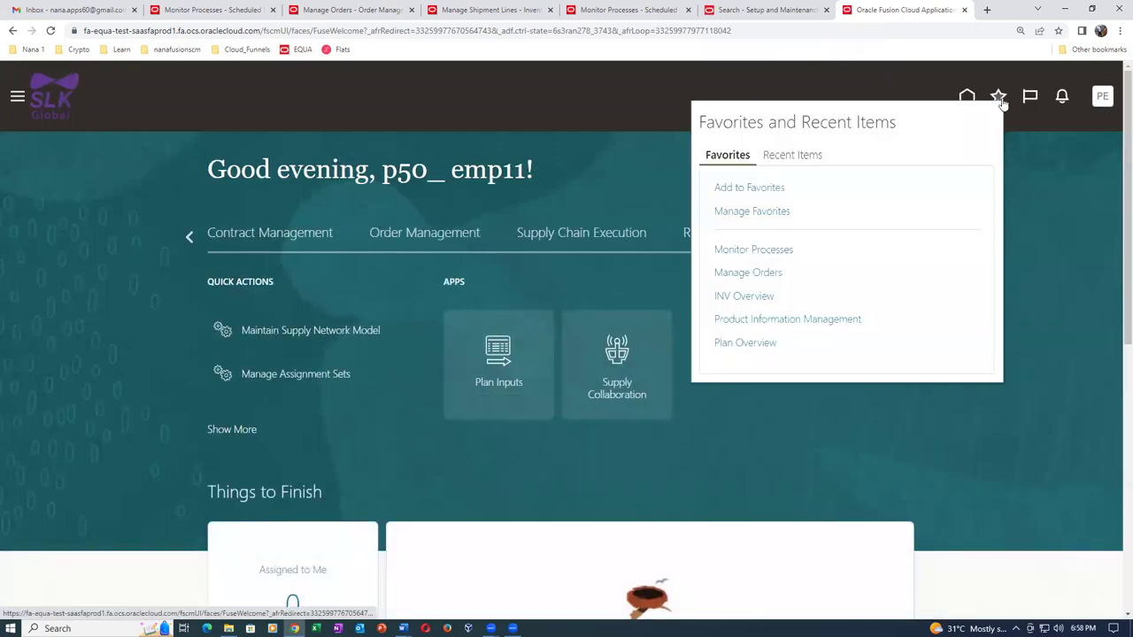
pyautogui.click(748, 273)
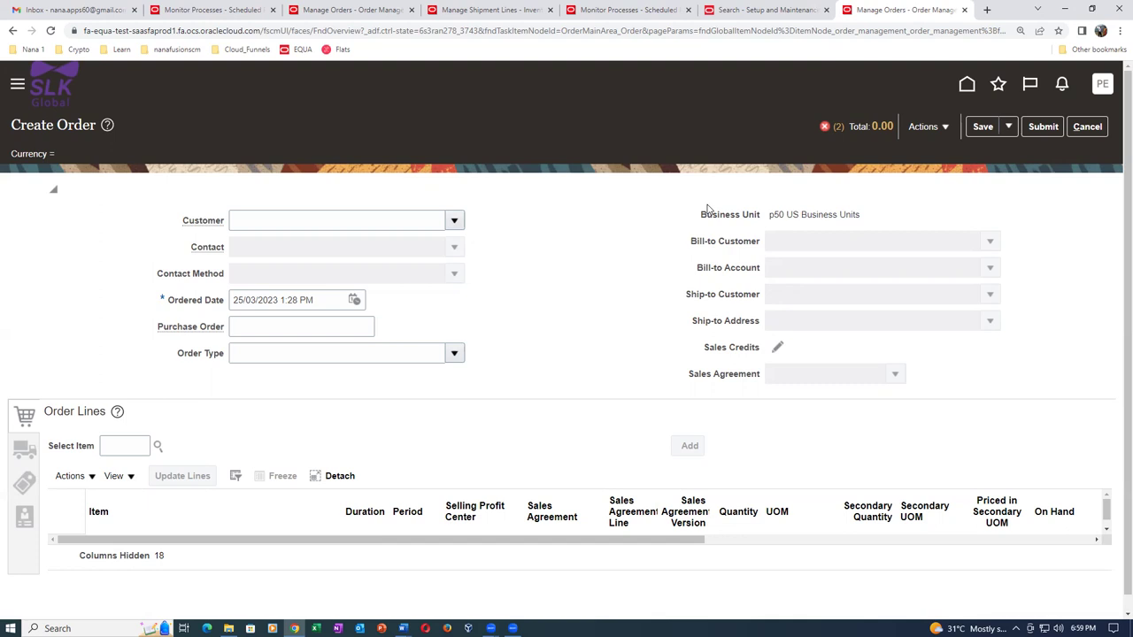
pyautogui.hotkey('alt', 'Tab')
# Review the Inspection Before Despatch steps, highlighting Mon_101, the Mon_101 to Mon_200 range and the title.
pyautogui.scroll(-2, 610, 495)
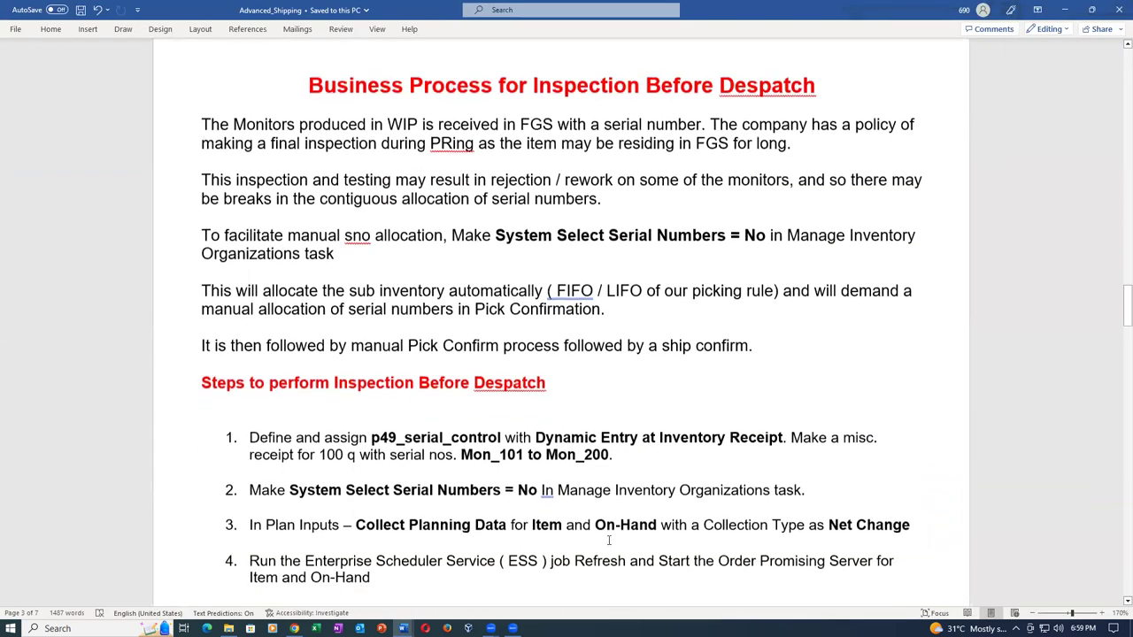
pyautogui.moveTo(478, 453); pyautogui.dragTo(506, 457)
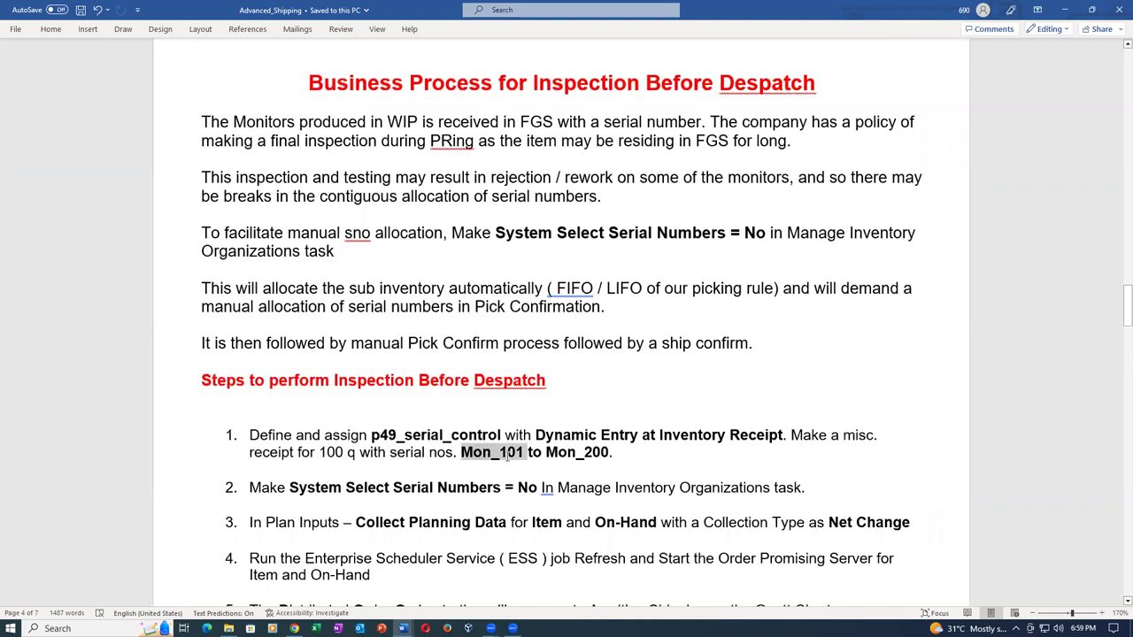
pyautogui.click(550, 470)
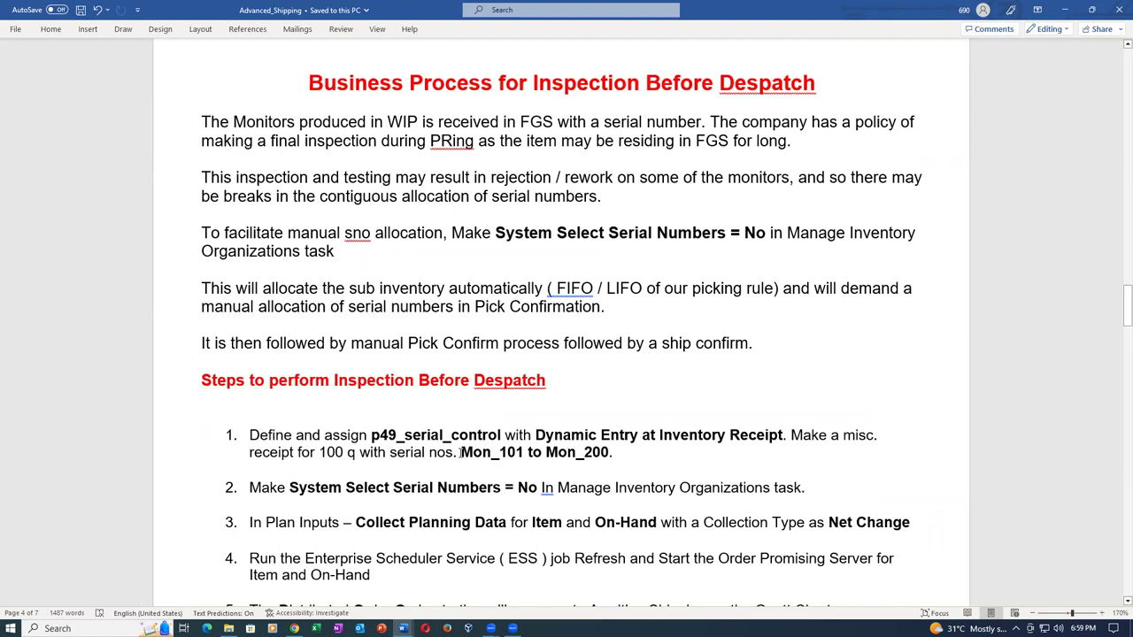
pyautogui.moveTo(461, 452); pyautogui.dragTo(596, 454)
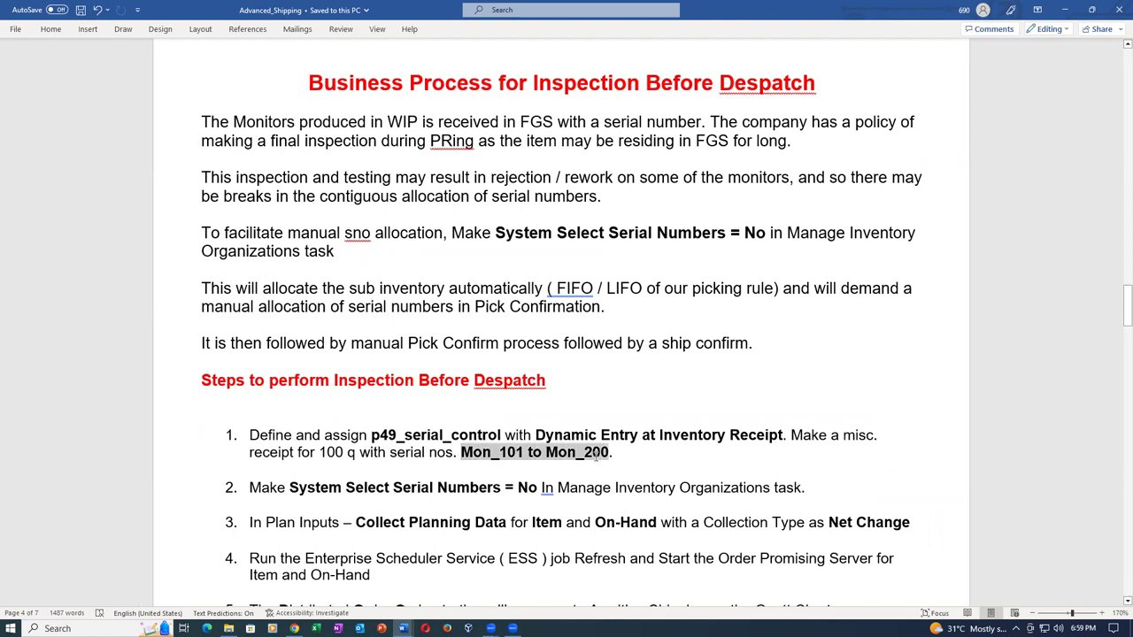
pyautogui.click(571, 474)
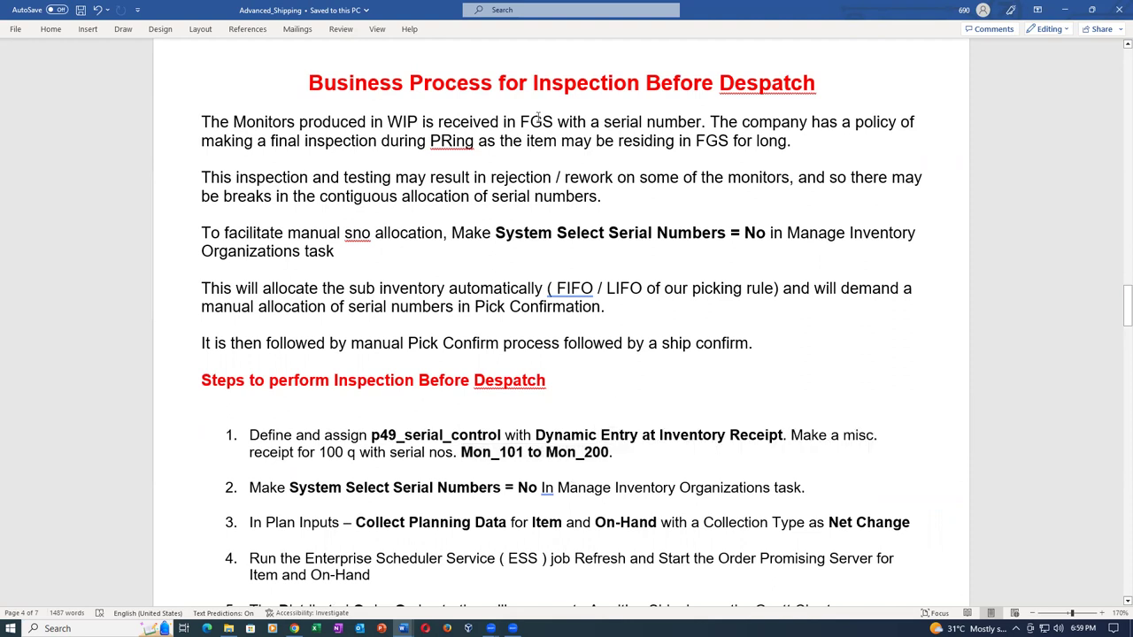
pyautogui.moveTo(433, 89); pyautogui.dragTo(605, 84)
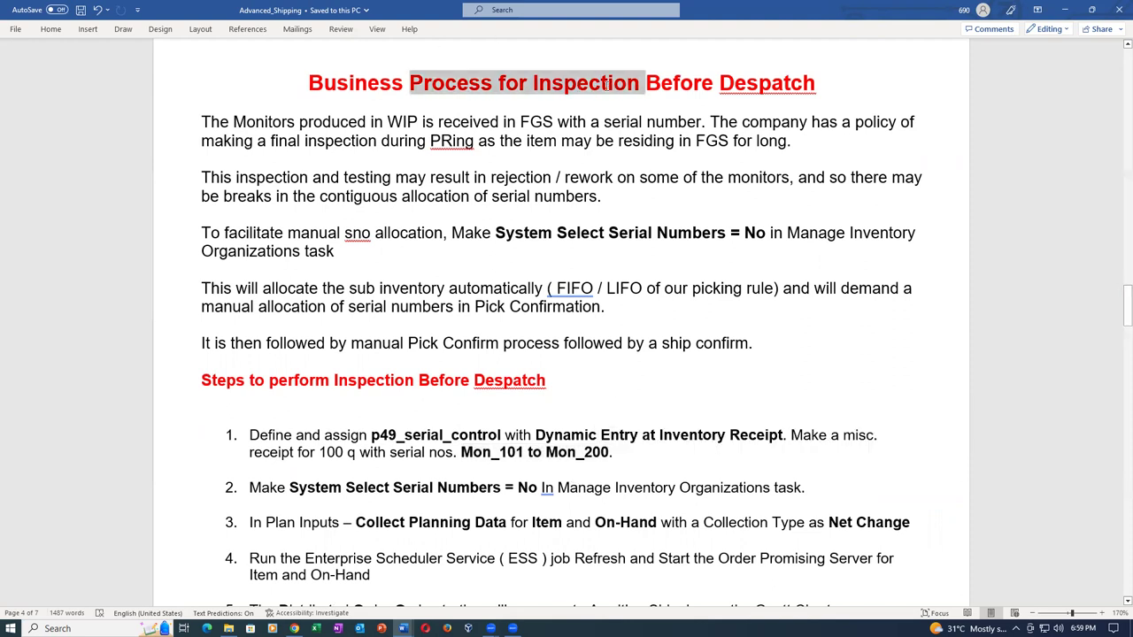
pyautogui.click(485, 452)
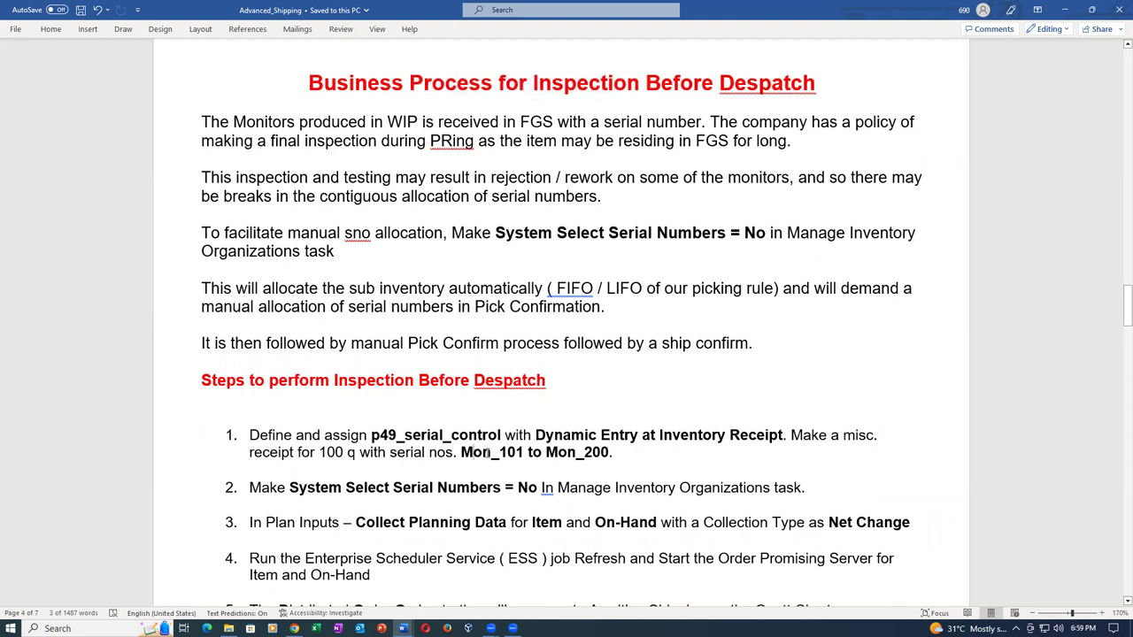
pyautogui.moveTo(486, 452); pyautogui.dragTo(592, 455)
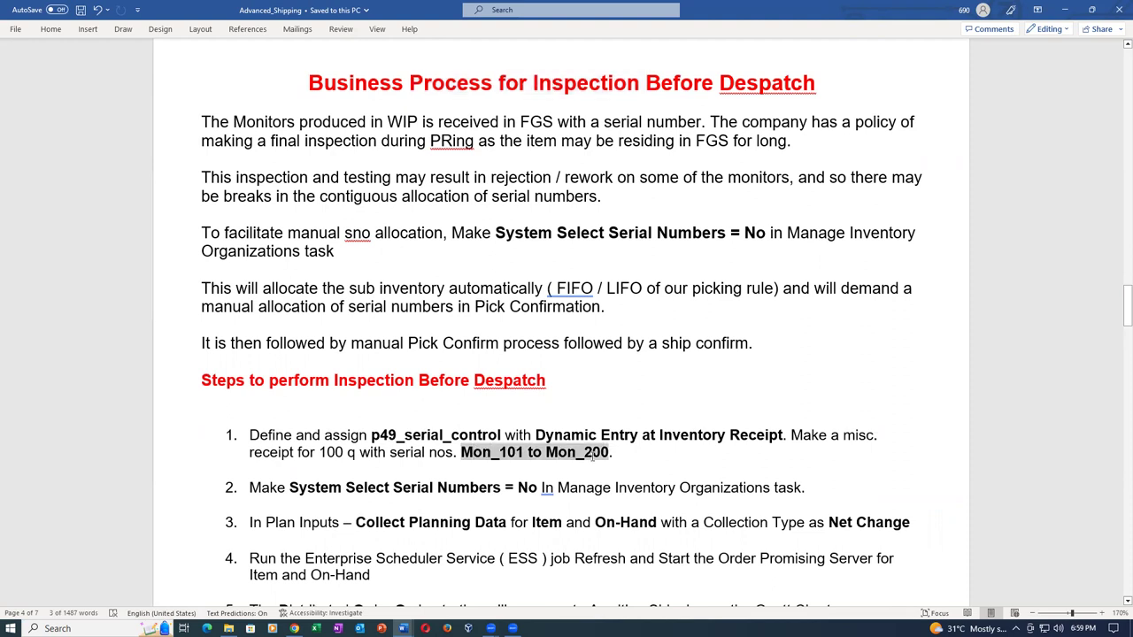
pyautogui.click(666, 469)
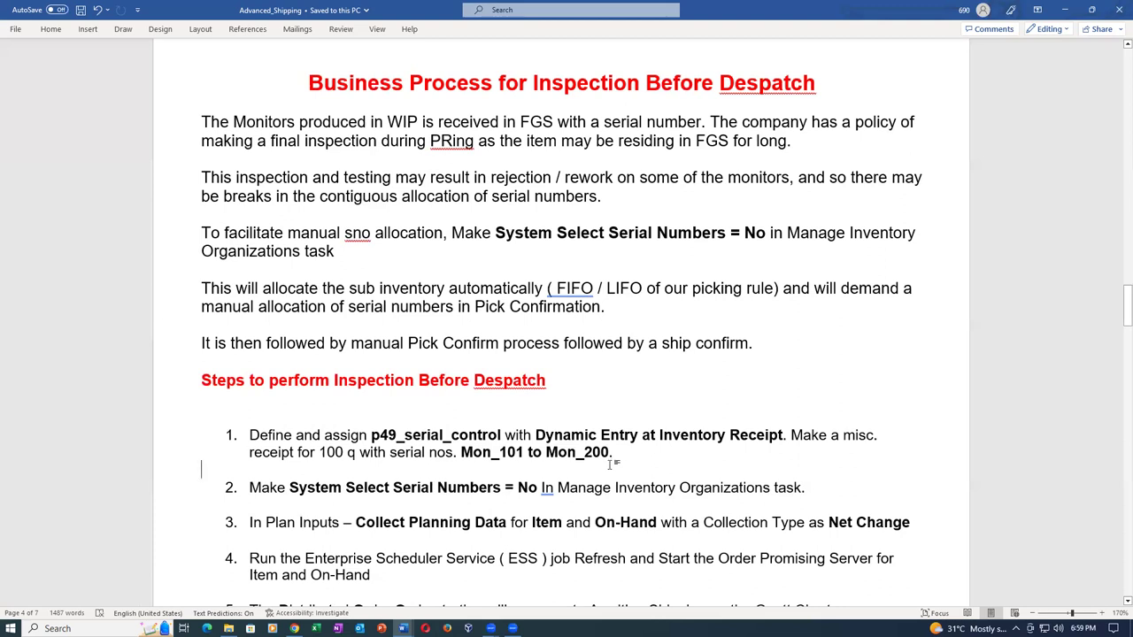
# Recheck the Mon_101 to Mon_200 serial range in step 1, then return to the Create Order page.
pyautogui.hotkey('alt', 'Tab')
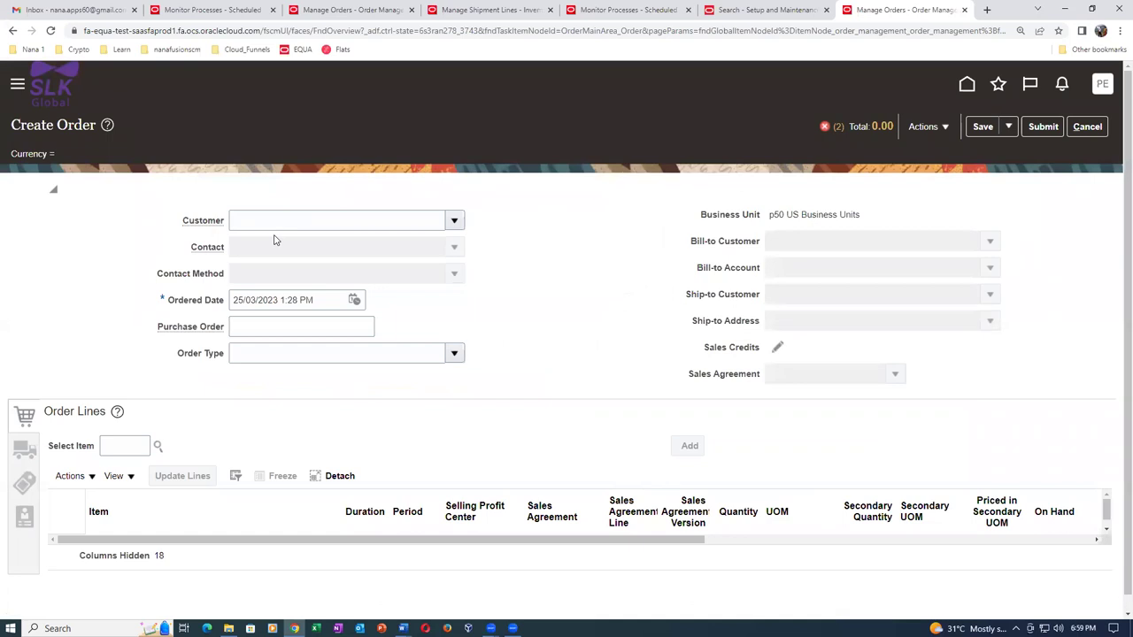
pyautogui.hotkey('alt', 'Tab')
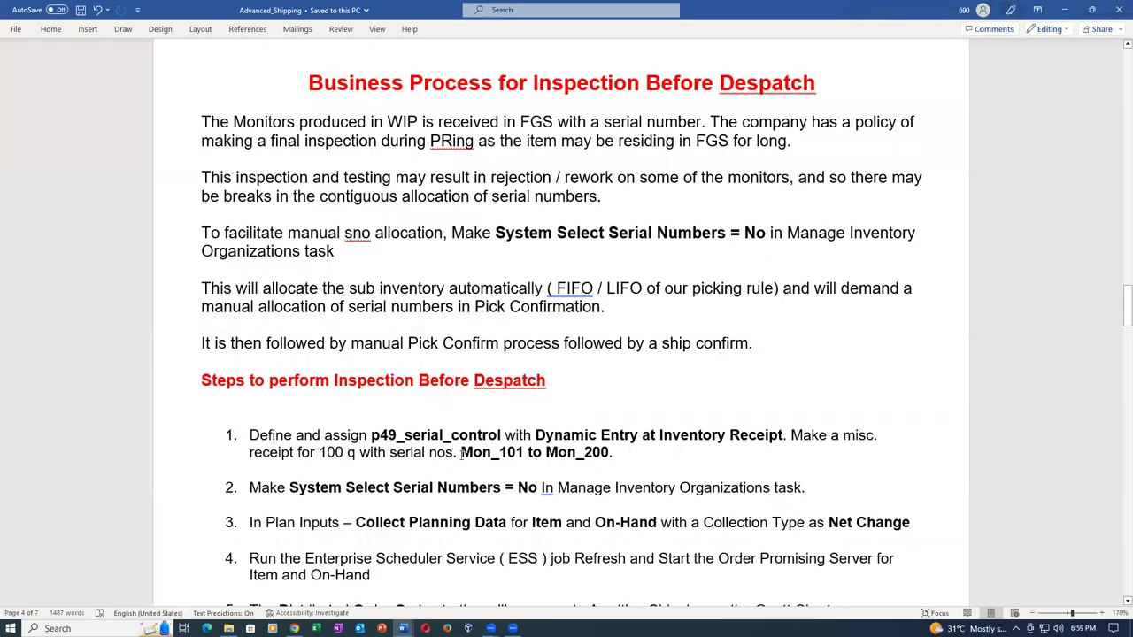
pyautogui.moveTo(460, 453); pyautogui.dragTo(566, 461)
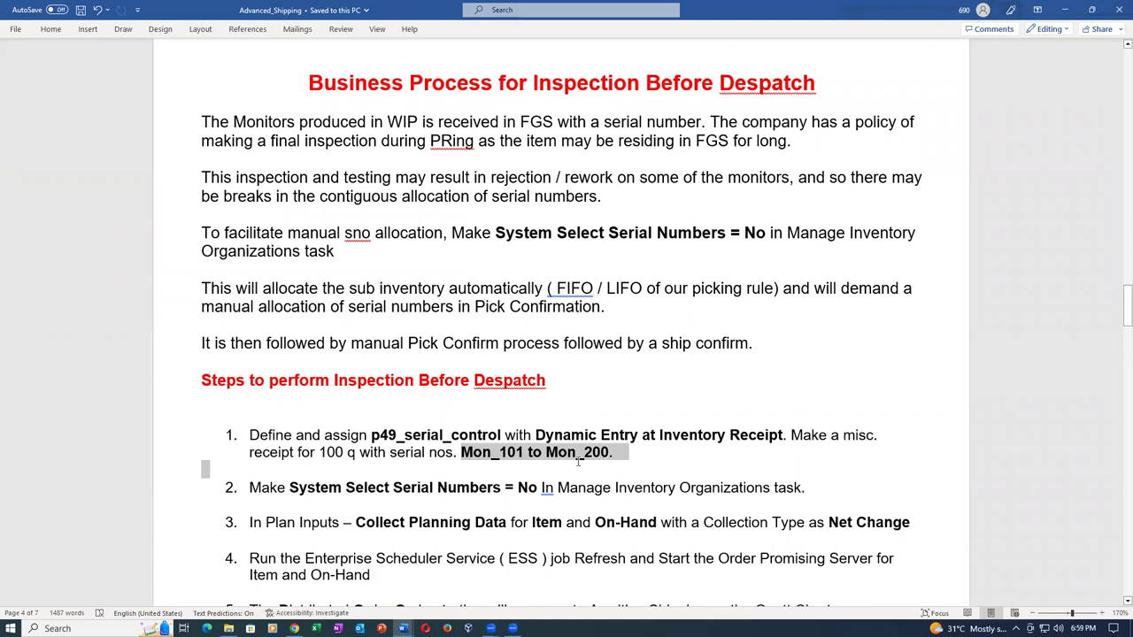
pyautogui.moveTo(580, 461); pyautogui.dragTo(580, 463)
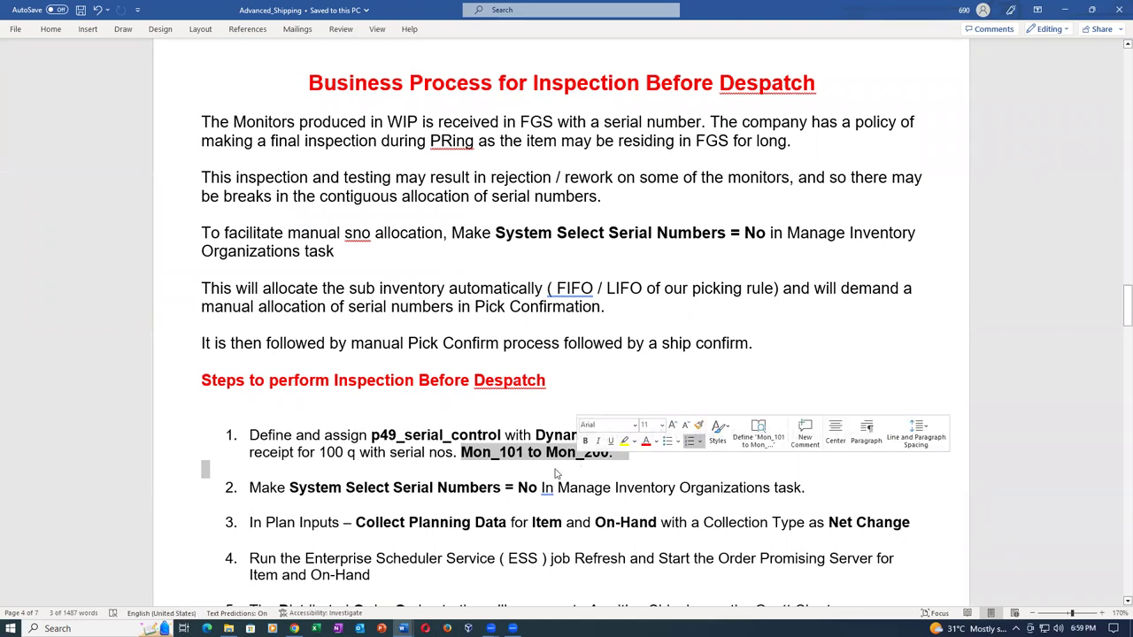
pyautogui.click(553, 471)
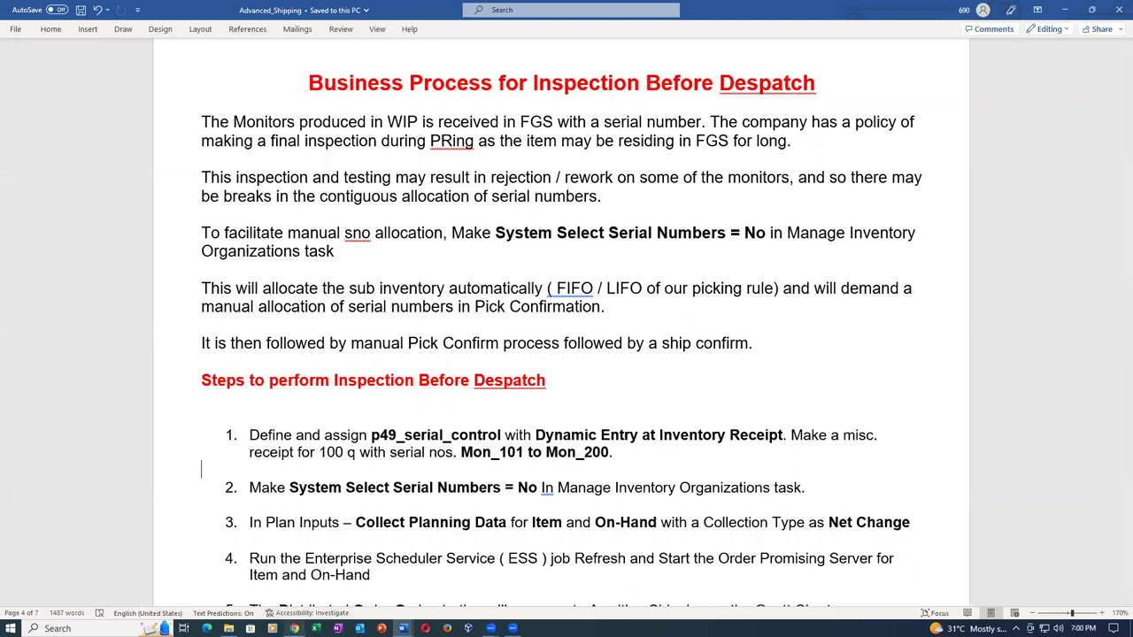
pyautogui.click(294, 629)
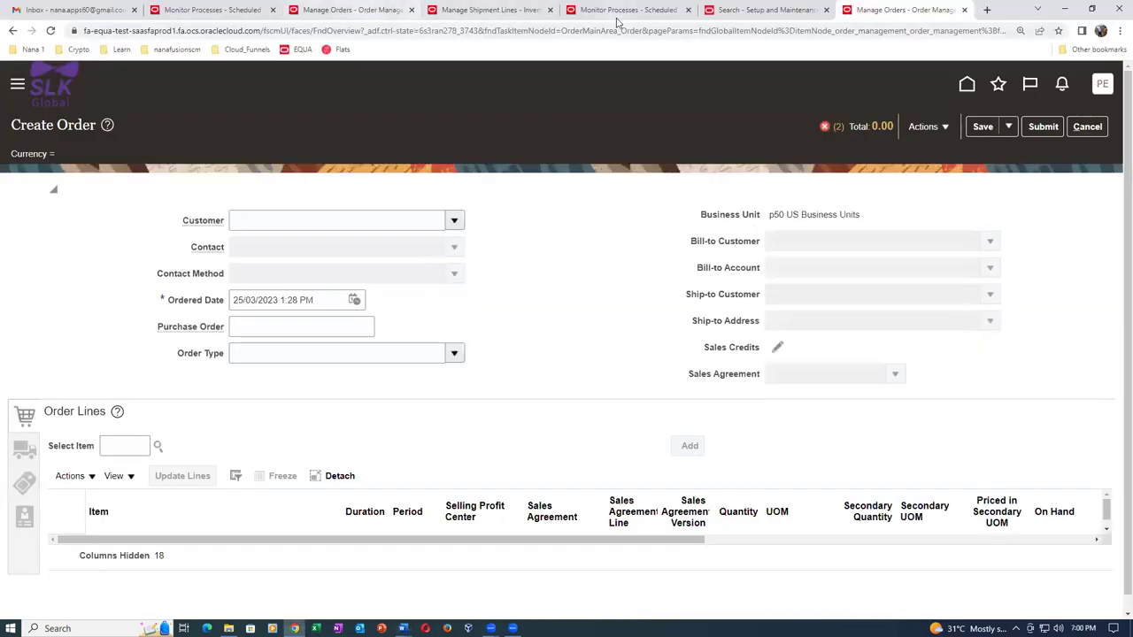
# Recheck the Manage Inventory Organizations task, then set the new order's customer to p50_cust_1.
pyautogui.click(783, 9)
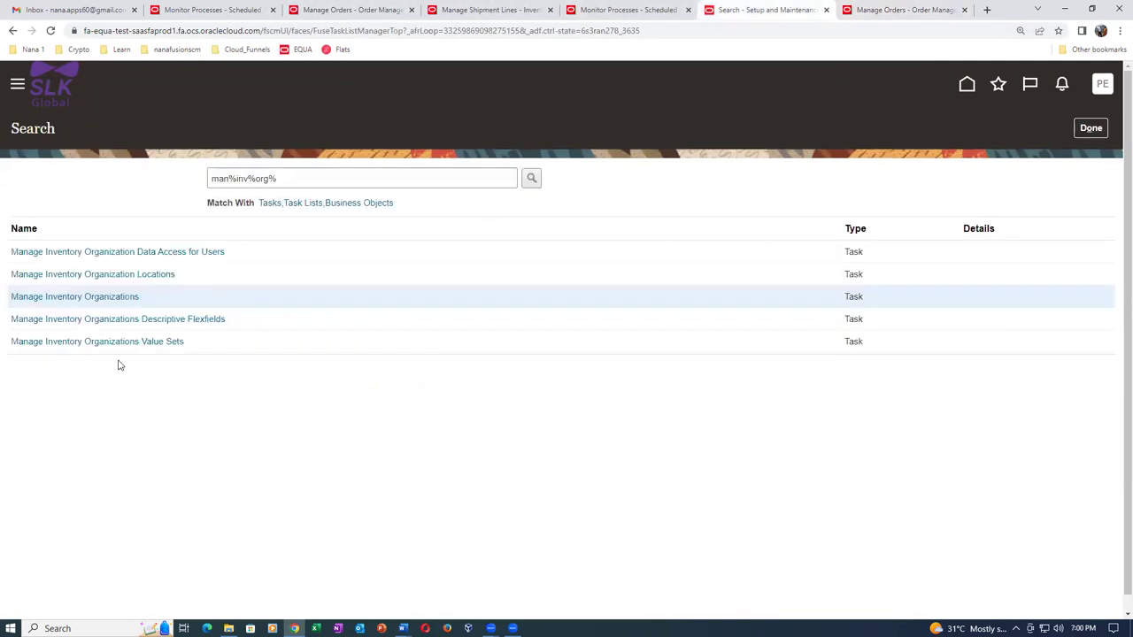
pyautogui.click(69, 296)
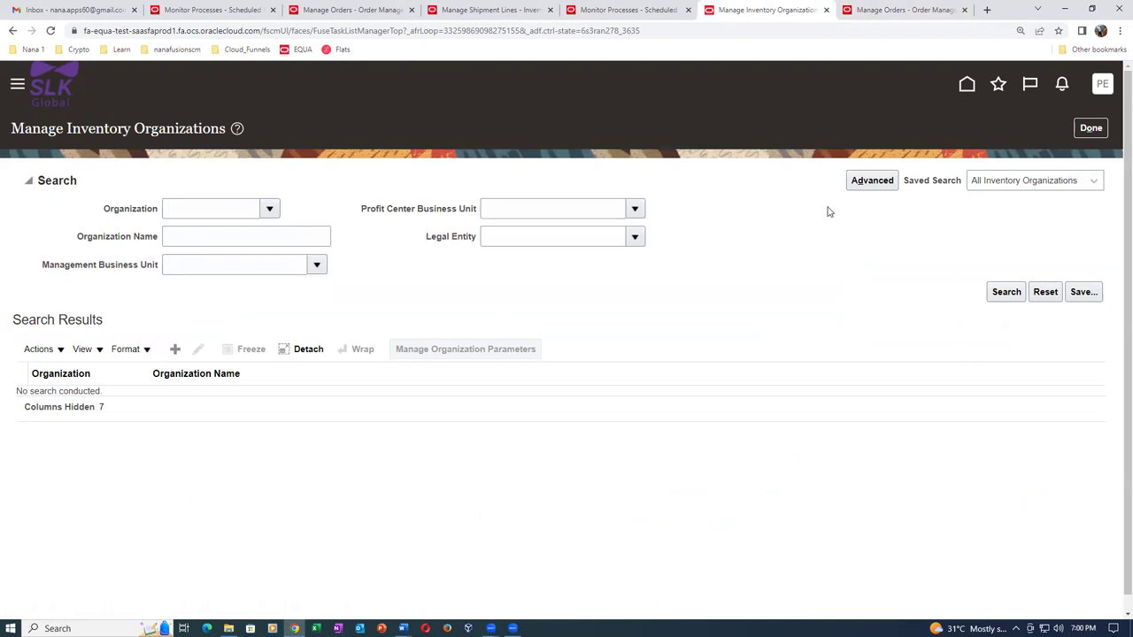
pyautogui.click(891, 10)
pyautogui.click(324, 222)
pyautogui.write('p50')
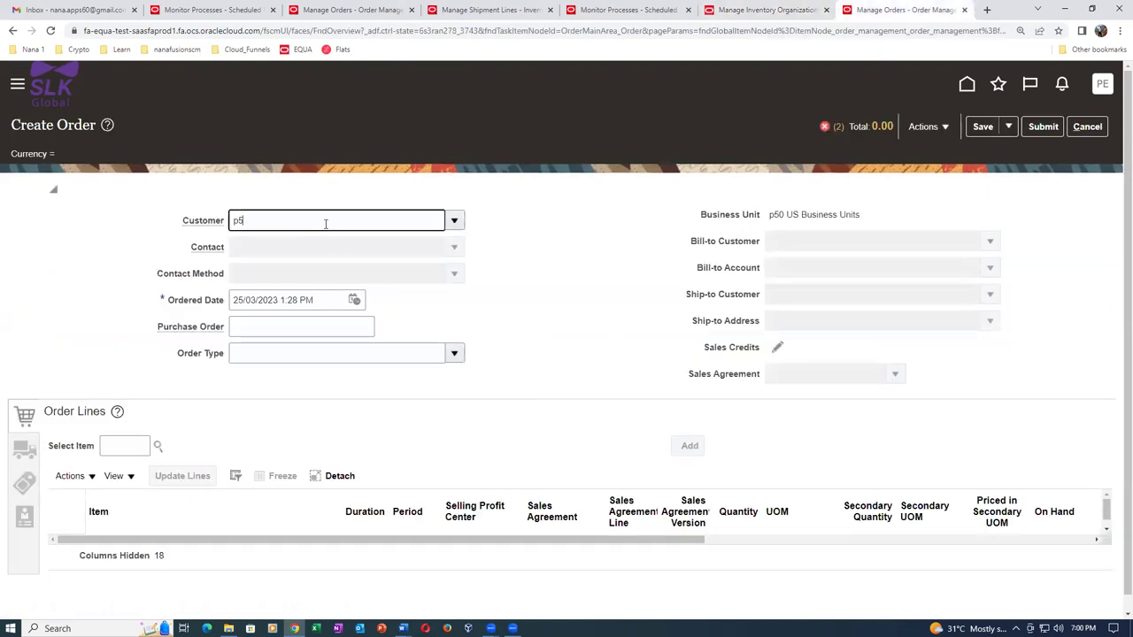
pyautogui.click(301, 246)
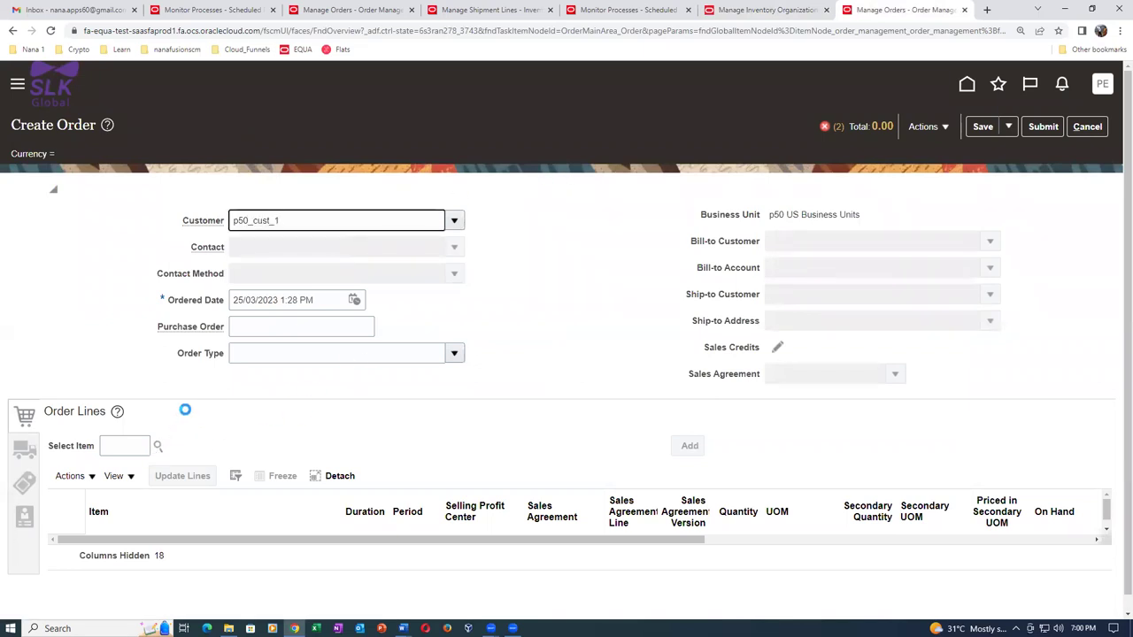
# Add an order line for 10 of item p4904, totalling 1,000.00.
pyautogui.click(113, 447)
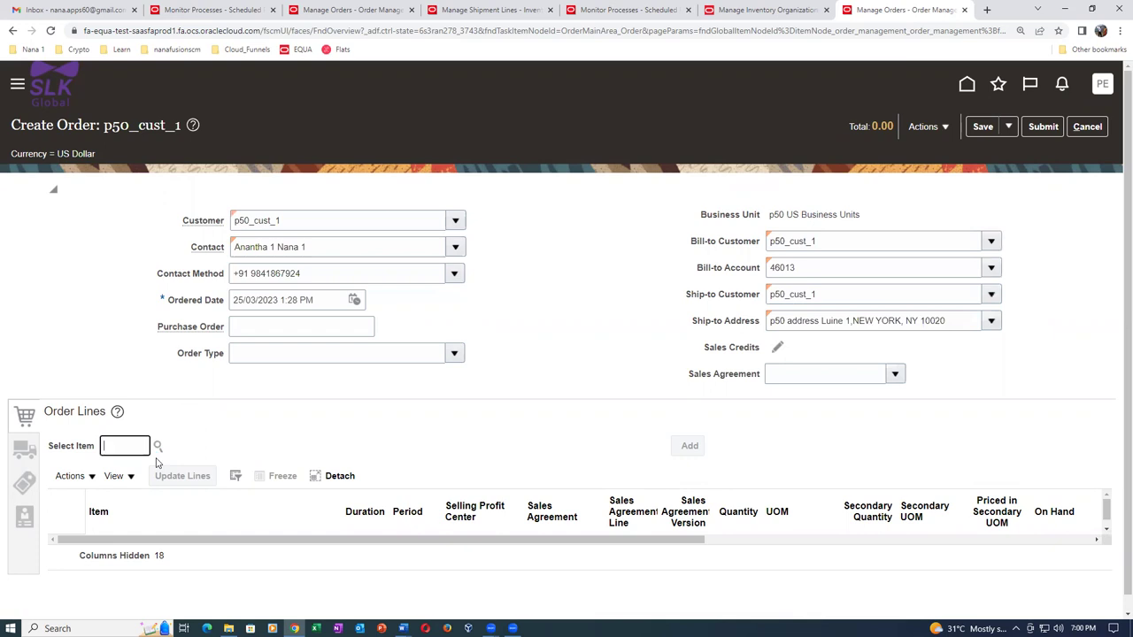
pyautogui.write('p4904')
pyautogui.press('Tab')
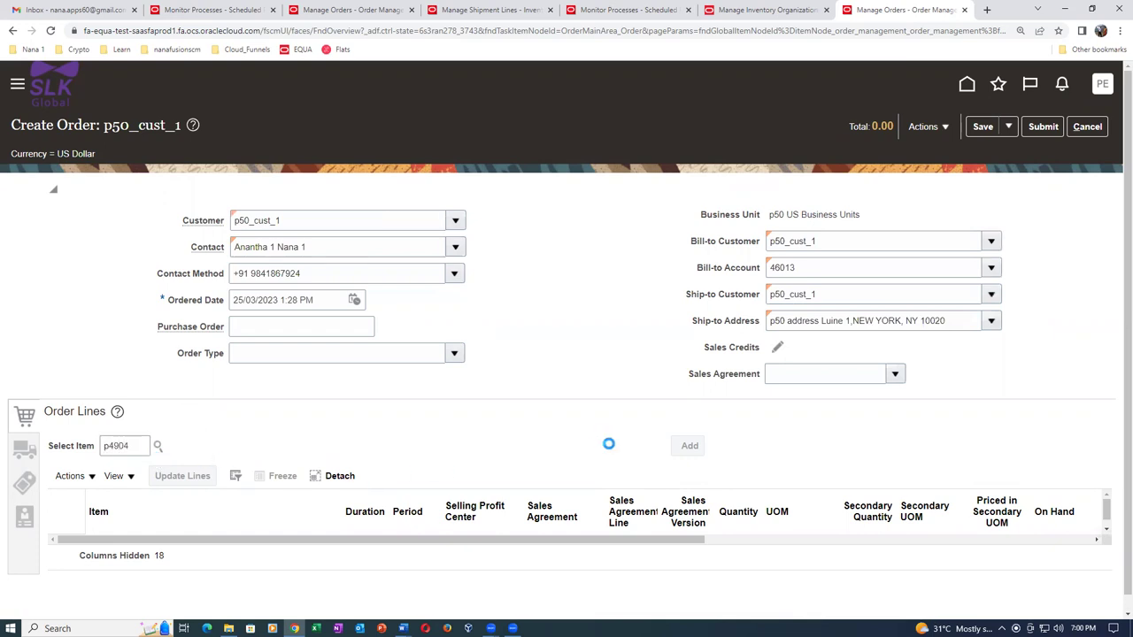
pyautogui.click(334, 448)
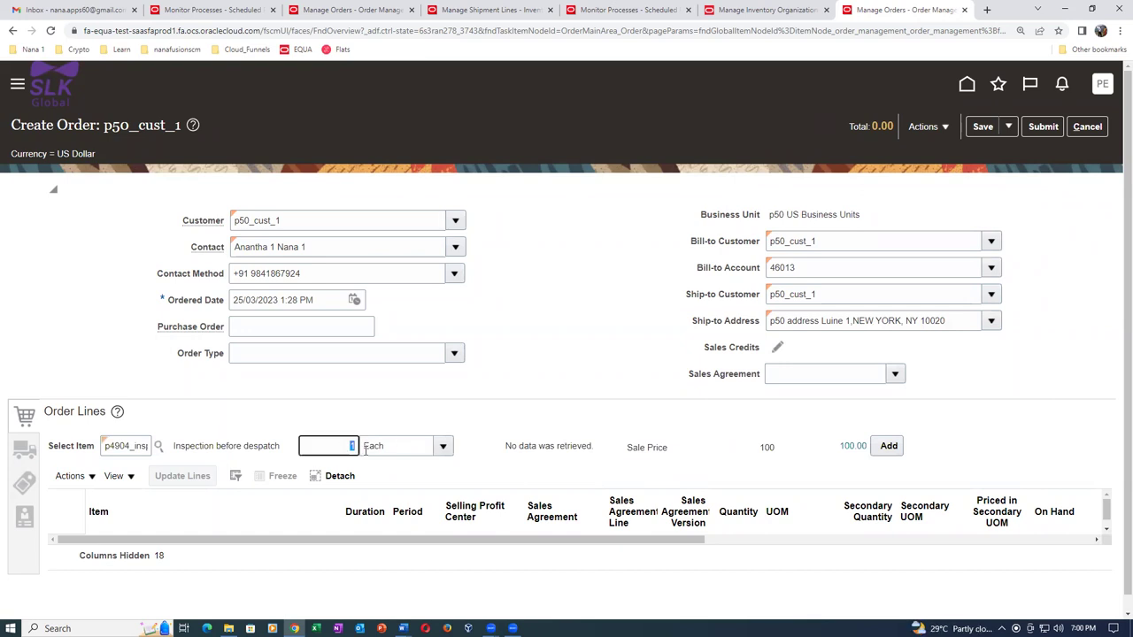
pyautogui.write('0')
pyautogui.press('Tab')
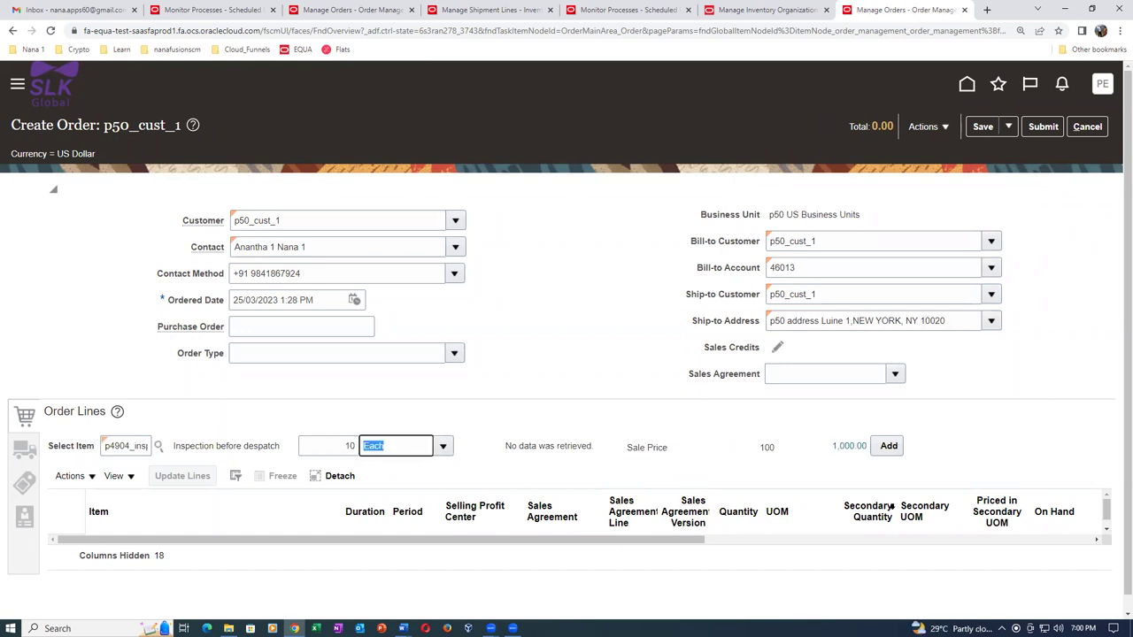
pyautogui.click(889, 445)
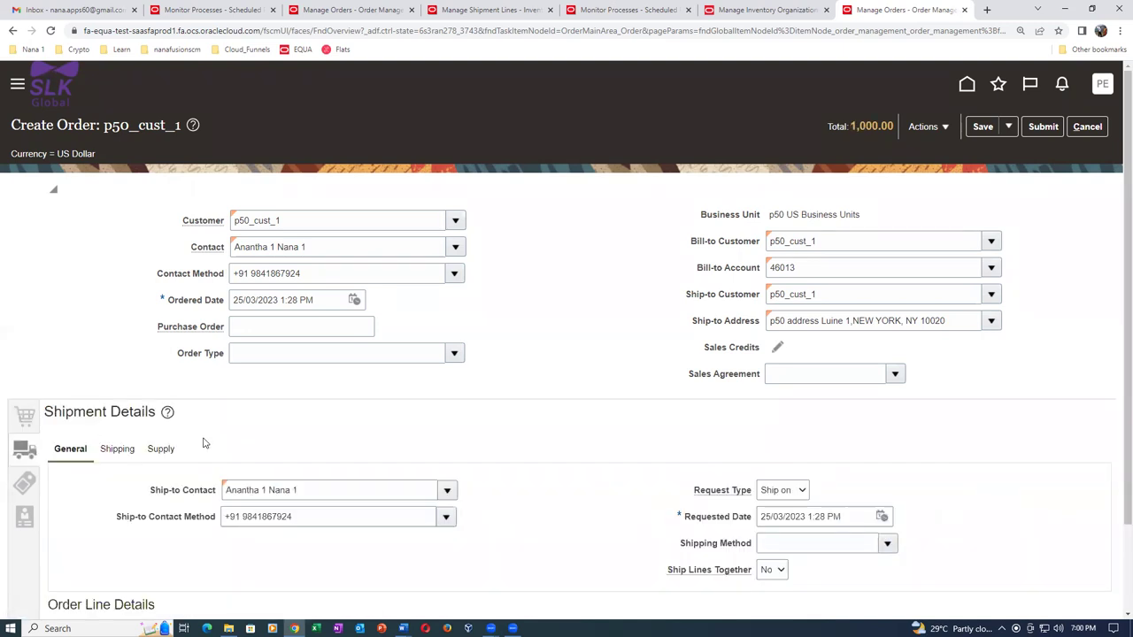
# Set the shipping warehouse to P501 p50_child_1 in the line's supply details.
pyautogui.click(177, 448)
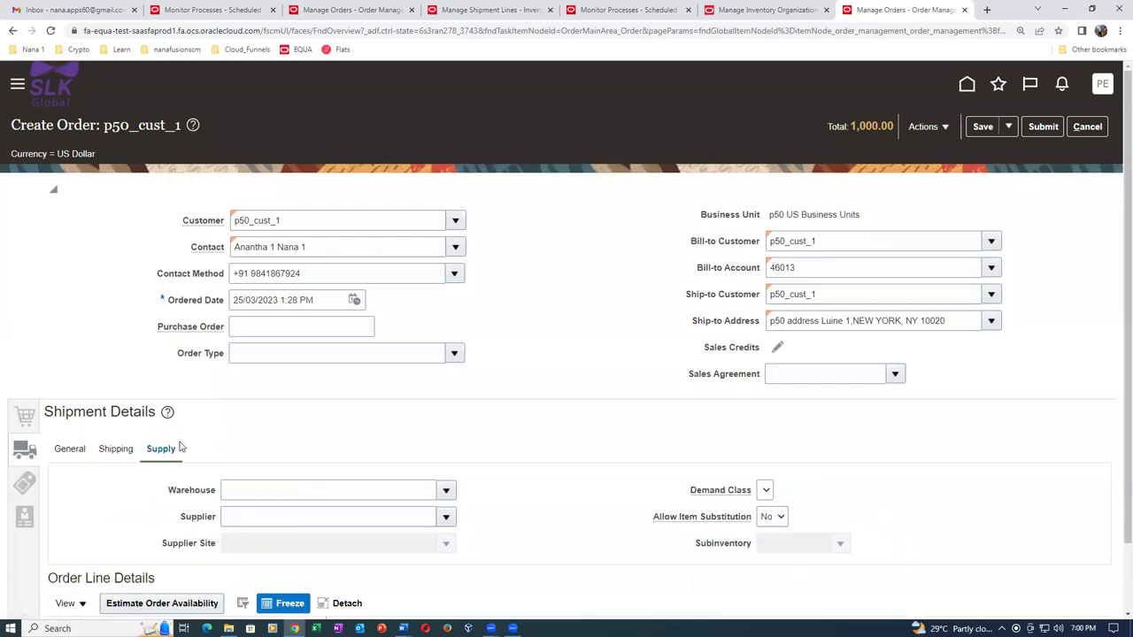
pyautogui.click(260, 487)
pyautogui.write('p50')
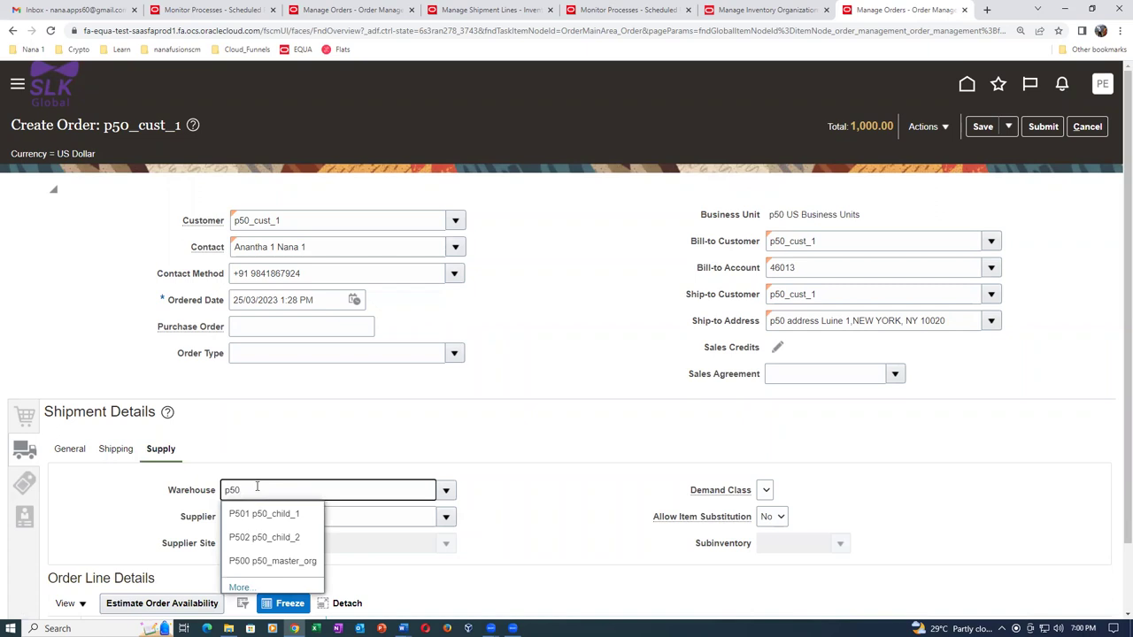
pyautogui.click(266, 515)
# Set payment terms to 30 NET and submit the order as sales order 18.
pyautogui.click(22, 484)
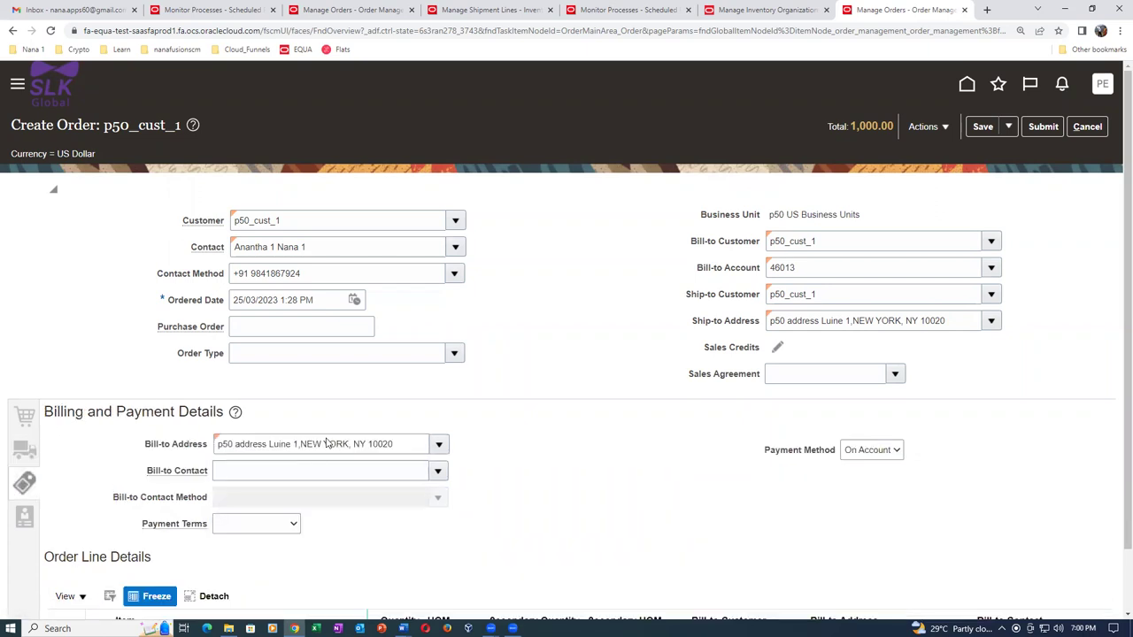
pyautogui.scroll(-1, 326, 443)
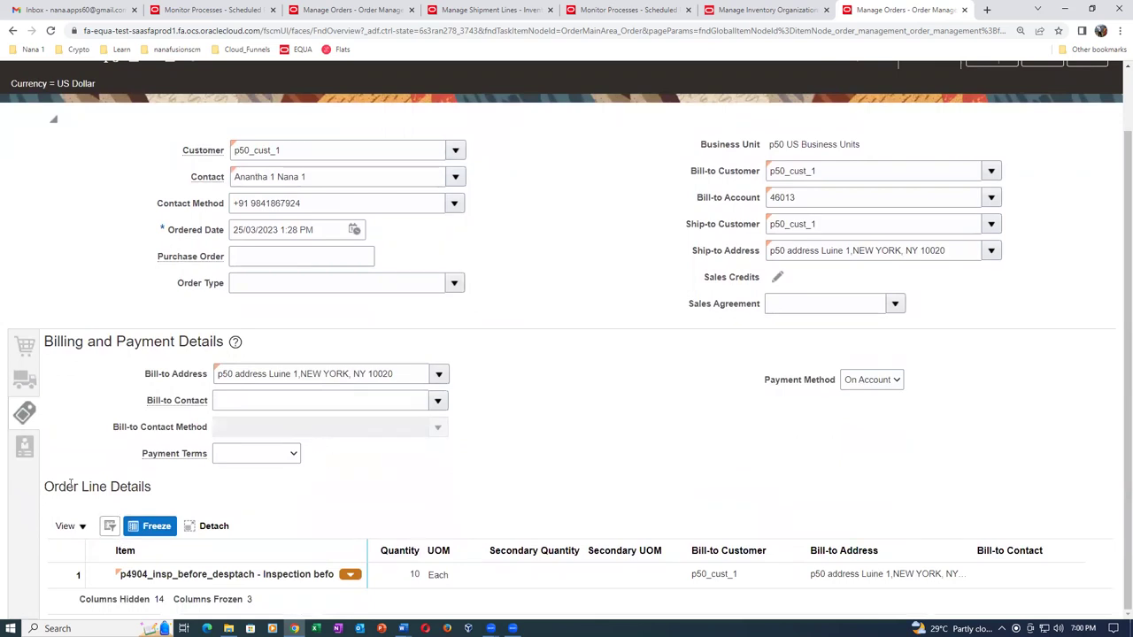
pyautogui.click(292, 454)
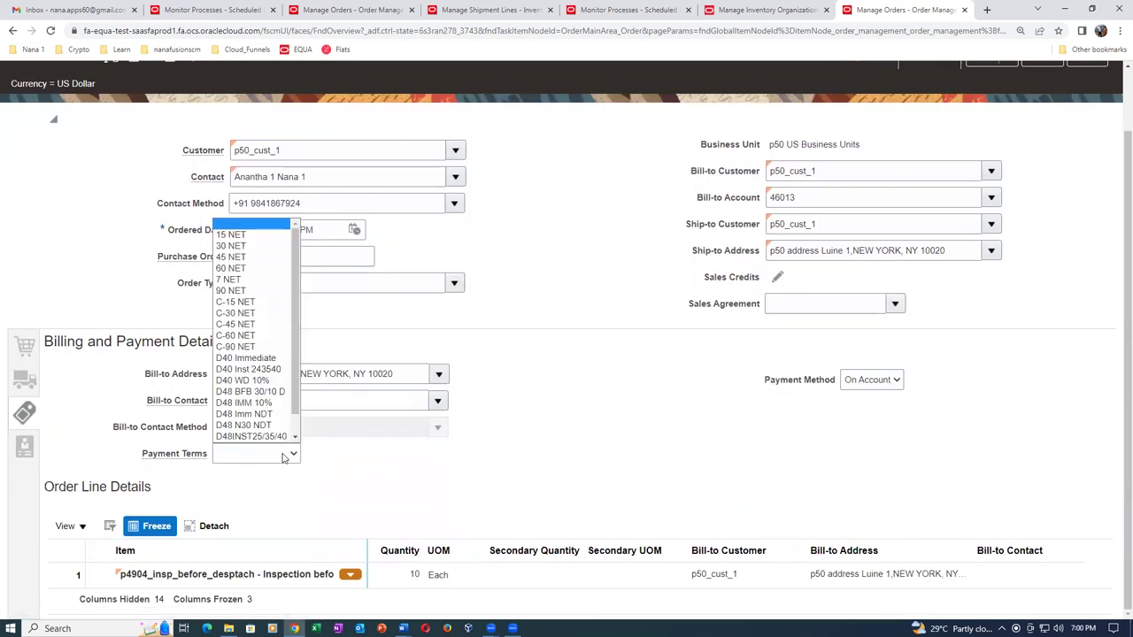
pyautogui.click(229, 246)
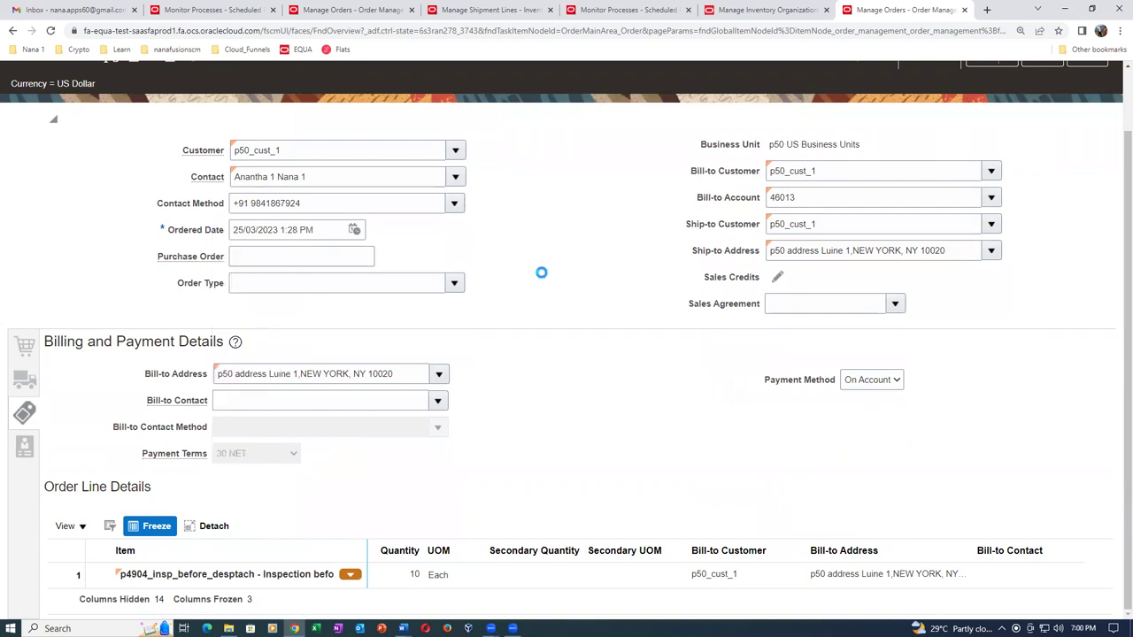
pyautogui.scroll(1, 625, 292)
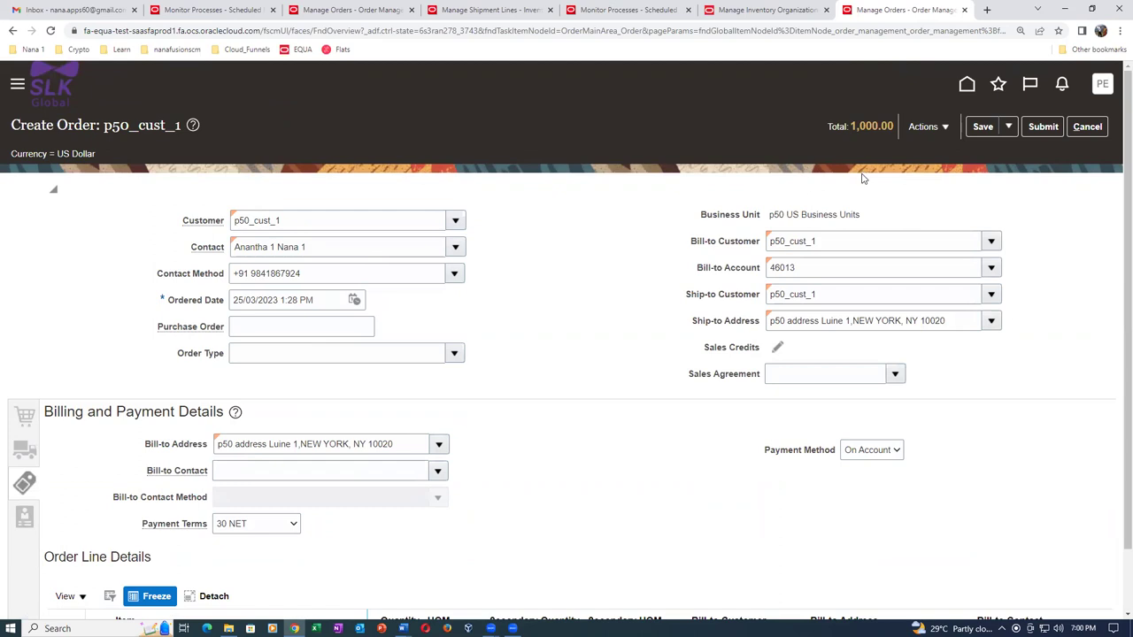
pyautogui.click(1042, 127)
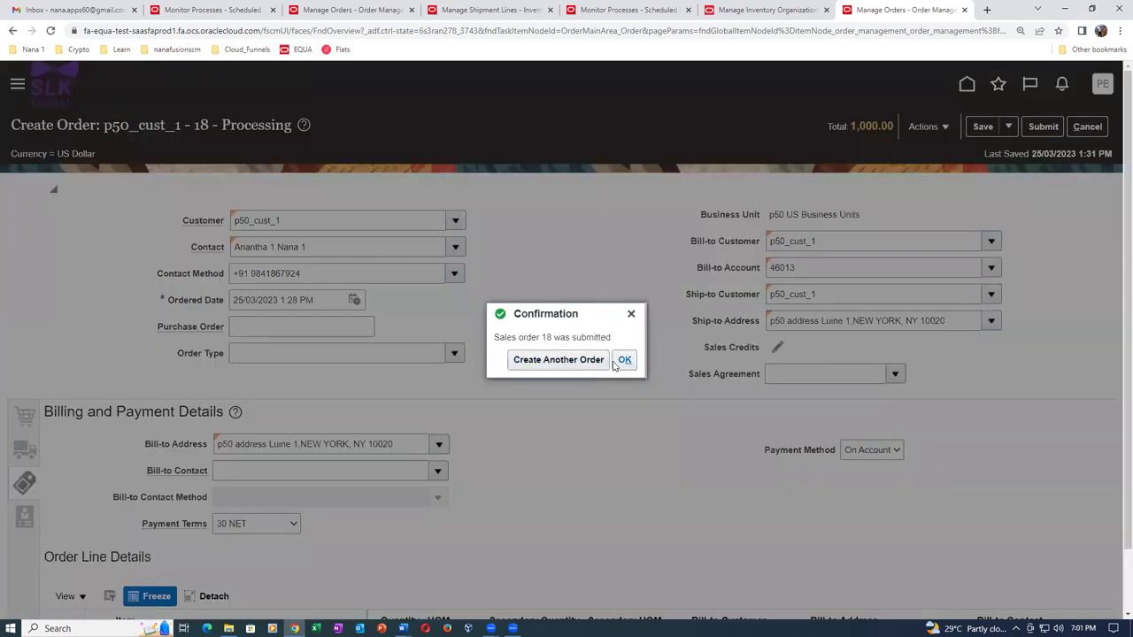
pyautogui.press('Return')
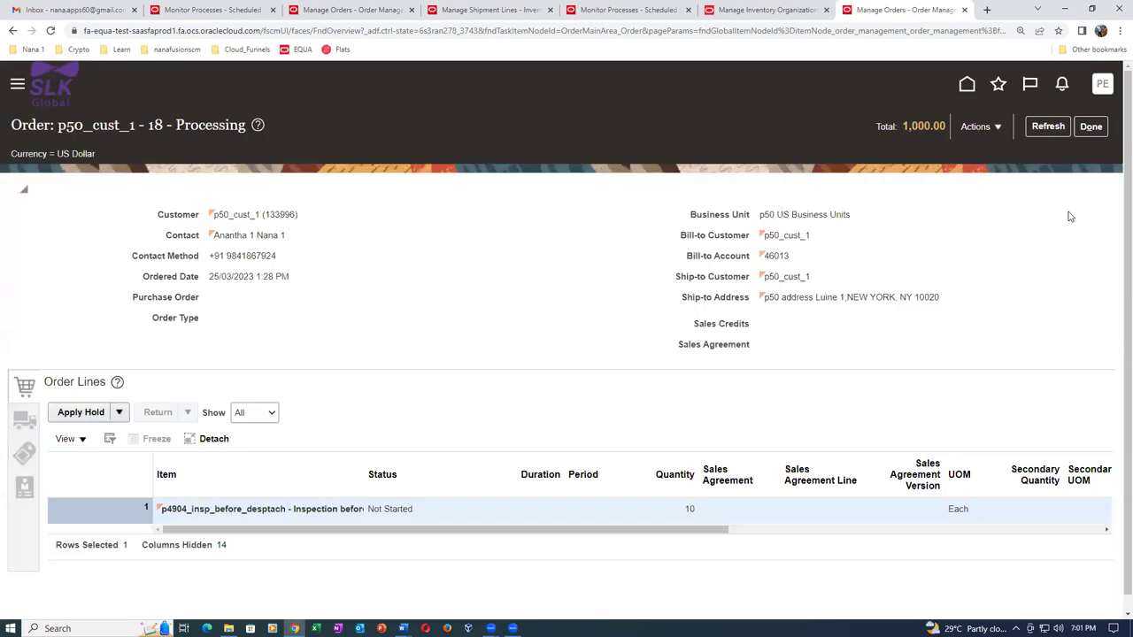
# Switch order 18 to the fulfillment view, open its orchestration process and refresh its task status.
pyautogui.click(979, 127)
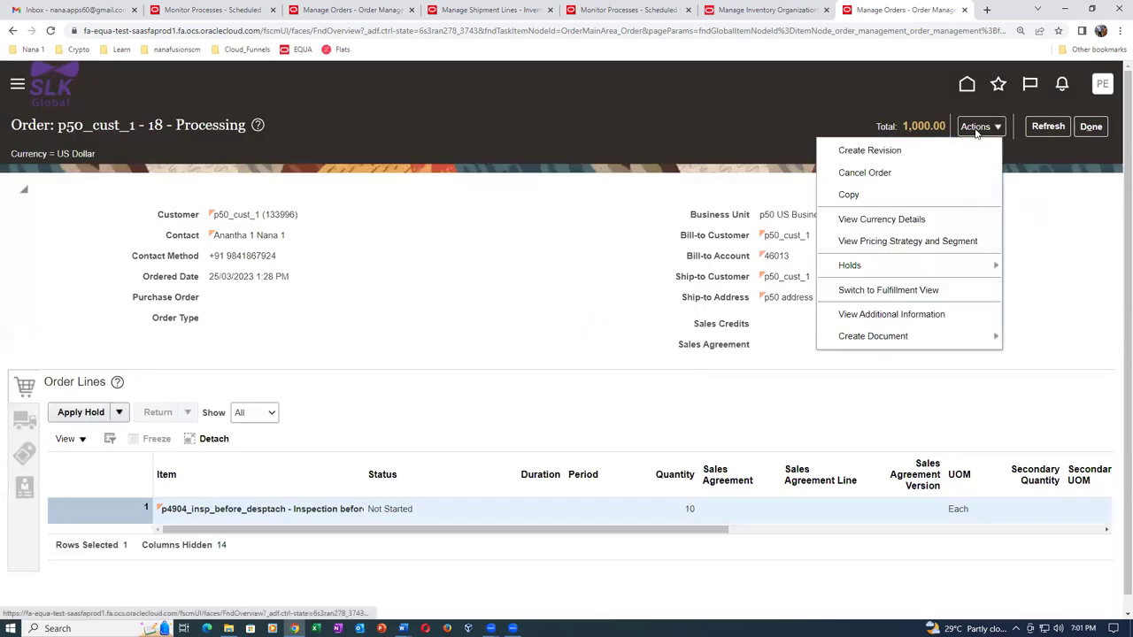
pyautogui.click(903, 292)
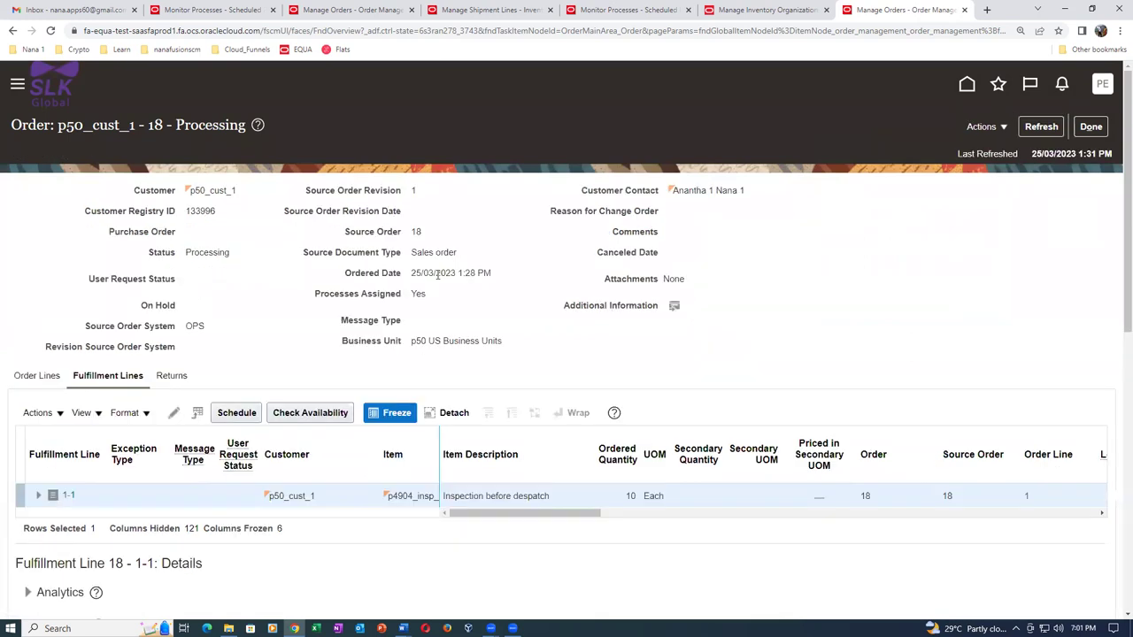
pyautogui.click(1058, 130)
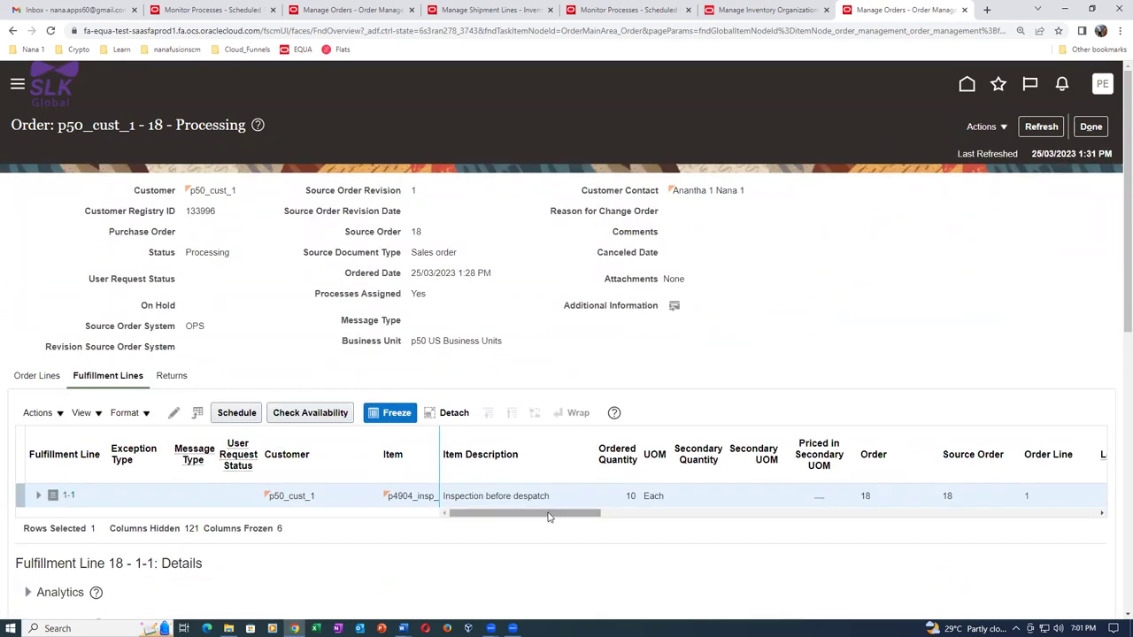
pyautogui.moveTo(551, 513); pyautogui.dragTo(650, 513)
pyautogui.click(797, 496)
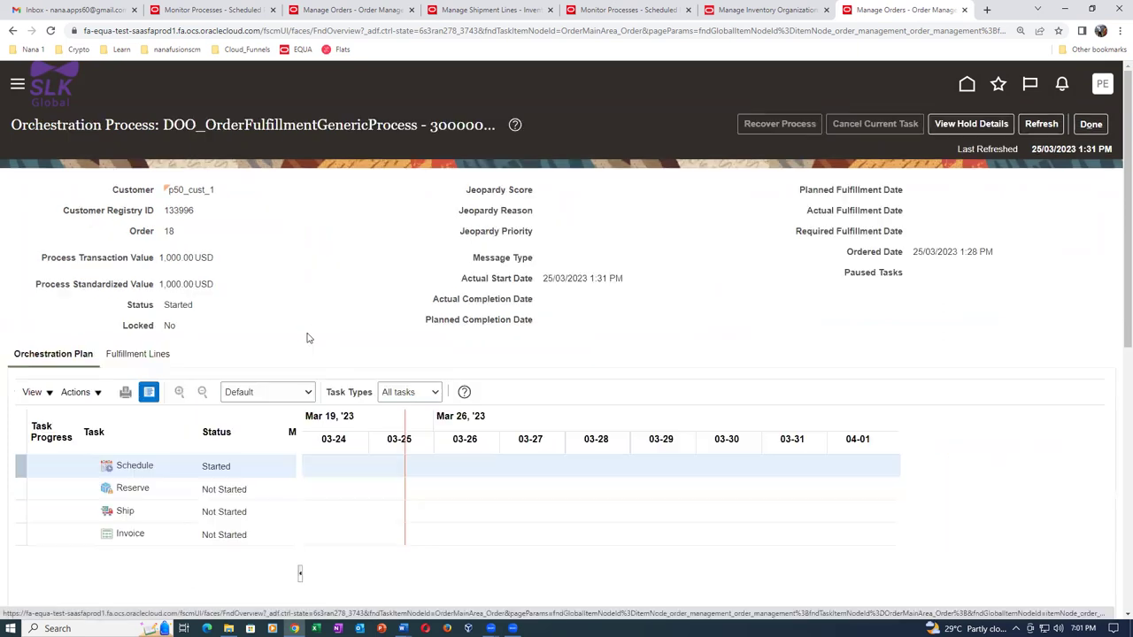
pyautogui.click(1042, 125)
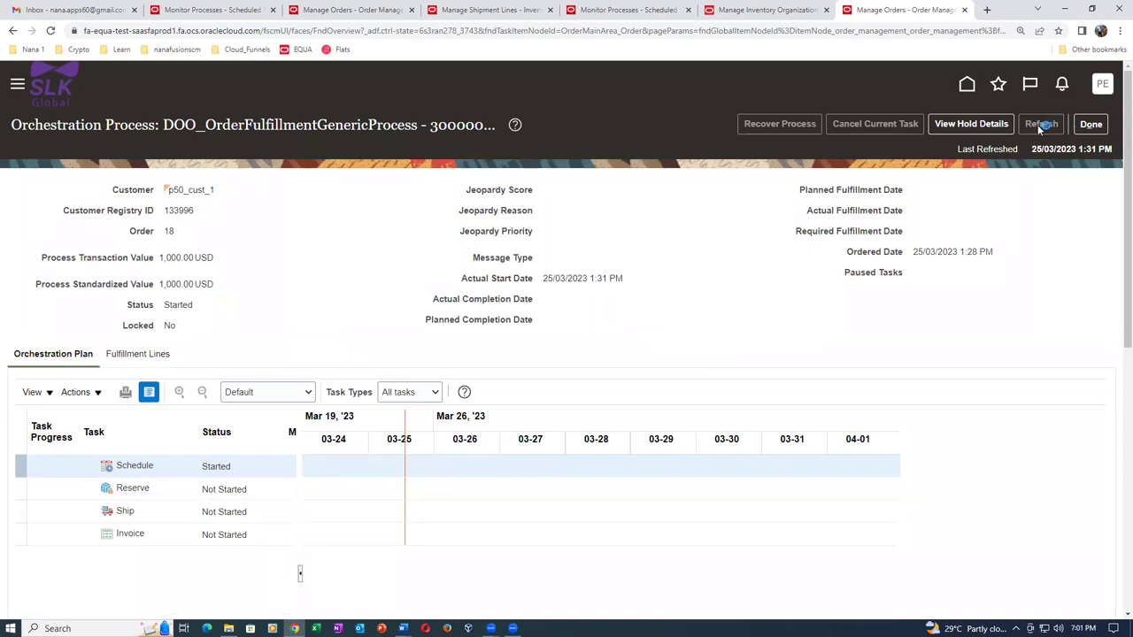
pyautogui.click(1041, 125)
pyautogui.hotkey('alt', 'Tab')
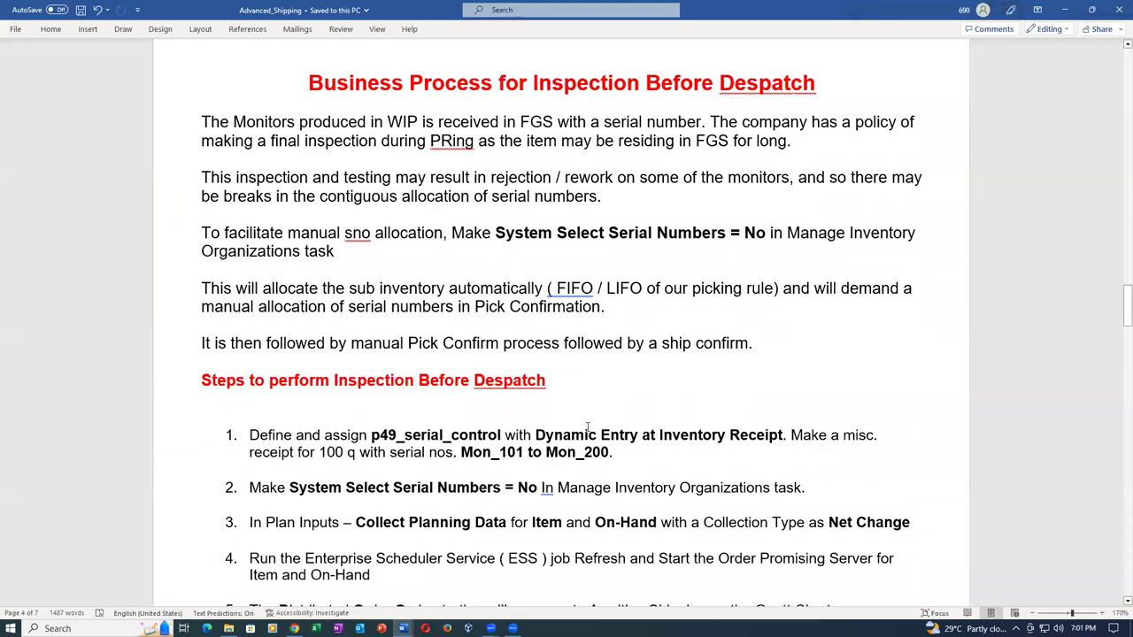
# Check the Mon_101 to Mon_200 range in Word, then refresh the orchestration to show Schedule Scheduled.
pyautogui.moveTo(460, 453); pyautogui.dragTo(610, 452)
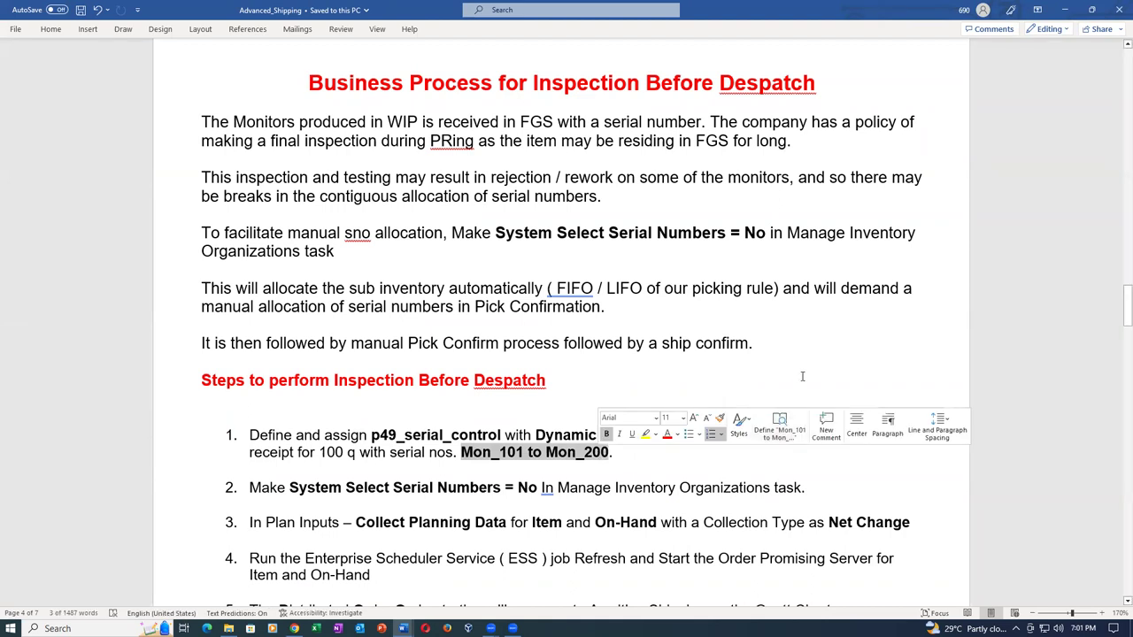
pyautogui.click(801, 376)
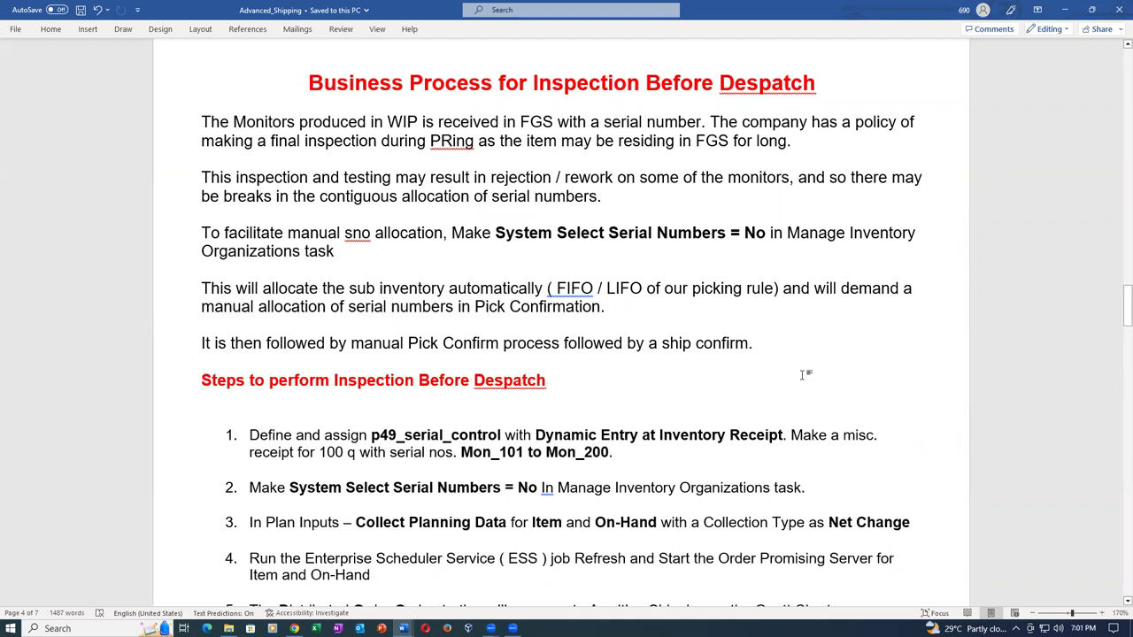
pyautogui.hotkey('alt', 'Tab')
pyautogui.click(1041, 124)
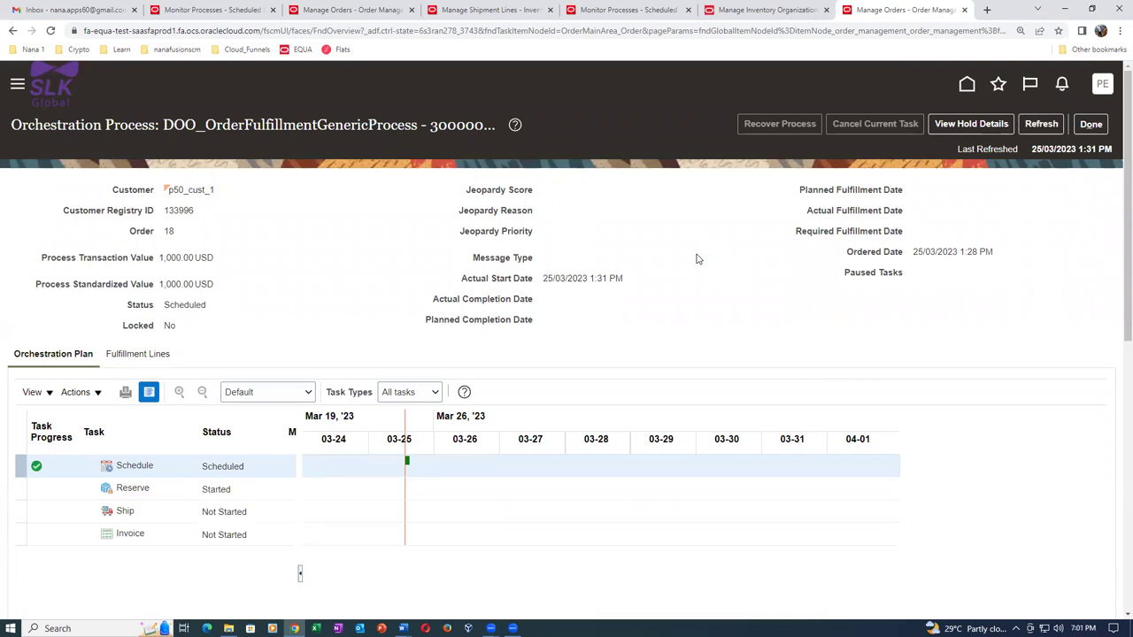
# Refresh order 18's orchestration until Ship shows Awaiting Shipping, then bring the Word notes forward.
pyautogui.click(1050, 125)
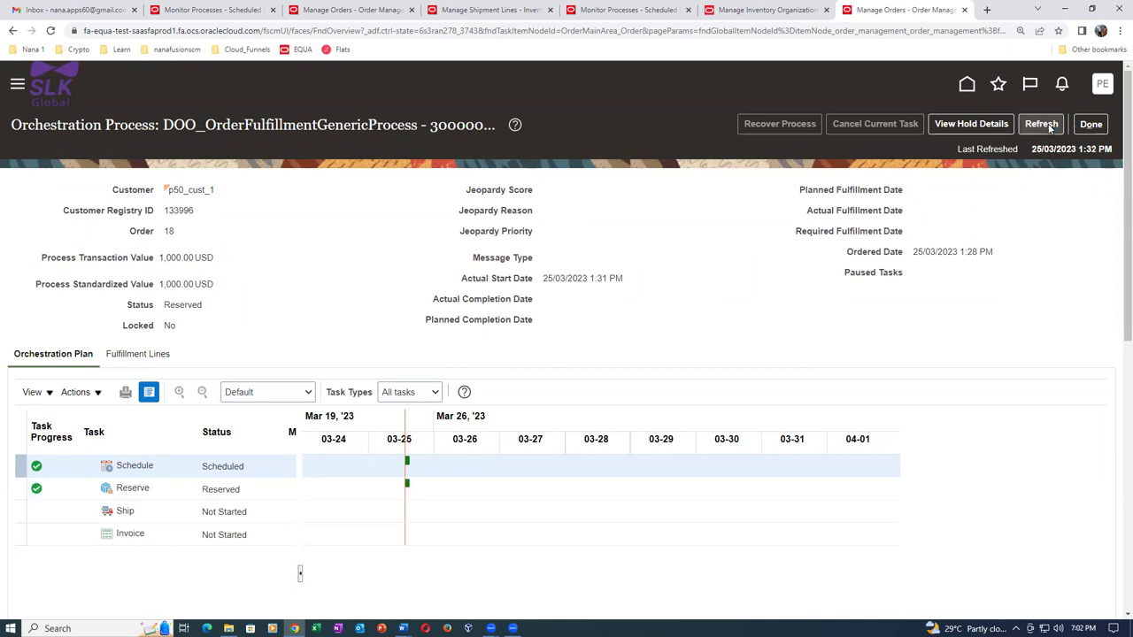
pyautogui.click(1049, 127)
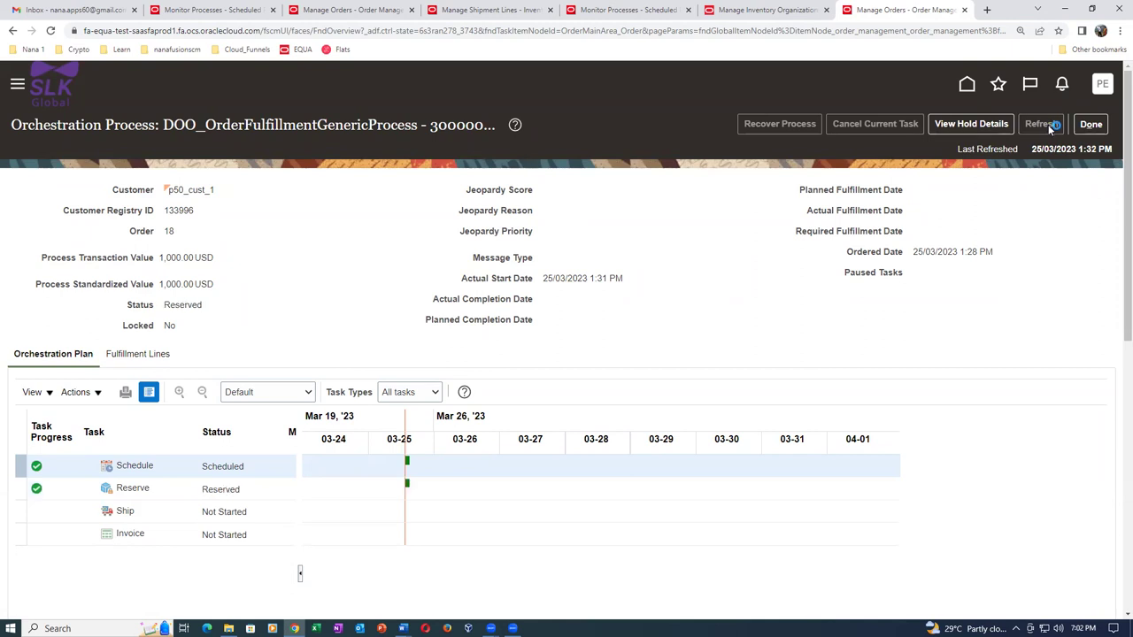
pyautogui.hotkey('alt', 'Tab')
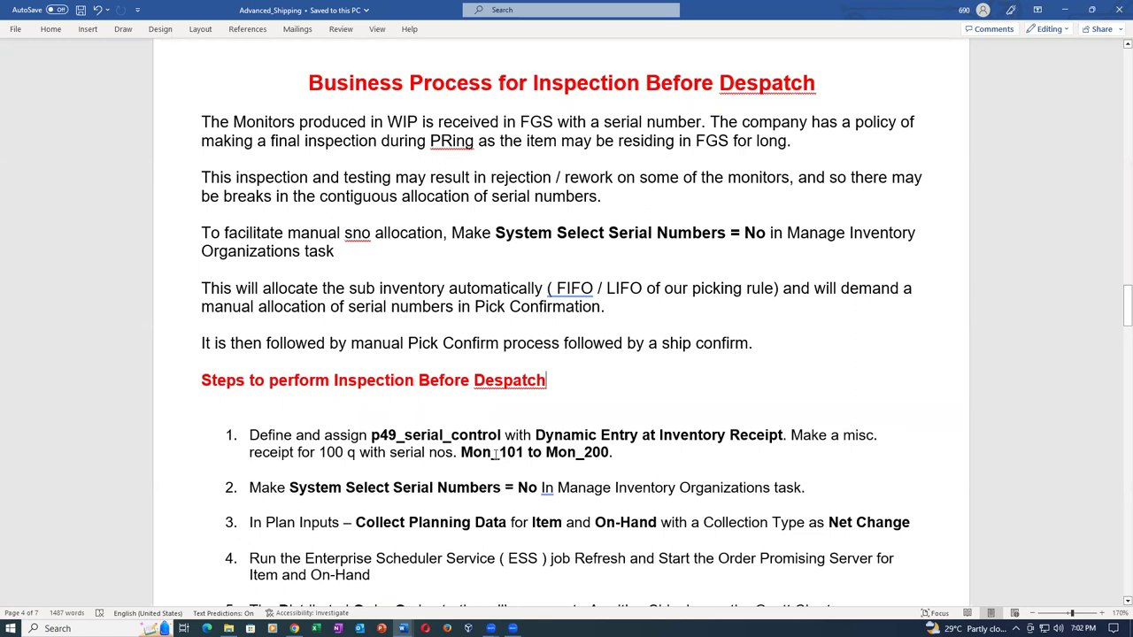
# Highlight the Mon_101 to Mon_200 serial range in step 1 of the Word notes, then go back to Oracle.
pyautogui.moveTo(461, 453); pyautogui.dragTo(615, 452)
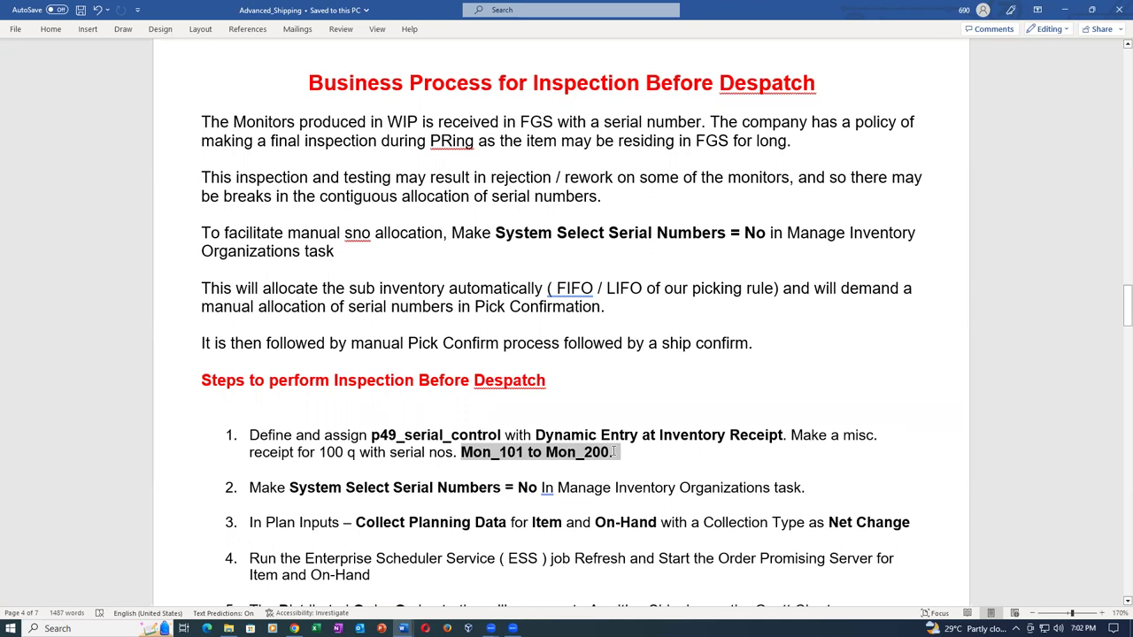
pyautogui.moveTo(614, 452); pyautogui.dragTo(613, 453)
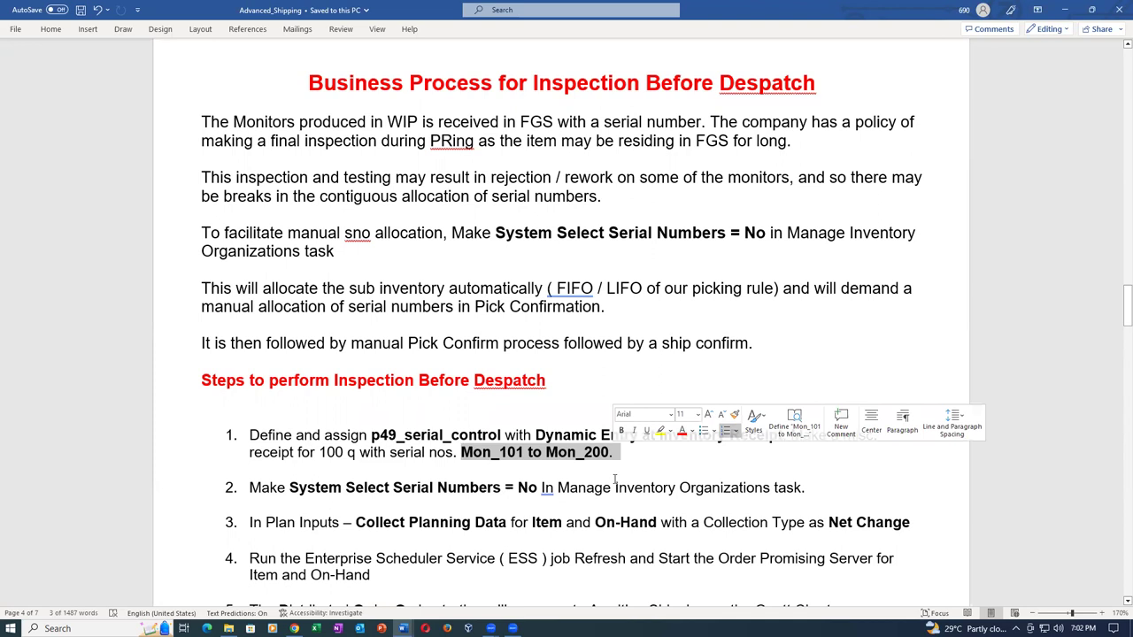
pyautogui.hotkey('alt', 'Tab')
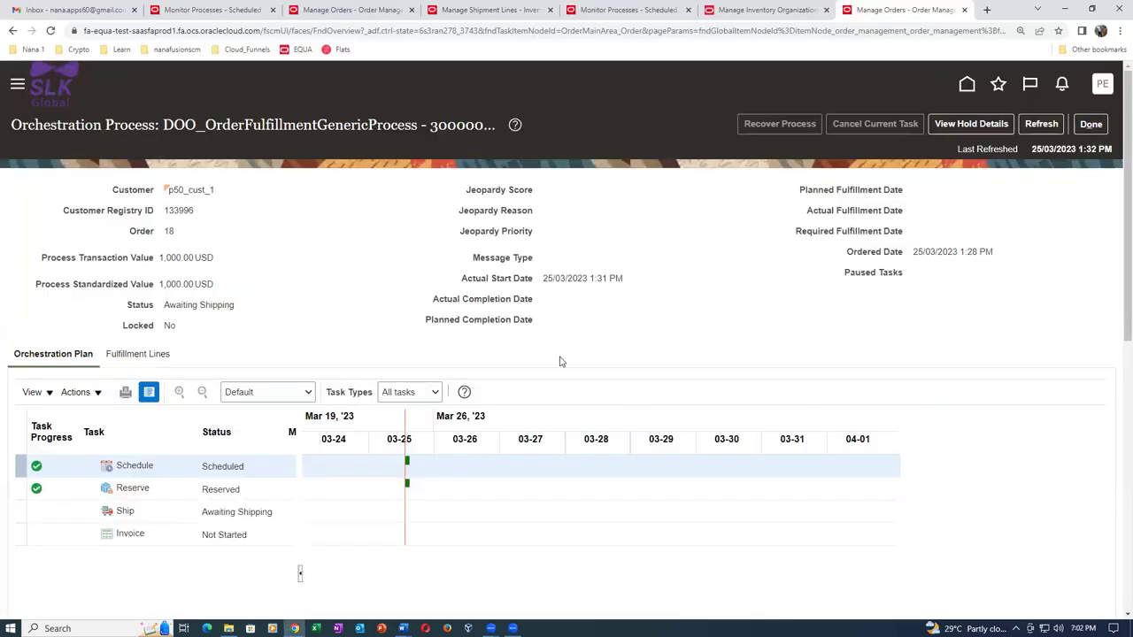
# Refresh order 18's orchestration status and duplicate the order page tab.
pyautogui.click(1041, 125)
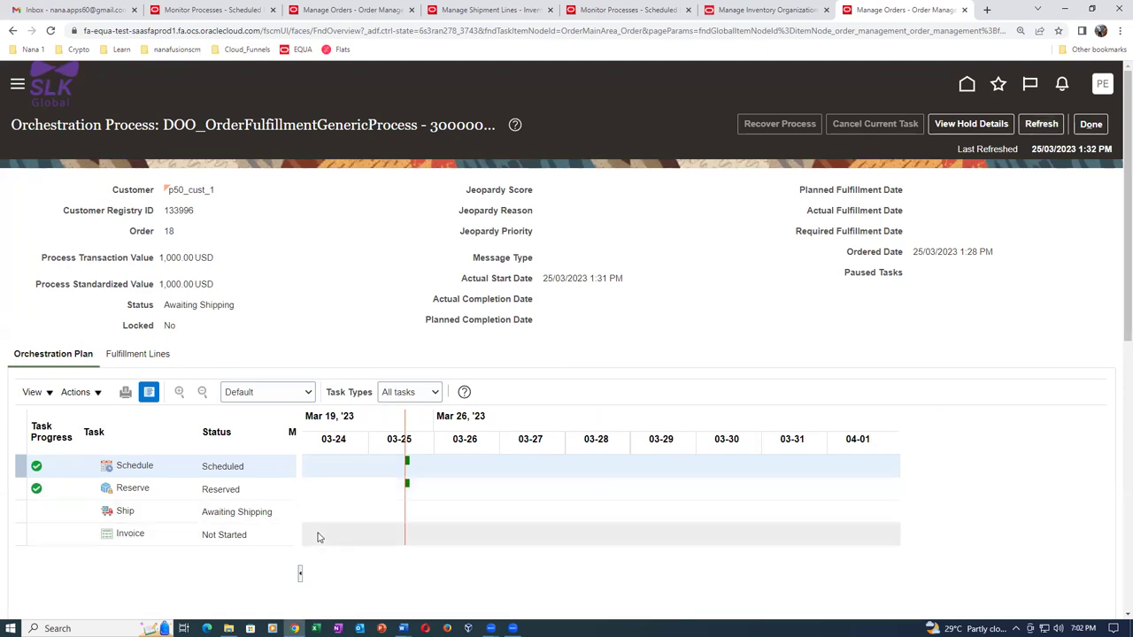
pyautogui.rightClick(916, 10)
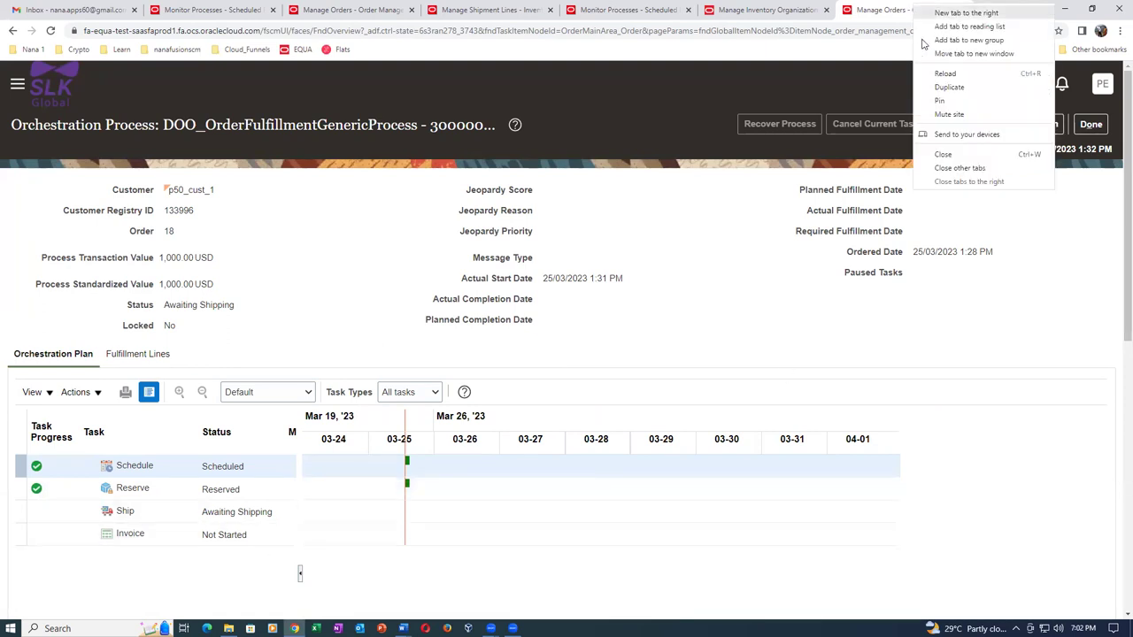
pyautogui.click(943, 88)
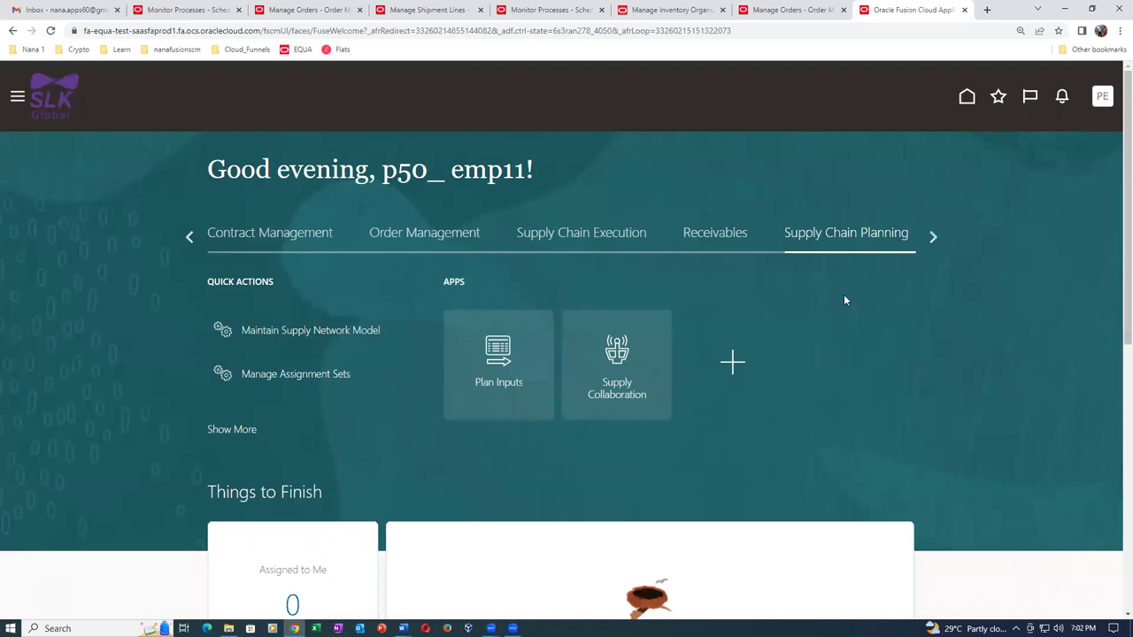
# Go from Favorites to INV Overview and the Manage Shipment Lines page.
pyautogui.click(992, 97)
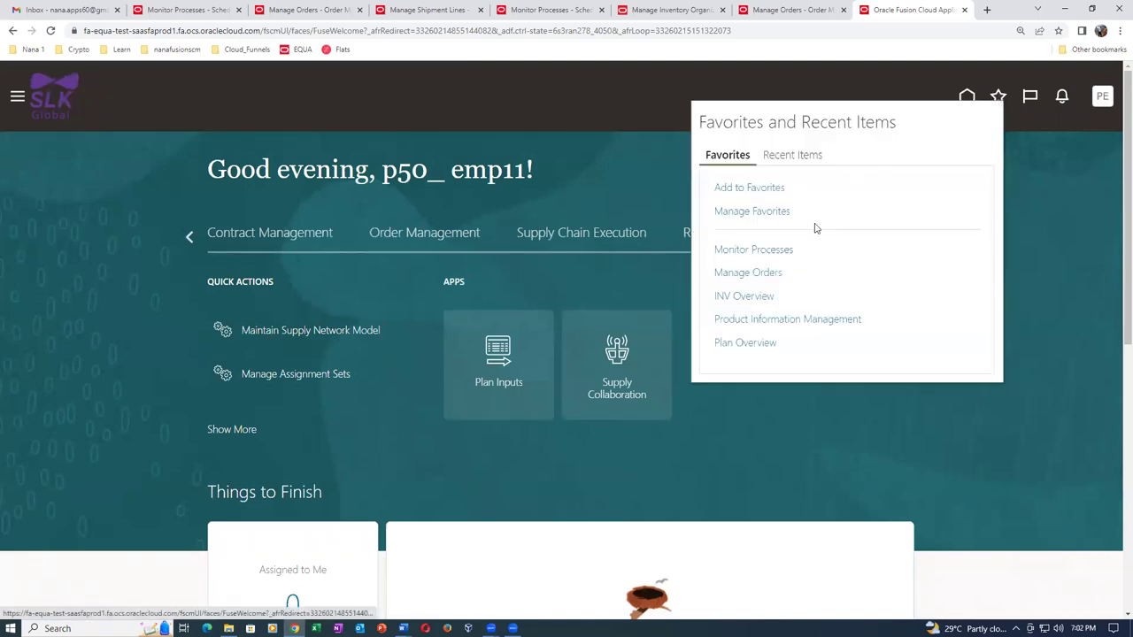
pyautogui.click(754, 295)
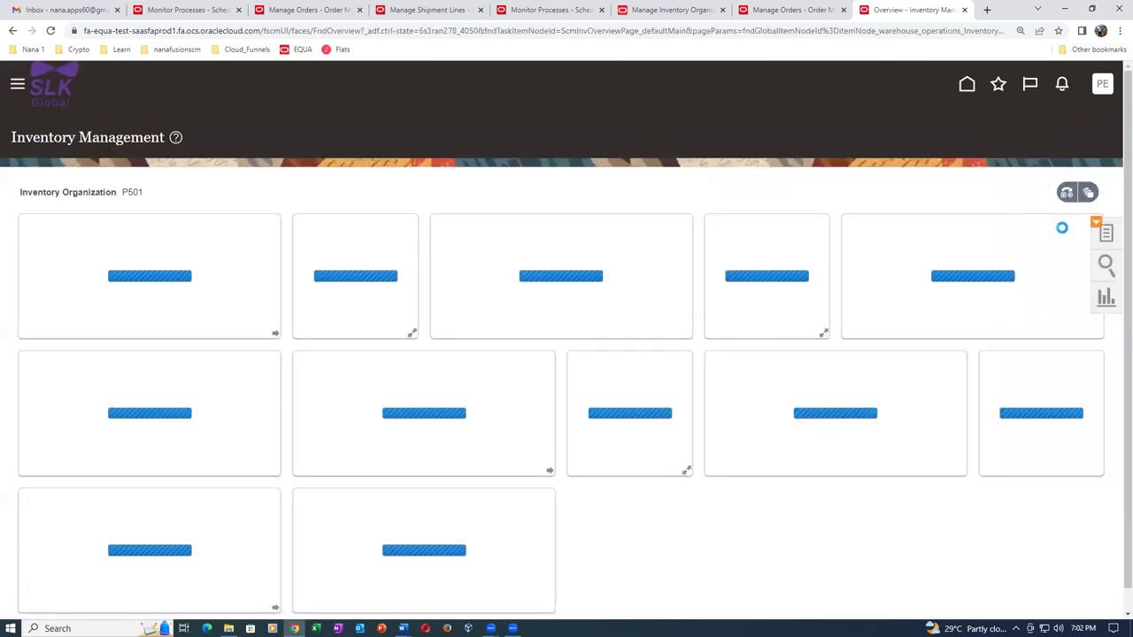
pyautogui.click(1108, 235)
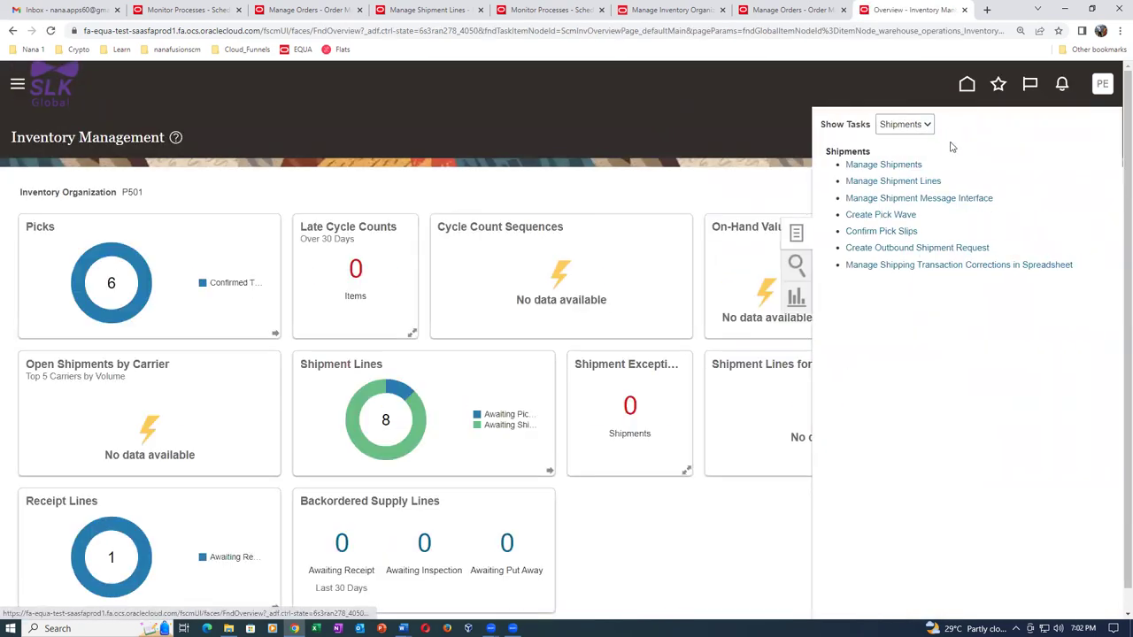
pyautogui.click(890, 181)
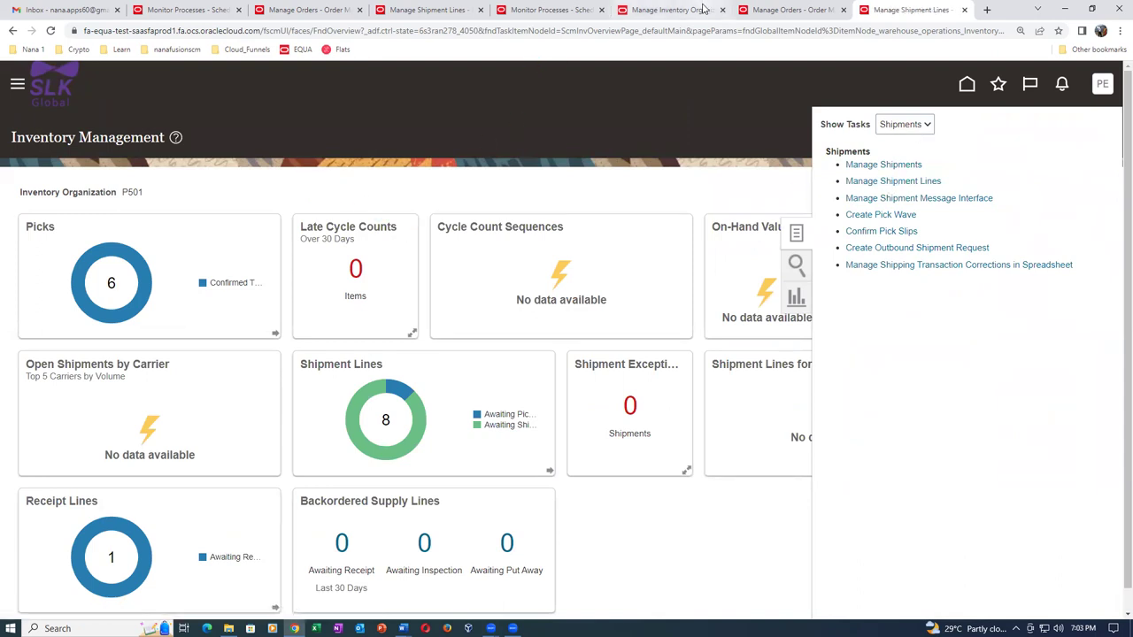
pyautogui.click(776, 10)
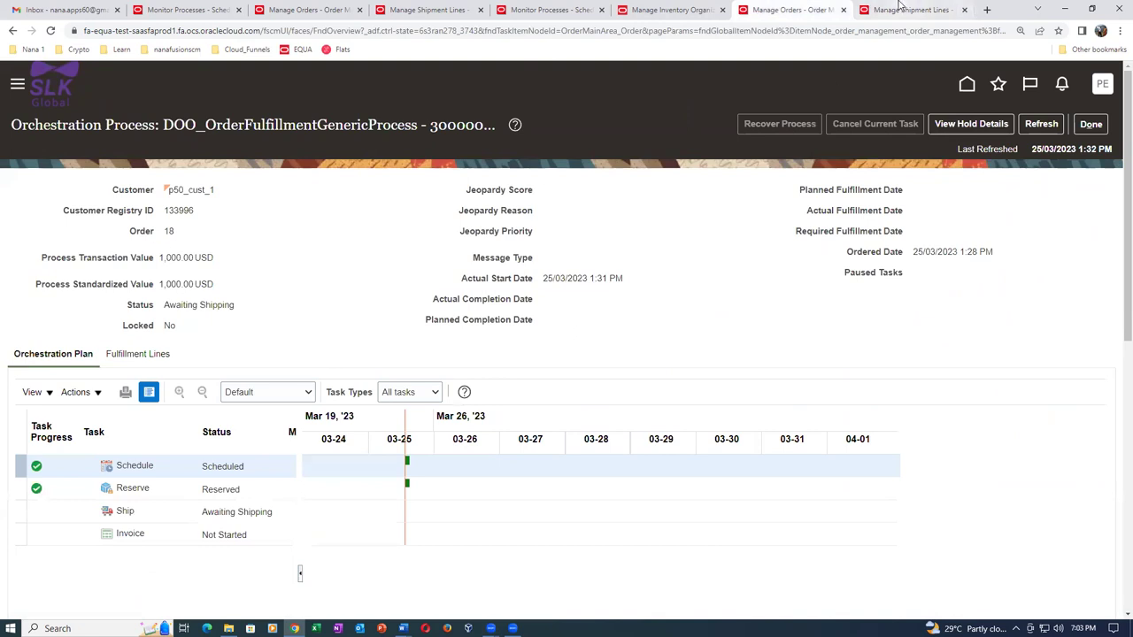
pyautogui.click(907, 11)
# Search shipment lines for order 18 with a Before scheduled ship date condition.
pyautogui.click(305, 246)
pyautogui.write('18')
pyautogui.click(189, 281)
pyautogui.click(186, 293)
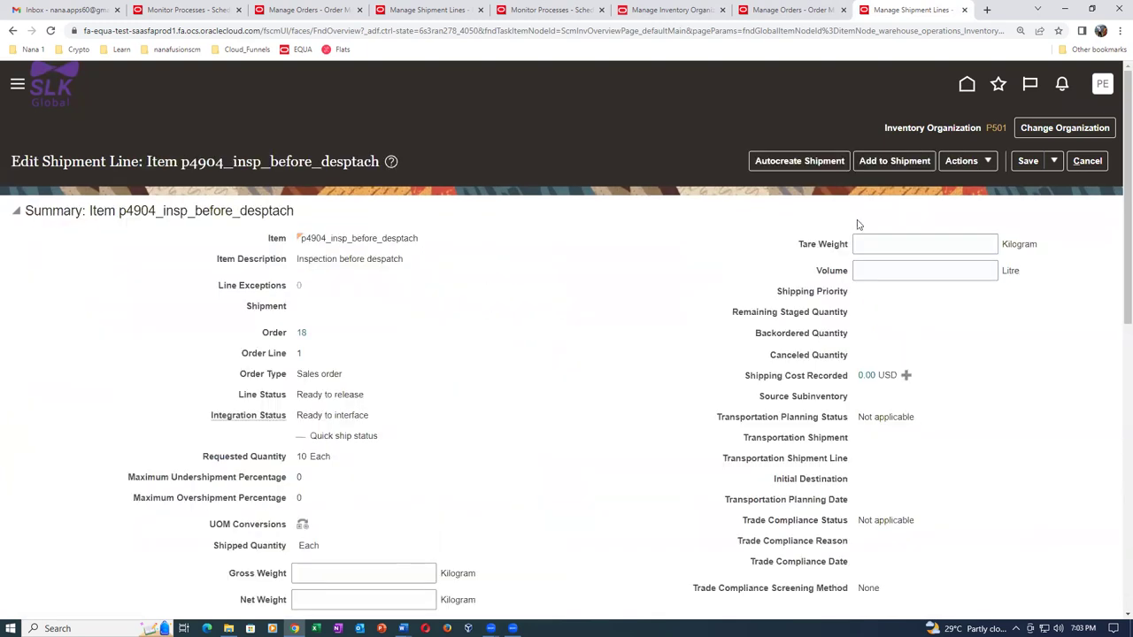
# Pick release order 18's shipment line and save and close it.
pyautogui.click(961, 163)
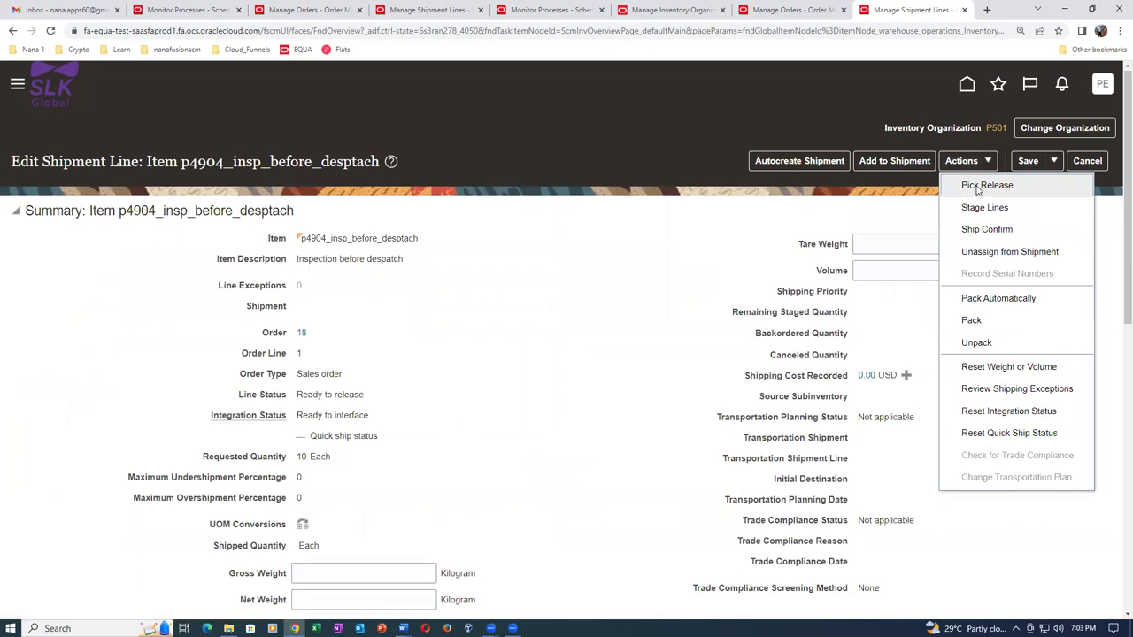
pyautogui.click(982, 186)
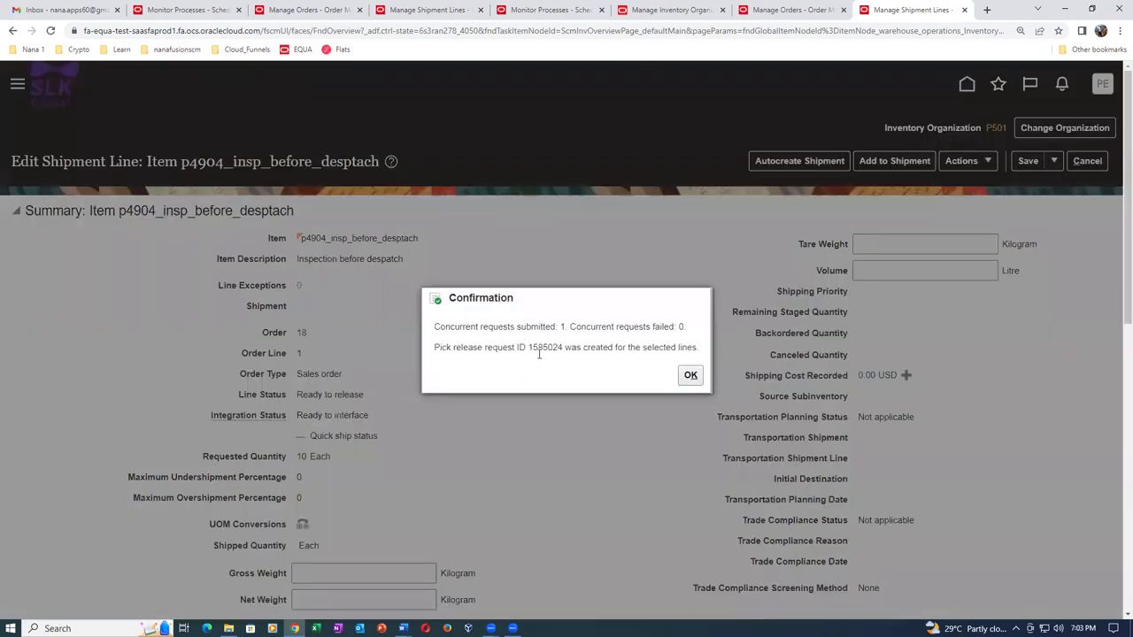
pyautogui.click(691, 376)
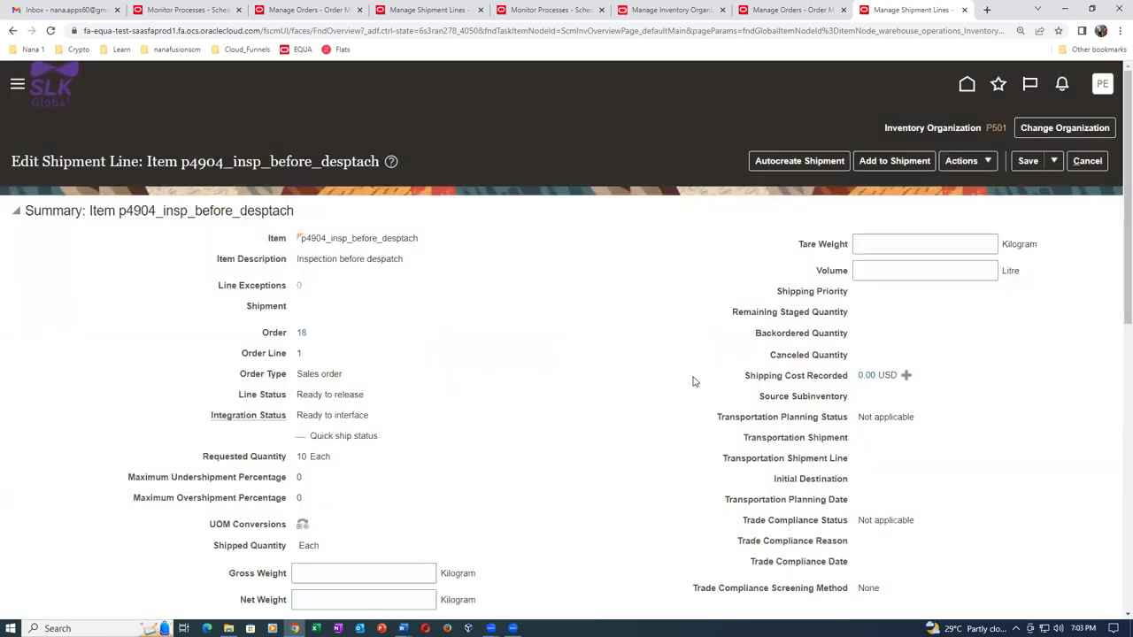
pyautogui.click(1053, 161)
pyautogui.click(1018, 184)
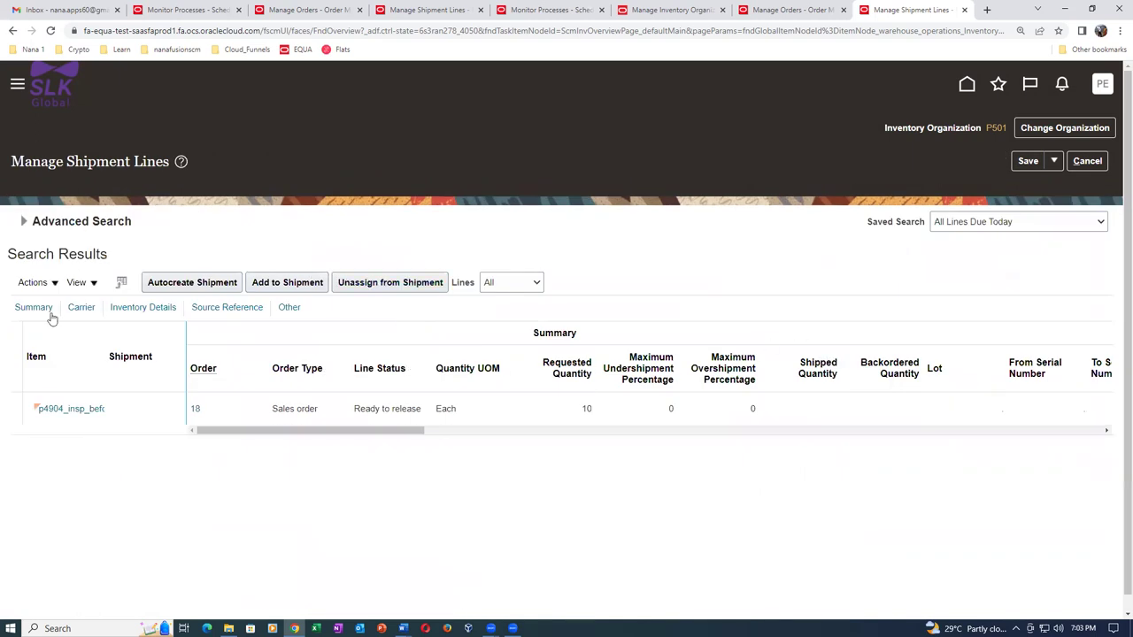
# Rerun the search to verify Released to warehouse on shipment 7005, then duplicate the tab.
pyautogui.click(25, 222)
pyautogui.click(885, 360)
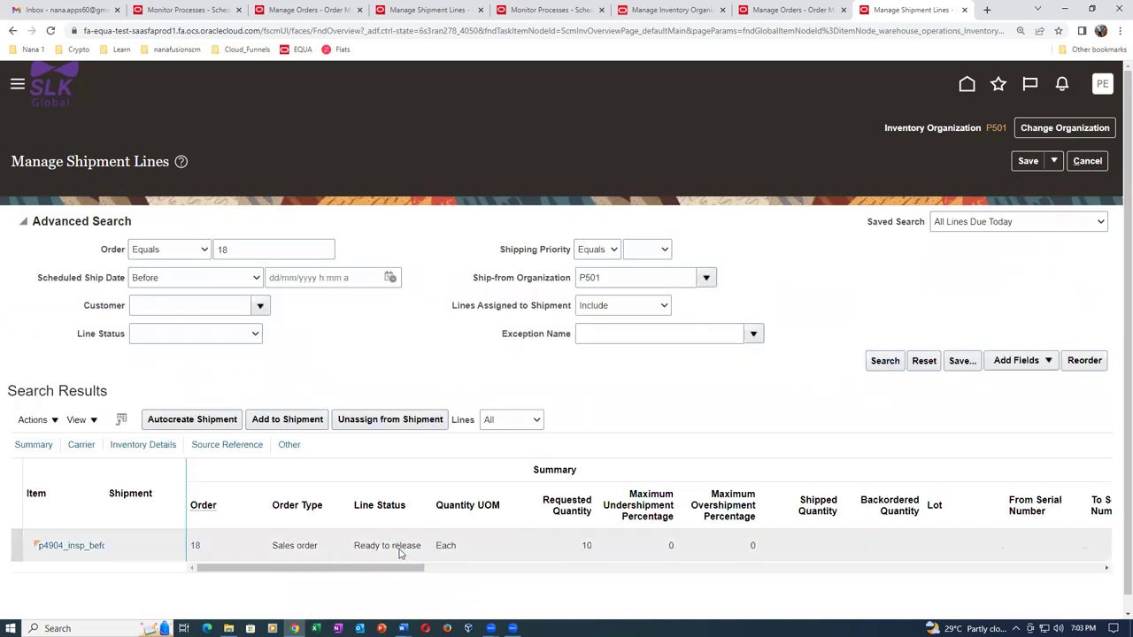
pyautogui.scroll(-3, 423, 471)
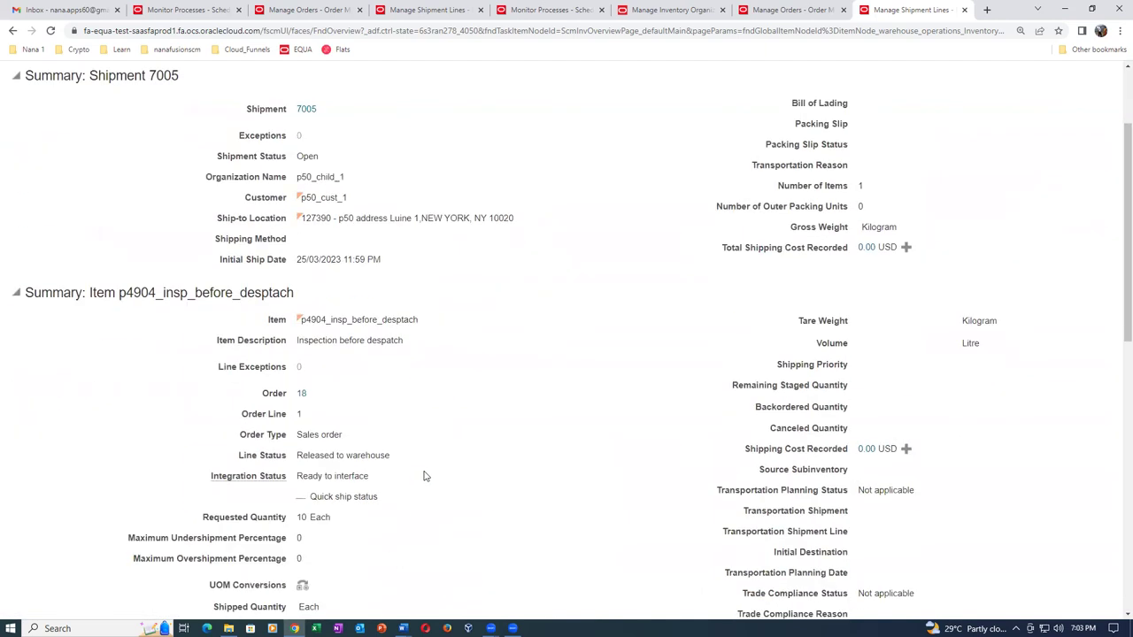
pyautogui.scroll(3, 400, 445)
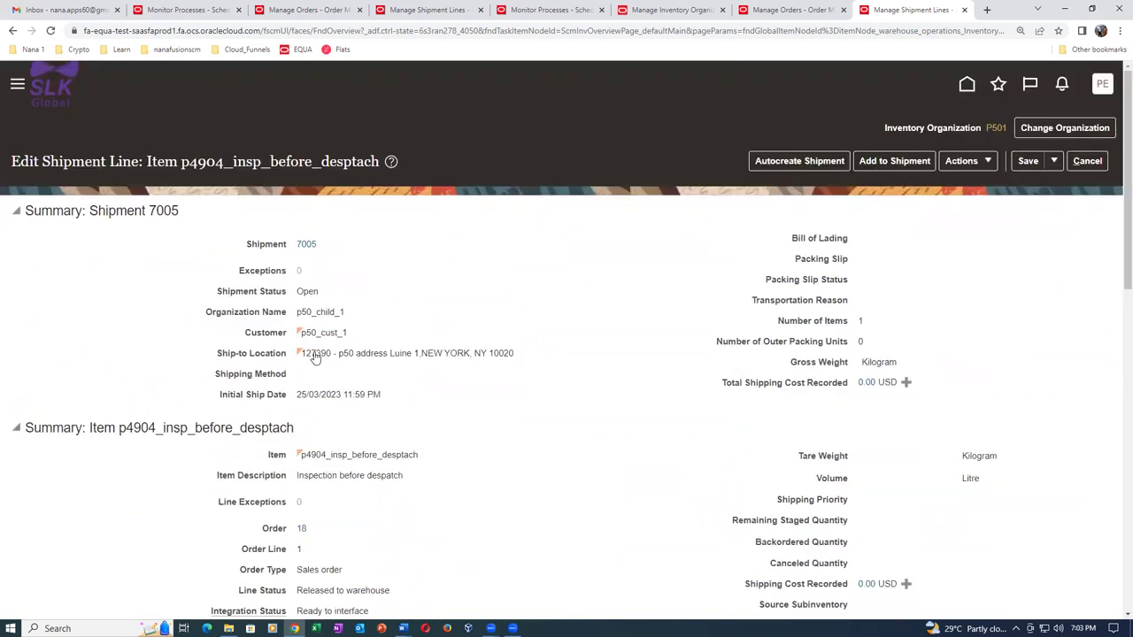
pyautogui.rightClick(911, 9)
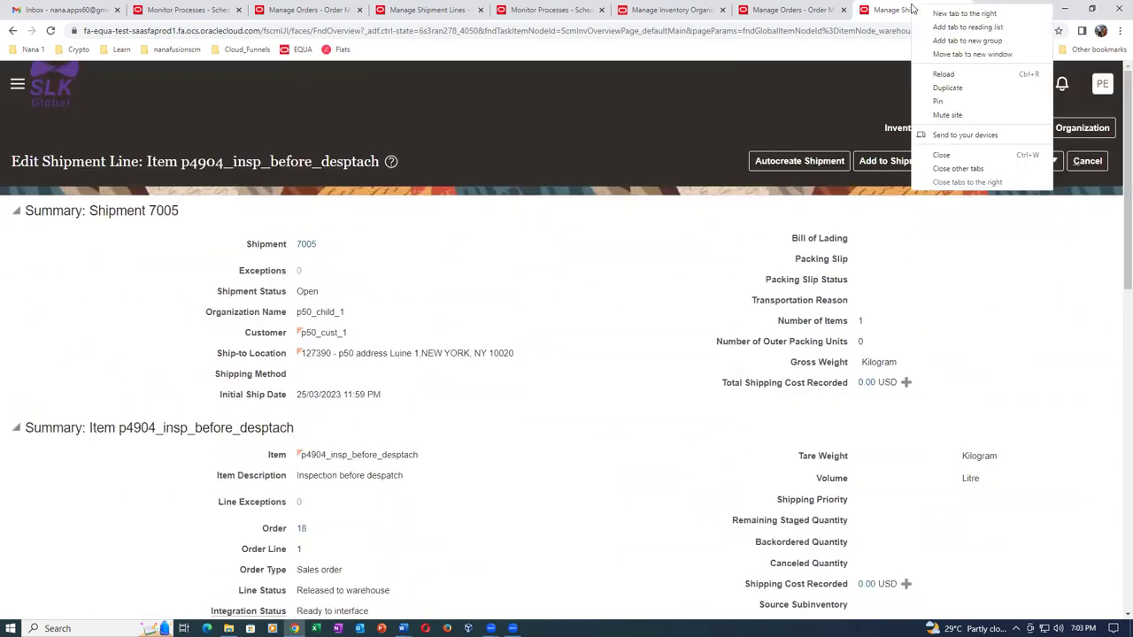
pyautogui.click(931, 89)
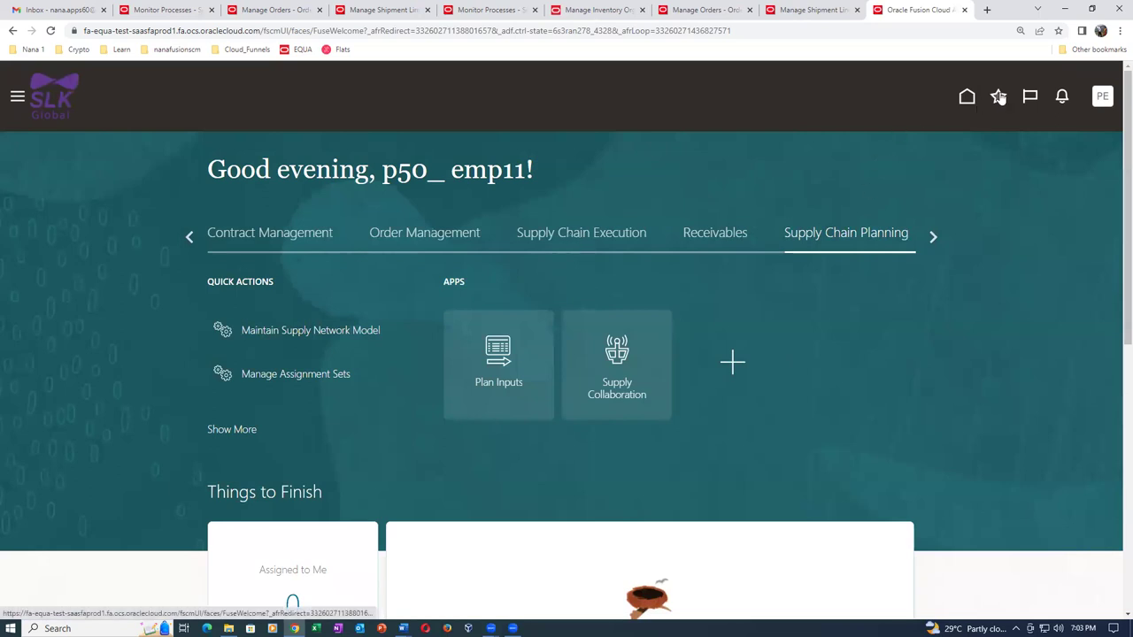
# Go to Supply Chain Execution > Inventory Management to reach the Confirm Pick Slips task.
pyautogui.click(591, 235)
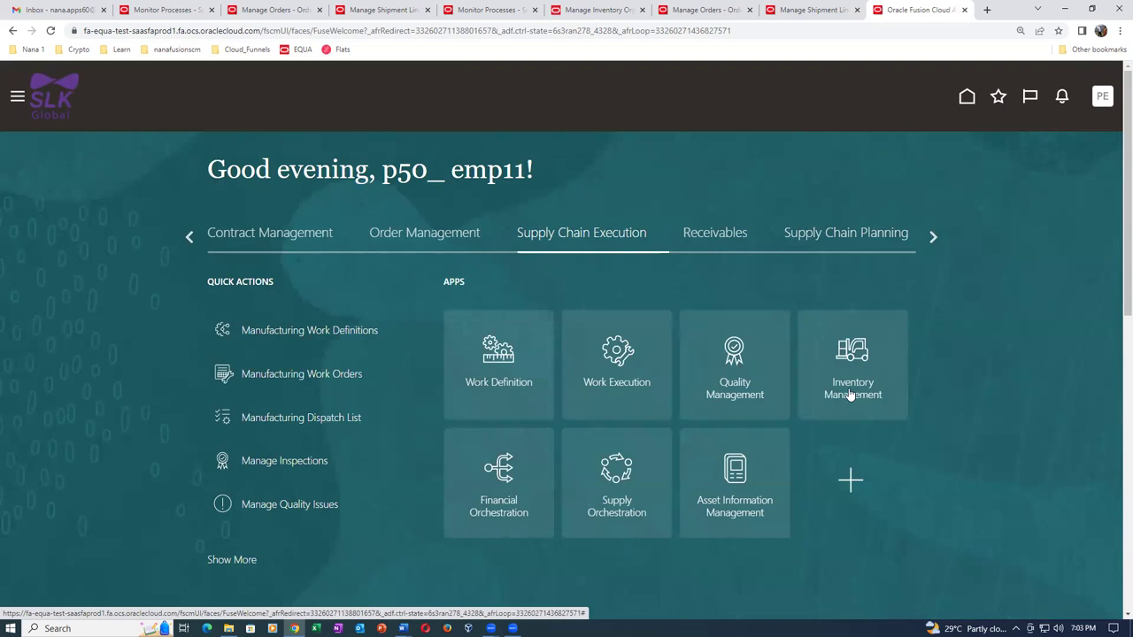
pyautogui.click(814, 375)
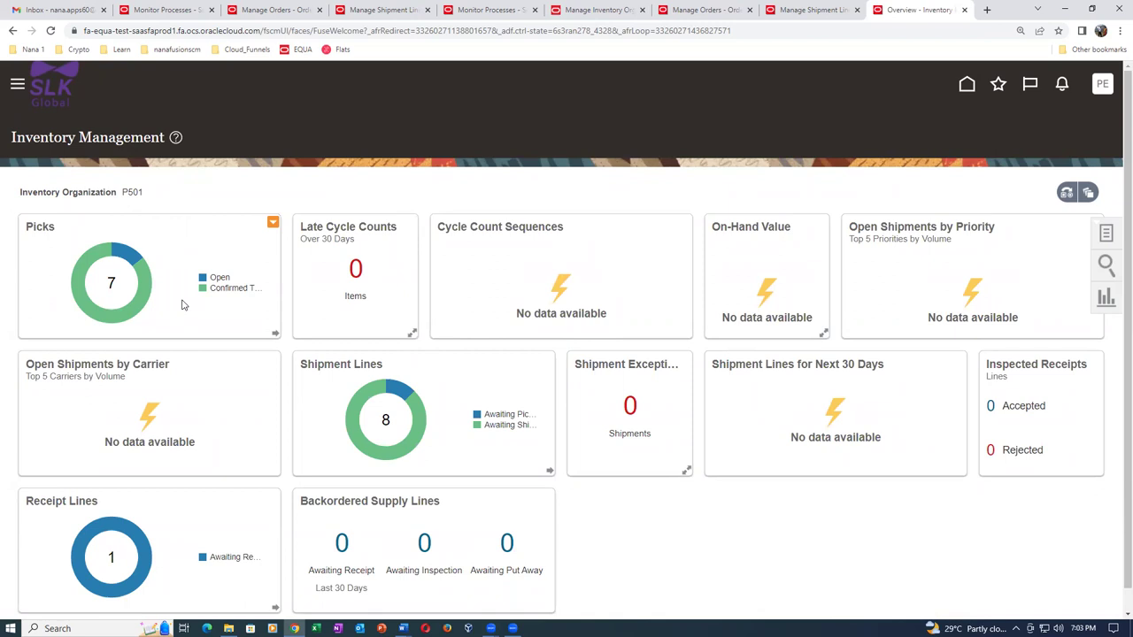
pyautogui.moveTo(126, 256)
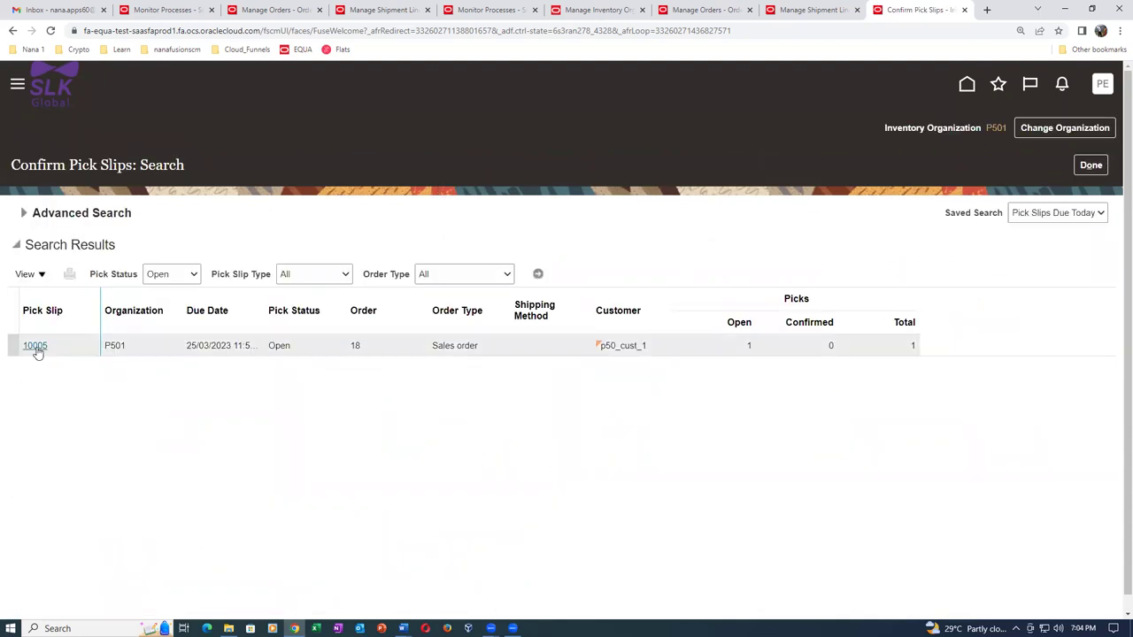
# Open pick slip 10005 and split 2 units off the pick line into a new line.
pyautogui.click(36, 347)
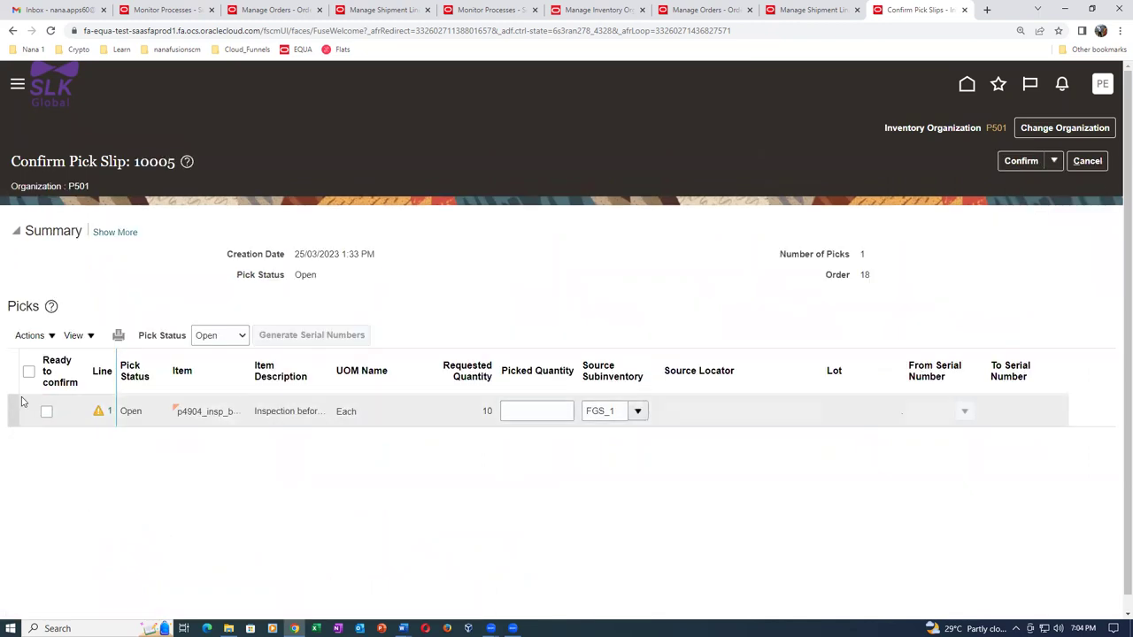
pyautogui.click(30, 375)
pyautogui.click(27, 336)
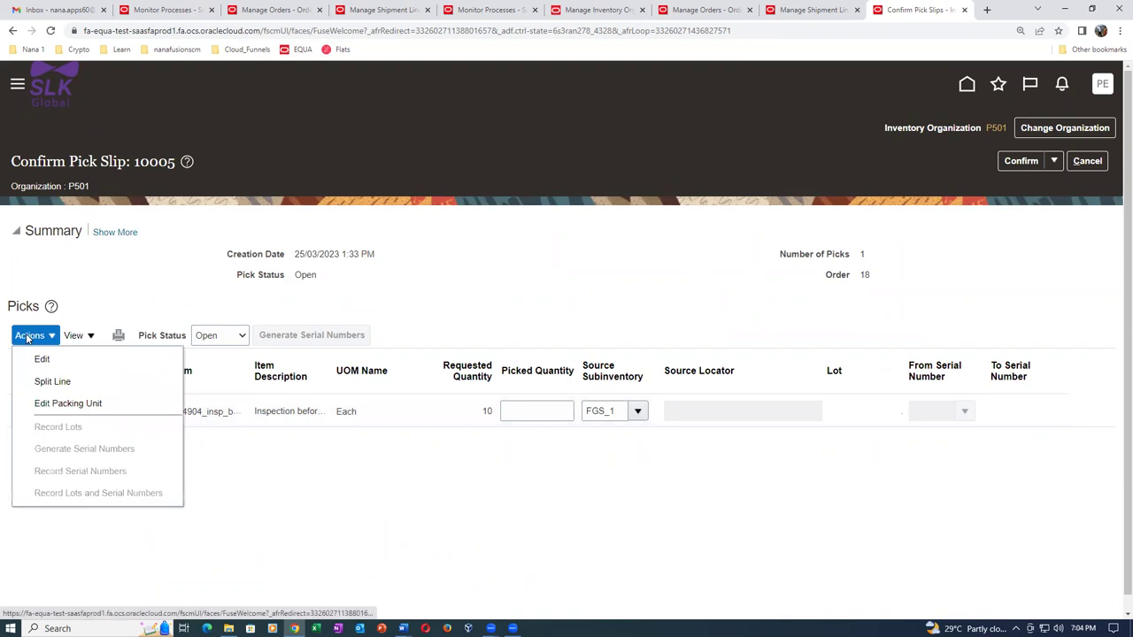
pyautogui.click(40, 382)
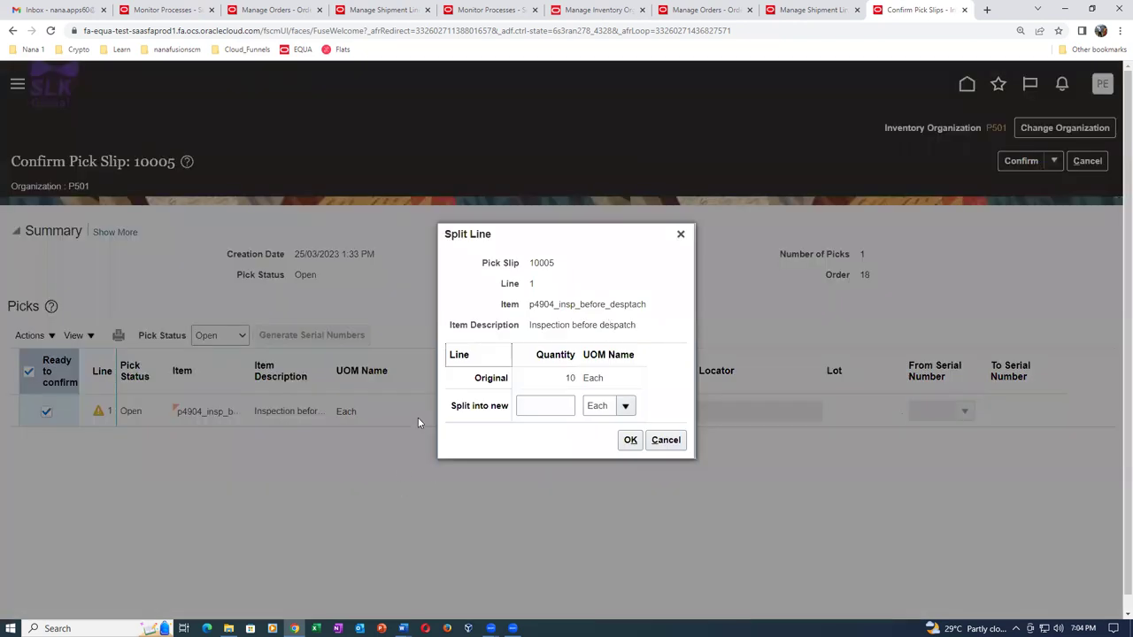
pyautogui.click(561, 406)
pyautogui.write('2')
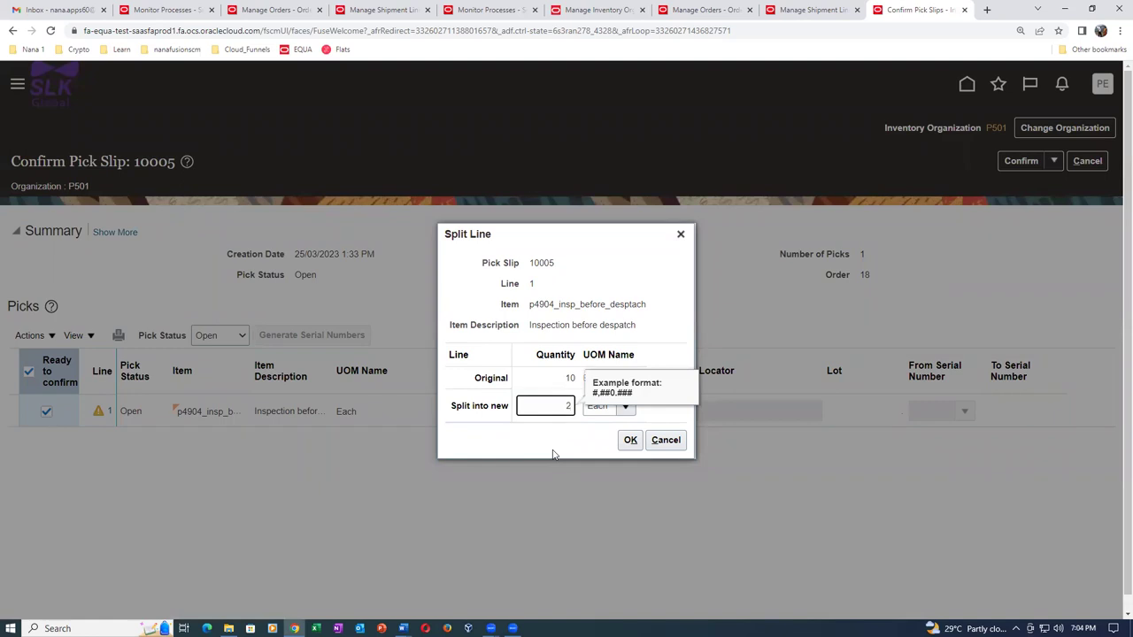
pyautogui.click(630, 440)
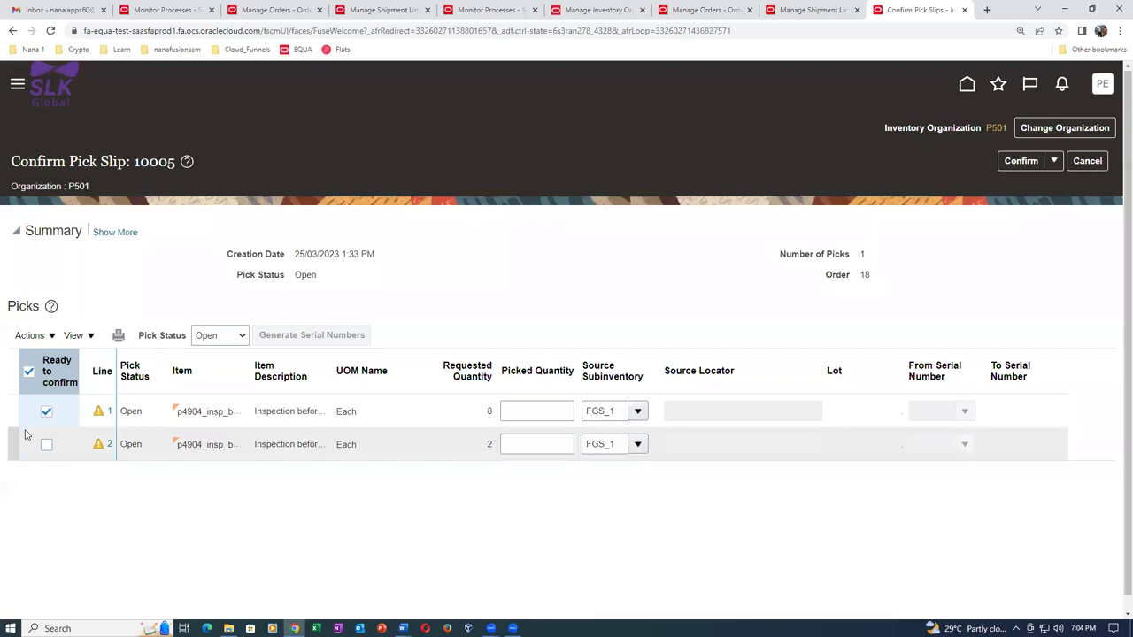
# Split 1 unit off pick line 1 into a new line 3, leaving 7.
pyautogui.click(11, 415)
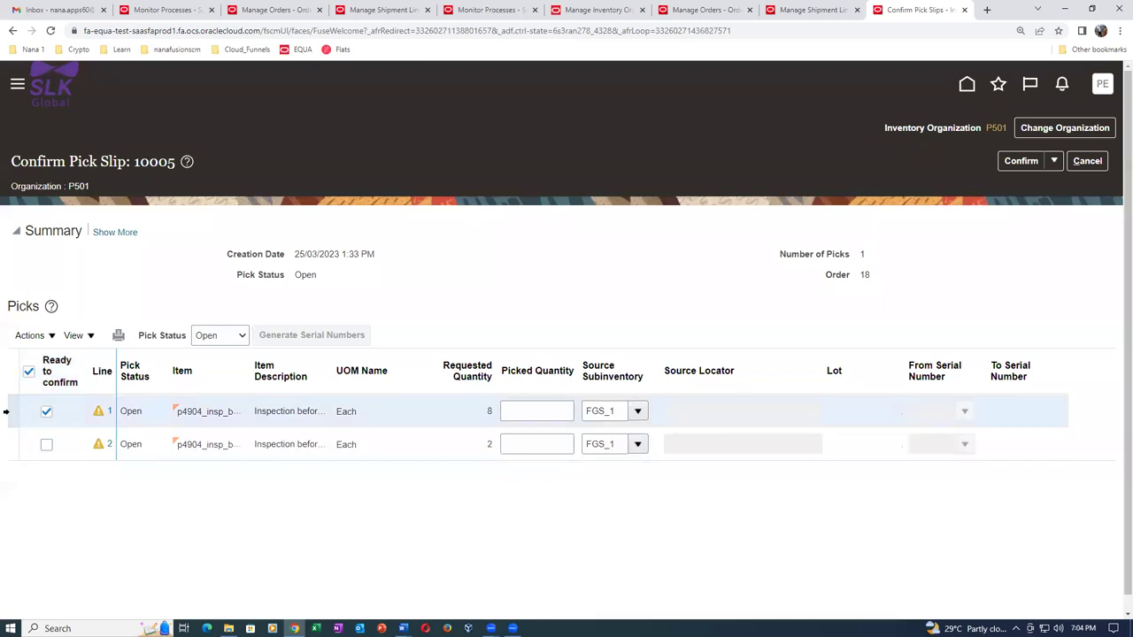
pyautogui.click(29, 336)
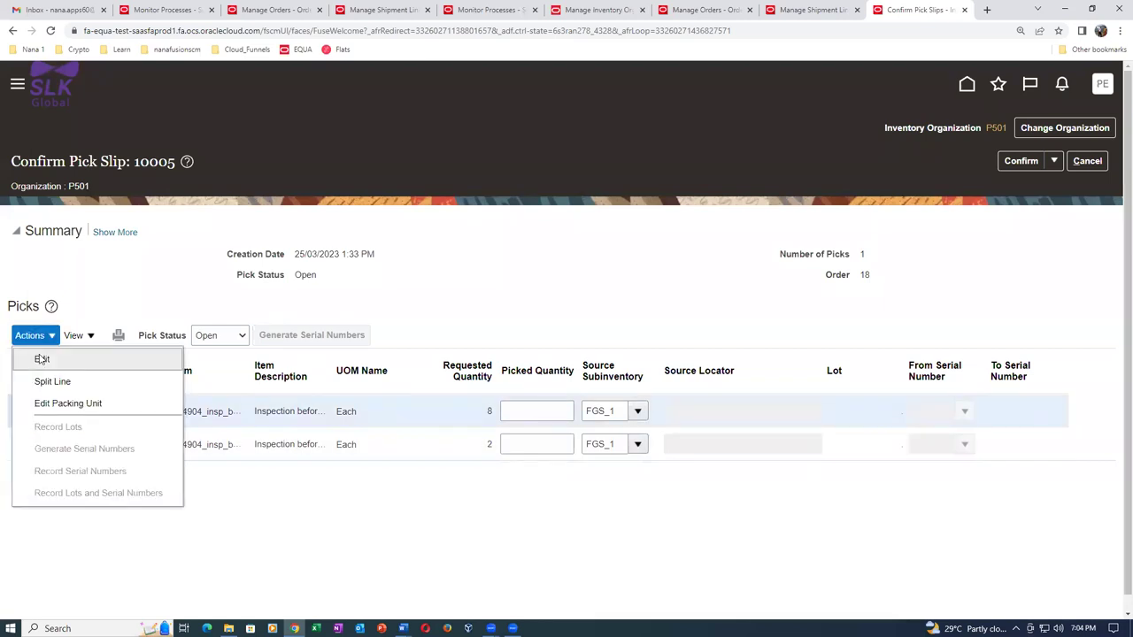
pyautogui.click(52, 380)
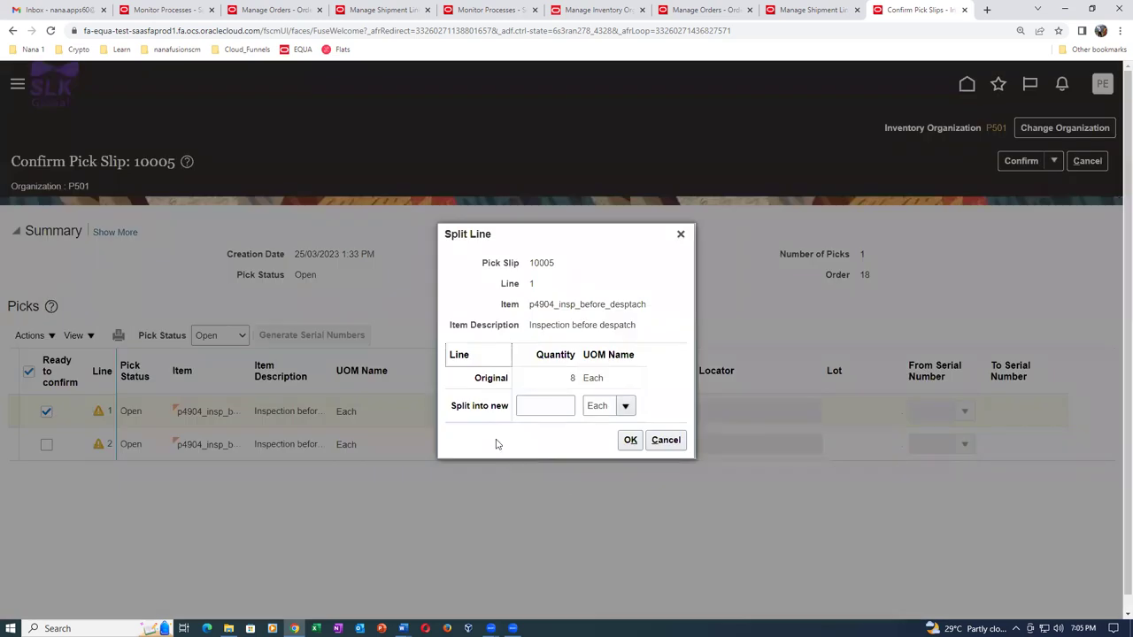
pyautogui.click(550, 409)
pyautogui.write('1')
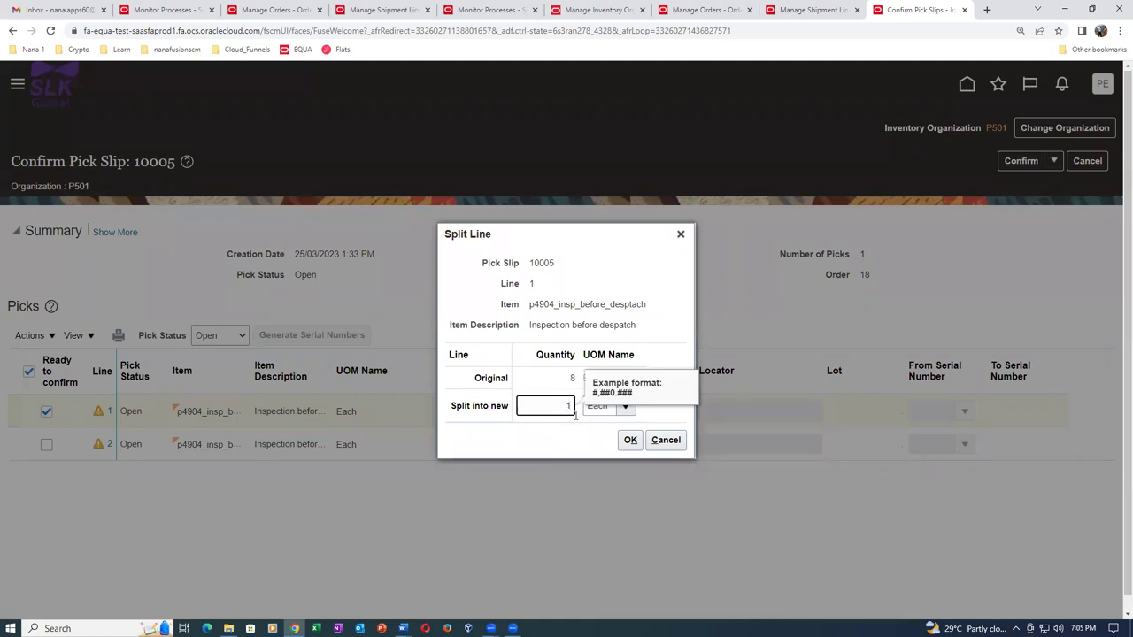
pyautogui.click(630, 441)
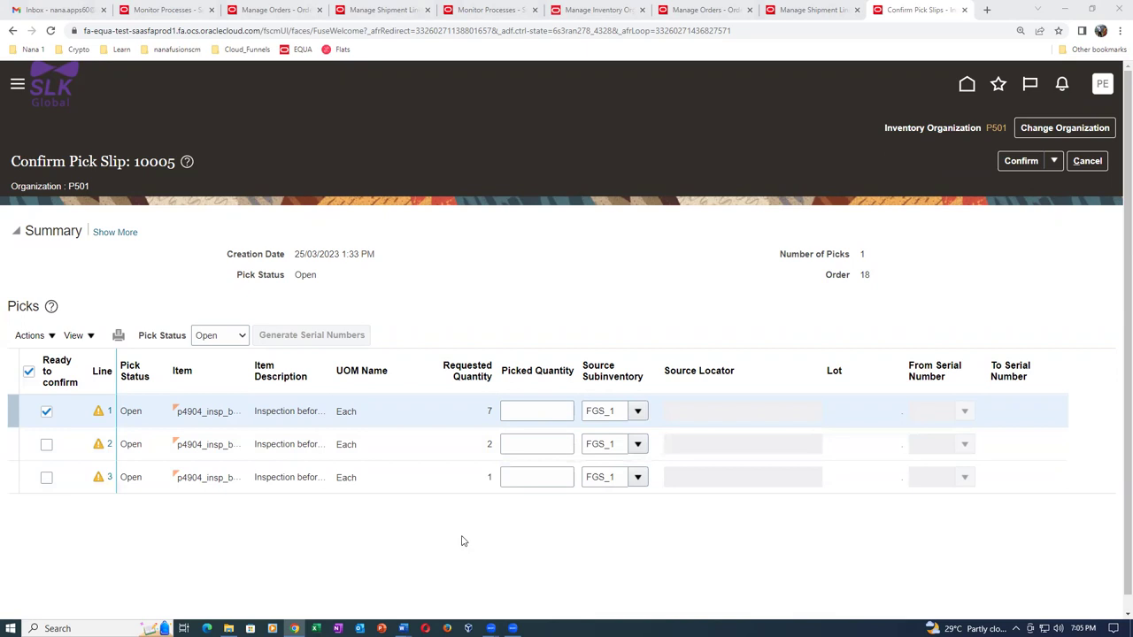
# Set line 3's picked quantity to 1 with serial number Mon_101.
pyautogui.click(509, 477)
pyautogui.write('1')
pyautogui.press('Tab')
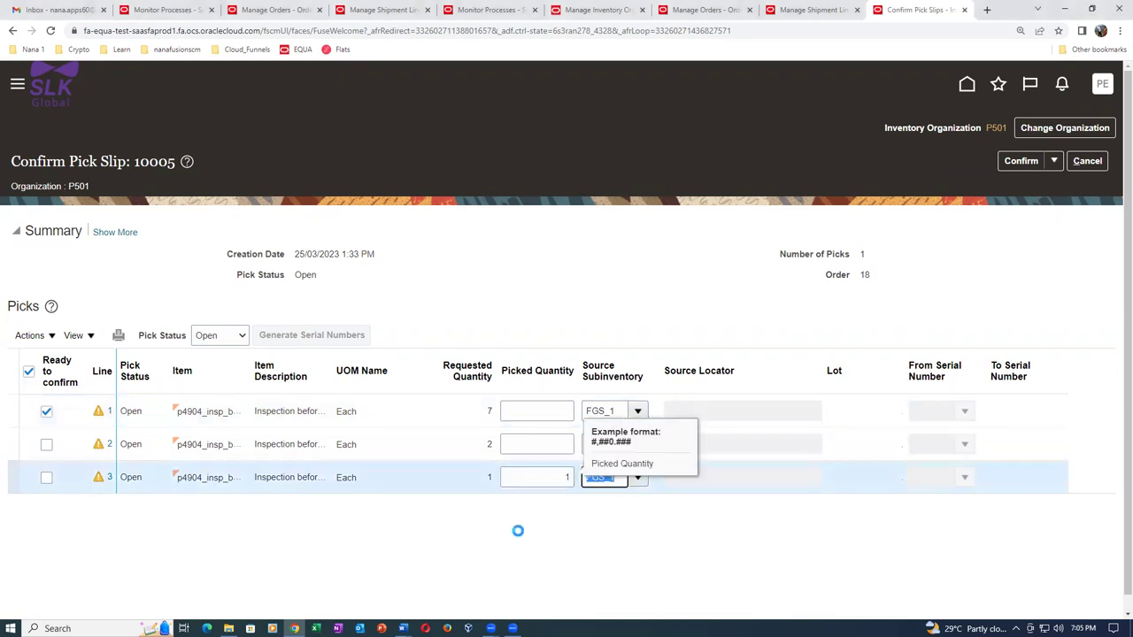
pyautogui.click(965, 477)
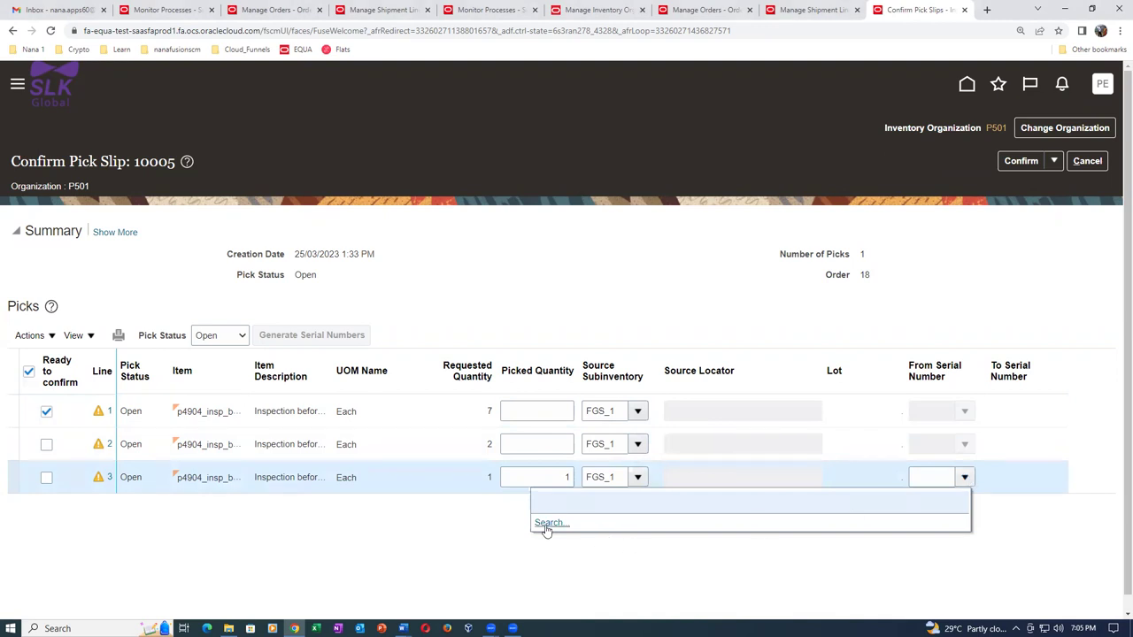
pyautogui.click(546, 524)
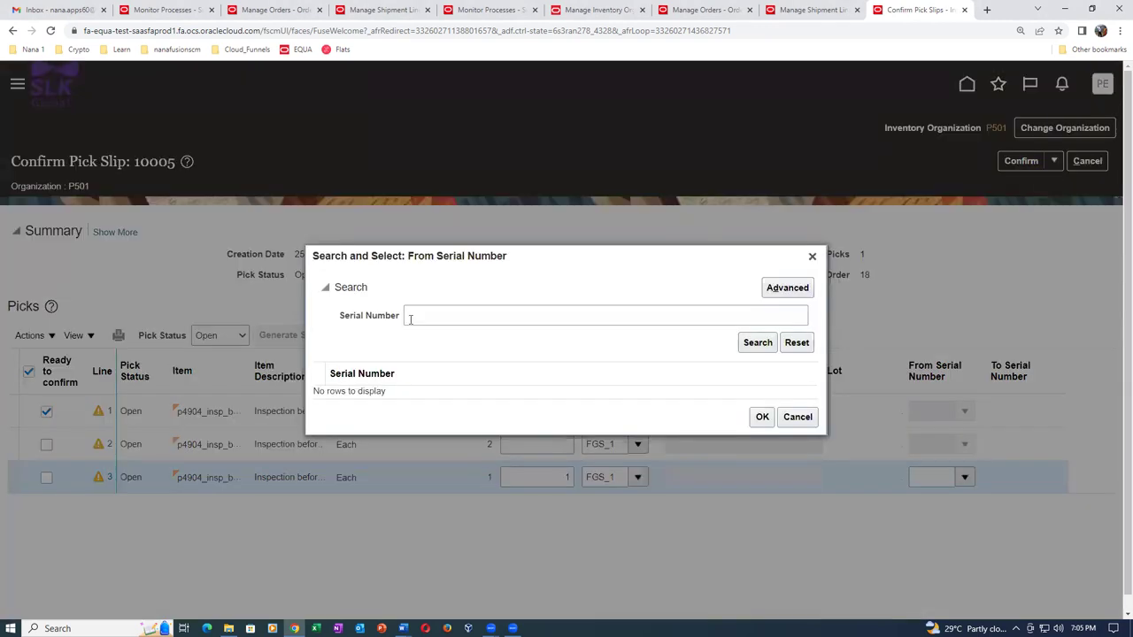
pyautogui.click(760, 343)
pyautogui.click(405, 293)
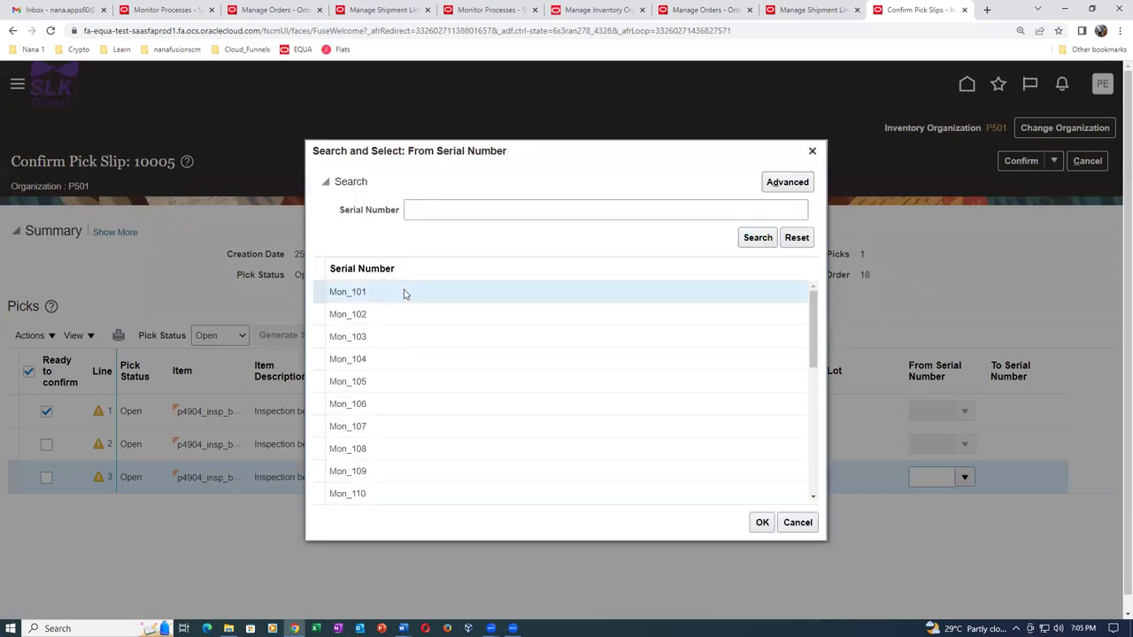
pyautogui.click(761, 522)
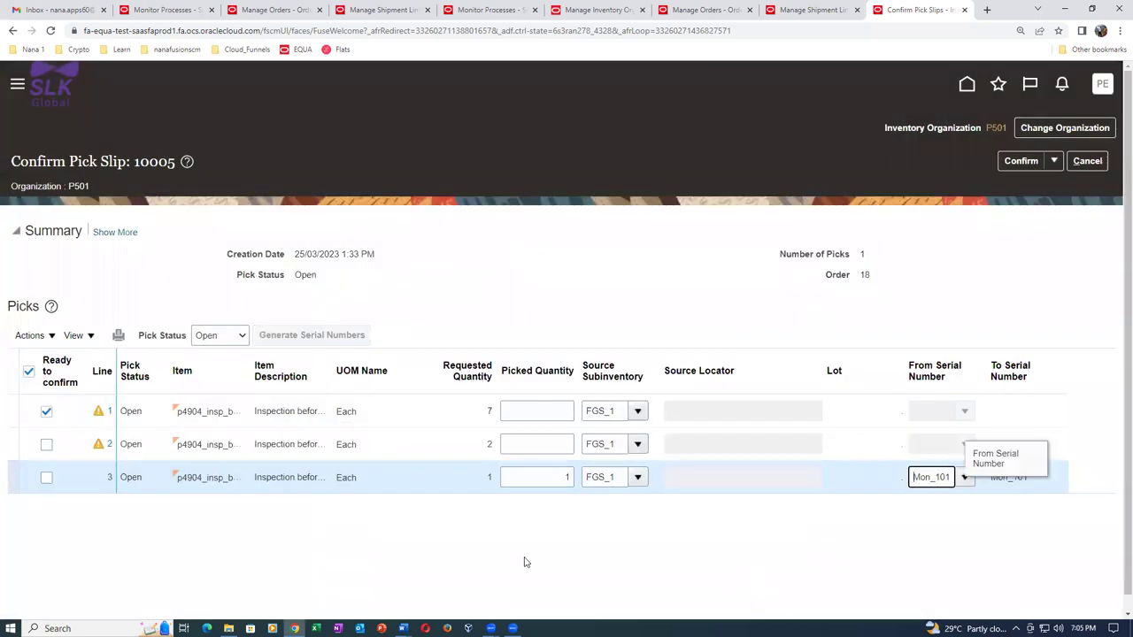
# Set line 2's picked quantity to 2 starting from serial Mon_104.
pyautogui.click(549, 448)
pyautogui.write('2')
pyautogui.press('Tab')
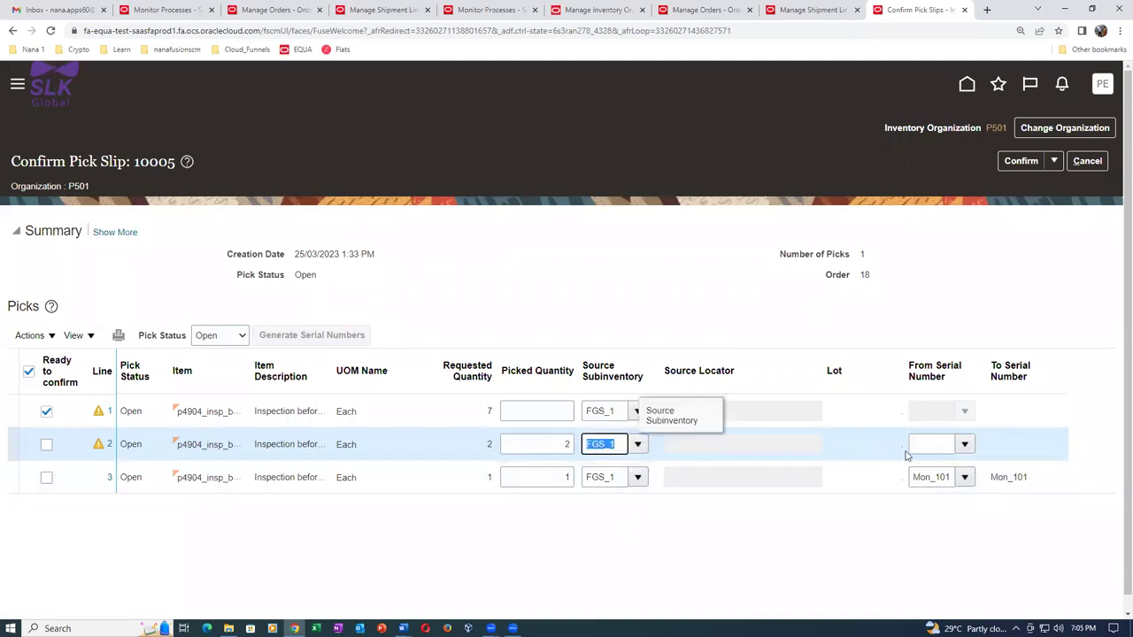
pyautogui.click(965, 444)
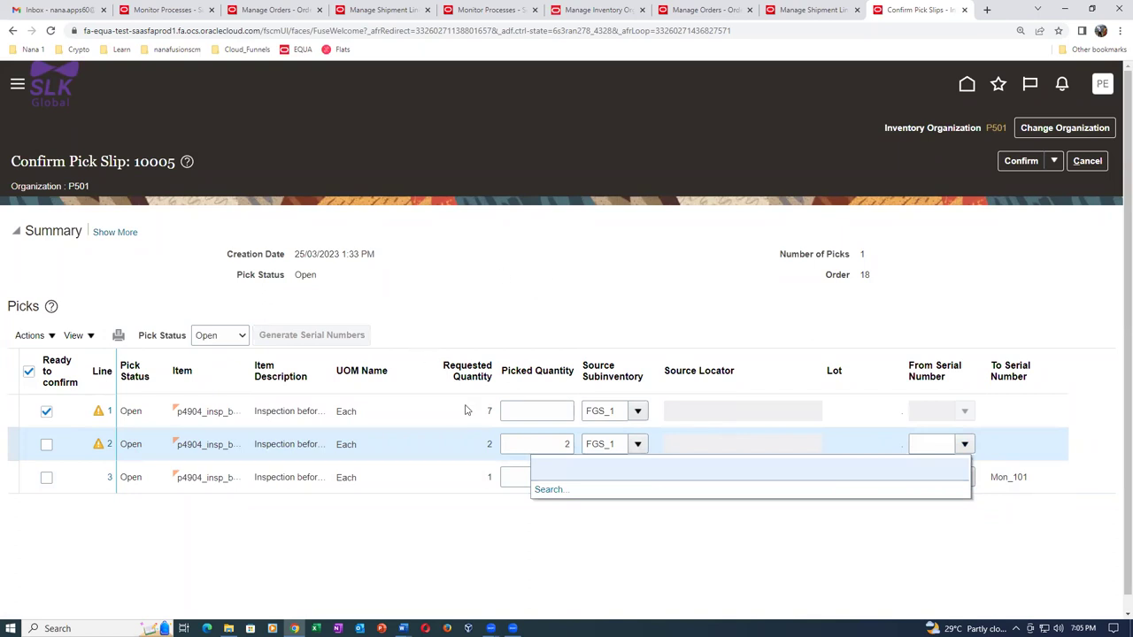
pyautogui.click(546, 492)
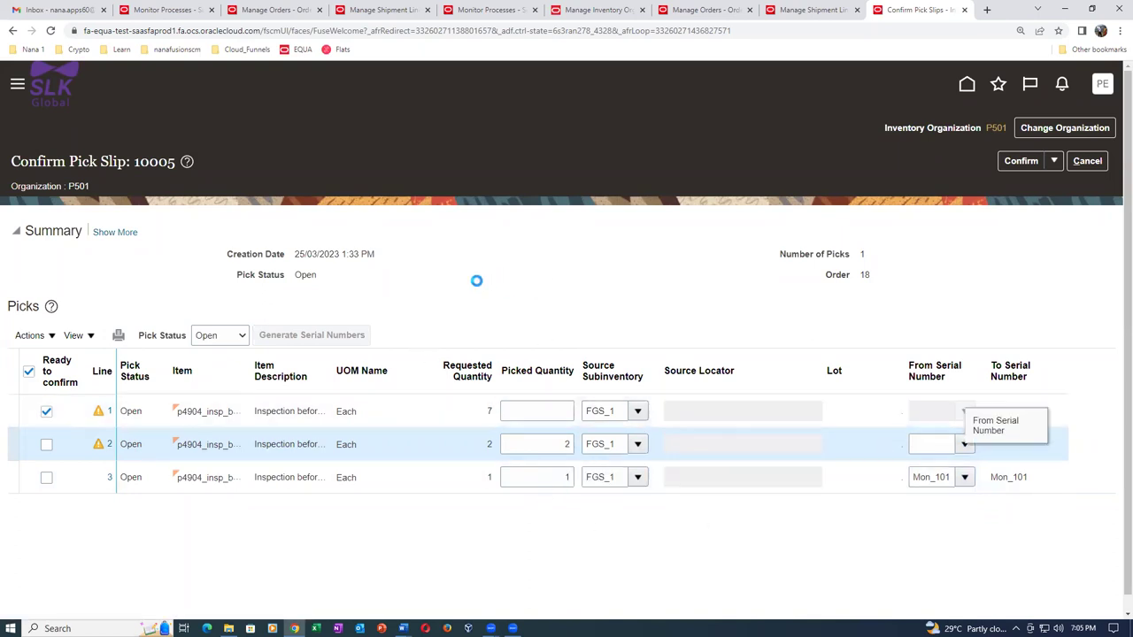
pyautogui.click(758, 348)
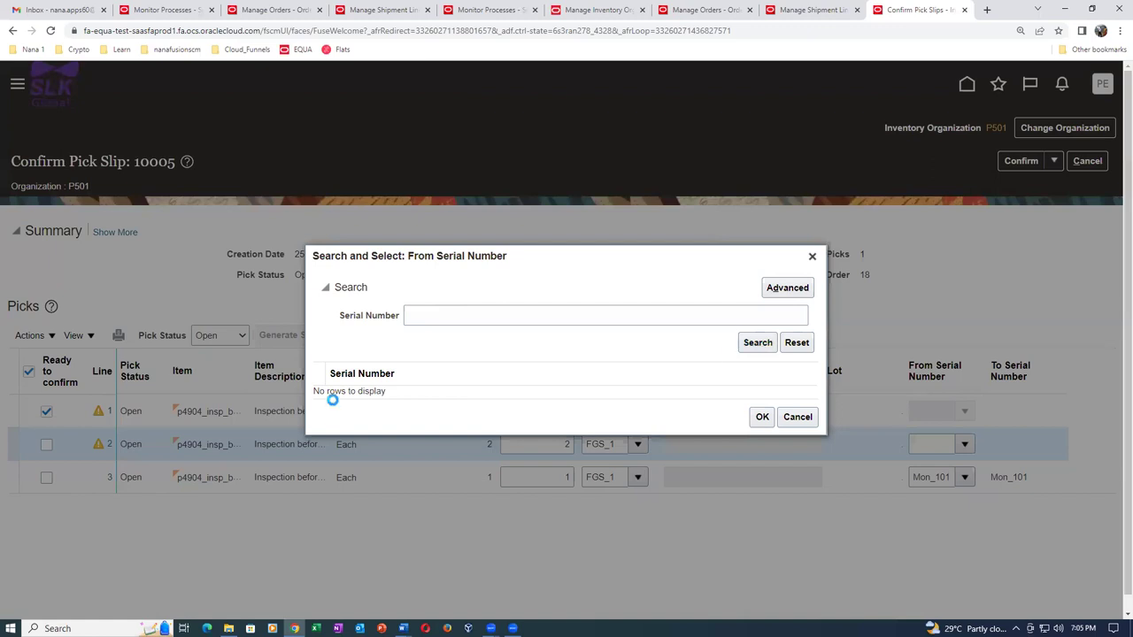
pyautogui.click(319, 336)
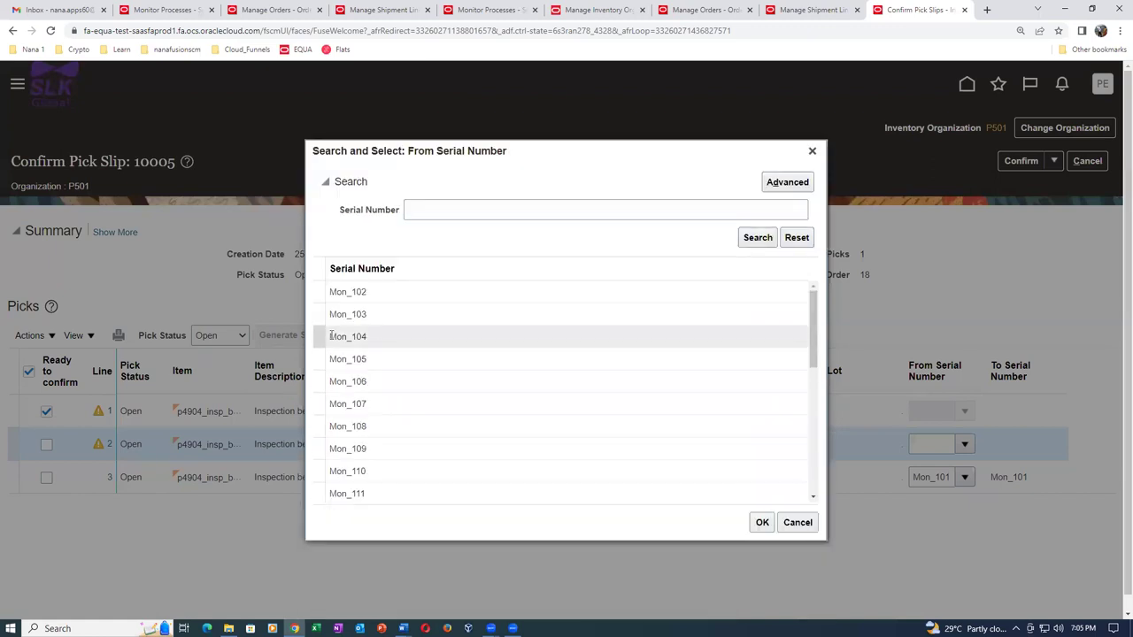
pyautogui.click(762, 523)
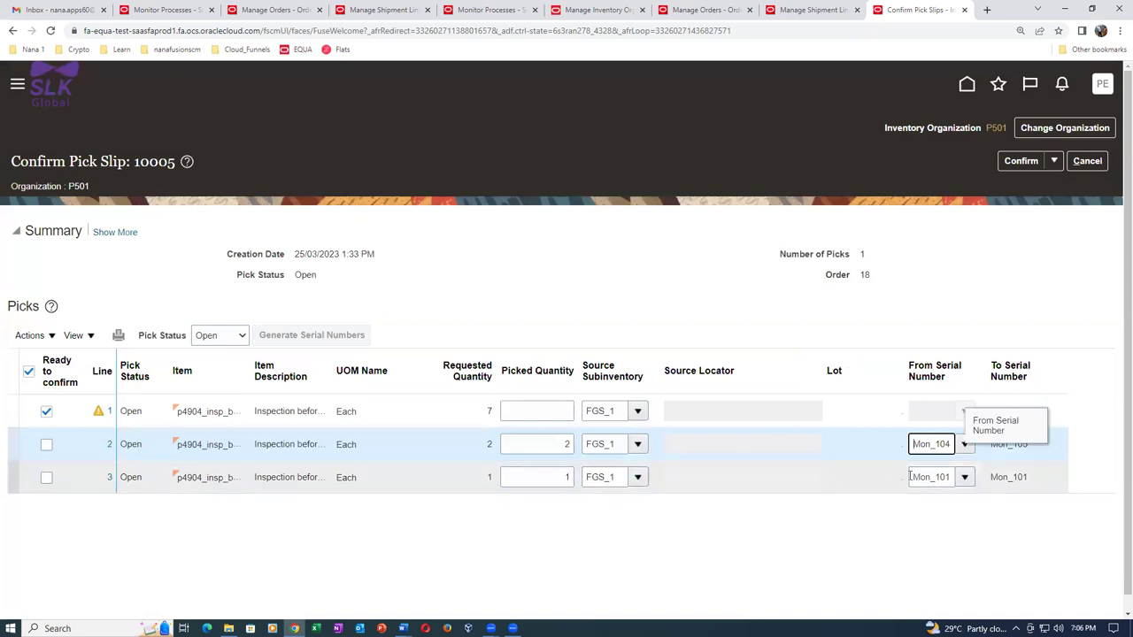
# Set line 1's picked quantity to 7 starting from serial Mon_110.
pyautogui.click(521, 411)
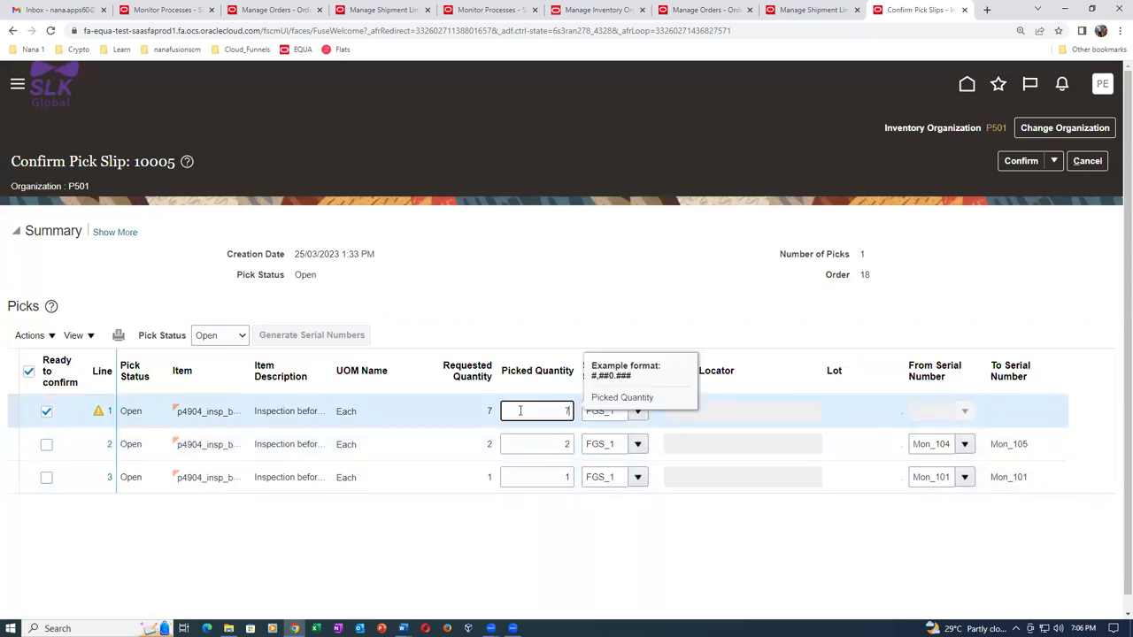
pyautogui.press('Tab')
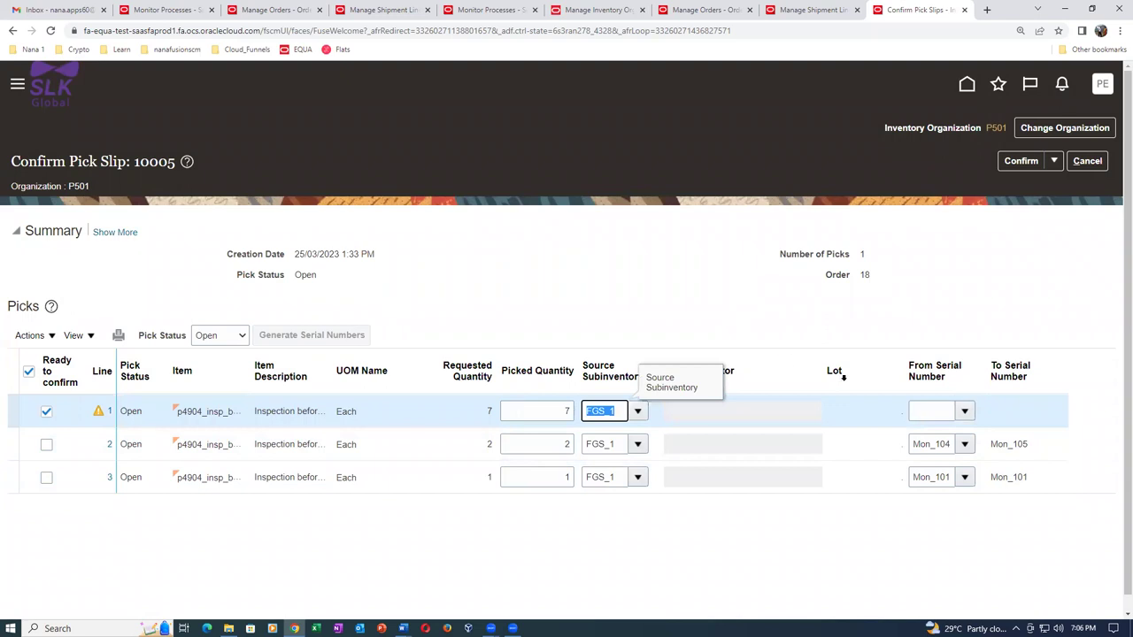
pyautogui.click(965, 412)
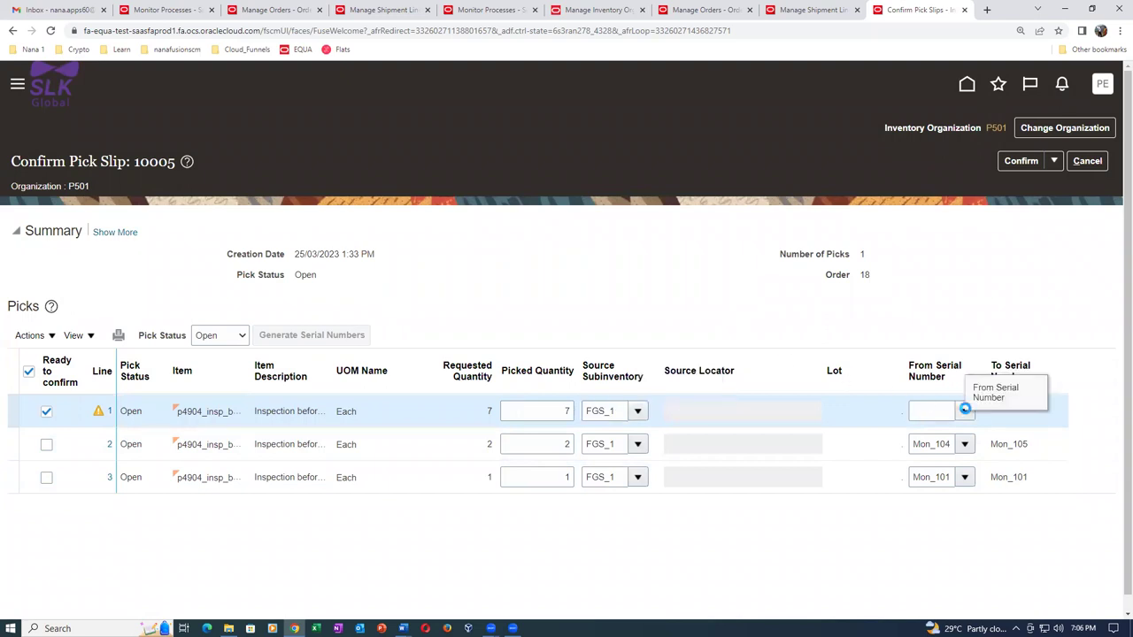
pyautogui.click(551, 457)
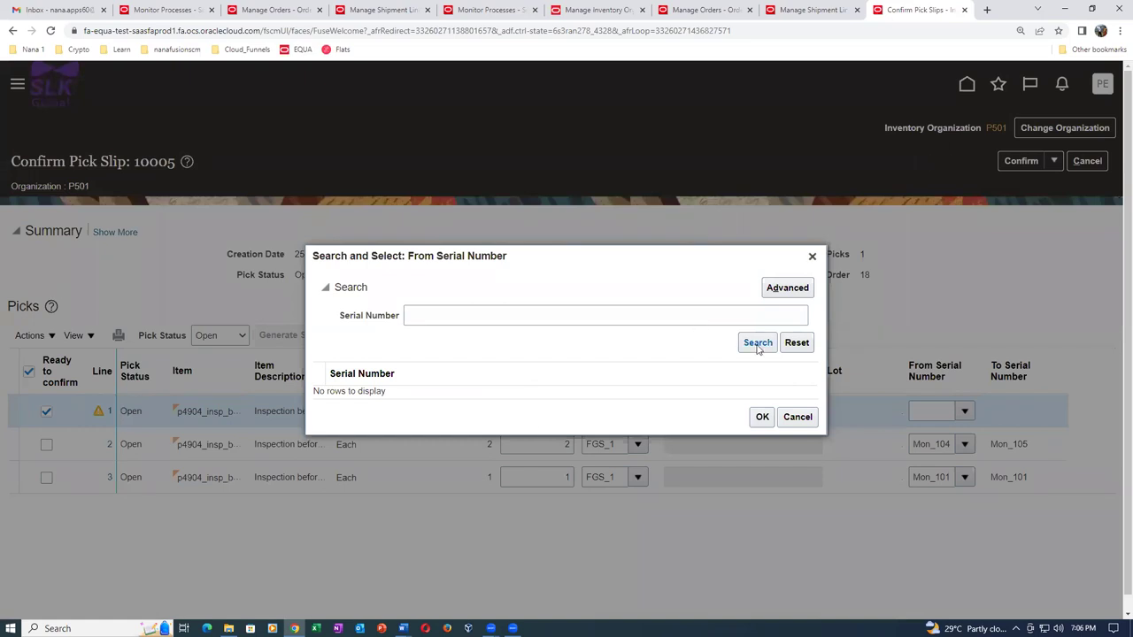
pyautogui.click(757, 345)
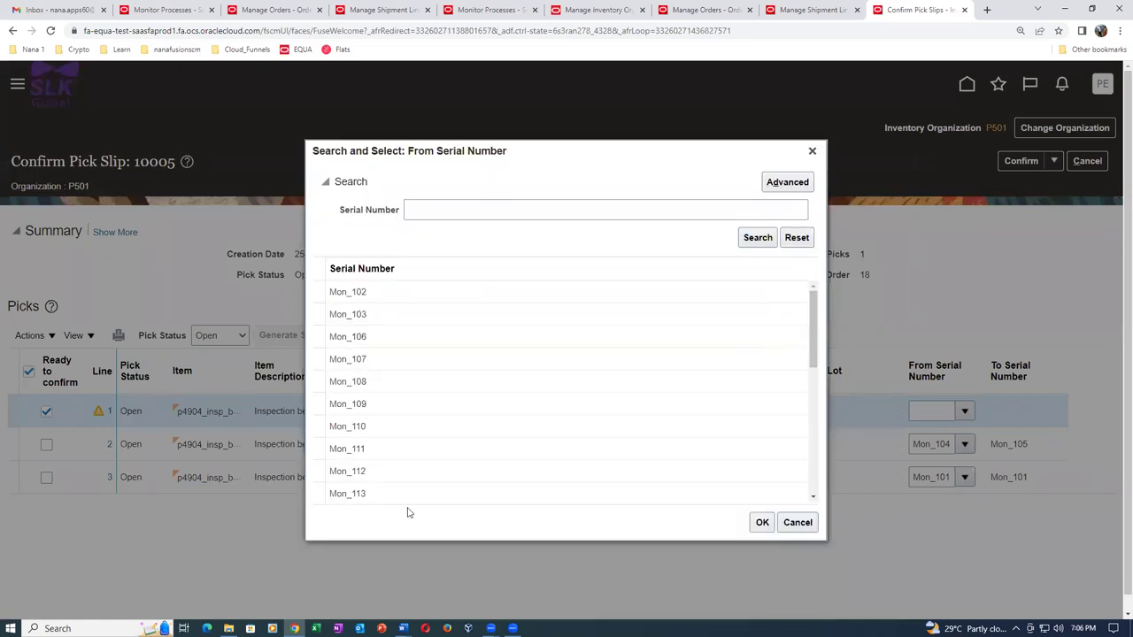
pyautogui.click(341, 426)
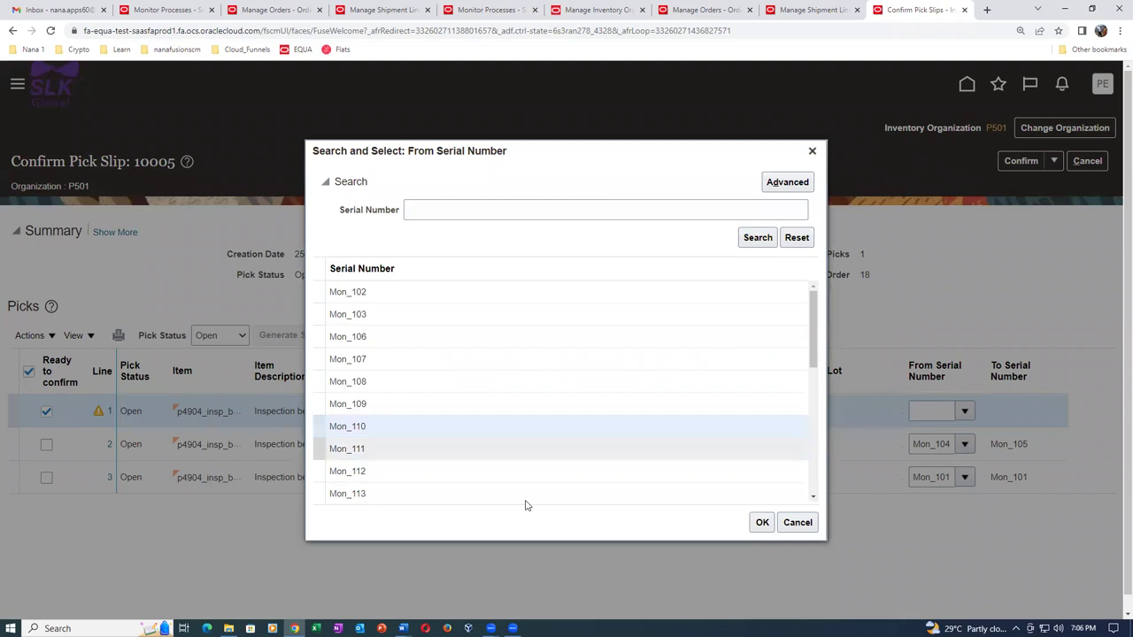
pyautogui.click(763, 522)
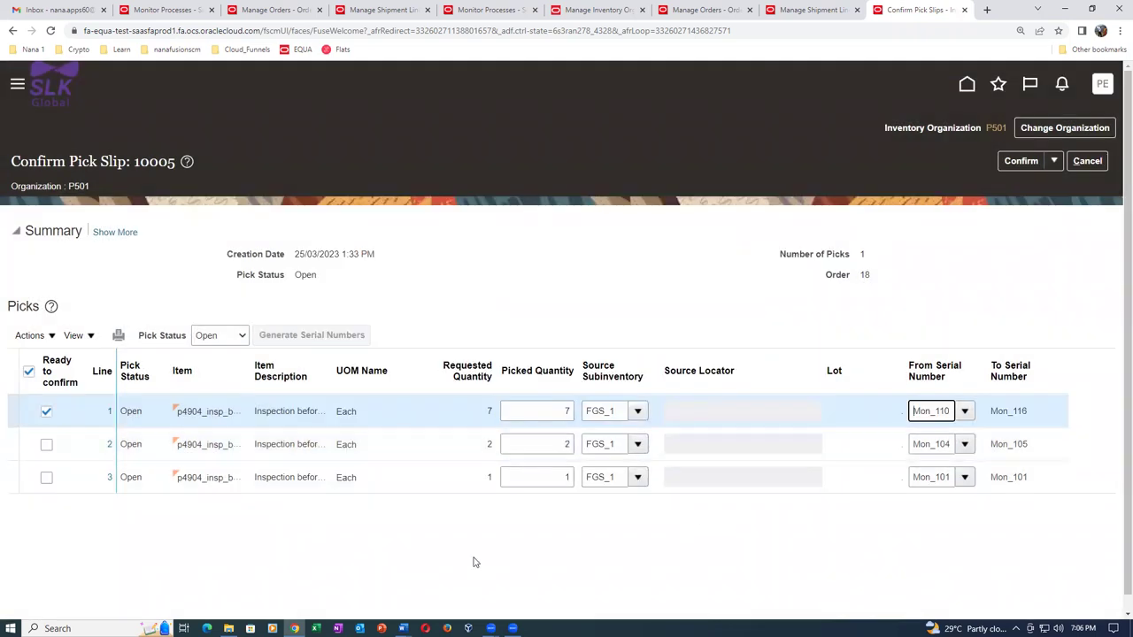
pyautogui.click(622, 550)
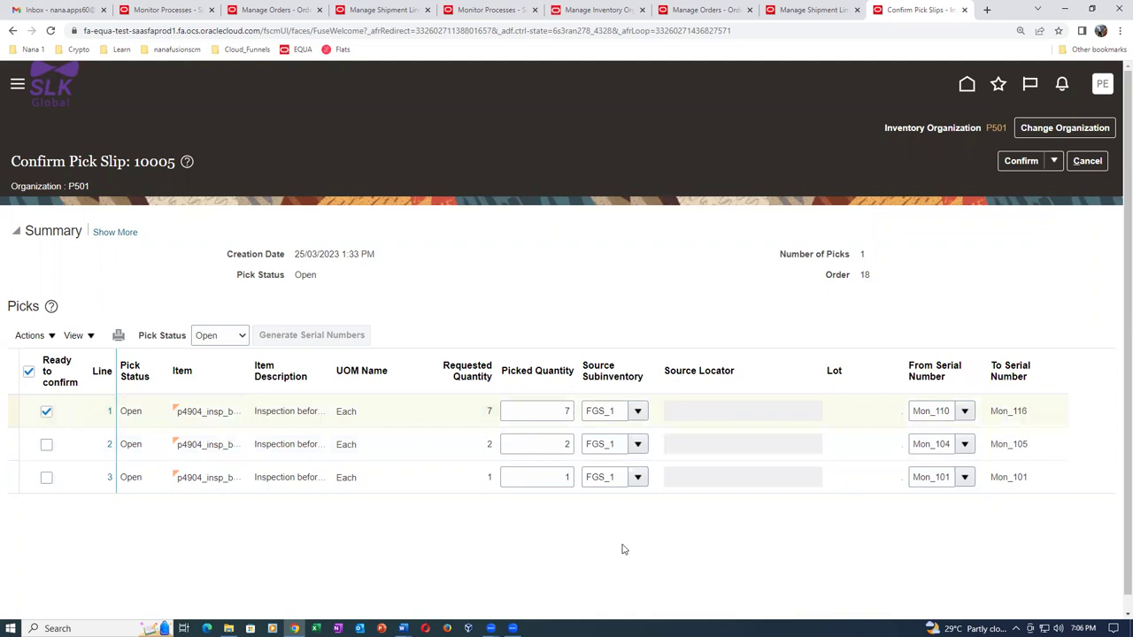
# Toggle the Ready to confirm header checkbox off and on so all three lines are checked.
pyautogui.click(29, 373)
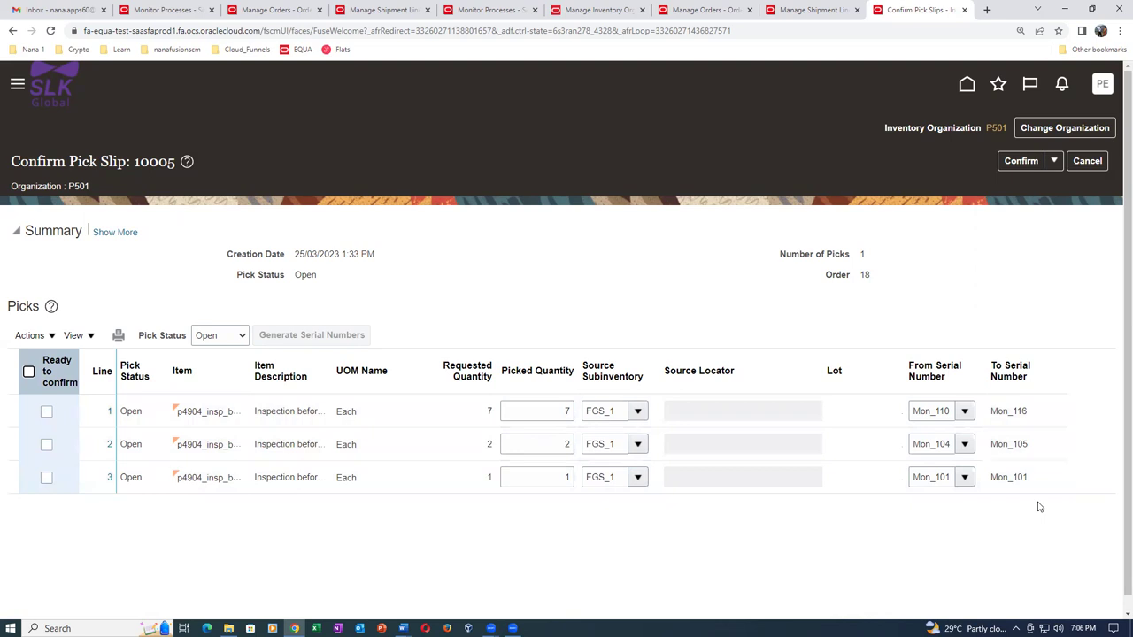
pyautogui.click(30, 373)
pyautogui.hotkey('alt', 'Tab')
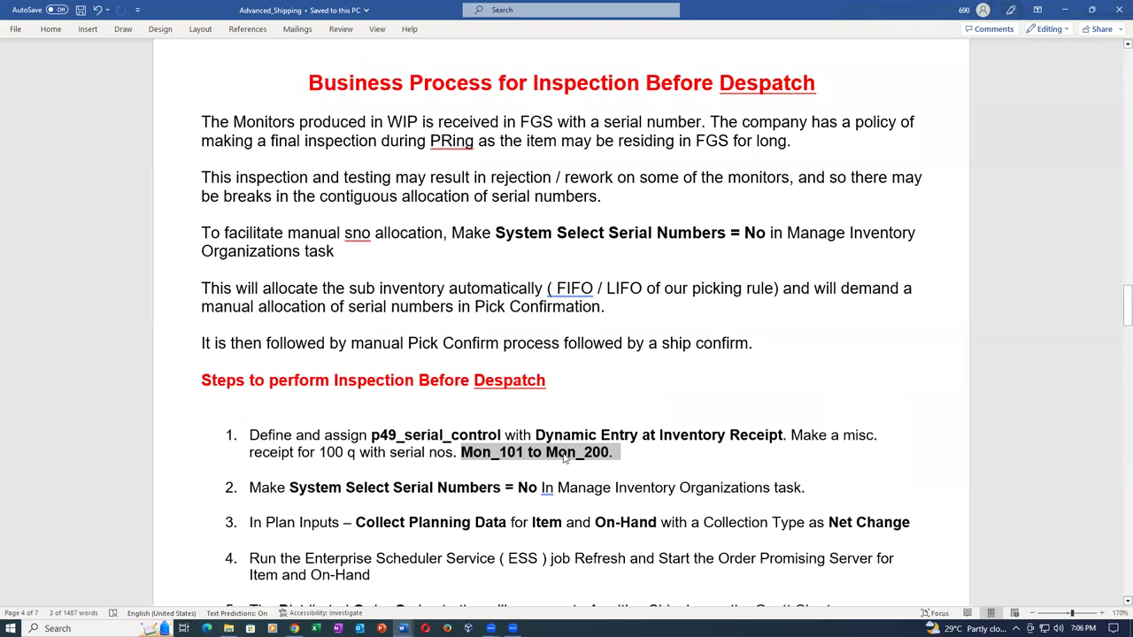
pyautogui.click(462, 453)
pyautogui.moveTo(462, 453); pyautogui.dragTo(610, 453)
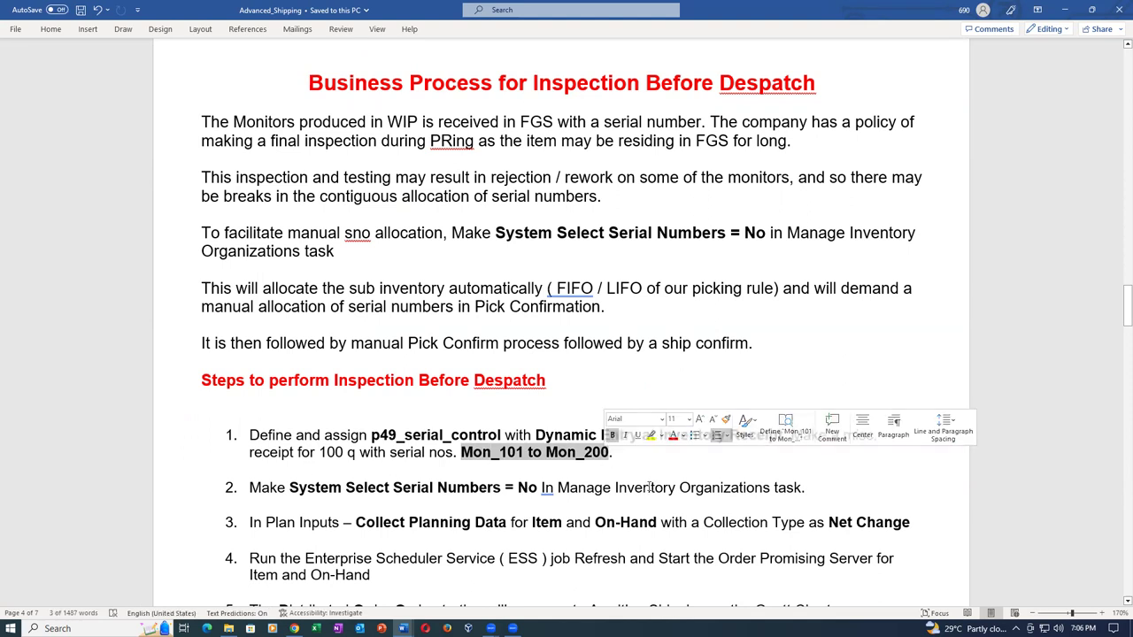
pyautogui.hotkey('alt', 'Tab')
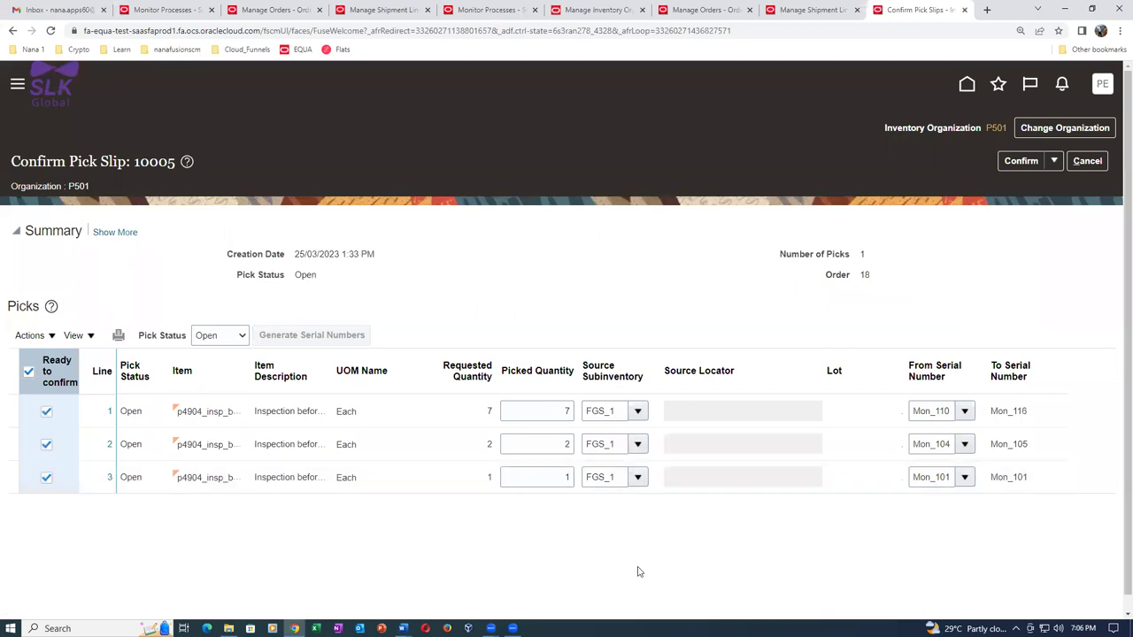
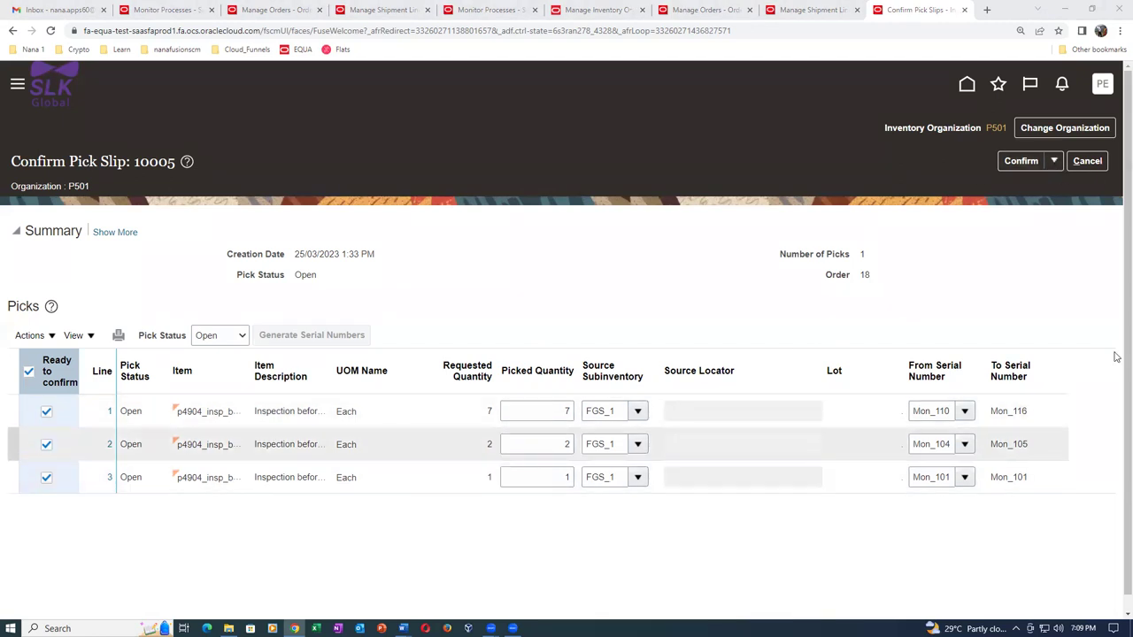
# Confirm the three serial-numbered picks and close the pick slip, then save and close the shipment line.
pyautogui.click(1053, 161)
pyautogui.click(1007, 206)
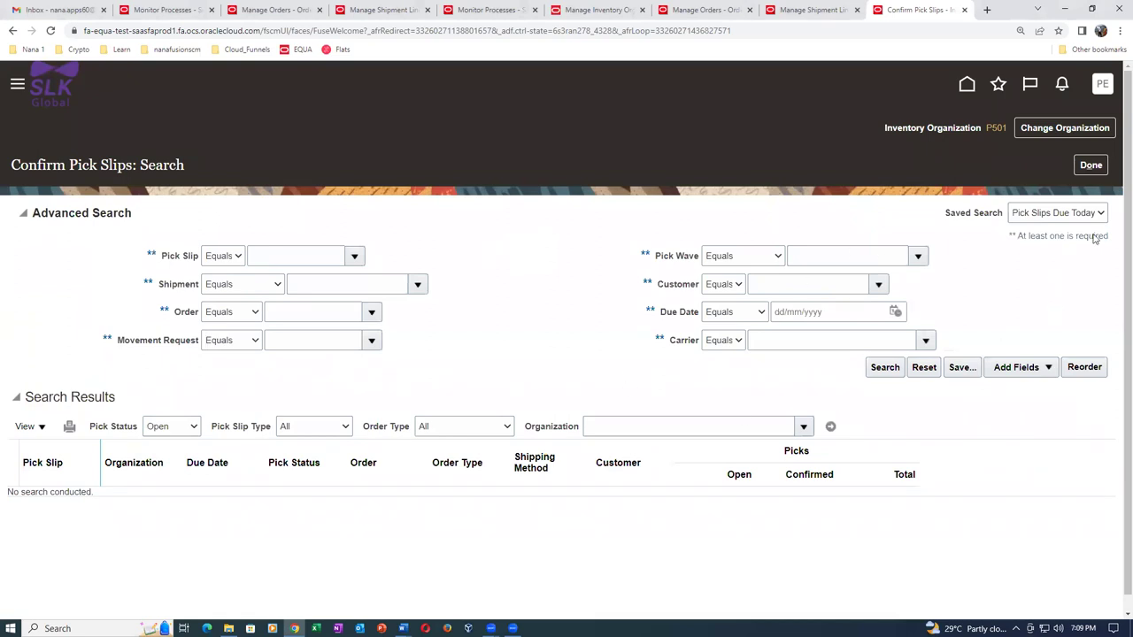
pyautogui.click(808, 9)
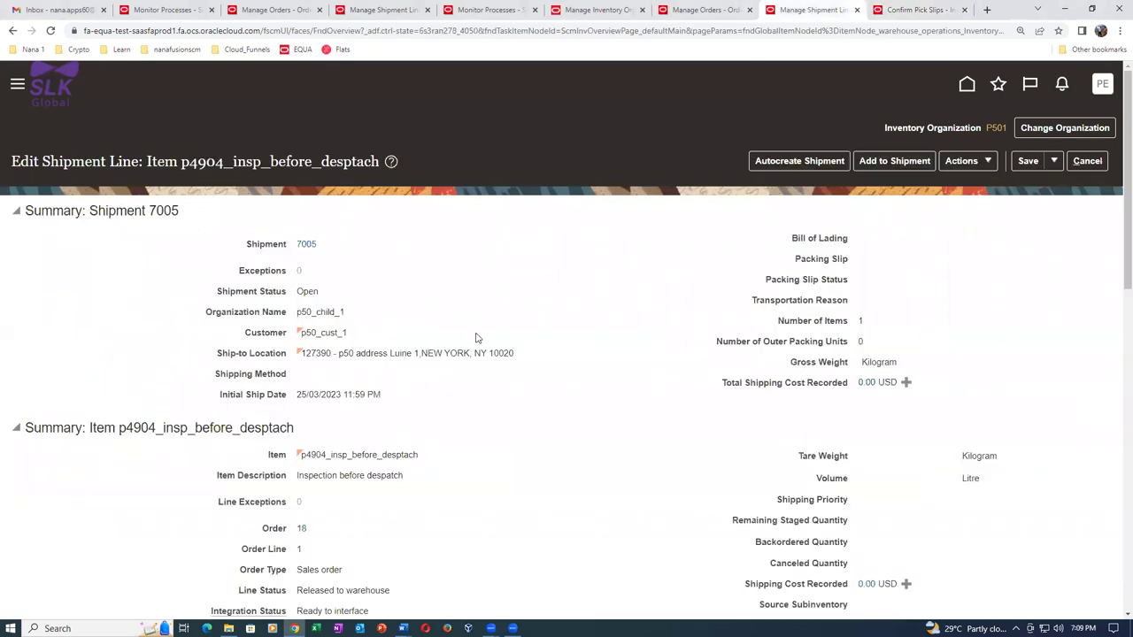
pyautogui.click(1056, 165)
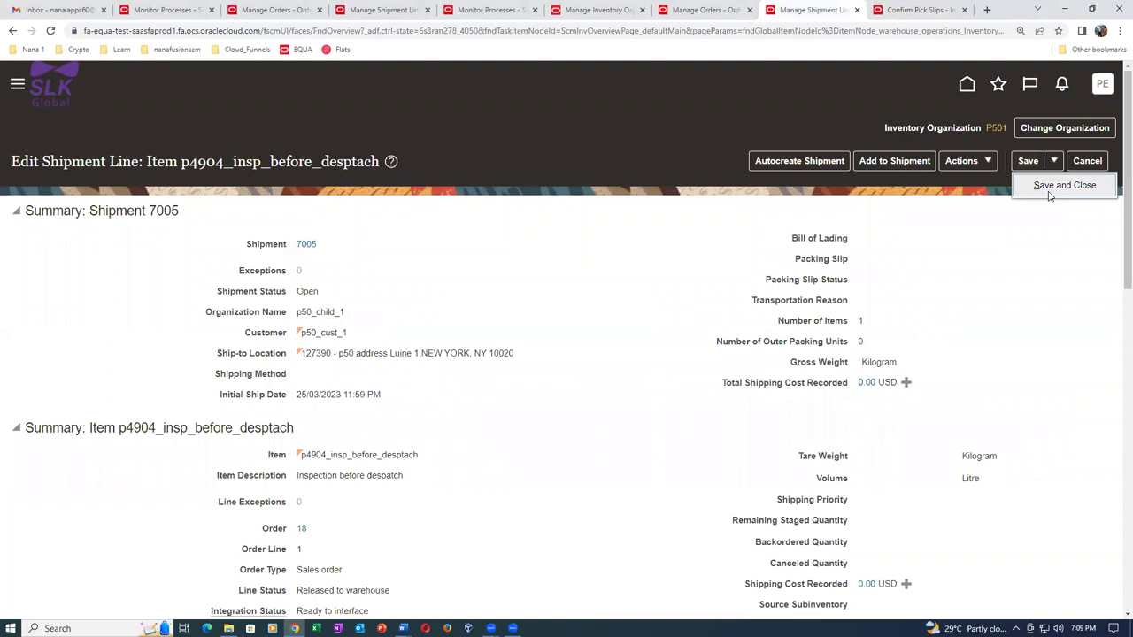
pyautogui.click(1063, 186)
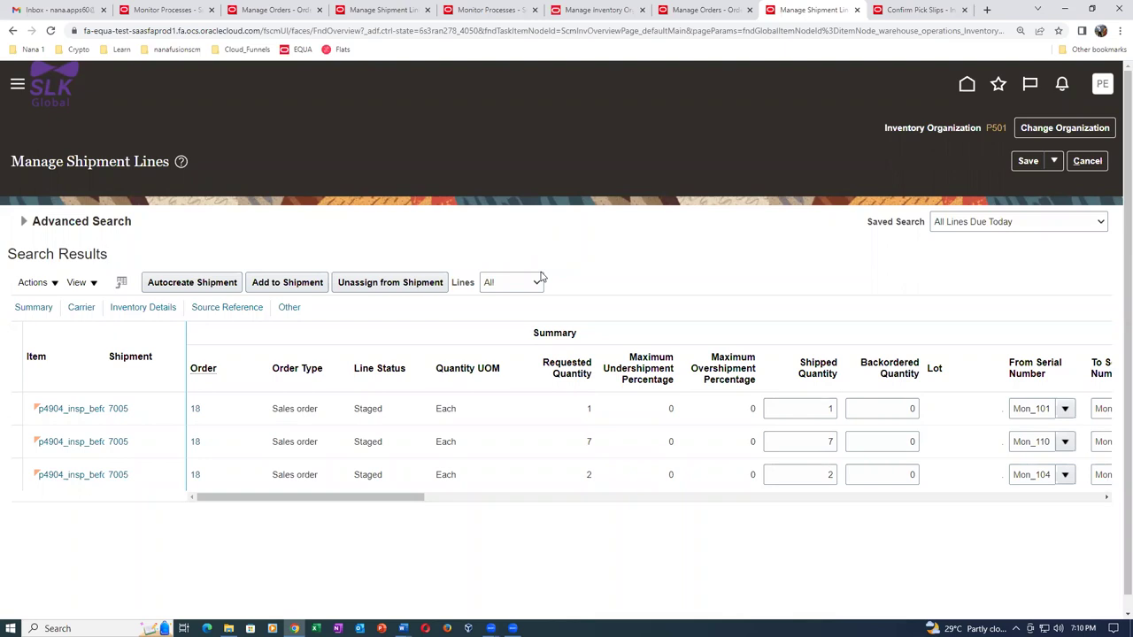
# With all three shipment lines Staged, switch to the Advanced_Shipping Word document.
pyautogui.hotkey('alt', 'Tab')
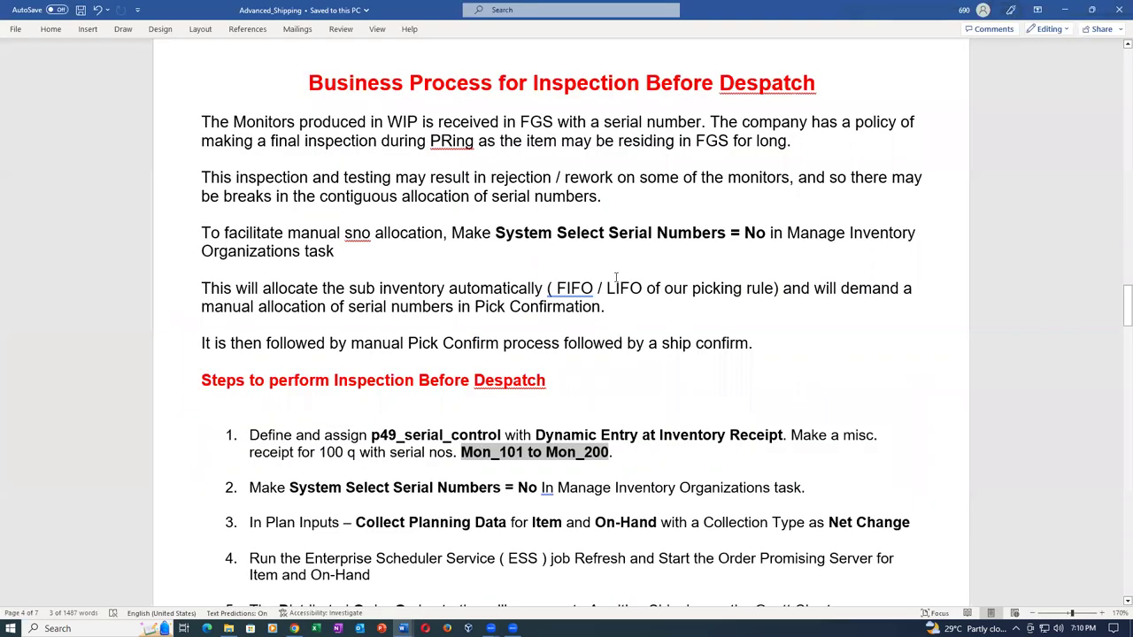
# Scroll to the Two variants during Shipping scenario and highlight the 1000 Q and 1200 Q figures.
pyautogui.click(477, 345)
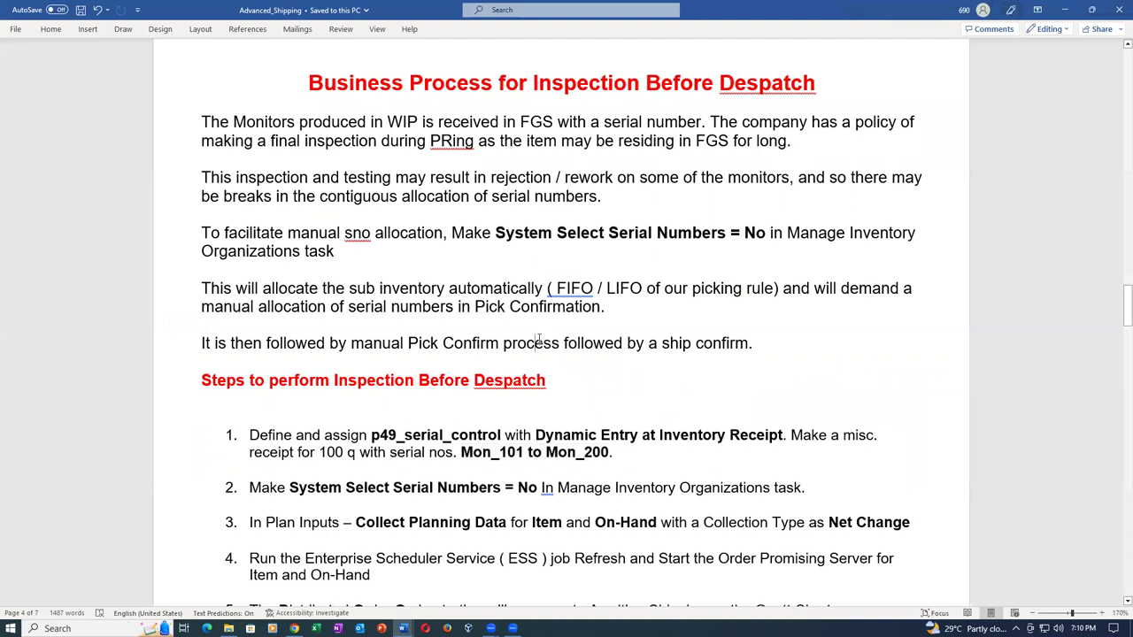
pyautogui.scroll(-10, 591, 348)
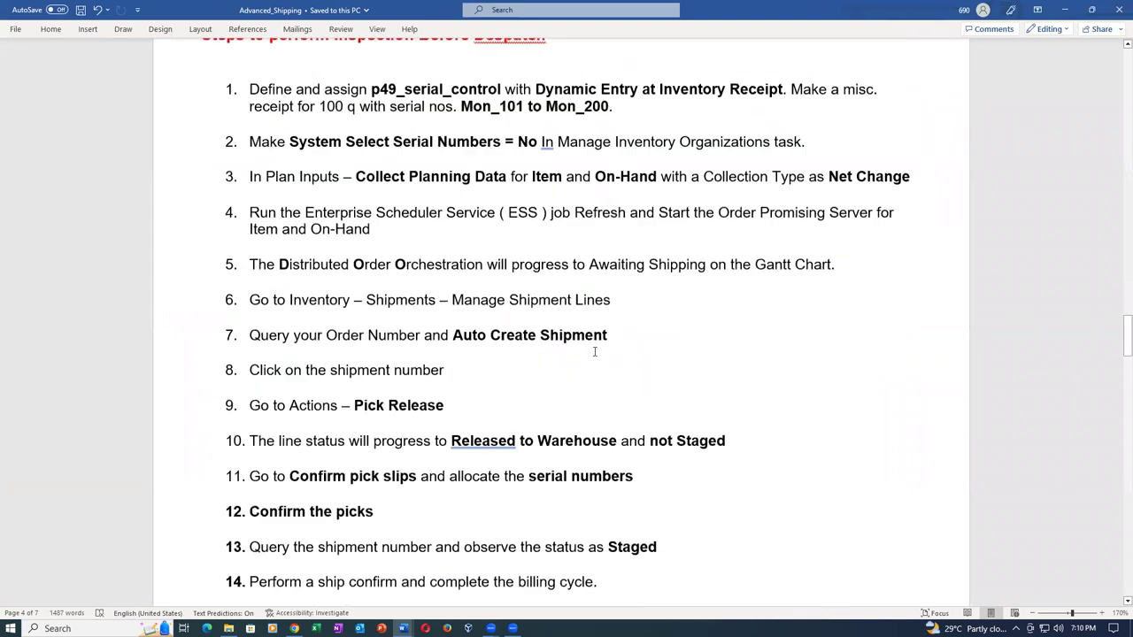
pyautogui.scroll(-3, 593, 351)
pyautogui.moveTo(426, 304); pyautogui.dragTo(721, 305)
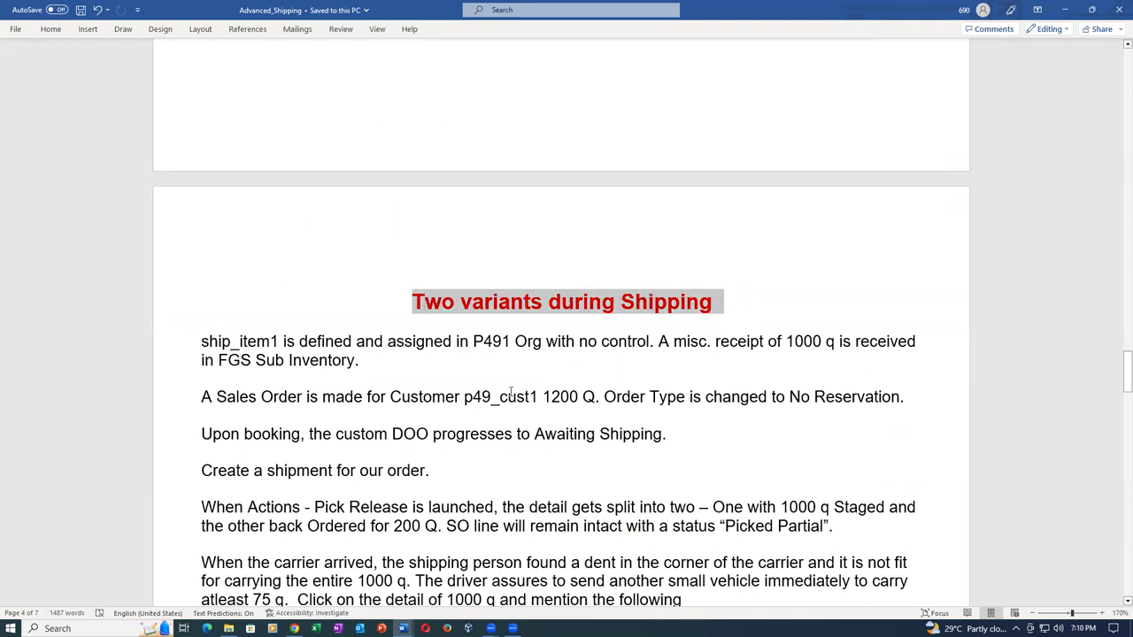
pyautogui.moveTo(769, 341); pyautogui.dragTo(828, 342)
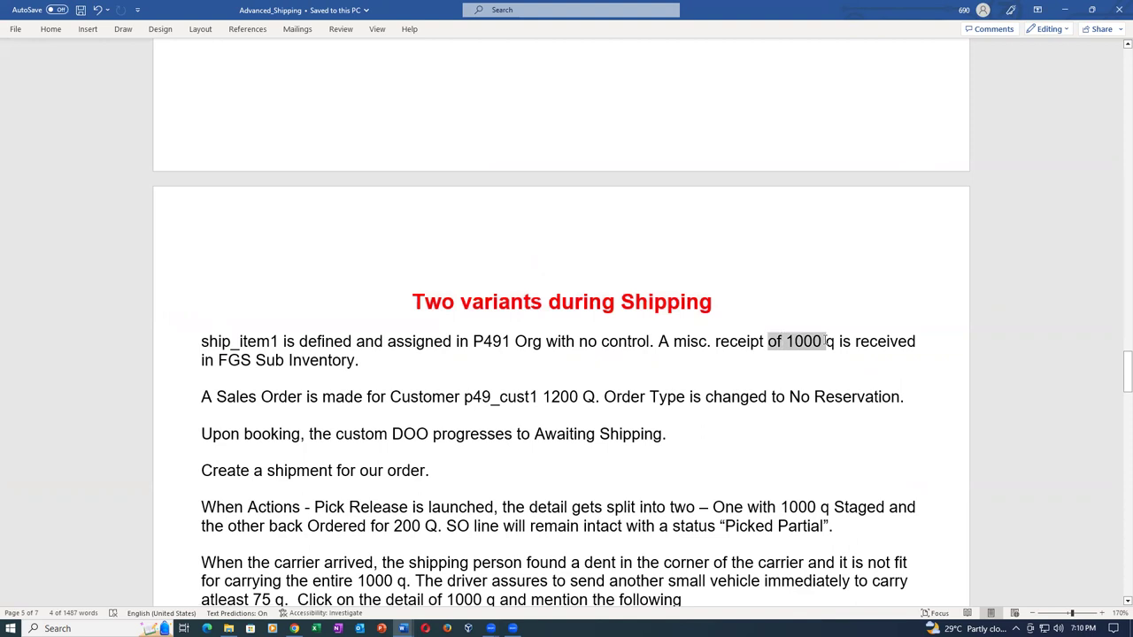
pyautogui.moveTo(541, 396); pyautogui.dragTo(599, 395)
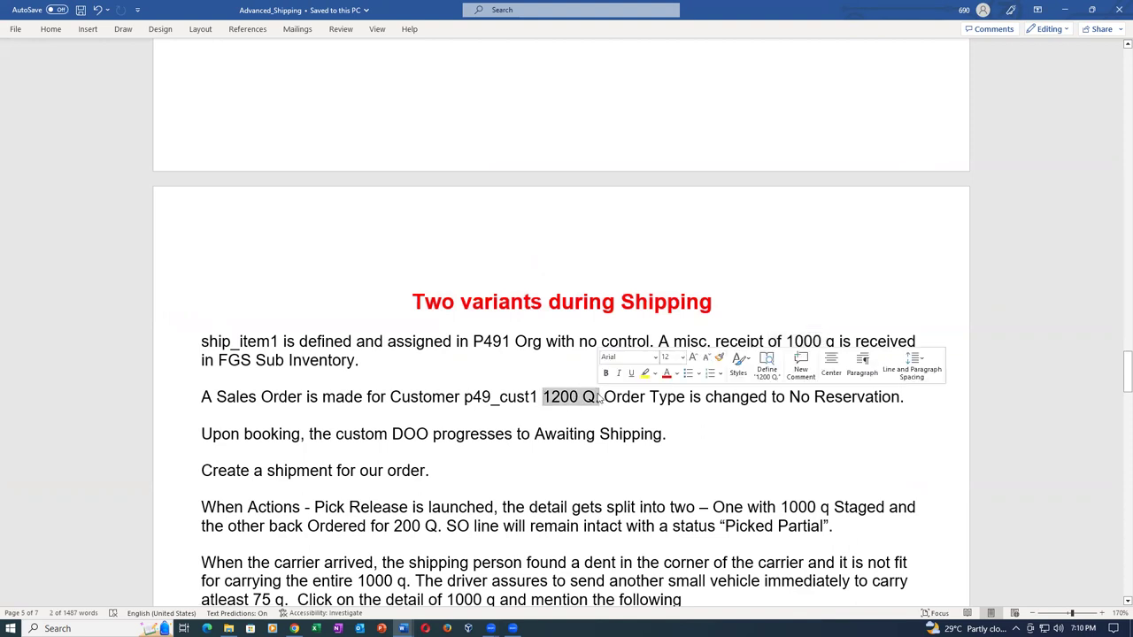
# Return to Oracle in the browser and close the Confirm Pick Slips page.
pyautogui.hotkey('alt', 'Tab')
pyautogui.click(944, 12)
pyautogui.click(964, 10)
# Close Manage Shipment Lines, leave the current order, and start a new sales order.
pyautogui.click(964, 9)
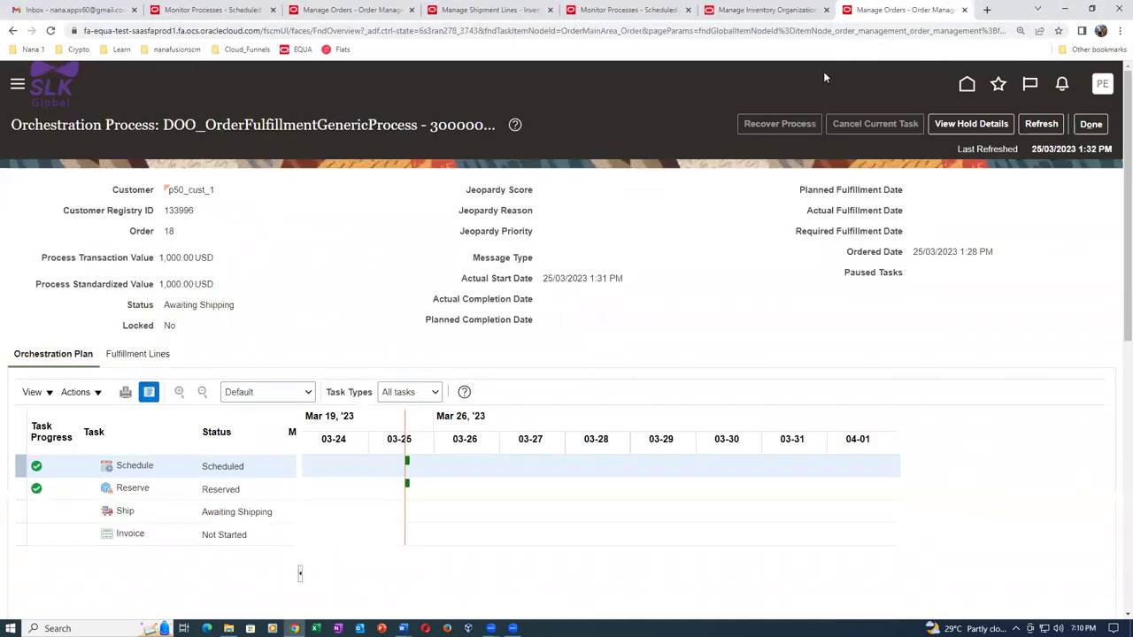
pyautogui.click(1091, 124)
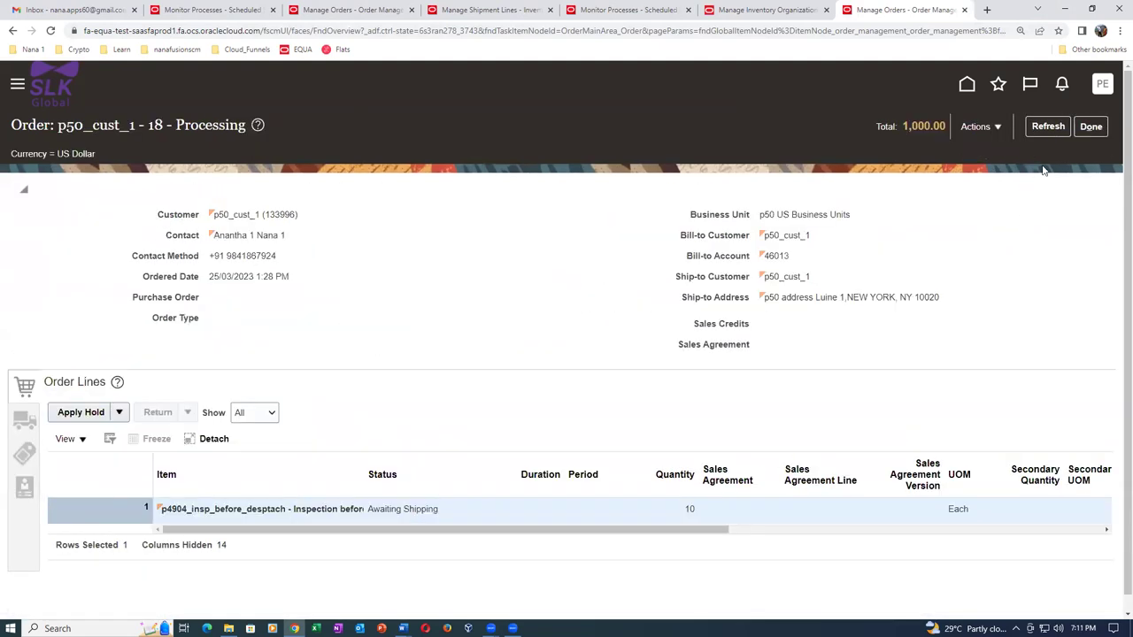
pyautogui.click(1090, 126)
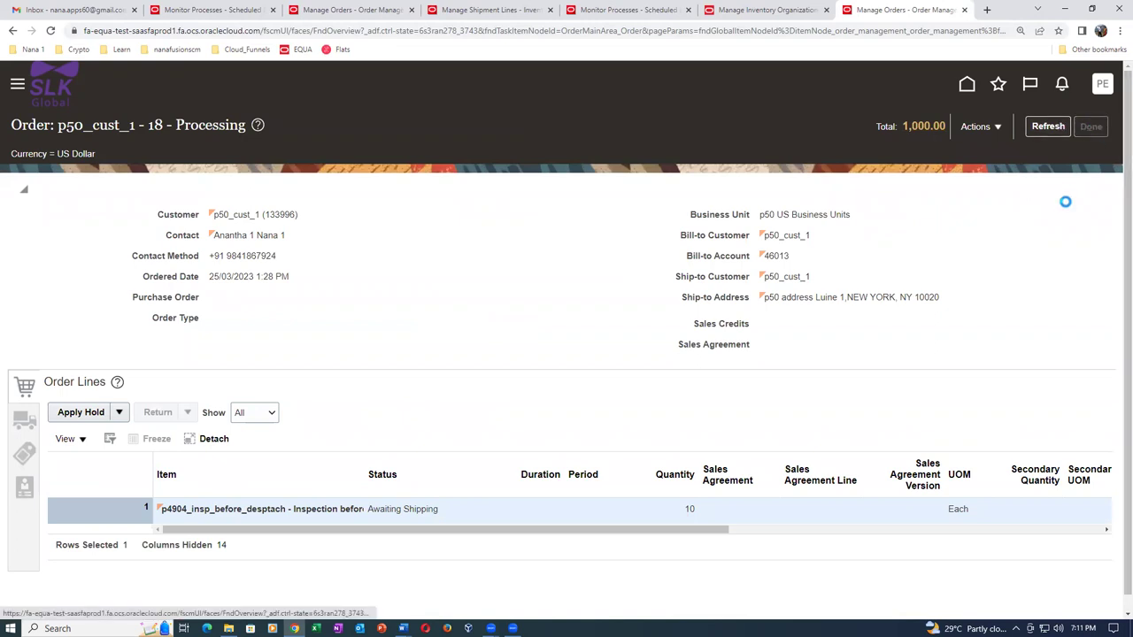
pyautogui.click(1080, 134)
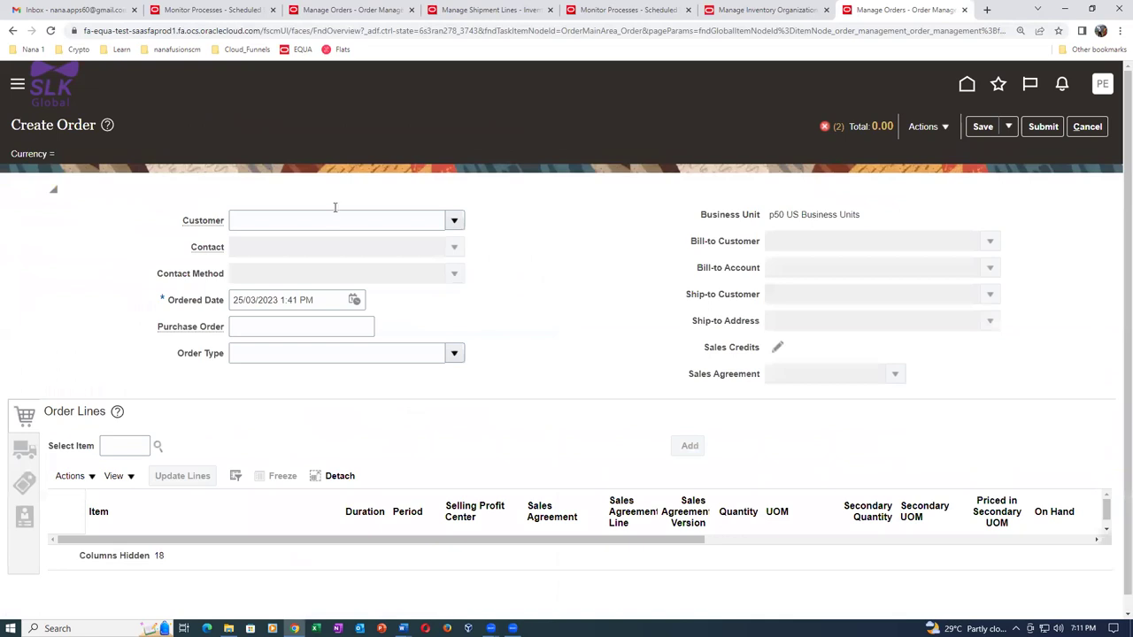
# Set the order's customer to p50_cust_1.
pyautogui.click(330, 218)
pyautogui.write('P50')
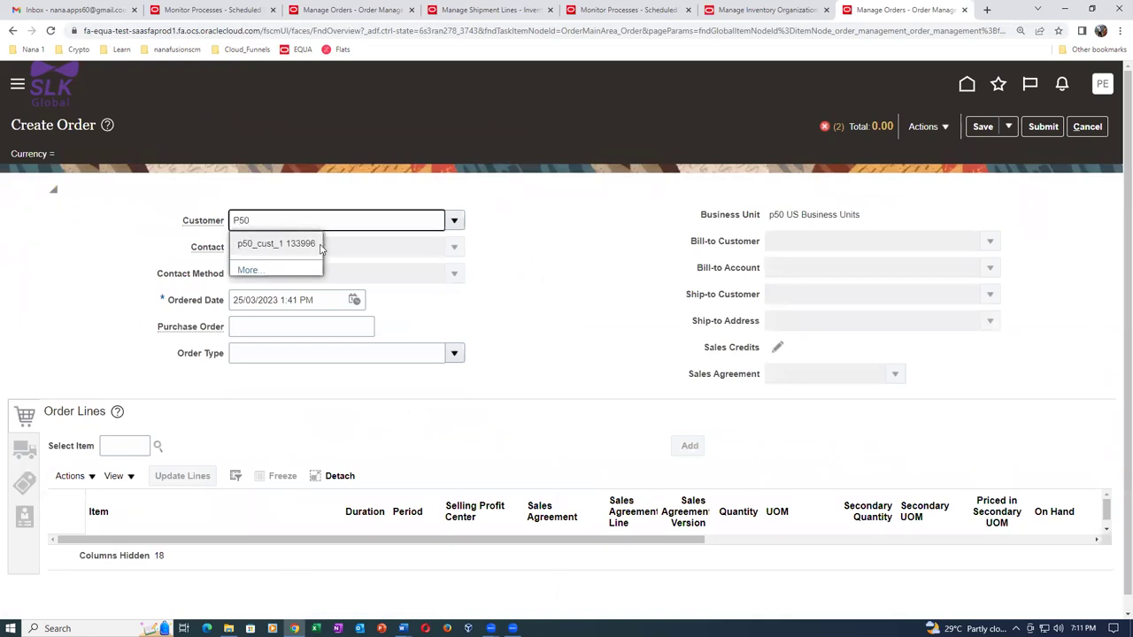
pyautogui.click(321, 243)
# Add a line of item p4905_two_variants with quantity 1200 Each.
pyautogui.click(133, 447)
pyautogui.write('P49')
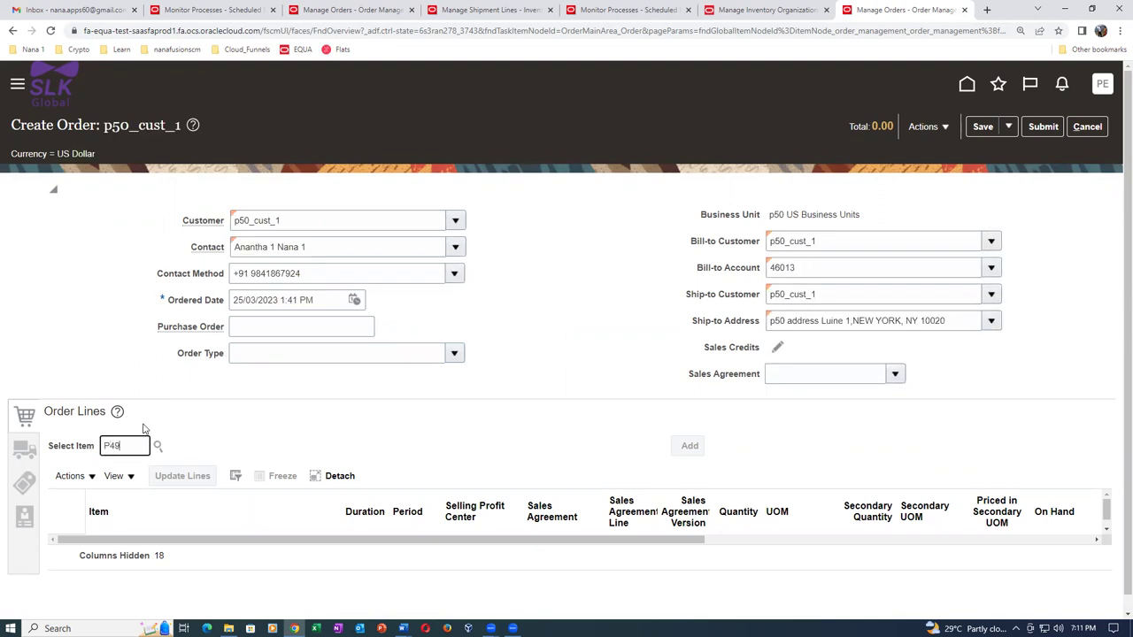
pyautogui.write('05')
pyautogui.press('Tab')
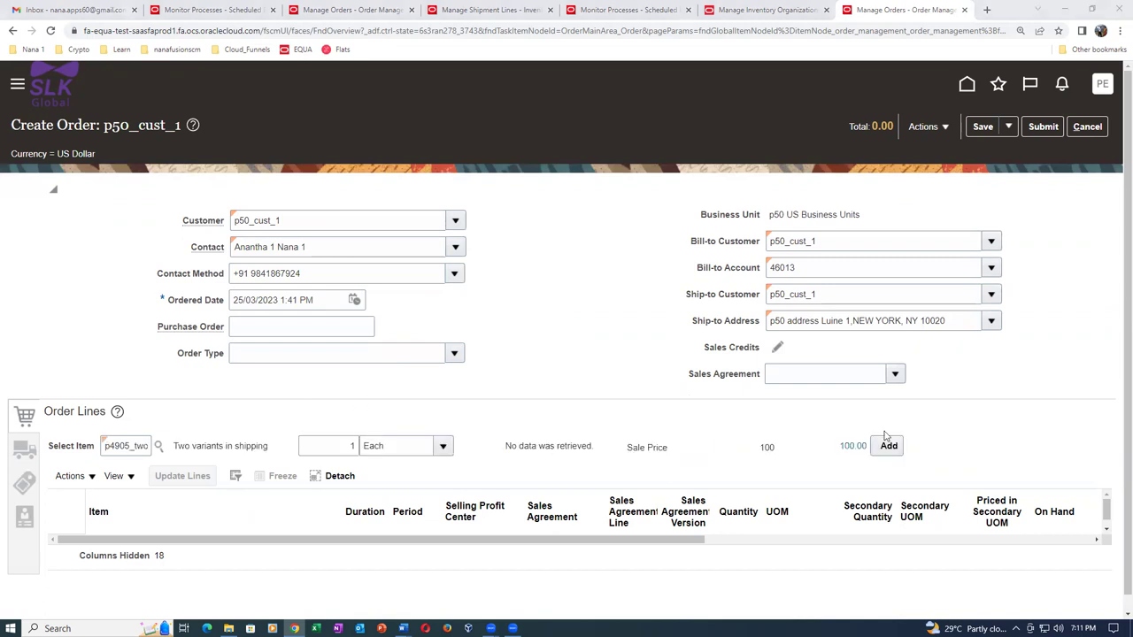
pyautogui.click(352, 446)
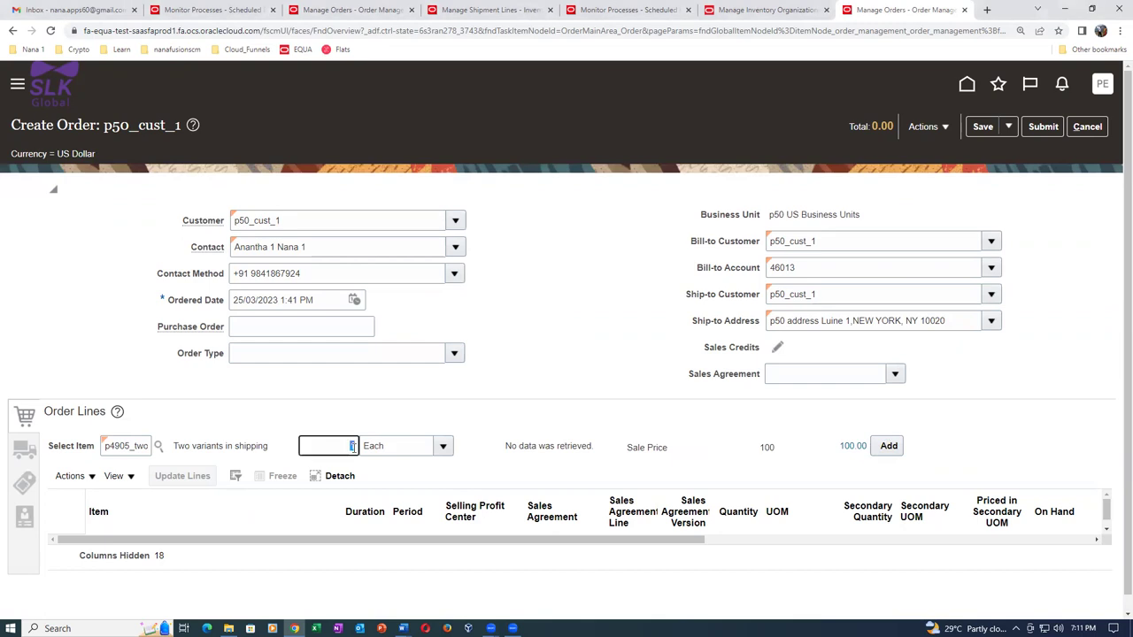
pyautogui.write('1200')
pyautogui.press('Tab')
pyautogui.click(888, 446)
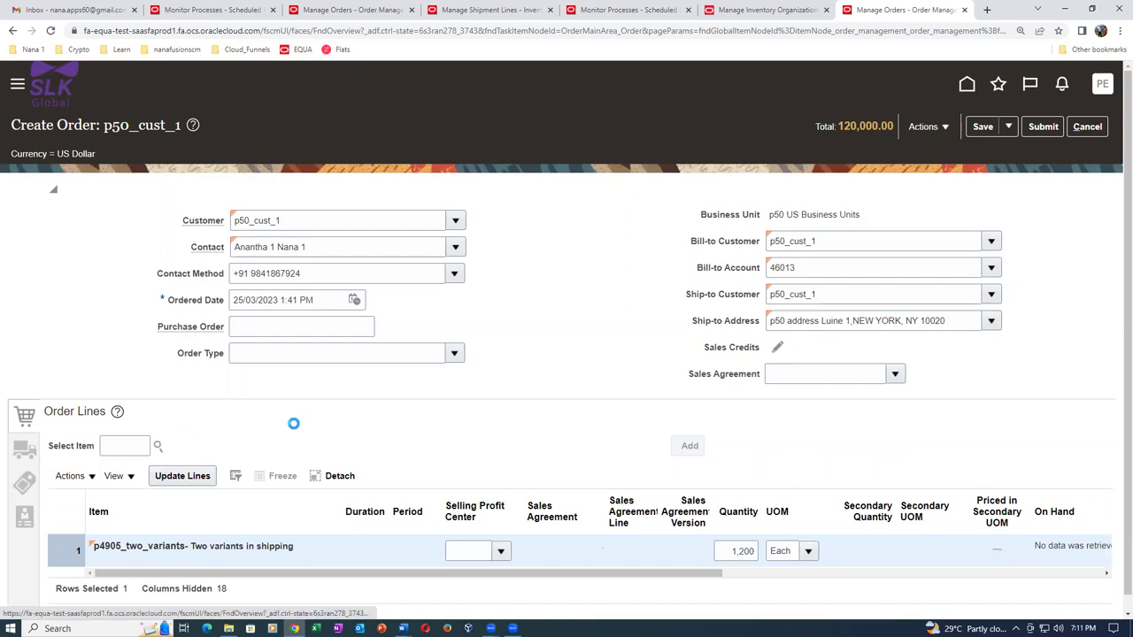
pyautogui.scroll(-3, 325, 423)
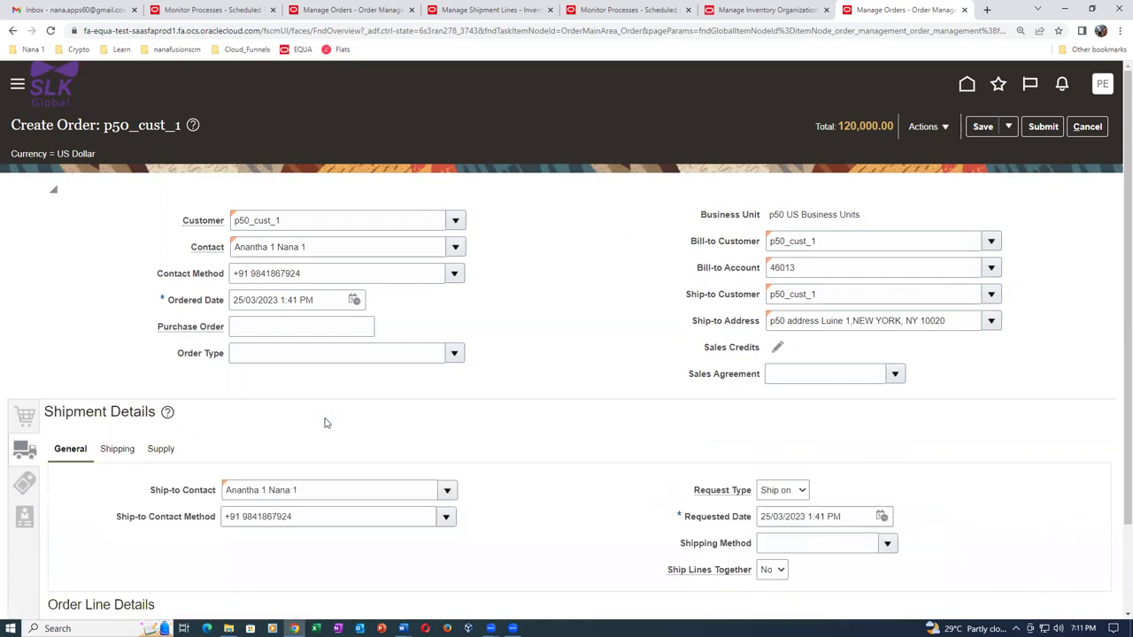
# Set the shipment's supply warehouse to P501 - p50_child_1.
pyautogui.click(152, 453)
pyautogui.click(292, 492)
pyautogui.write('P50')
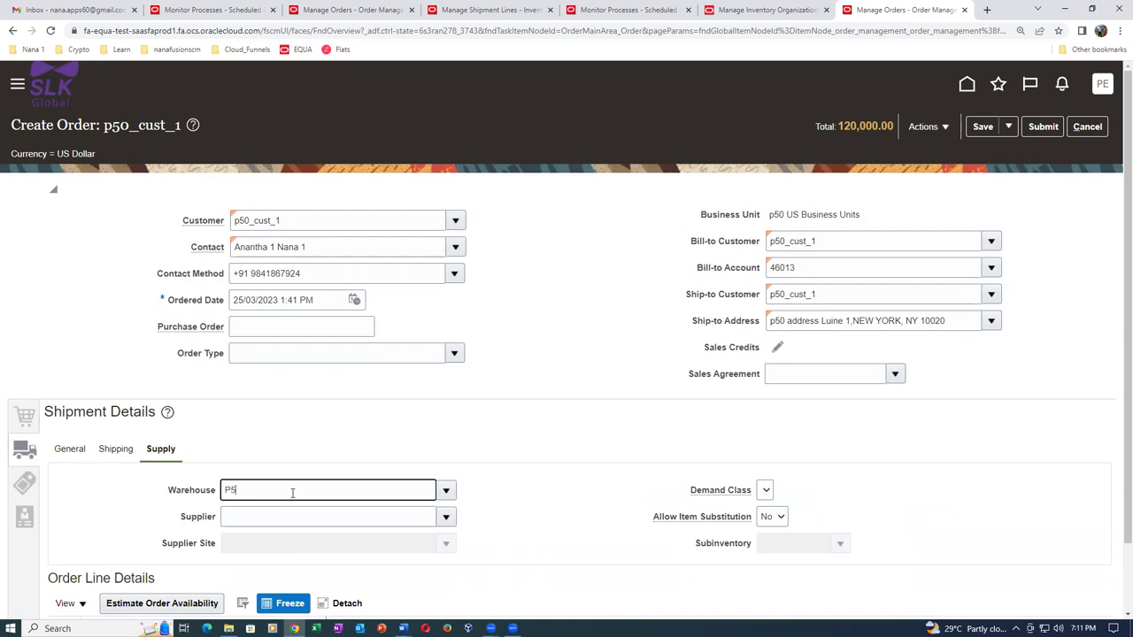
pyautogui.press('Tab')
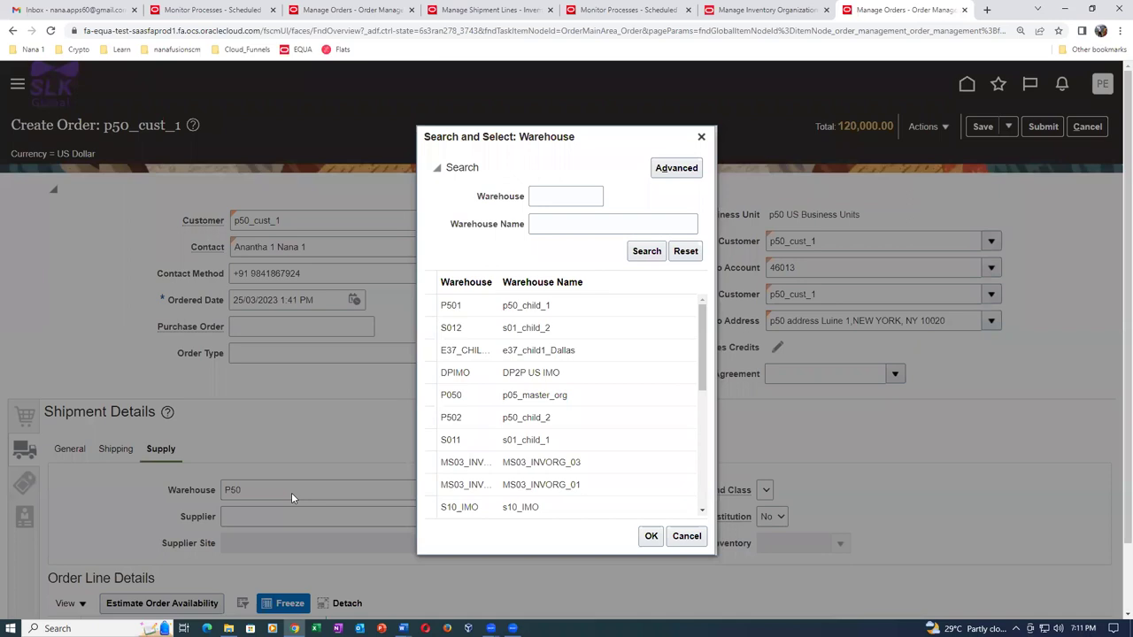
pyautogui.press('Escape')
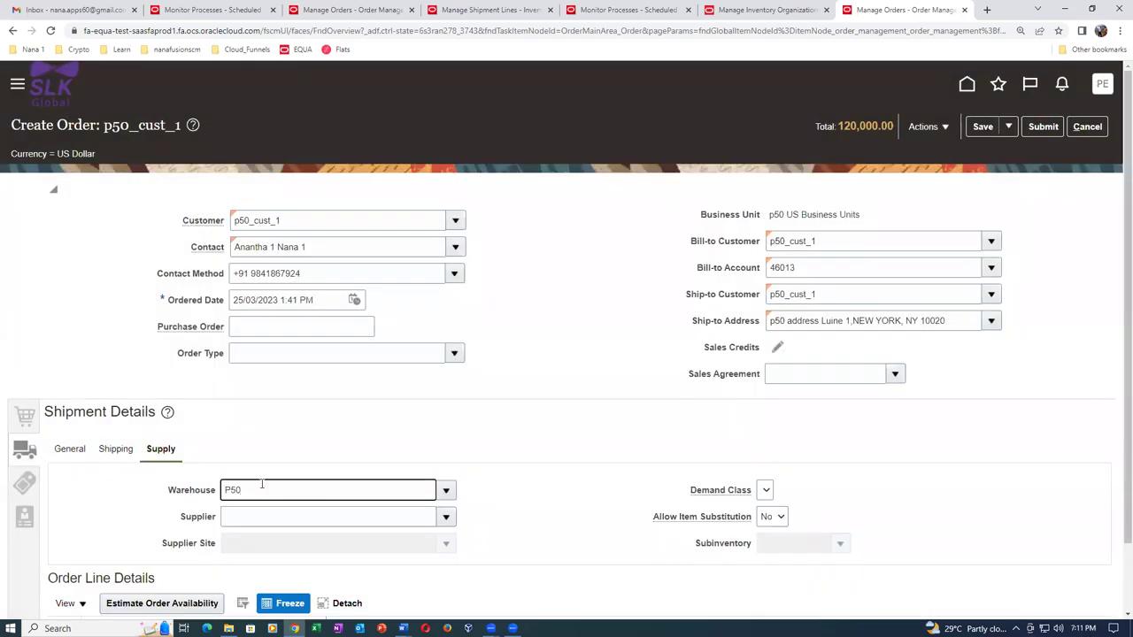
pyautogui.write('0')
pyautogui.click(261, 520)
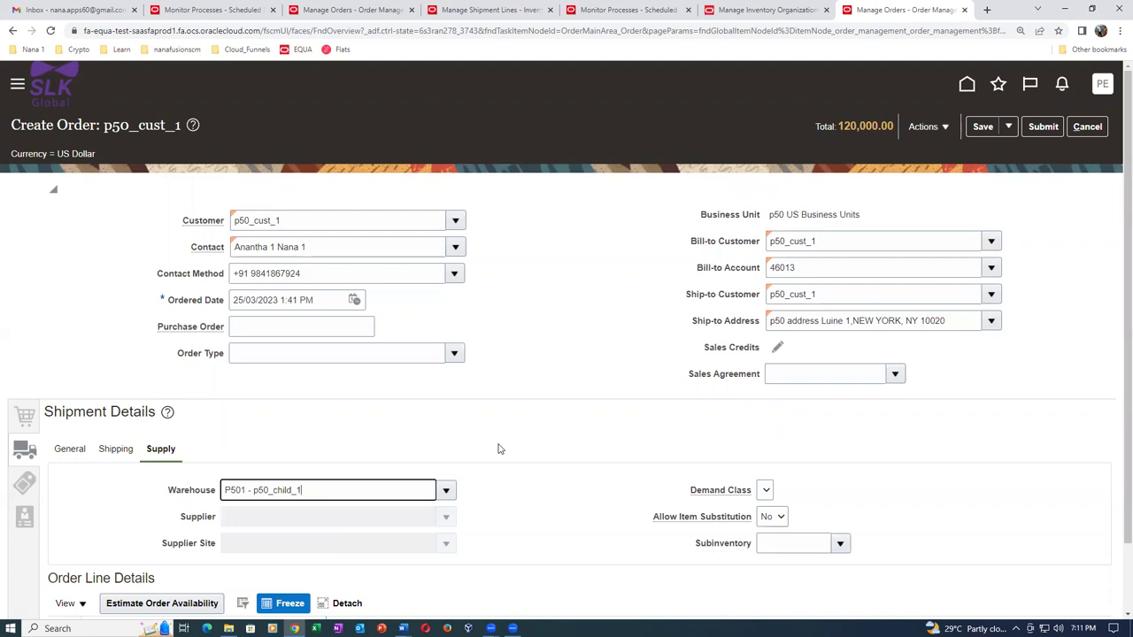
# Set payment terms to 45 NET, then submit the order and acknowledge the confirmation.
pyautogui.scroll(-1, 89, 536)
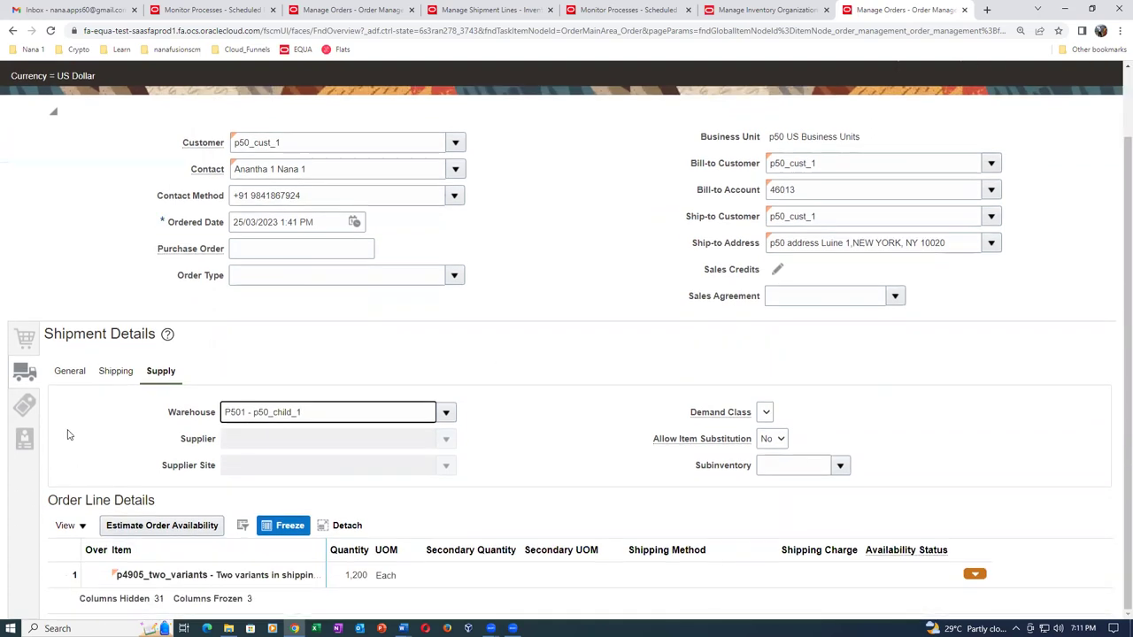
pyautogui.click(25, 408)
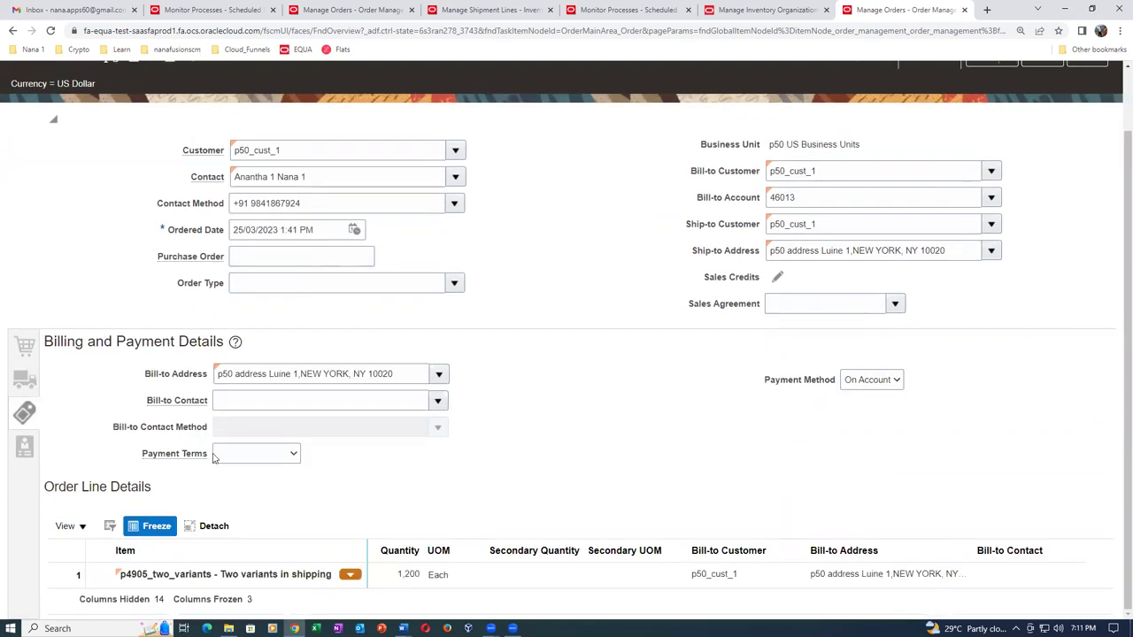
pyautogui.click(261, 461)
pyautogui.click(231, 256)
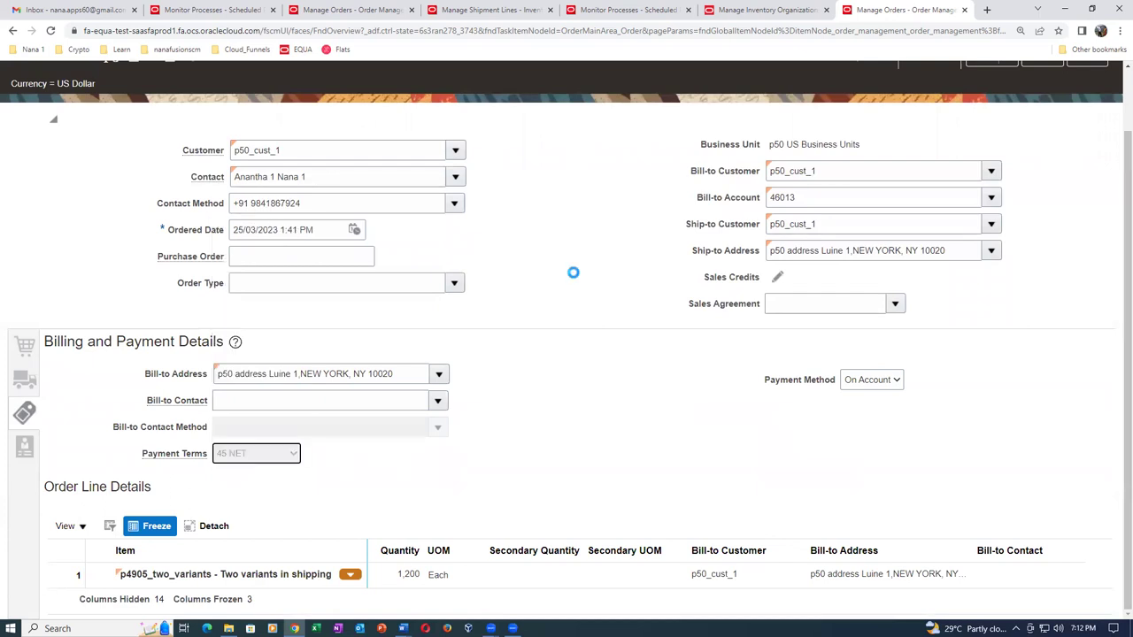
pyautogui.click(574, 278)
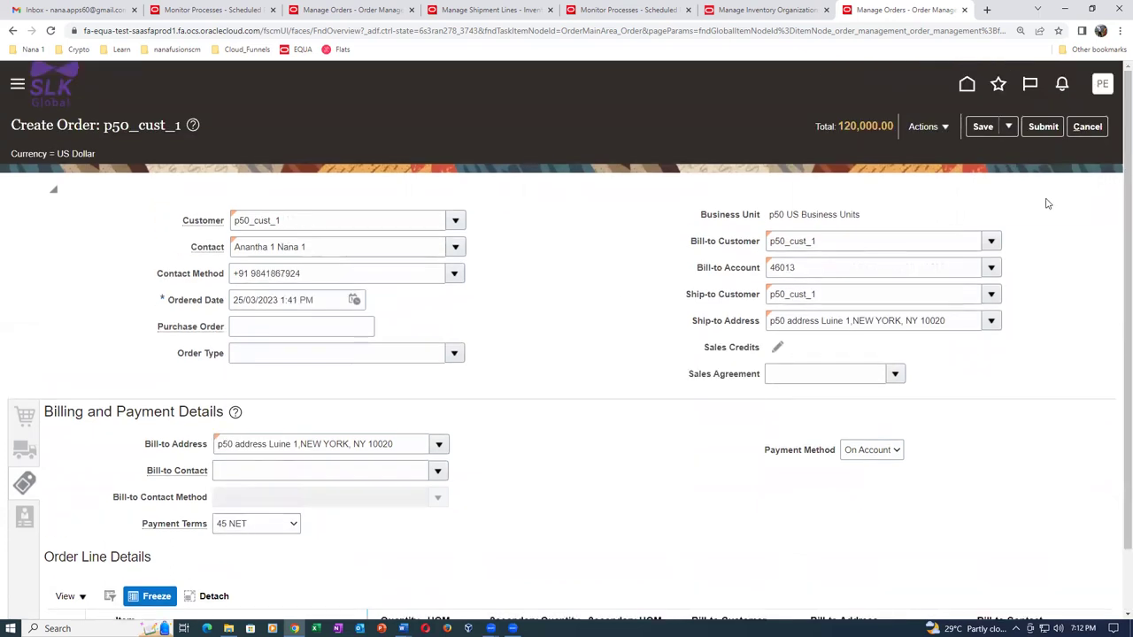
pyautogui.click(1049, 128)
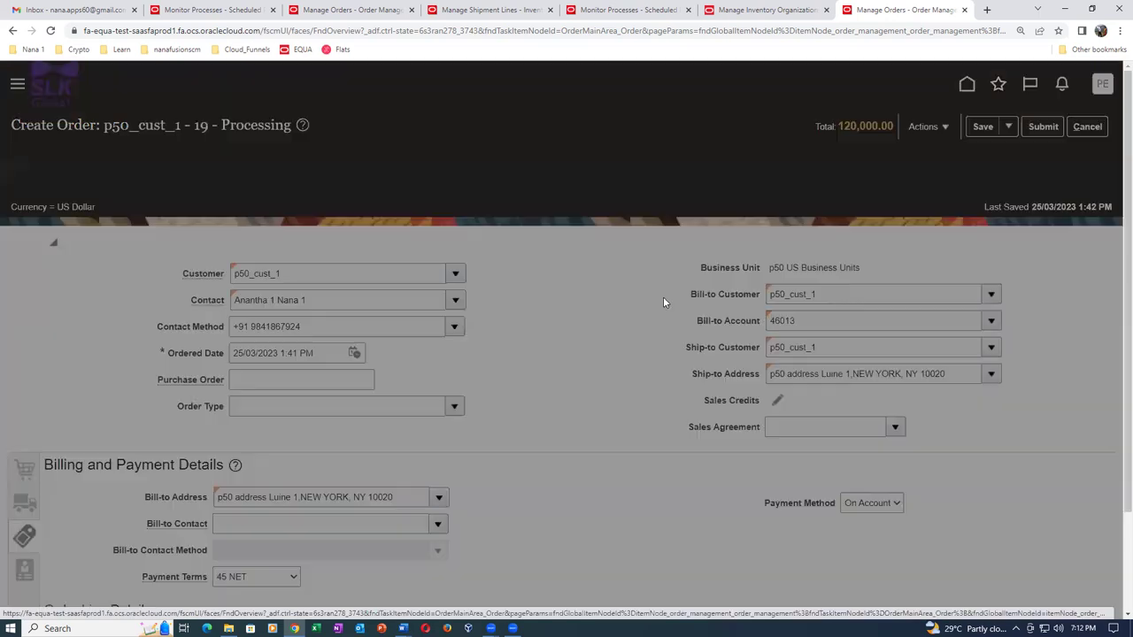
pyautogui.click(624, 359)
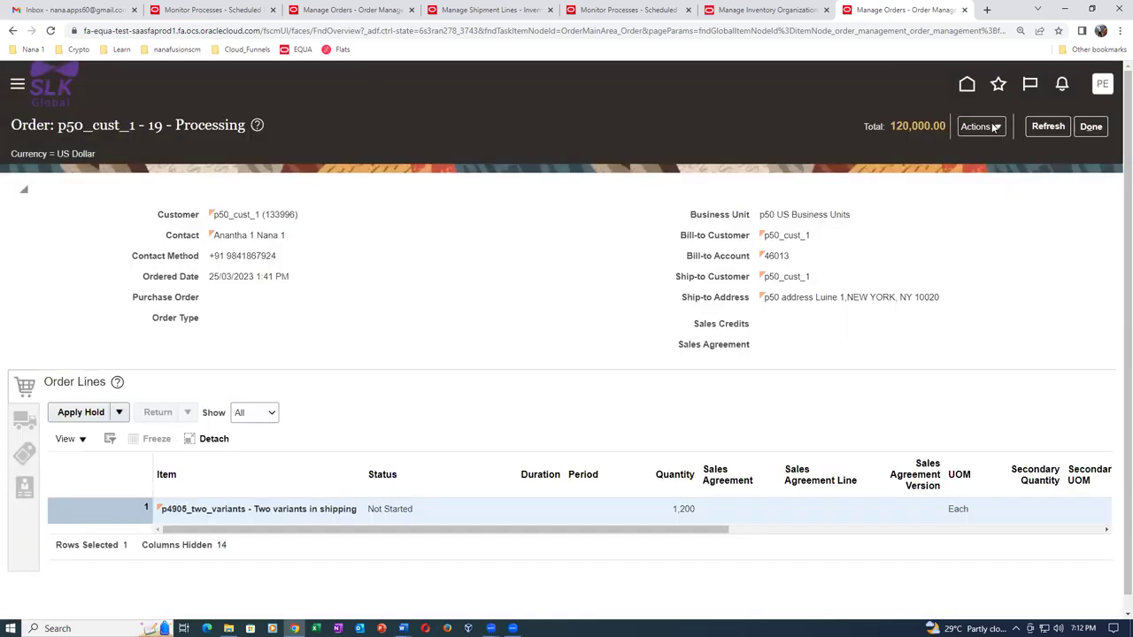
# Switch order 19 to the fulfillment view and open its orchestration process.
pyautogui.click(977, 126)
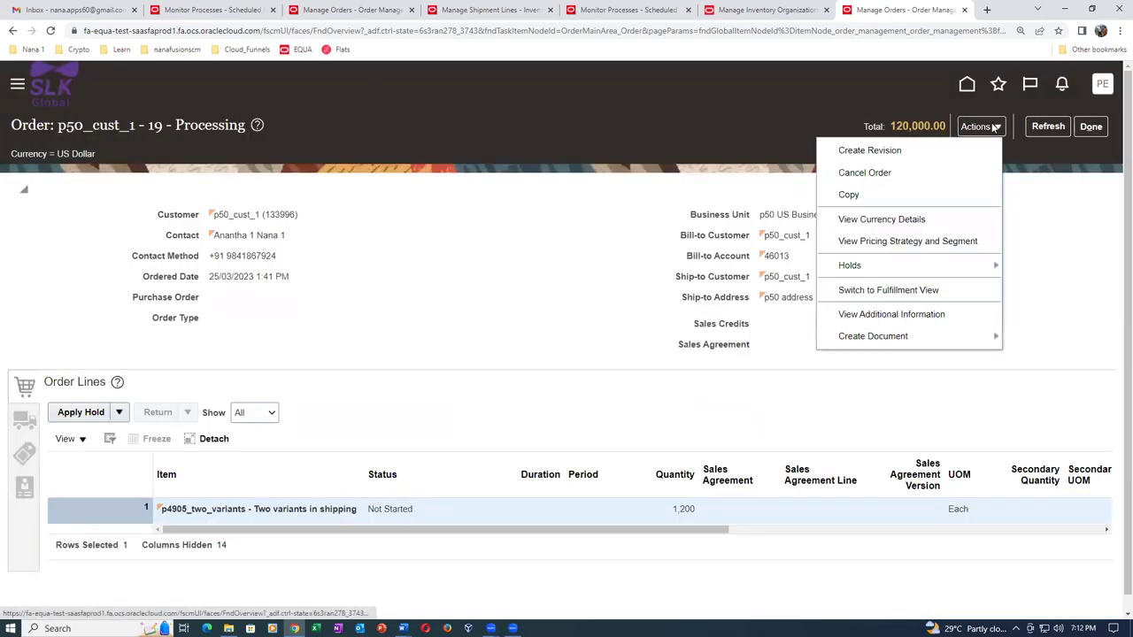
pyautogui.click(888, 292)
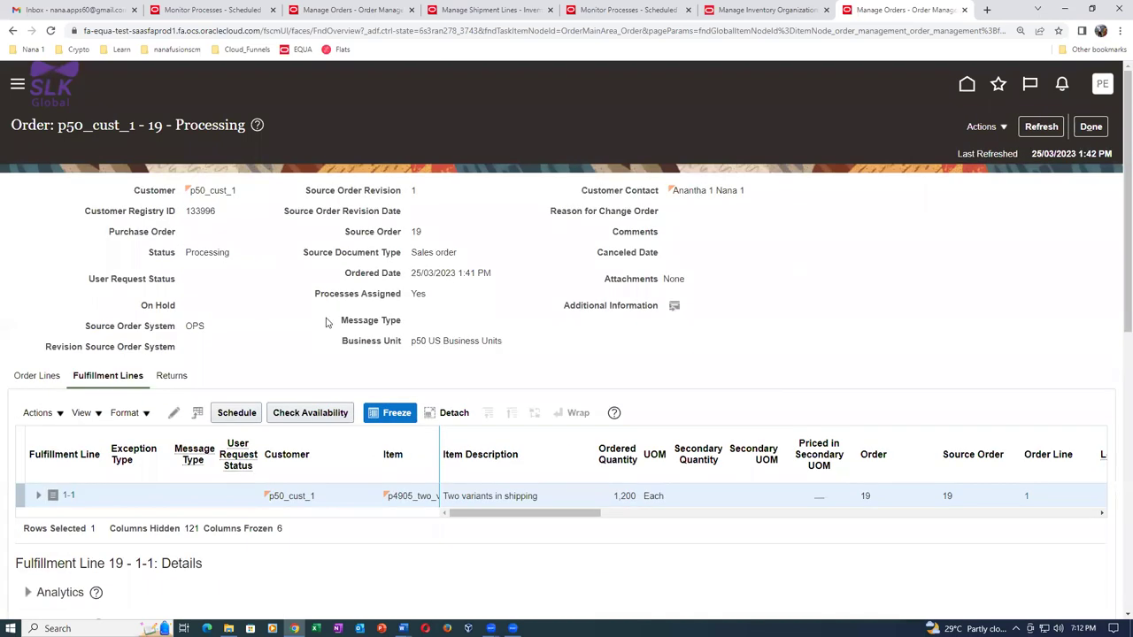
pyautogui.moveTo(472, 521); pyautogui.dragTo(609, 537)
pyautogui.click(525, 495)
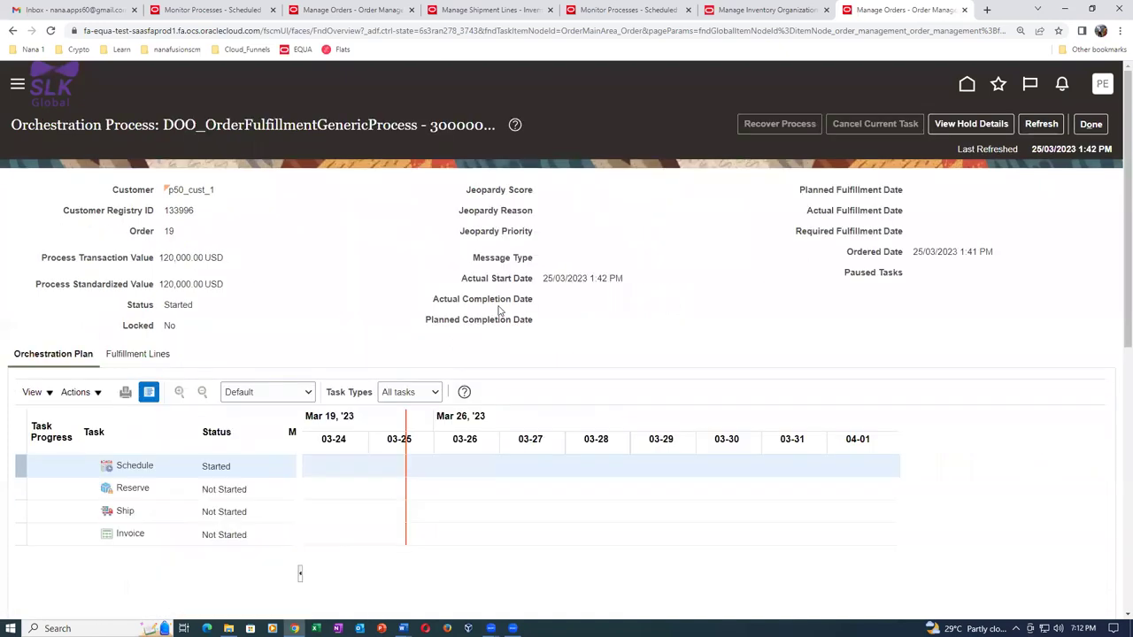
# Refresh the process until Schedule completes, then view the Reserve task's error messages.
pyautogui.click(1045, 124)
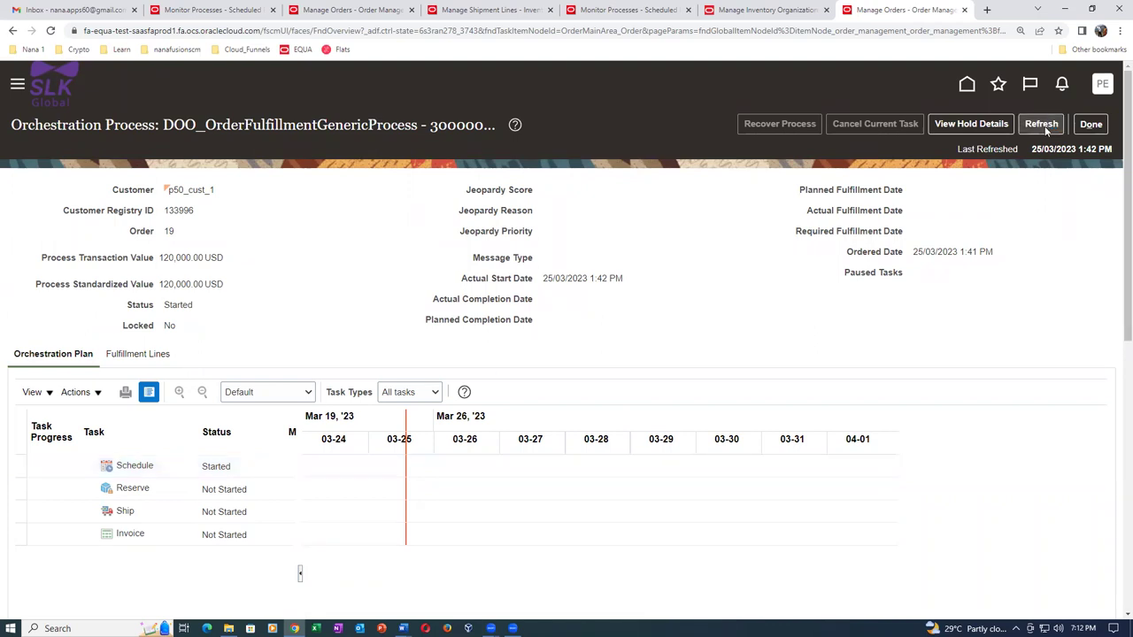
pyautogui.click(1042, 127)
pyautogui.click(1043, 127)
pyautogui.click(1044, 130)
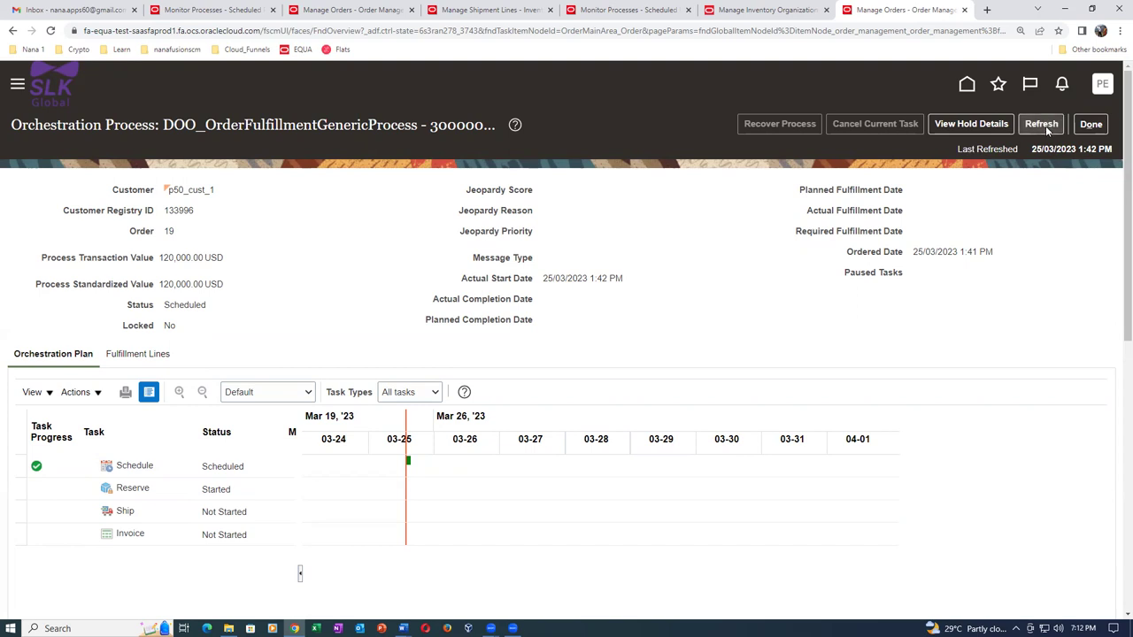
pyautogui.click(1047, 129)
pyautogui.click(549, 259)
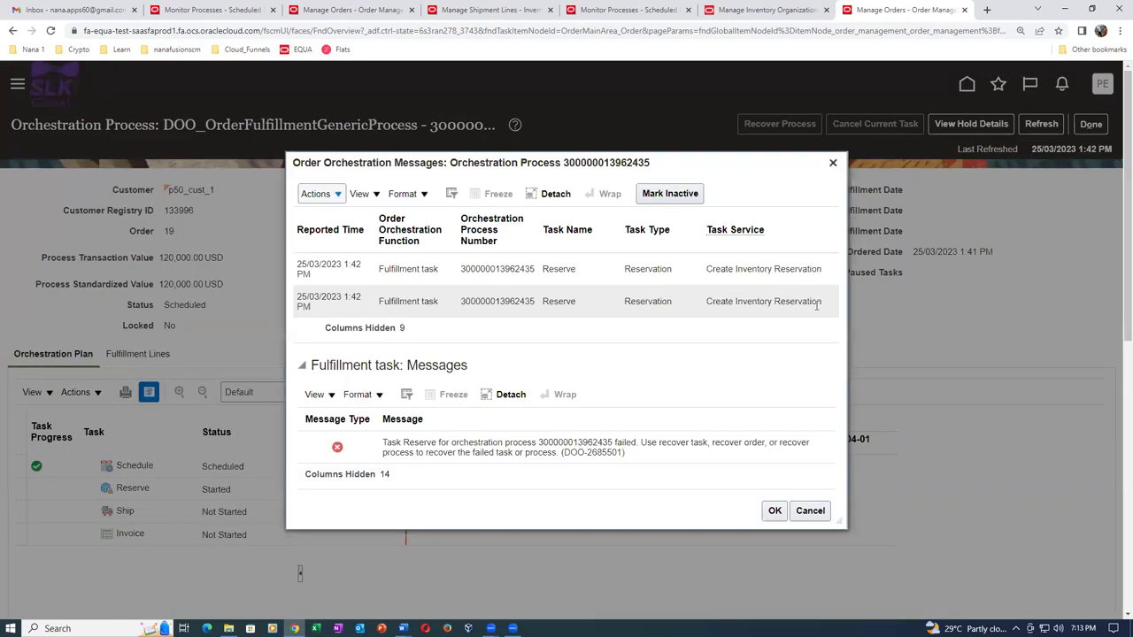
pyautogui.click(708, 299)
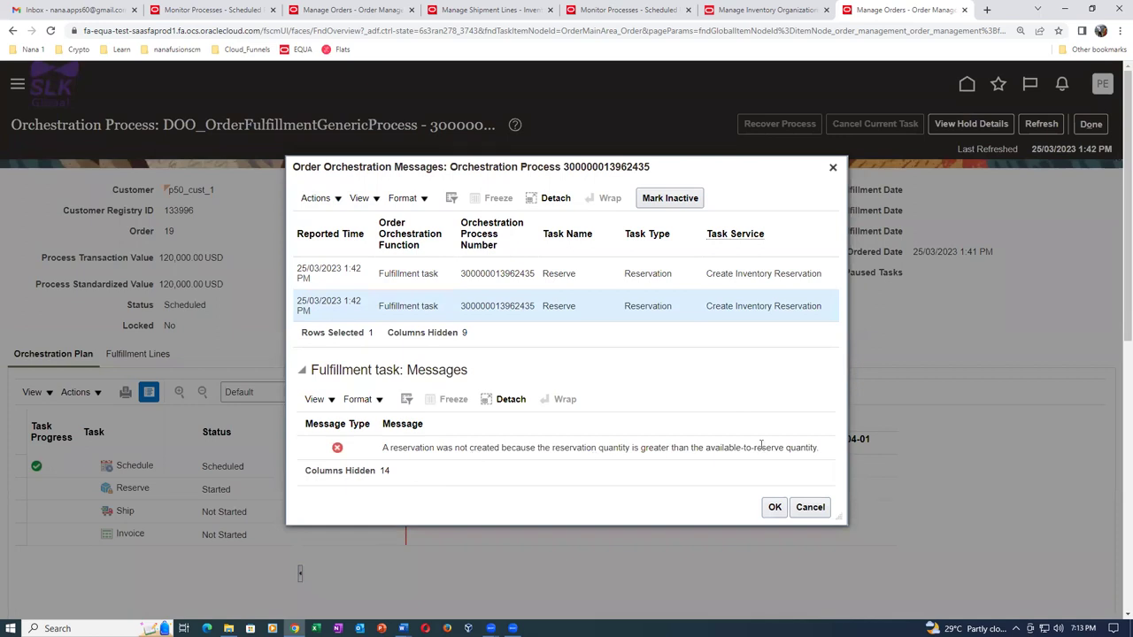
pyautogui.moveTo(554, 448); pyautogui.dragTo(600, 448)
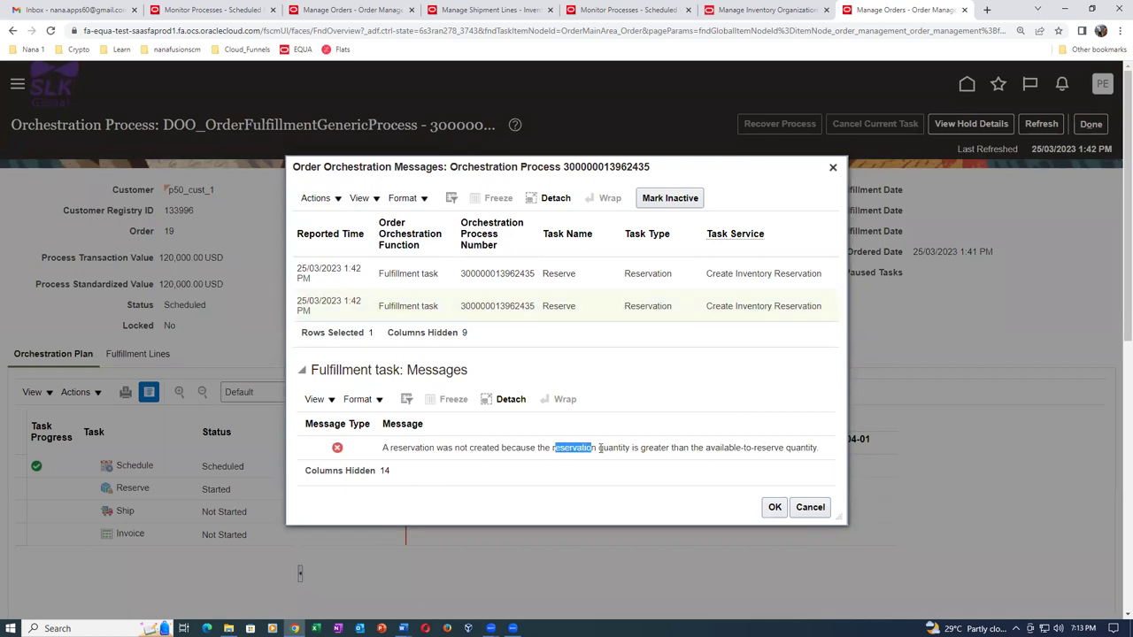
pyautogui.moveTo(709, 448); pyautogui.dragTo(792, 450)
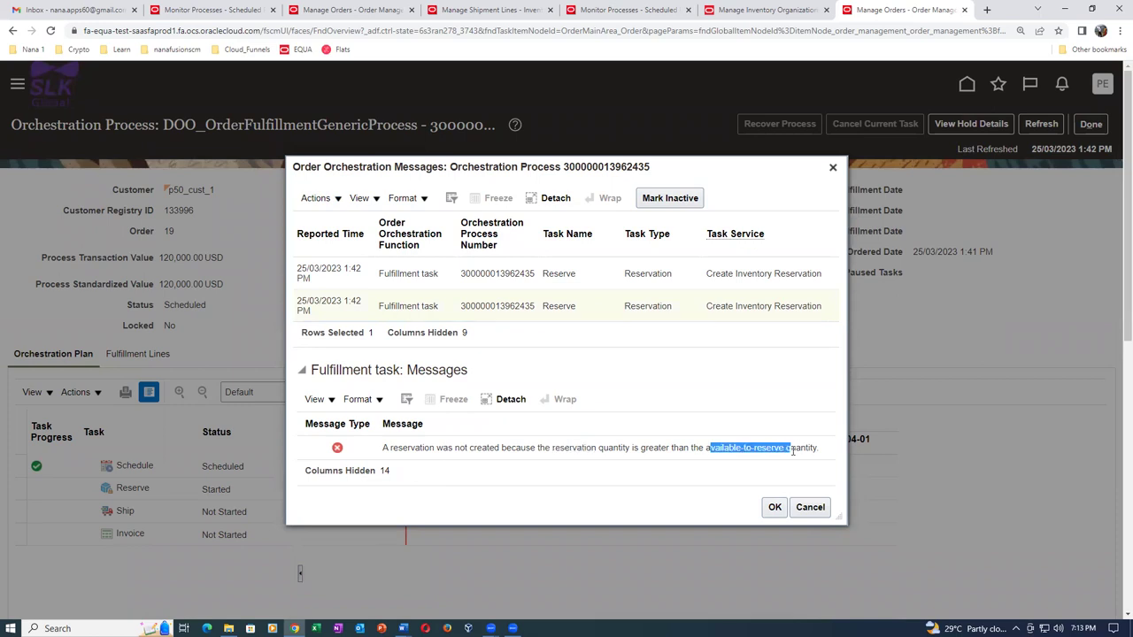
pyautogui.click(775, 507)
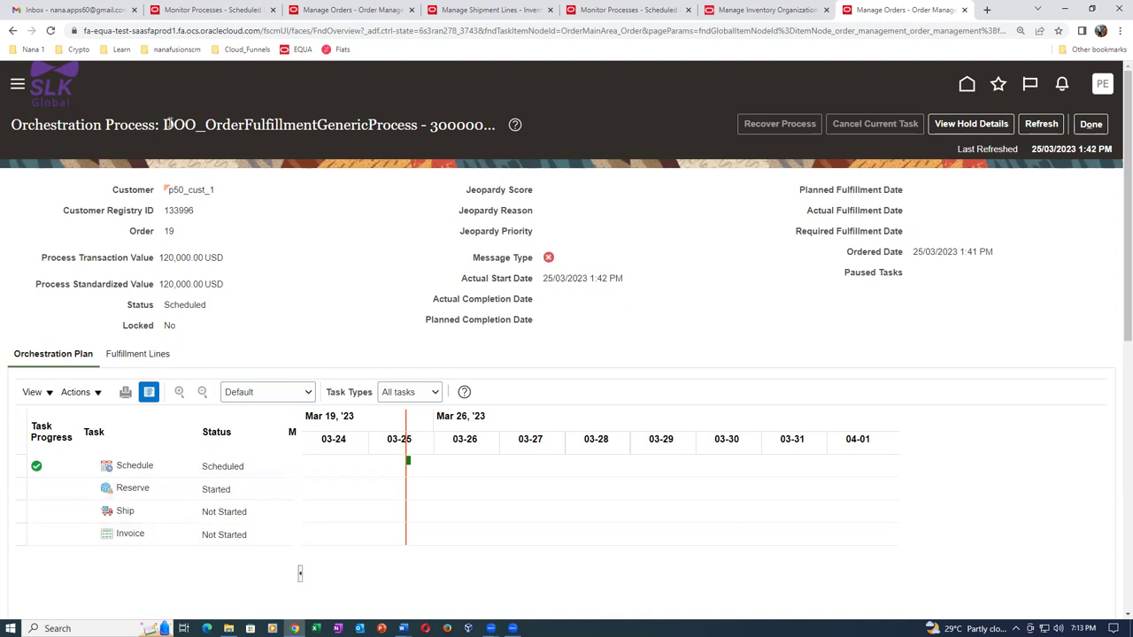
# Note the DOO_OrderFulfillmentGenericProcess name, then leave the process and order for the overview.
pyautogui.moveTo(162, 125); pyautogui.dragTo(424, 129)
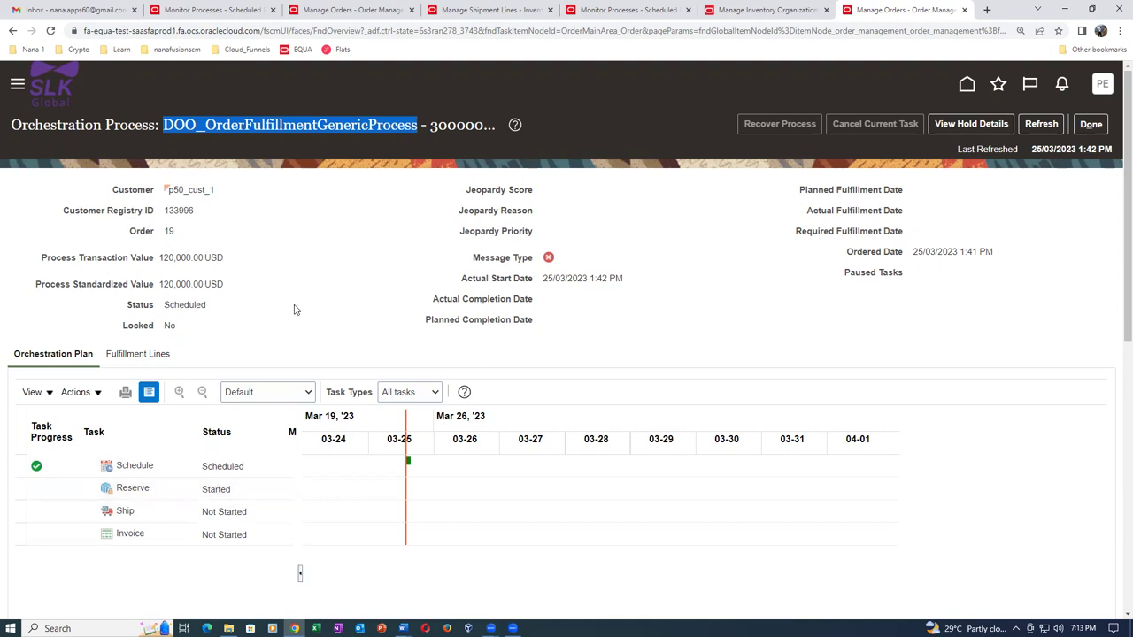
pyautogui.click(277, 320)
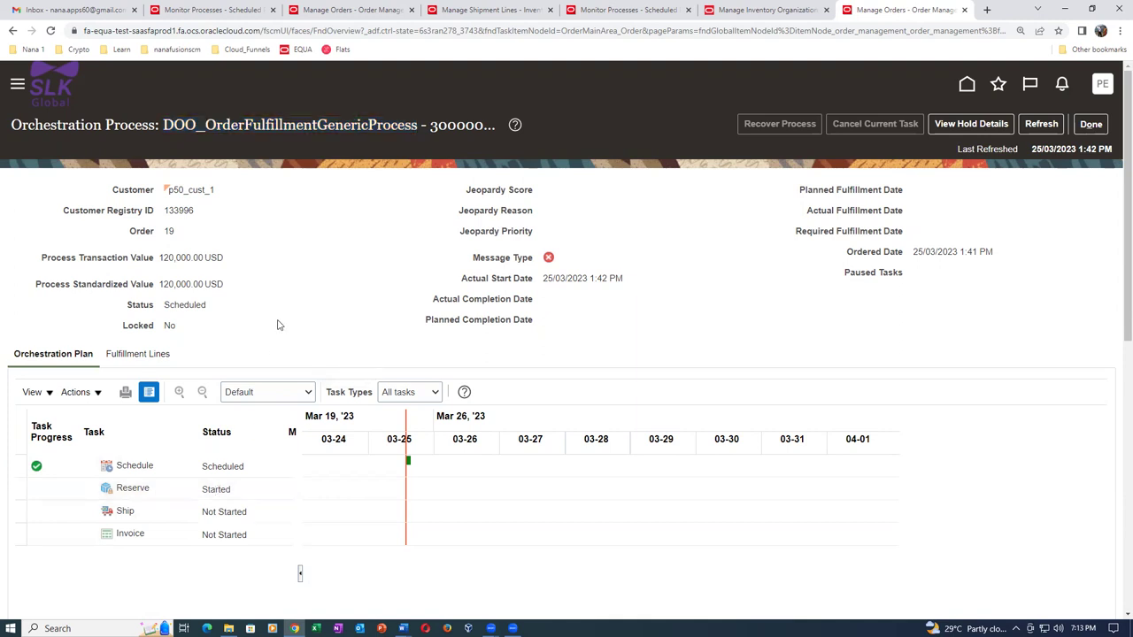
pyautogui.click(1092, 126)
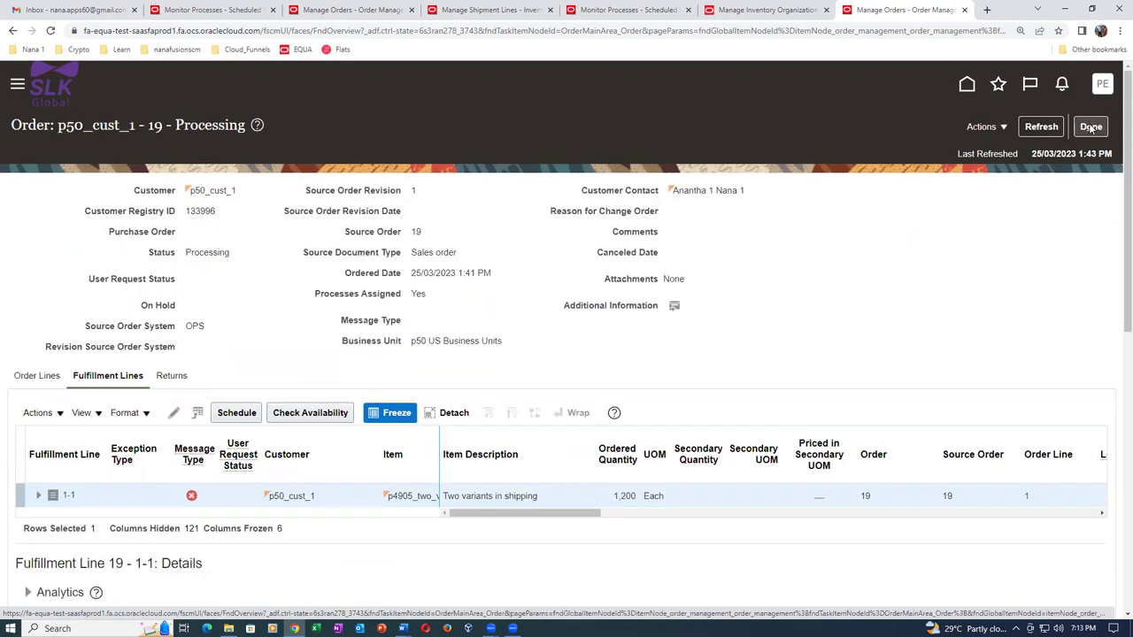
pyautogui.click(1091, 125)
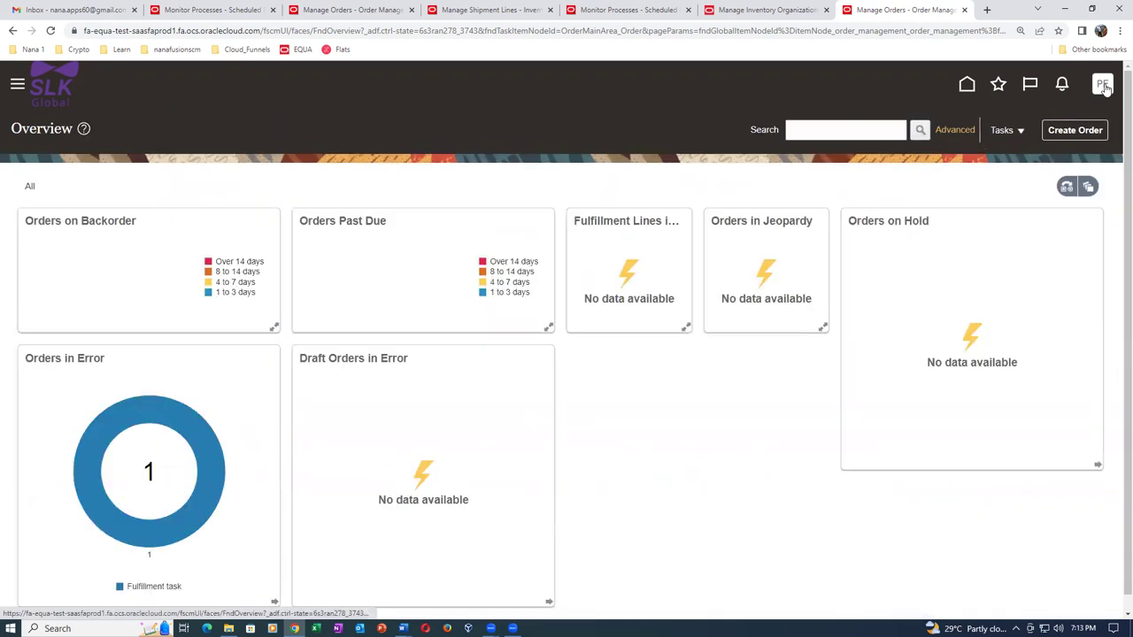
# Go to Setup and Maintenance from the settings and actions menu.
pyautogui.click(1103, 85)
pyautogui.click(847, 305)
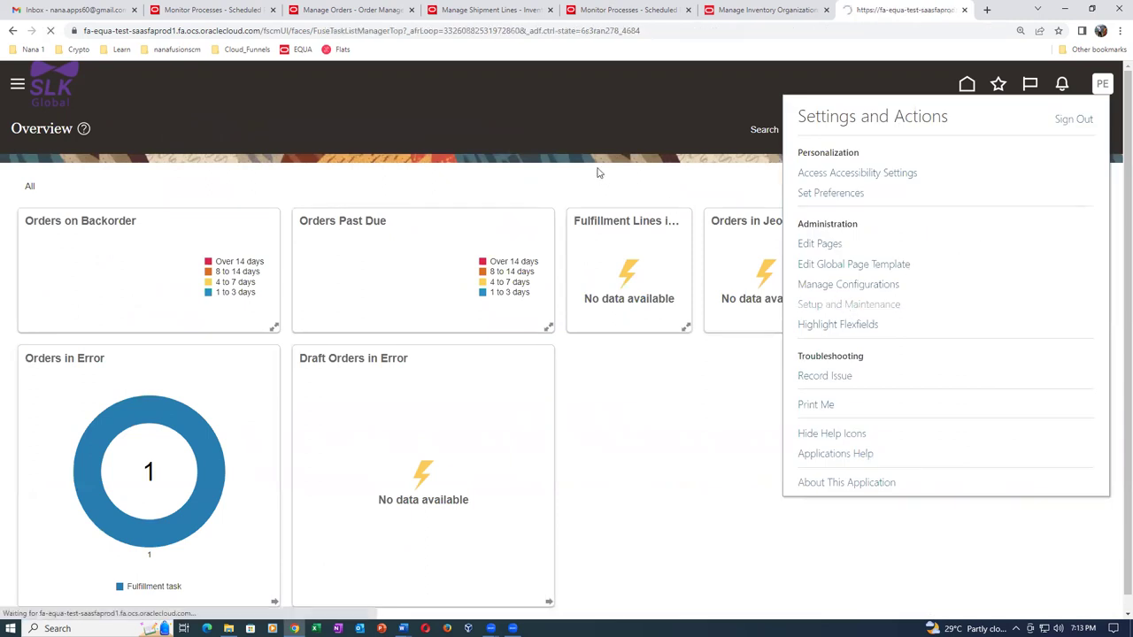
pyautogui.click(1107, 286)
# Search setup tasks for MAN%PROCESS%ORC%DEF%, then shorten the term to MAN%ORC%DEF% and rerun.
pyautogui.click(973, 290)
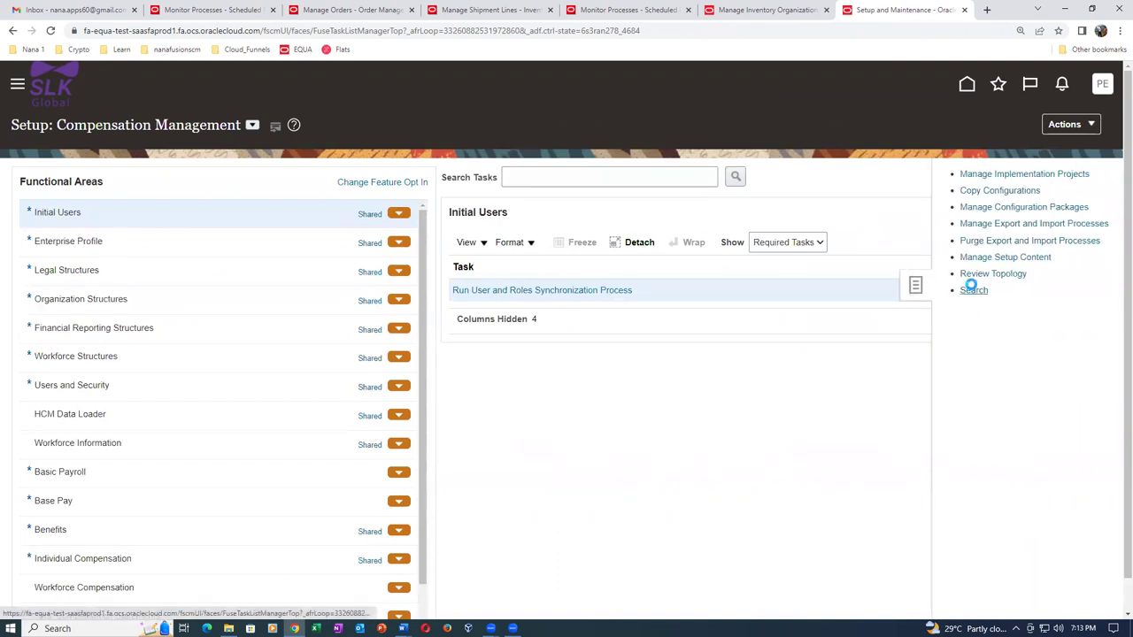
pyautogui.click(272, 177)
pyautogui.write('MAN%PROCESS%')
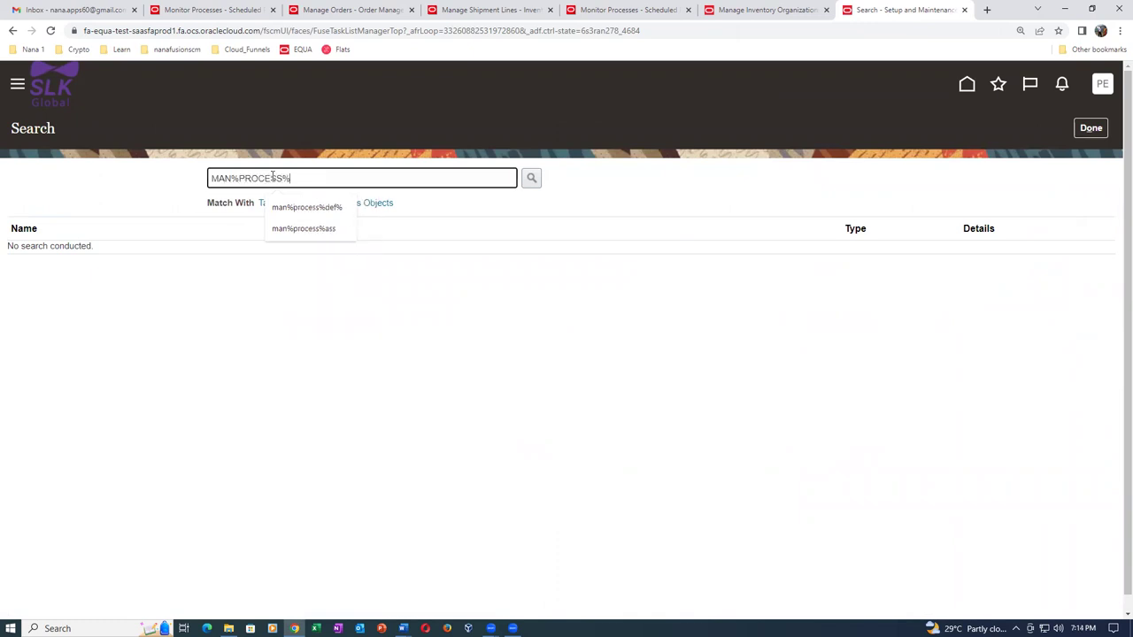
pyautogui.write('ORC%DEF%')
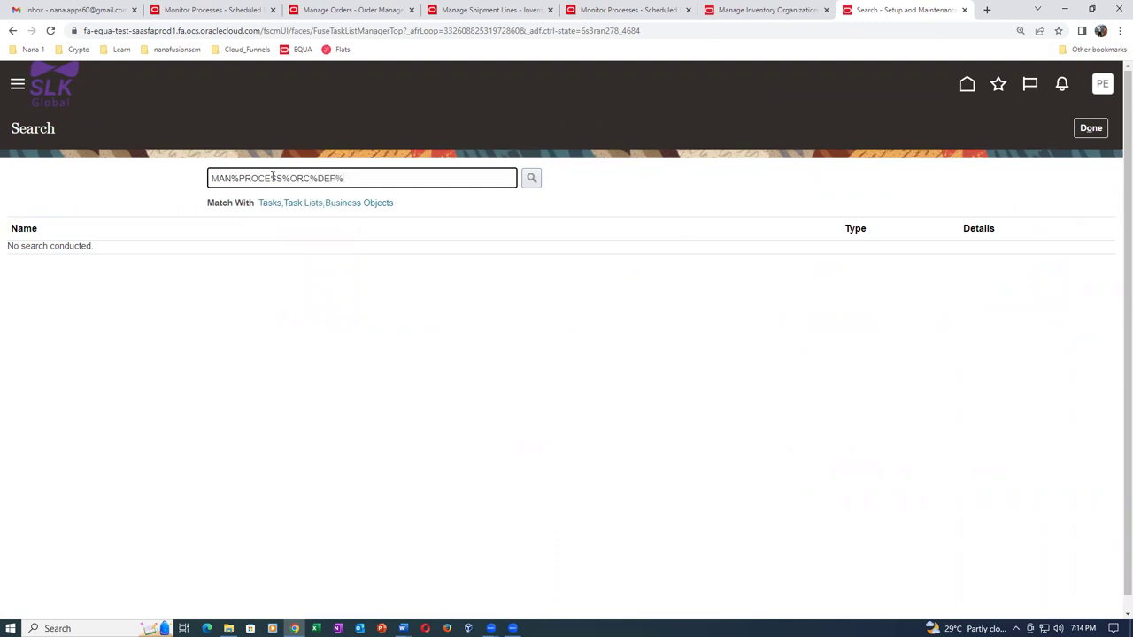
pyautogui.press('Return')
pyautogui.click(241, 178)
pyautogui.press('Delete')
pyautogui.press('Delete')
pyautogui.press('Delete')
pyautogui.press('Delete')
pyautogui.press('Delete')
pyautogui.press('Delete')
pyautogui.press('Delete')
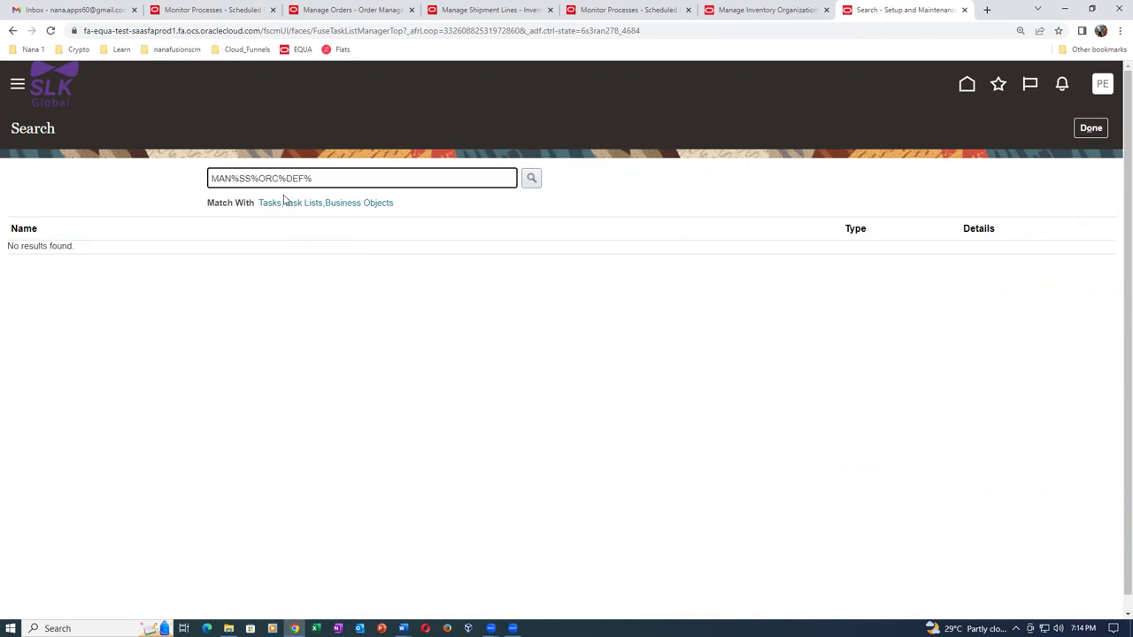
pyautogui.press('Delete')
pyautogui.press('Return')
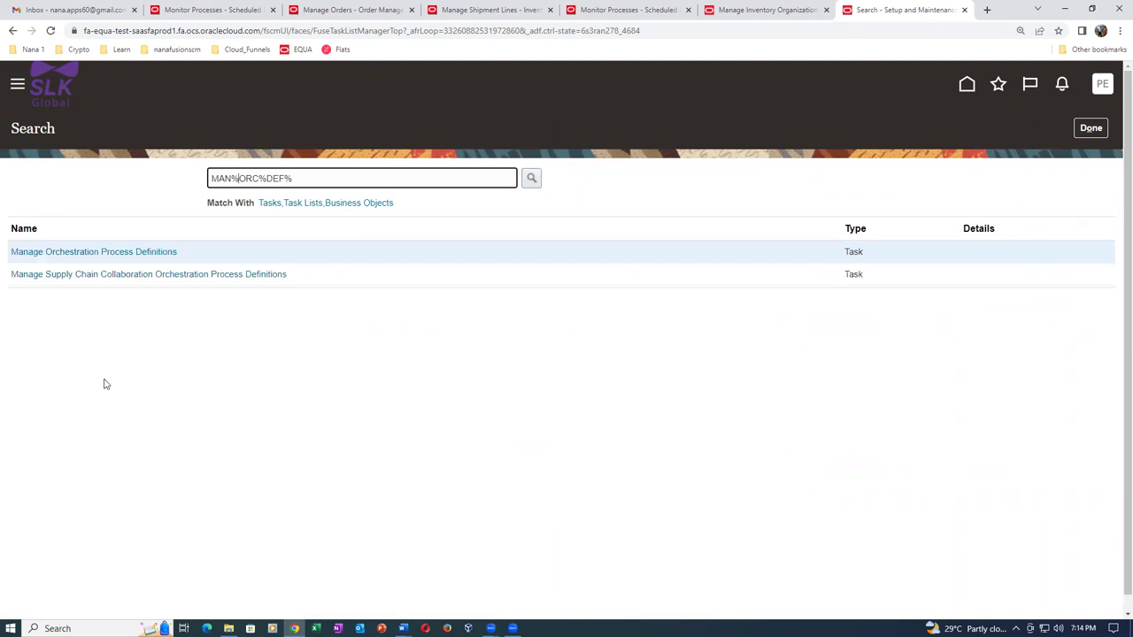
# Search orchestration process definitions for DOO and edit DOO_OrderFulfillmentGenericProcess.
pyautogui.click(75, 255)
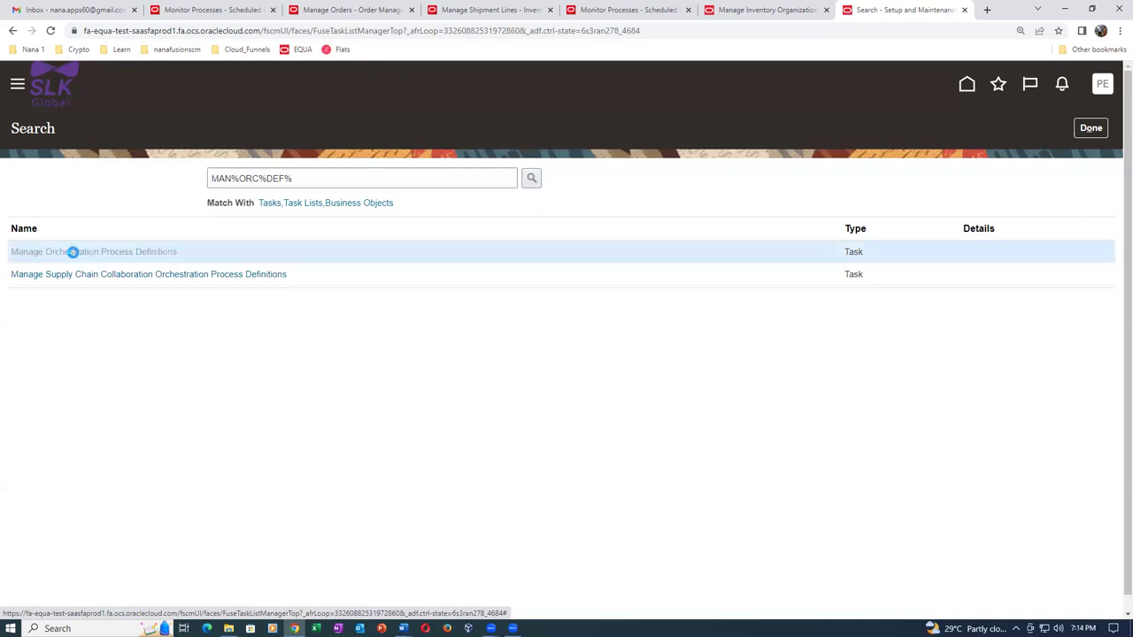
pyautogui.click(166, 221)
pyautogui.write('DOO')
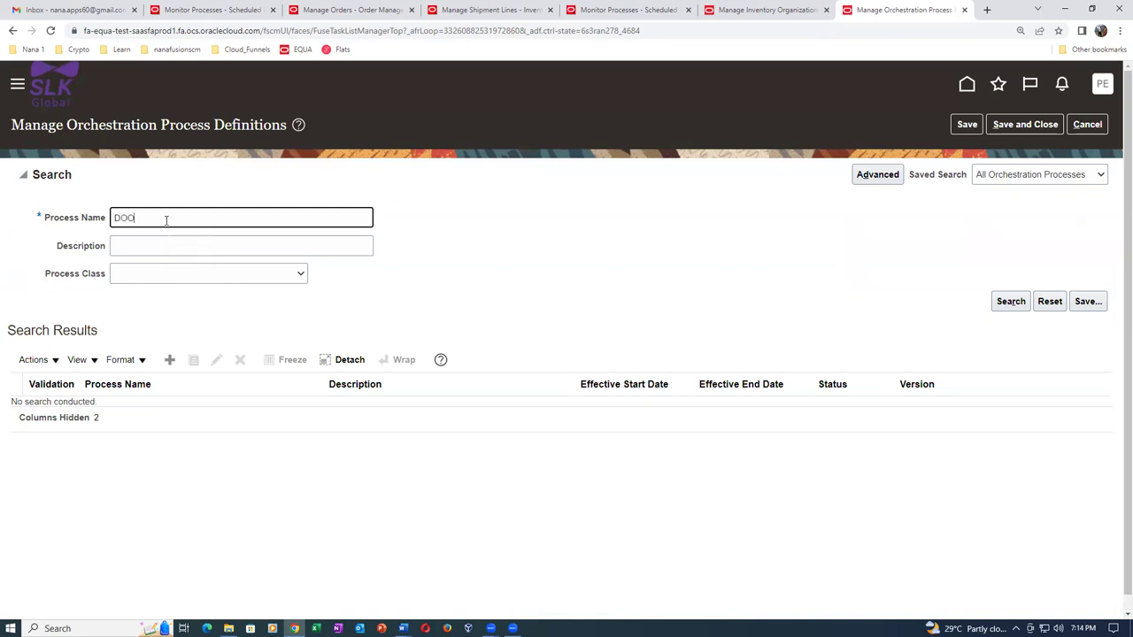
pyautogui.click(1009, 302)
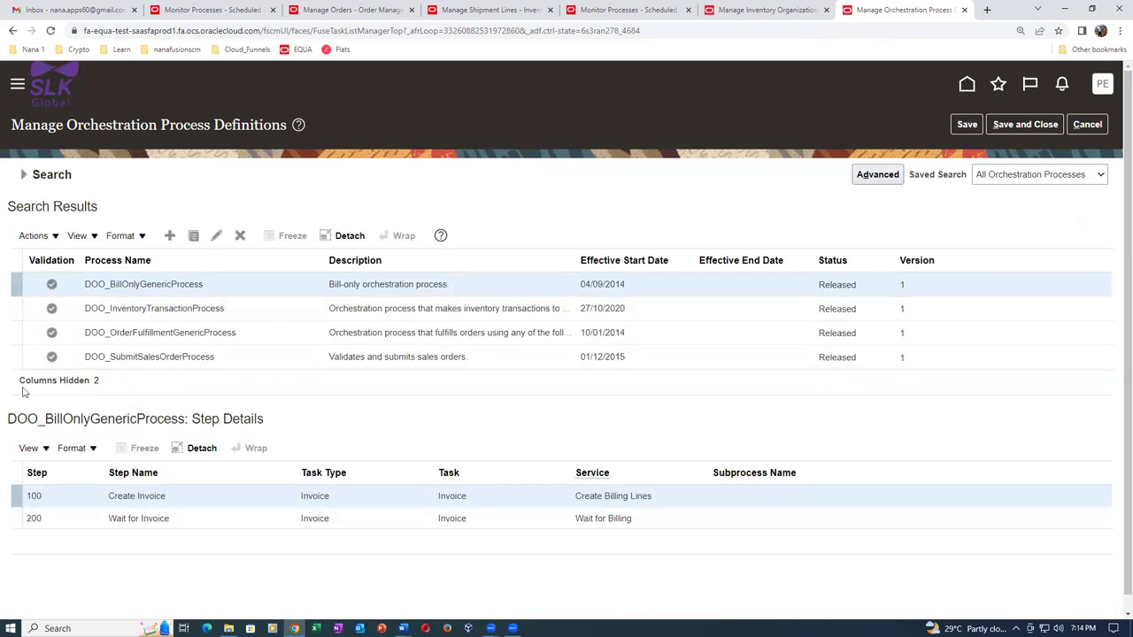
pyautogui.click(274, 333)
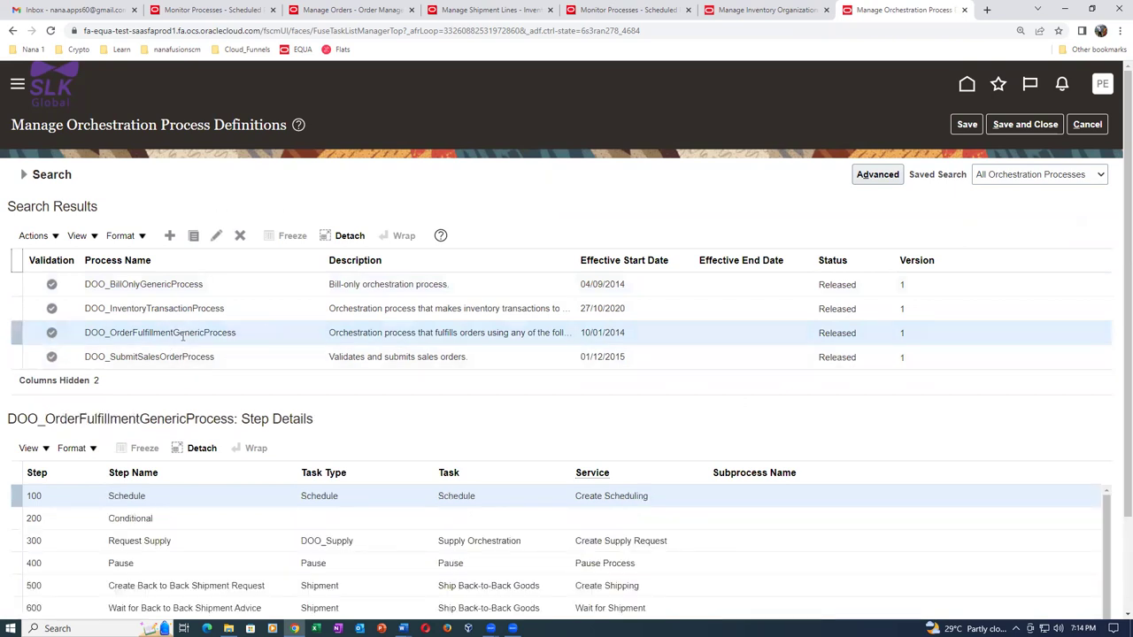
pyautogui.click(216, 236)
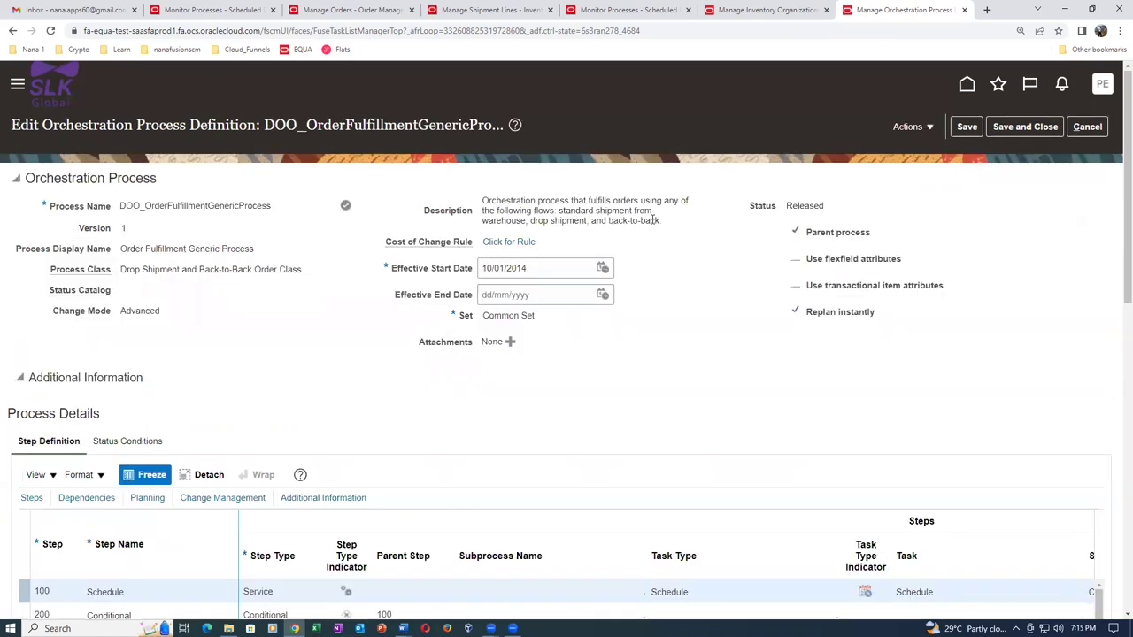
# Generate and open the process flow diagram for DOO_OrderFulfillmentGenericProcess.
pyautogui.scroll(-1, 709, 323)
pyautogui.scroll(-4, 710, 323)
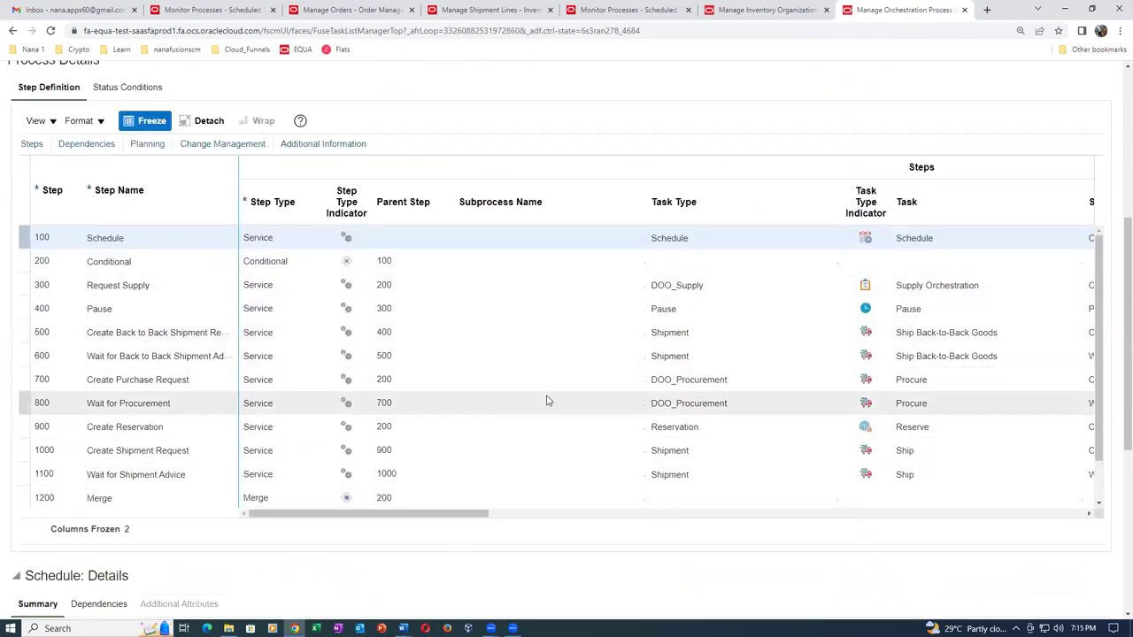
pyautogui.scroll(5, 547, 401)
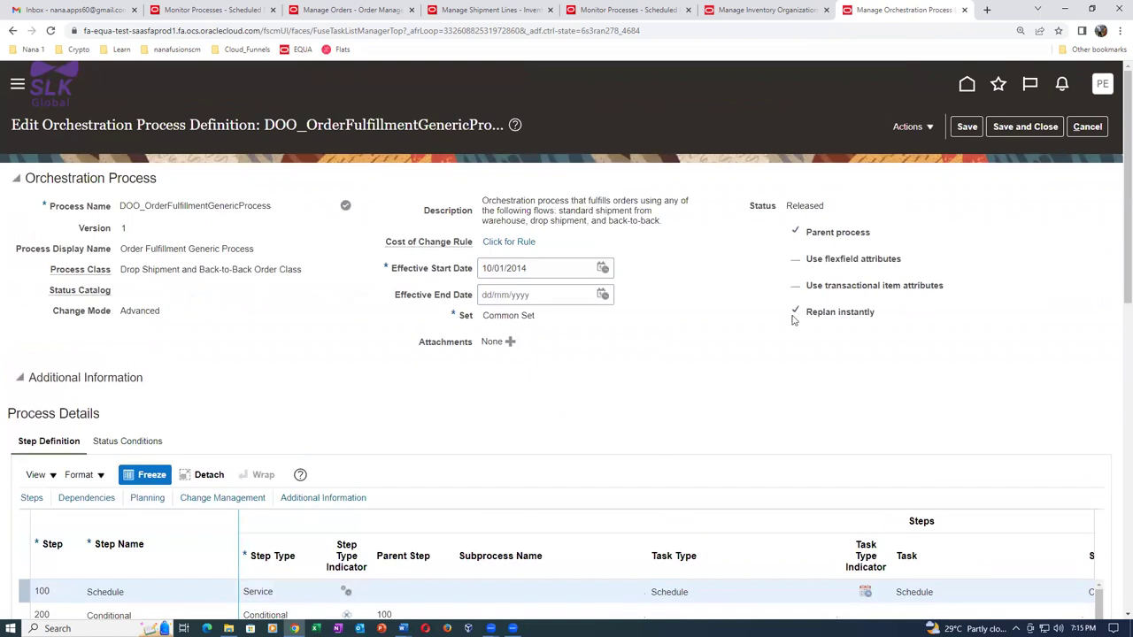
pyautogui.click(909, 128)
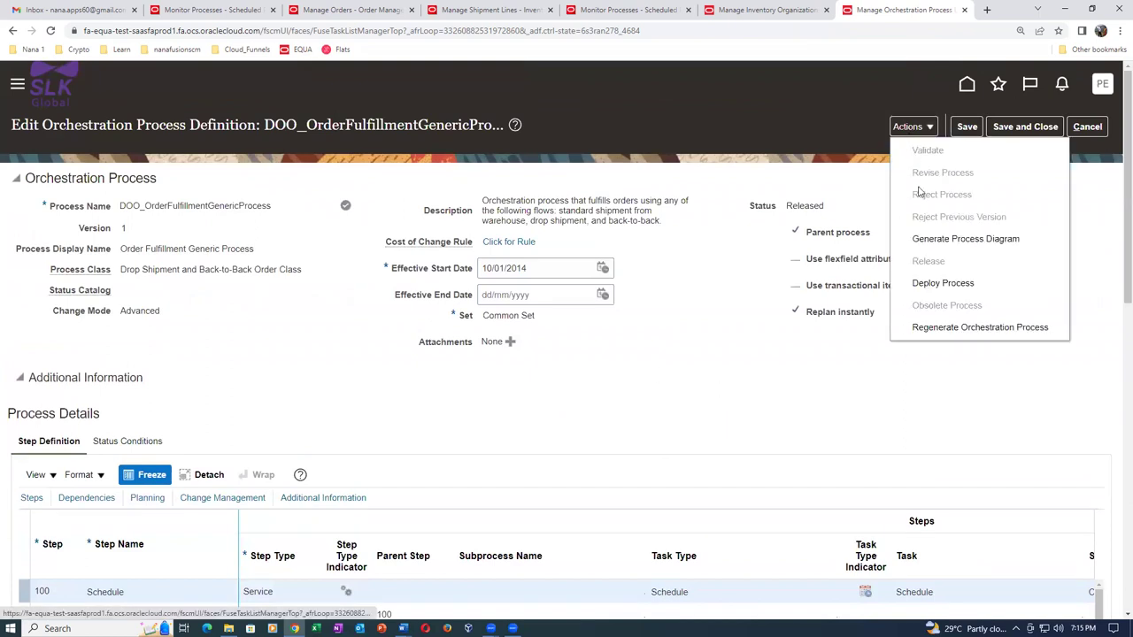
pyautogui.click(930, 246)
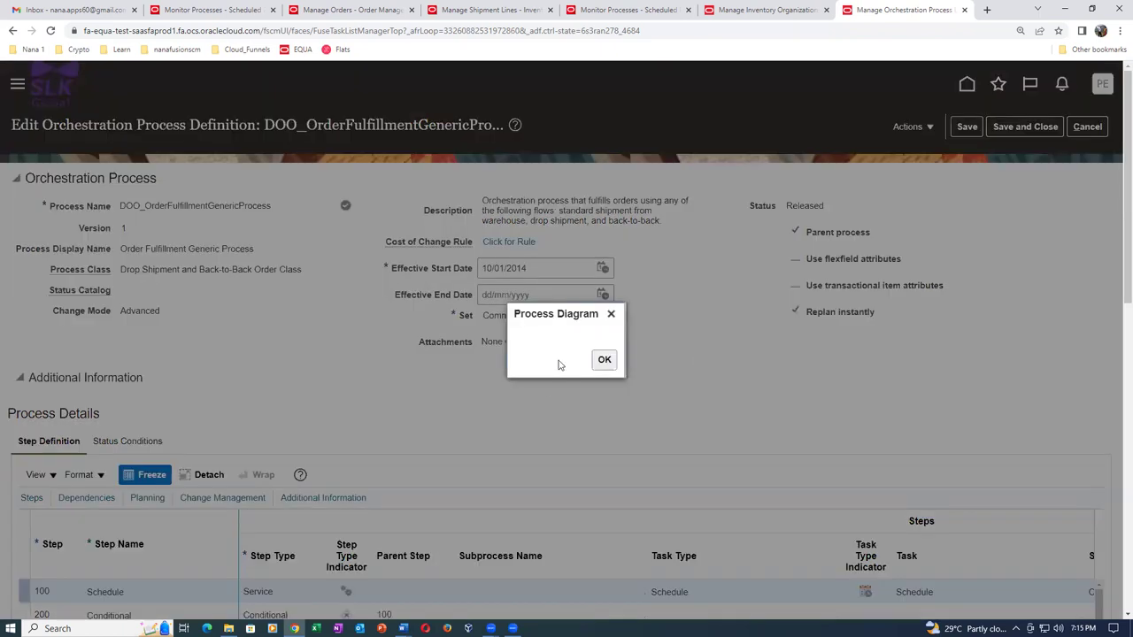
pyautogui.click(607, 359)
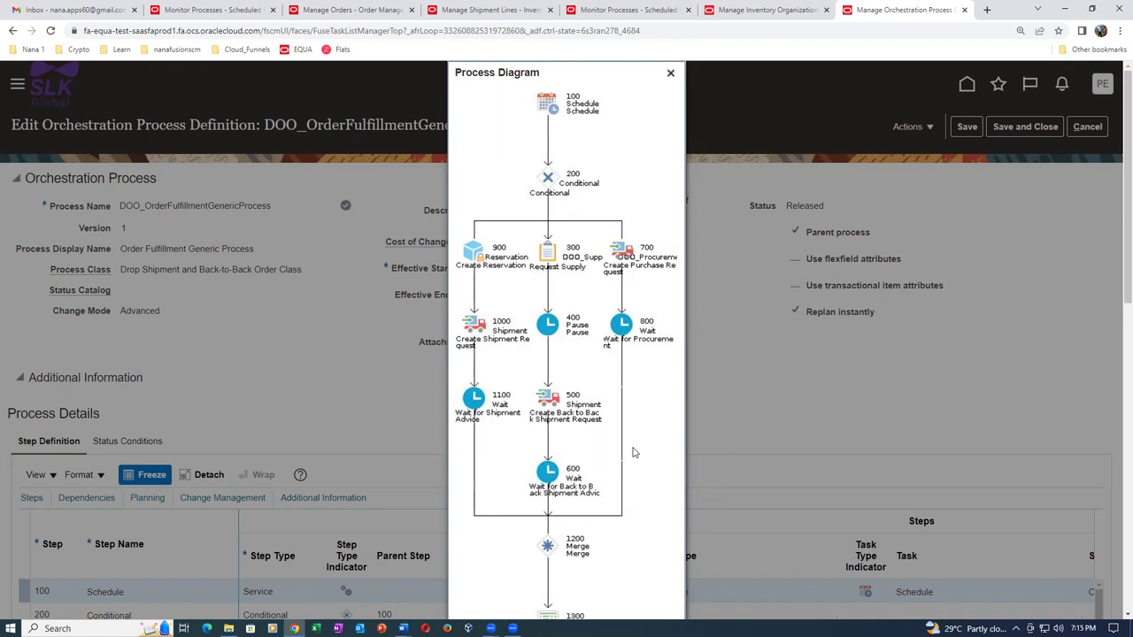
# Scroll through the full process diagram to review every step, then close it.
pyautogui.scroll(-2, 634, 454)
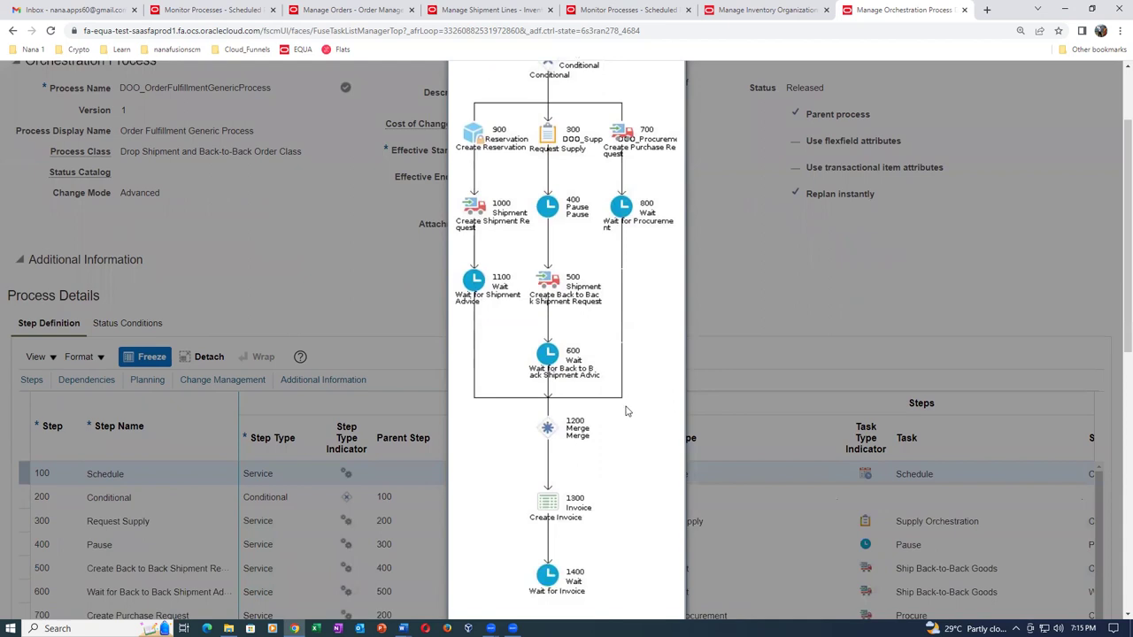
pyautogui.scroll(2, 624, 402)
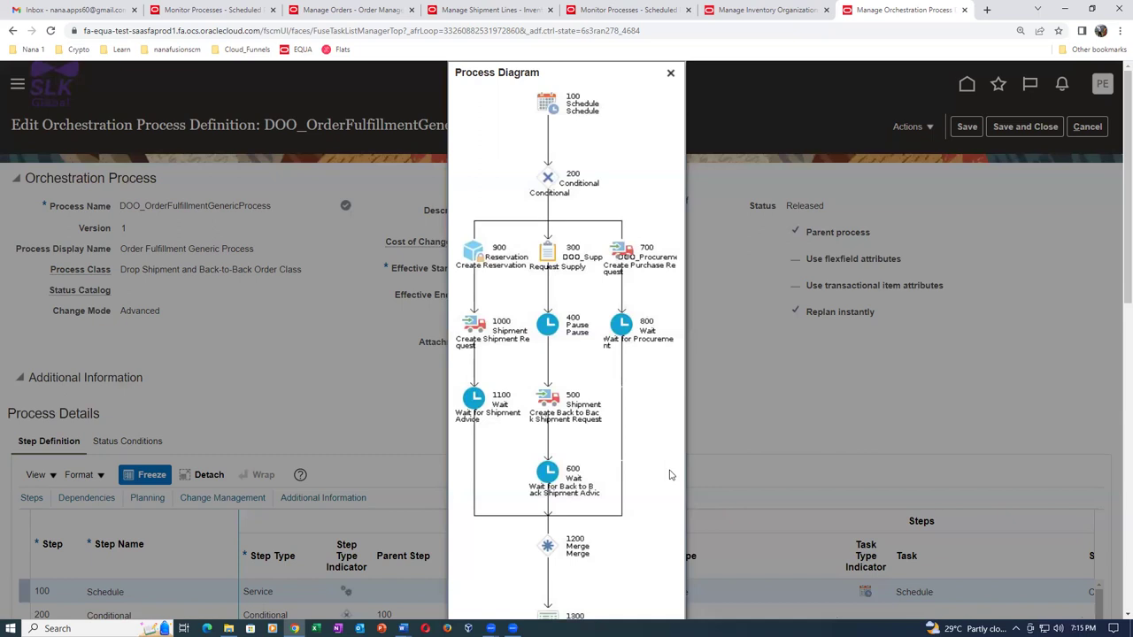
pyautogui.scroll(-5, 670, 475)
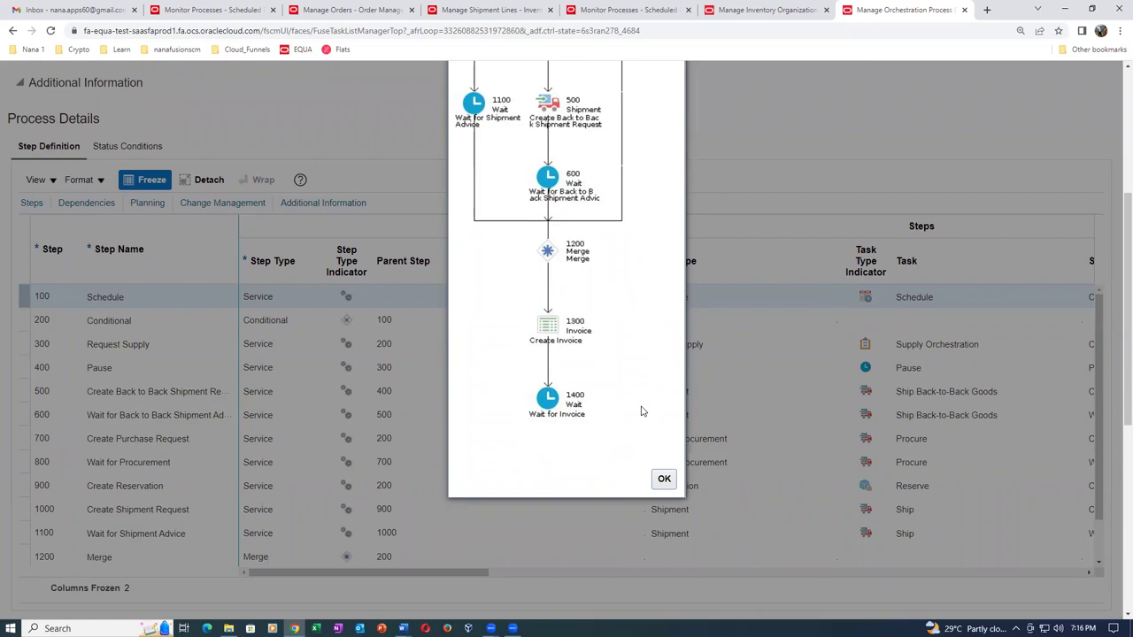
pyautogui.scroll(5, 643, 411)
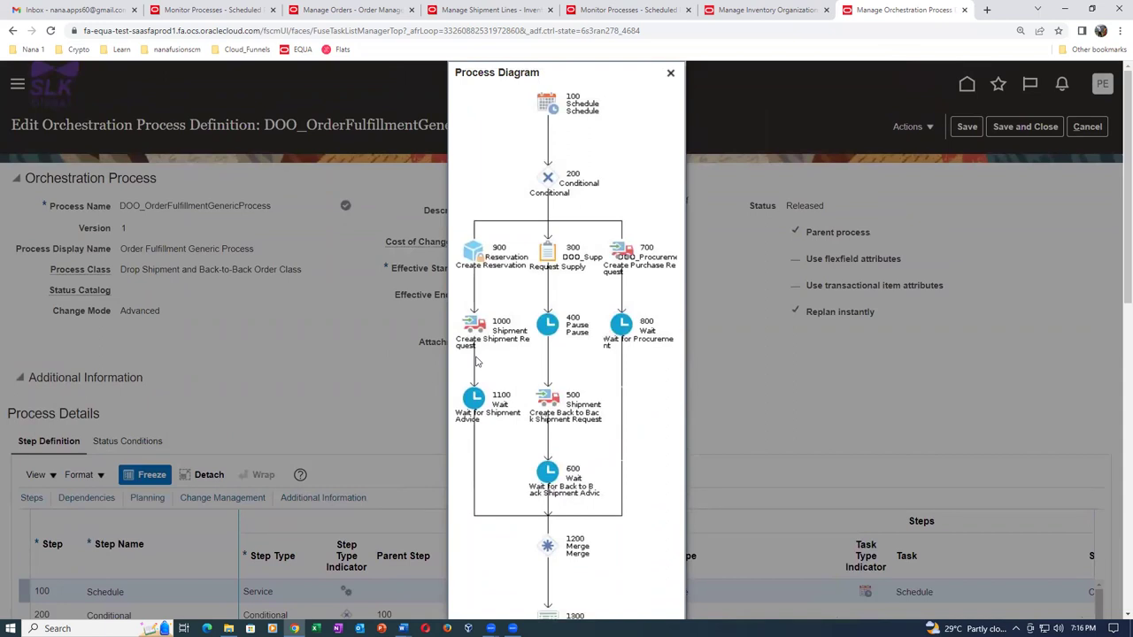
pyautogui.click(671, 73)
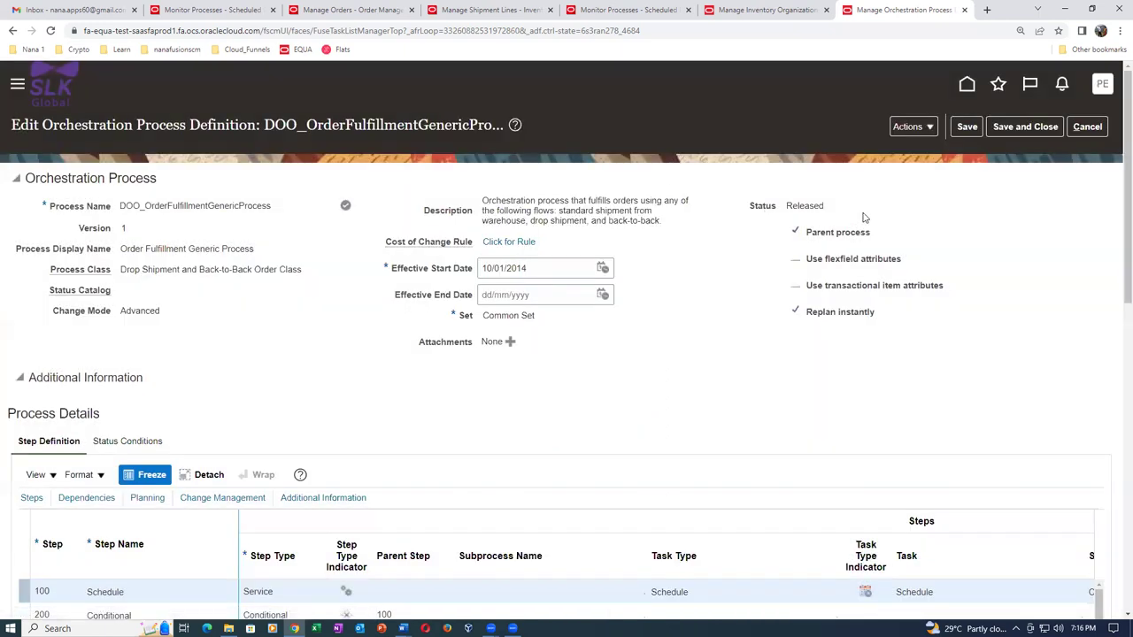
# Abandon the current edit and duplicate the DOO_OrderFulfillmentGenericProcess process.
pyautogui.click(1086, 126)
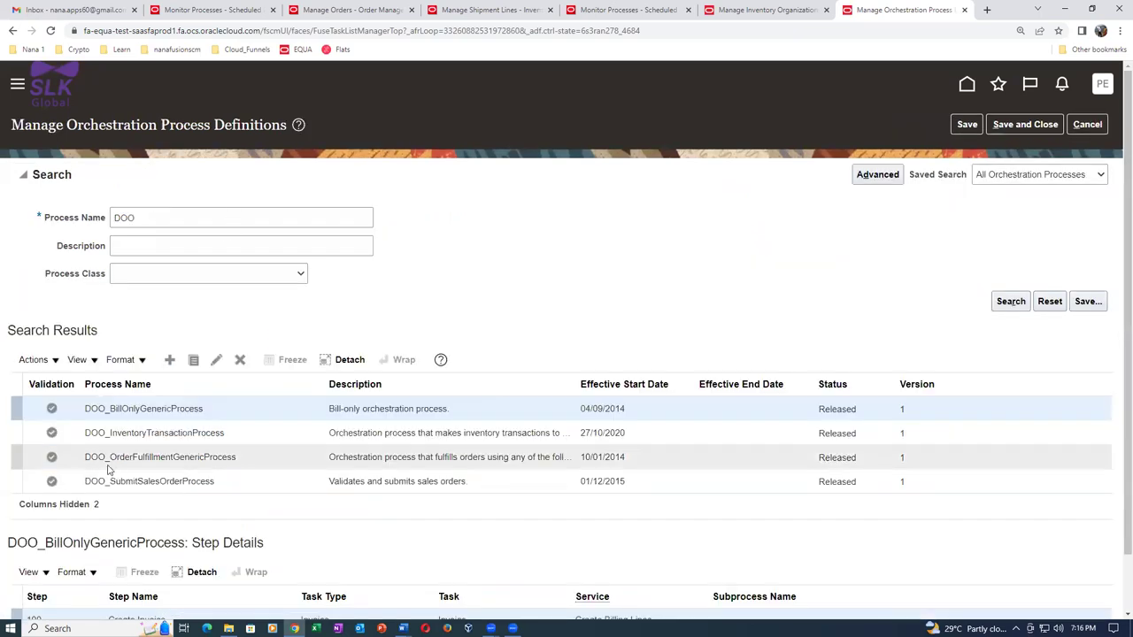
pyautogui.click(288, 457)
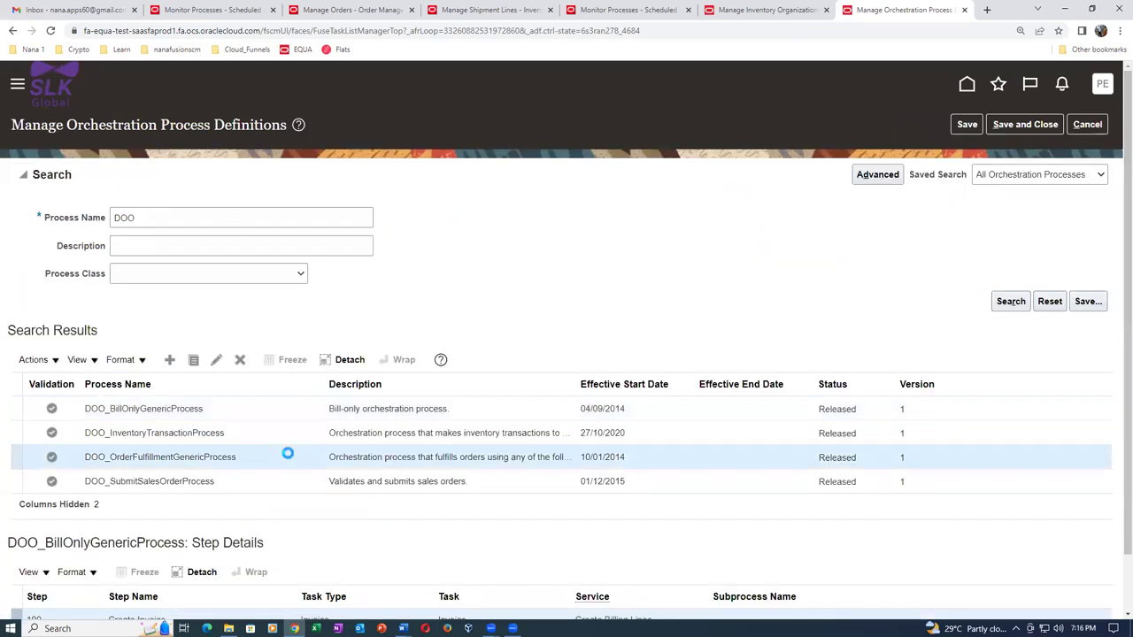
pyautogui.click(192, 362)
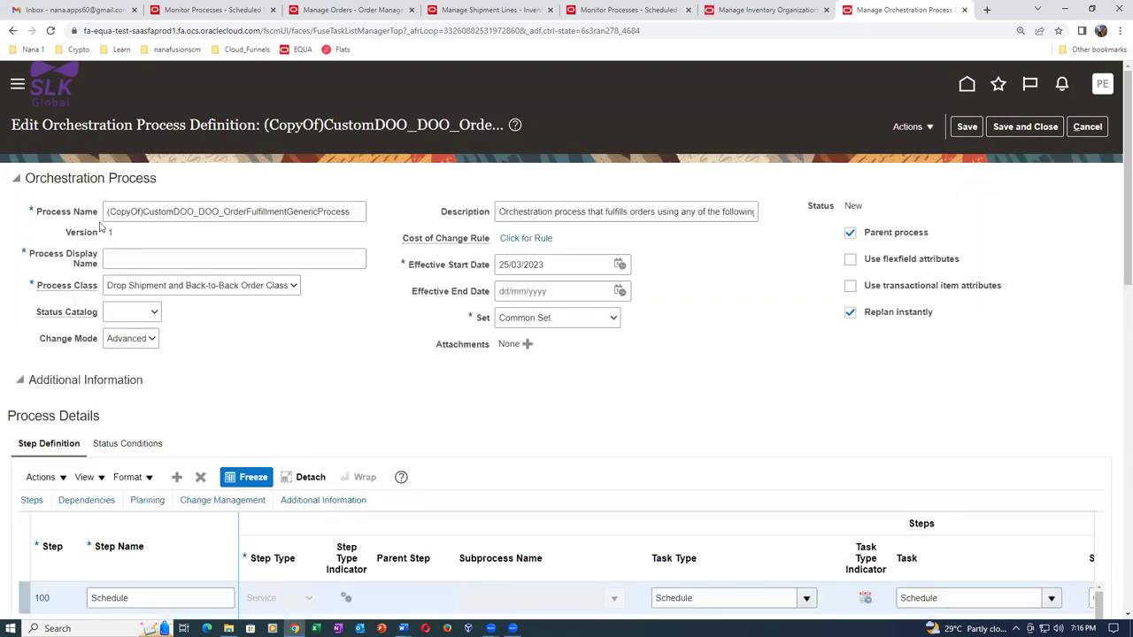
# Rename the copy to CustomDOO_No_Reservation and reuse that as its display name.
pyautogui.click(107, 215)
pyautogui.press('Delete')
pyautogui.press('Delete')
pyautogui.press('Delete')
pyautogui.press('Delete')
pyautogui.press('Delete')
pyautogui.press('Delete')
pyautogui.press('Delete')
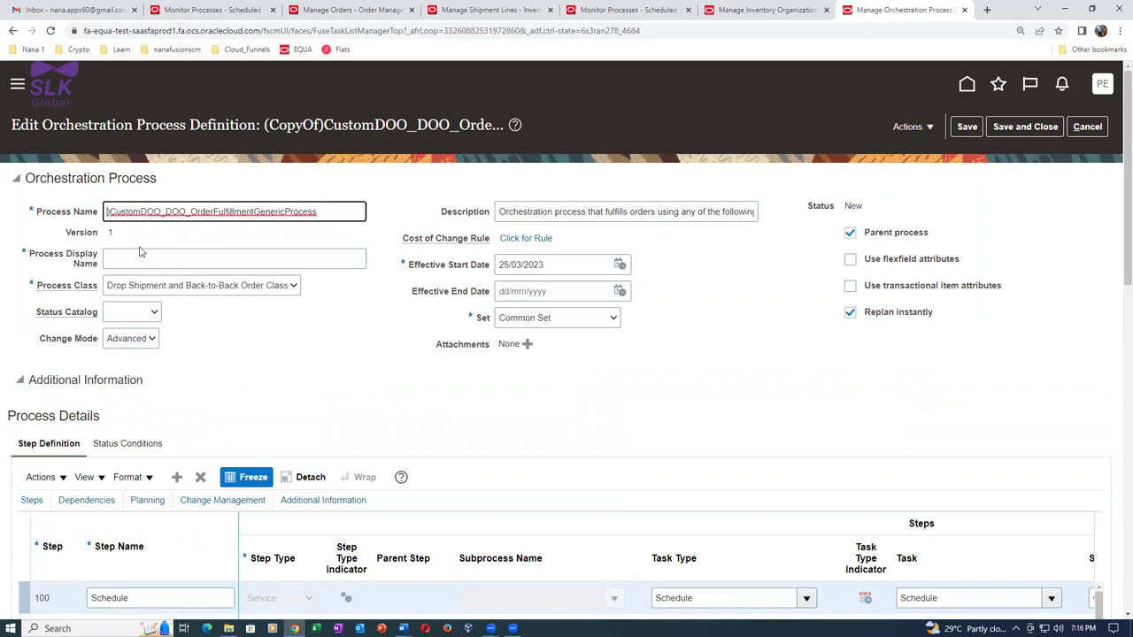
pyautogui.press('Delete')
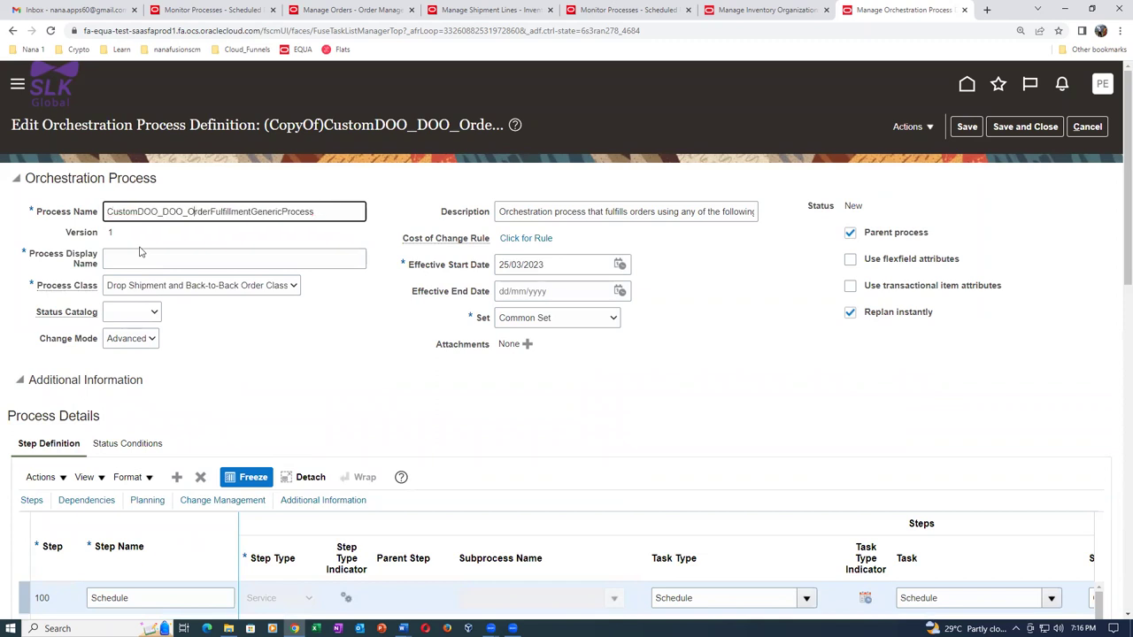
pyautogui.write('No_Reservation')
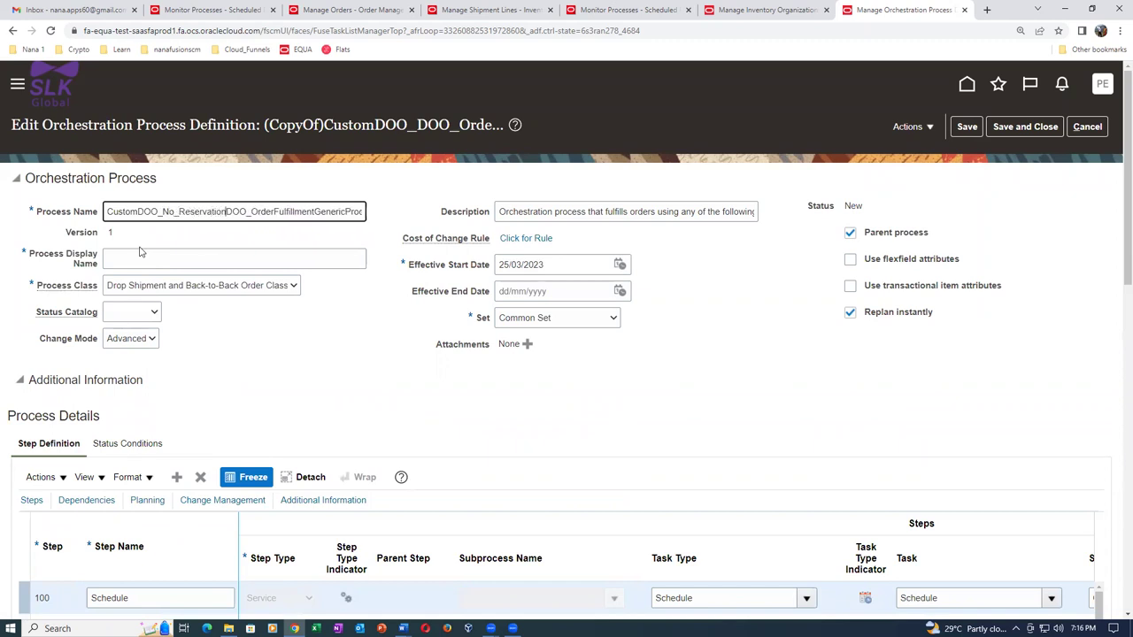
pyautogui.press('Delete')
pyautogui.press('Delete')
pyautogui.press('Delete')
pyautogui.press('Delete')
pyautogui.press('Delete')
pyautogui.press('Delete')
pyautogui.press('Delete')
pyautogui.press('Delete')
pyautogui.press('Delete')
pyautogui.press('Delete')
pyautogui.press('Delete')
pyautogui.press('Delete')
pyautogui.press('Delete')
pyautogui.press('Delete')
pyautogui.press('Delete')
pyautogui.press('Delete')
pyautogui.press('Delete')
pyautogui.press('Delete')
pyautogui.press('Delete')
pyautogui.press('Delete')
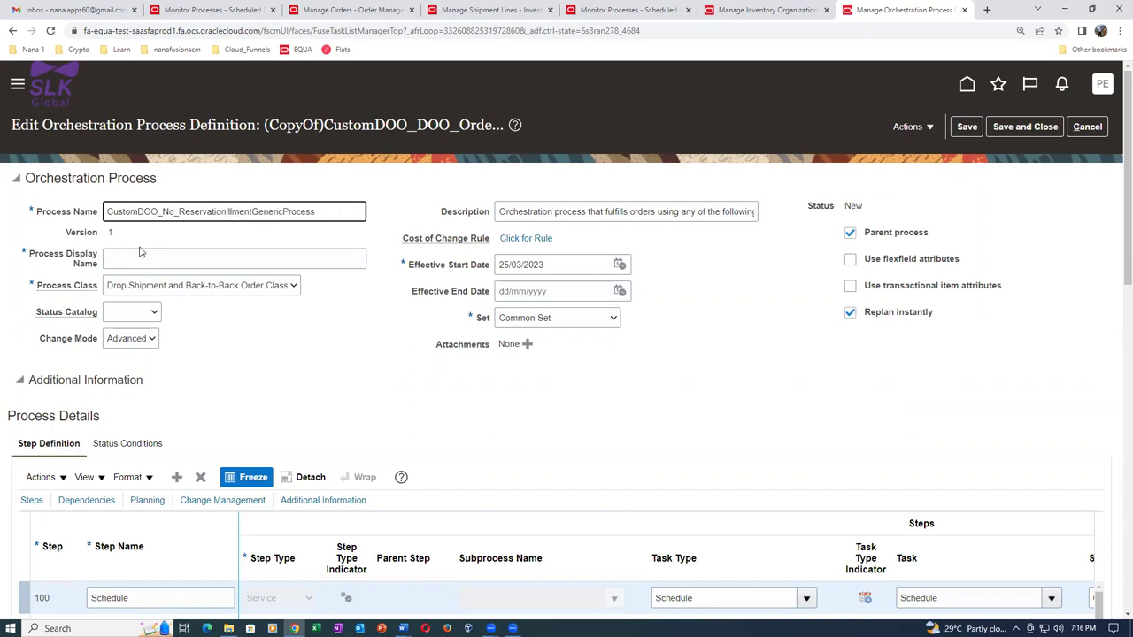
pyautogui.press('Delete')
pyautogui.press('Delete')
pyautogui.press('Delete')
pyautogui.press('Delete')
pyautogui.press('Delete')
pyautogui.hotkey('ctrl', 'a')
pyautogui.hotkey('ctrl', 'c')
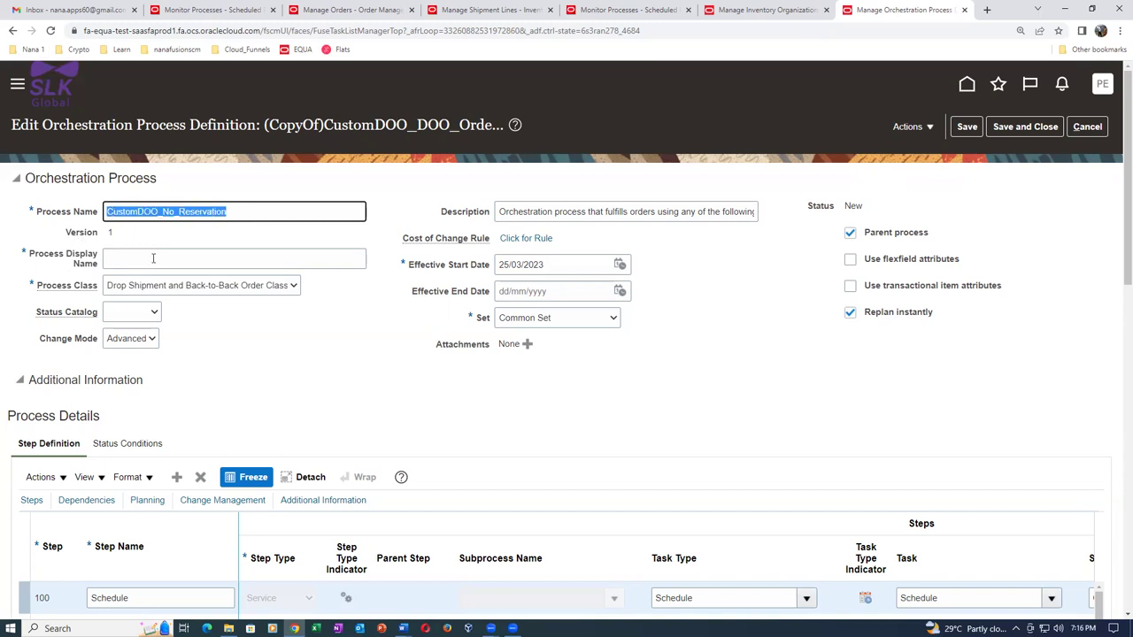
pyautogui.click(154, 259)
pyautogui.hotkey('ctrl', 'v')
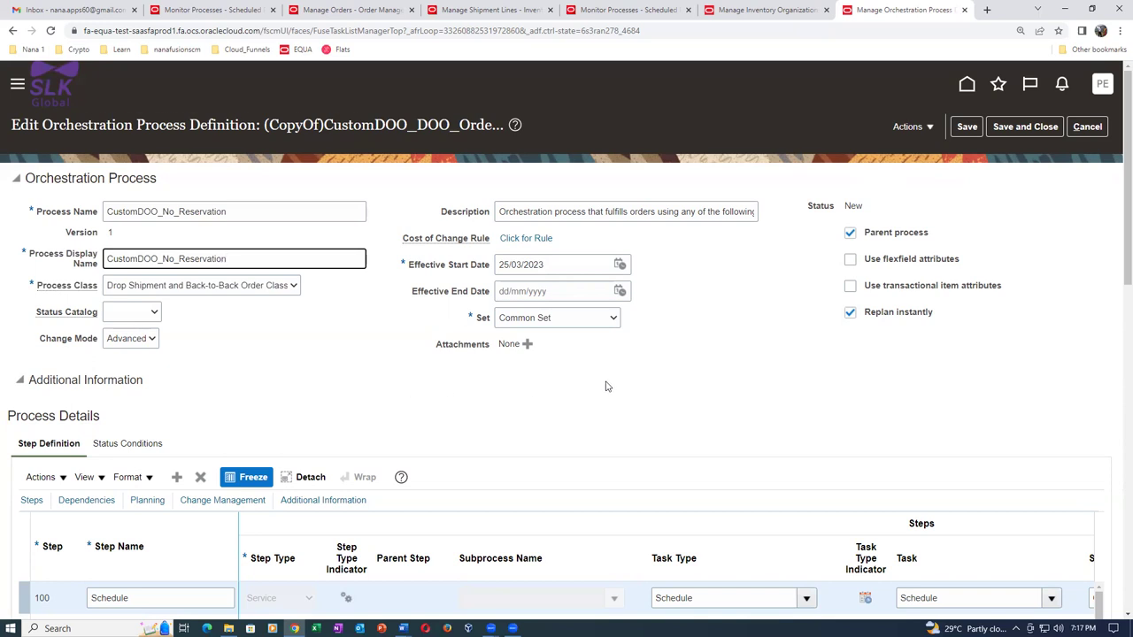
# Set step 900 Create Reservation's service to Cancel Inventory Reservation.
pyautogui.scroll(-5, 606, 385)
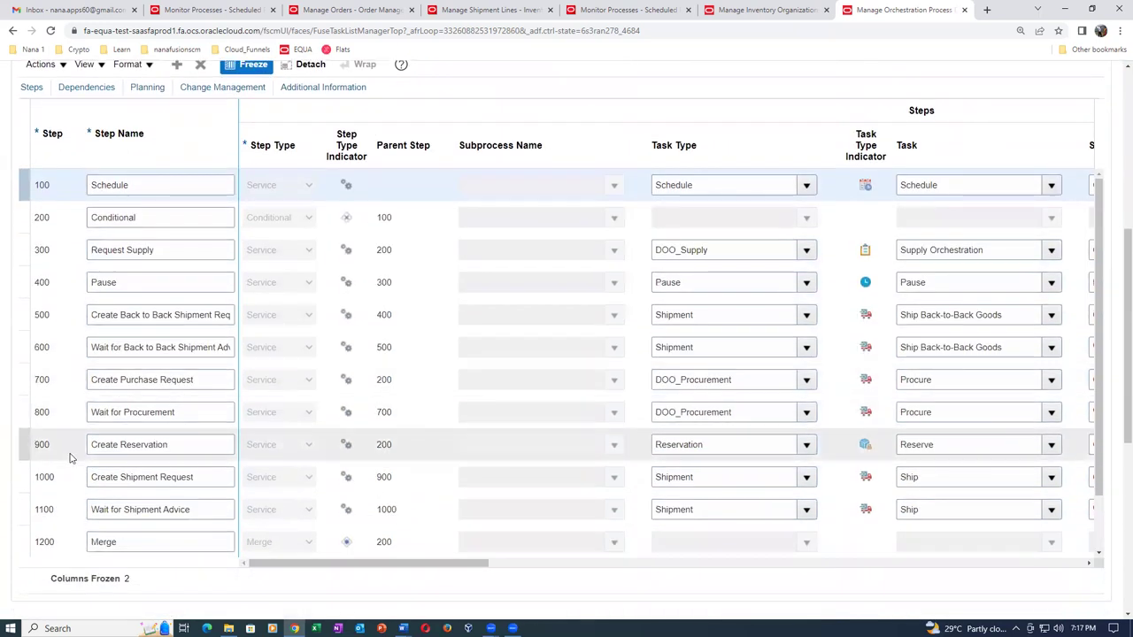
pyautogui.moveTo(391, 564); pyautogui.dragTo(510, 567)
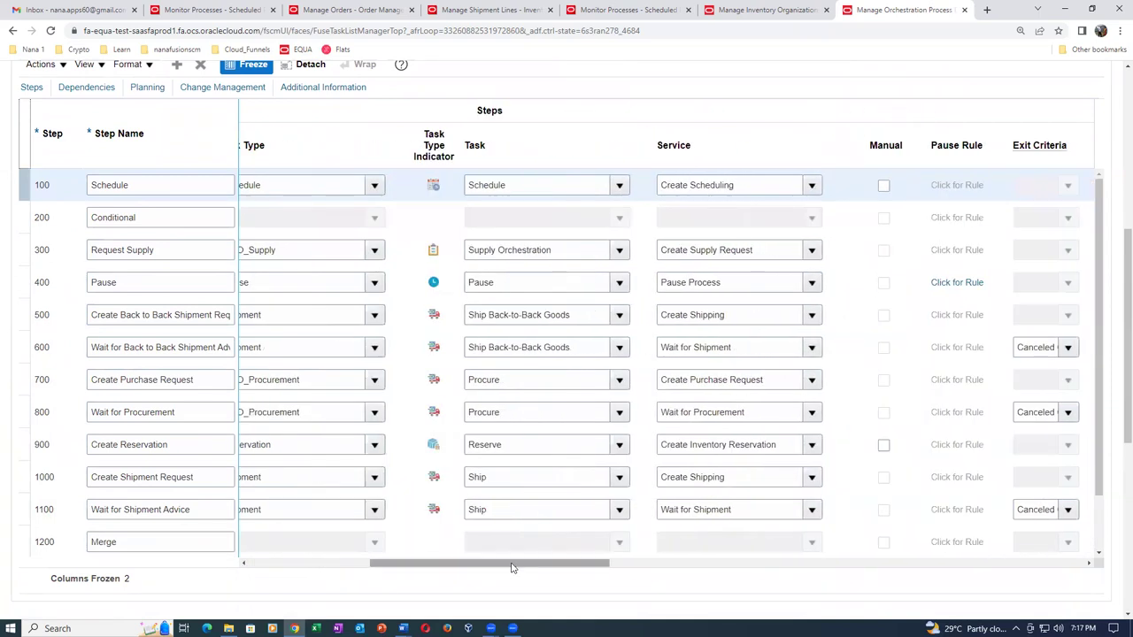
pyautogui.click(811, 446)
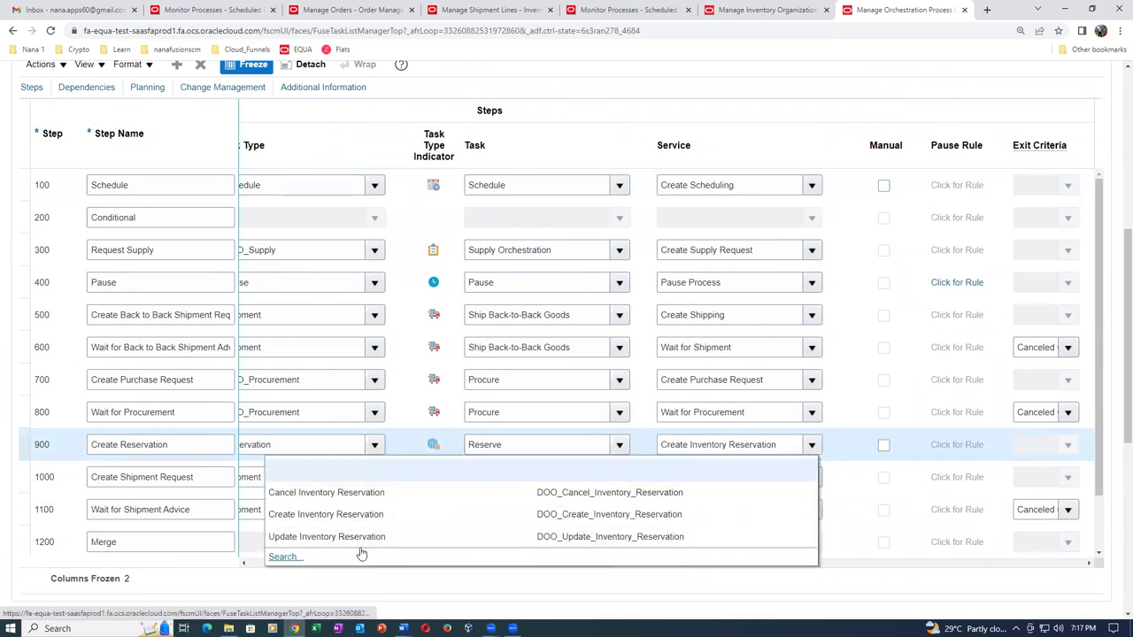
pyautogui.click(366, 493)
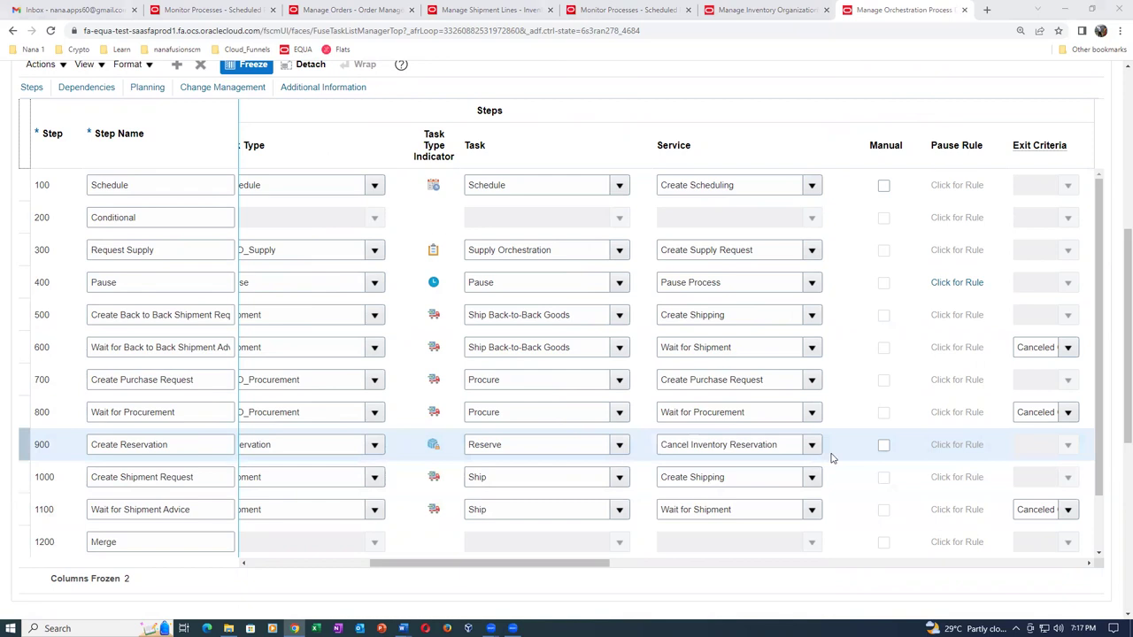
pyautogui.moveTo(573, 565); pyautogui.dragTo(1022, 565)
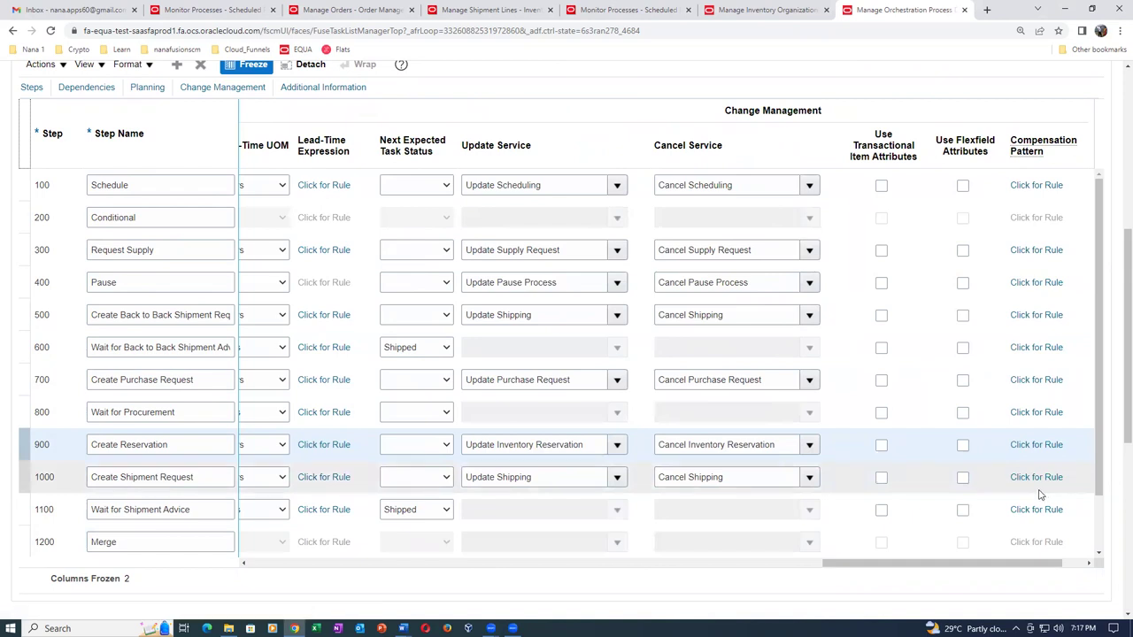
pyautogui.moveTo(991, 567); pyautogui.dragTo(387, 608)
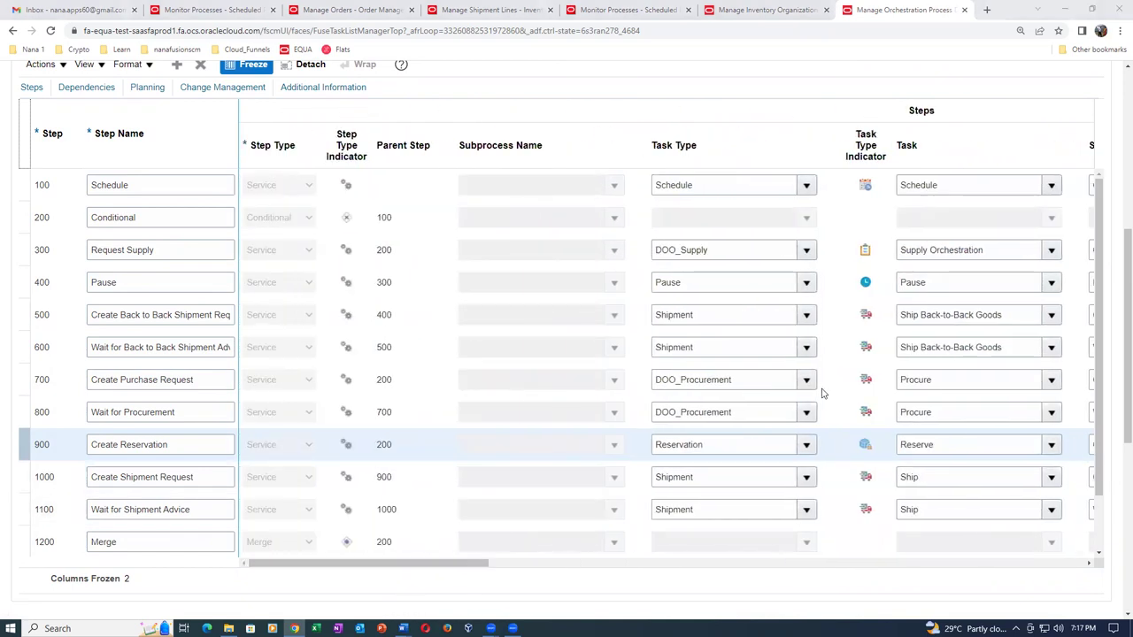
pyautogui.moveTo(1117, 259); pyautogui.dragTo(1107, 67)
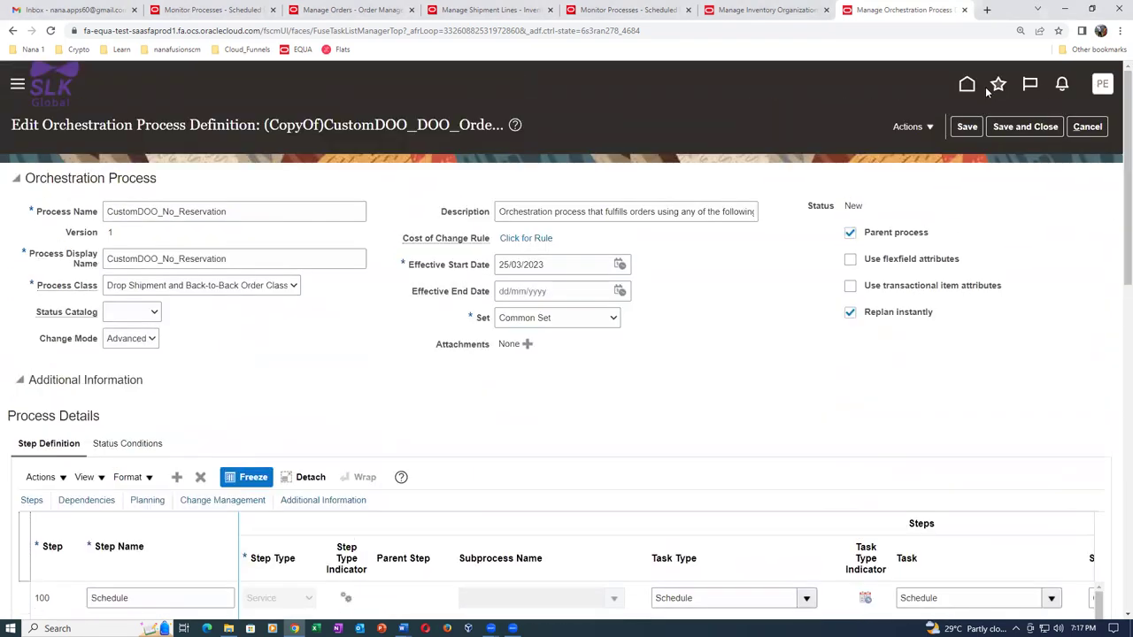
# Save the CustomDOO_No_Reservation process definition.
pyautogui.click(966, 127)
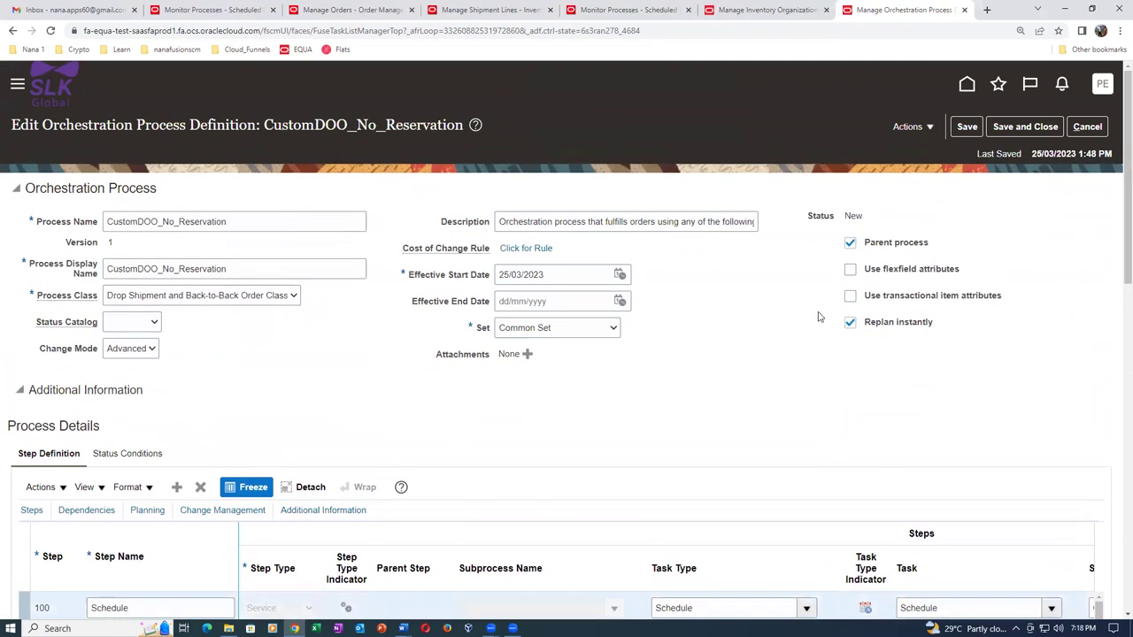
pyautogui.moveTo(1115, 250); pyautogui.dragTo(1117, 464)
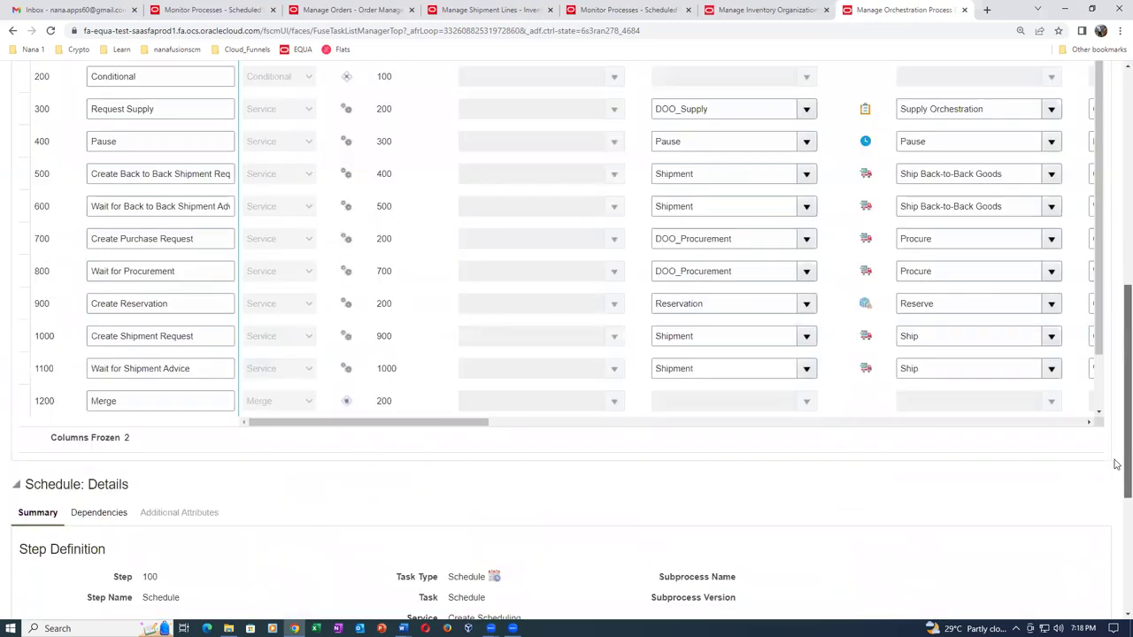
pyautogui.moveTo(355, 427); pyautogui.dragTo(509, 427)
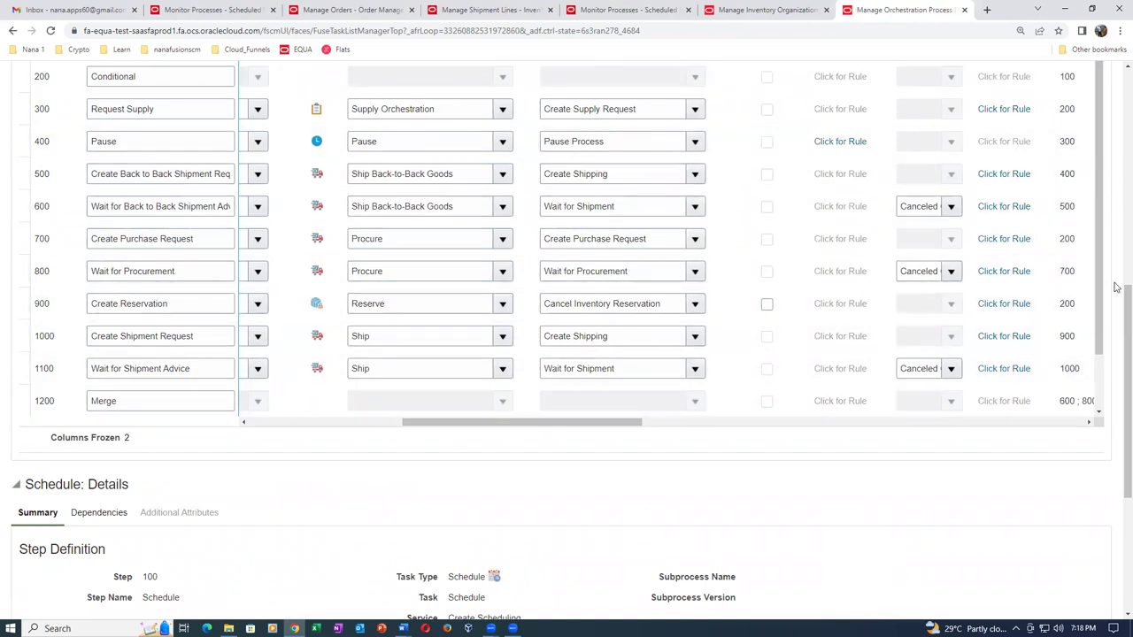
pyautogui.scroll(10, 1117, 332)
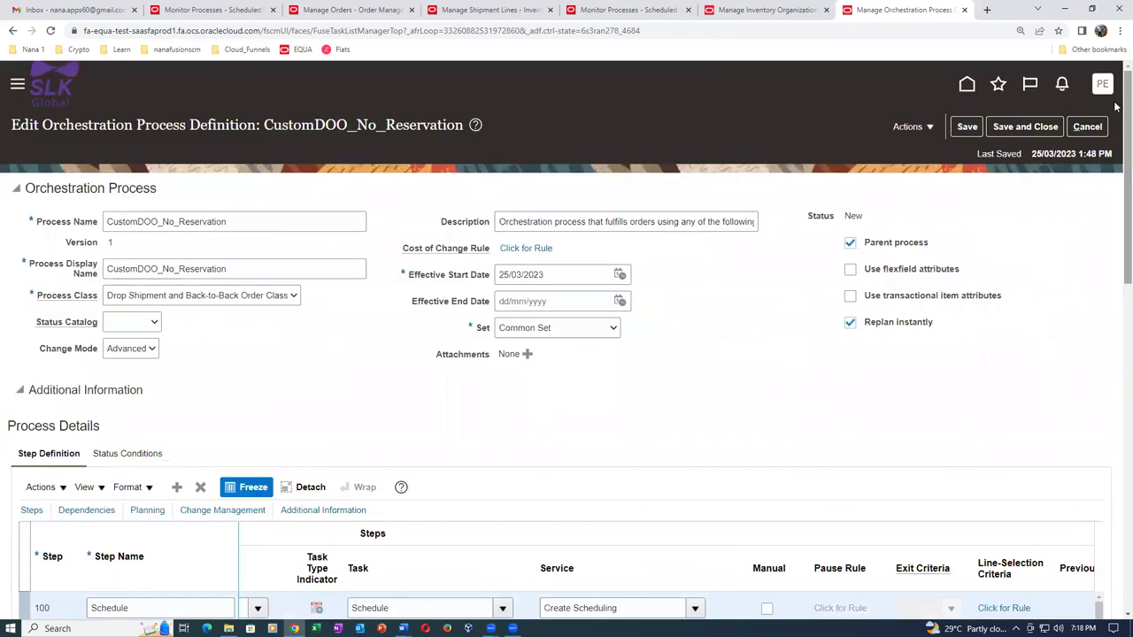
# Validate the process setup from Actions and dismiss the validation message.
pyautogui.click(912, 127)
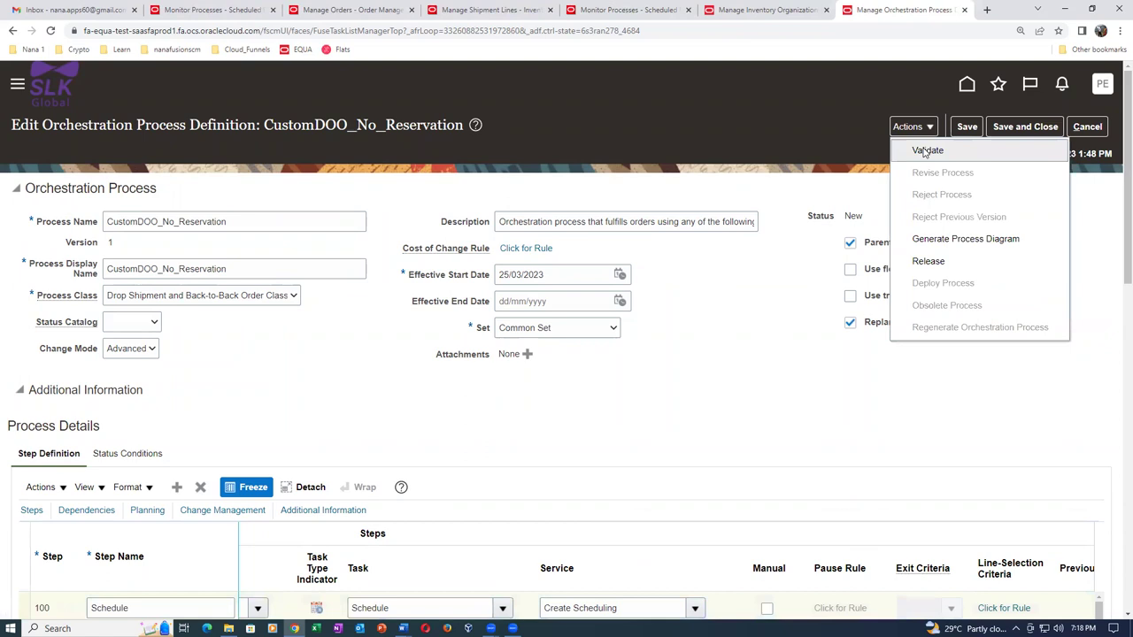
pyautogui.click(926, 152)
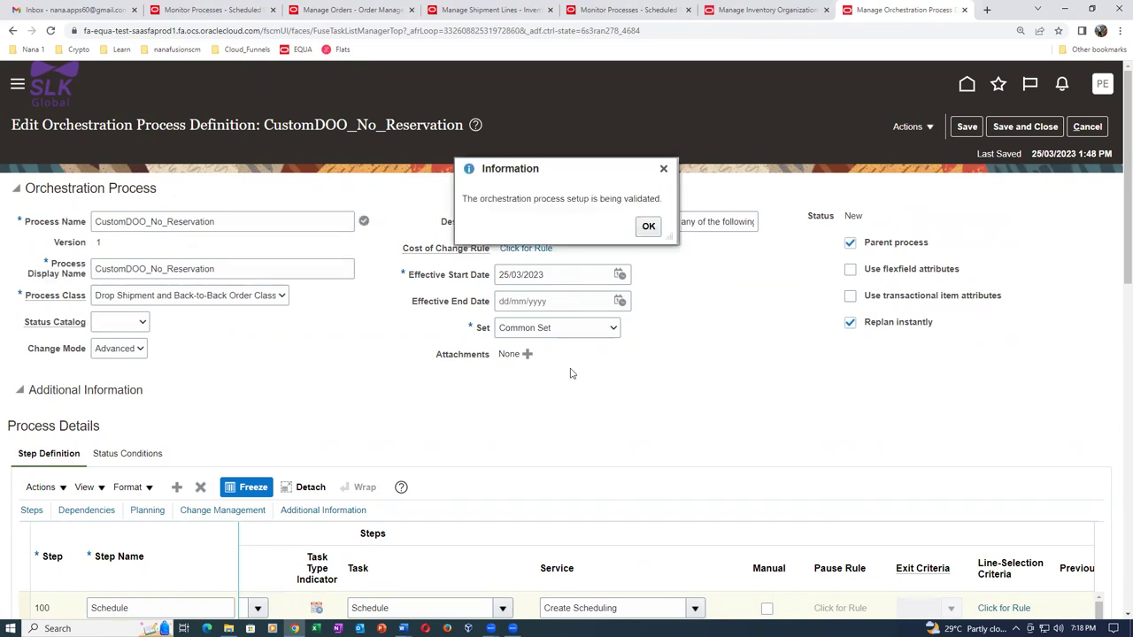
pyautogui.click(648, 227)
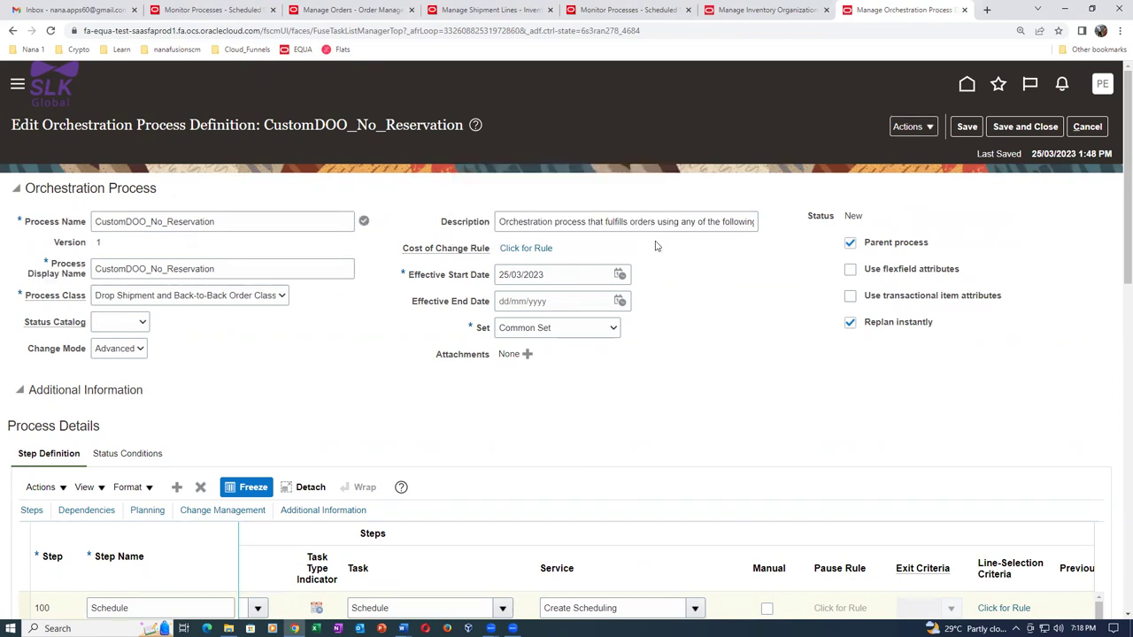
pyautogui.click(921, 130)
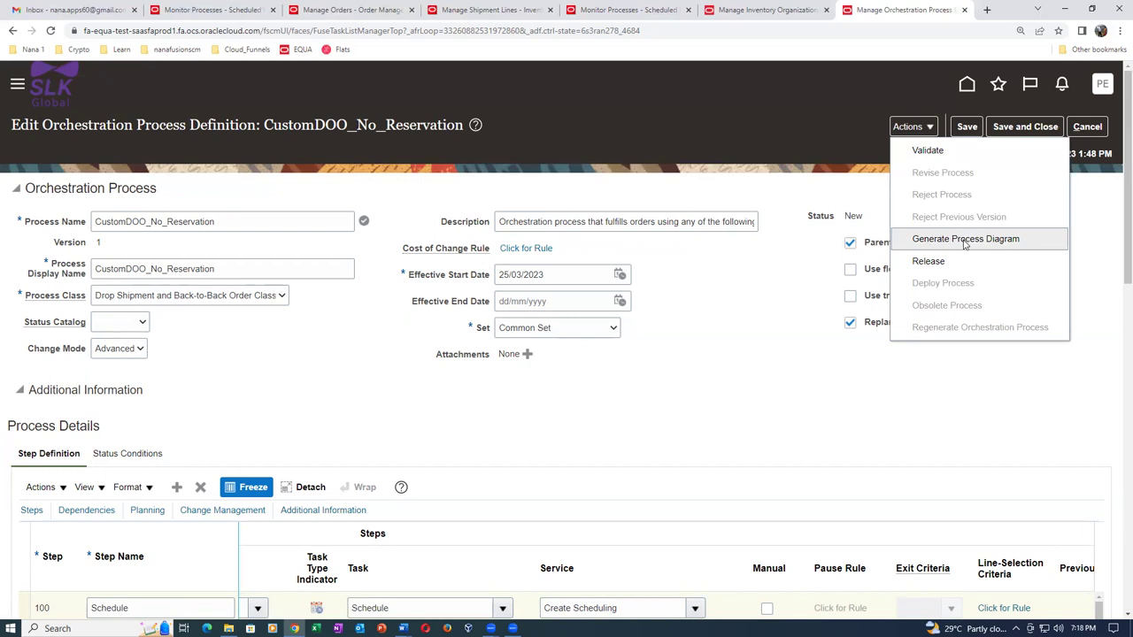
pyautogui.click(965, 242)
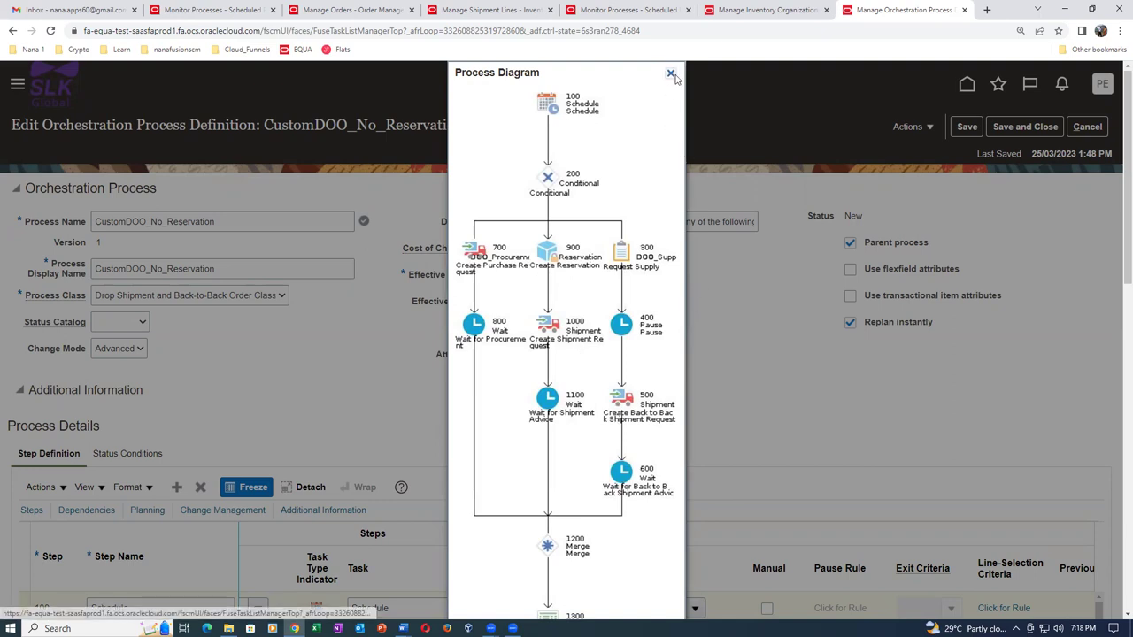
pyautogui.click(670, 72)
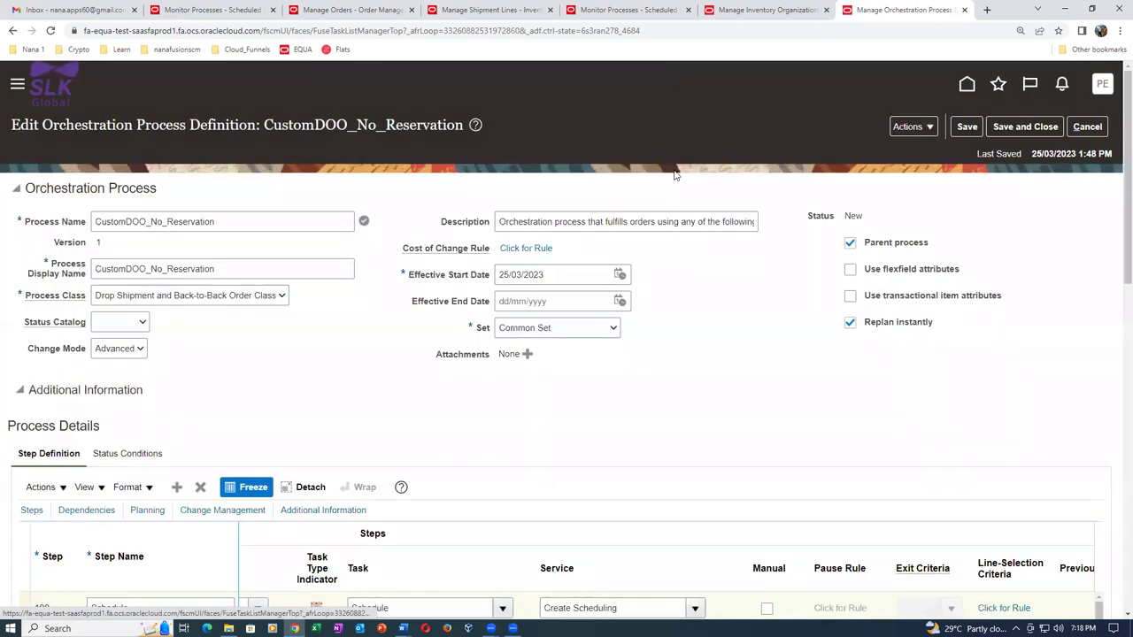
pyautogui.click(906, 128)
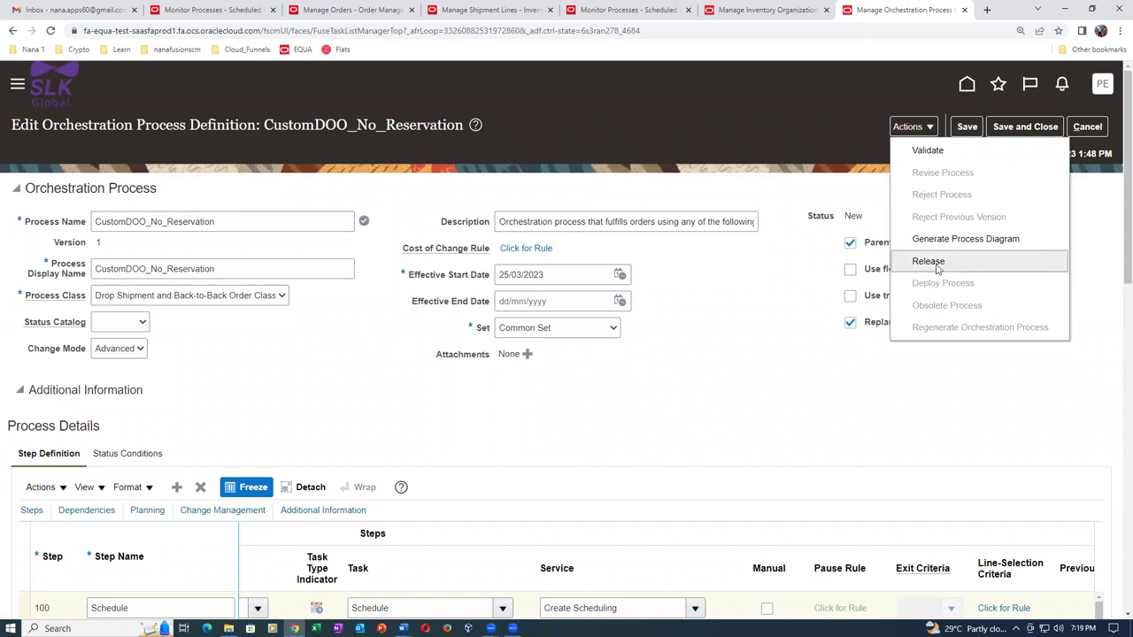
# Release CustomDOO_No_Reservation and dismiss the download and release messages.
pyautogui.click(936, 264)
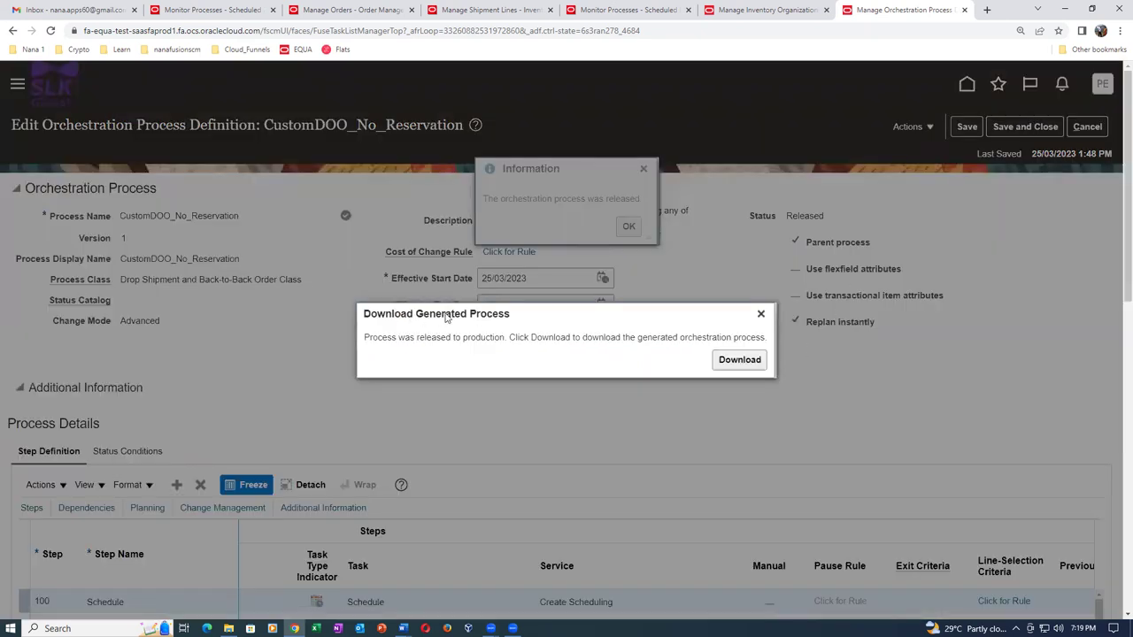
pyautogui.click(760, 314)
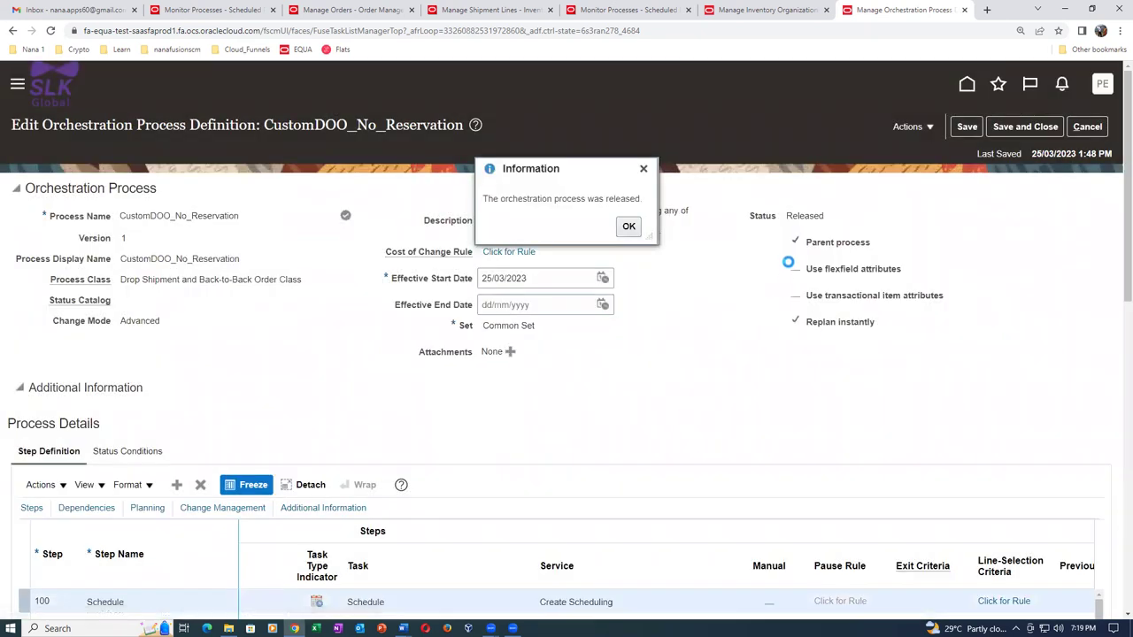
pyautogui.click(634, 229)
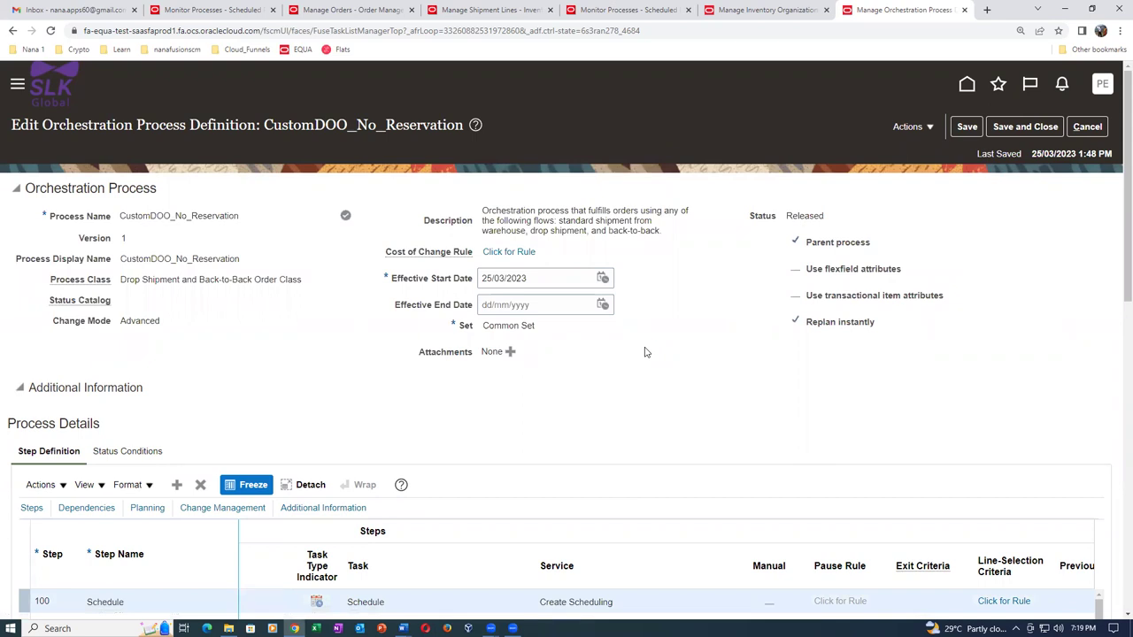
pyautogui.click(910, 127)
# Deploy CustomDOO_No_Reservation with the deployment password, then save and close the definition.
pyautogui.click(938, 283)
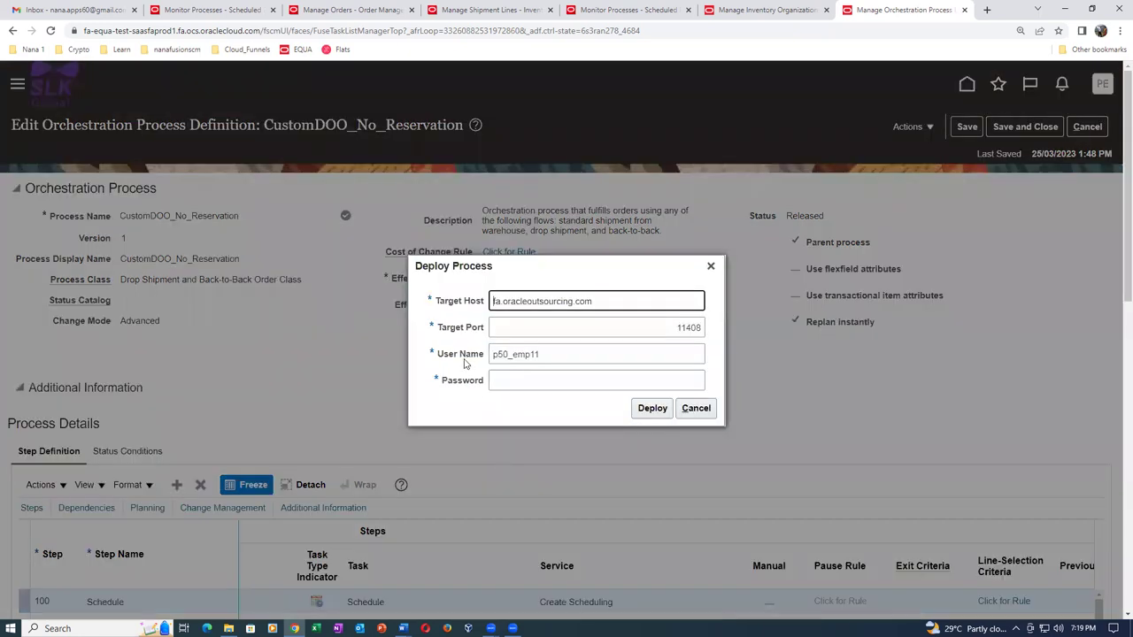
pyautogui.click(543, 380)
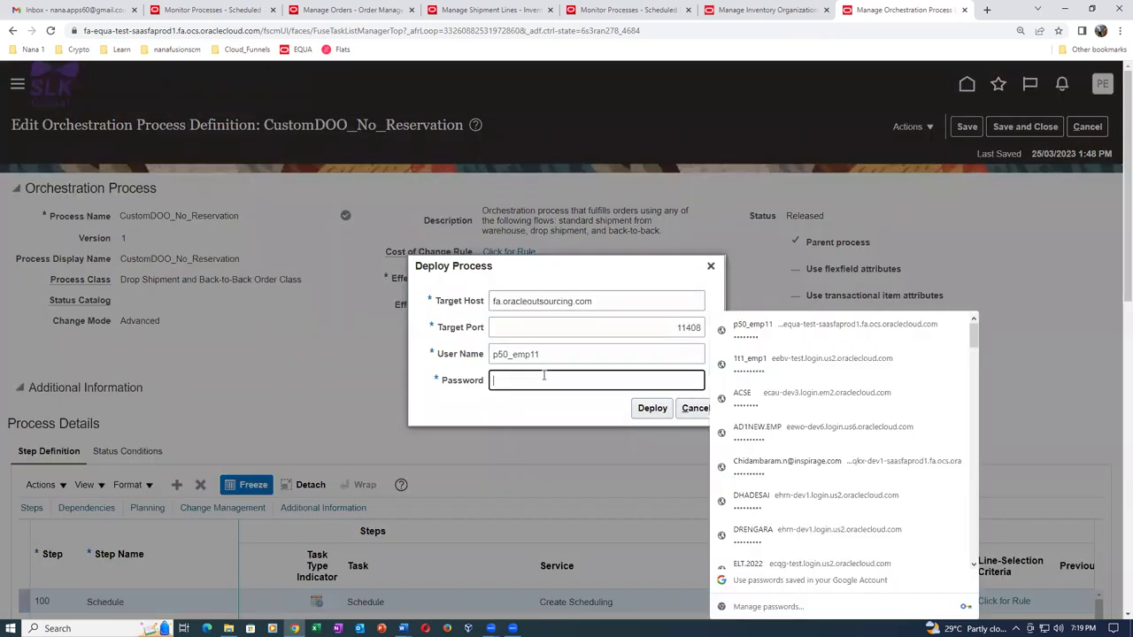
pyautogui.write('•••••••')
pyautogui.click(652, 408)
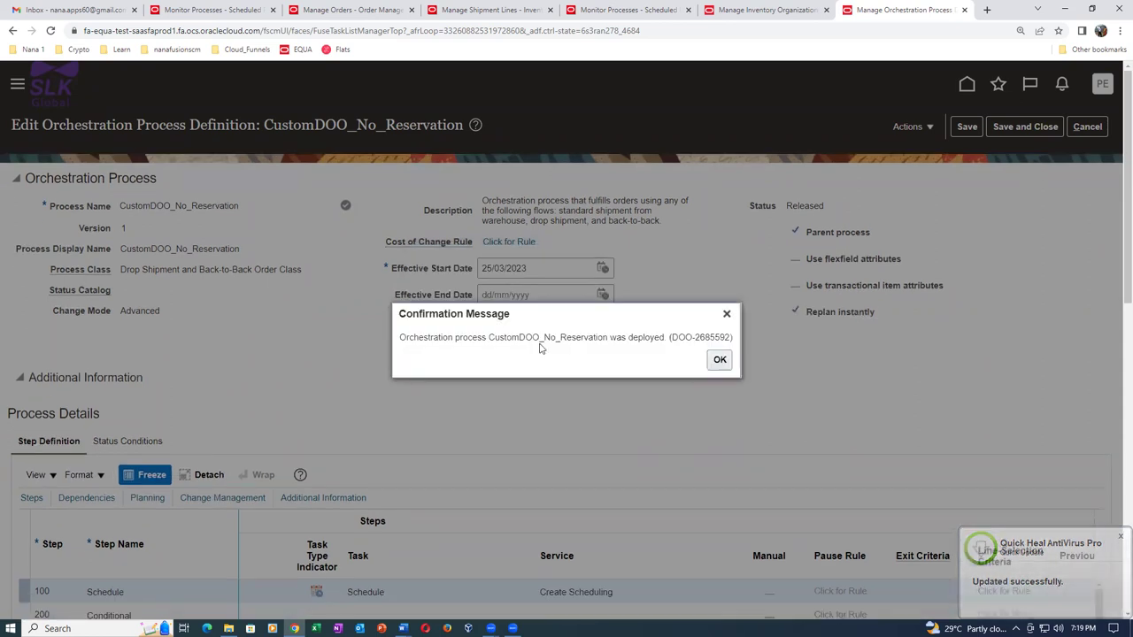
pyautogui.moveTo(592, 338); pyautogui.dragTo(664, 340)
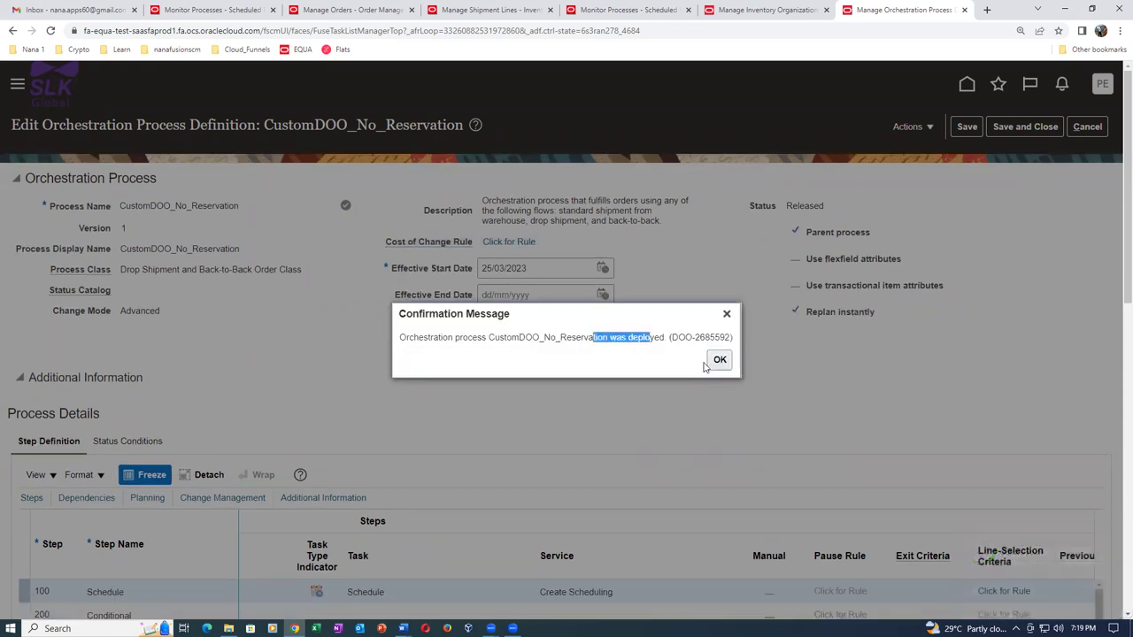
pyautogui.click(726, 313)
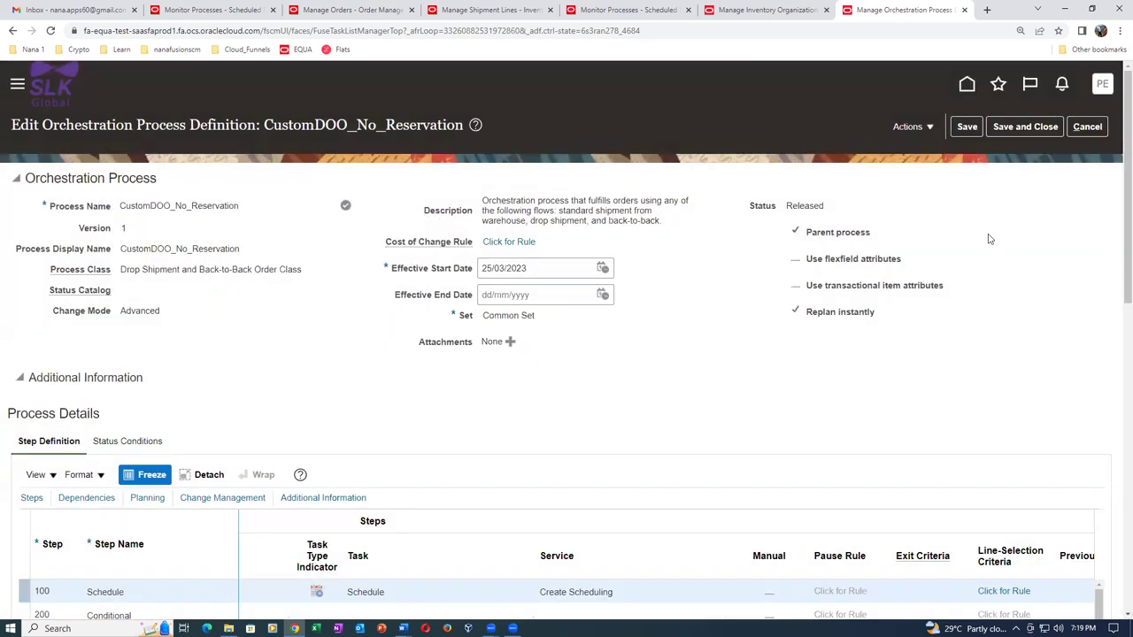
pyautogui.click(1040, 129)
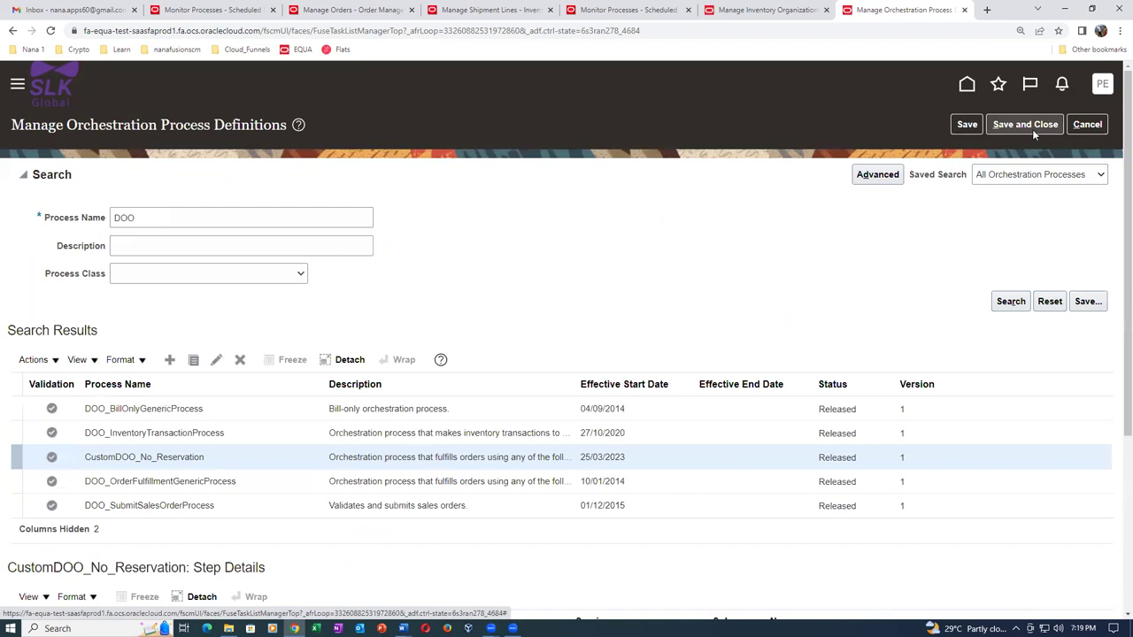
# Leave the process list, search tasks for man%order%lype%, and check Manage Change Order Types.
pyautogui.click(1087, 125)
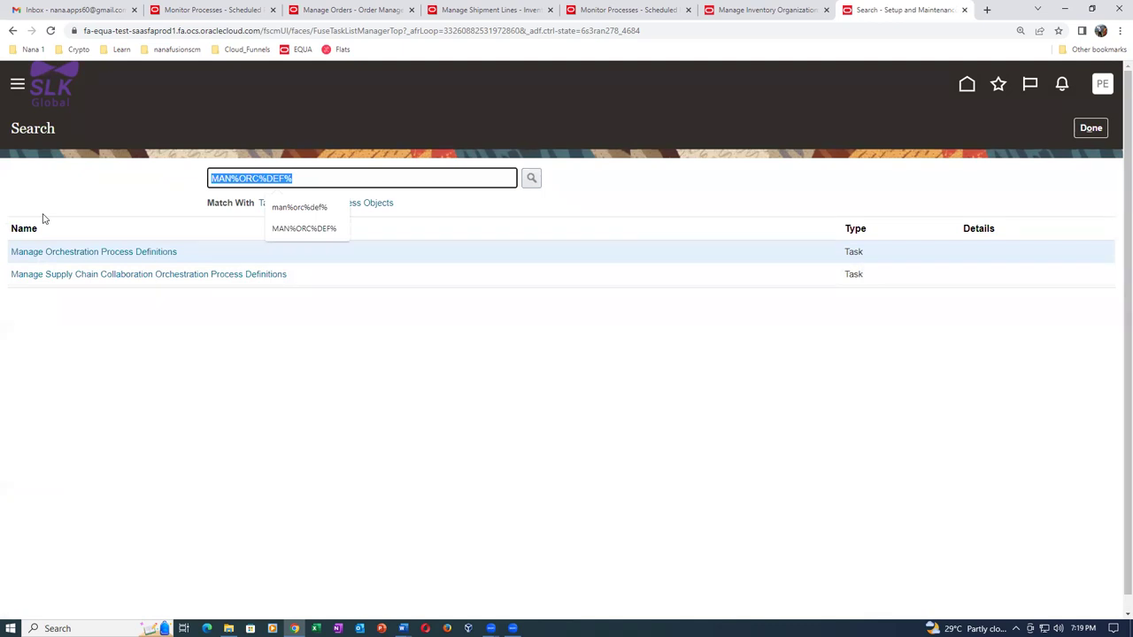
pyautogui.write('man%order%lype')
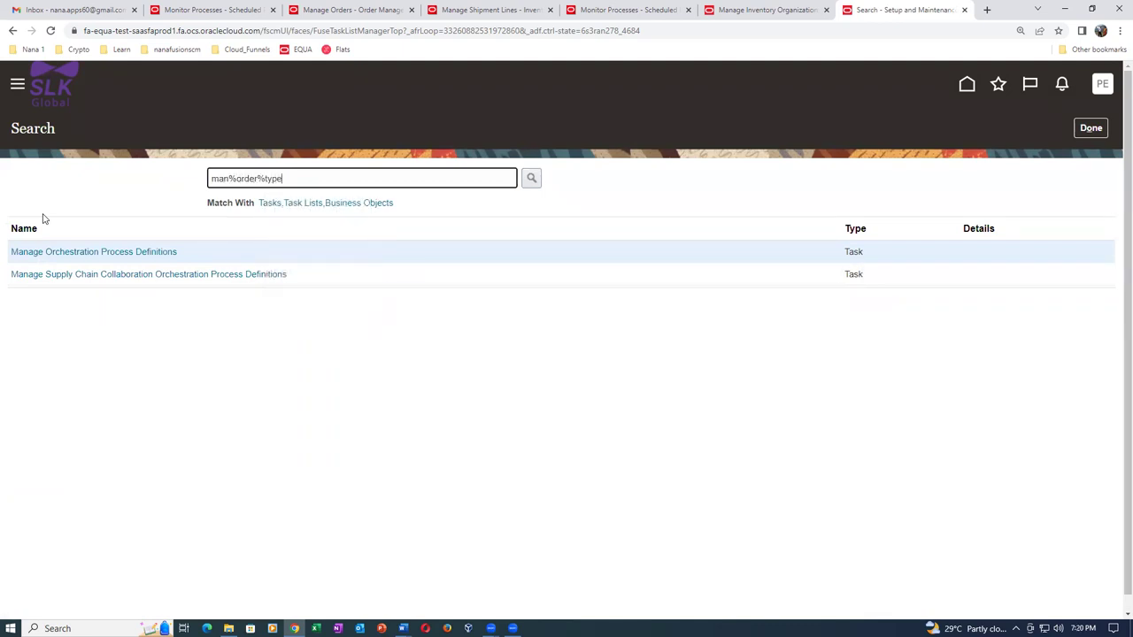
pyautogui.write('%')
pyautogui.press('Return')
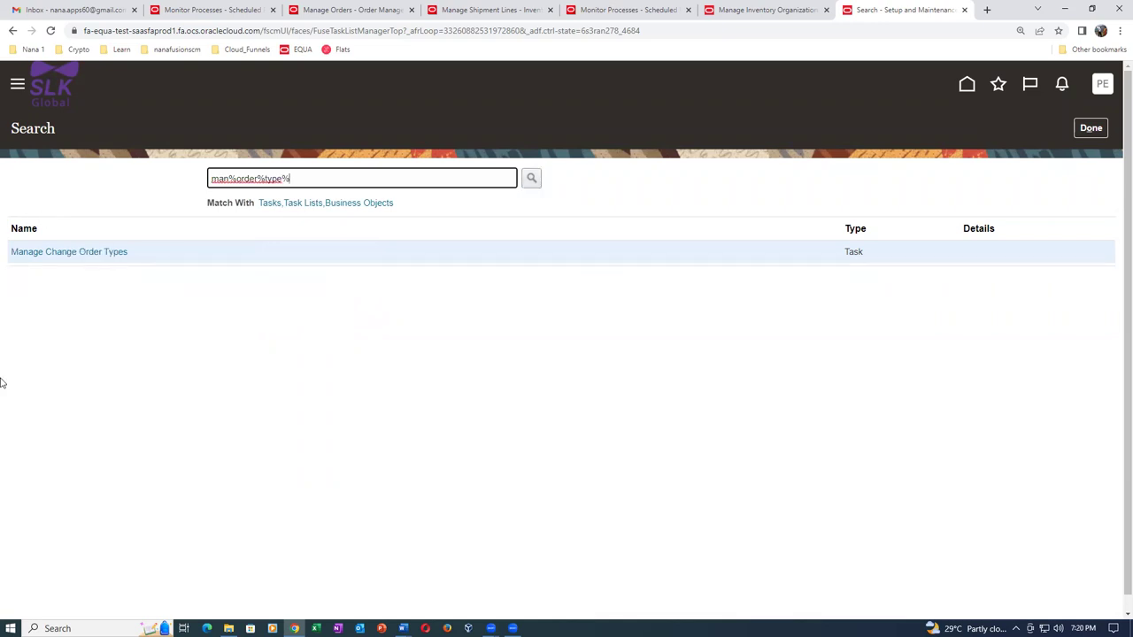
pyautogui.click(106, 253)
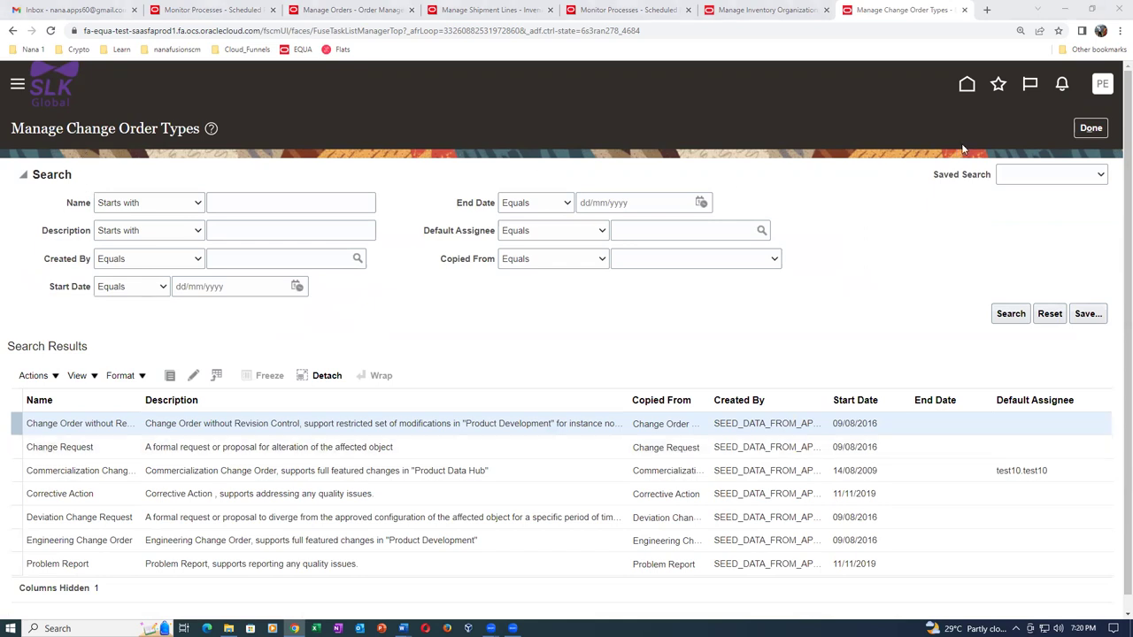
pyautogui.click(1088, 128)
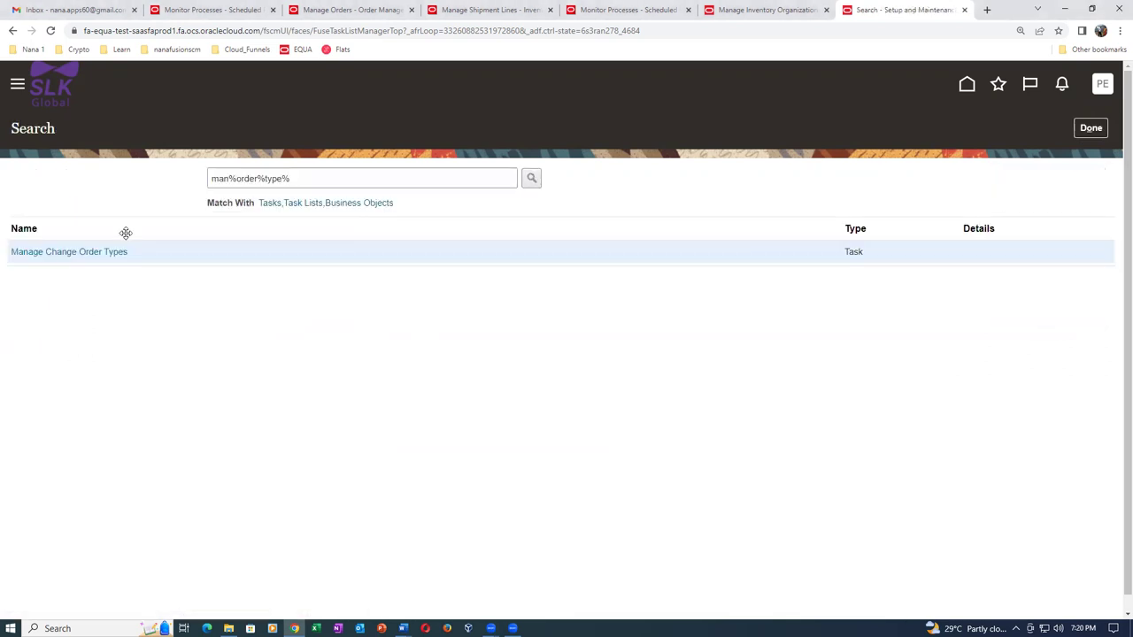
# Change the task search to man%order%look% and open Manage Order Lookups.
pyautogui.click(312, 177)
pyautogui.press('BackSpace')
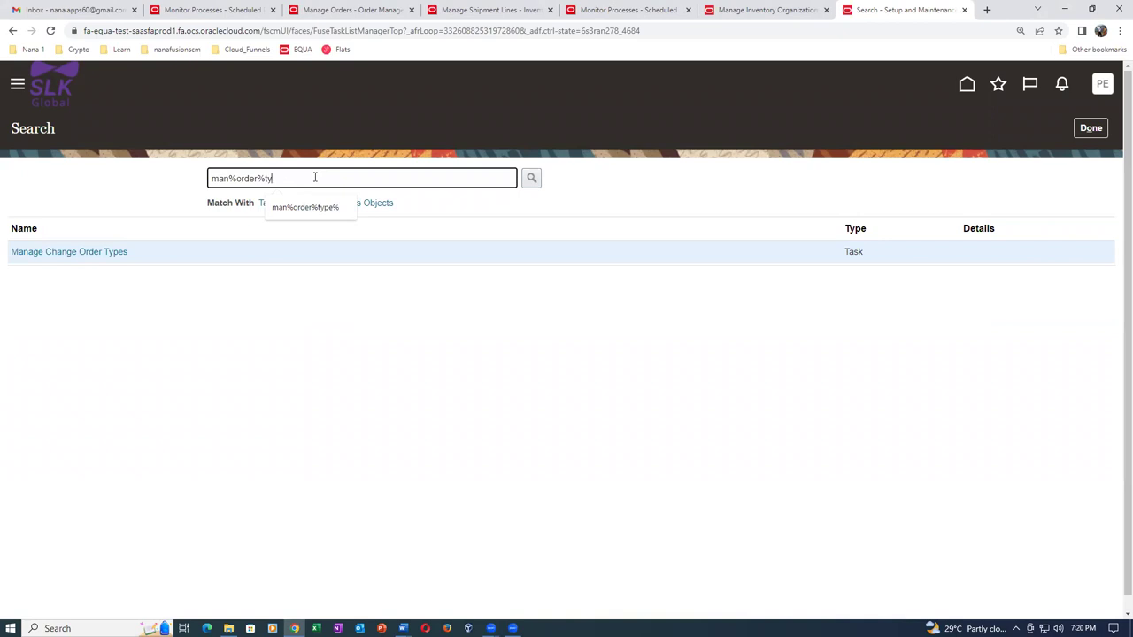
pyautogui.press('BackSpace')
pyautogui.press('BackSpace')
pyautogui.write('look')
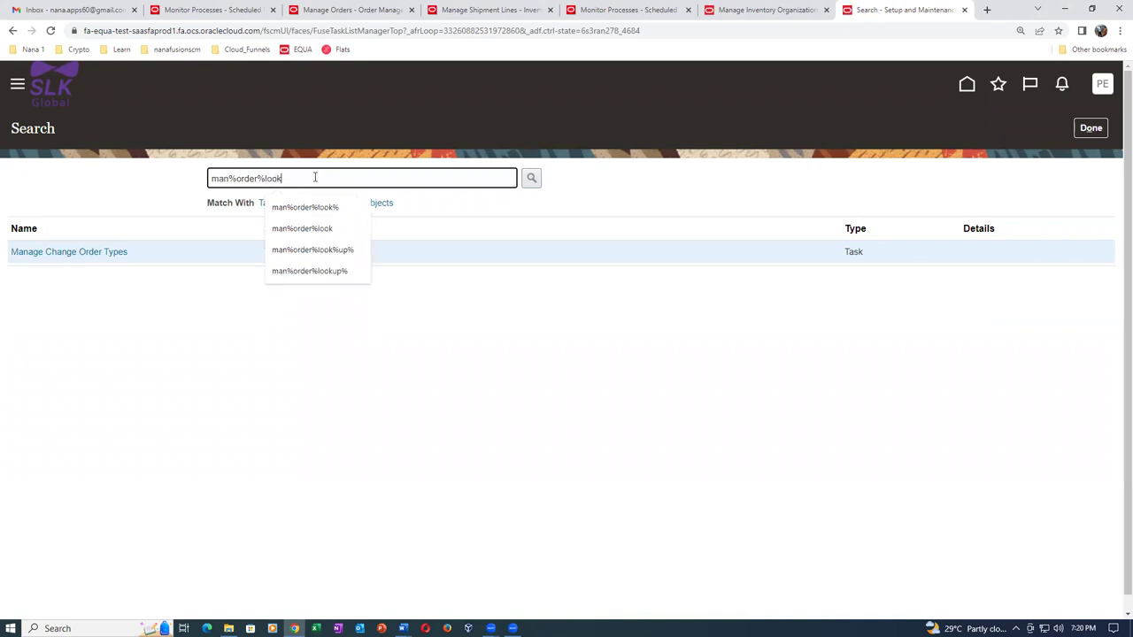
pyautogui.write('%')
pyautogui.press('Return')
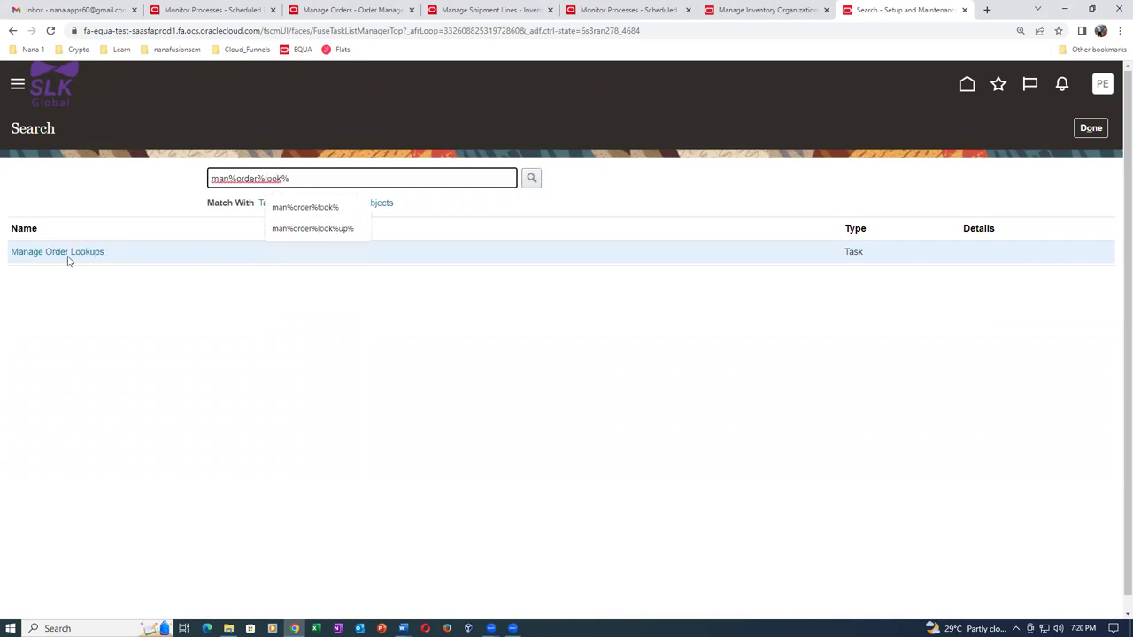
pyautogui.click(67, 255)
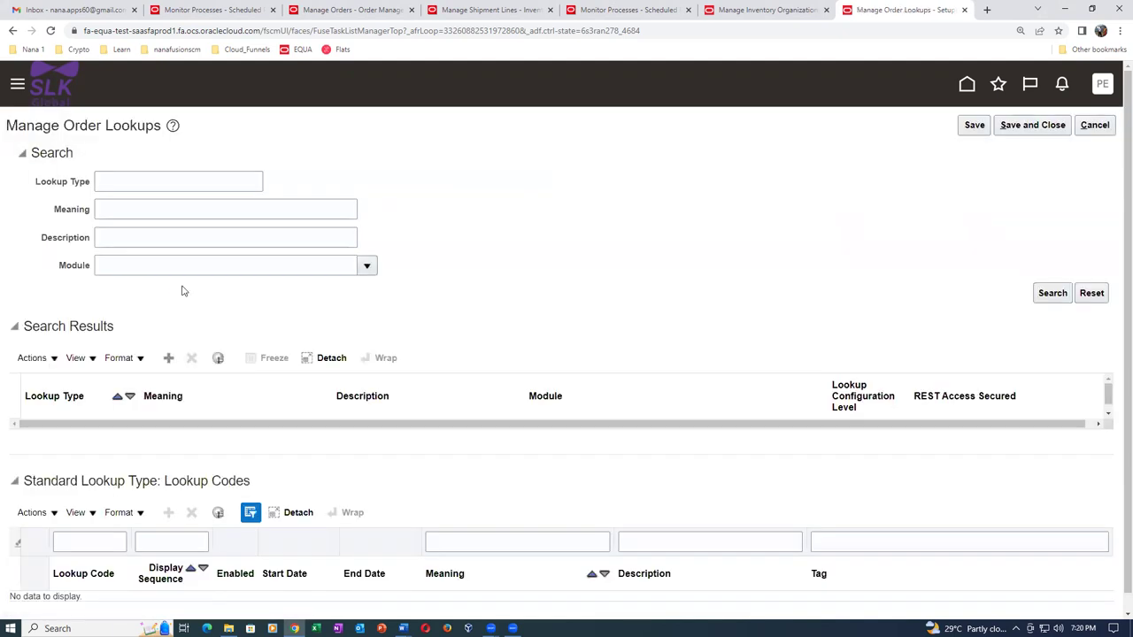
# Search lookup types matching ORA%DOO% to find ORA_DOO_LINE_TYPES.
pyautogui.scroll(-1, 181, 297)
pyautogui.click(140, 159)
pyautogui.write('ORA%DOO%LINE%')
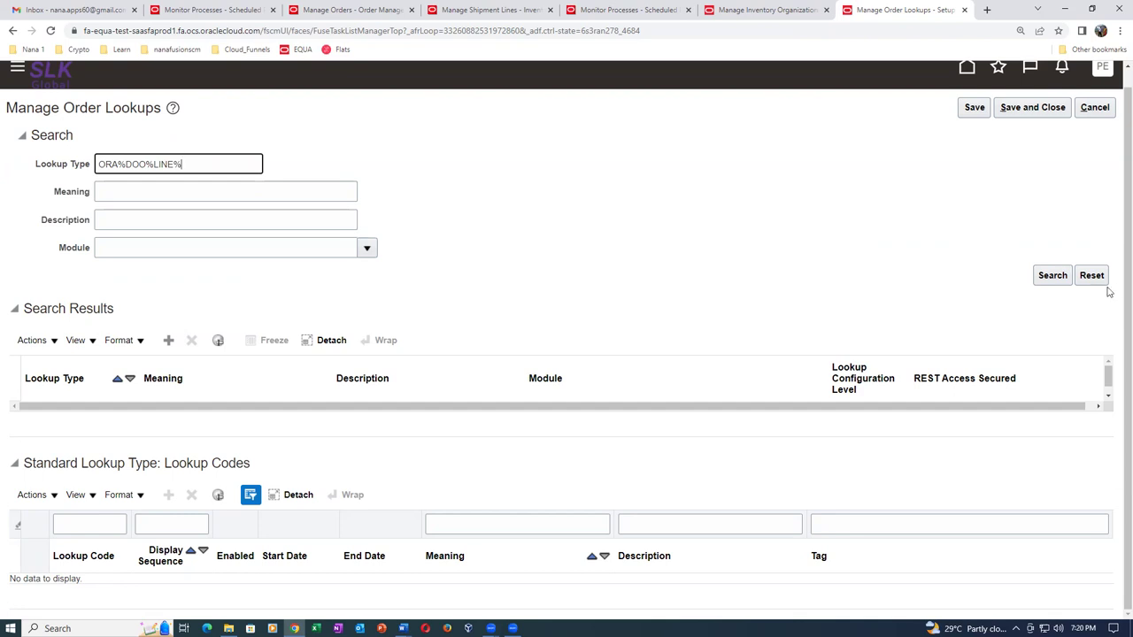
pyautogui.click(1052, 275)
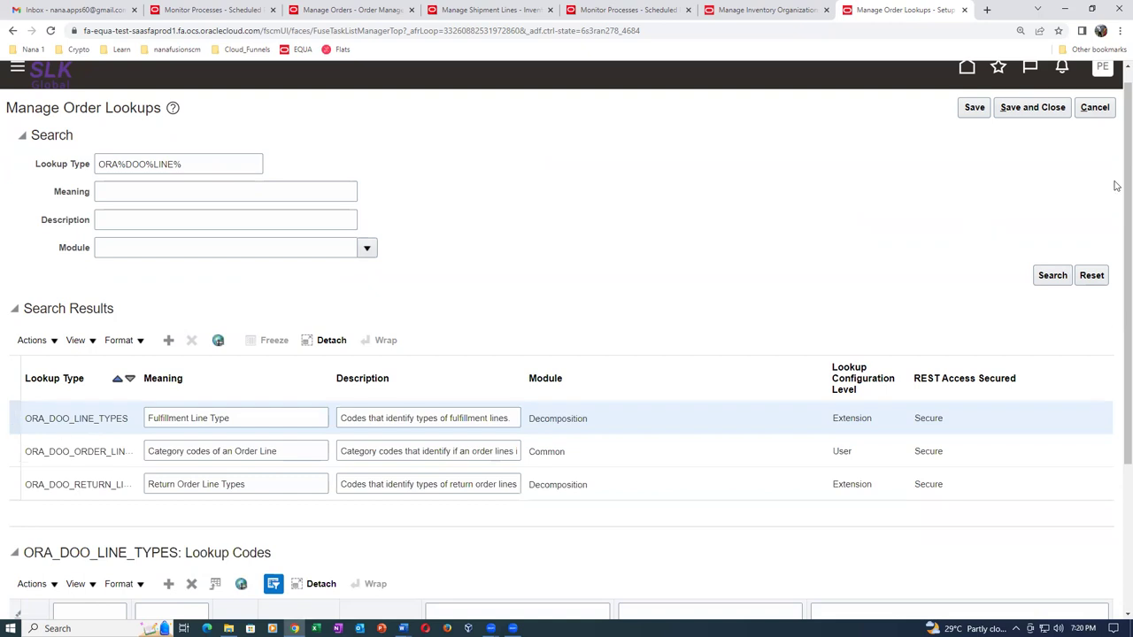
pyautogui.scroll(-2, 1117, 177)
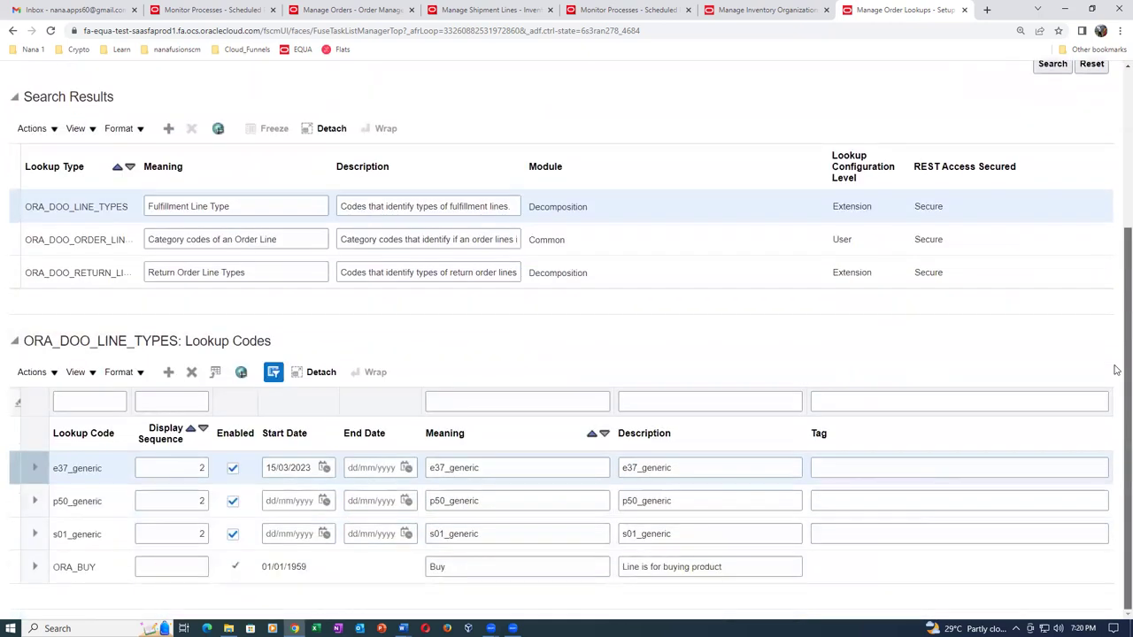
pyautogui.scroll(1, 1117, 317)
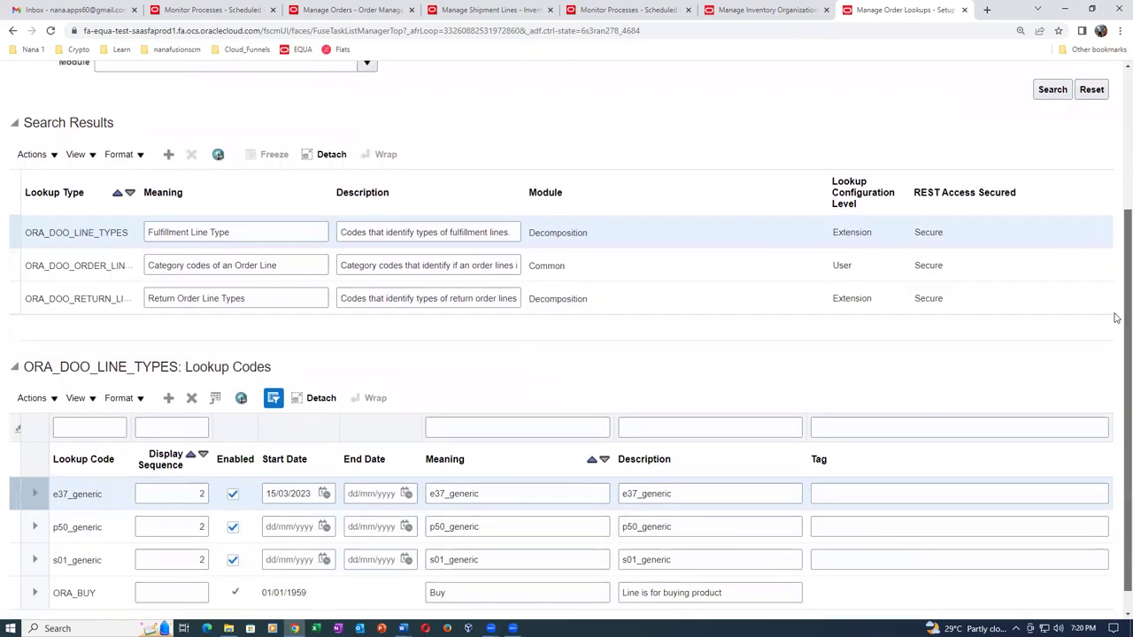
# Add code p50_no_res, sequence 2, with p50_no_res as meaning and description, then save and close.
pyautogui.click(168, 397)
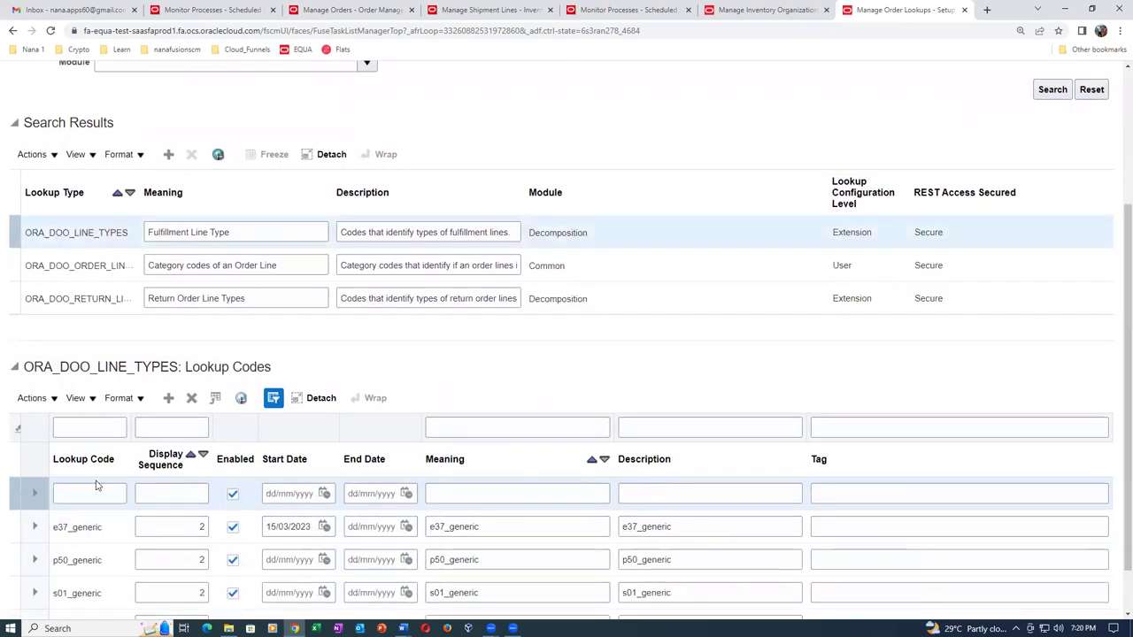
pyautogui.click(87, 489)
pyautogui.write('p50_')
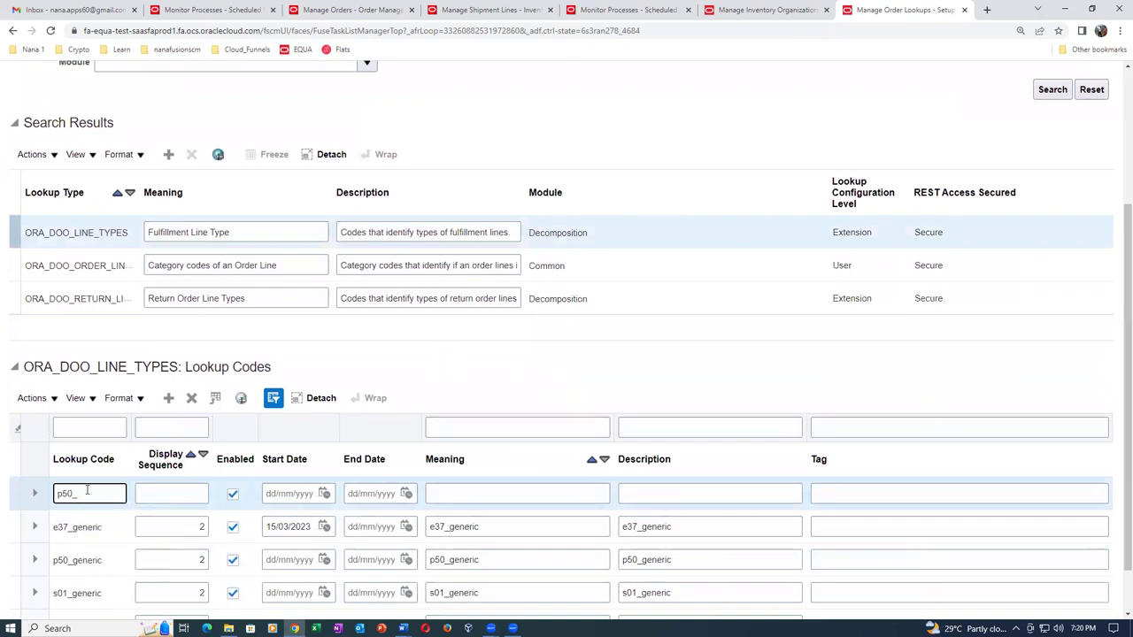
pyautogui.write('no_res')
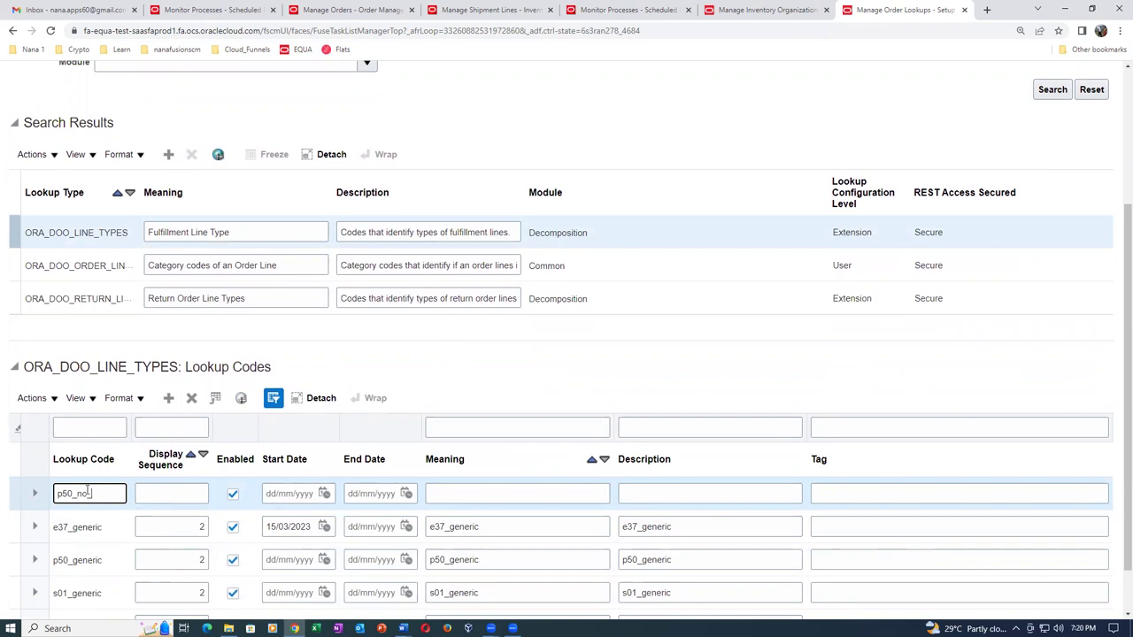
pyautogui.hotkey('ctrl', 'a')
pyautogui.hotkey('ctrl', 'c')
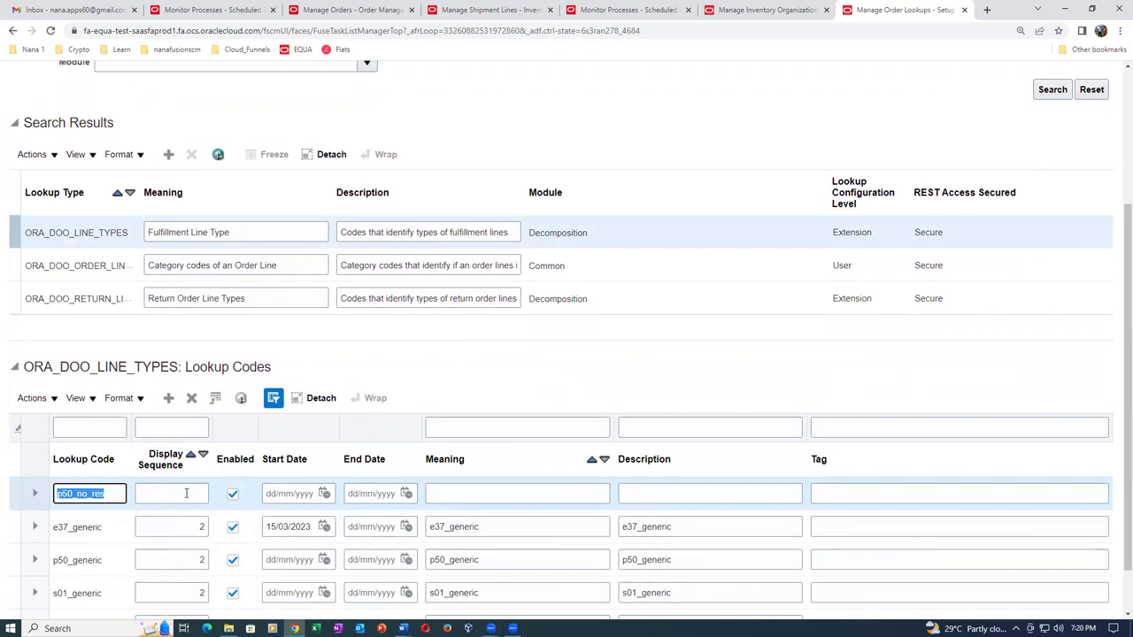
pyautogui.click(185, 493)
pyautogui.write('2')
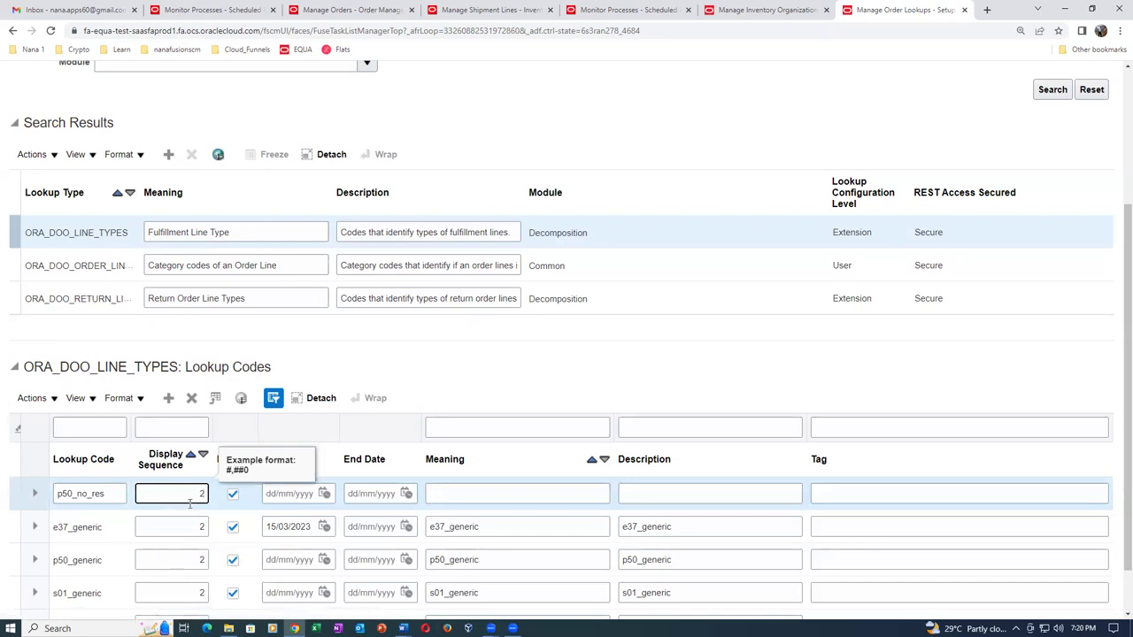
pyautogui.click(584, 493)
pyautogui.hotkey('ctrl', 'v')
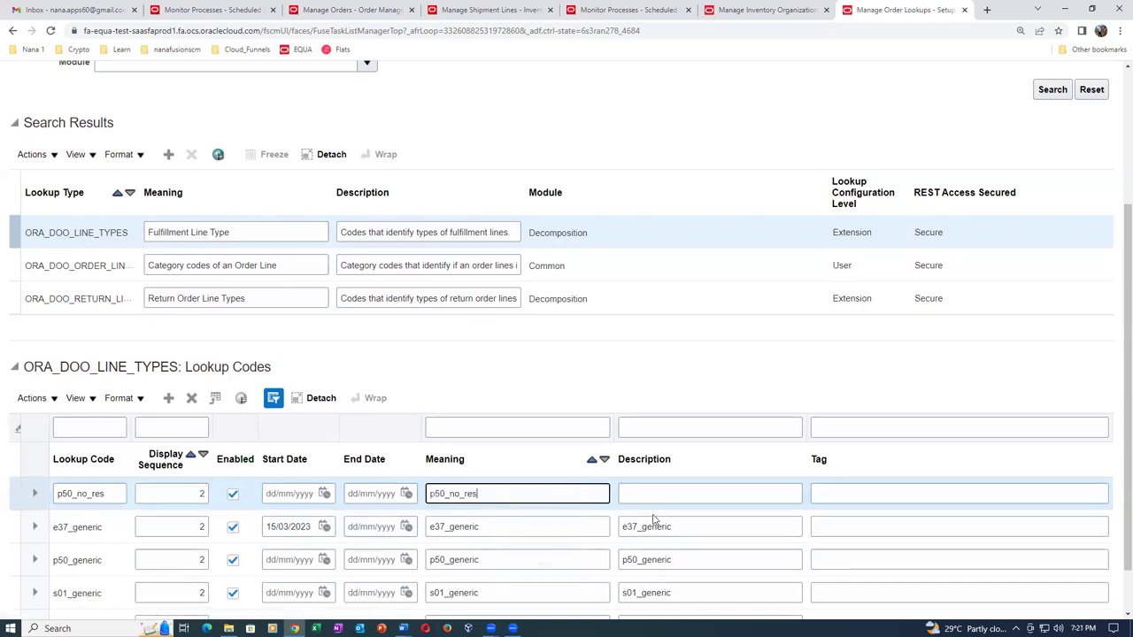
pyautogui.click(698, 493)
pyautogui.hotkey('ctrl', 'v')
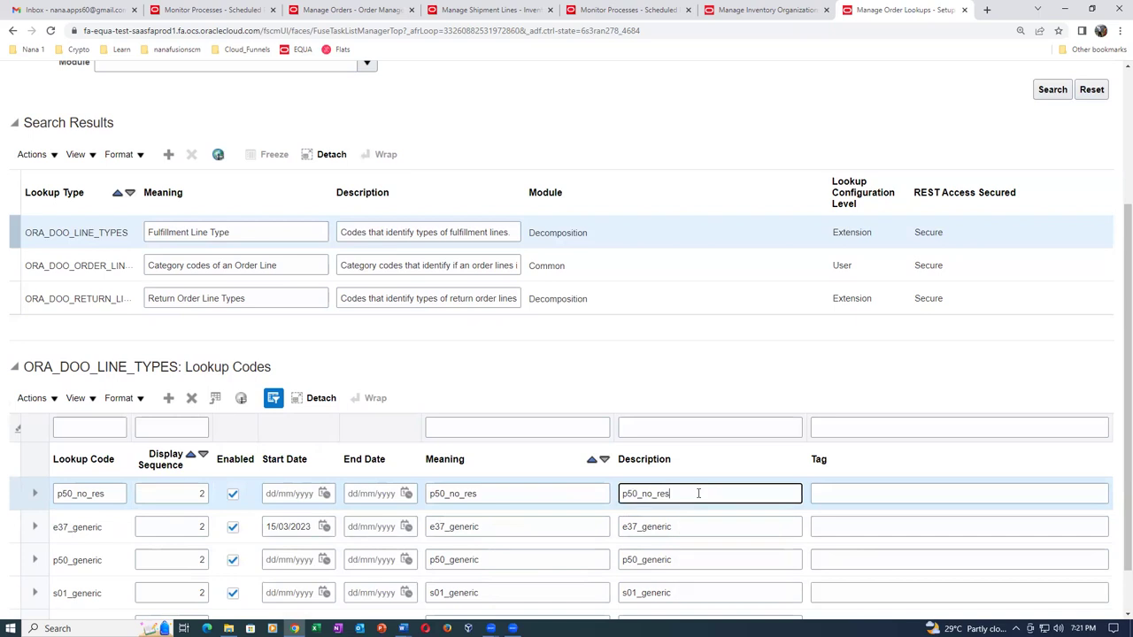
pyautogui.click(627, 386)
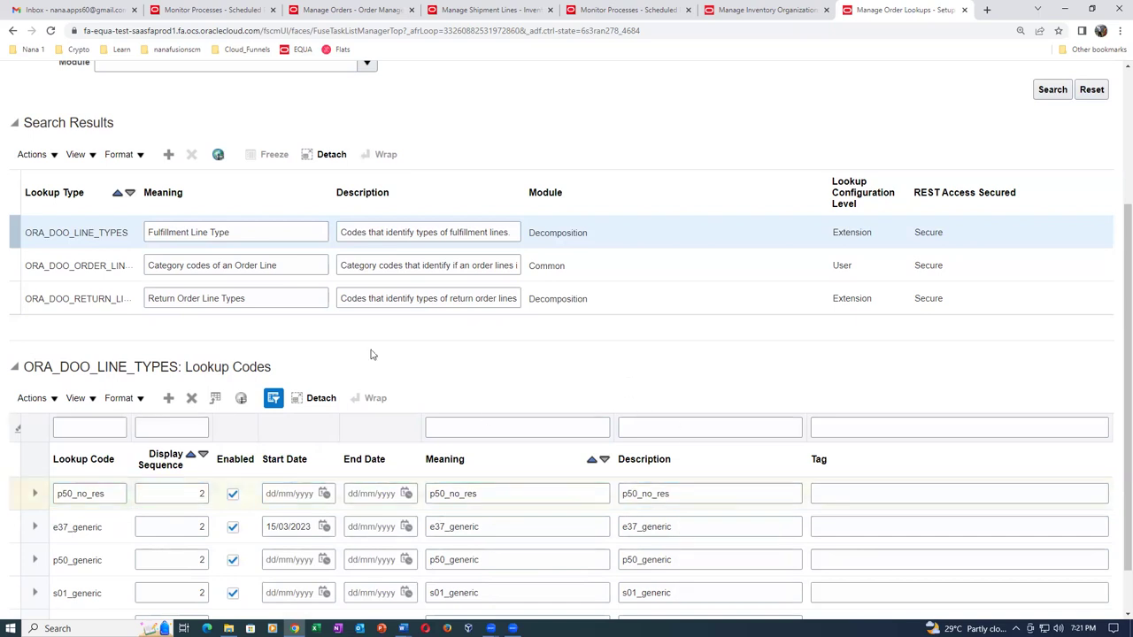
pyautogui.scroll(3, 885, 349)
pyautogui.click(1036, 125)
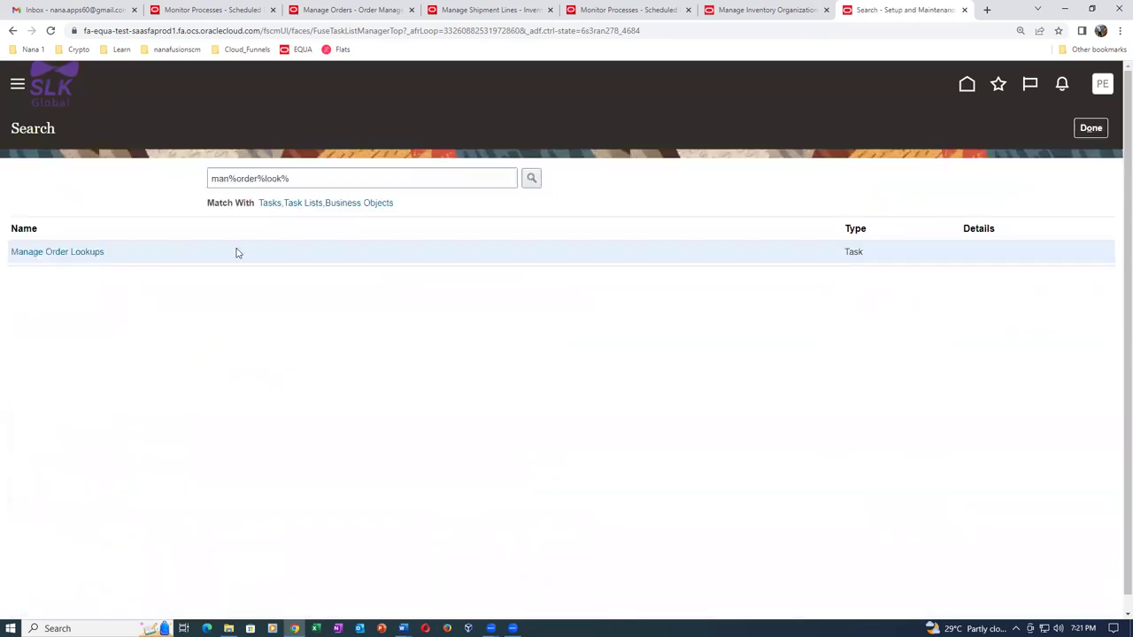
# Search setup tasks for man%sales%order% and open Manage Process Assignment Rules for Sales Orders.
pyautogui.tripleClick(321, 178)
pyautogui.write('ma')
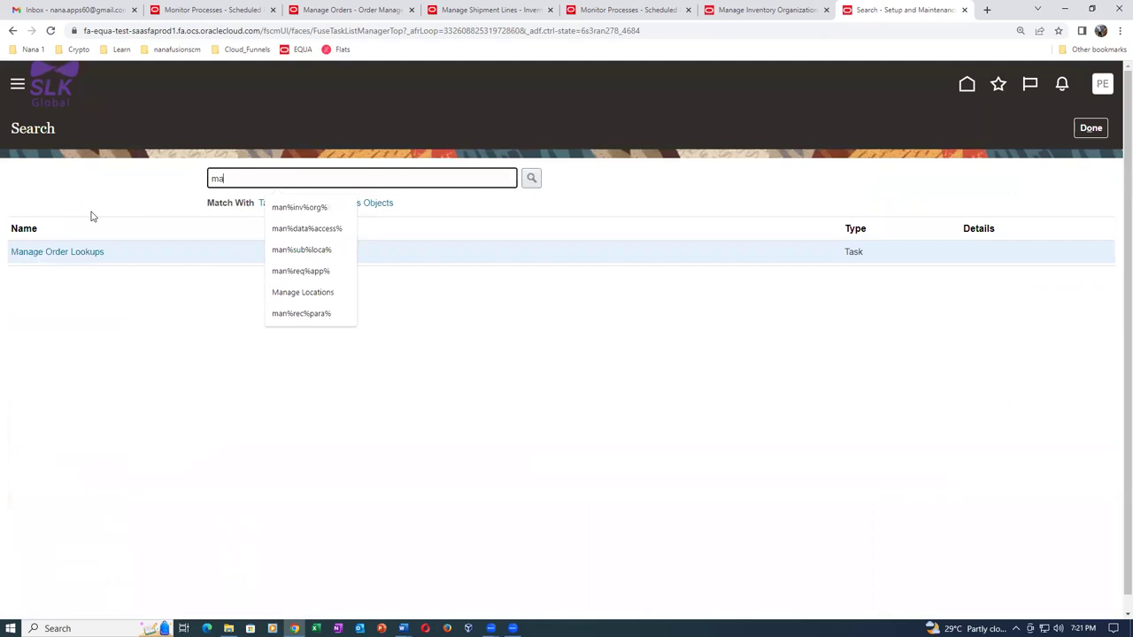
pyautogui.write('n%sale')
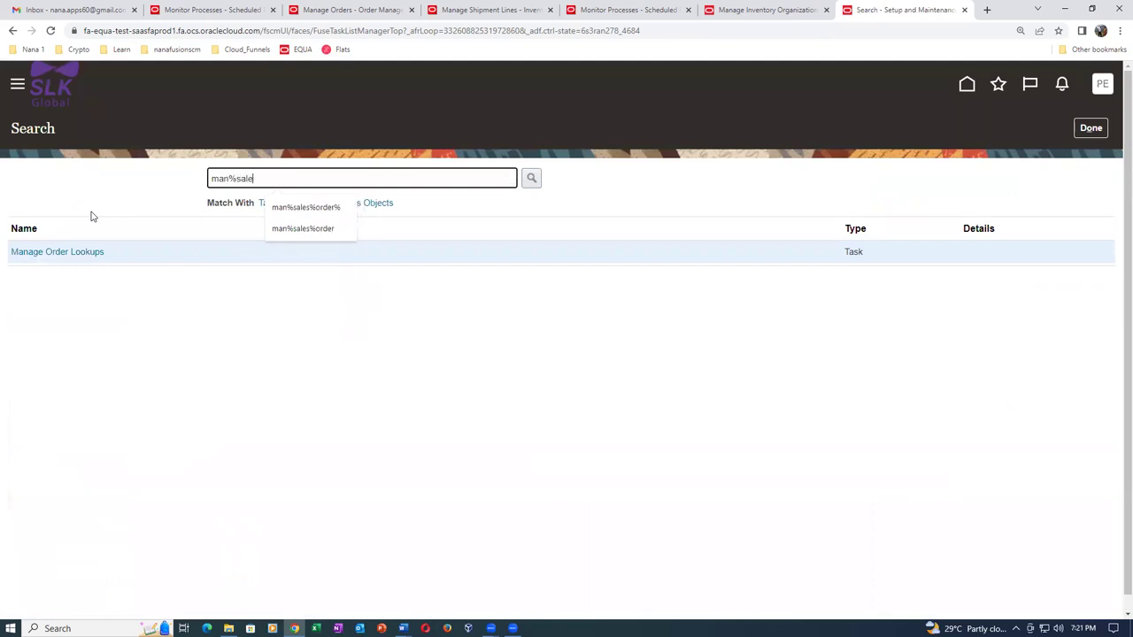
pyautogui.write('s%order%')
pyautogui.press('Return')
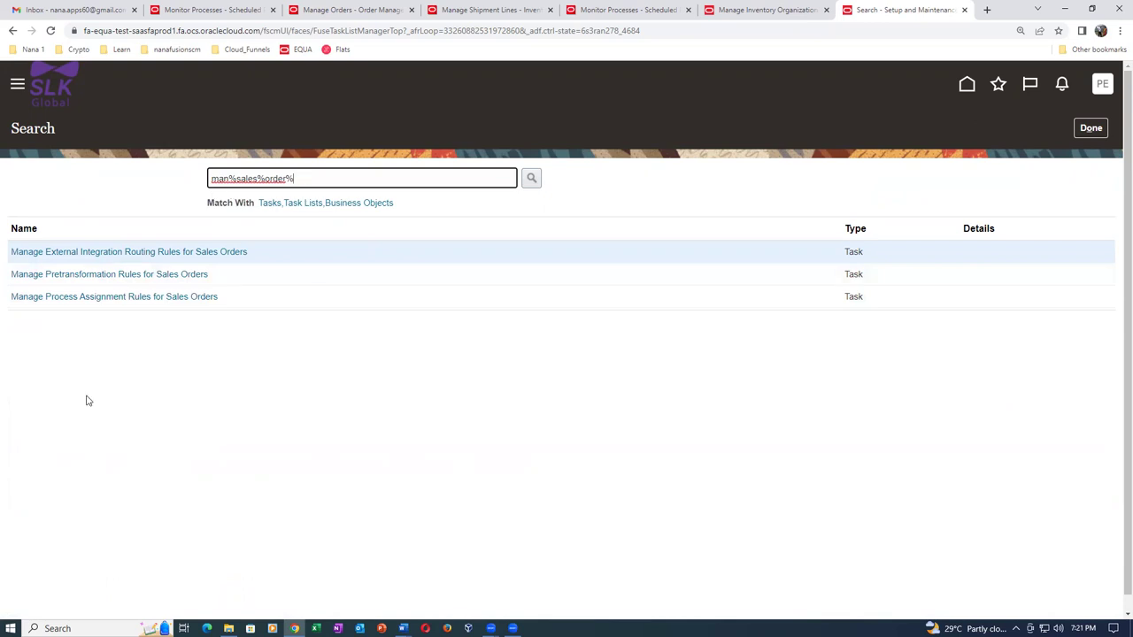
pyautogui.click(101, 301)
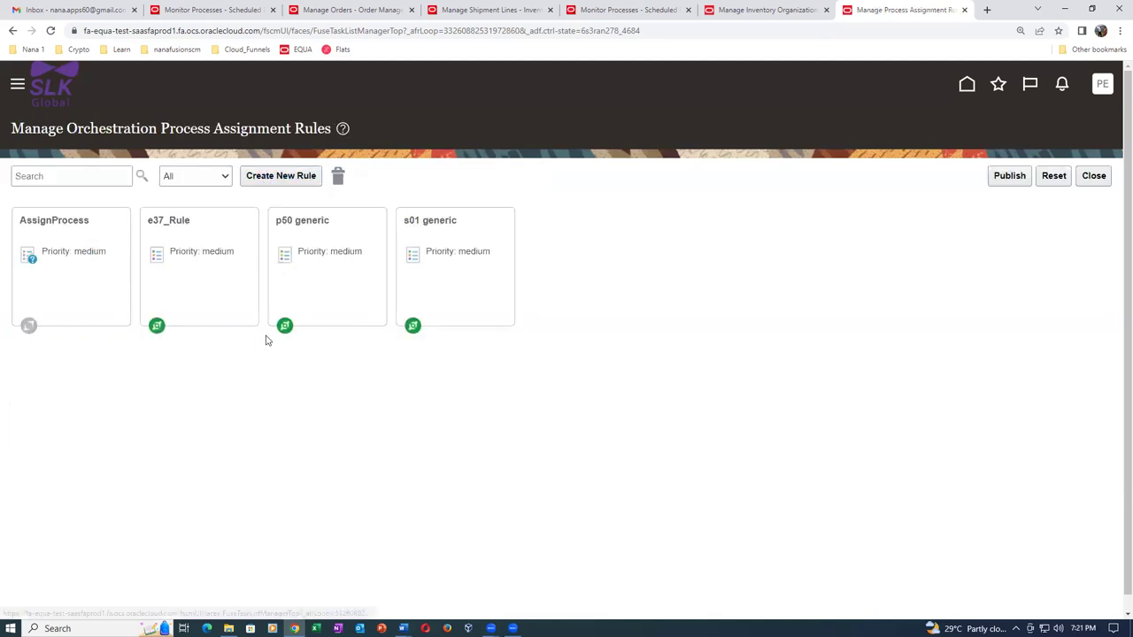
# Create a new assignment rule named 'p50 no reservation'.
pyautogui.click(282, 177)
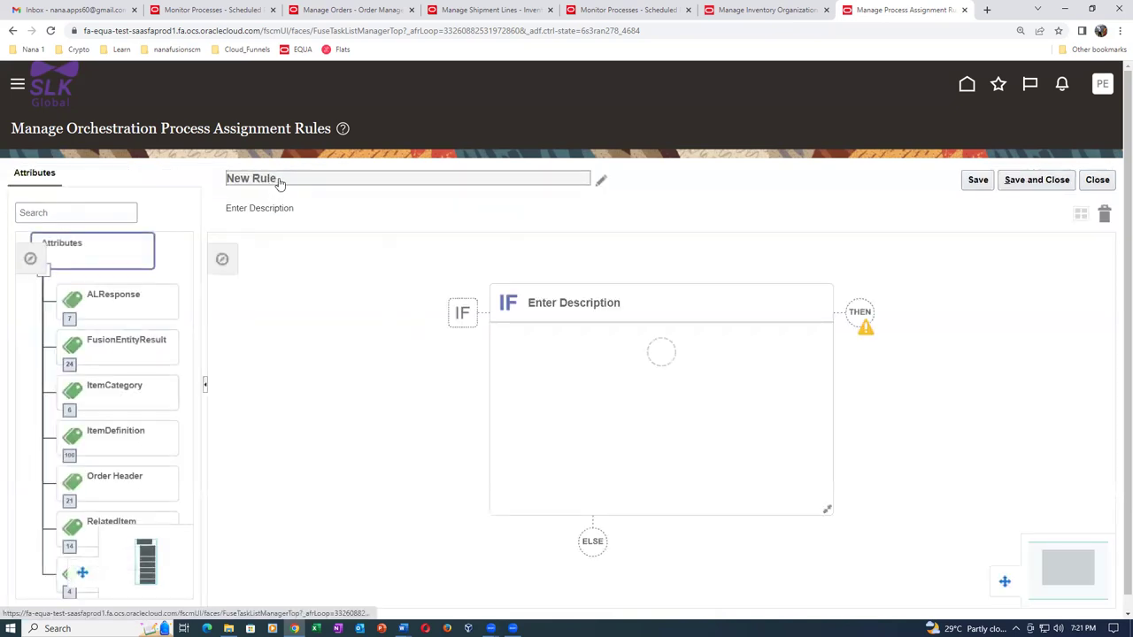
pyautogui.click(279, 179)
pyautogui.write('p50 no reservation')
pyautogui.press('Delete')
pyautogui.press('Delete')
pyautogui.press('Delete')
pyautogui.press('Delete')
pyautogui.press('Delete')
pyautogui.press('Delete')
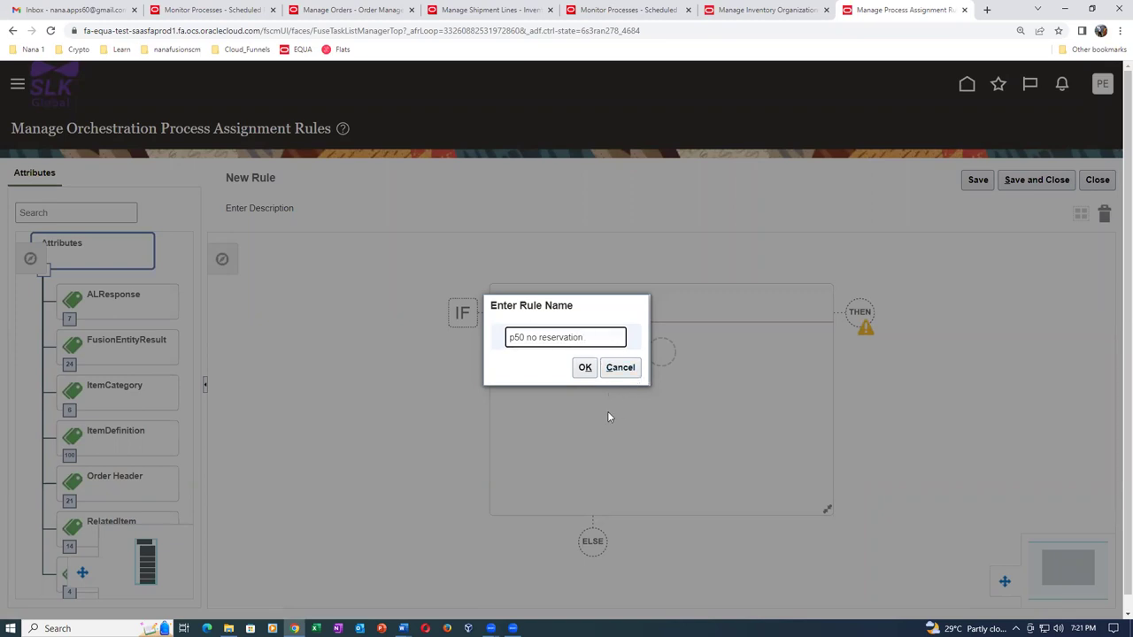
pyautogui.click(583, 368)
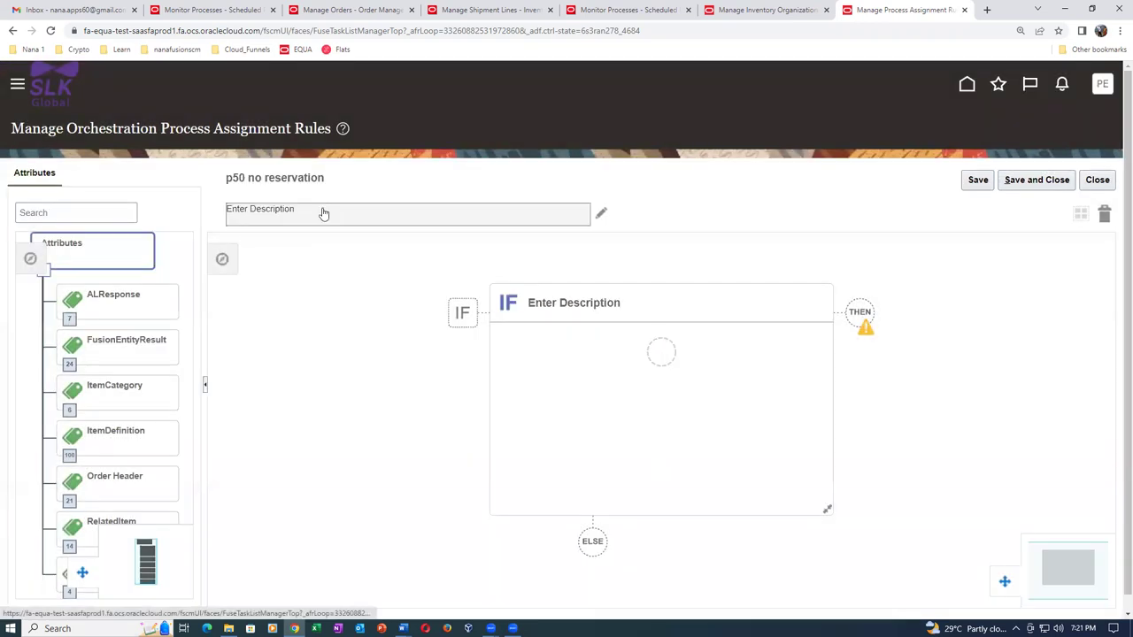
# Give the rule the description 'This will bye pass reservation'.
pyautogui.click(323, 218)
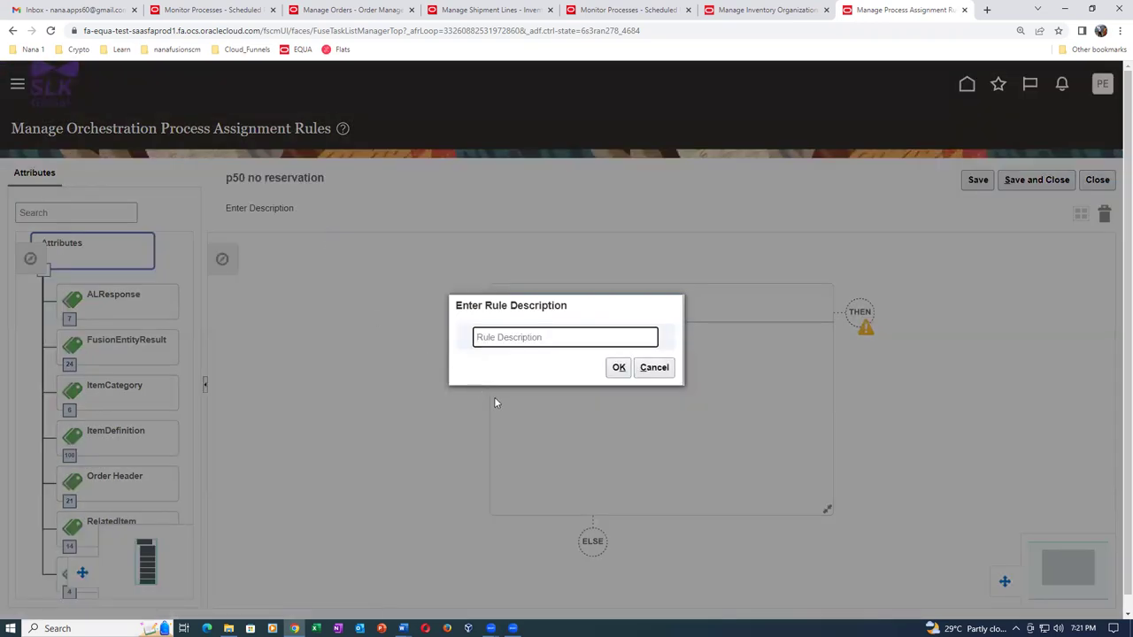
pyautogui.write('This will bye p')
pyautogui.write('reservation')
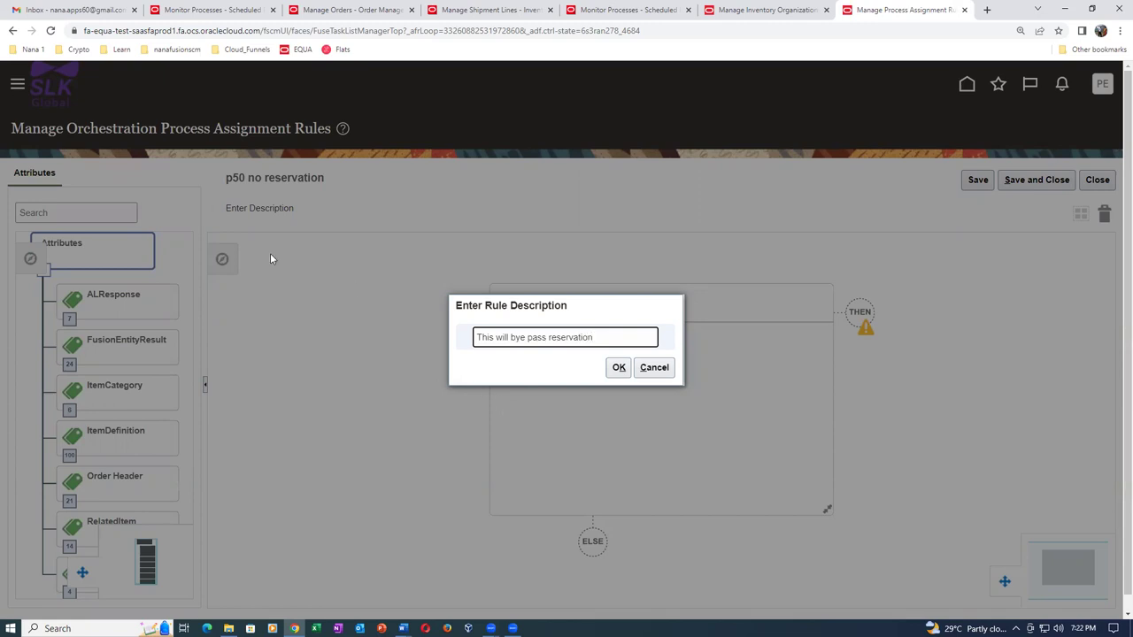
pyautogui.click(618, 369)
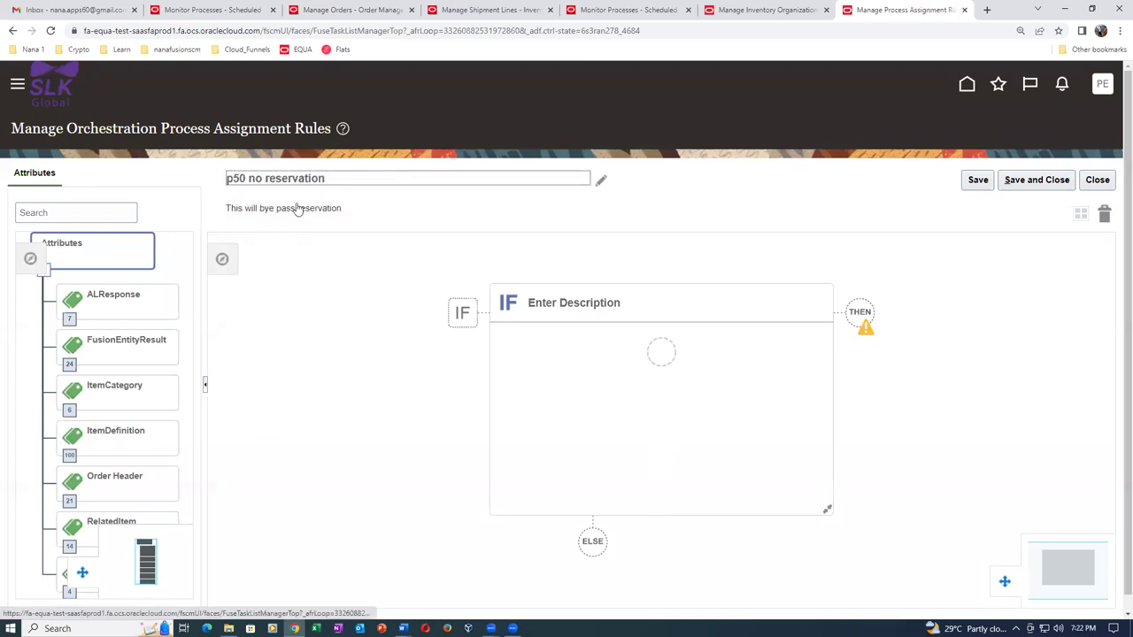
# Add the condition Line Type (Order Fulfill Line) is equal to p50_no_res.
pyautogui.click(663, 356)
pyautogui.click(561, 334)
pyautogui.write('line')
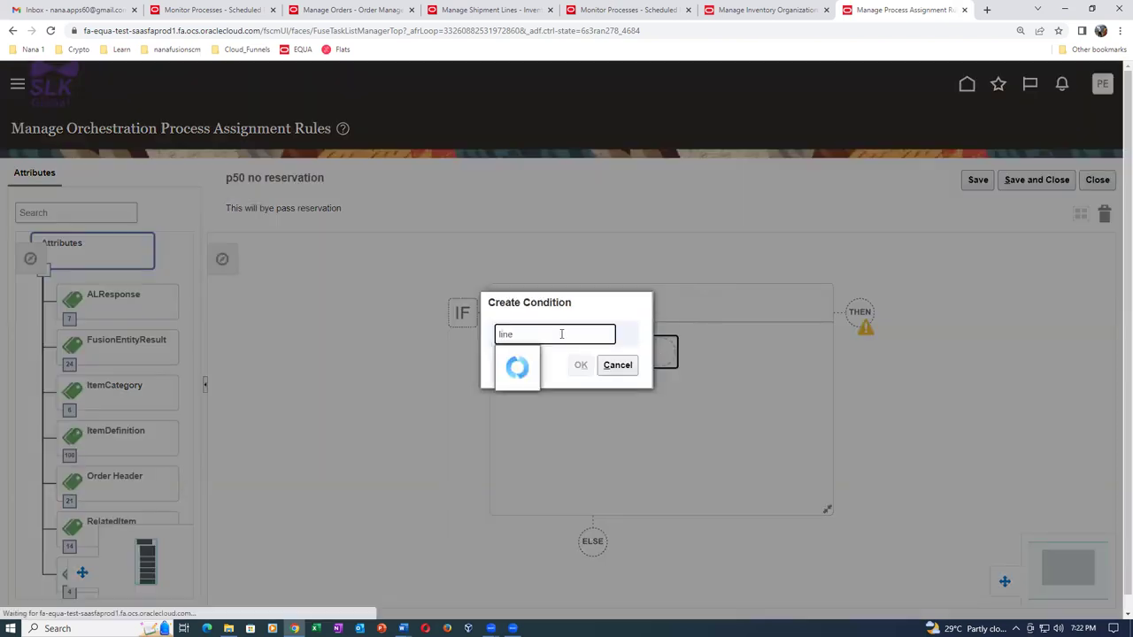
pyautogui.click(550, 359)
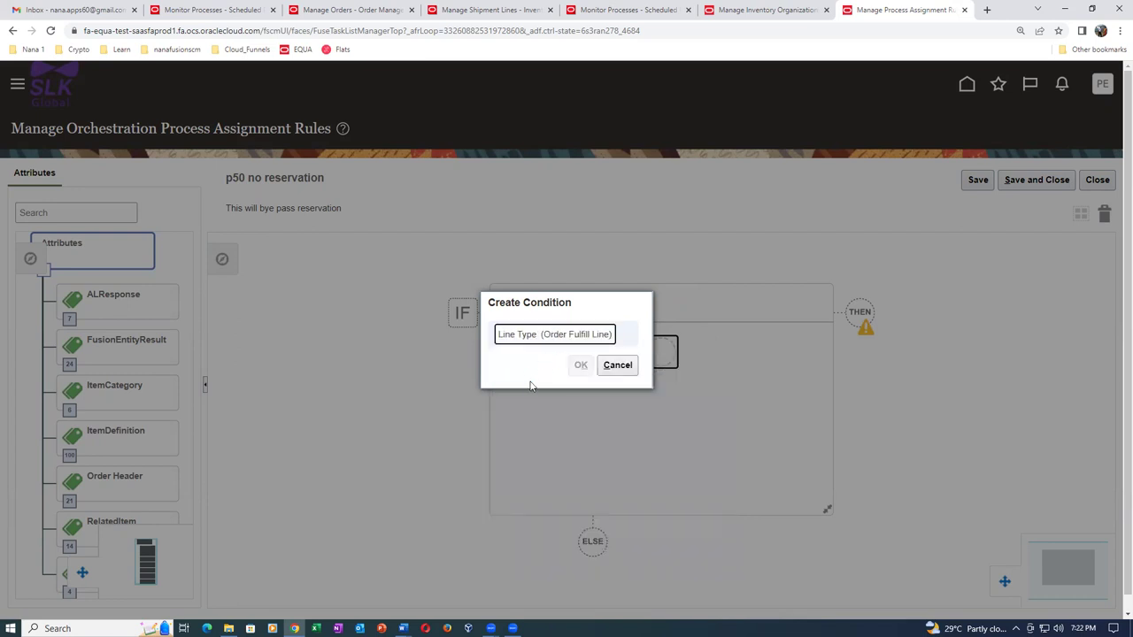
pyautogui.click(547, 365)
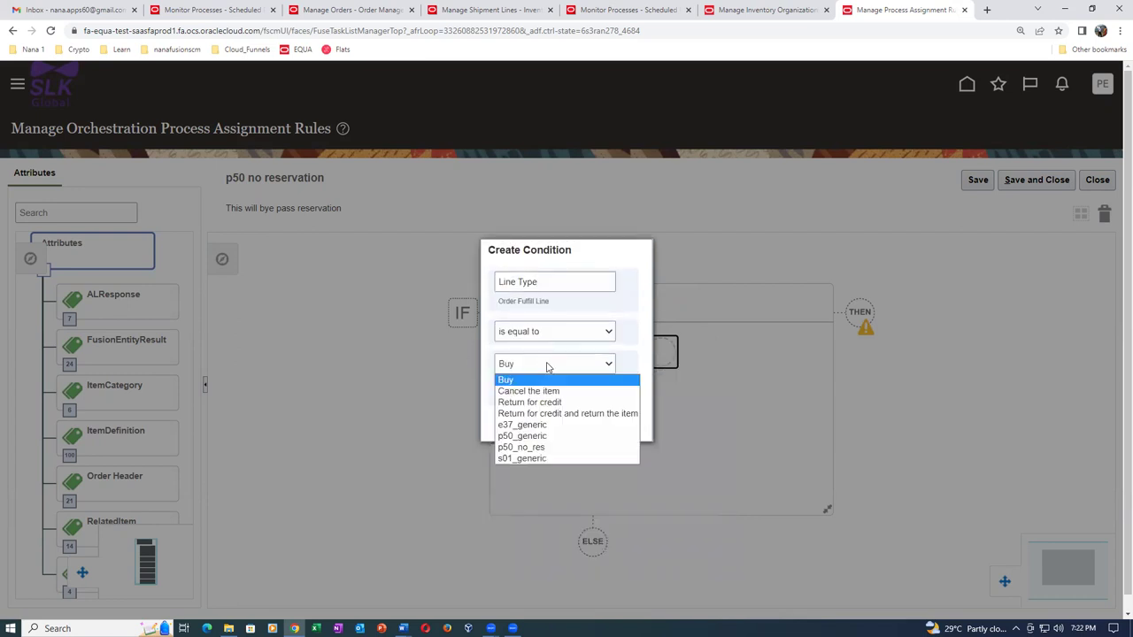
pyautogui.click(529, 448)
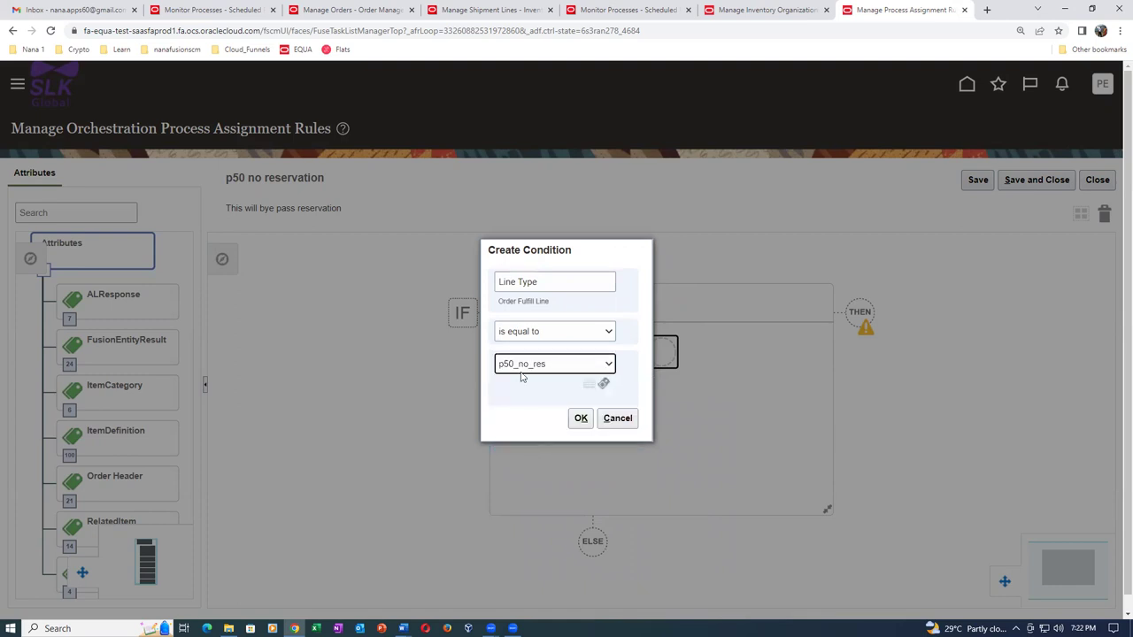
pyautogui.click(580, 420)
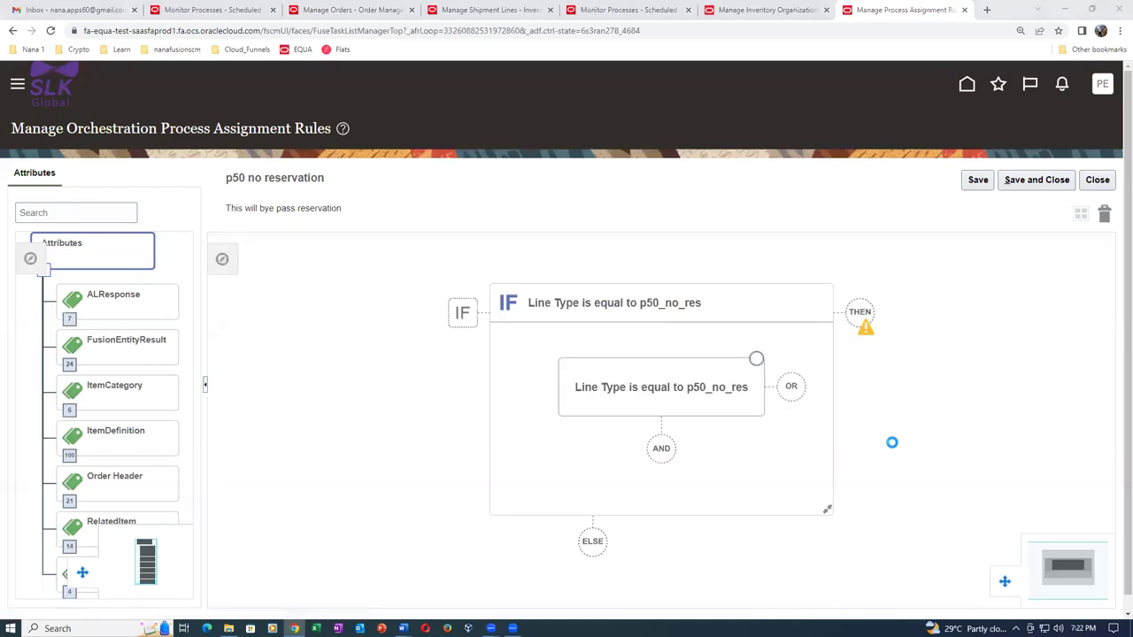
# Add a THEN action setting Process Name (Order Fulfill Line) to CustomDOO_No_Reservation and save the rule.
pyautogui.click(861, 317)
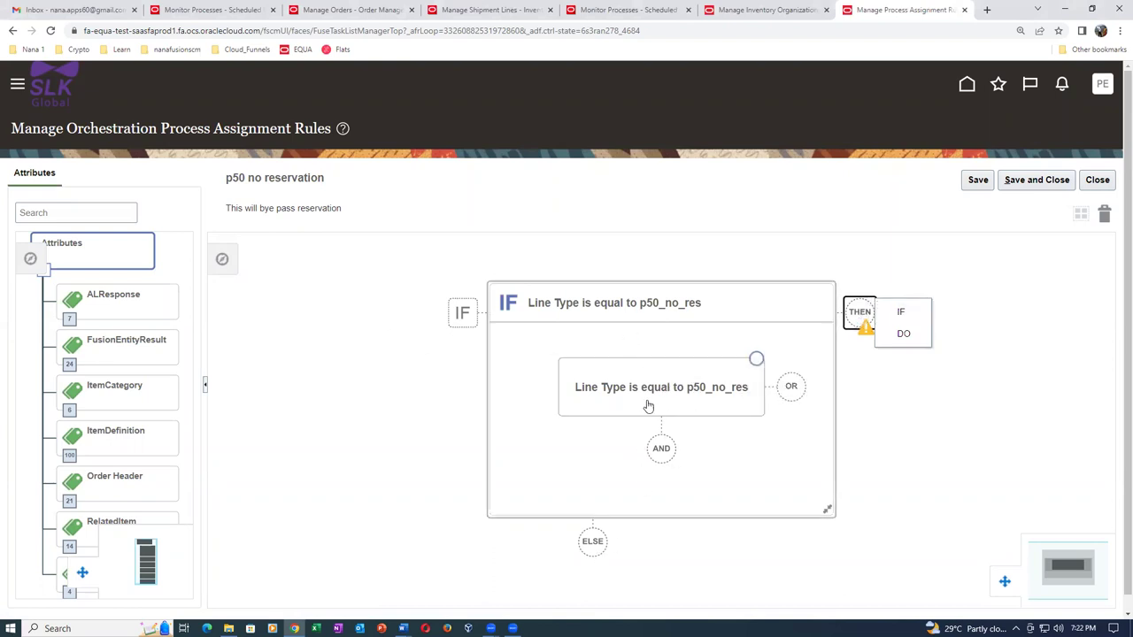
pyautogui.click(902, 333)
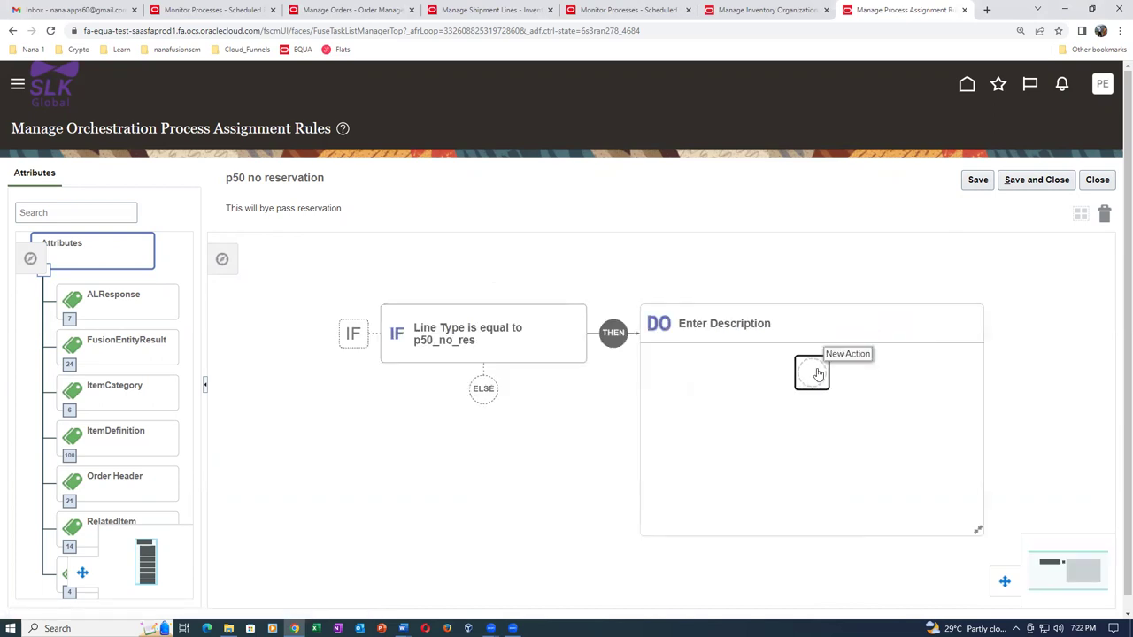
pyautogui.click(813, 374)
pyautogui.write('Proc')
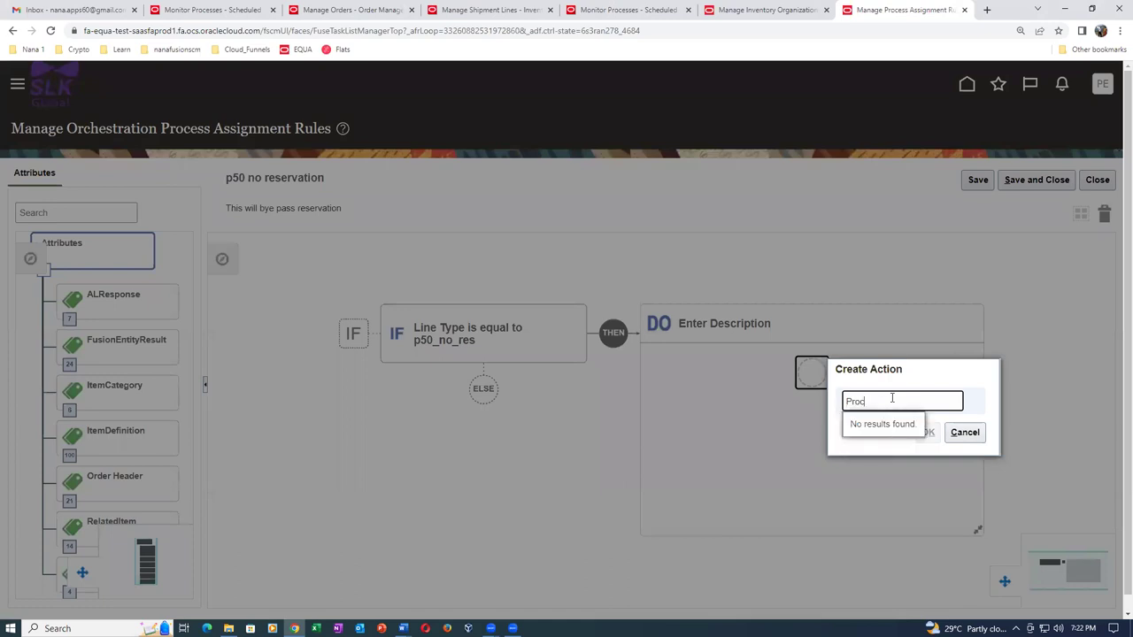
pyautogui.write('ess nam')
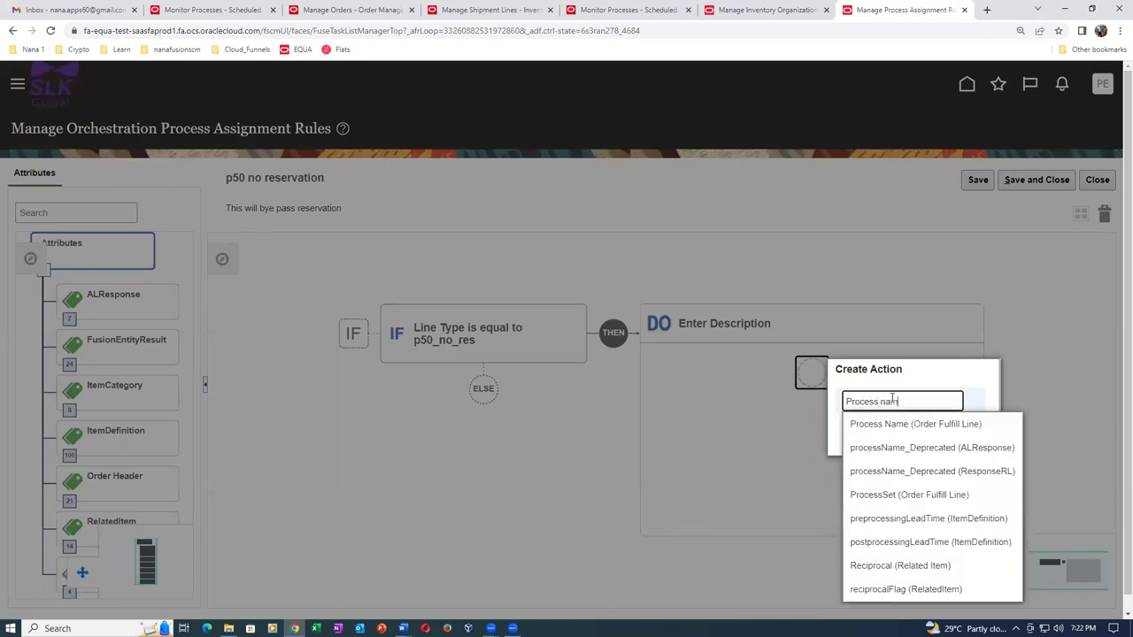
pyautogui.write('e')
pyautogui.click(907, 425)
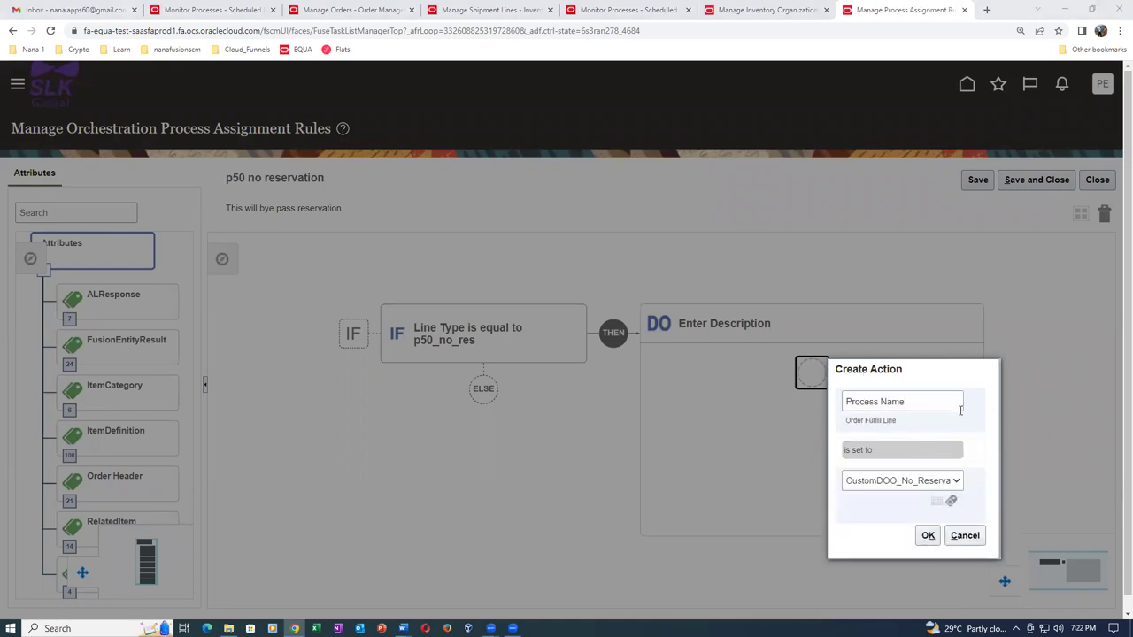
pyautogui.click(955, 481)
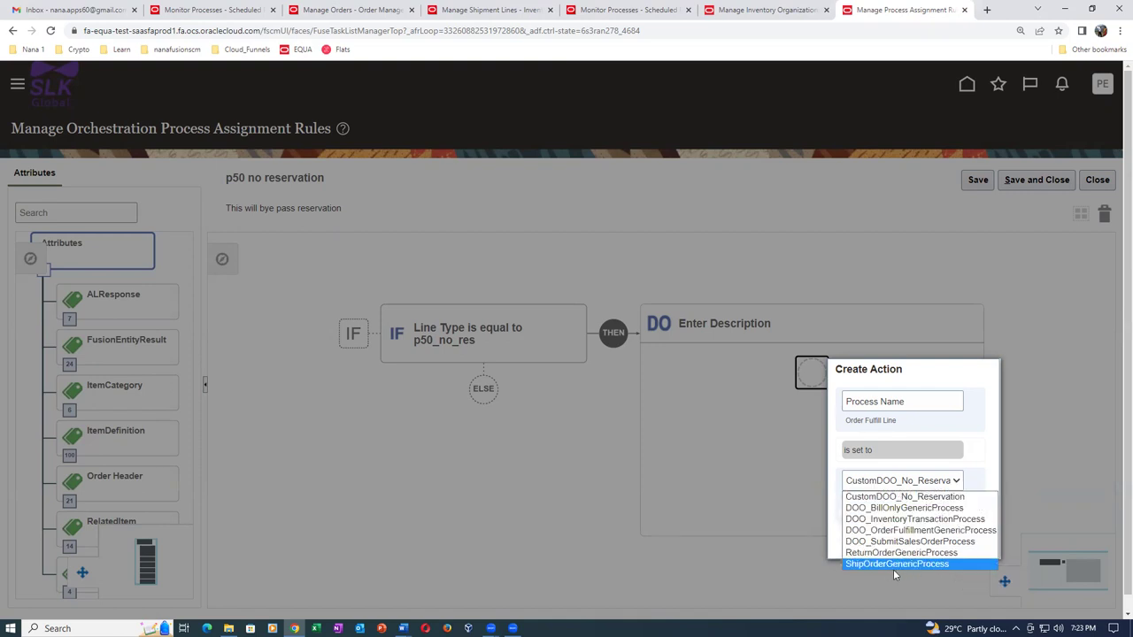
pyautogui.click(896, 497)
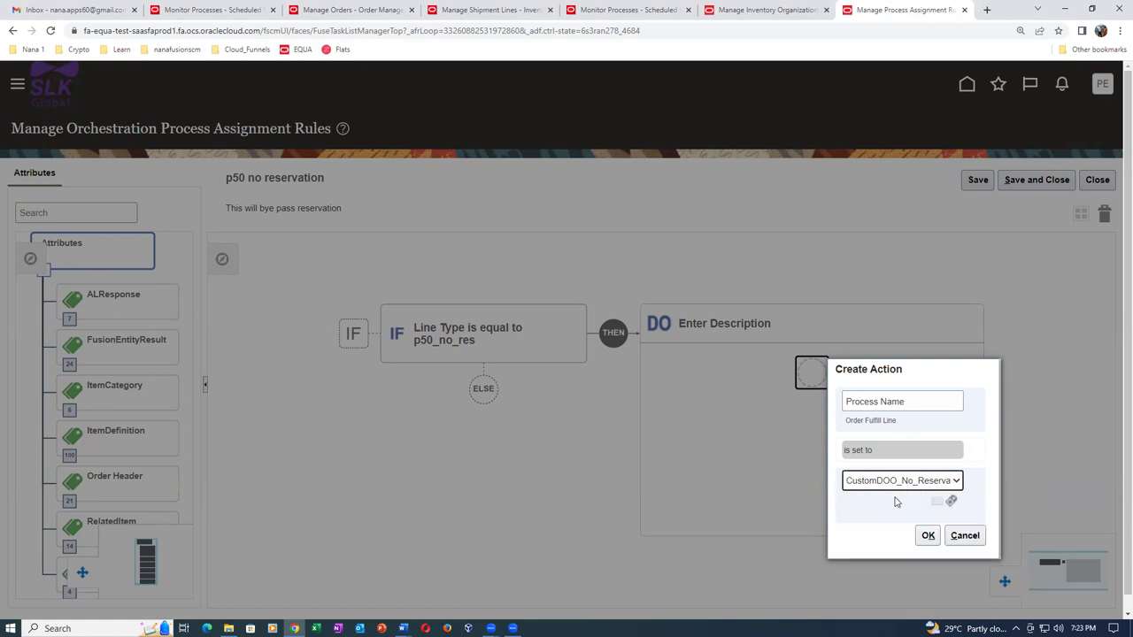
pyautogui.click(928, 537)
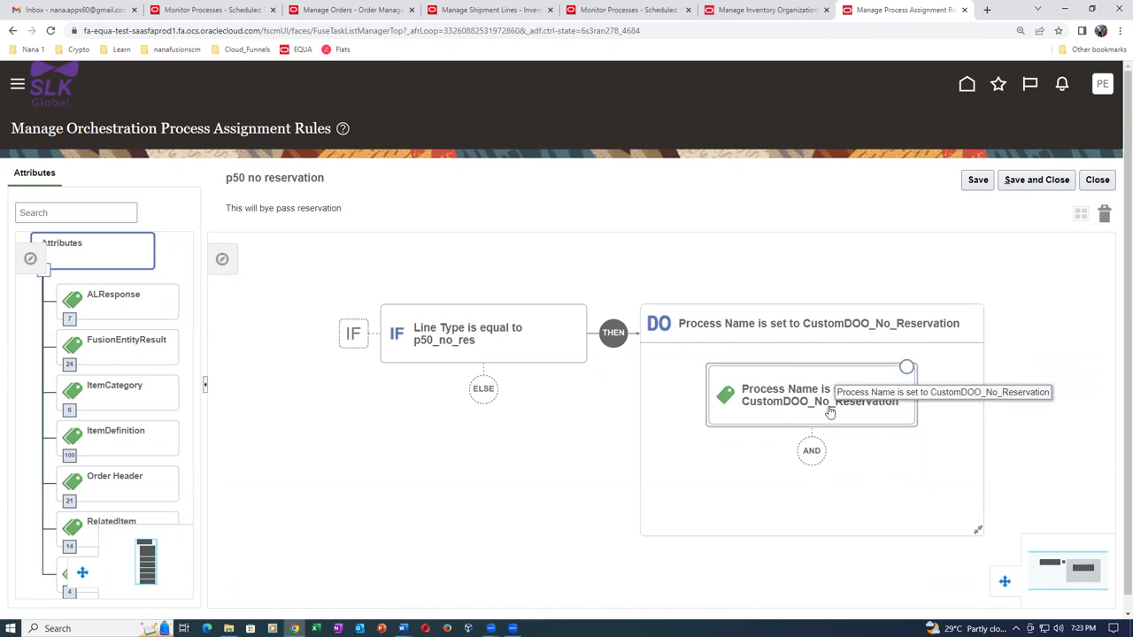
pyautogui.click(1038, 181)
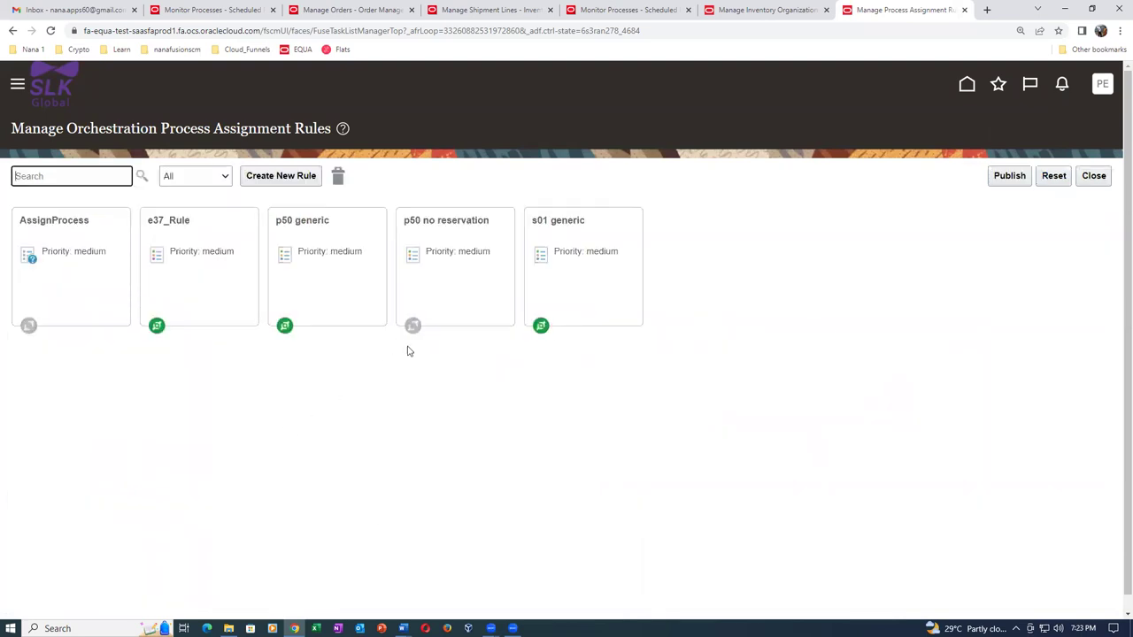
# Activate the p50 no reservation rule with the current date and time as its start date.
pyautogui.click(442, 290)
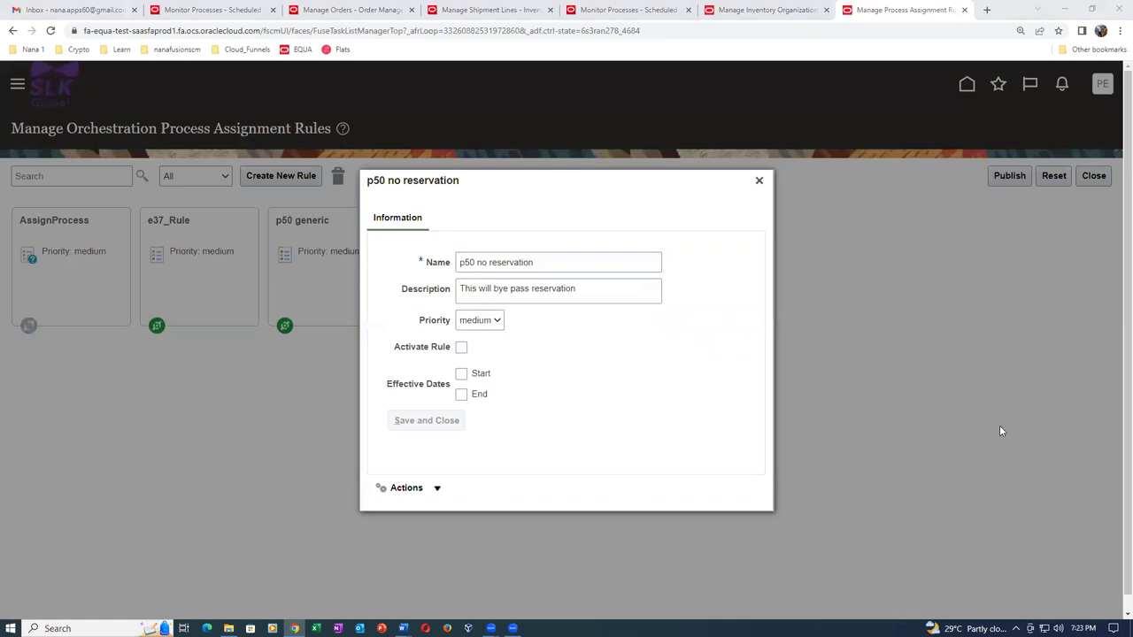
pyautogui.click(462, 347)
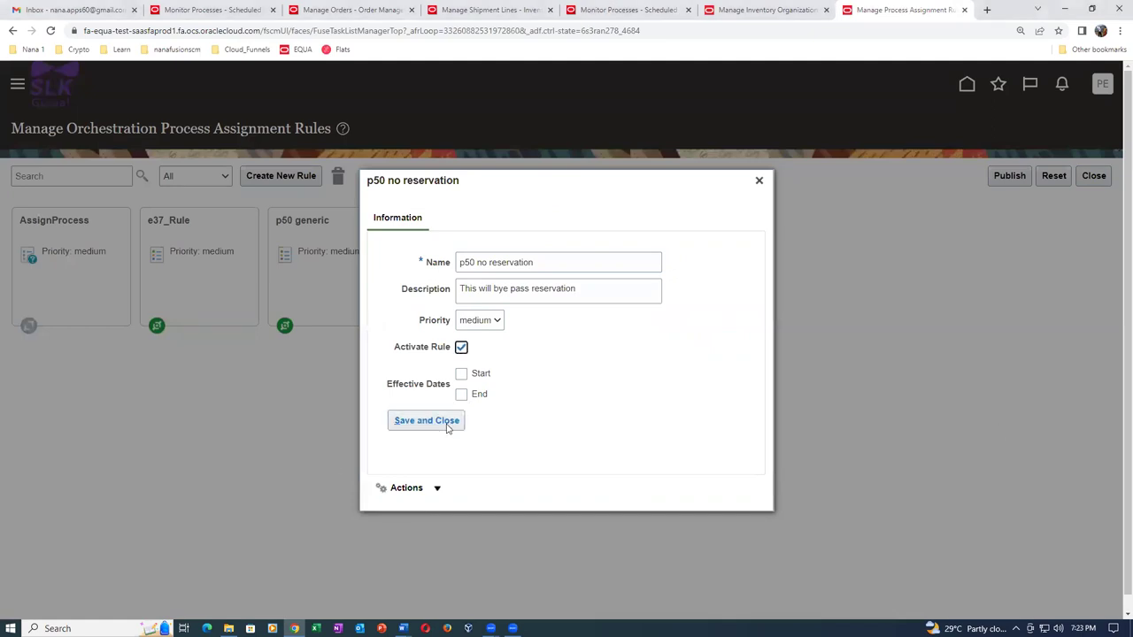
pyautogui.click(461, 374)
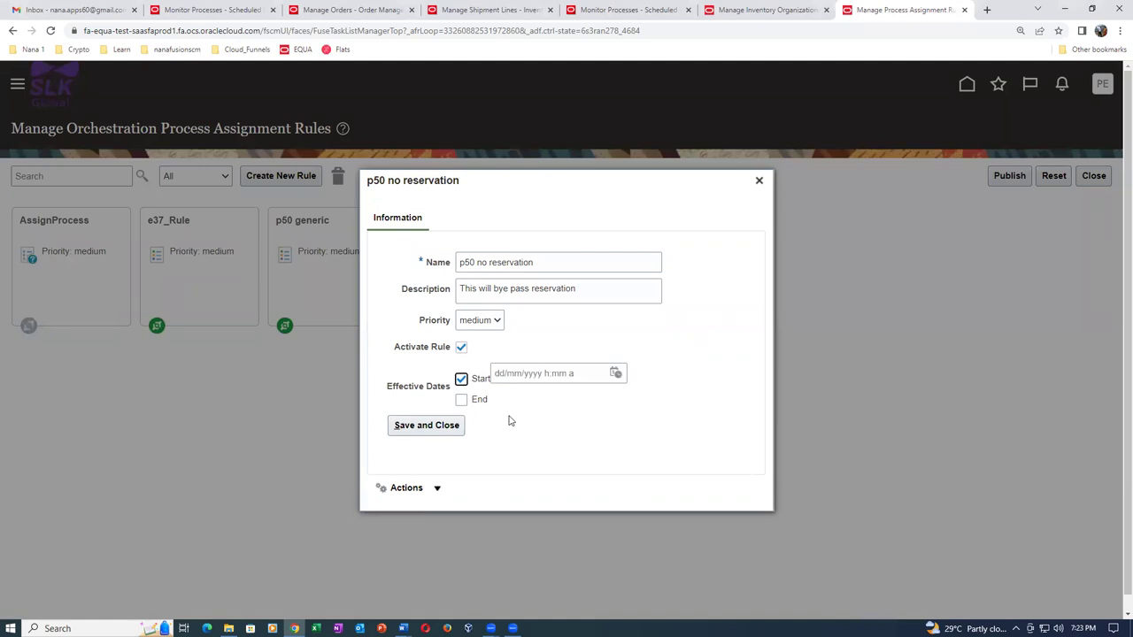
pyautogui.click(615, 373)
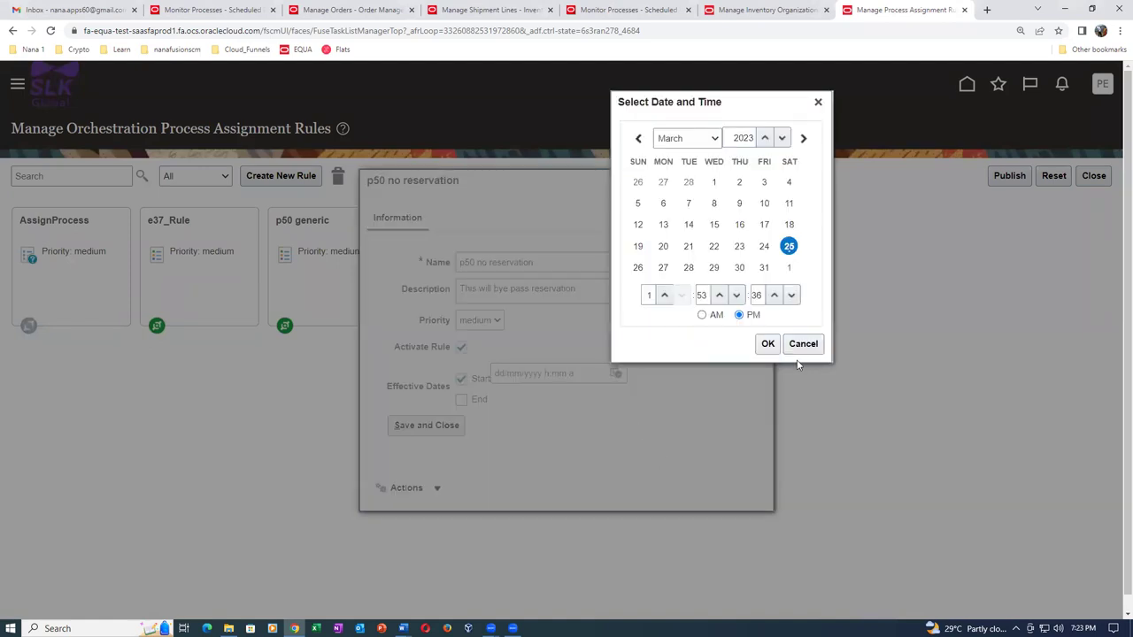
pyautogui.click(768, 344)
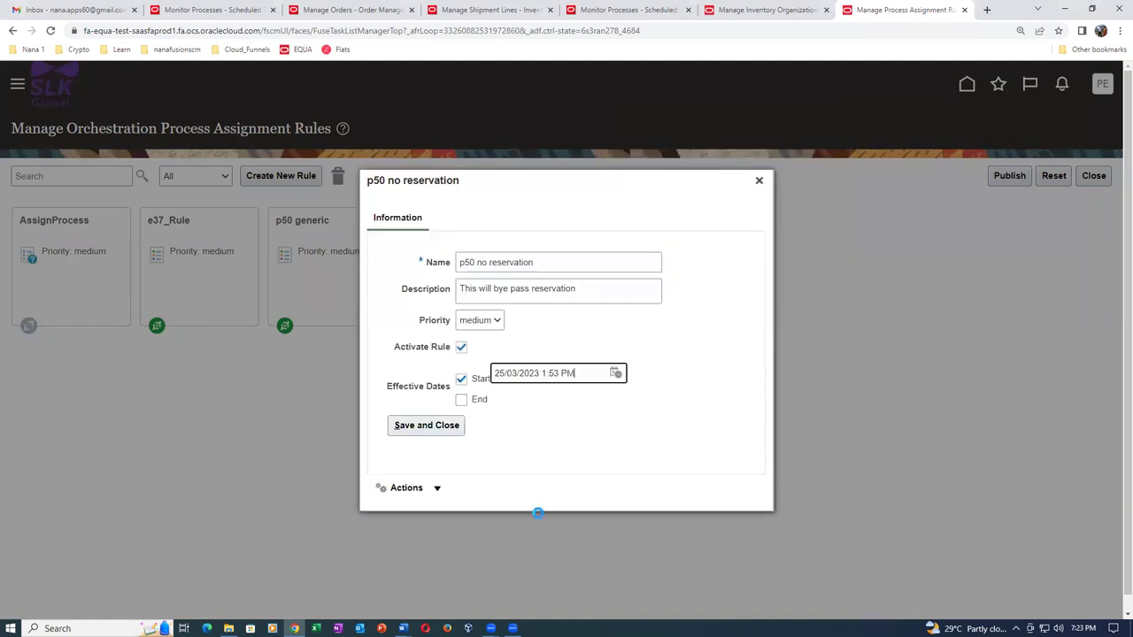
pyautogui.click(429, 432)
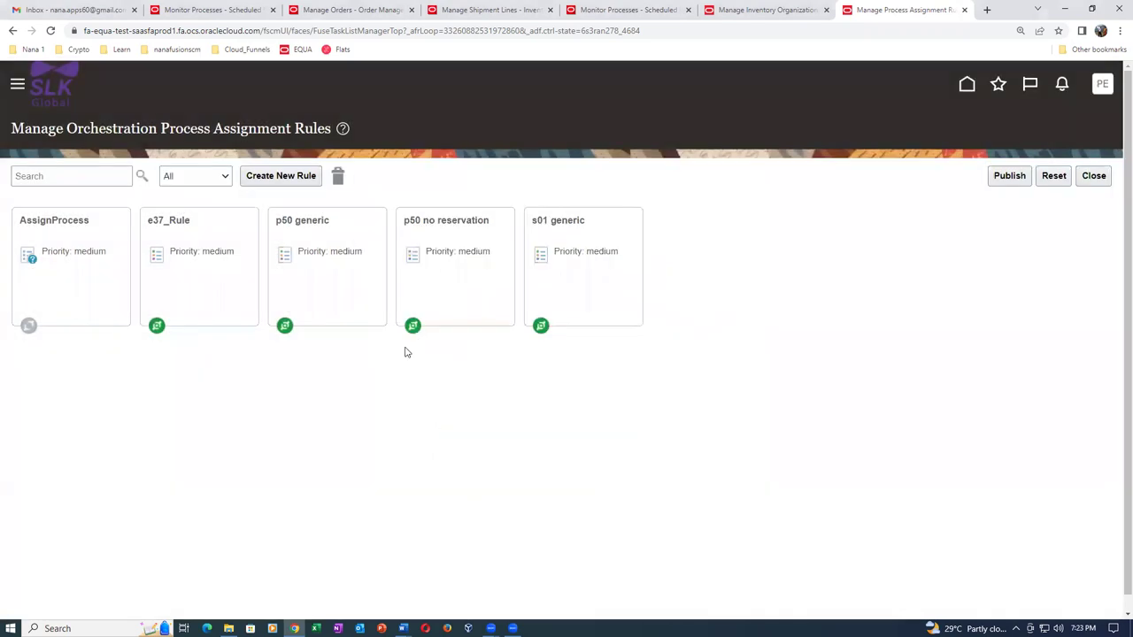
# Publish the draft assignment rule changes and acknowledge the dictionary published message.
pyautogui.click(1017, 176)
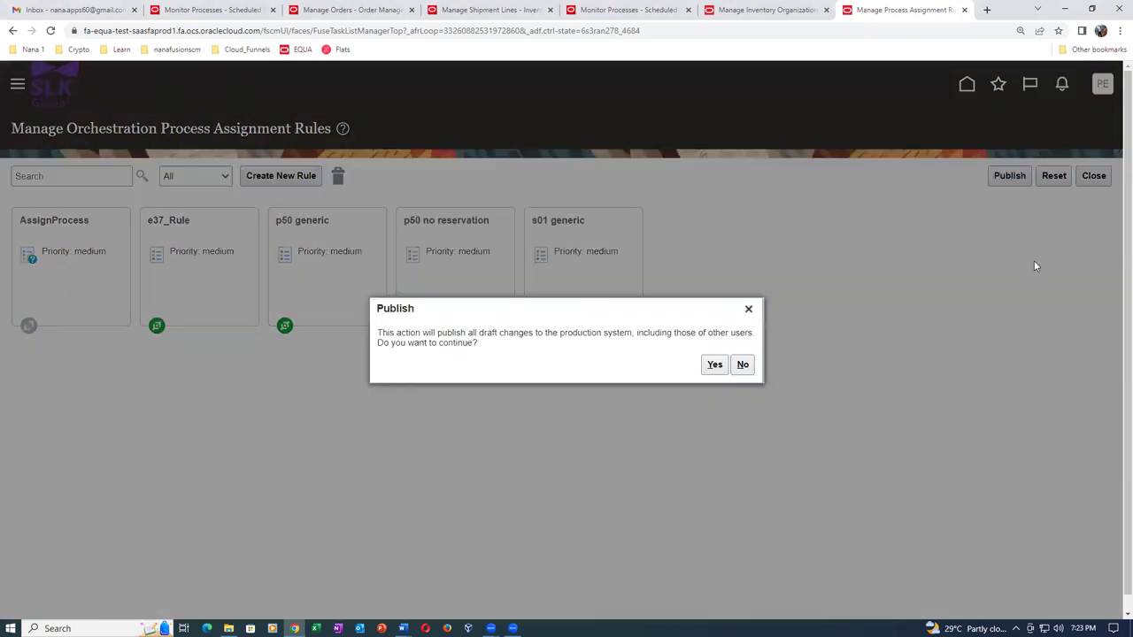
pyautogui.click(715, 370)
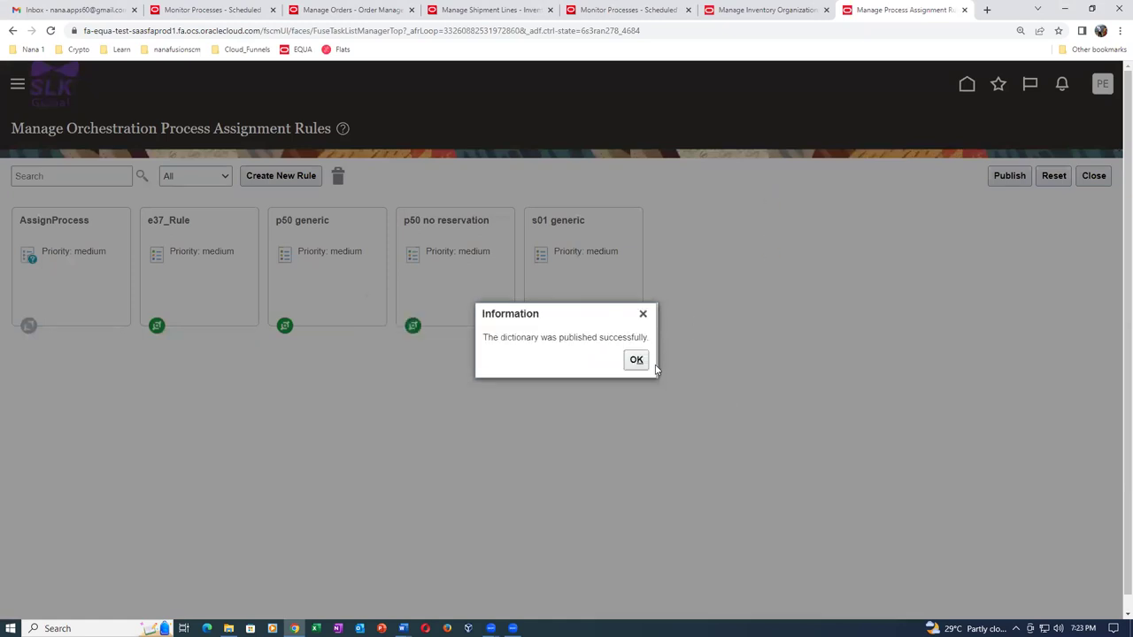
pyautogui.click(638, 360)
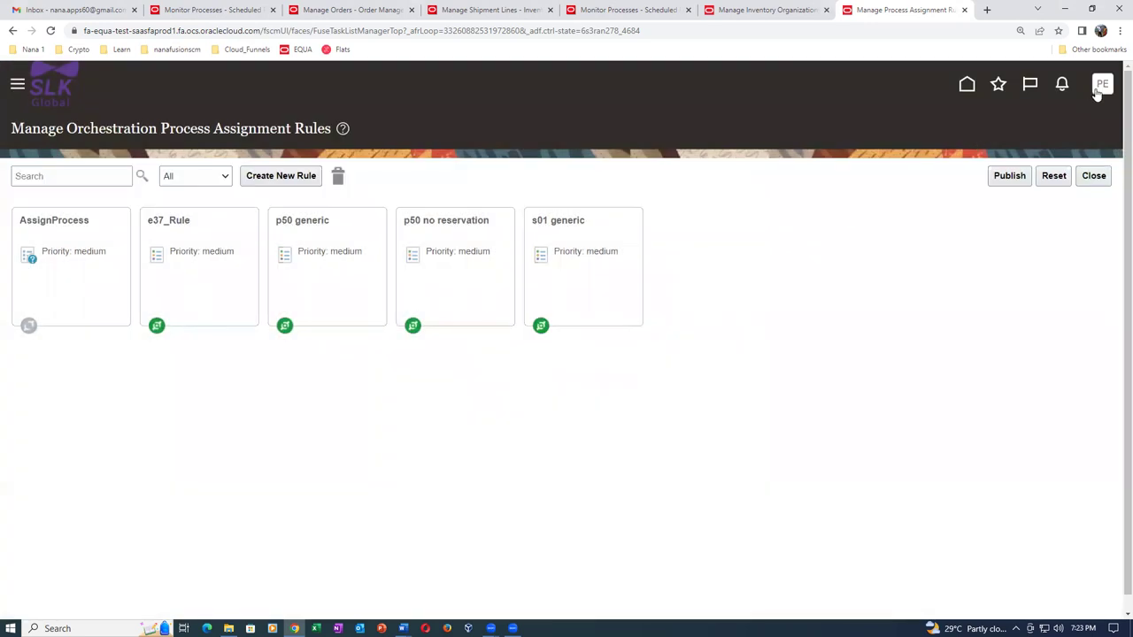
# Leave the assignment rules page and sign out from the user menu.
pyautogui.click(1095, 178)
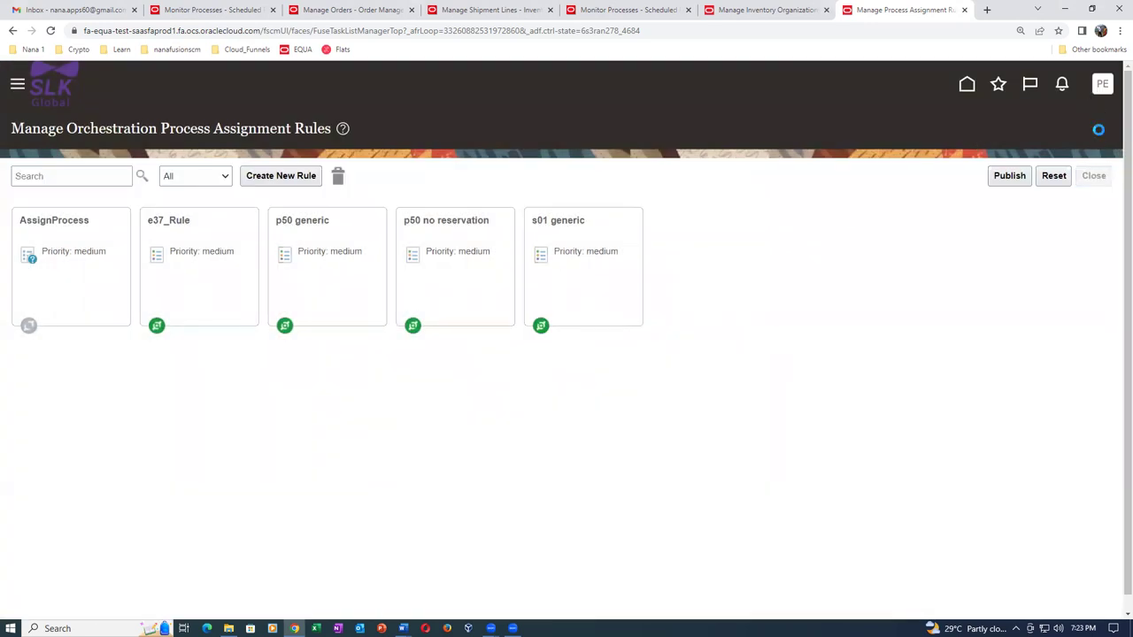
pyautogui.click(1104, 88)
pyautogui.click(1067, 119)
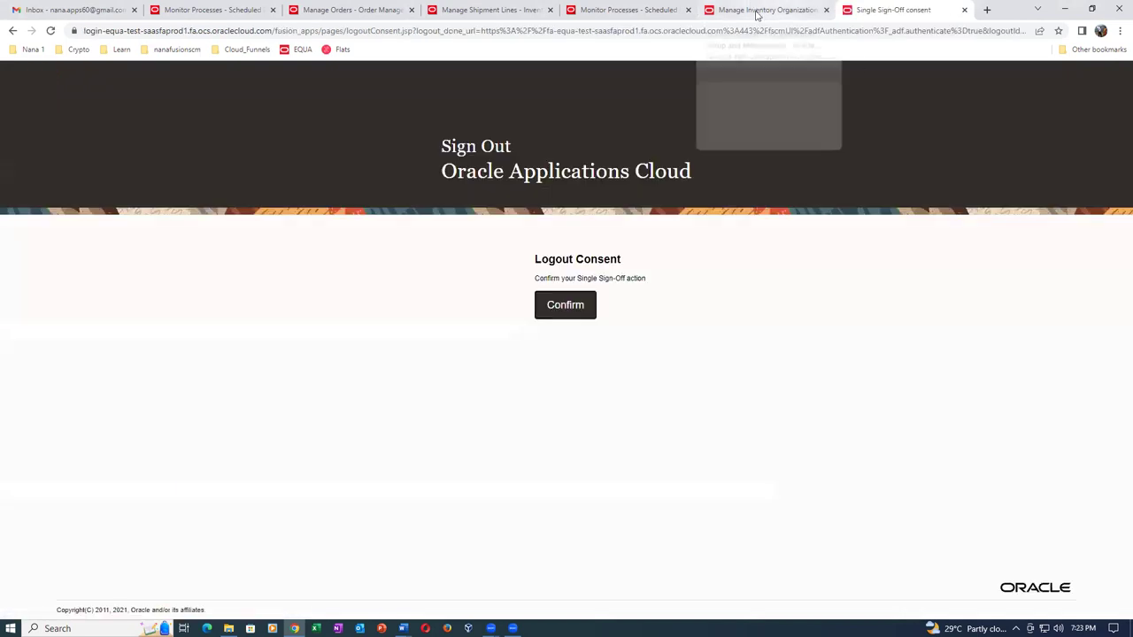
# Close the five other Oracle tabs, confirm the logout consent, and sign back in.
pyautogui.click(810, 10)
pyautogui.click(826, 9)
pyautogui.click(630, 10)
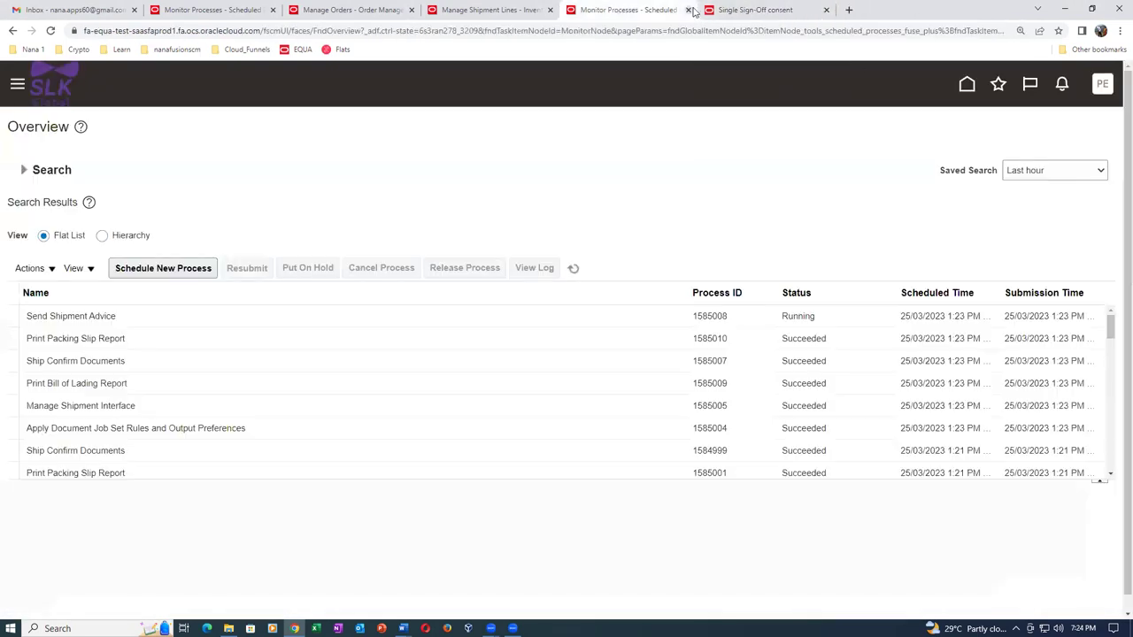
pyautogui.click(688, 10)
pyautogui.click(493, 11)
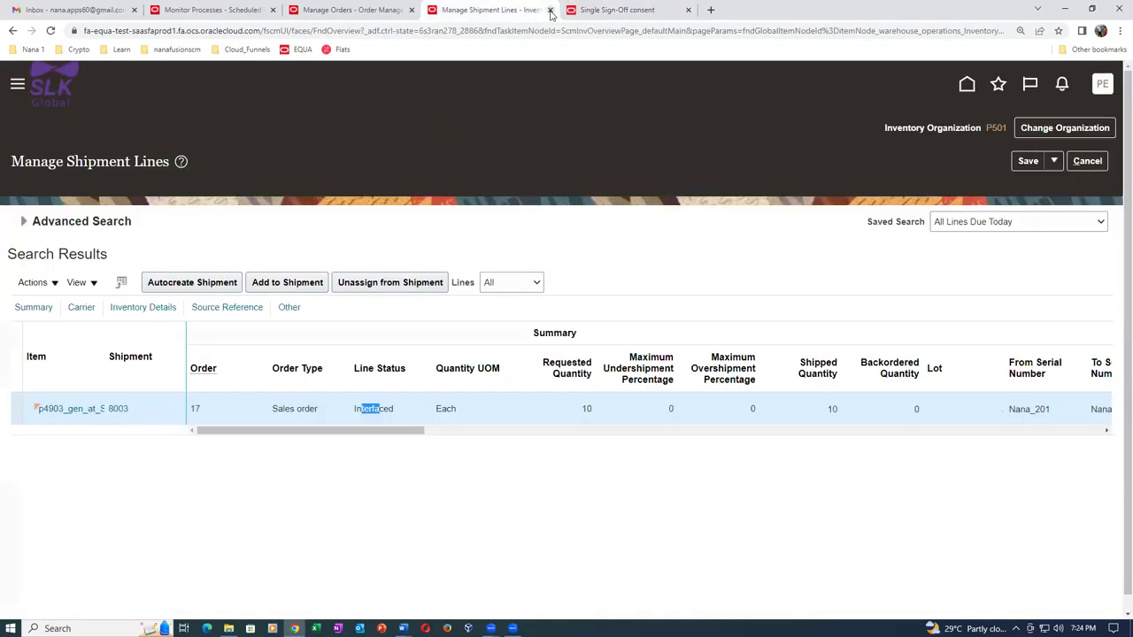
pyautogui.click(550, 10)
pyautogui.click(350, 11)
pyautogui.click(411, 9)
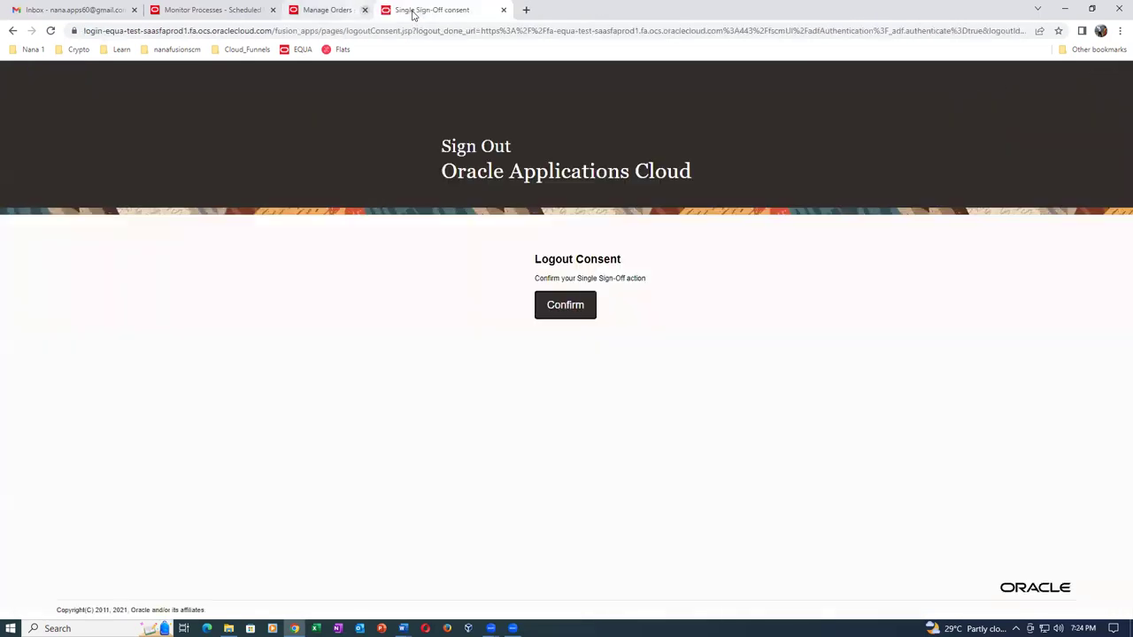
pyautogui.click(215, 12)
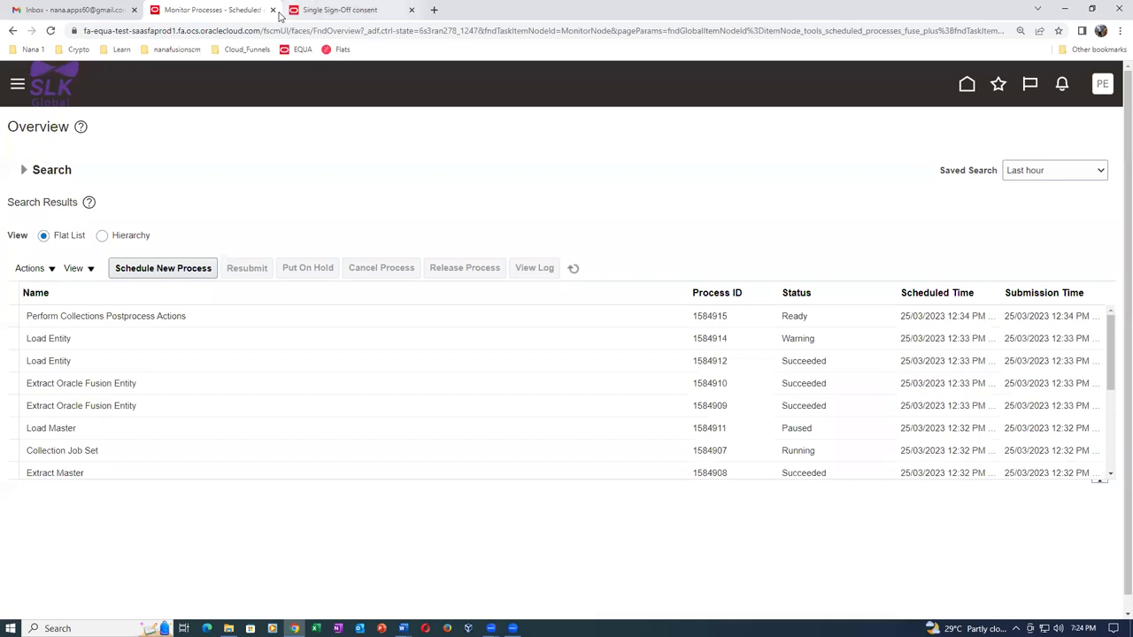
pyautogui.click(273, 10)
pyautogui.click(555, 305)
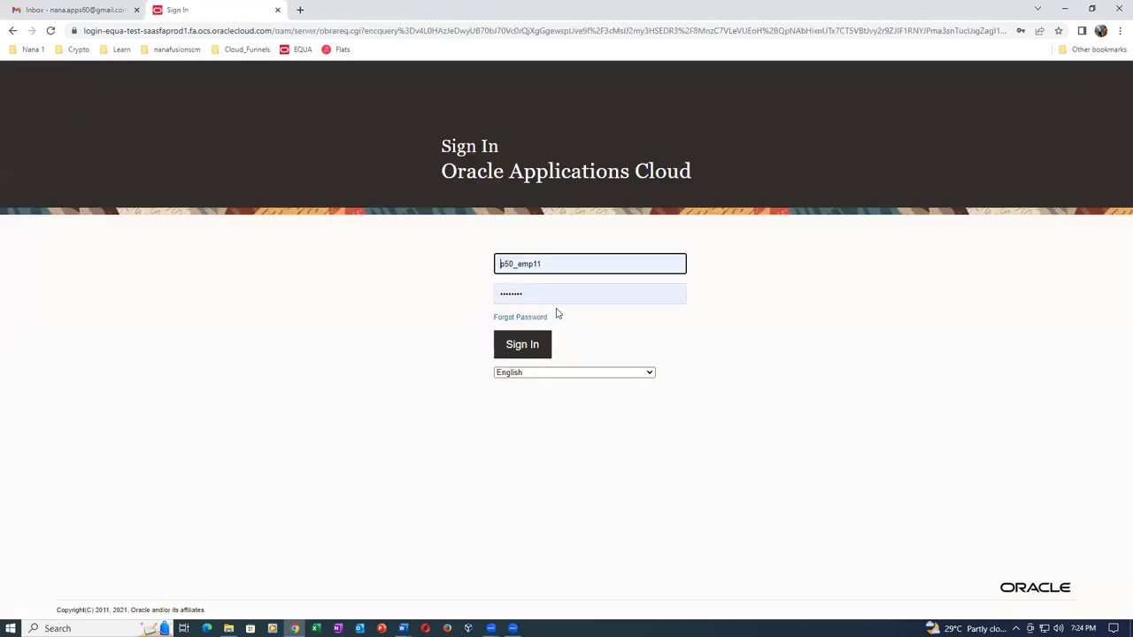
pyautogui.click(542, 348)
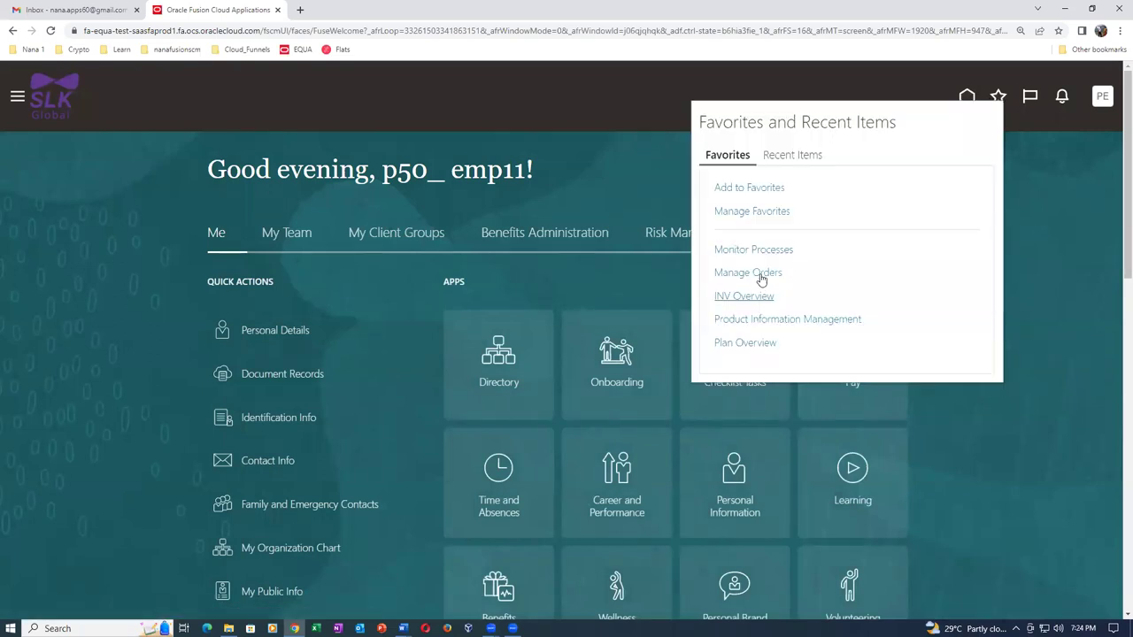
# From Manage Orders, create a new sales order for customer p50_cust_1.
pyautogui.click(763, 276)
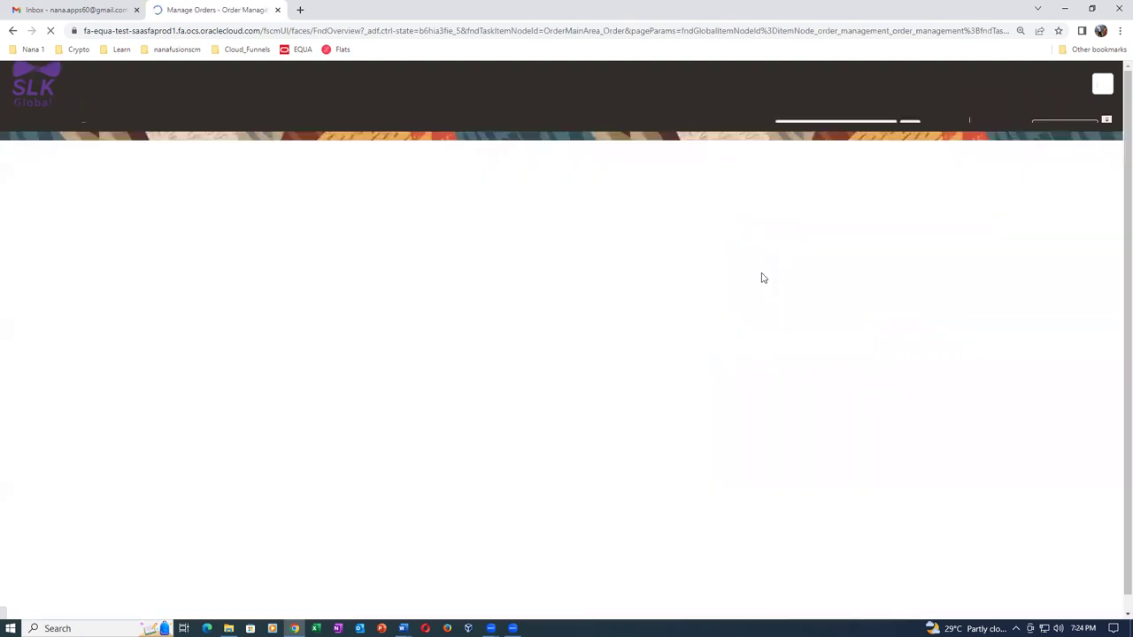
pyautogui.click(1071, 133)
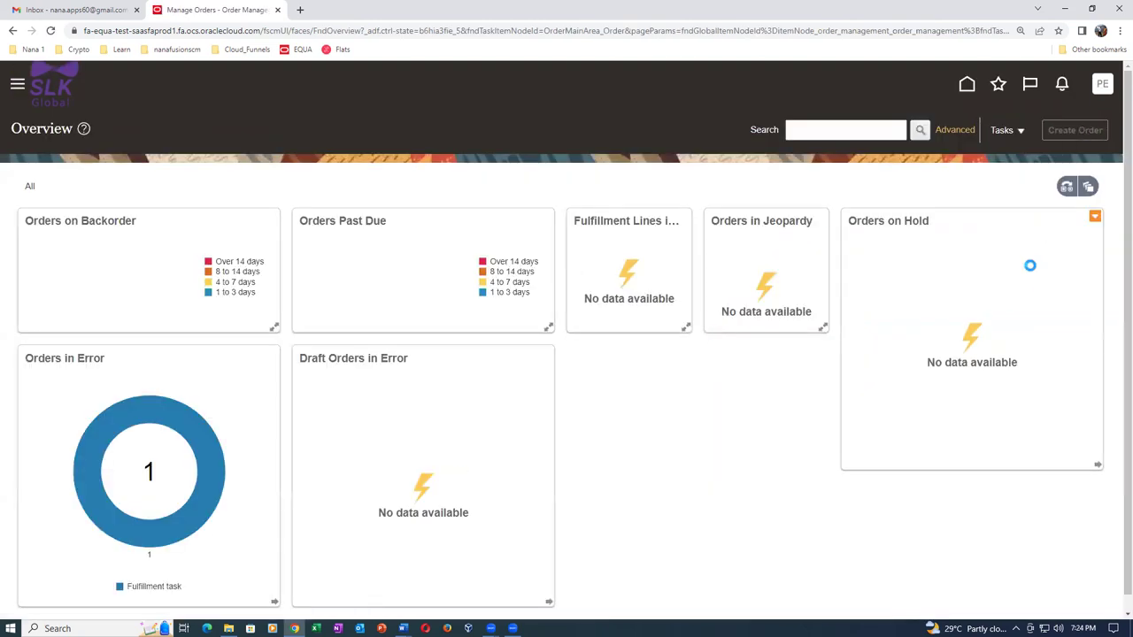
pyautogui.click(315, 227)
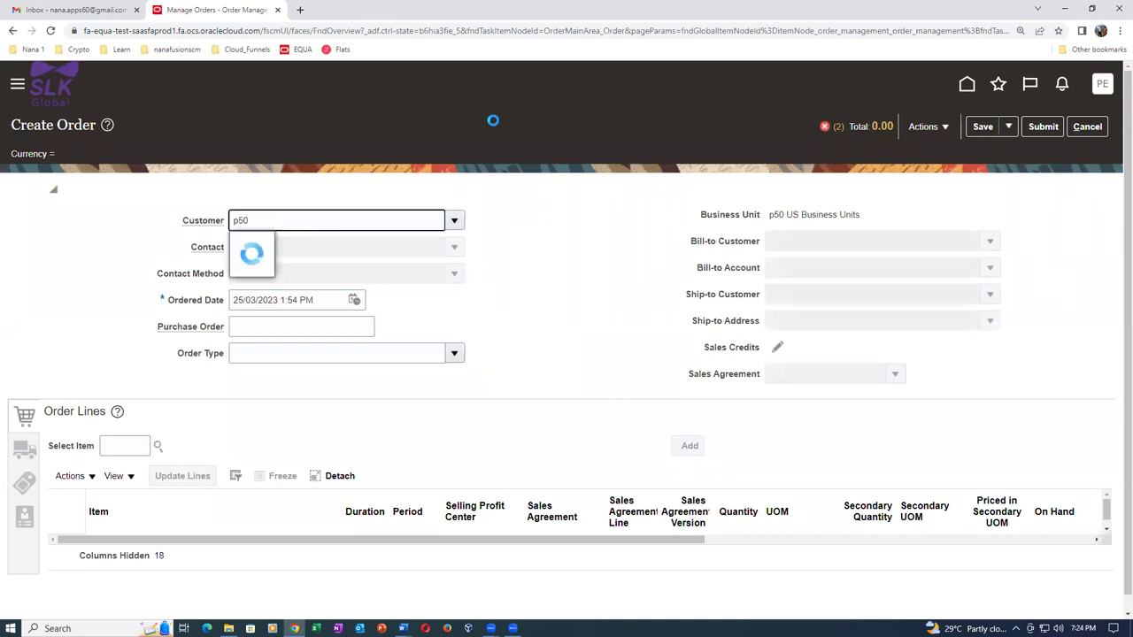
pyautogui.click(295, 244)
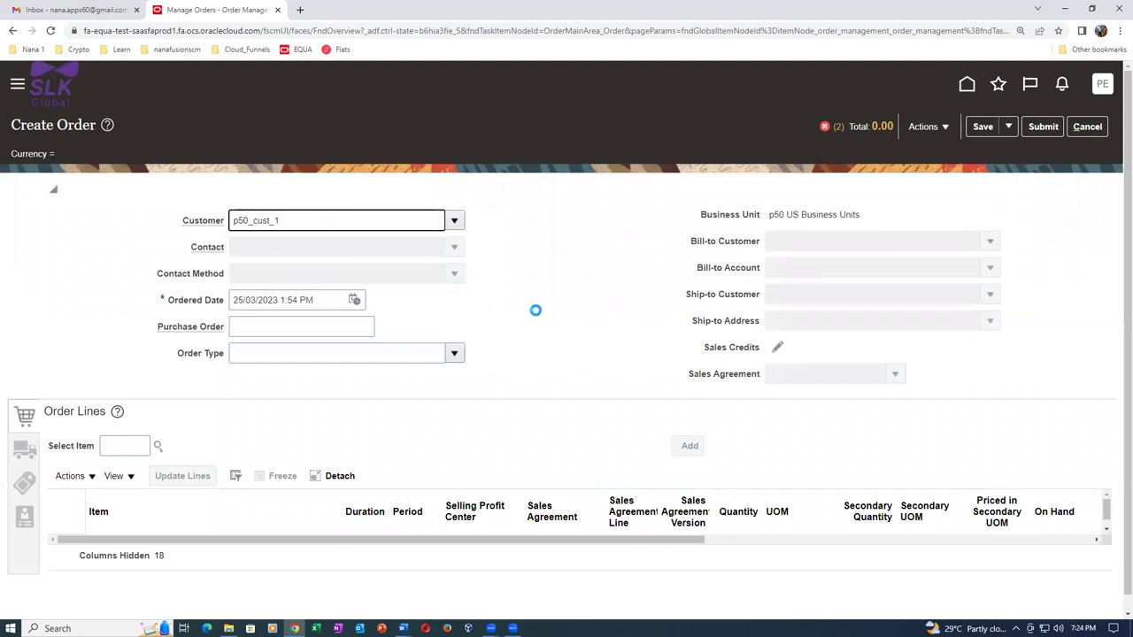
# Add a line of item p4905_two_variants with quantity 1200 Each.
pyautogui.click(124, 446)
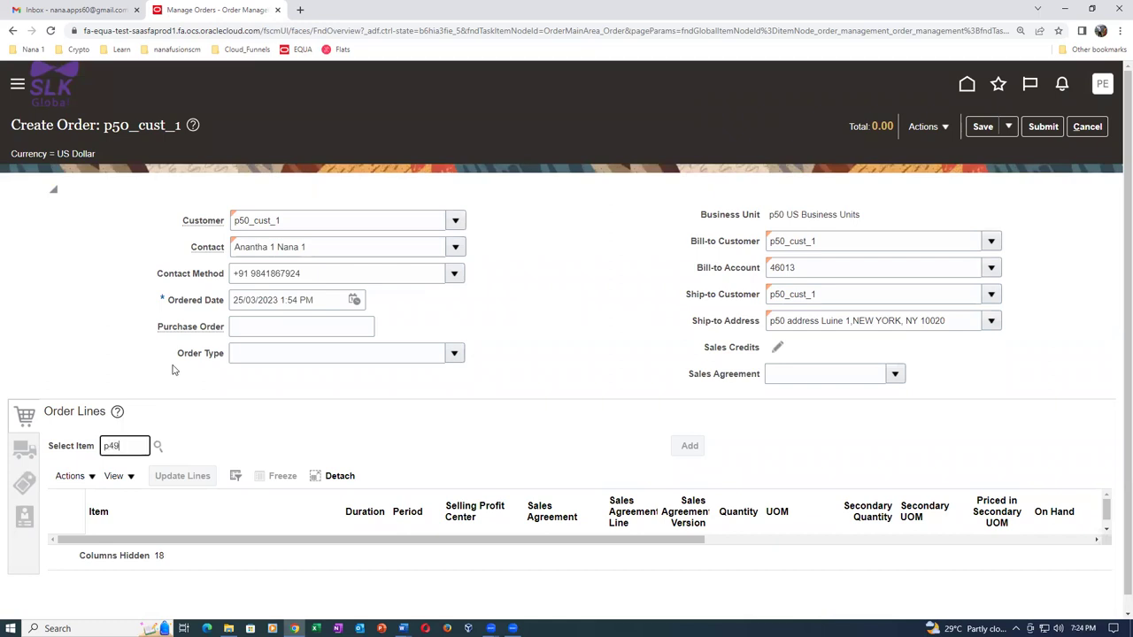
pyautogui.click(173, 366)
pyautogui.moveTo(330, 440); pyautogui.dragTo(363, 443)
pyautogui.write('1200')
pyautogui.press('Tab')
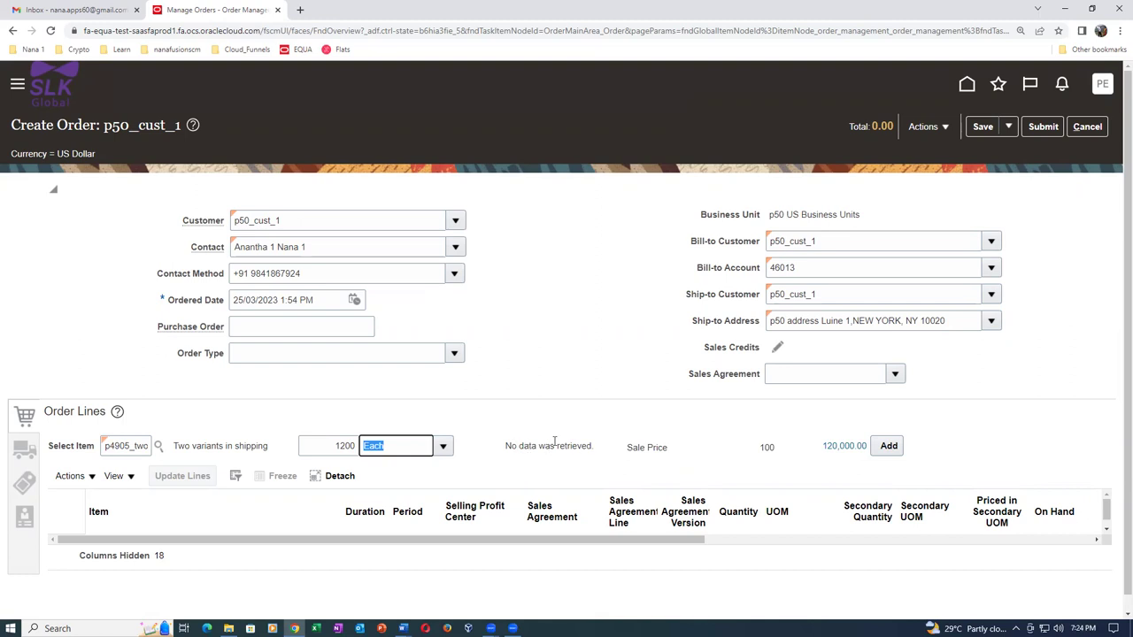
pyautogui.moveTo(513, 447); pyautogui.dragTo(568, 447)
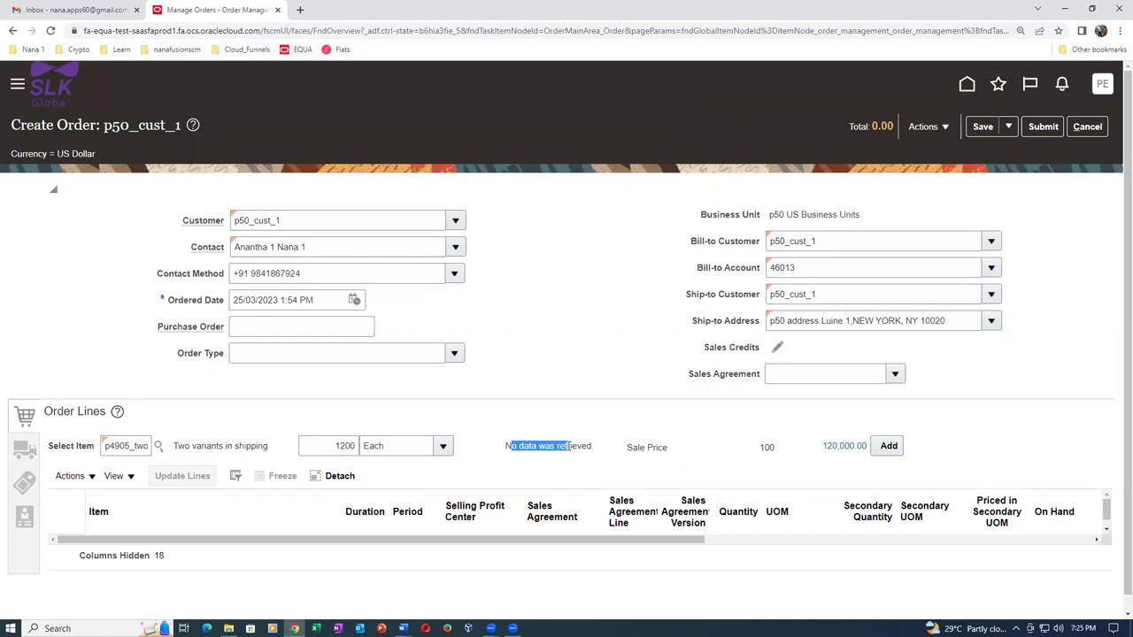
pyautogui.click(558, 481)
pyautogui.click(883, 447)
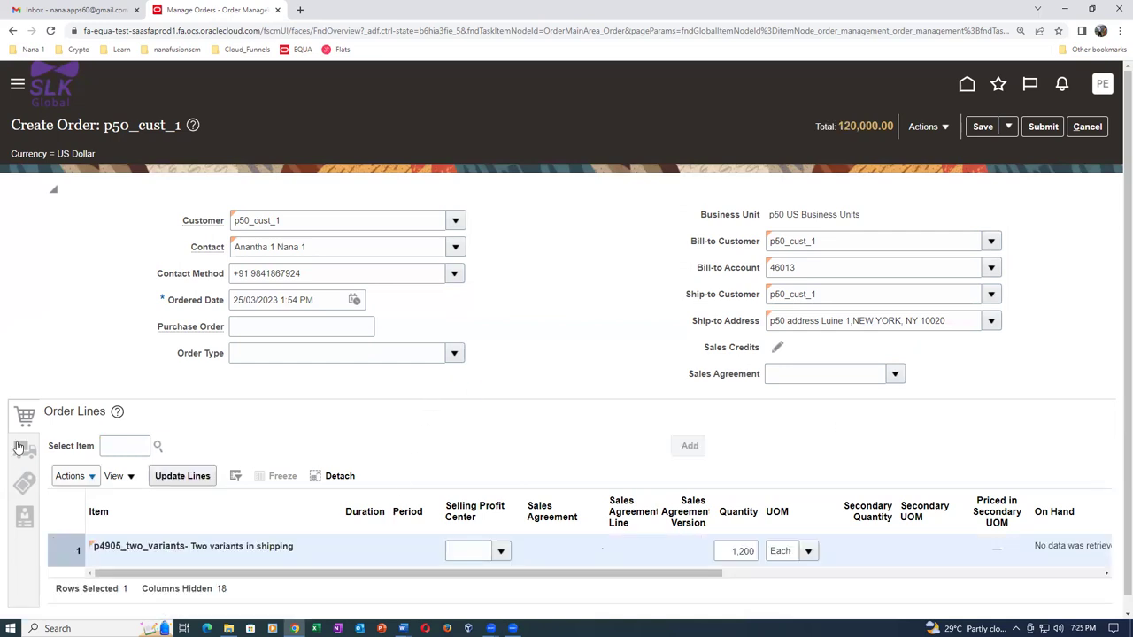
# Set the shipment supply warehouse to P501 - p50_child_1.
pyautogui.click(20, 447)
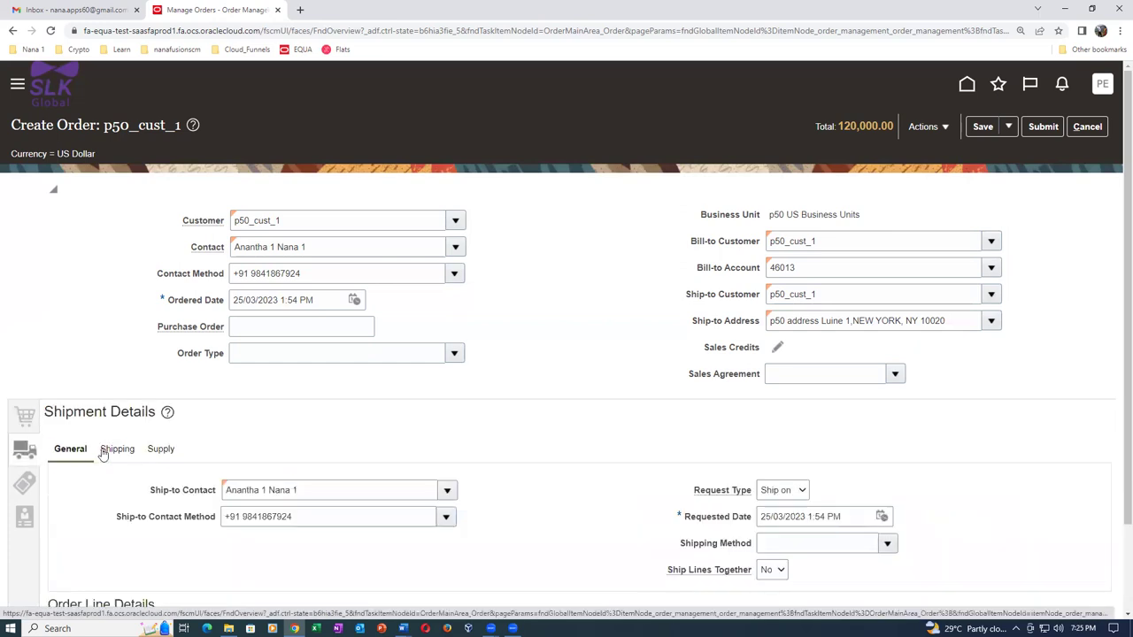
pyautogui.click(160, 449)
pyautogui.click(257, 488)
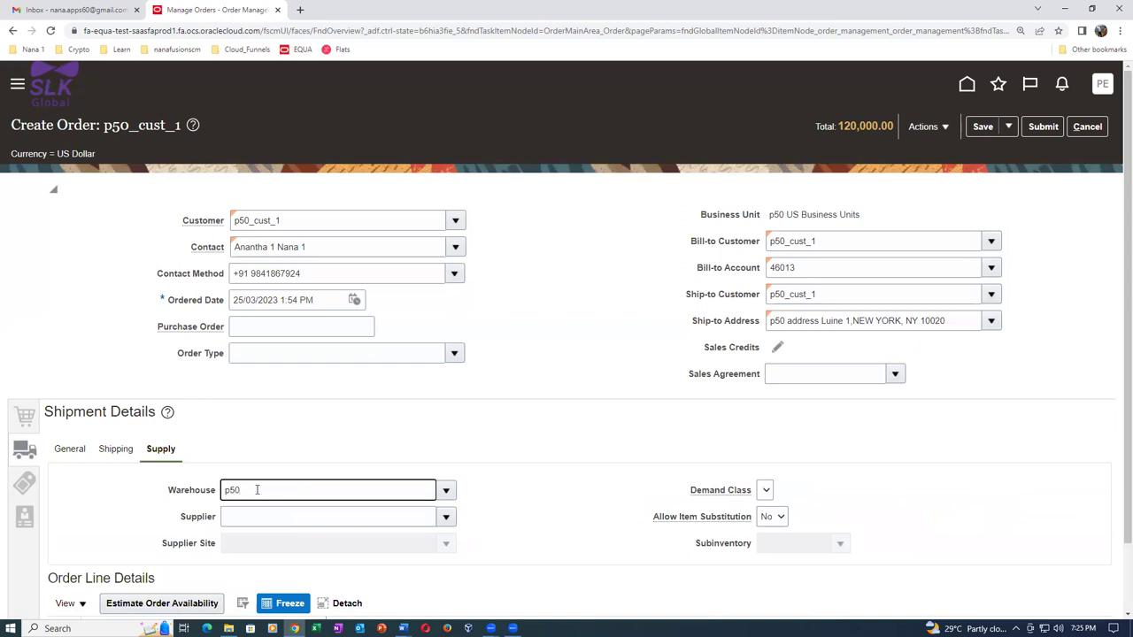
pyautogui.click(263, 518)
pyautogui.scroll(-2, 301, 391)
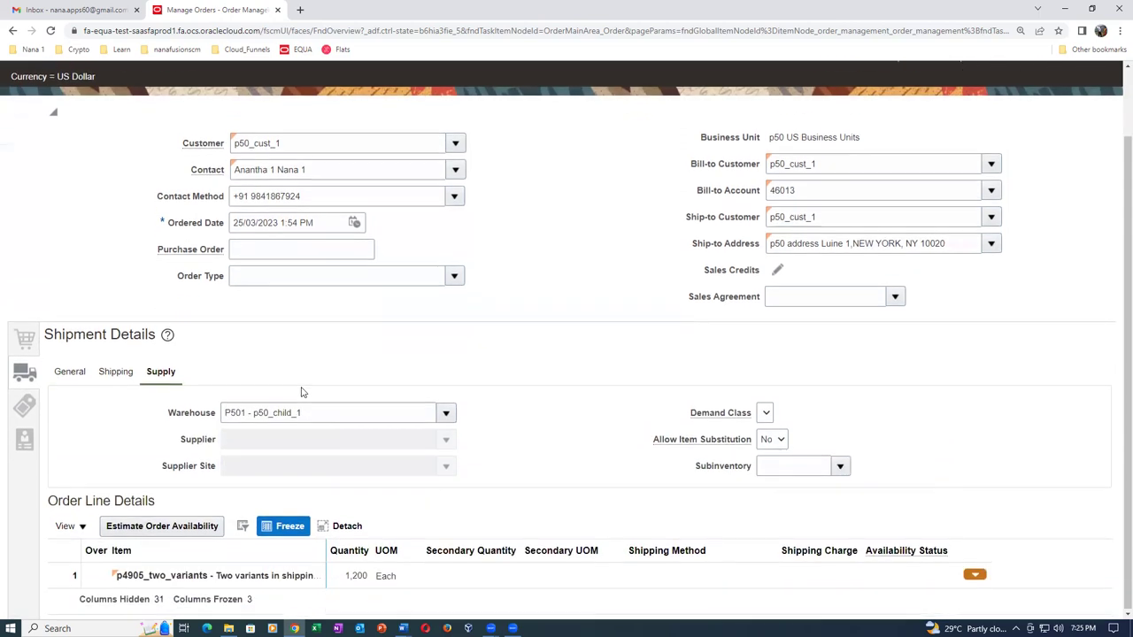
# Set billing payment terms to 30 NET and return to the order lines.
pyautogui.click(23, 409)
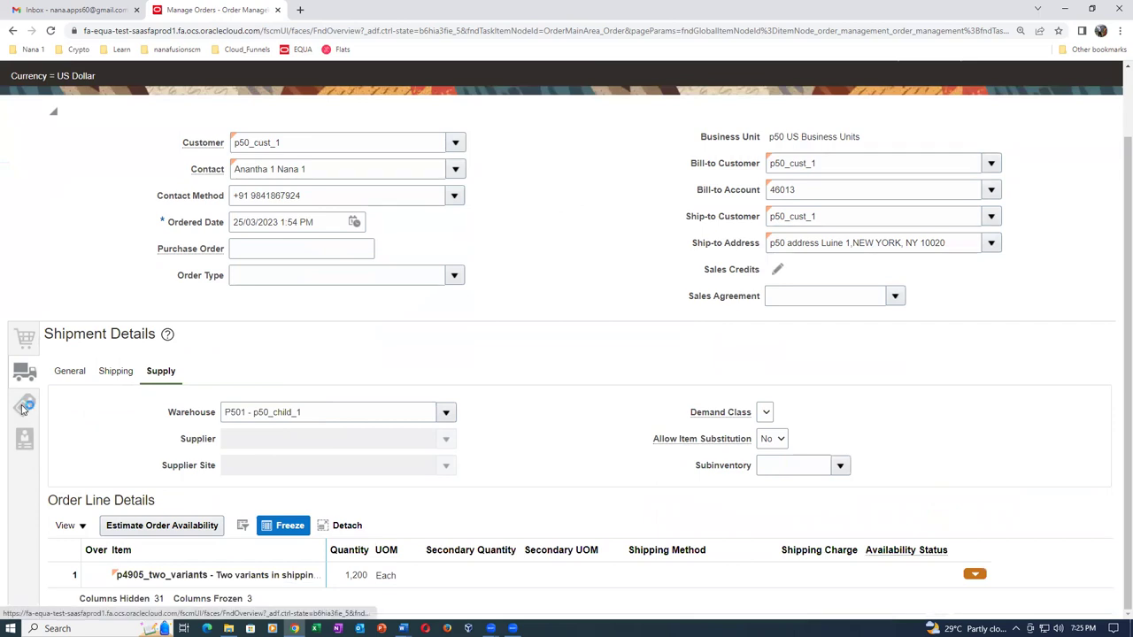
pyautogui.click(248, 454)
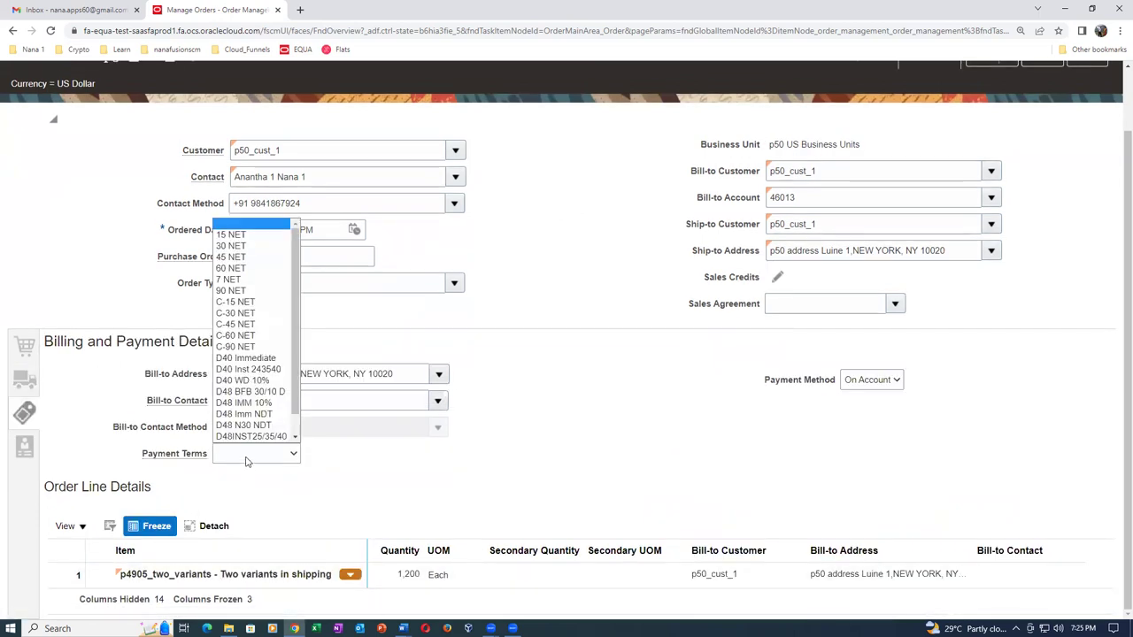
pyautogui.click(248, 246)
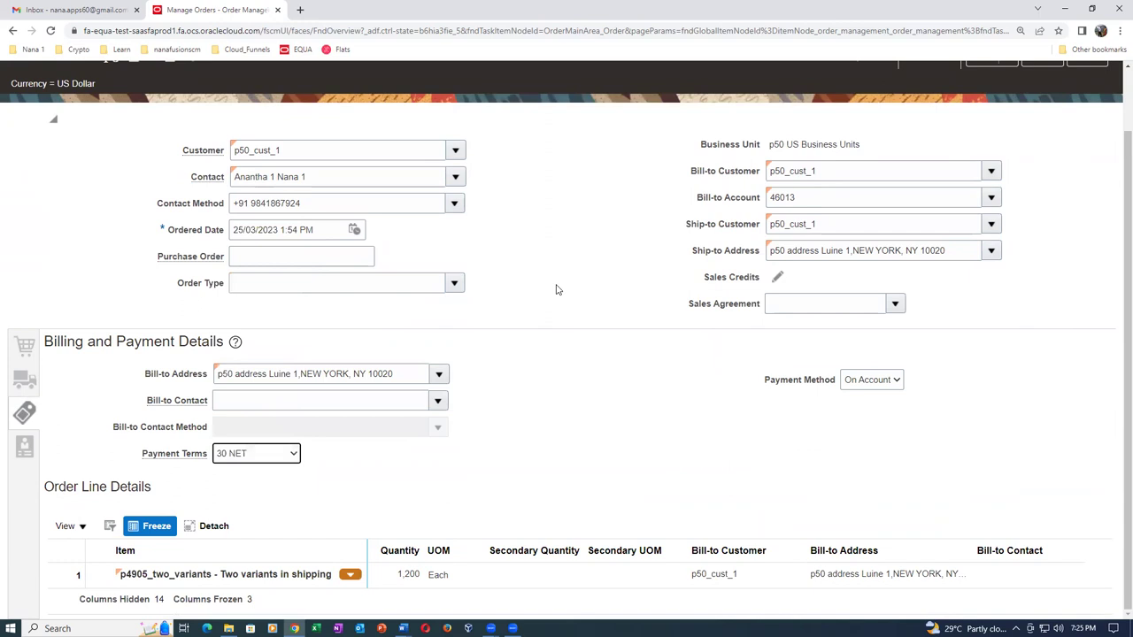
pyautogui.scroll(2, 558, 288)
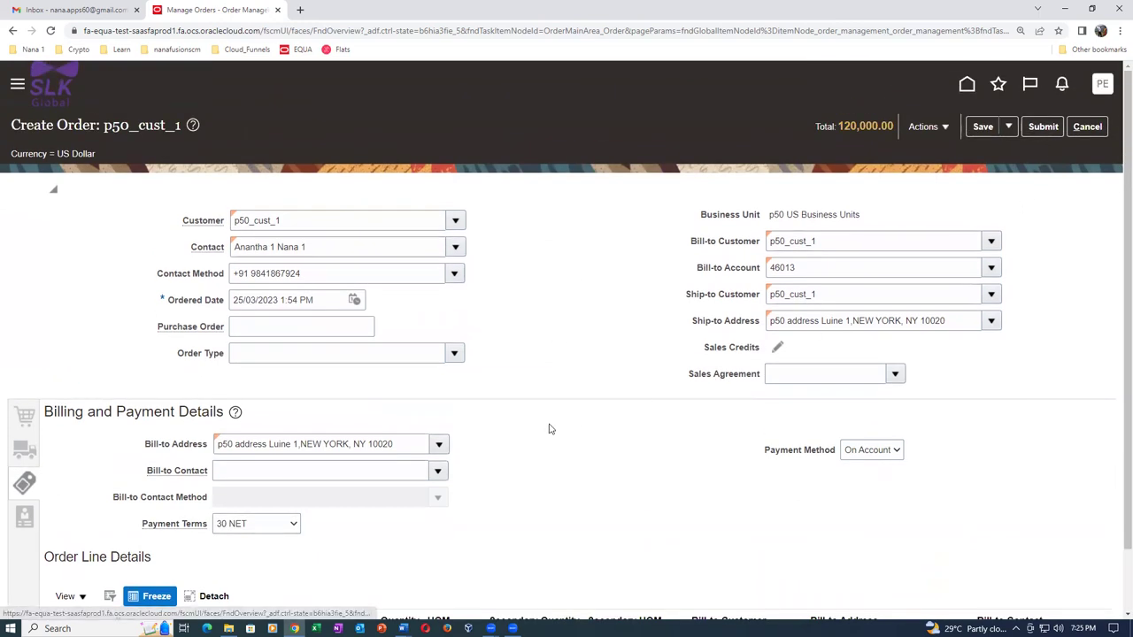
pyautogui.scroll(-2, 531, 416)
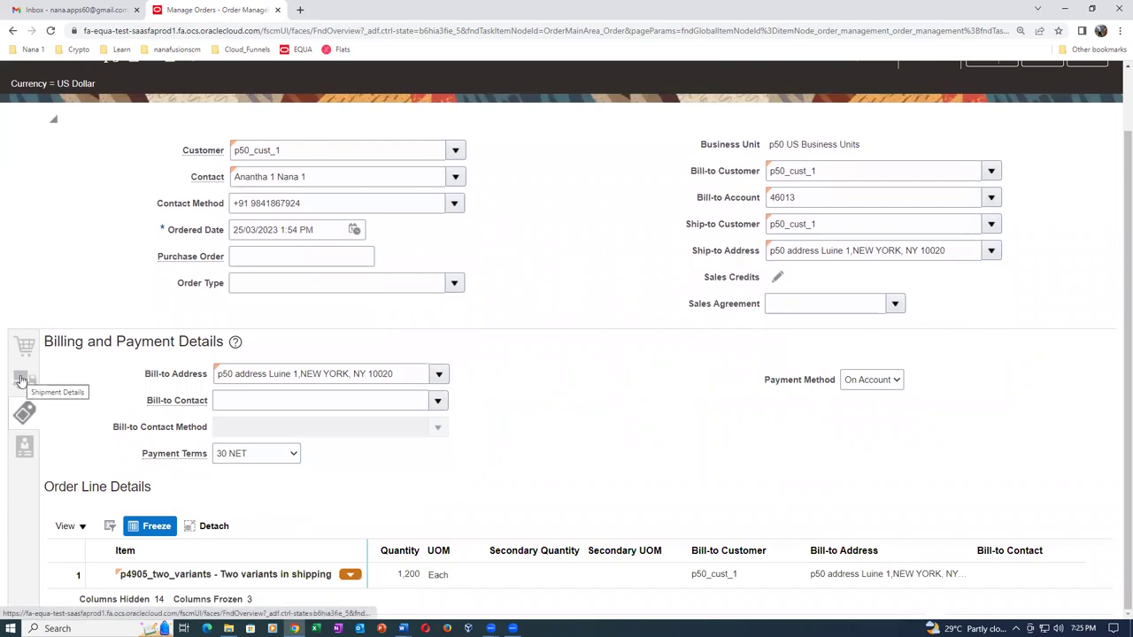
pyautogui.click(24, 347)
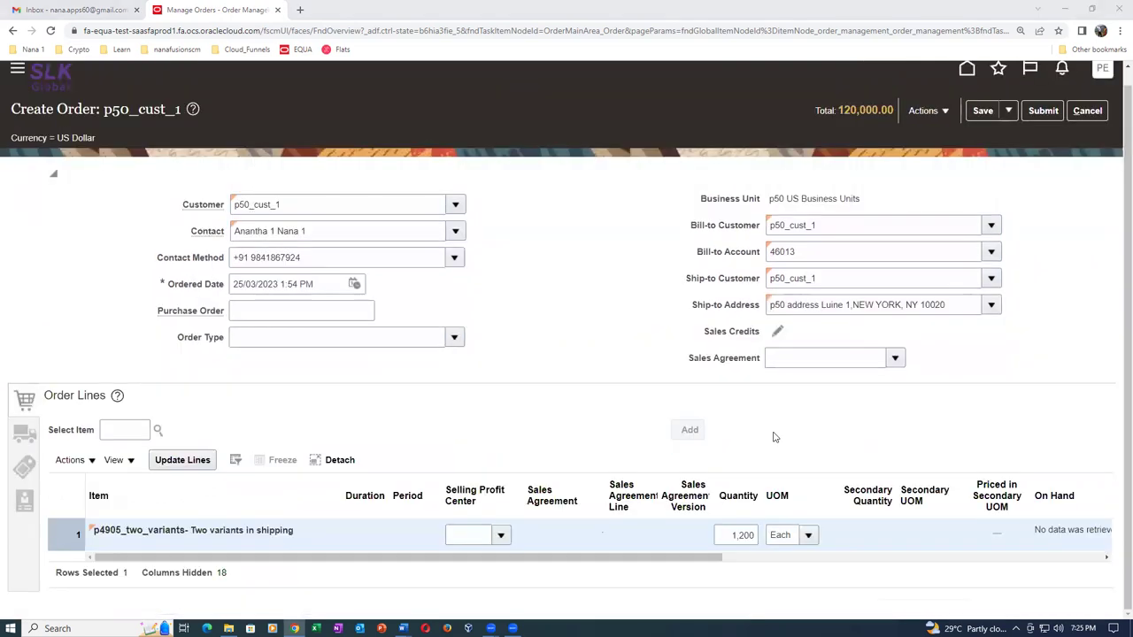
# Set the order line's type to p50_no_res and submit it as sales order 20.
pyautogui.moveTo(681, 556); pyautogui.dragTo(943, 572)
pyautogui.click(931, 535)
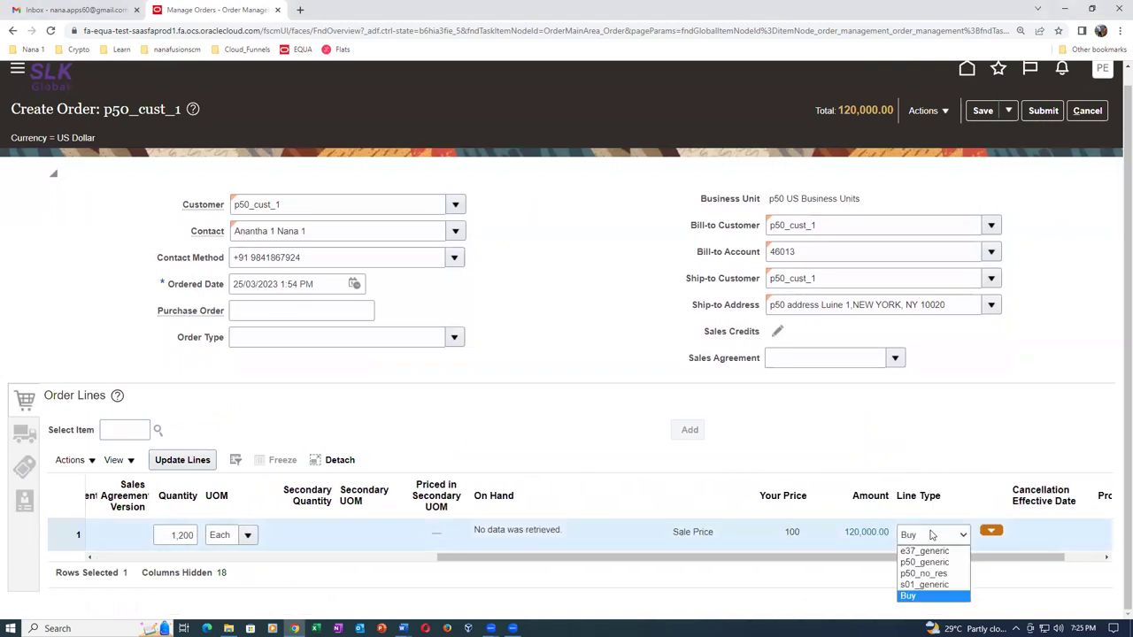
pyautogui.click(929, 574)
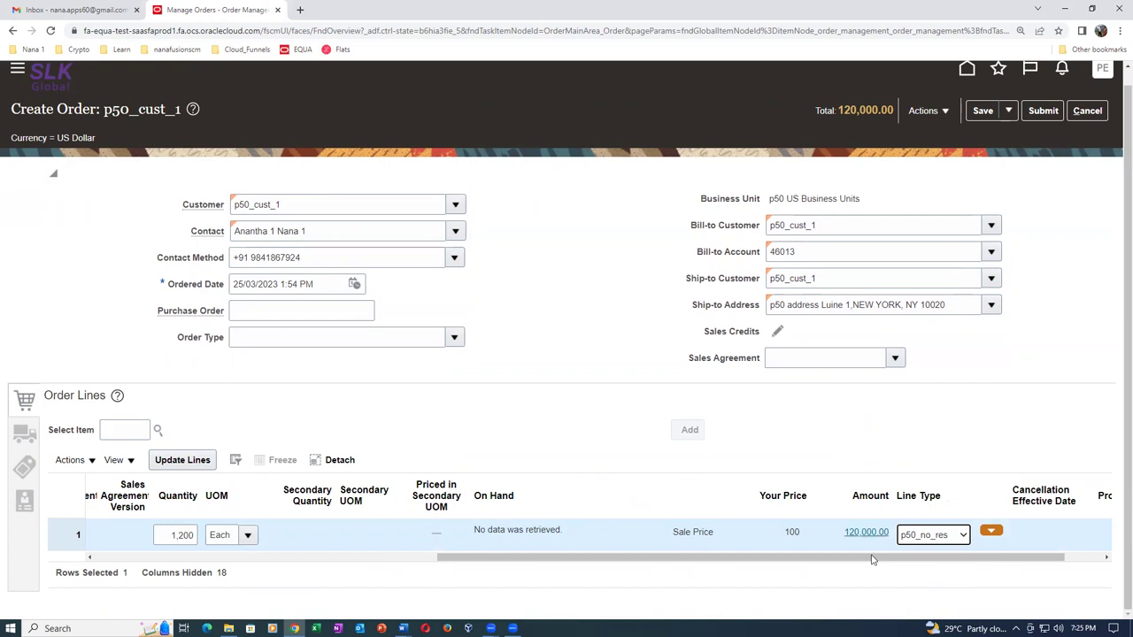
pyautogui.click(533, 350)
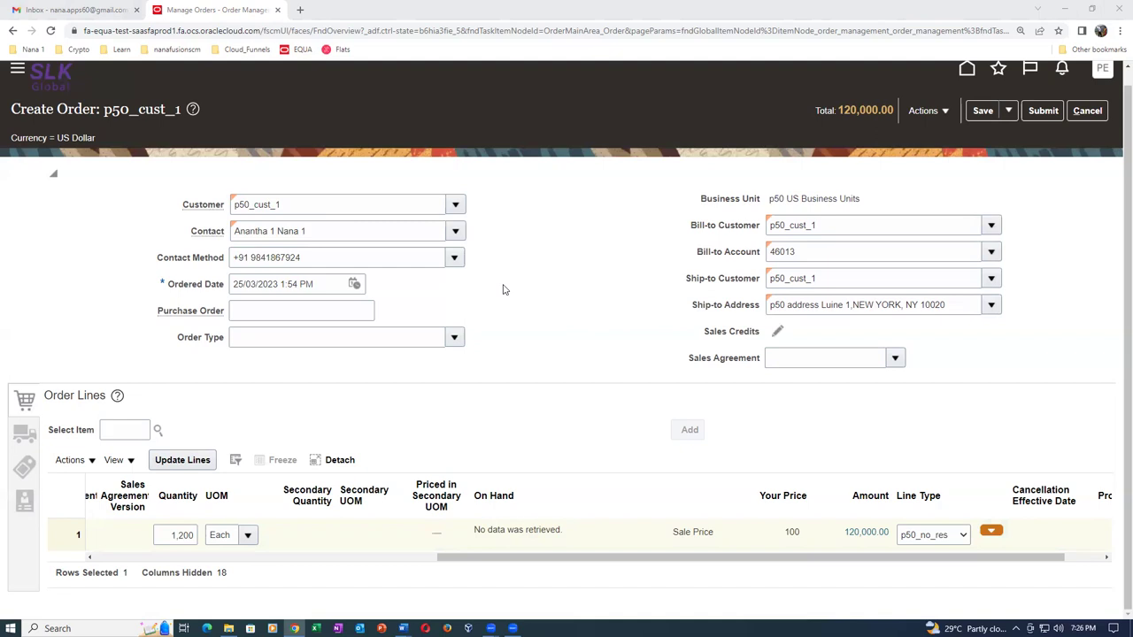
pyautogui.click(1042, 111)
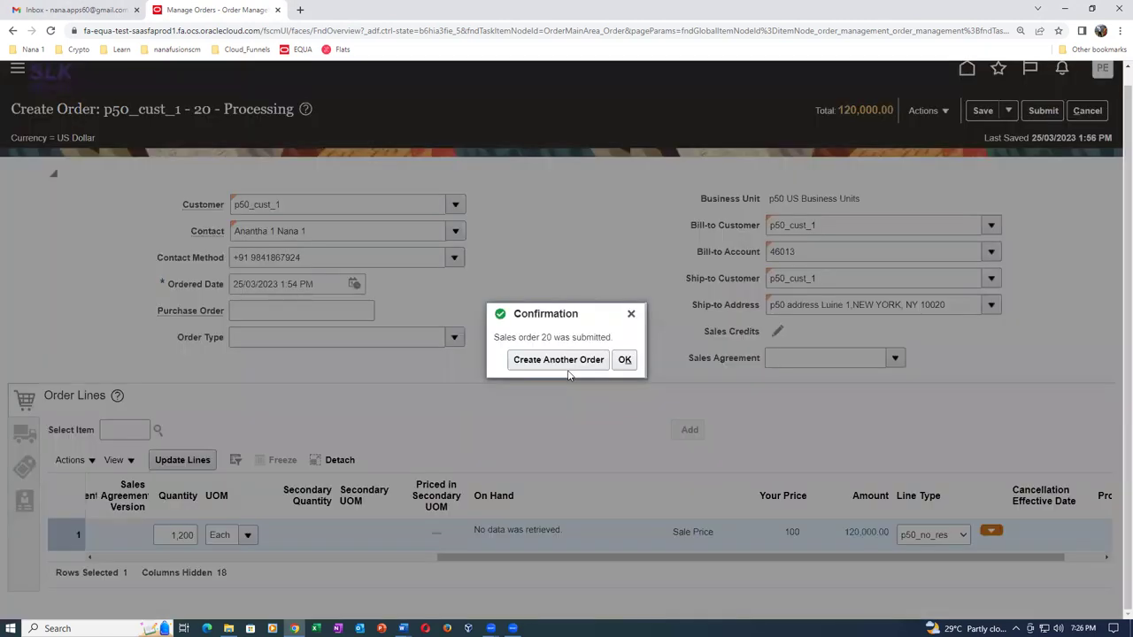
# Switch order 20 to Fulfillment View and open its fulfillment line's orchestration process.
pyautogui.click(624, 360)
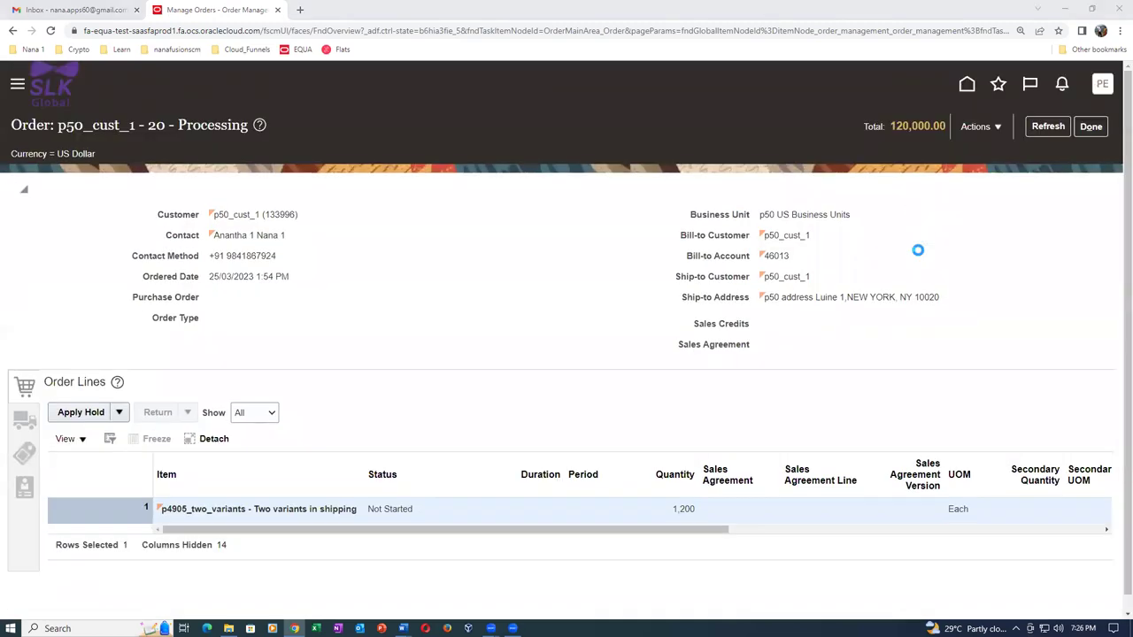
pyautogui.click(975, 133)
pyautogui.click(916, 293)
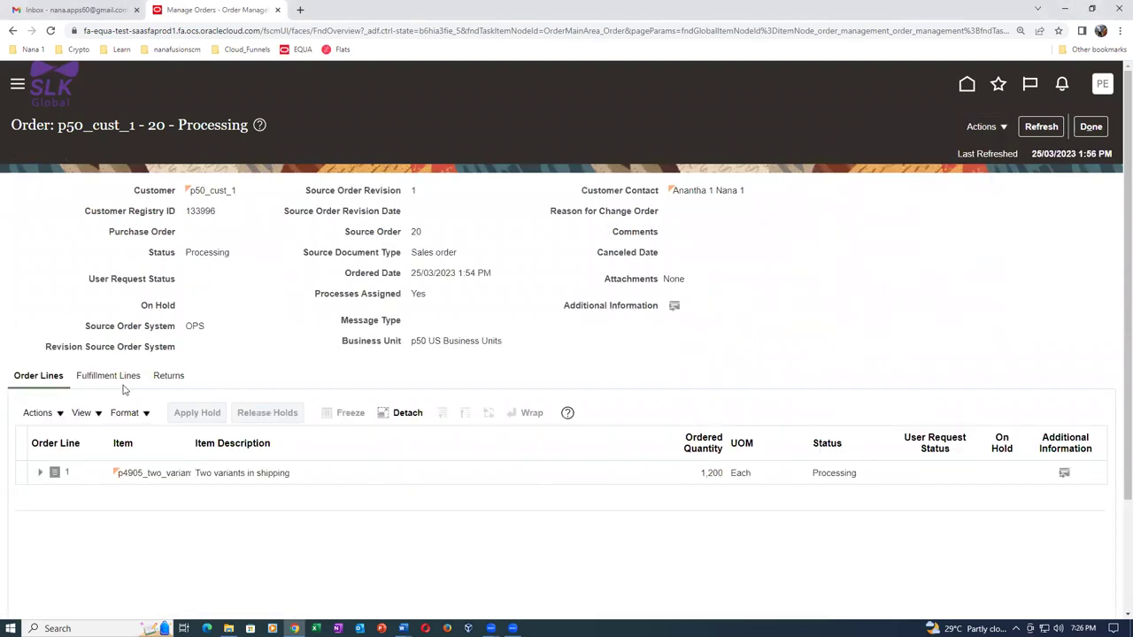
pyautogui.click(115, 376)
pyautogui.hscroll(5, 857, 493)
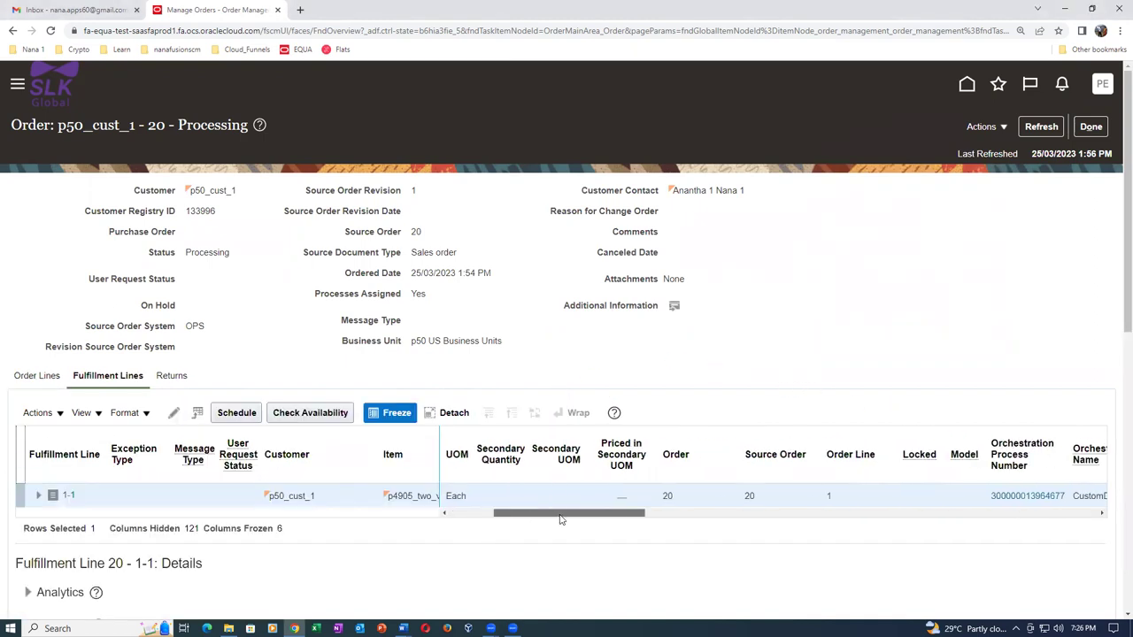
pyautogui.click(885, 496)
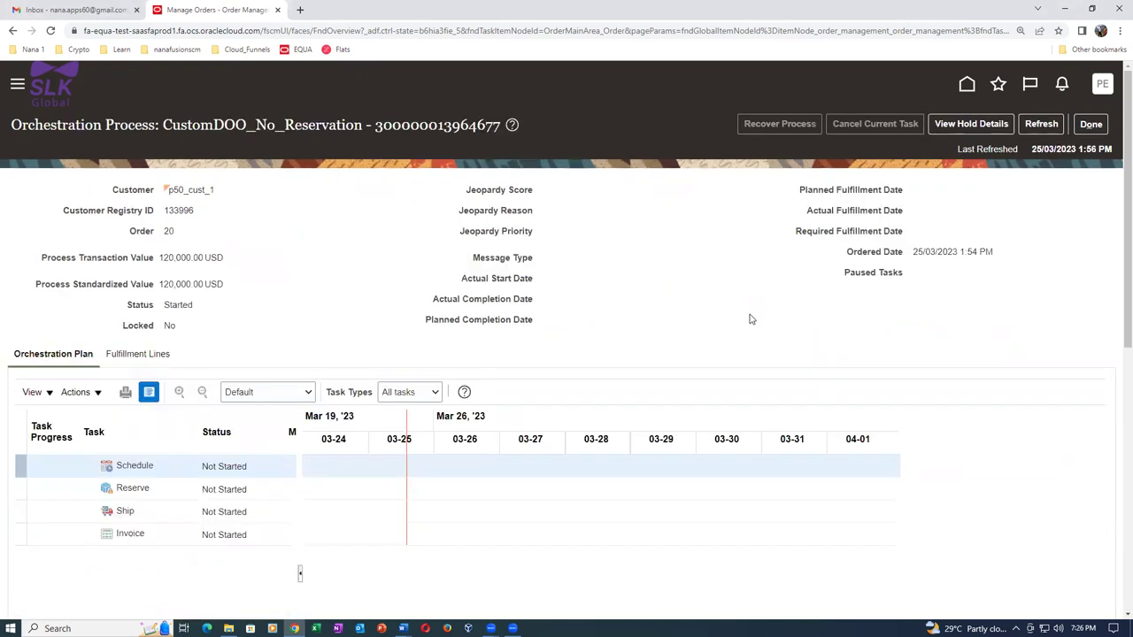
# Refresh the CustomDOO_No_Reservation process until Schedule is Scheduled and Ship is Awaiting Shipping.
pyautogui.click(1043, 125)
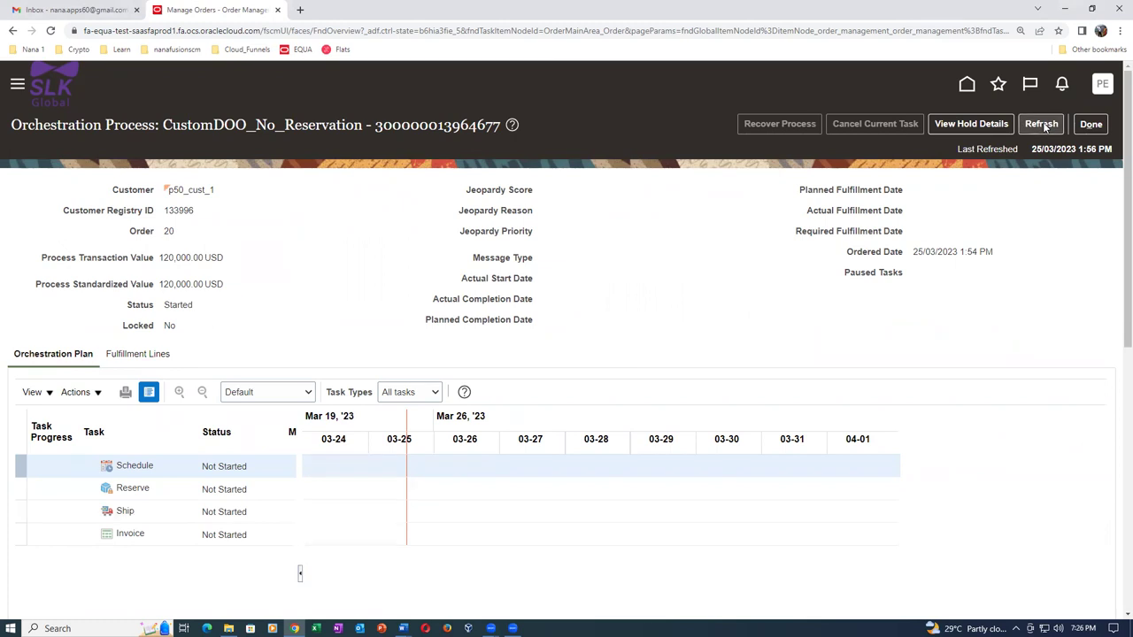
pyautogui.click(1044, 126)
pyautogui.click(1043, 127)
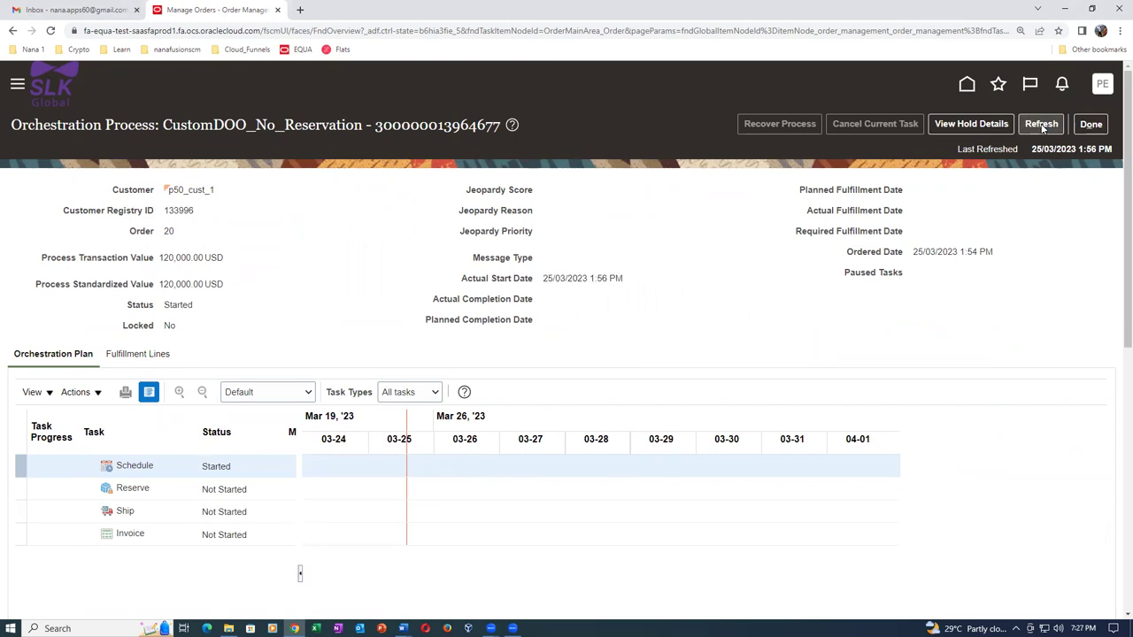
pyautogui.click(1044, 128)
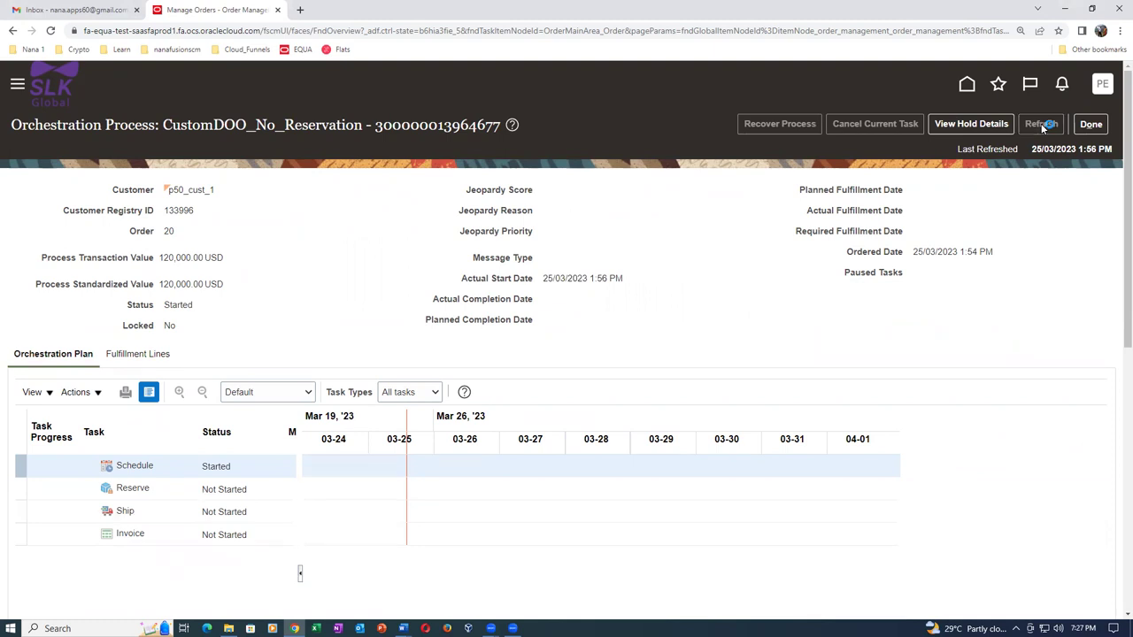
pyautogui.click(1043, 127)
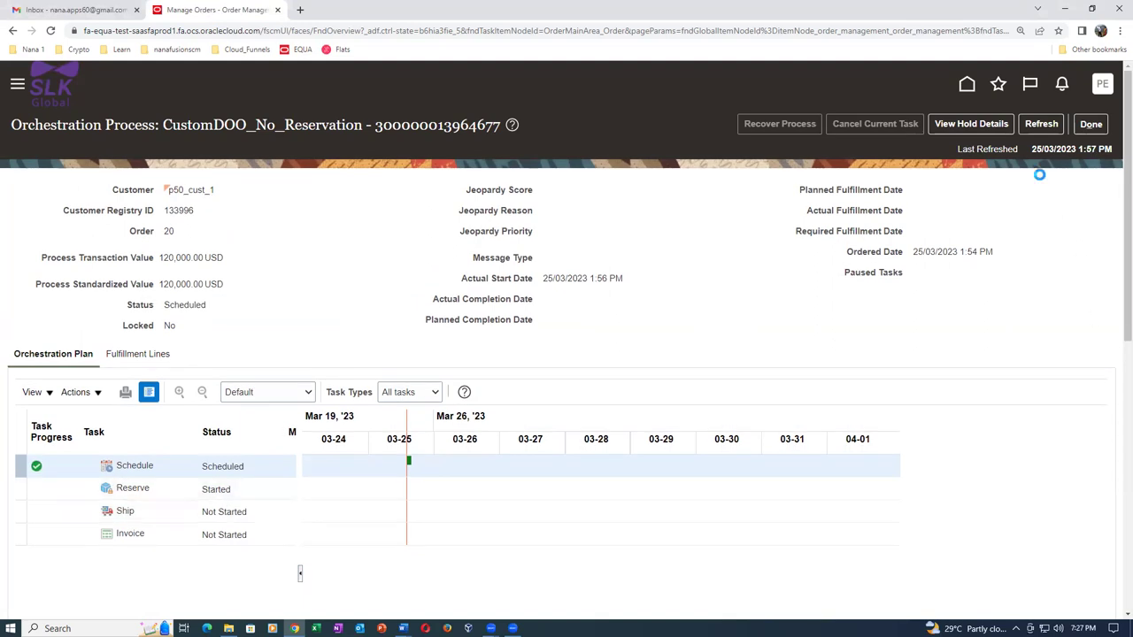
pyautogui.click(1040, 125)
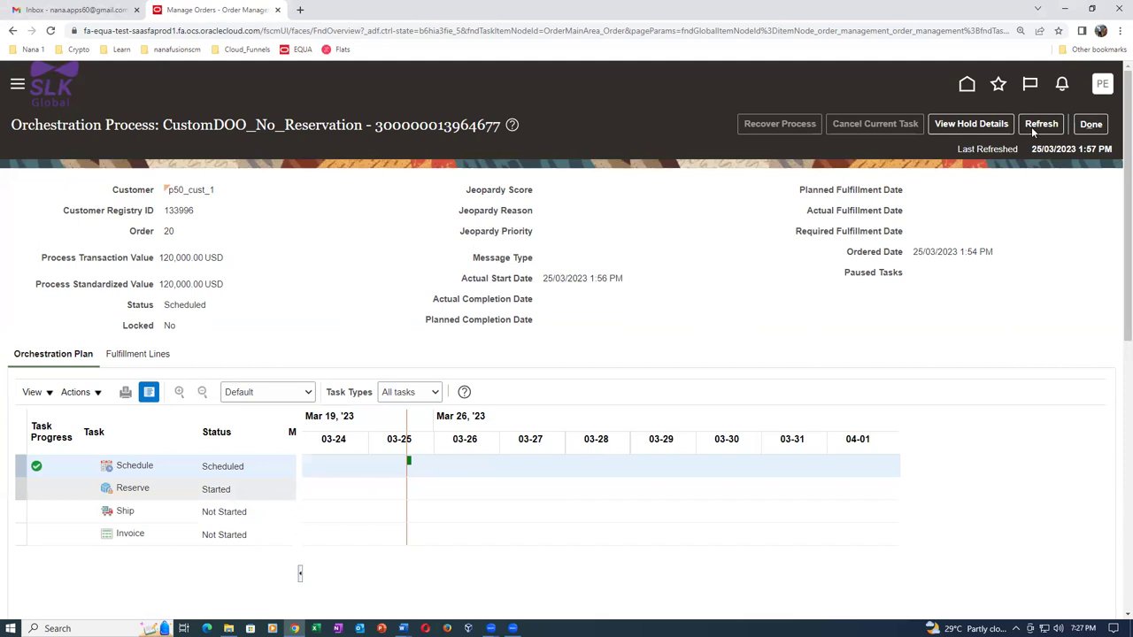
pyautogui.moveTo(162, 124); pyautogui.dragTo(361, 128)
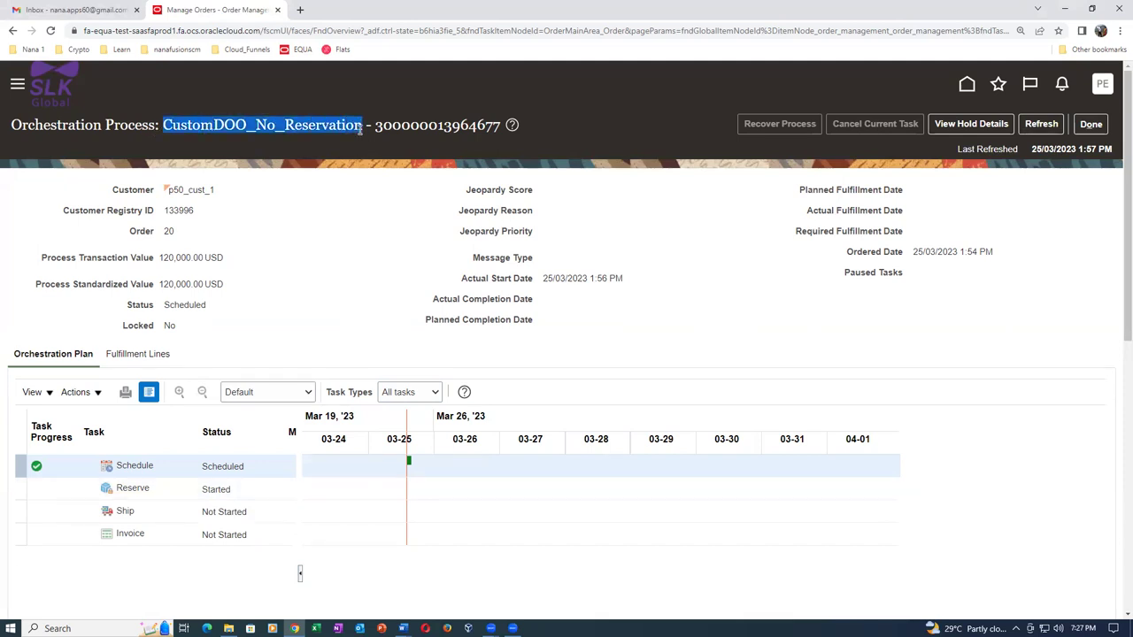
pyautogui.click(1041, 124)
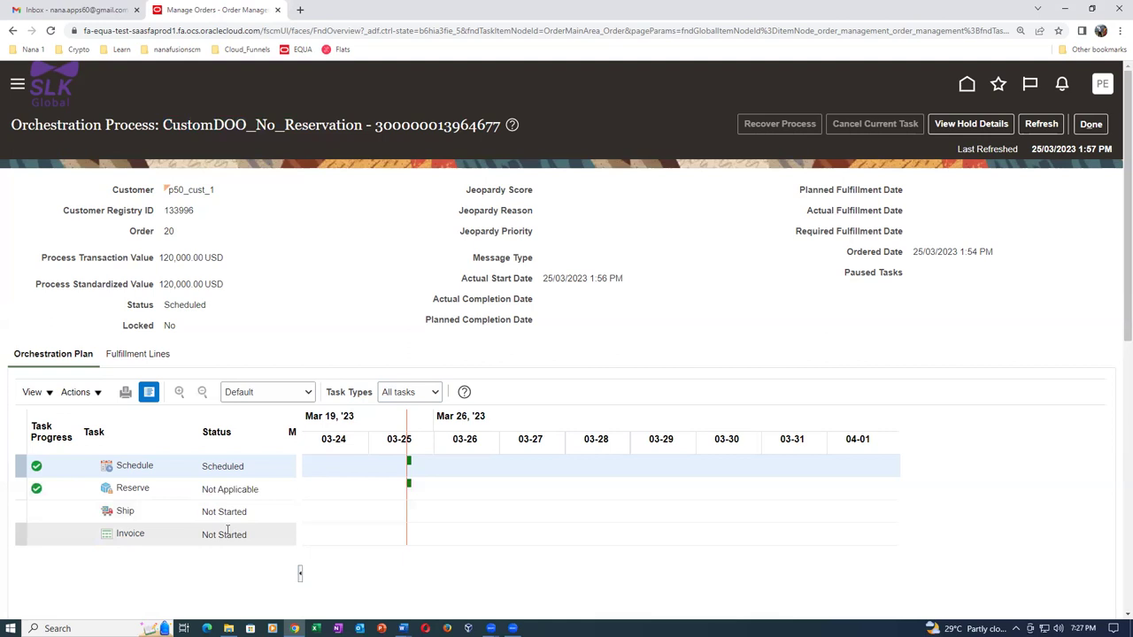
pyautogui.click(1050, 127)
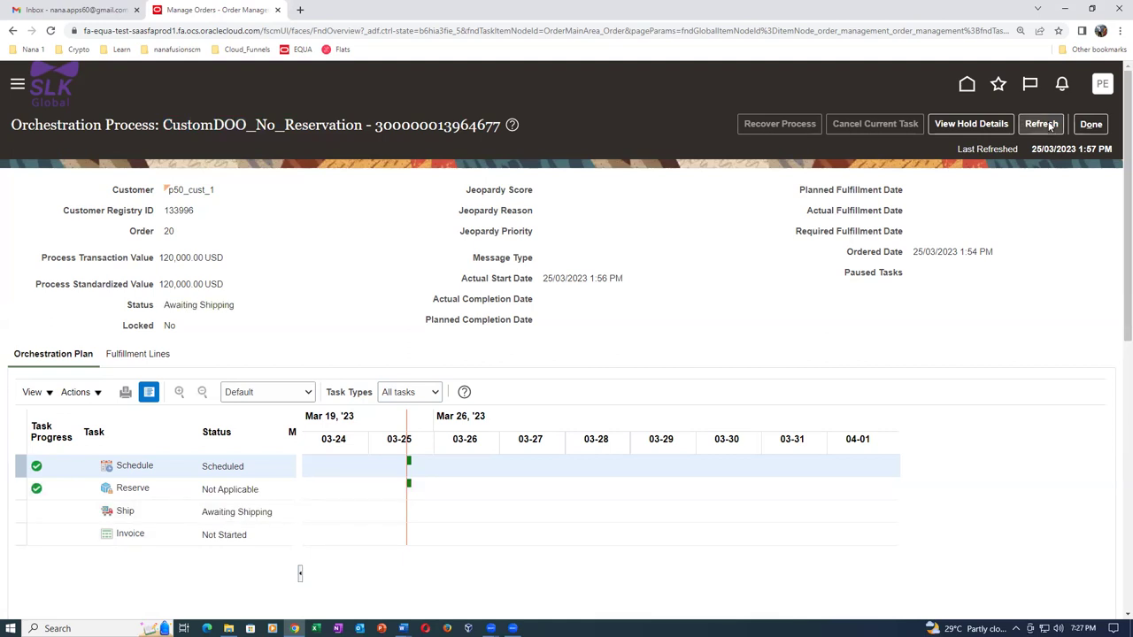
pyautogui.click(1050, 126)
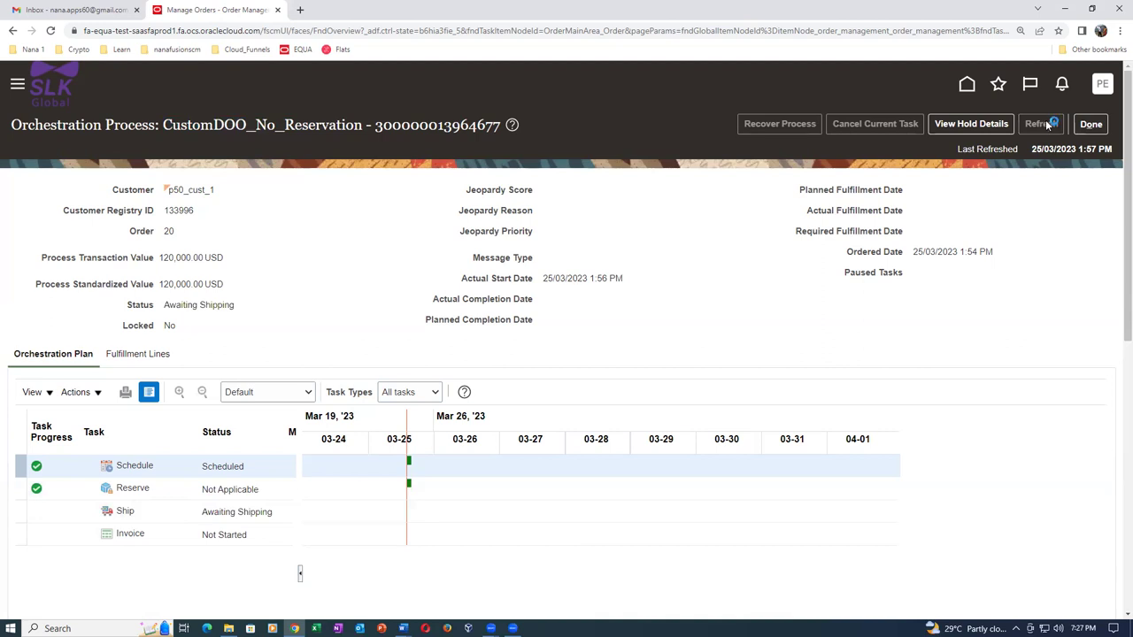
pyautogui.click(1047, 127)
pyautogui.hotkey('alt', 'Tab')
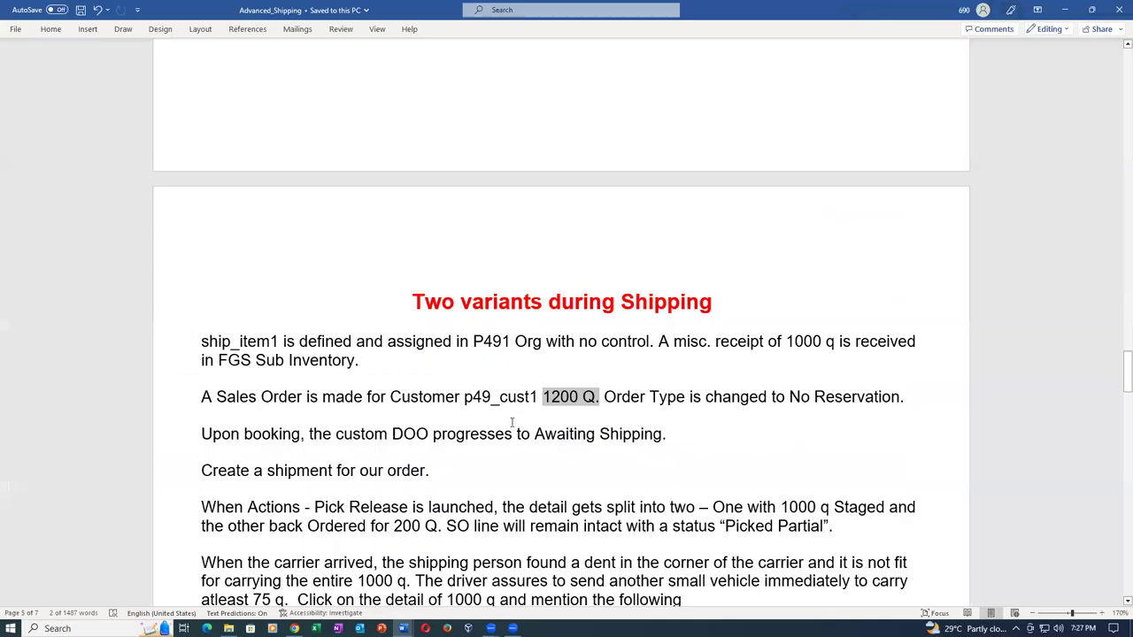
pyautogui.click(512, 423)
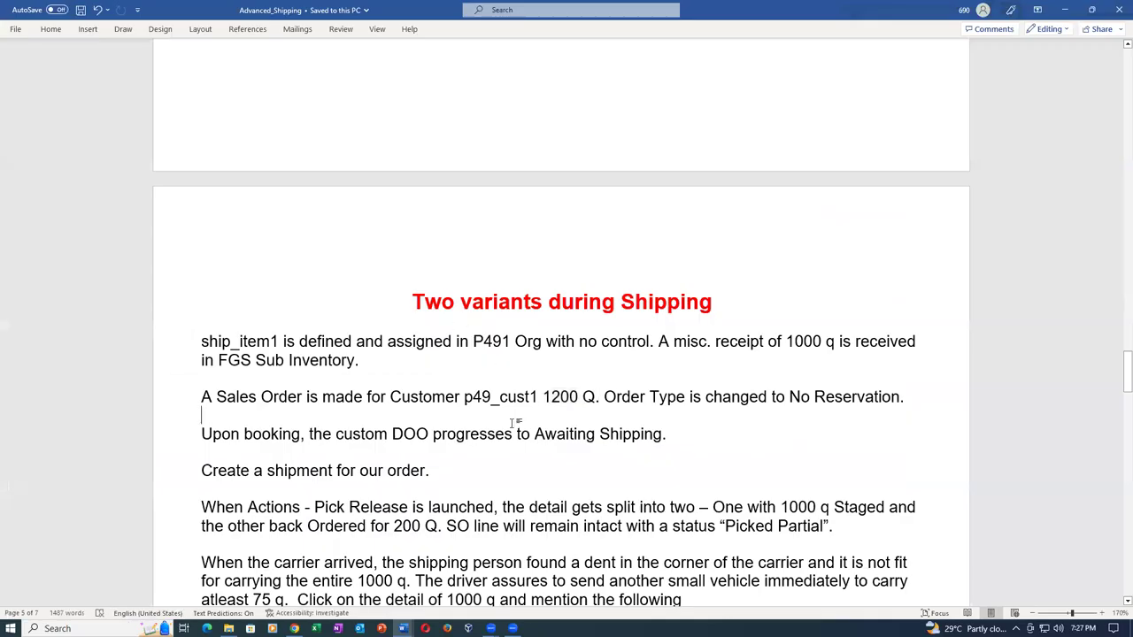
pyautogui.scroll(-2, 460, 389)
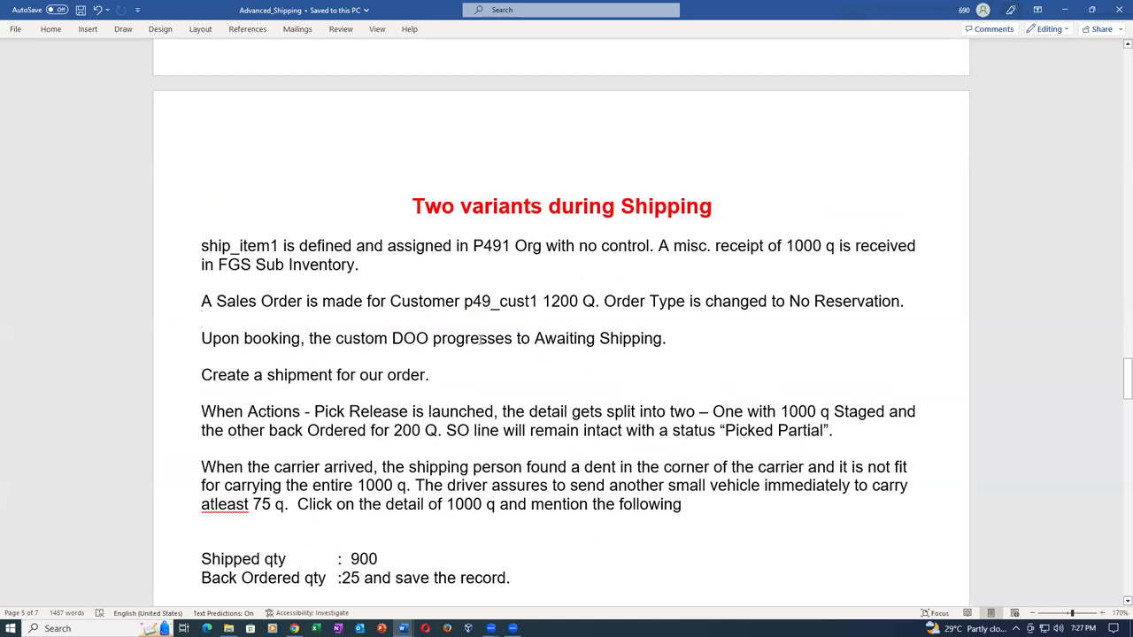
pyautogui.moveTo(202, 340); pyautogui.dragTo(517, 339)
pyautogui.moveTo(610, 339); pyautogui.dragTo(664, 340)
pyautogui.moveTo(202, 375); pyautogui.dragTo(425, 376)
# Duplicate the Oracle order page into a second browser tab.
pyautogui.hotkey('alt', 'Tab')
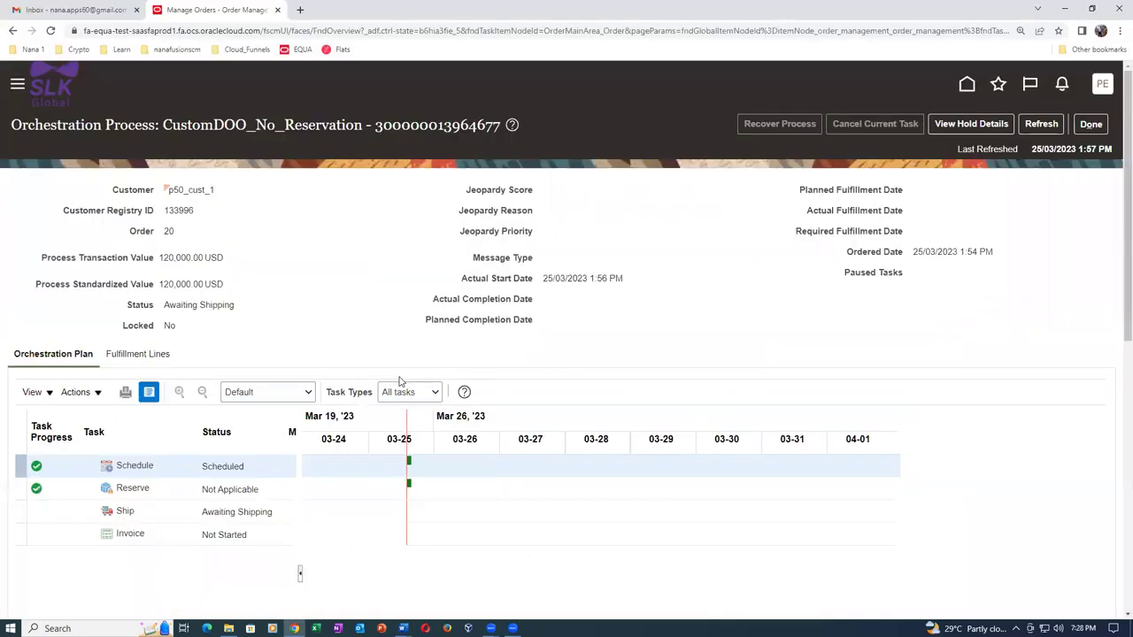
pyautogui.rightClick(221, 9)
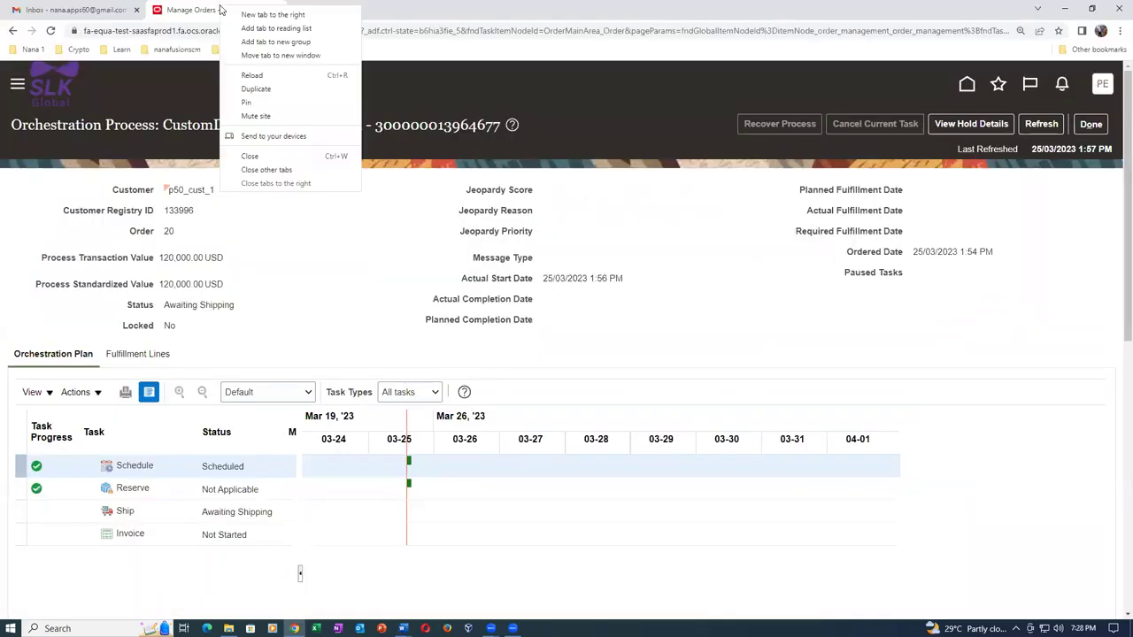
pyautogui.click(266, 90)
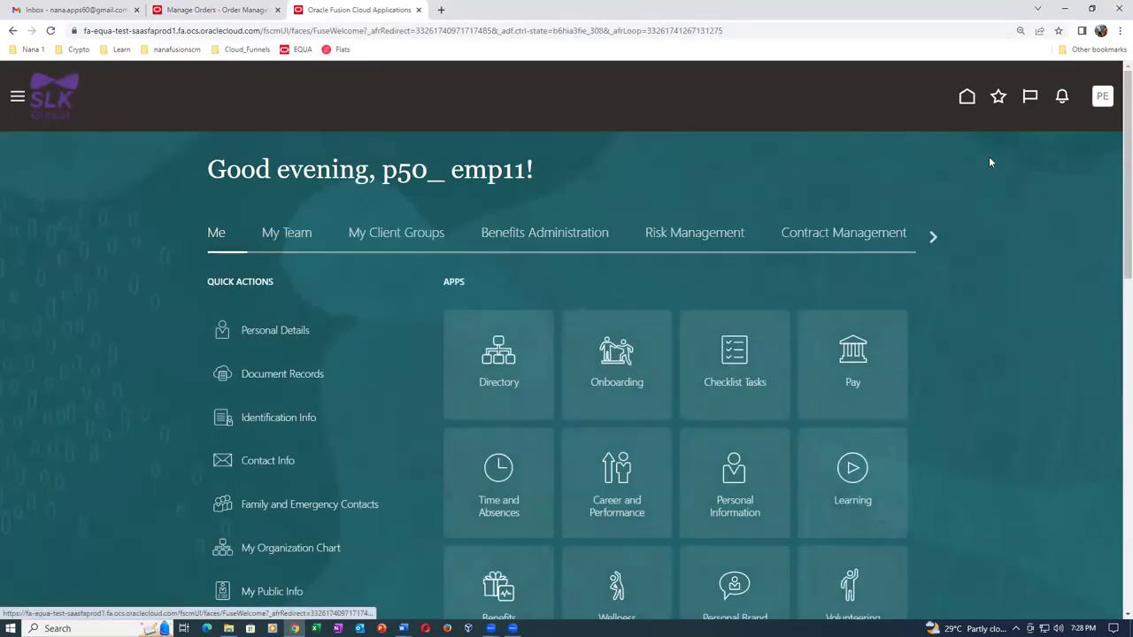
# Go to INV Overview and open Manage Shipment Lines from the Shipments tasks.
pyautogui.click(998, 97)
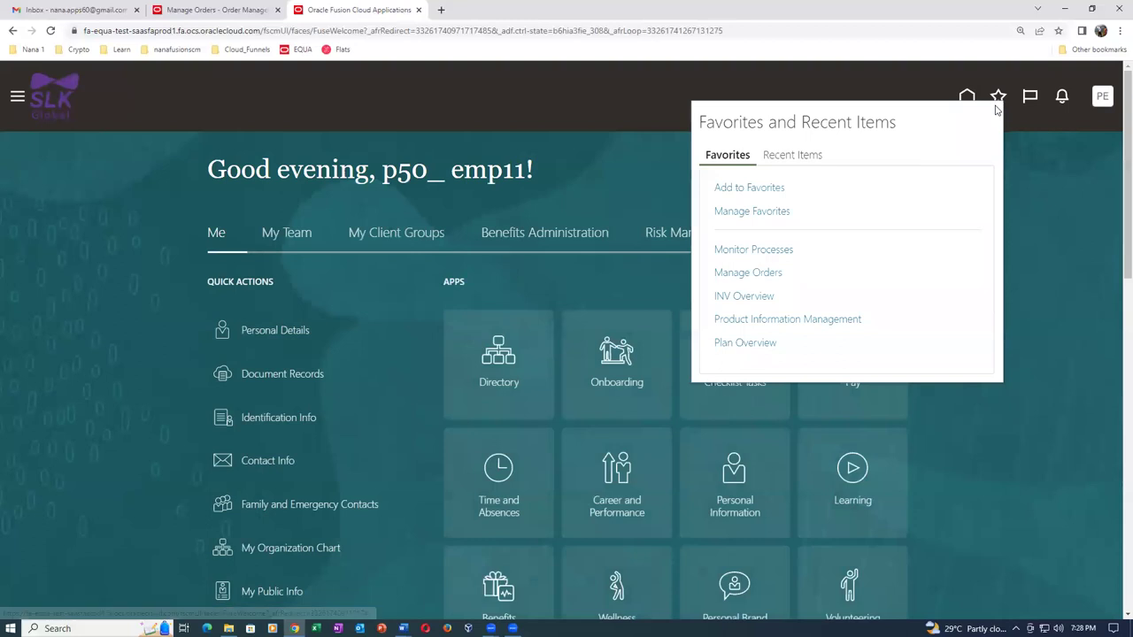
pyautogui.click(757, 296)
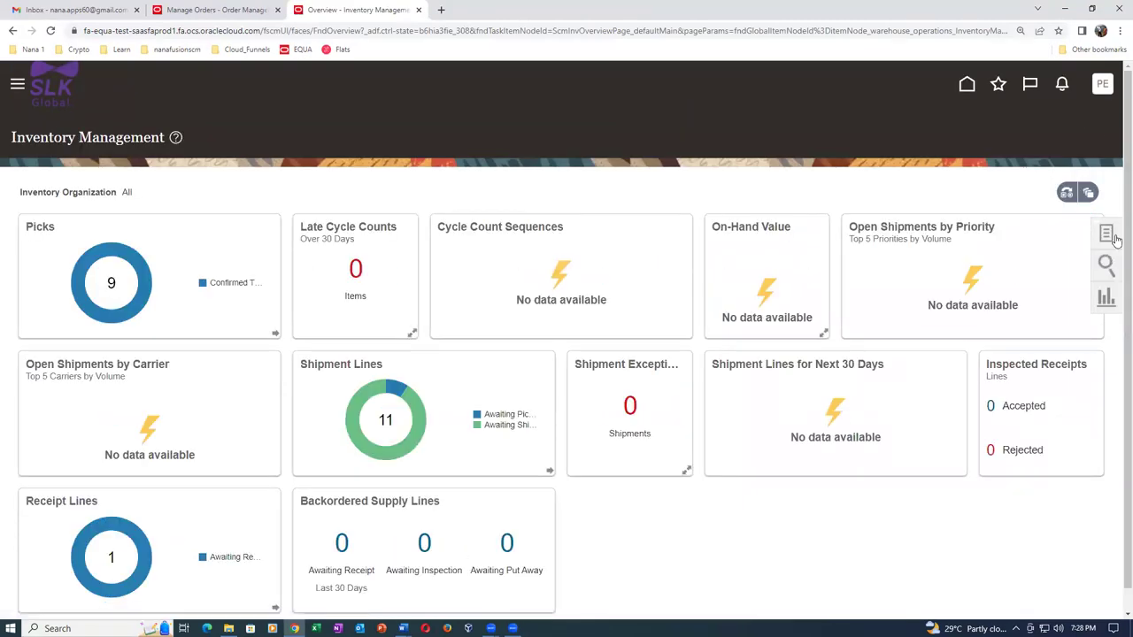
pyautogui.click(1106, 234)
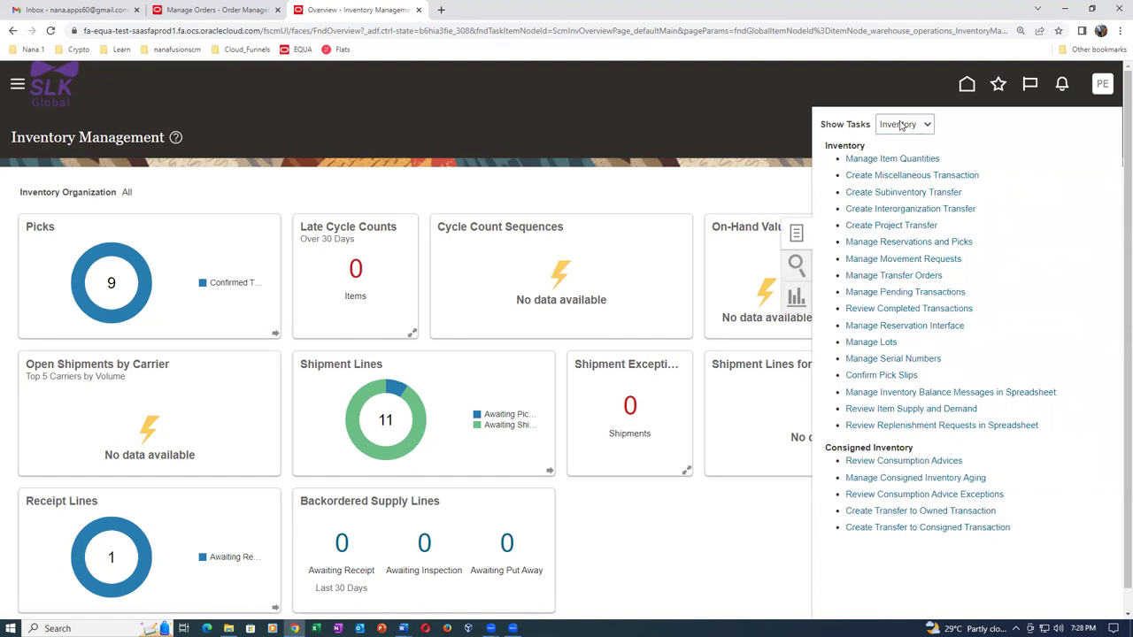
pyautogui.click(920, 124)
pyautogui.click(900, 163)
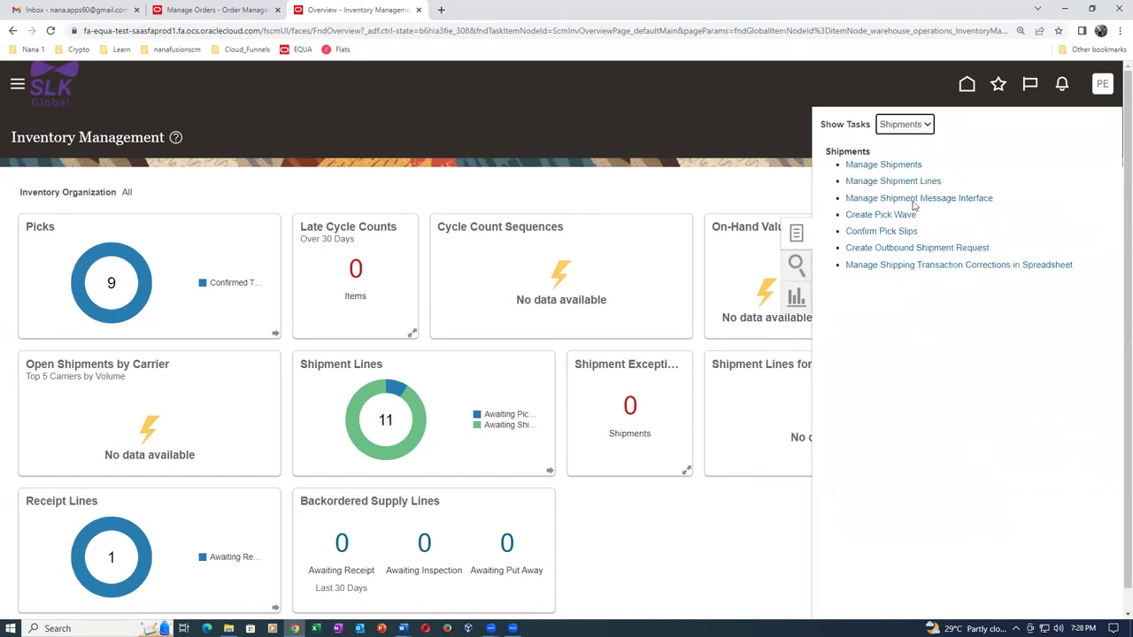
pyautogui.click(913, 182)
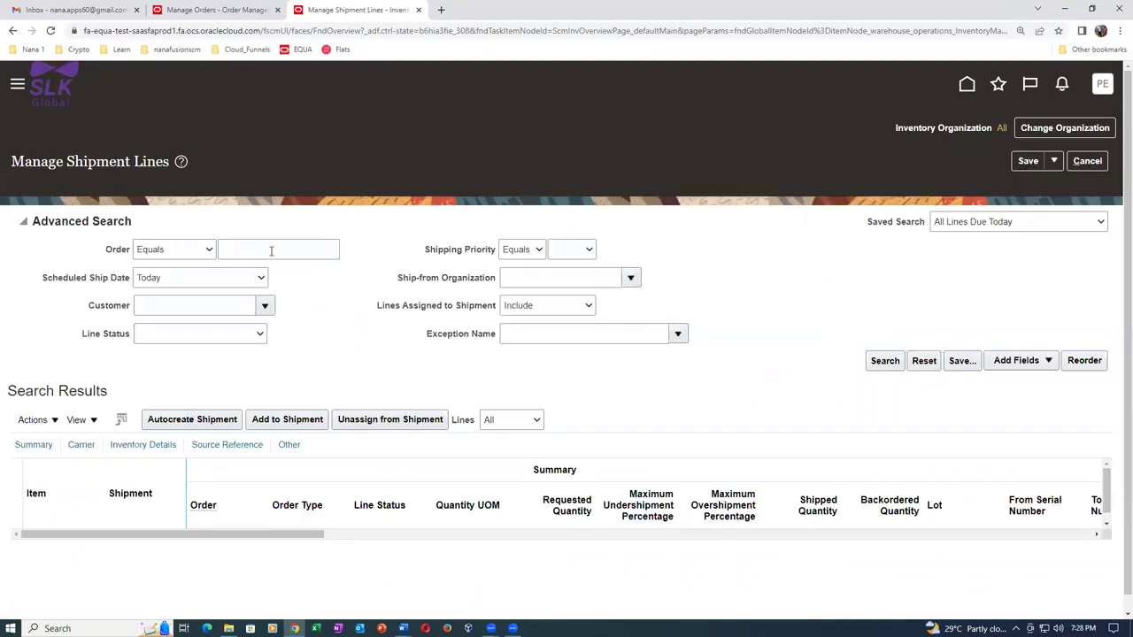
# Search shipment lines for order 20 with the scheduled ship date condition Before.
pyautogui.write('20')
pyautogui.press('Tab')
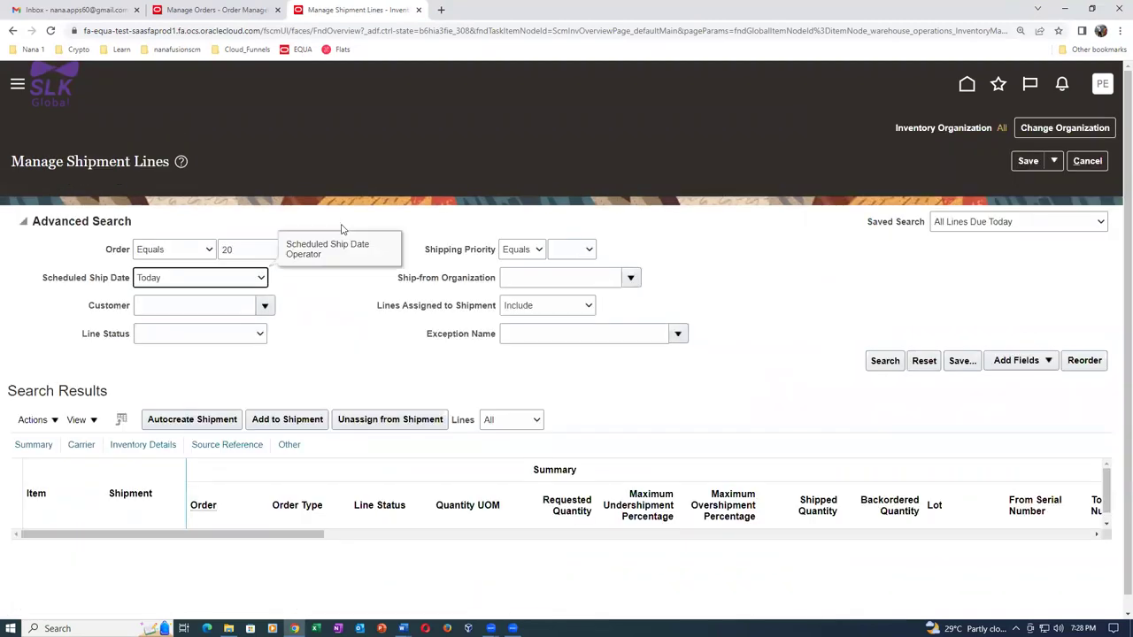
pyautogui.click(140, 277)
pyautogui.click(148, 293)
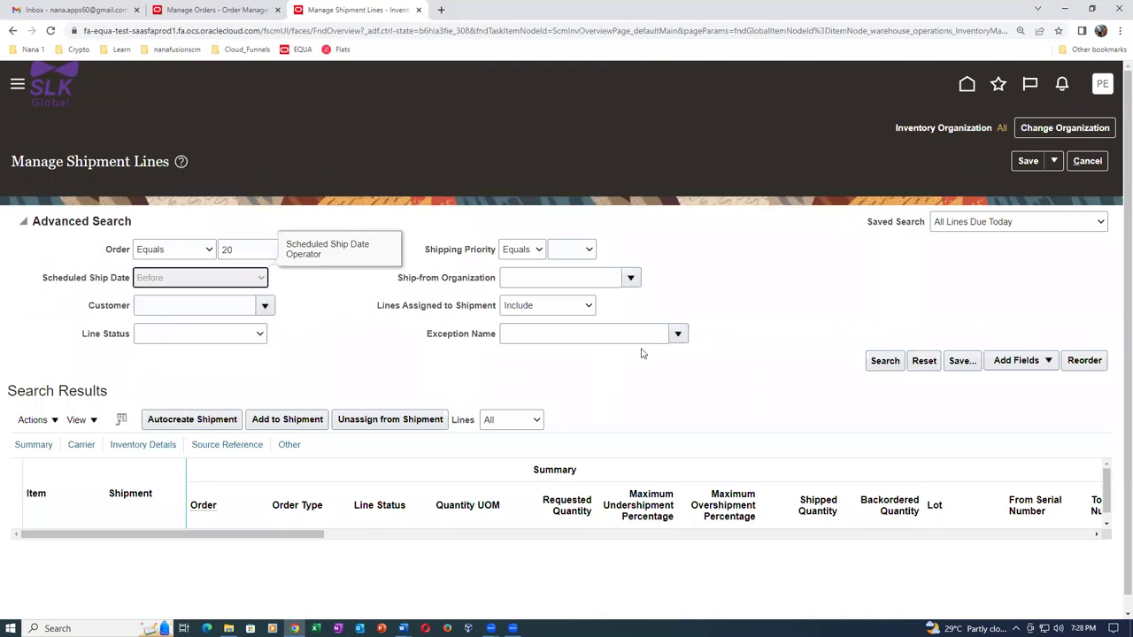
pyautogui.click(883, 362)
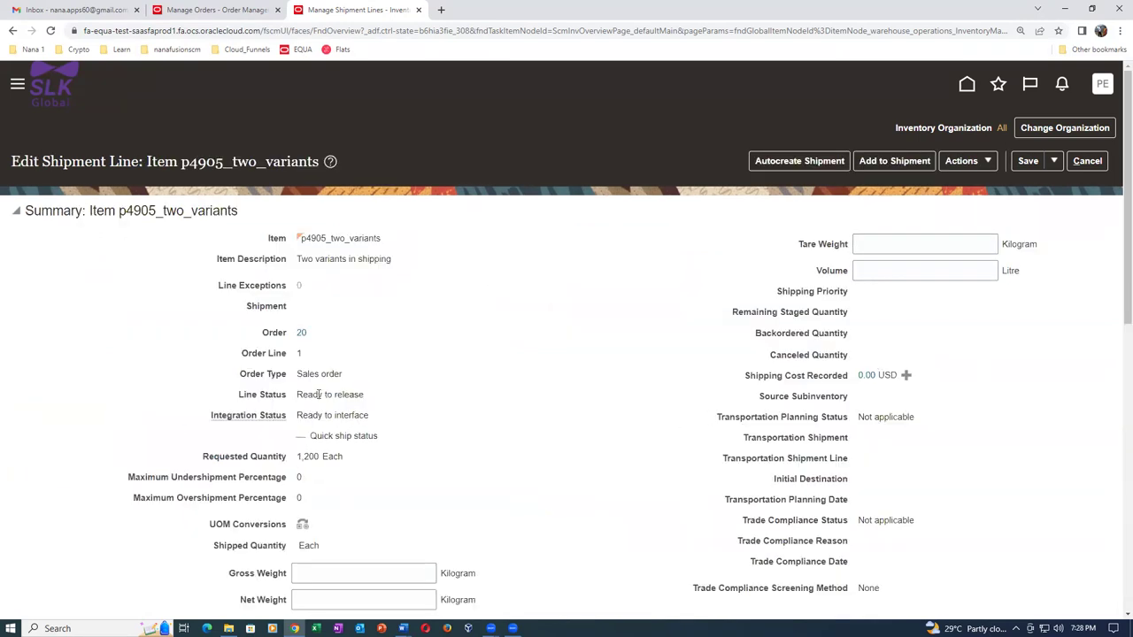
pyautogui.click(1087, 162)
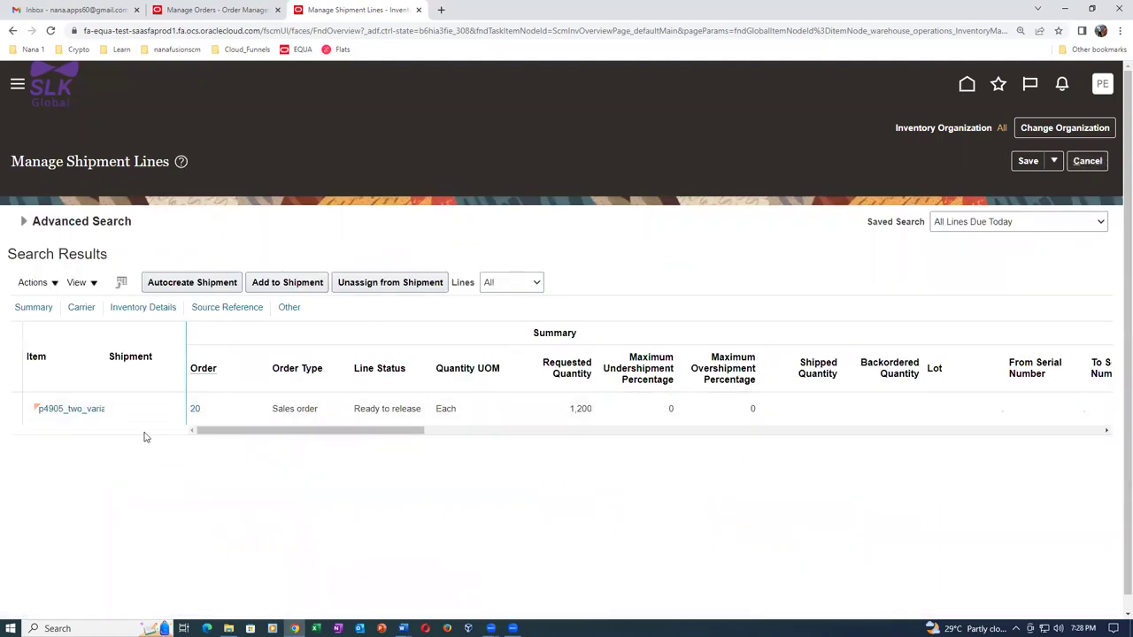
# Try Autocreate Shipment, then rerun the order 20 shipment line search.
pyautogui.click(186, 283)
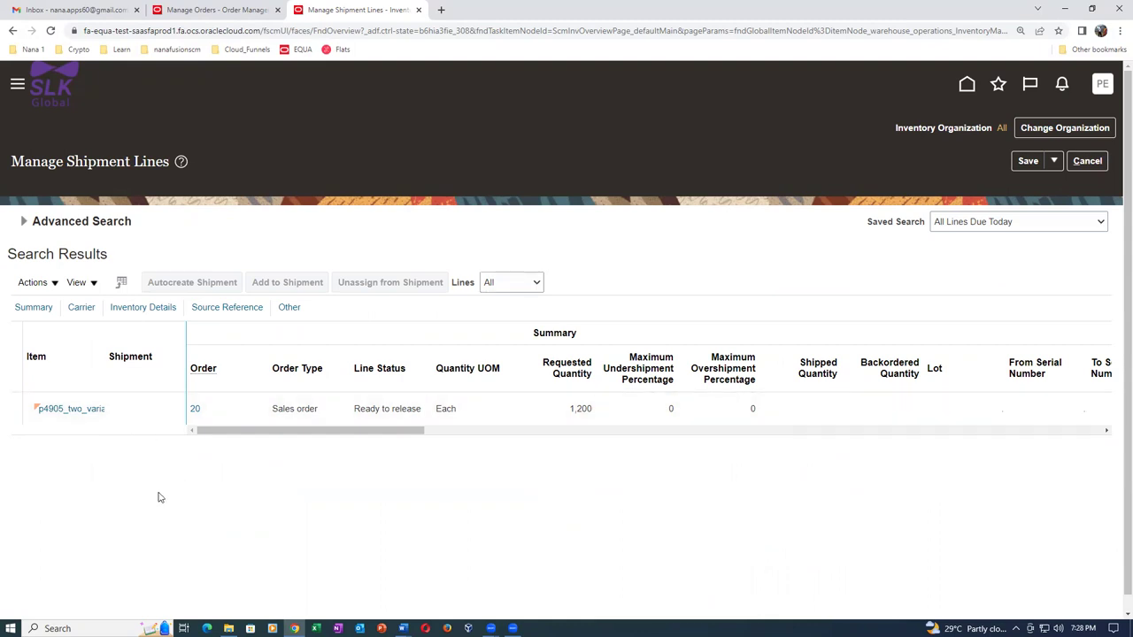
pyautogui.moveTo(245, 431); pyautogui.dragTo(147, 407)
pyautogui.click(23, 222)
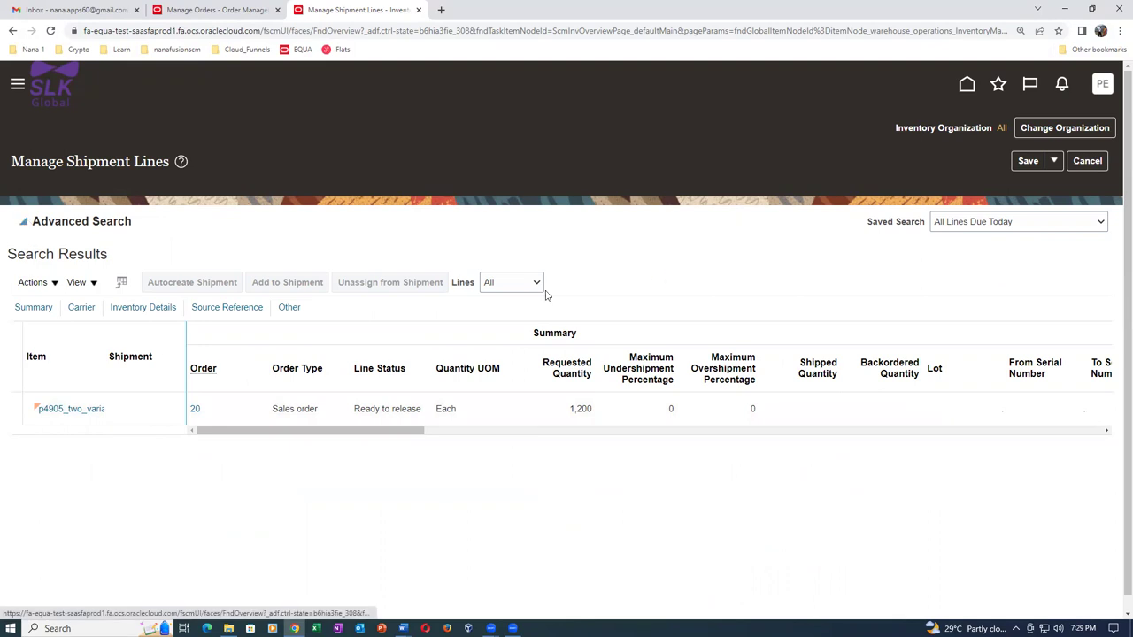
pyautogui.click(878, 360)
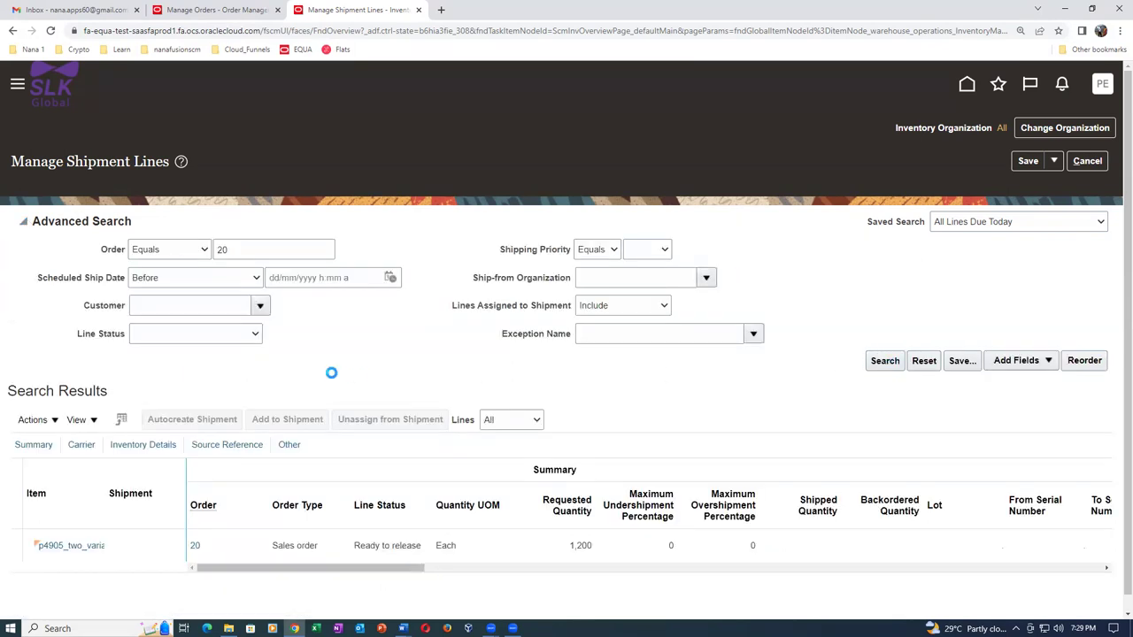
pyautogui.click(1091, 161)
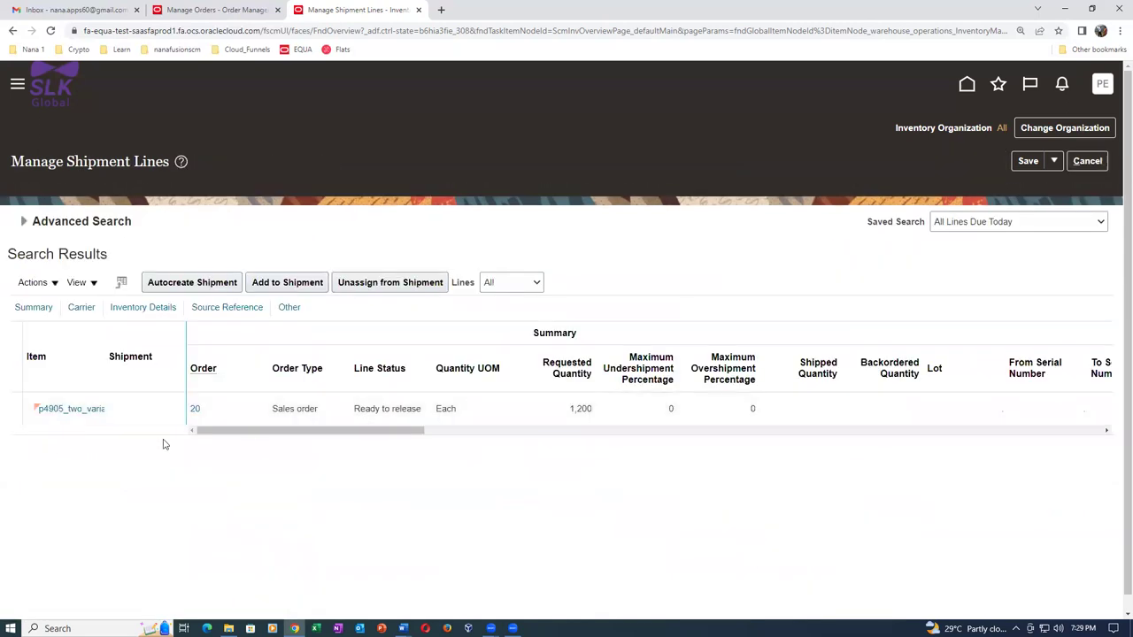
# Select the order 20 line and autocreate shipment 8004, then switch to the shipping notes.
pyautogui.click(18, 408)
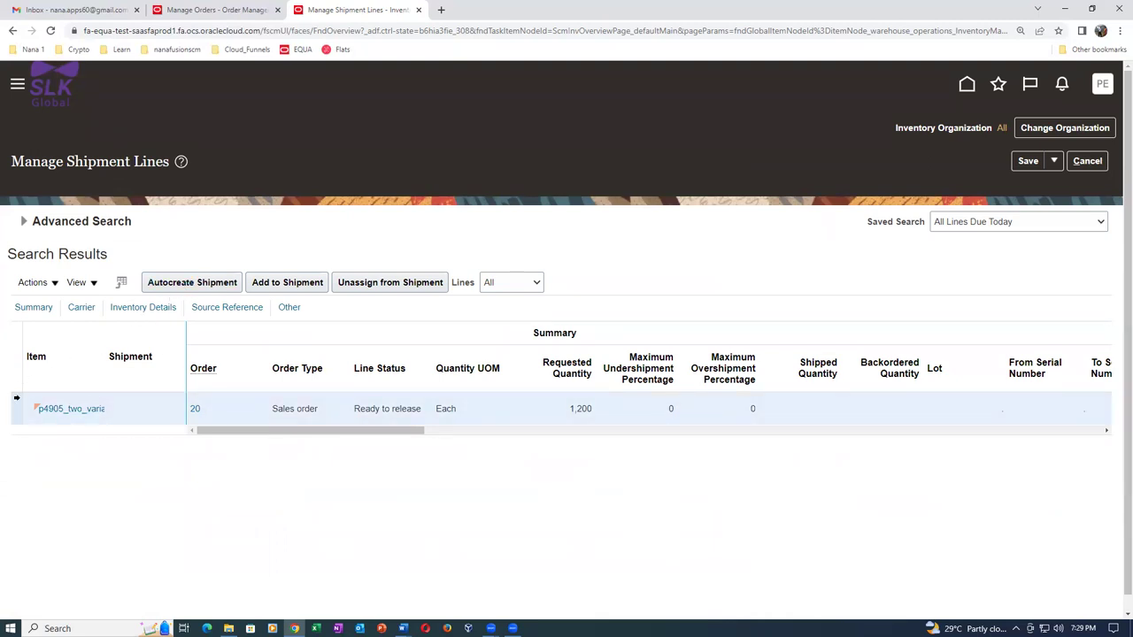
pyautogui.click(203, 281)
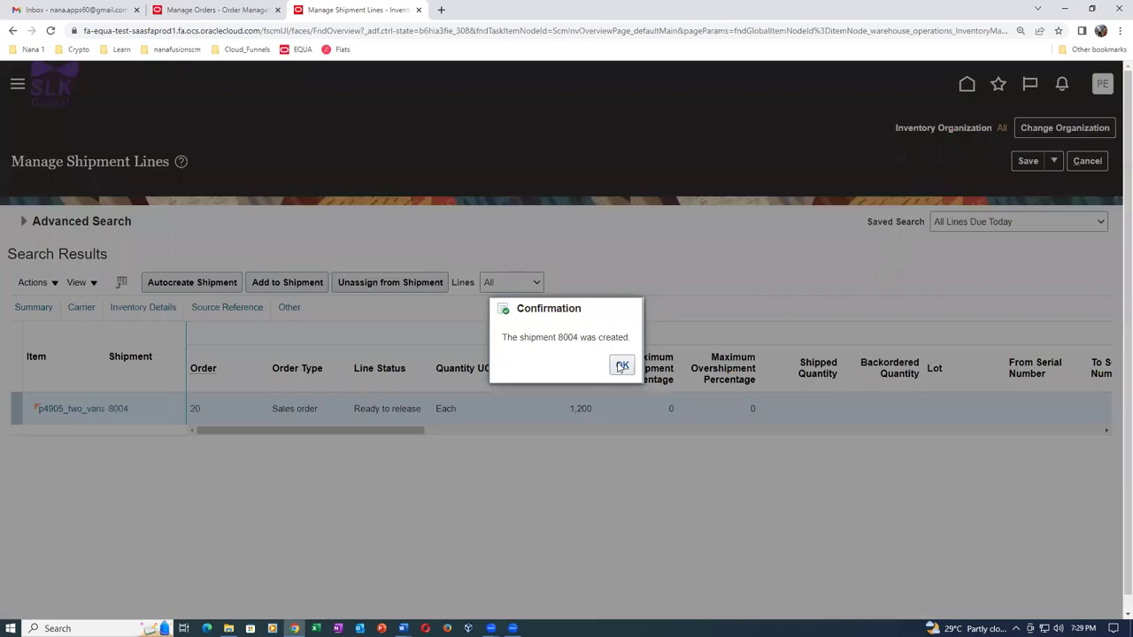
pyautogui.click(622, 366)
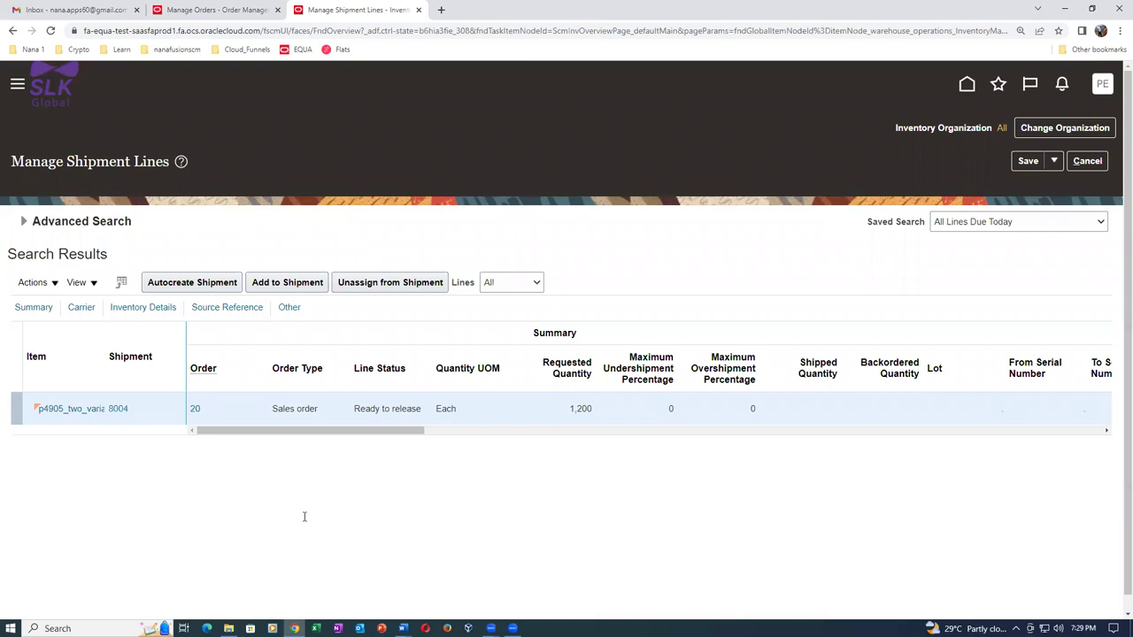
pyautogui.hotkey('alt', 'Tab')
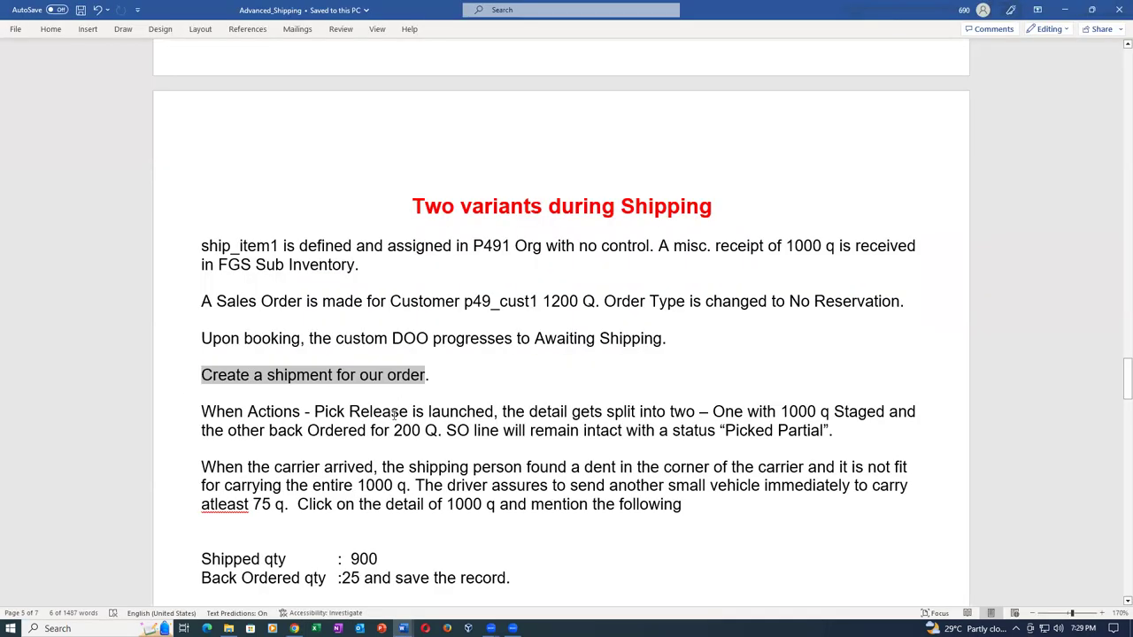
# Review the 'Pick Release', 'with 1000 q' and 'back Ordered for 200' notes in Word, then return to Chrome.
pyautogui.click(395, 414)
pyautogui.moveTo(316, 412); pyautogui.dragTo(410, 412)
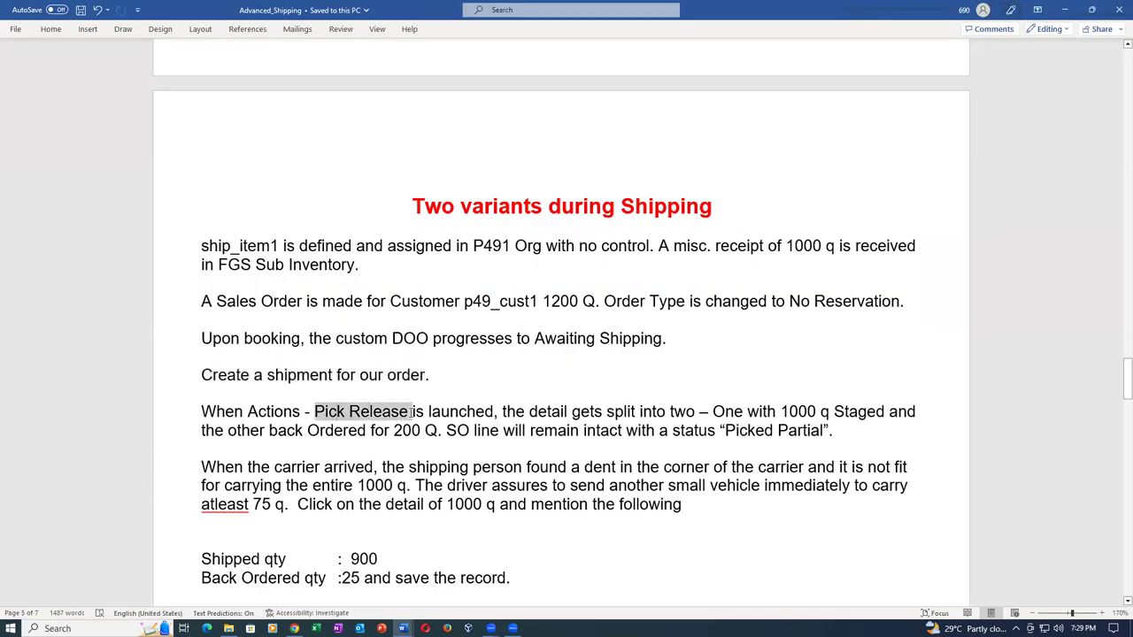
pyautogui.scroll(-2, 778, 316)
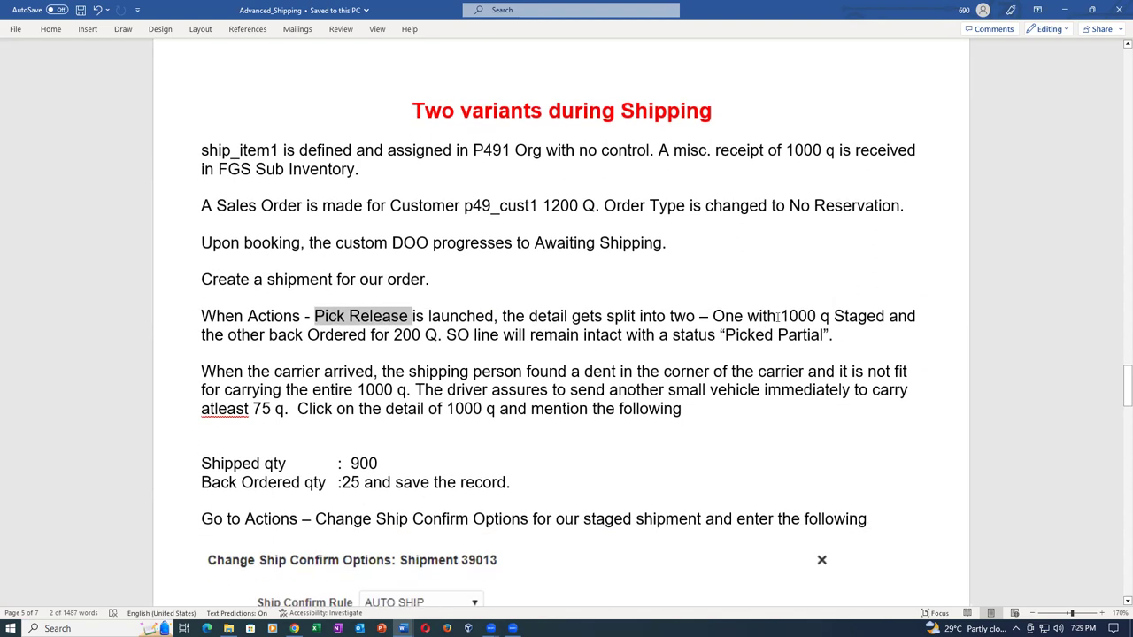
pyautogui.moveTo(777, 316); pyautogui.dragTo(836, 320)
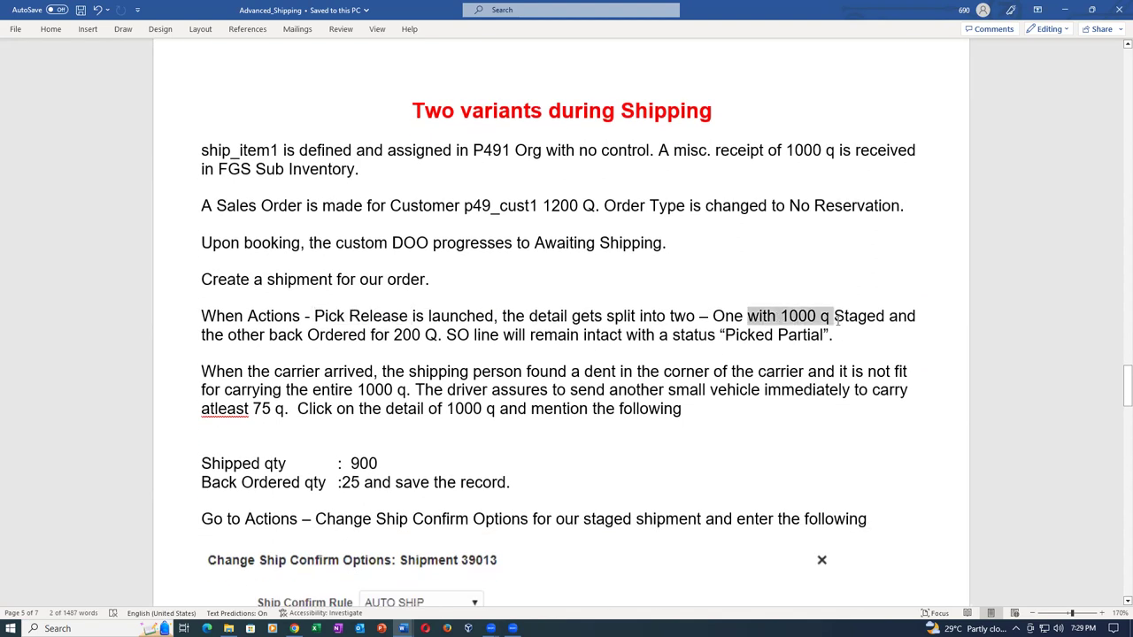
pyautogui.click(395, 334)
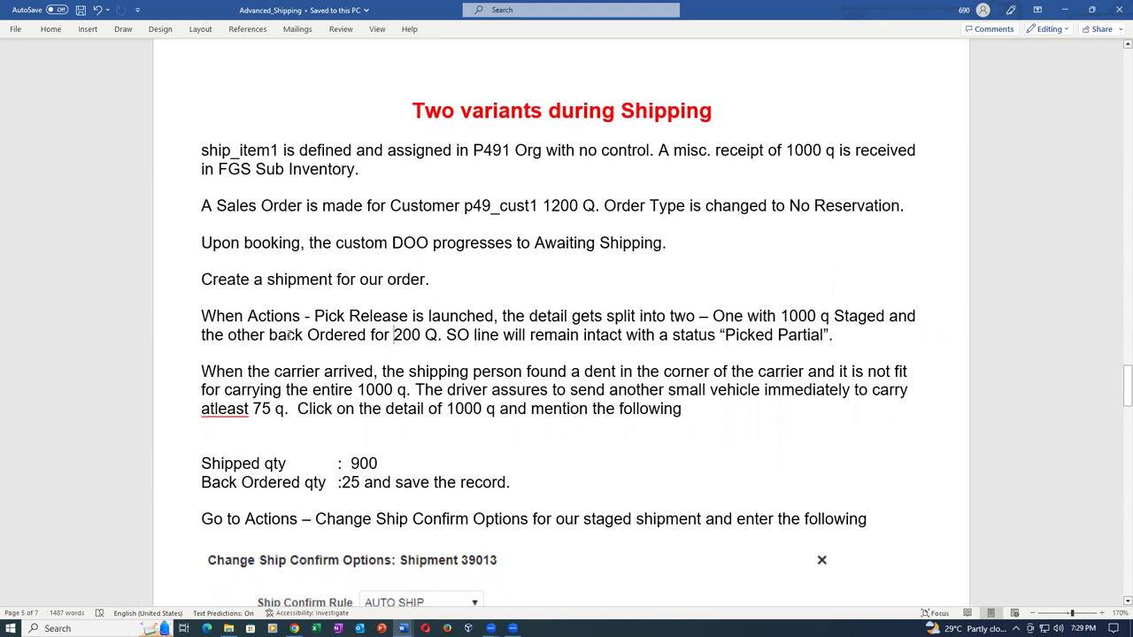
pyautogui.moveTo(270, 334); pyautogui.dragTo(434, 347)
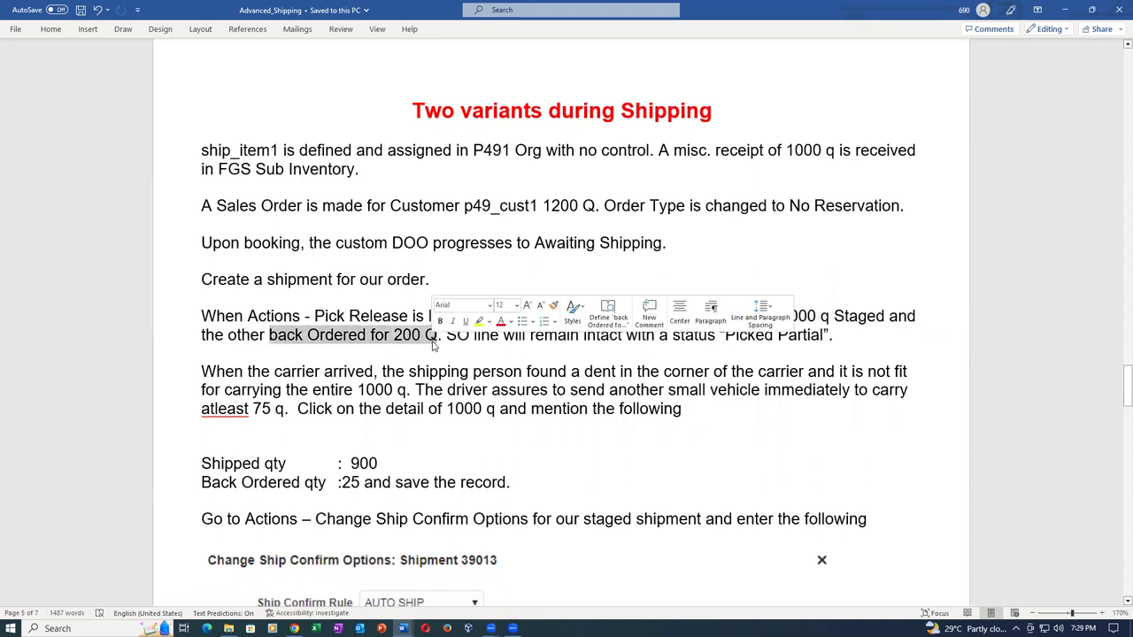
pyautogui.hotkey('alt', 'Tab')
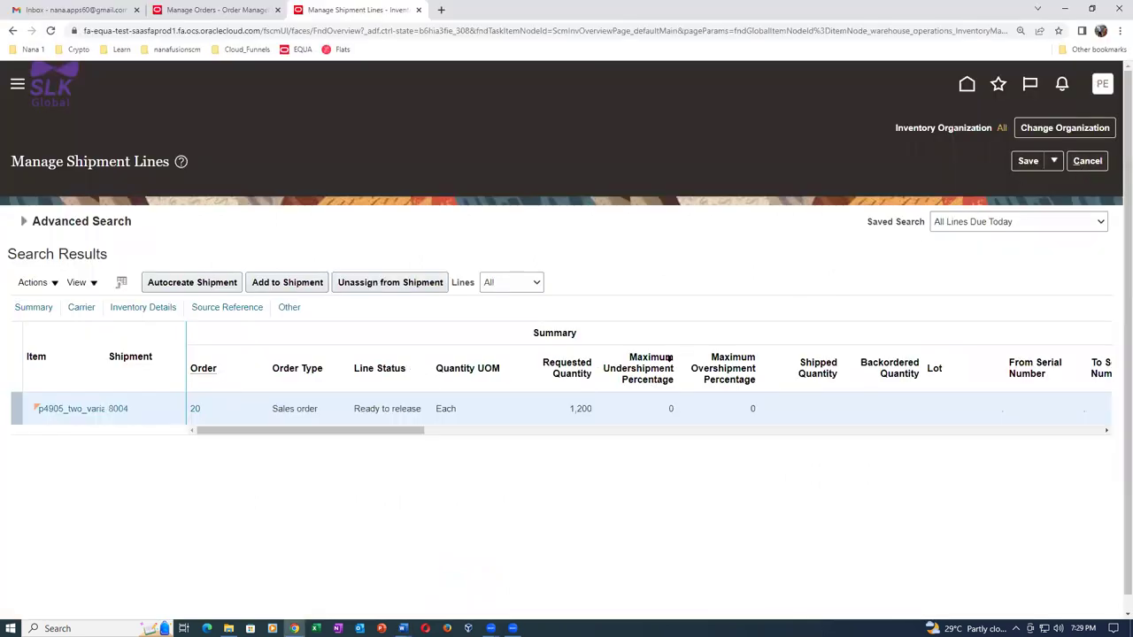
# Pick release shipment 8004, then save and close it back to Manage Shipment Lines.
pyautogui.click(118, 409)
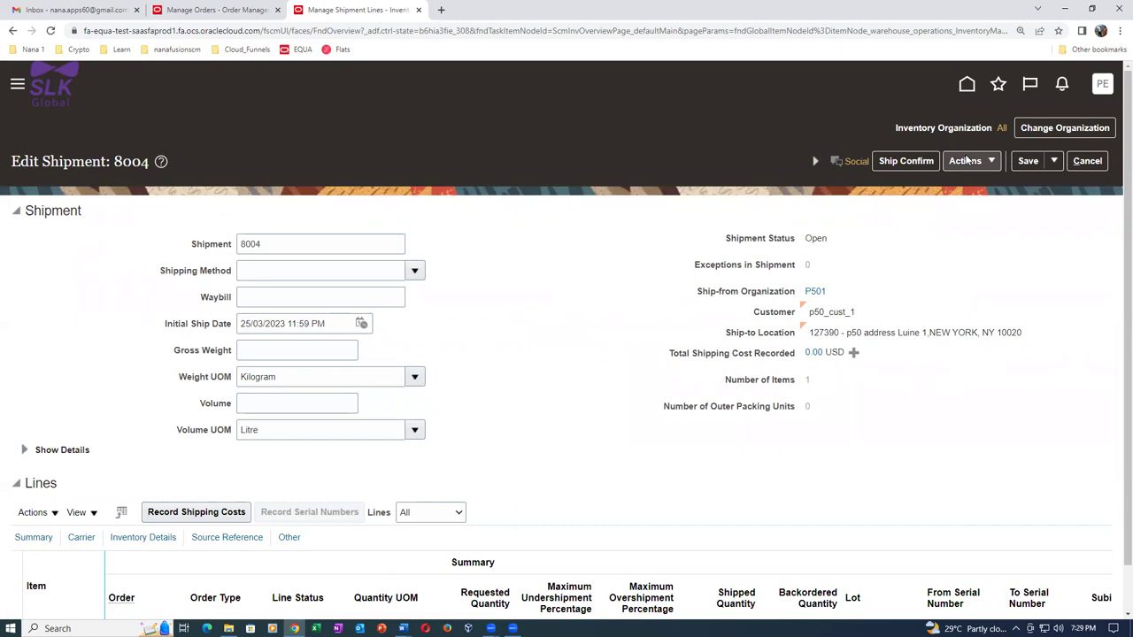
pyautogui.click(966, 160)
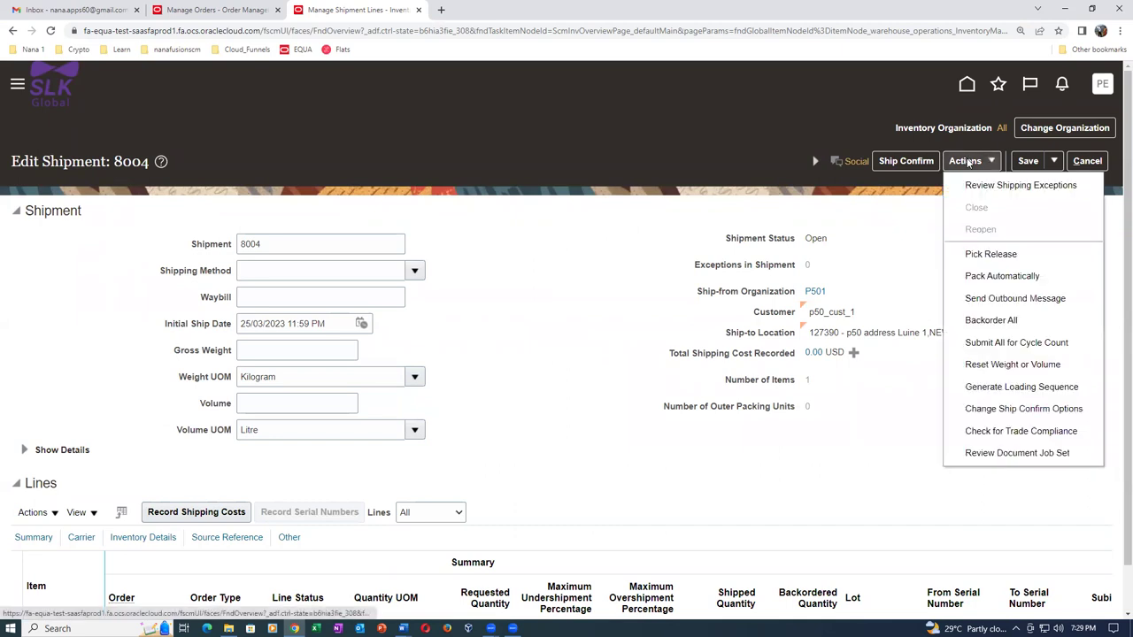
pyautogui.click(981, 255)
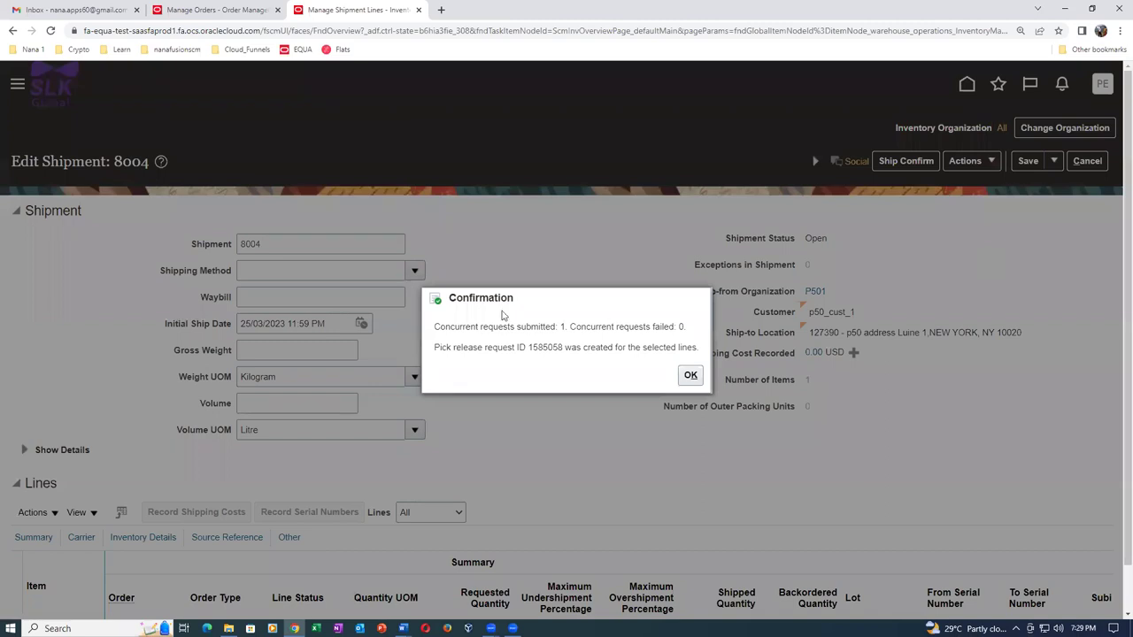
pyautogui.click(690, 376)
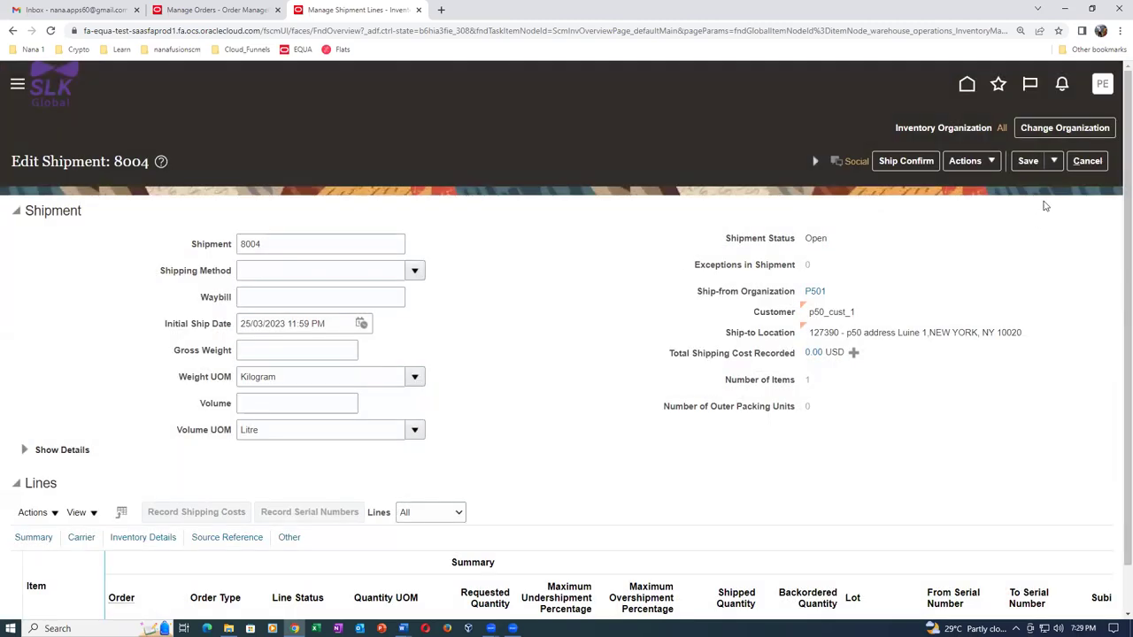
pyautogui.click(1055, 161)
pyautogui.click(1044, 184)
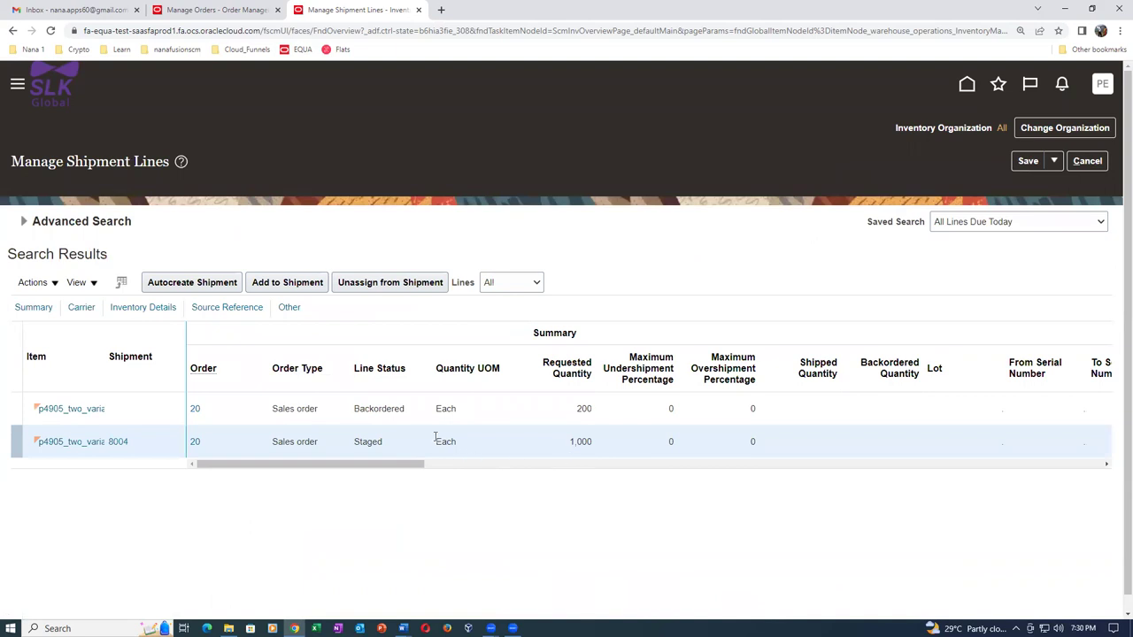
pyautogui.click(190, 11)
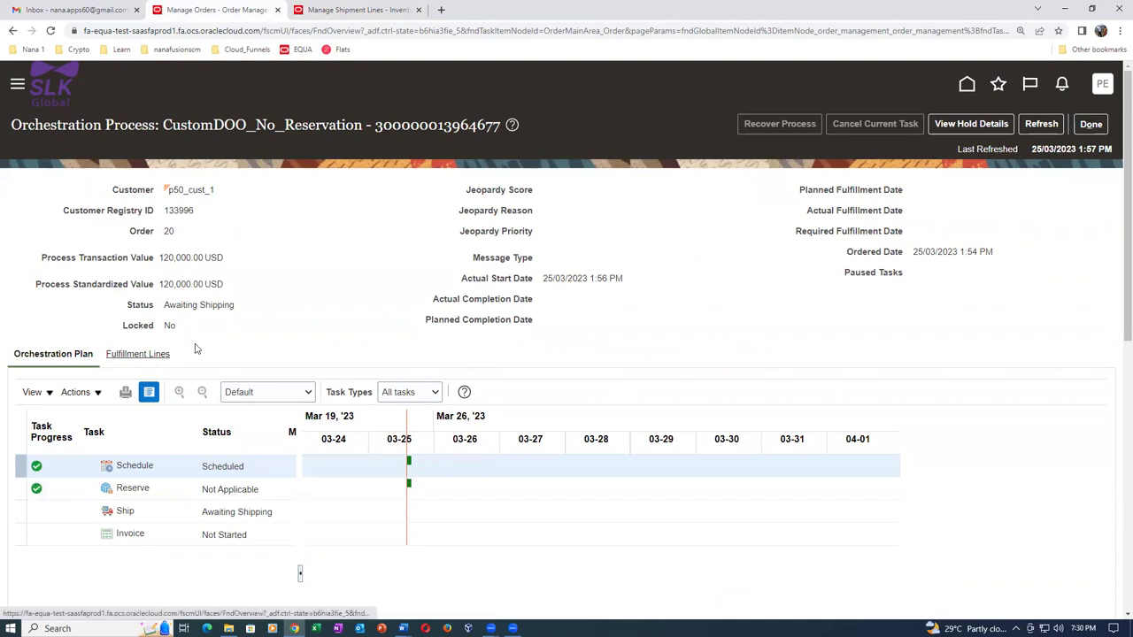
pyautogui.click(1040, 124)
pyautogui.click(142, 354)
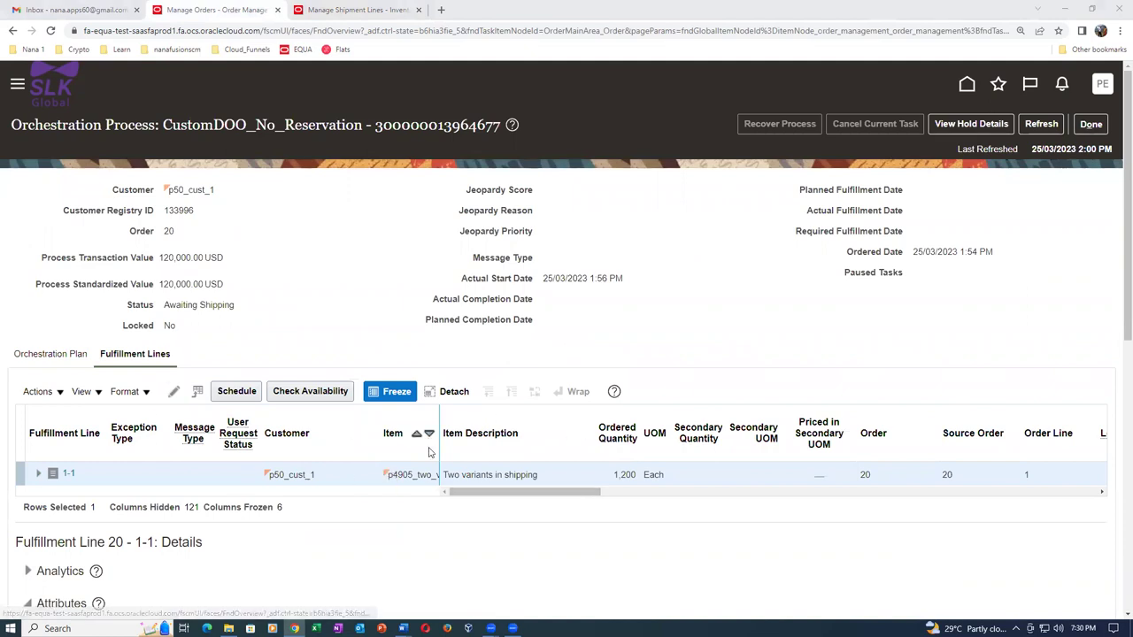
pyautogui.moveTo(471, 493); pyautogui.dragTo(463, 543)
pyautogui.click(310, 8)
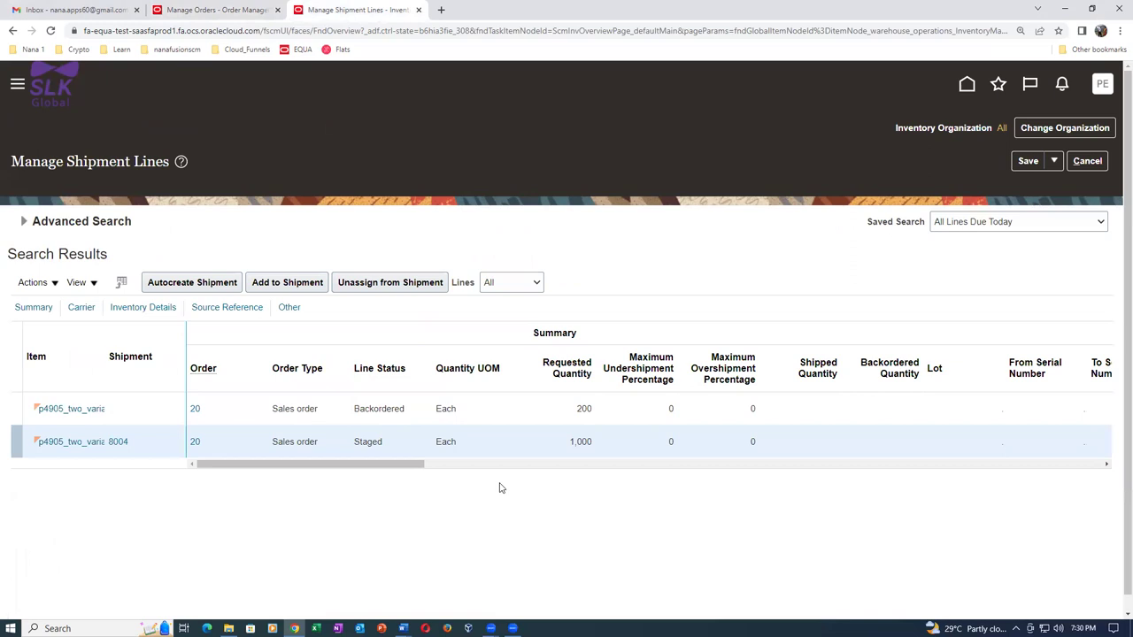
# Go over the 1000 q and 75 q figures in the Word shipping notes.
pyautogui.hotkey('alt', 'Tab')
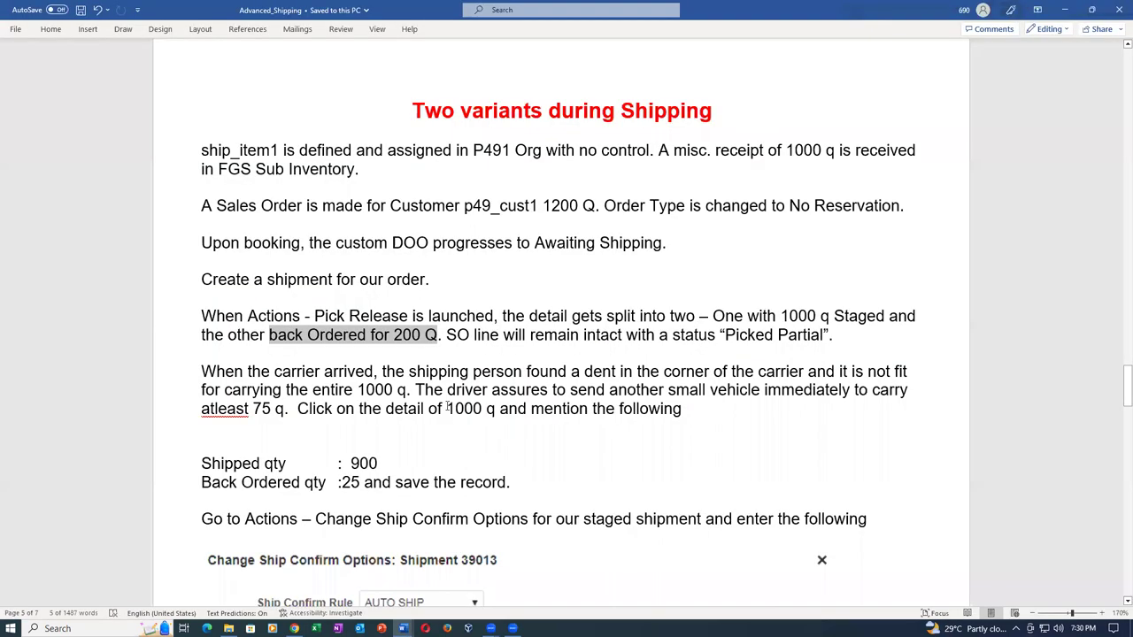
pyautogui.click(447, 408)
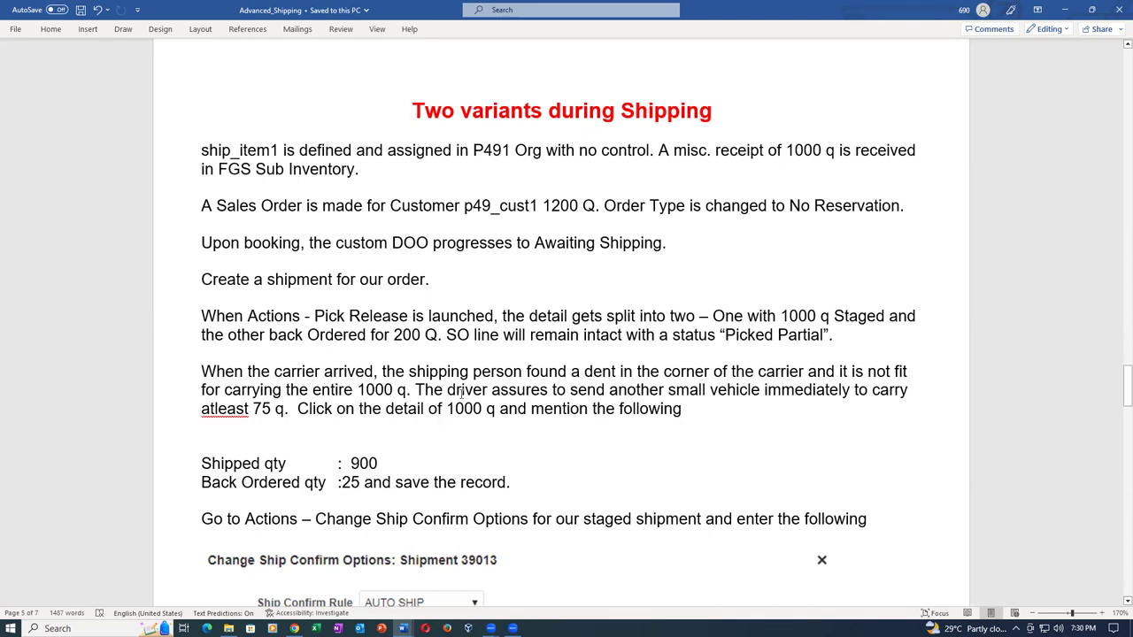
pyautogui.moveTo(312, 390); pyautogui.dragTo(412, 390)
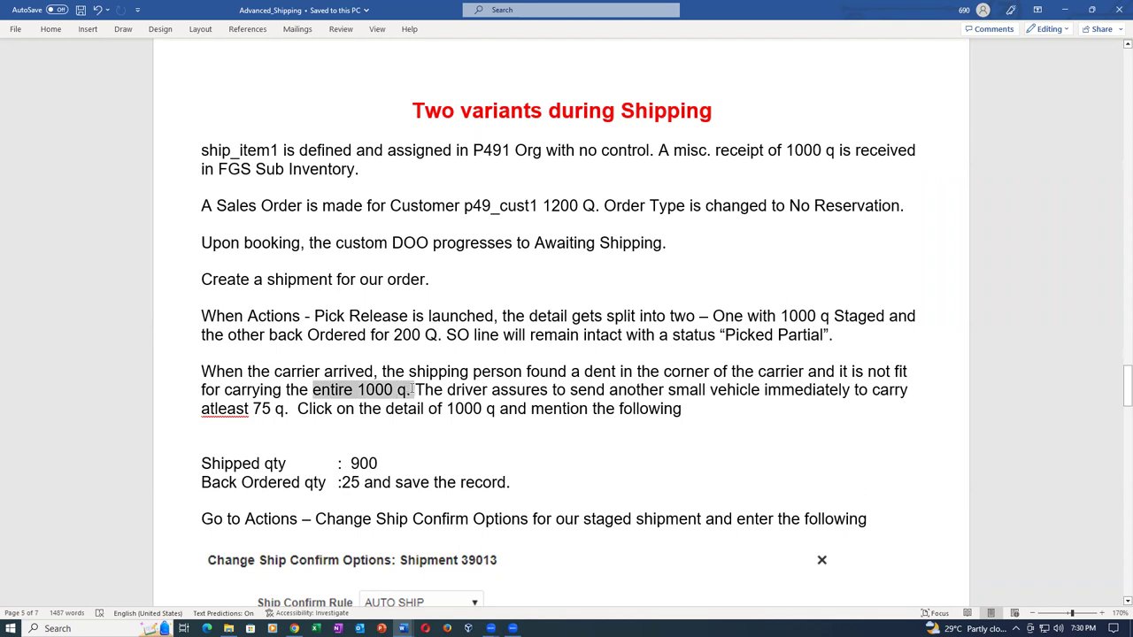
pyautogui.click(568, 395)
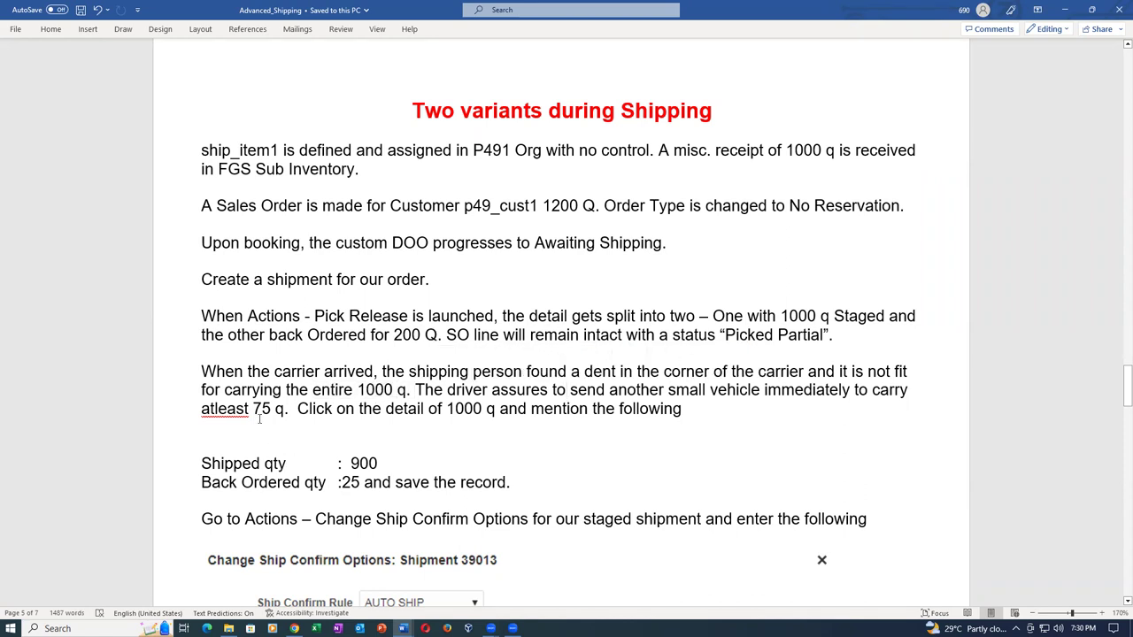
pyautogui.moveTo(254, 409); pyautogui.dragTo(285, 409)
pyautogui.click(378, 463)
pyautogui.moveTo(356, 389); pyautogui.dragTo(408, 386)
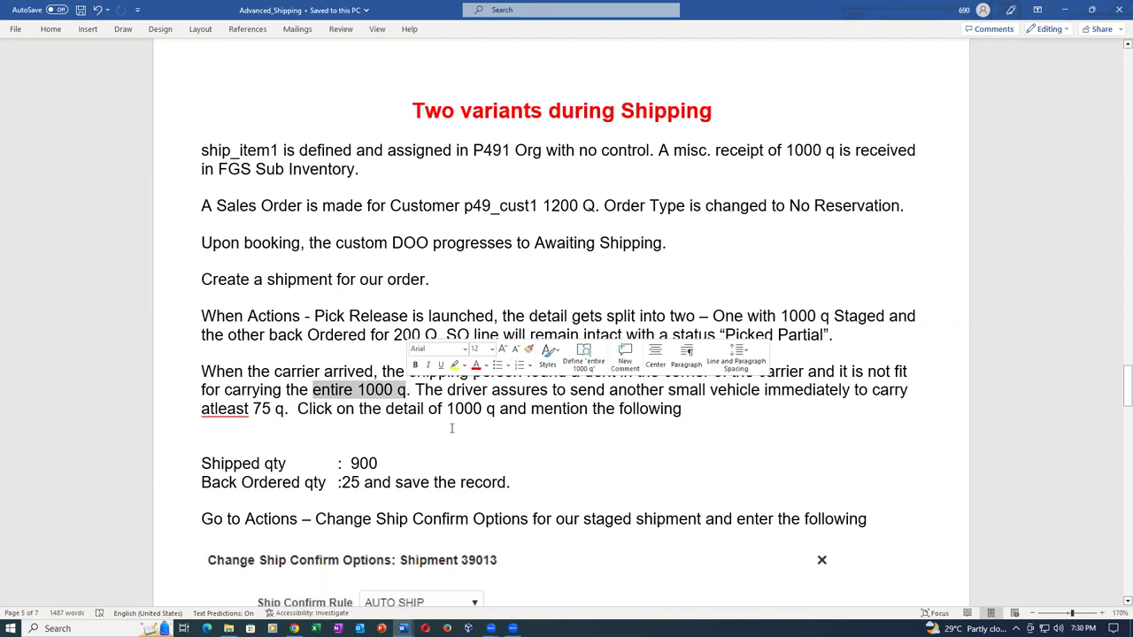
pyautogui.click(779, 468)
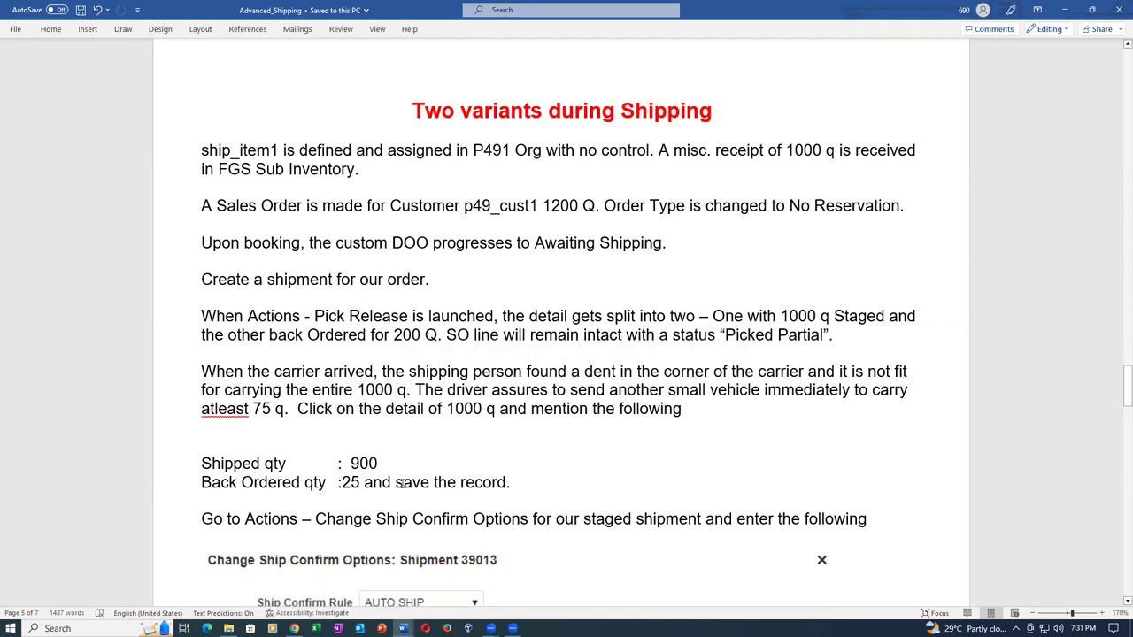
pyautogui.moveTo(256, 408); pyautogui.dragTo(285, 411)
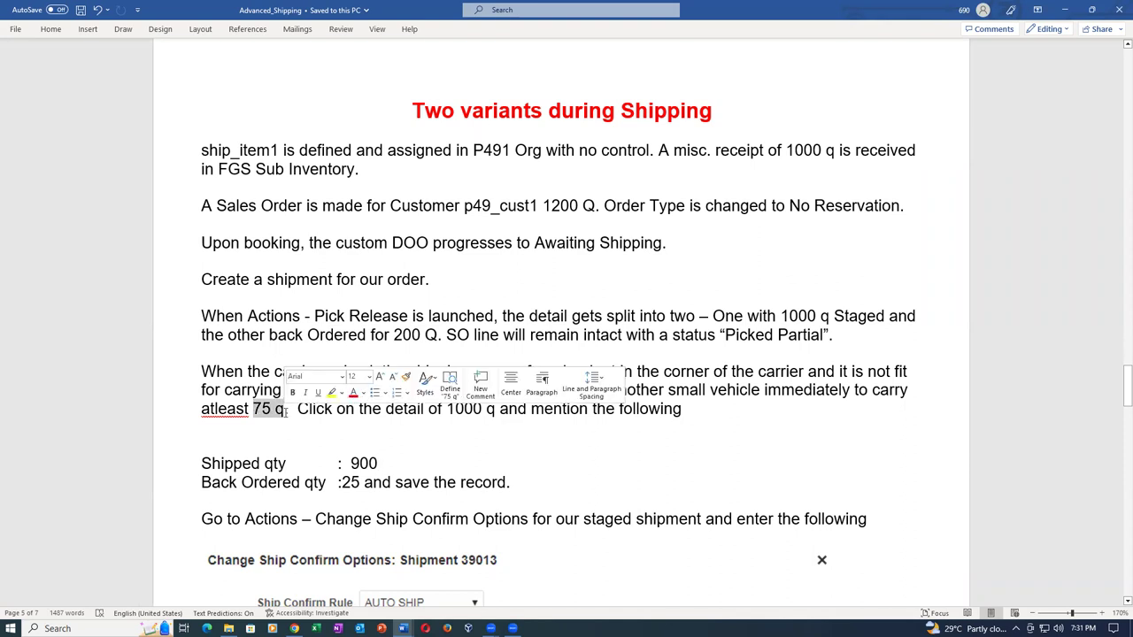
pyautogui.click(454, 459)
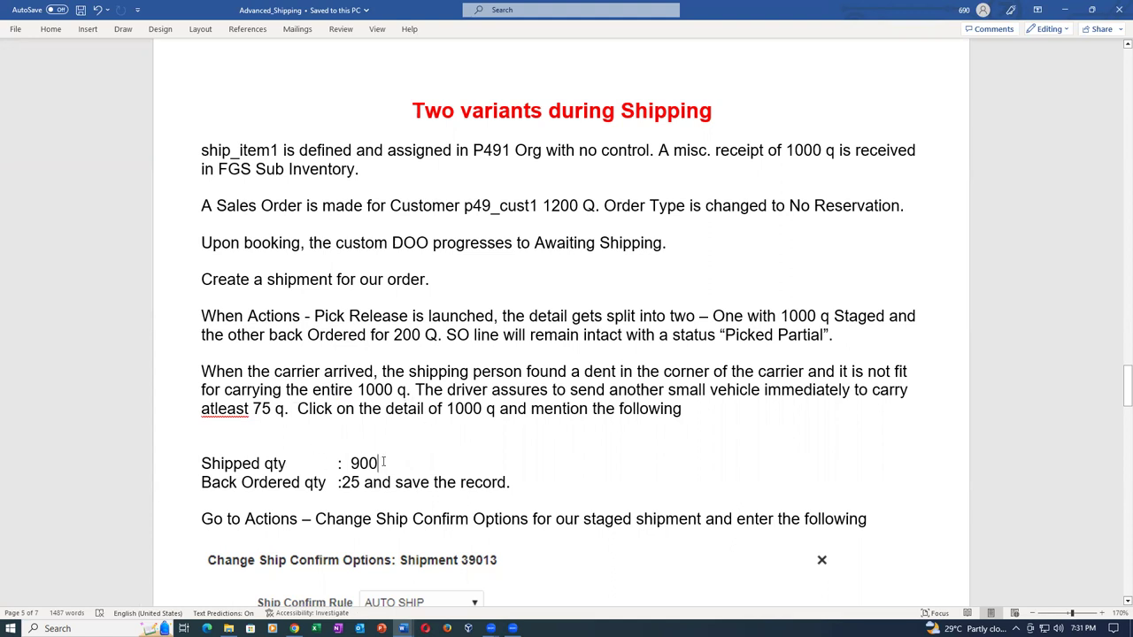
# Check the 25 backordered, 1000 and 900 shipped quantities, then return to Manage Shipment Lines.
pyautogui.moveTo(351, 463)
pyautogui.mouseDown()
pyautogui.moveTo(378, 463)
pyautogui.moveTo(351, 483)
pyautogui.moveTo(361, 483)
pyautogui.mouseUp()
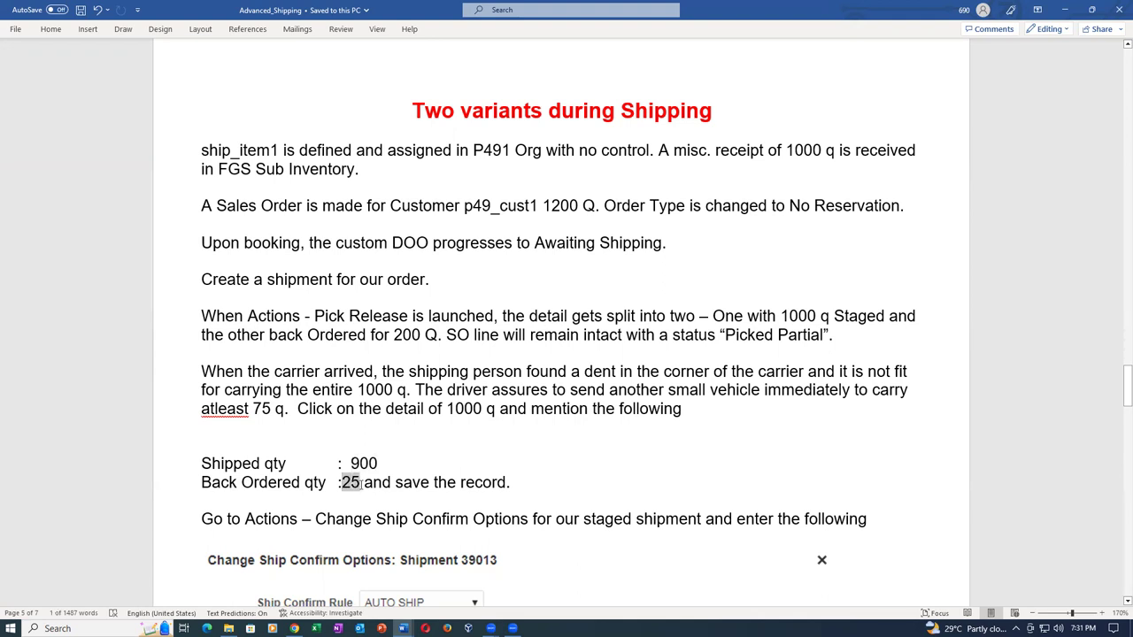
pyautogui.click(386, 390)
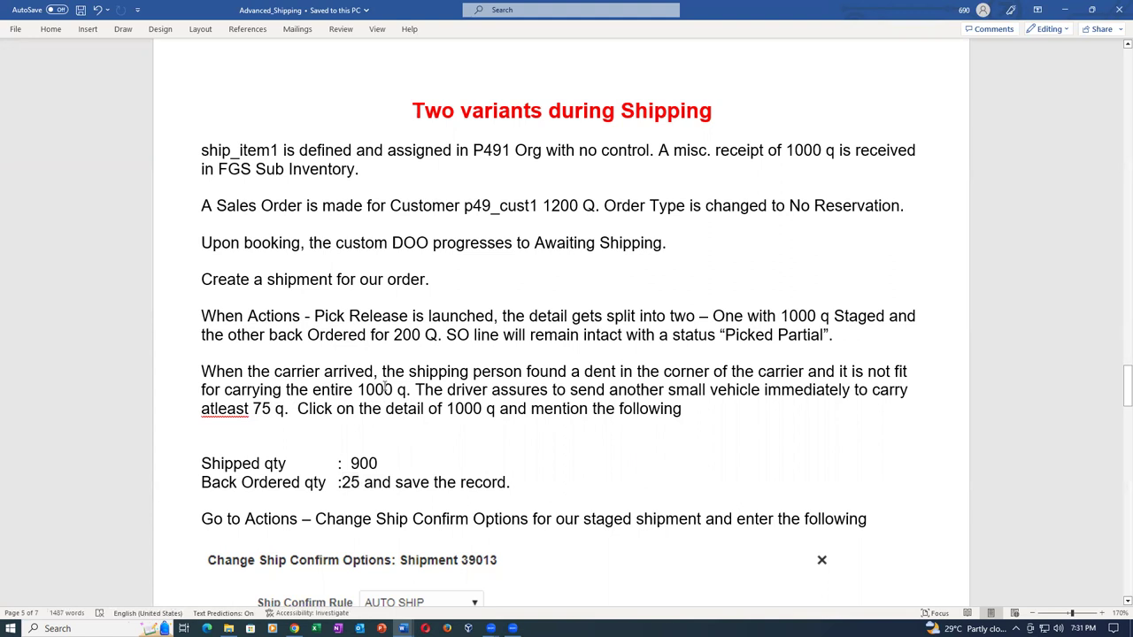
pyautogui.moveTo(351, 464); pyautogui.dragTo(358, 491)
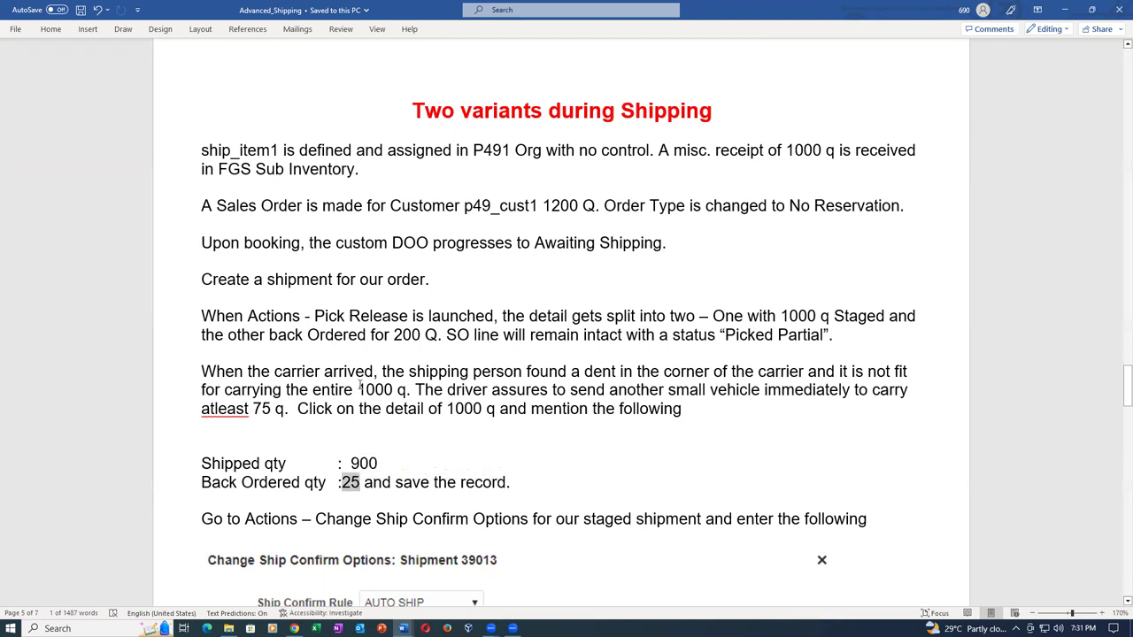
pyautogui.moveTo(357, 391); pyautogui.dragTo(393, 389)
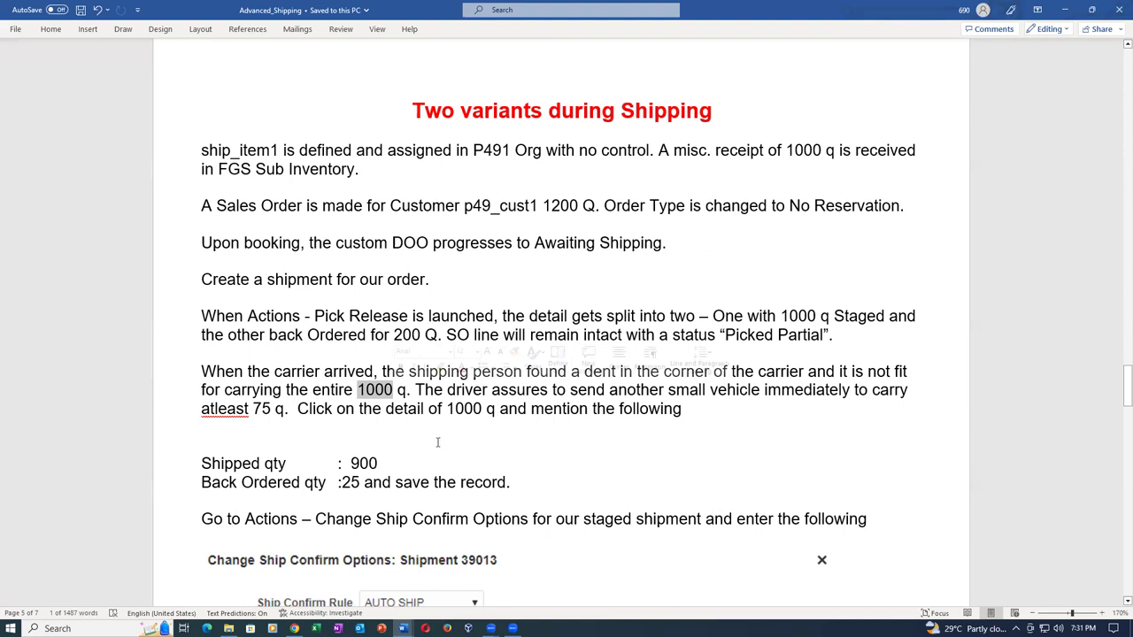
pyautogui.click(447, 450)
pyautogui.moveTo(359, 390); pyautogui.dragTo(394, 390)
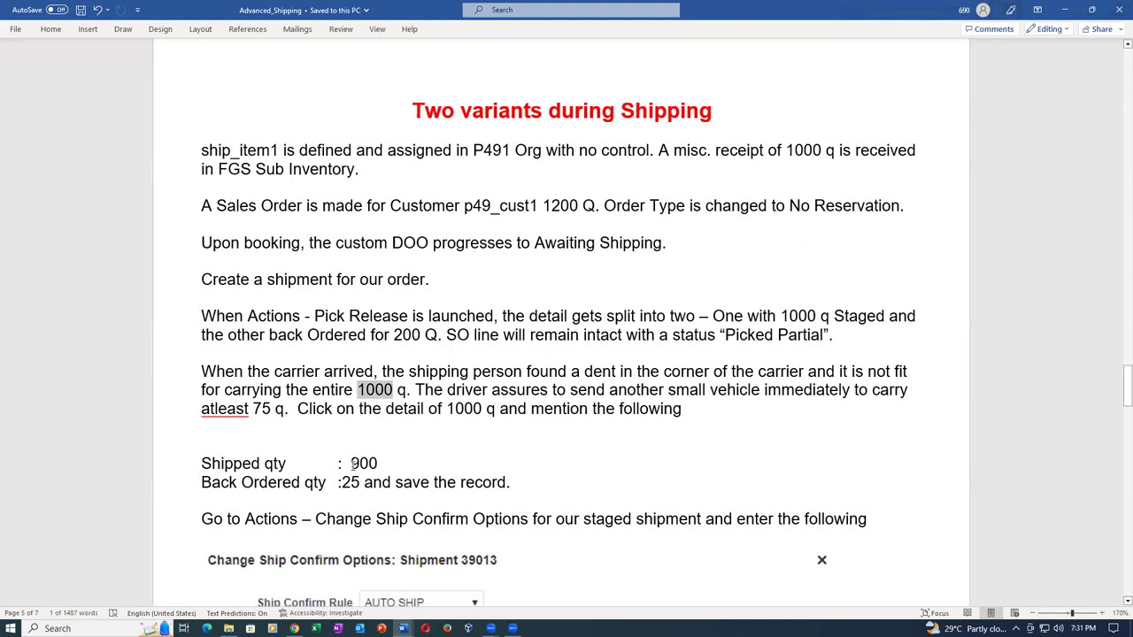
pyautogui.moveTo(351, 463)
pyautogui.mouseDown()
pyautogui.moveTo(377, 463)
pyautogui.moveTo(352, 482)
pyautogui.moveTo(362, 482)
pyautogui.mouseUp()
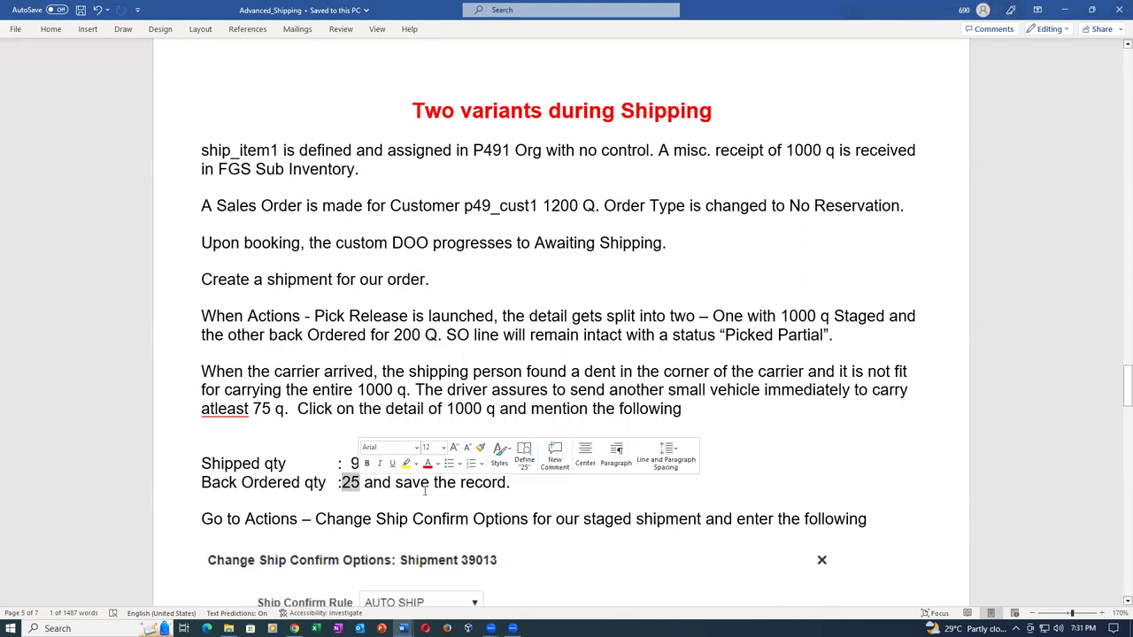
pyautogui.click(790, 422)
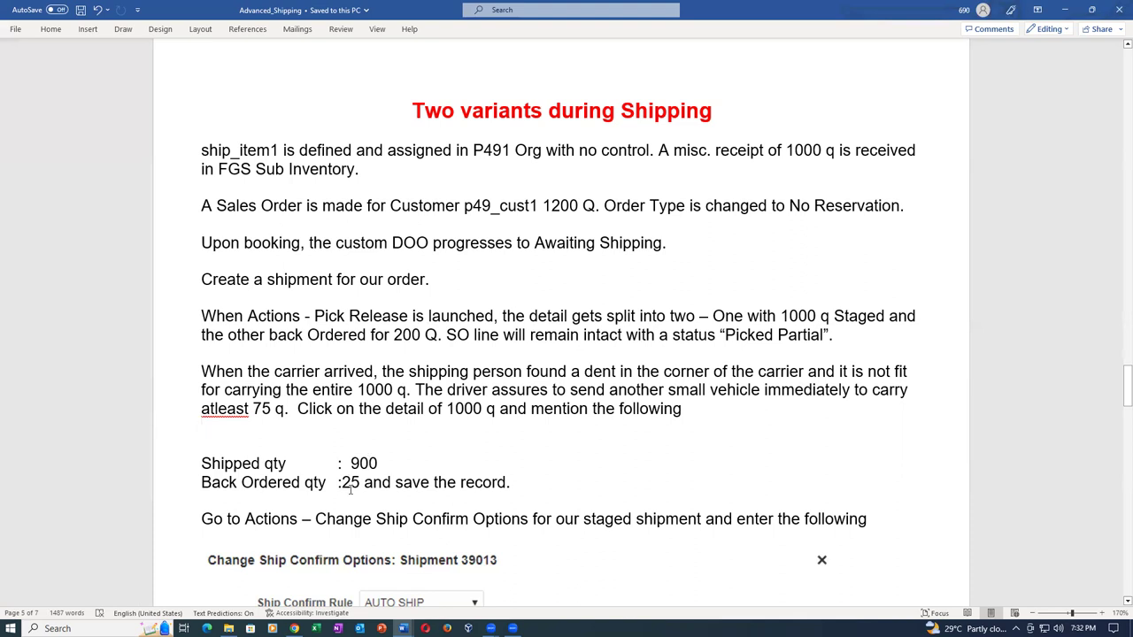
pyautogui.hotkey('alt', 'Tab')
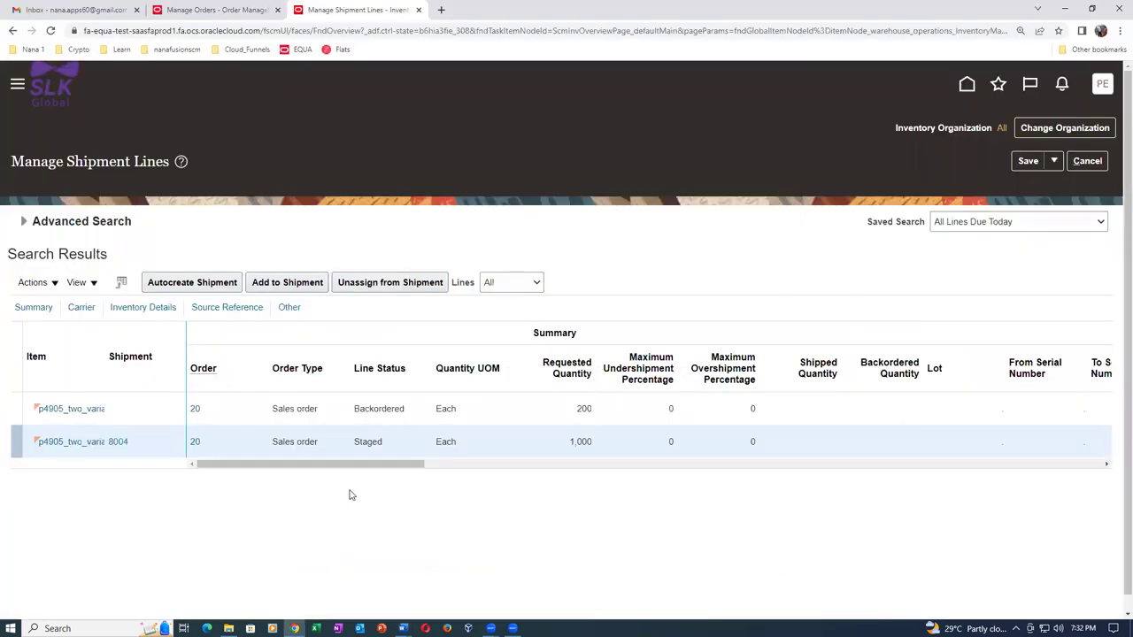
# Open shipment 8004 and enter 1000 as the line's shipped quantity.
pyautogui.click(531, 442)
pyautogui.moveTo(375, 466); pyautogui.dragTo(362, 488)
pyautogui.click(120, 442)
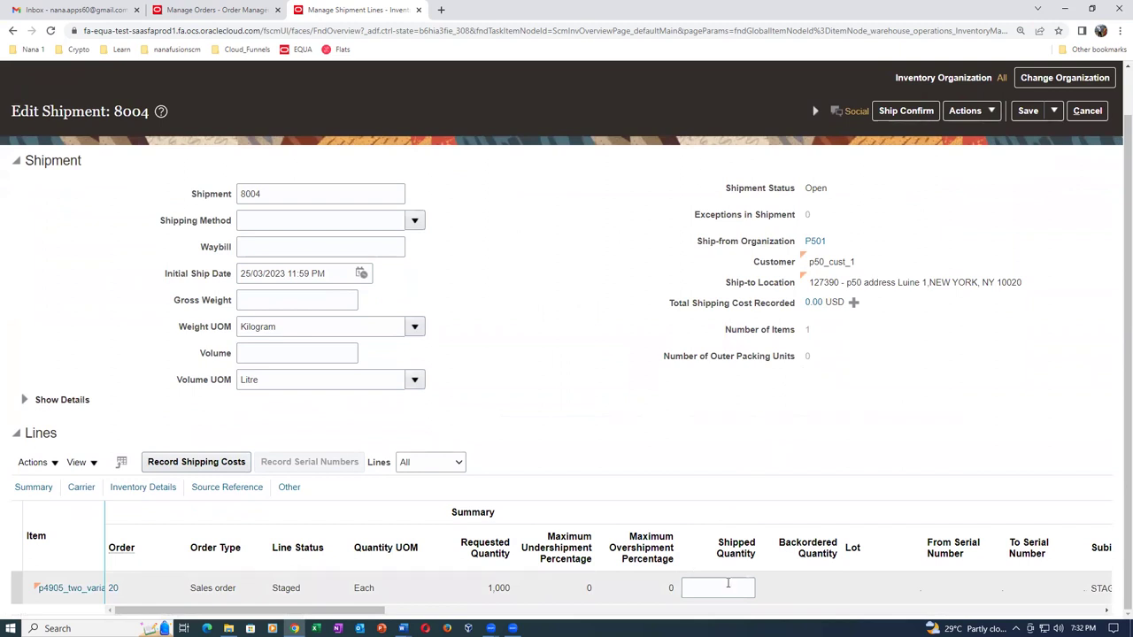
pyautogui.click(730, 583)
pyautogui.write('1000')
pyautogui.press('Tab')
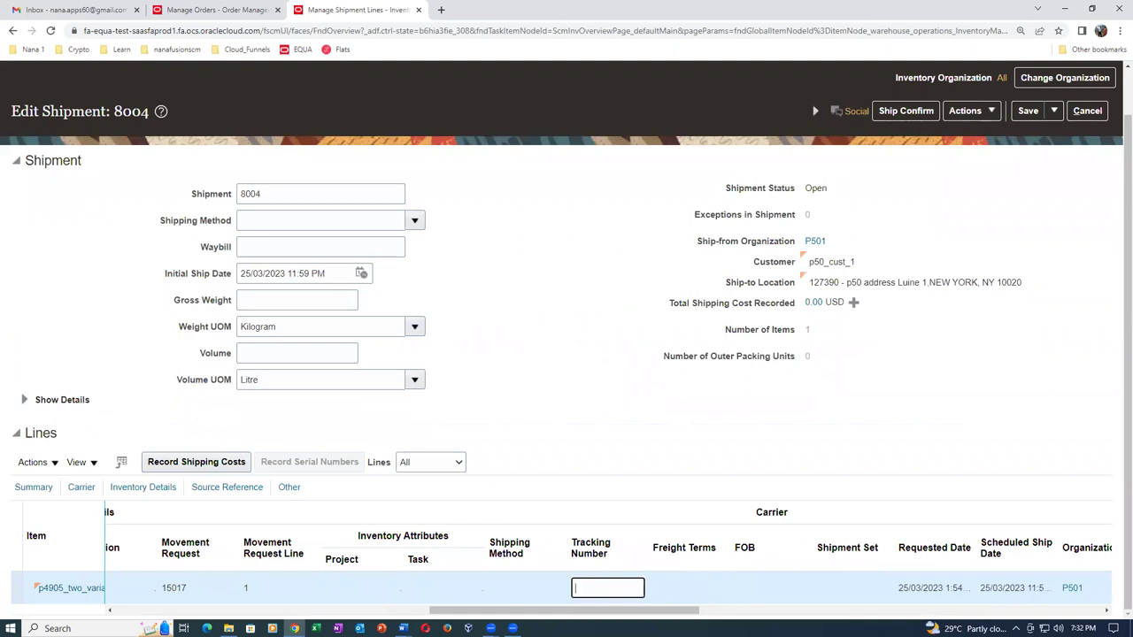
# Change the line's backordered quantity from 100 to 25, then switch to the Word notes.
pyautogui.moveTo(505, 612); pyautogui.dragTo(761, 612)
pyautogui.hscroll(-5, 608, 554)
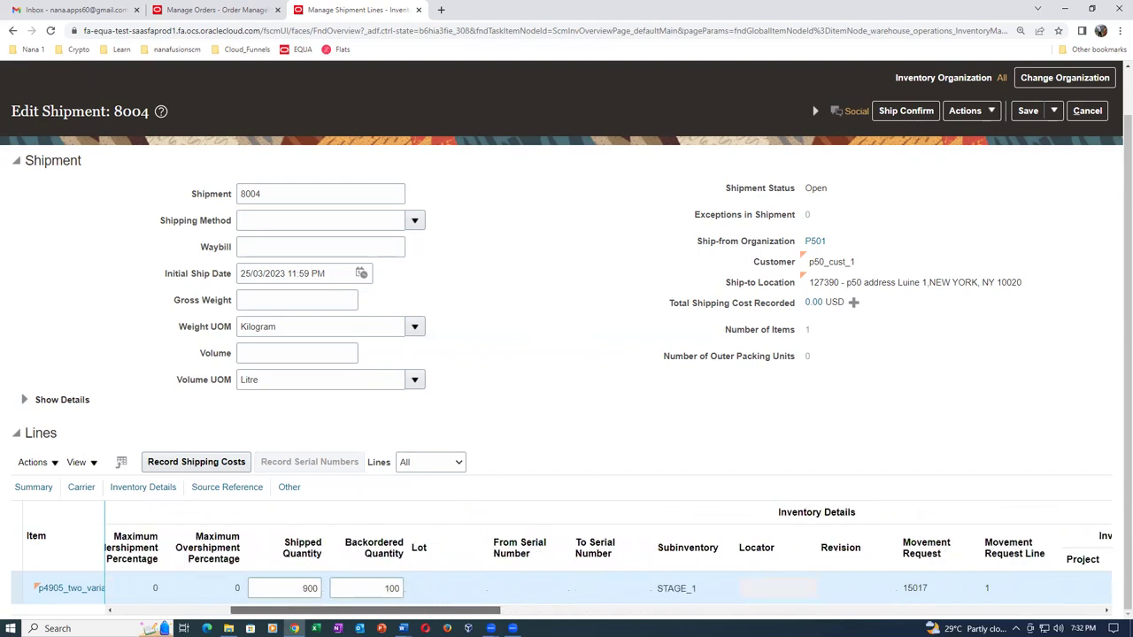
pyautogui.moveTo(385, 591); pyautogui.dragTo(403, 591)
pyautogui.press('BackSpace')
pyautogui.write('25')
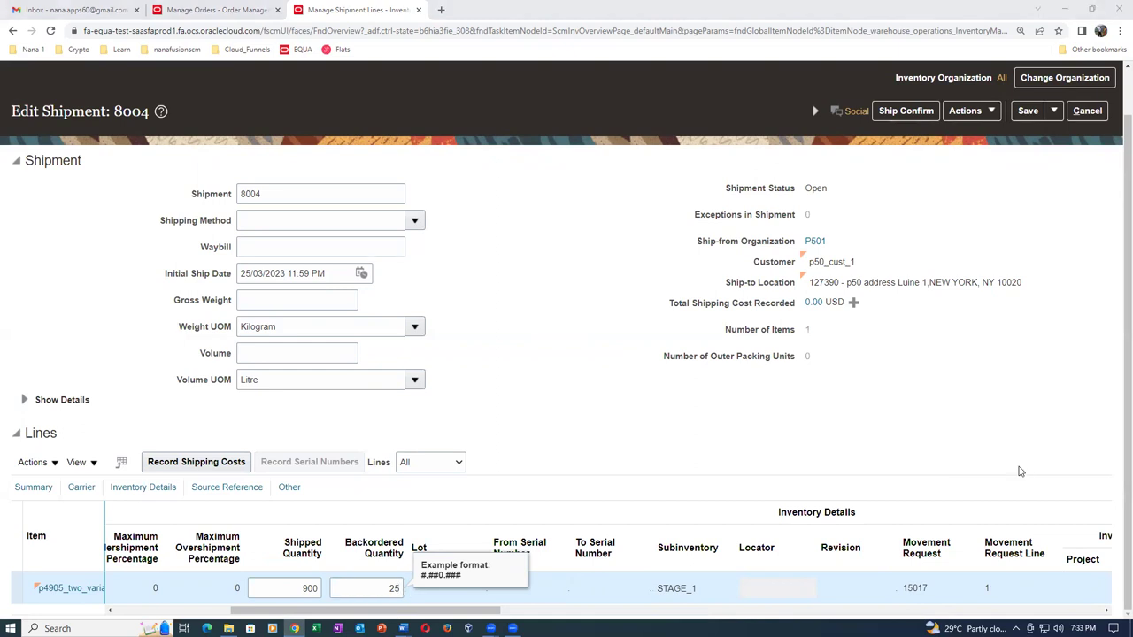
pyautogui.hotkey('alt', 'Tab')
pyautogui.hotkey('alt', 'Tab')
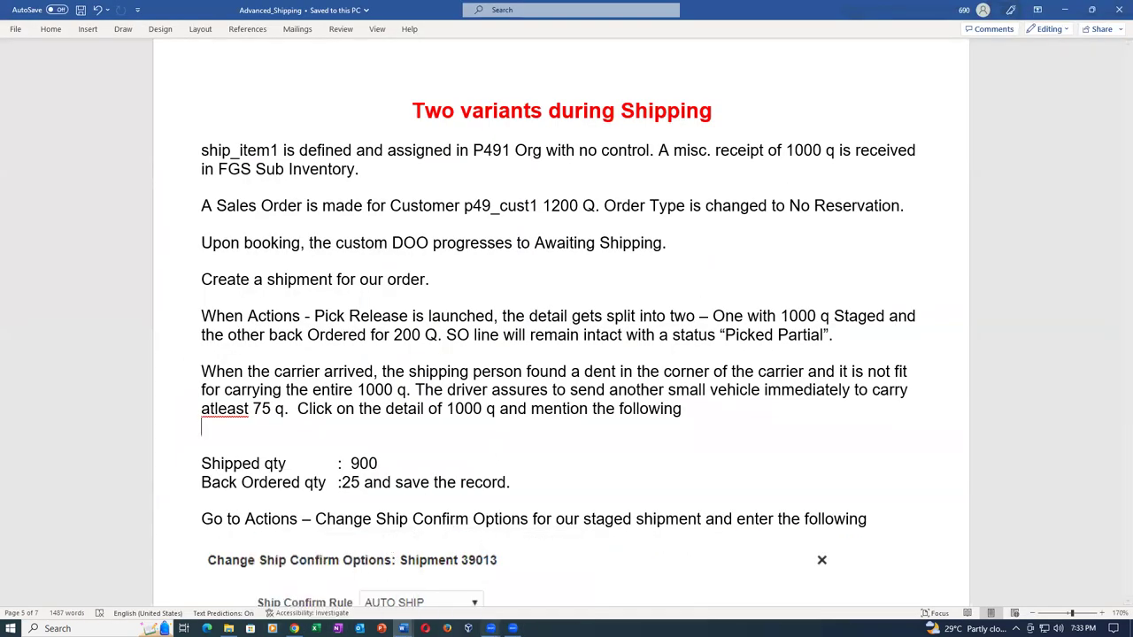
# Check the 'at least 75 q' minimum in the Word notes, then return to Edit Shipment 8004.
pyautogui.click(255, 409)
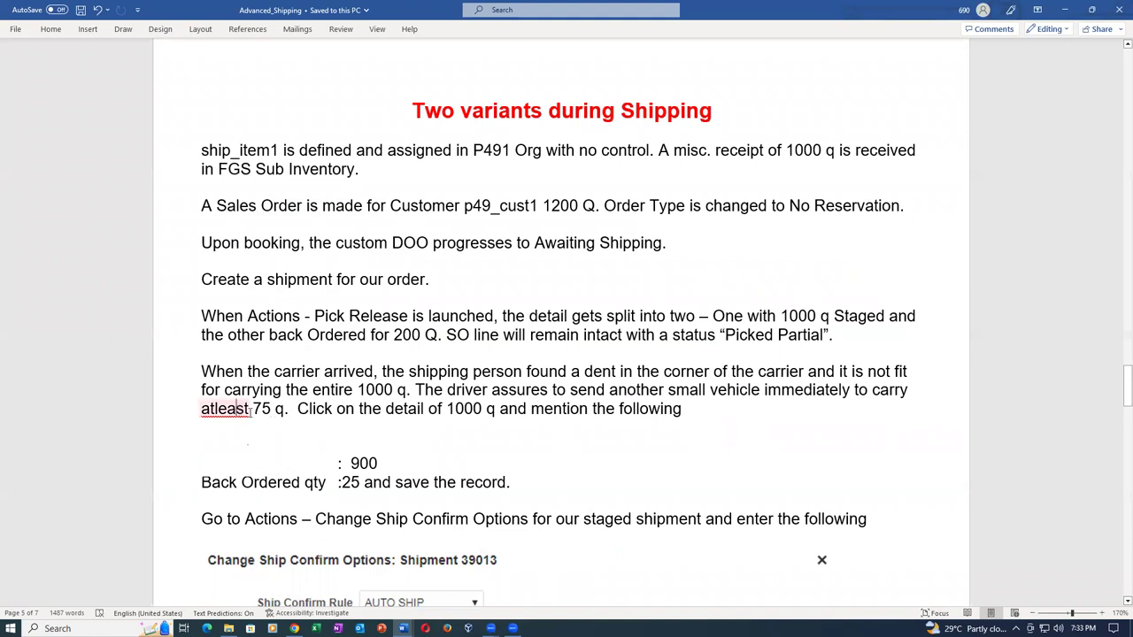
pyautogui.moveTo(252, 409); pyautogui.dragTo(282, 418)
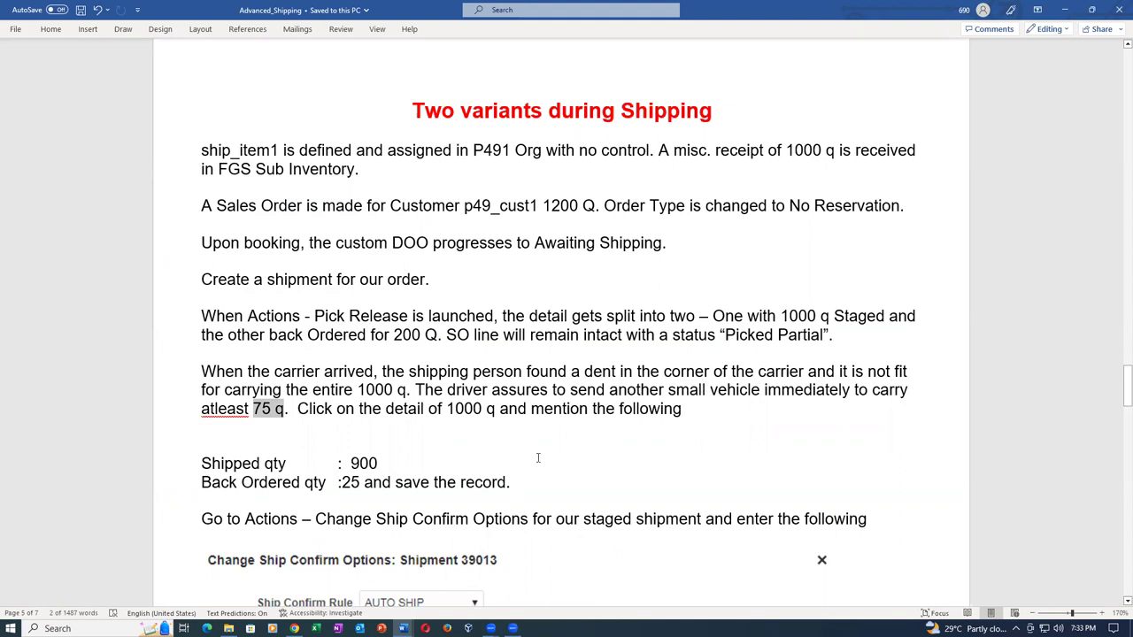
pyautogui.click(383, 435)
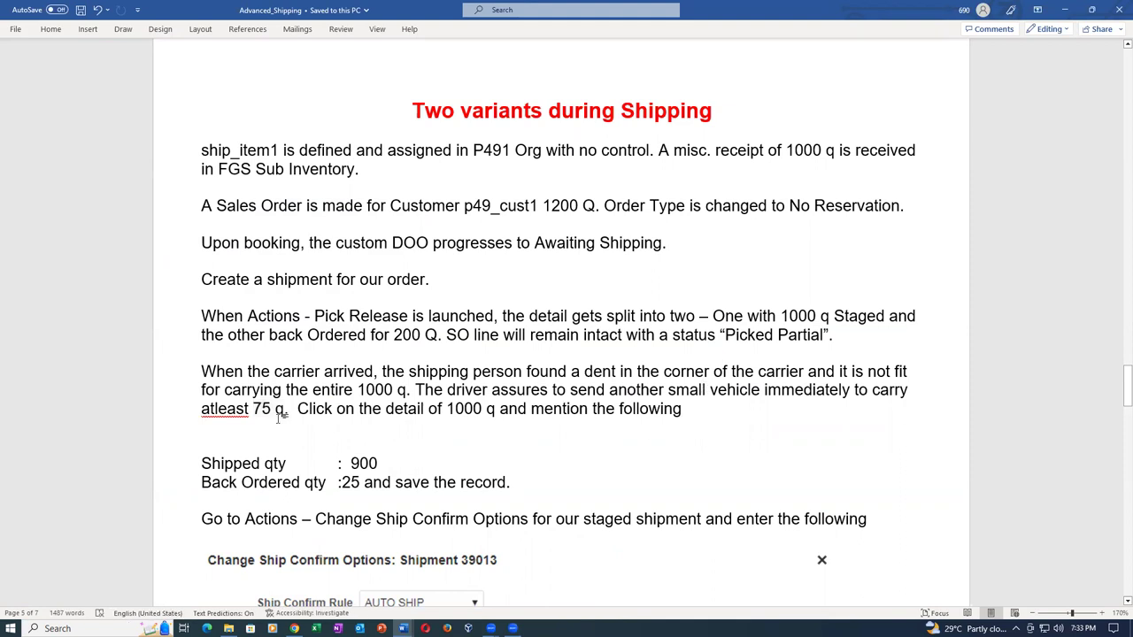
pyautogui.hotkey('alt', 'Tab')
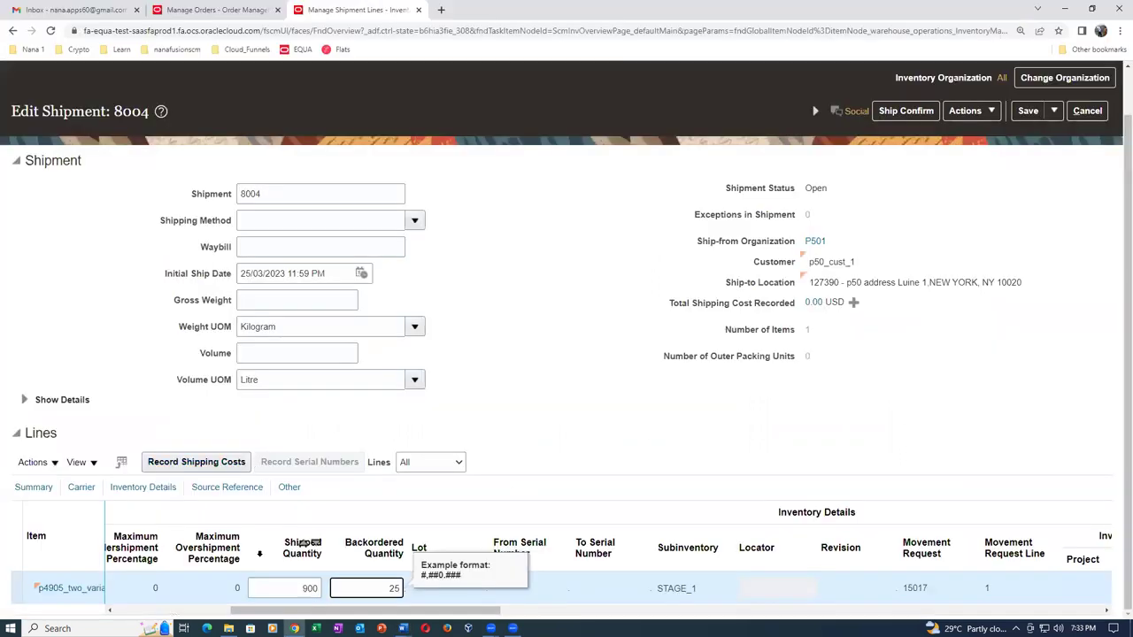
# Ship-confirm shipment 8004 past the weight and volume warnings, rerunning the search until the line shows Interfaced.
pyautogui.click(918, 113)
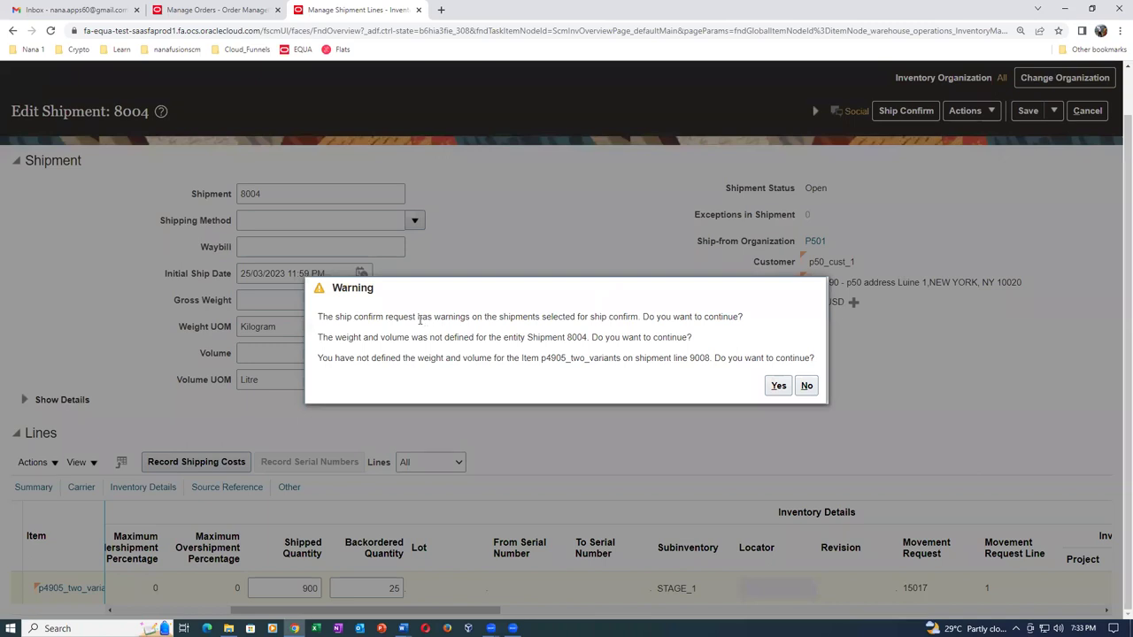
pyautogui.click(779, 387)
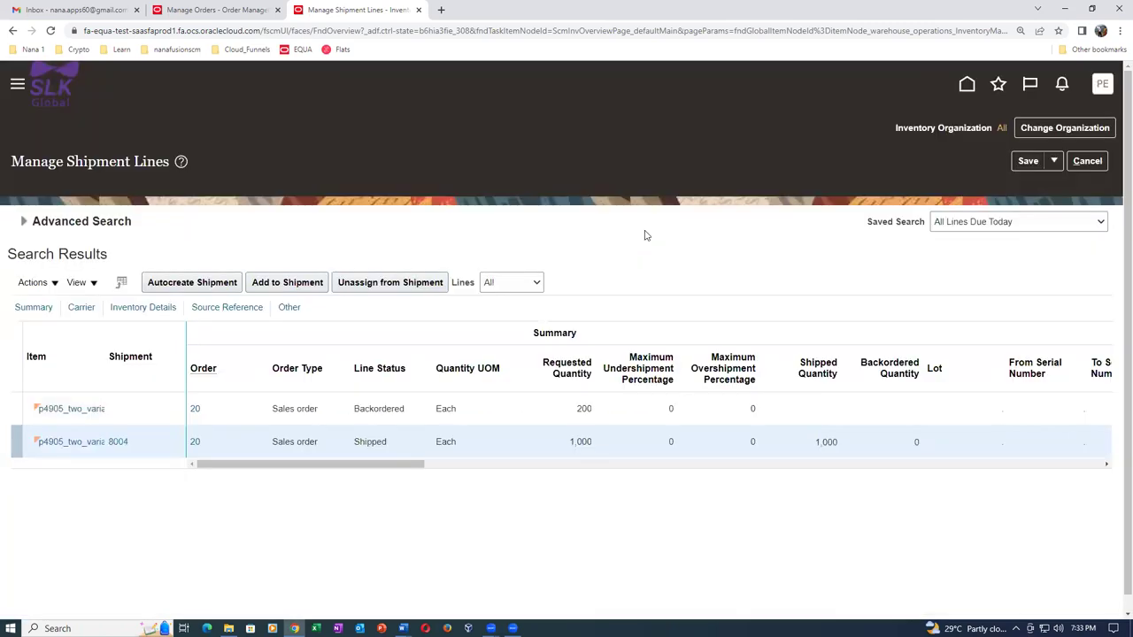
pyautogui.click(23, 222)
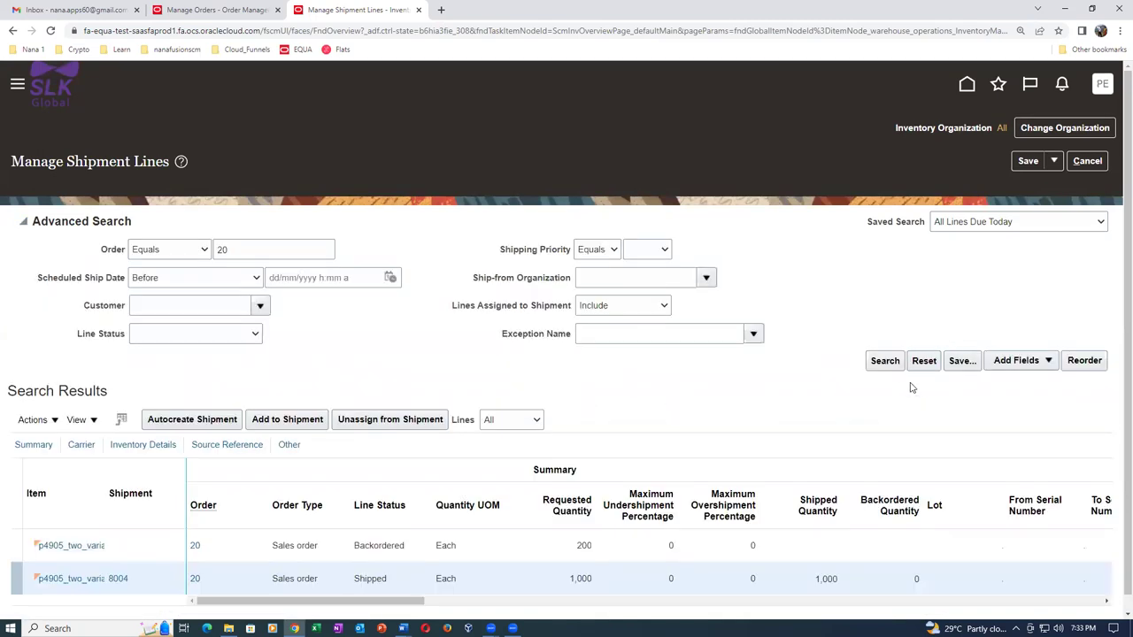
pyautogui.click(886, 361)
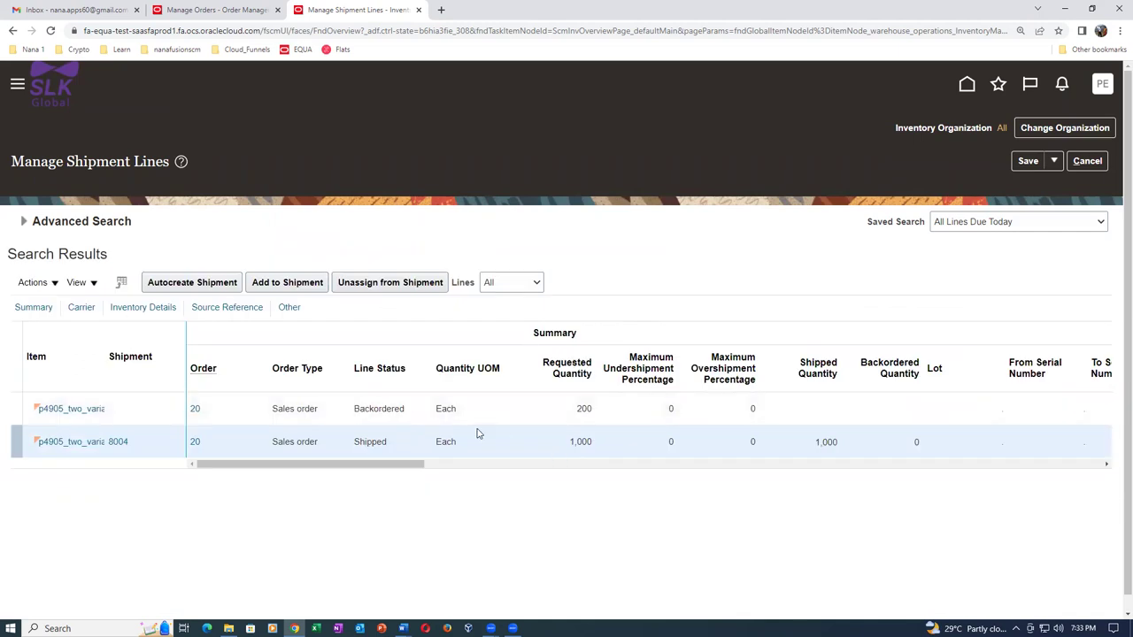
pyautogui.click(22, 221)
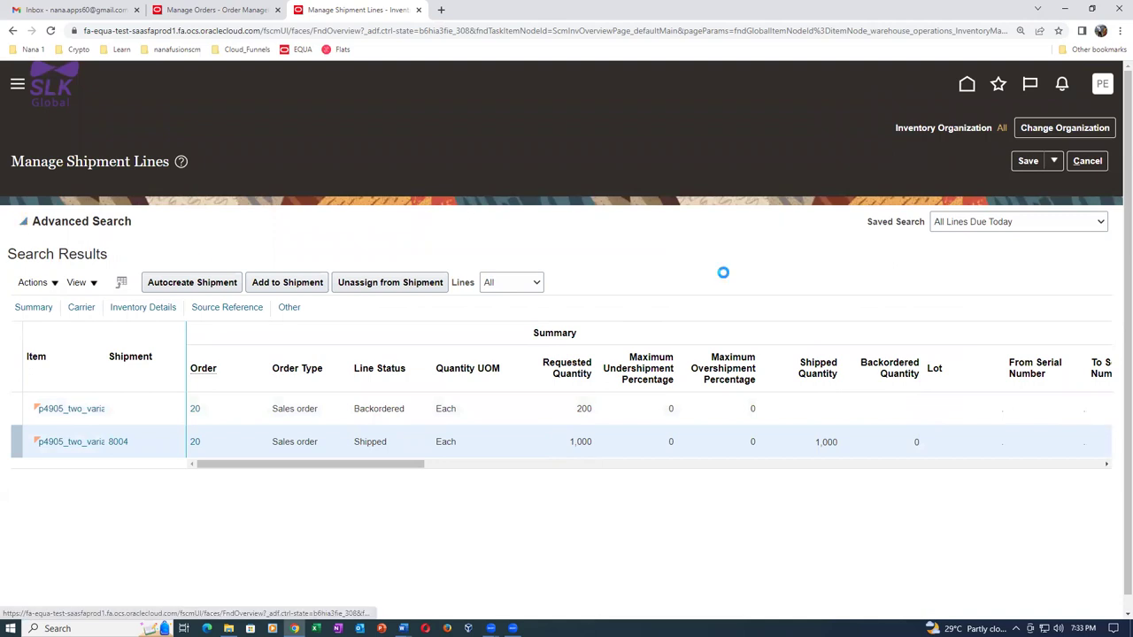
pyautogui.click(884, 362)
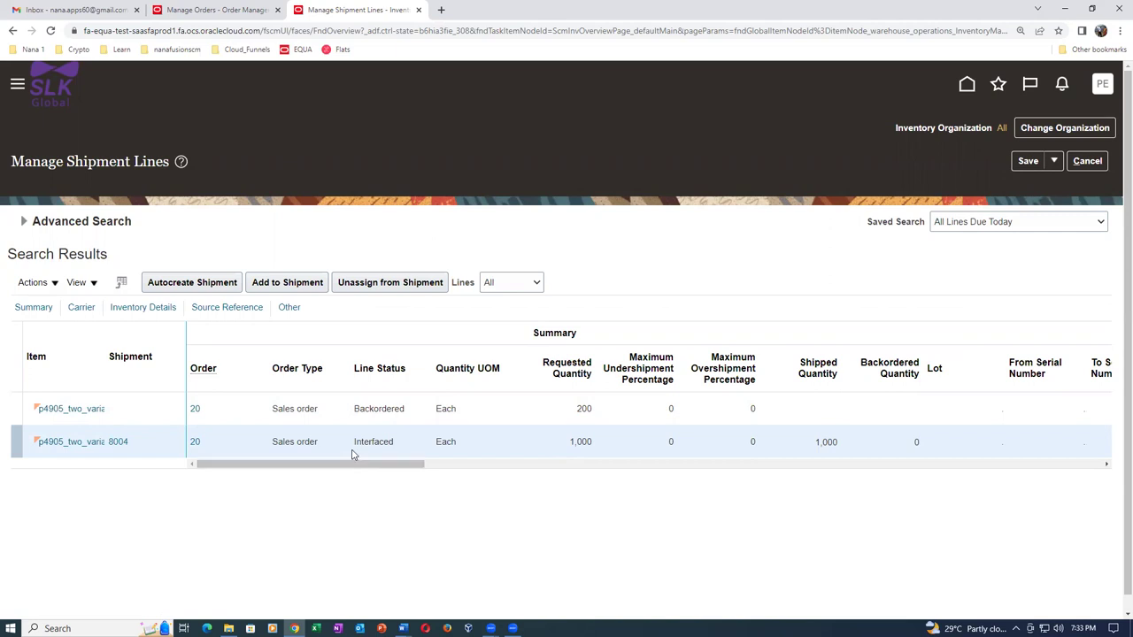
pyautogui.moveTo(349, 466); pyautogui.dragTo(695, 487)
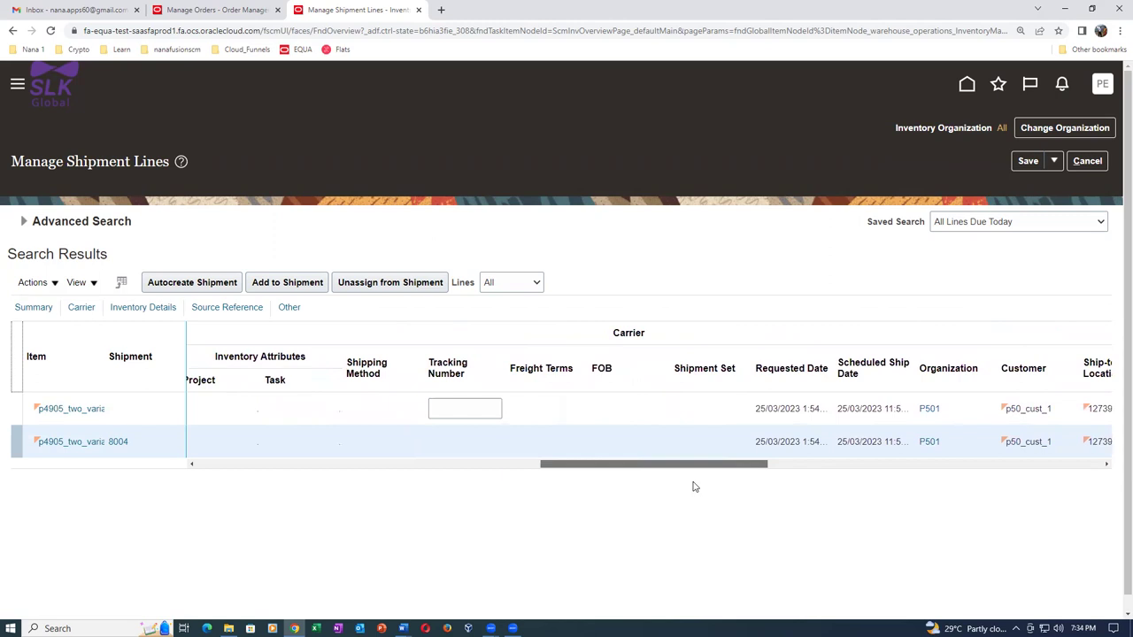
pyautogui.moveTo(693, 466); pyautogui.dragTo(344, 483)
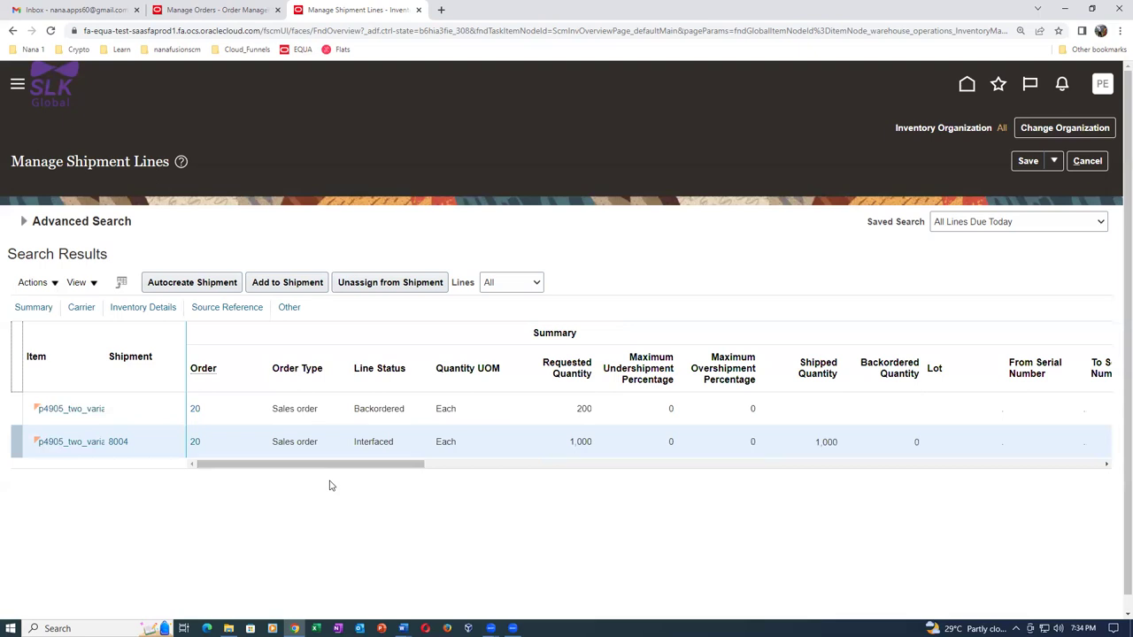
# In a duplicated tab, search Setup and Maintenance tasks for man%ship%confirm%.
pyautogui.rightClick(365, 7)
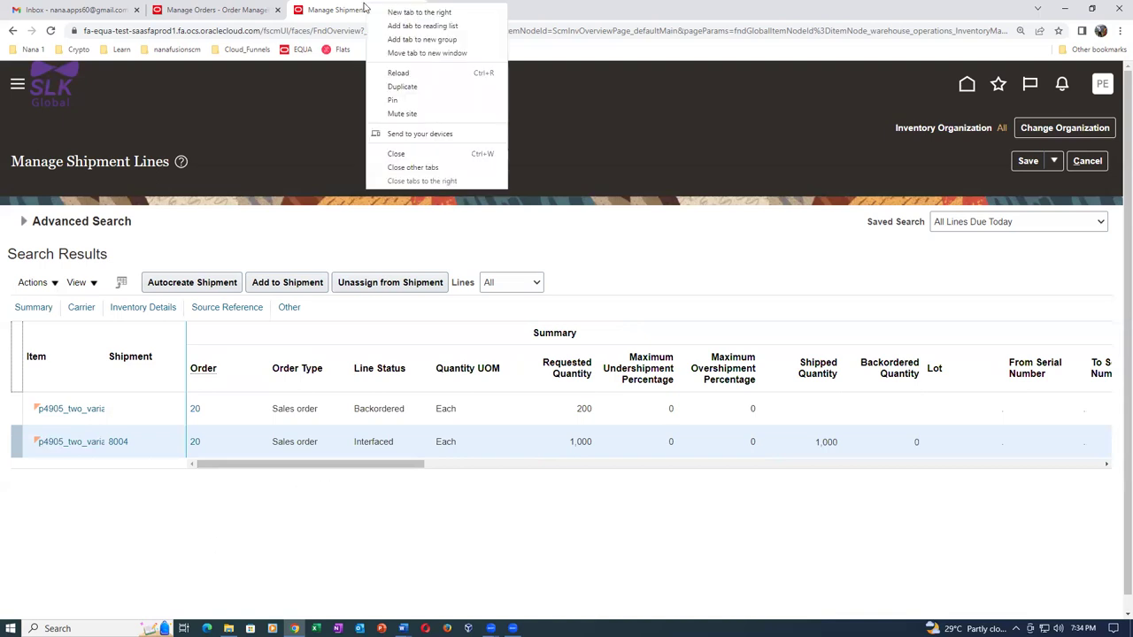
pyautogui.click(403, 86)
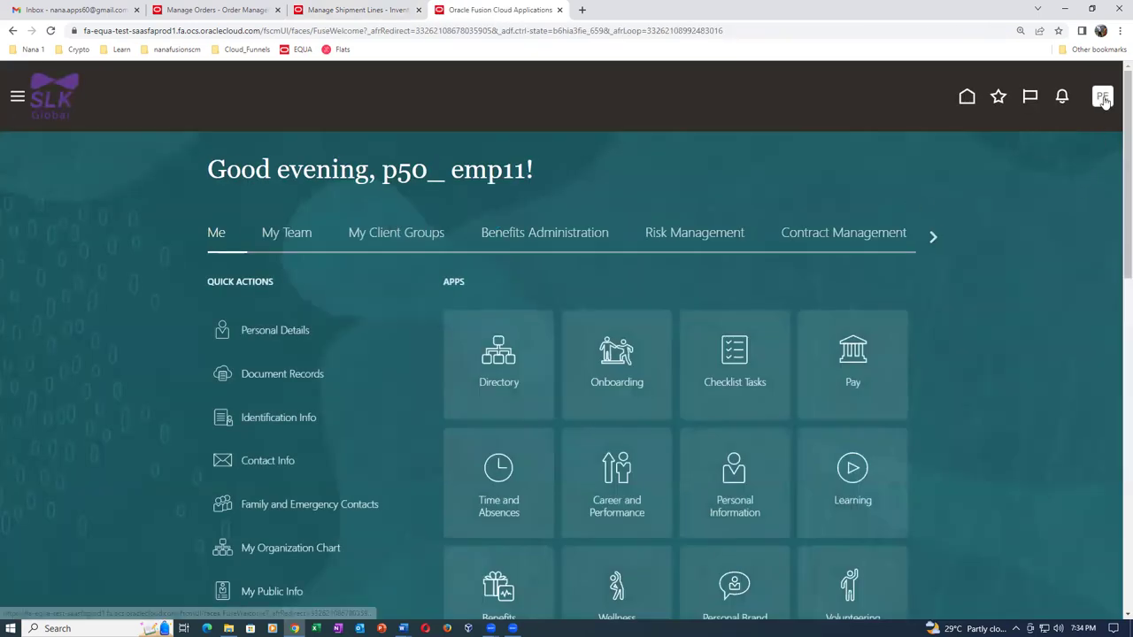
pyautogui.click(1102, 97)
pyautogui.click(888, 318)
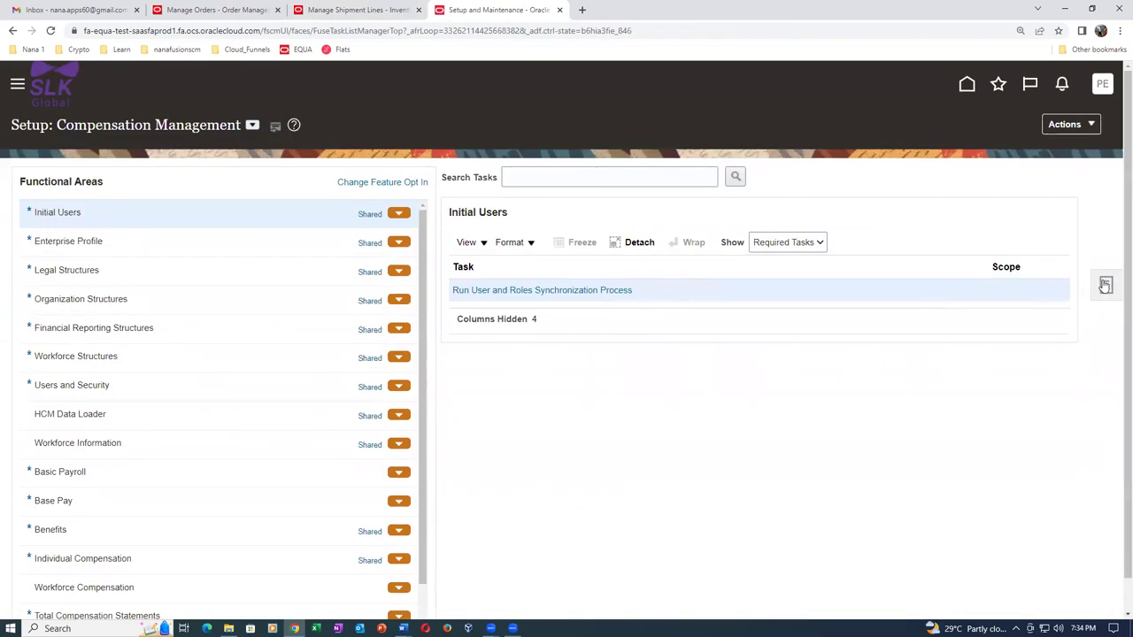
pyautogui.click(1106, 284)
pyautogui.click(974, 291)
pyautogui.click(246, 181)
pyautogui.write('man%ship%confirm%')
pyautogui.press('Return')
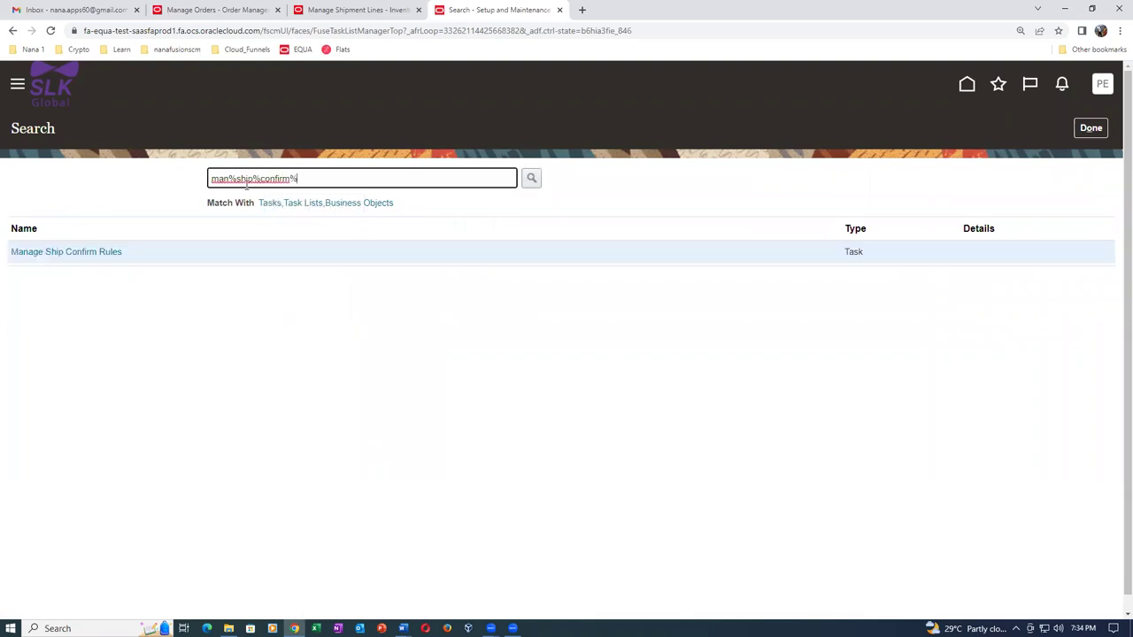
# Edit p50_ship_confirm_rule in Manage Ship Confirm Rules and set Ship With to Ship quantities.
pyautogui.click(33, 253)
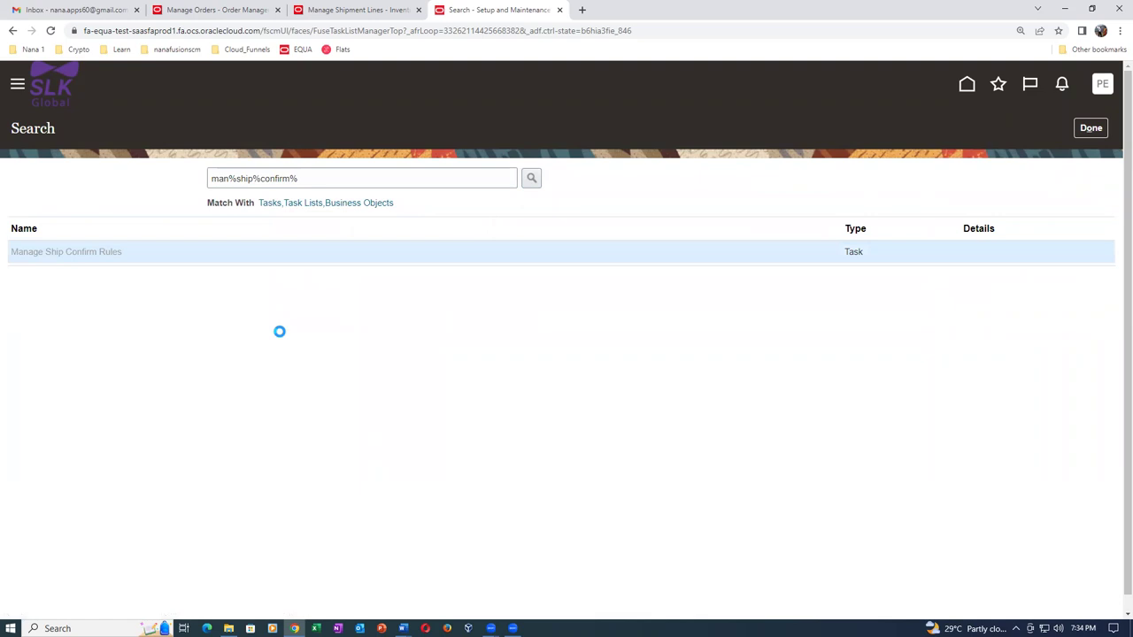
pyautogui.click(135, 351)
pyautogui.click(145, 236)
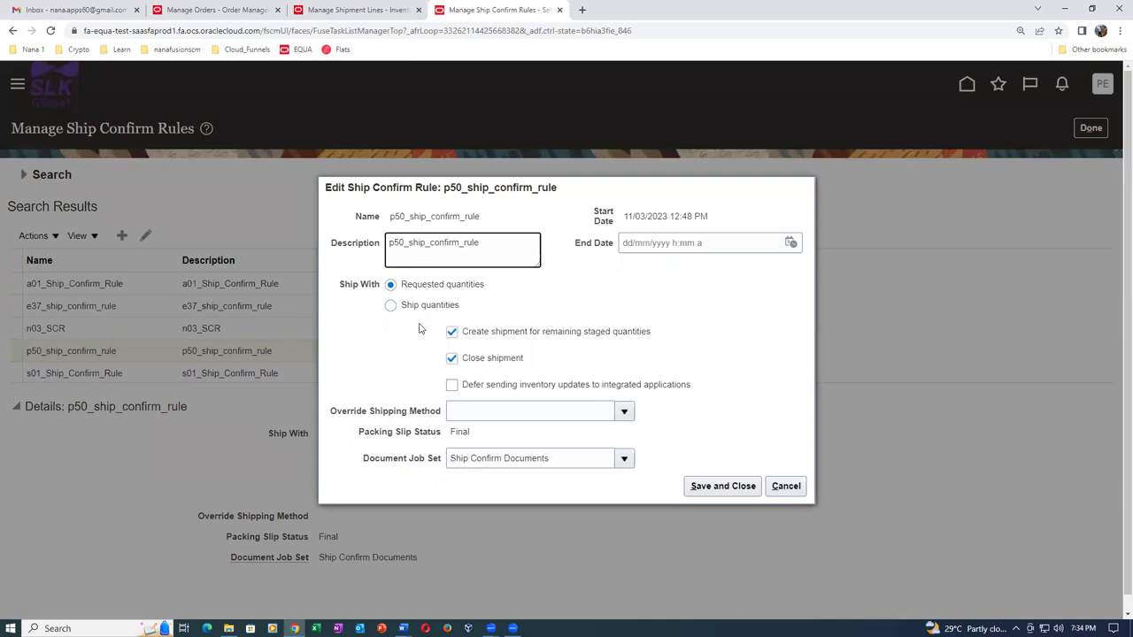
pyautogui.click(390, 305)
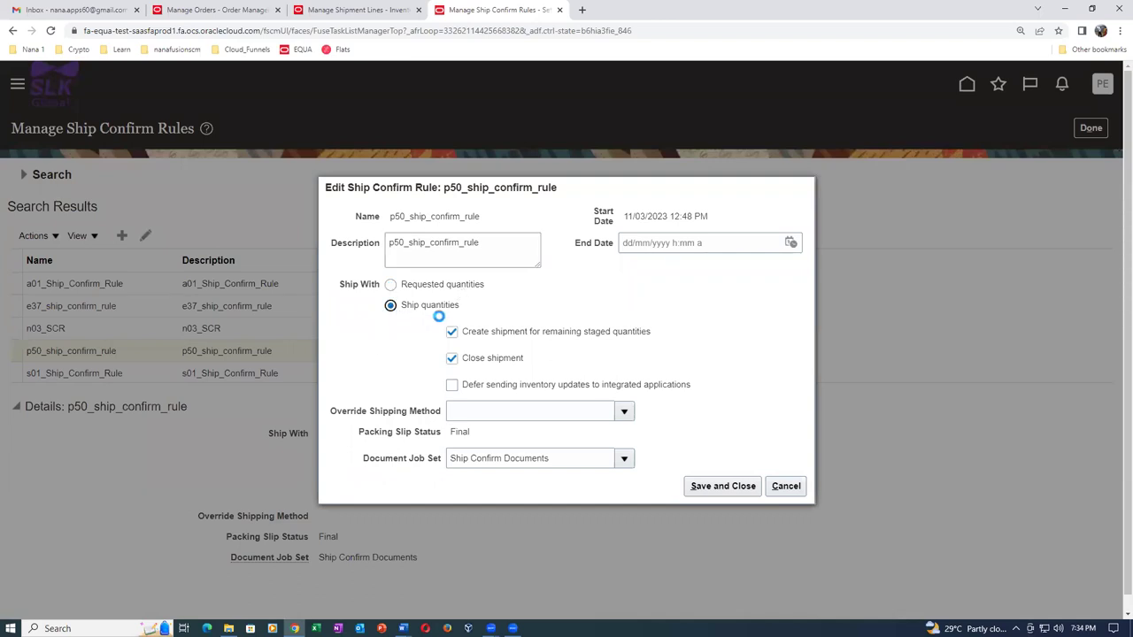
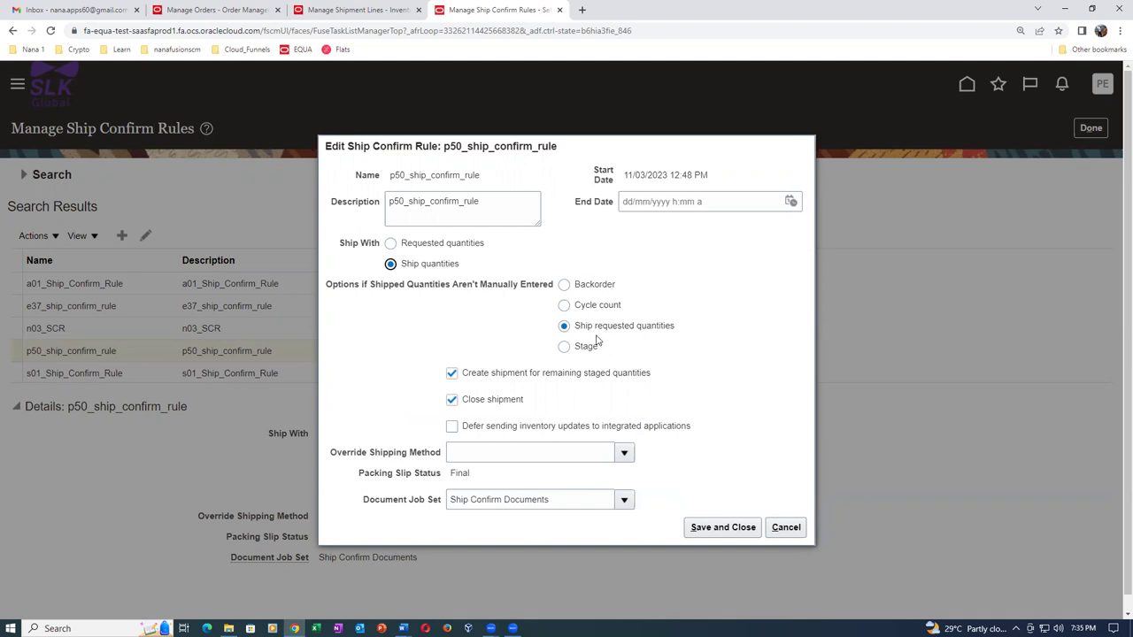
# Choose Stage for unentered quantities, clear 'Create shipment for remaining staged quantities', and save the rule.
pyautogui.click(565, 347)
pyautogui.click(453, 375)
pyautogui.click(719, 528)
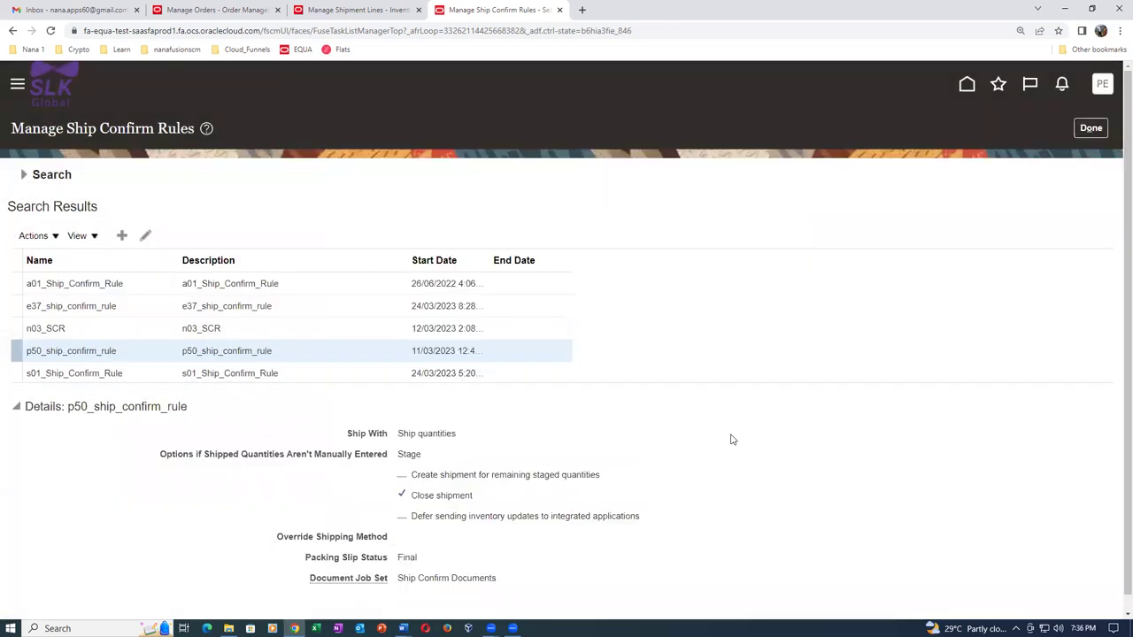
# Leave the ship confirm rules task, sign out, confirm, and sign back in.
pyautogui.click(1090, 128)
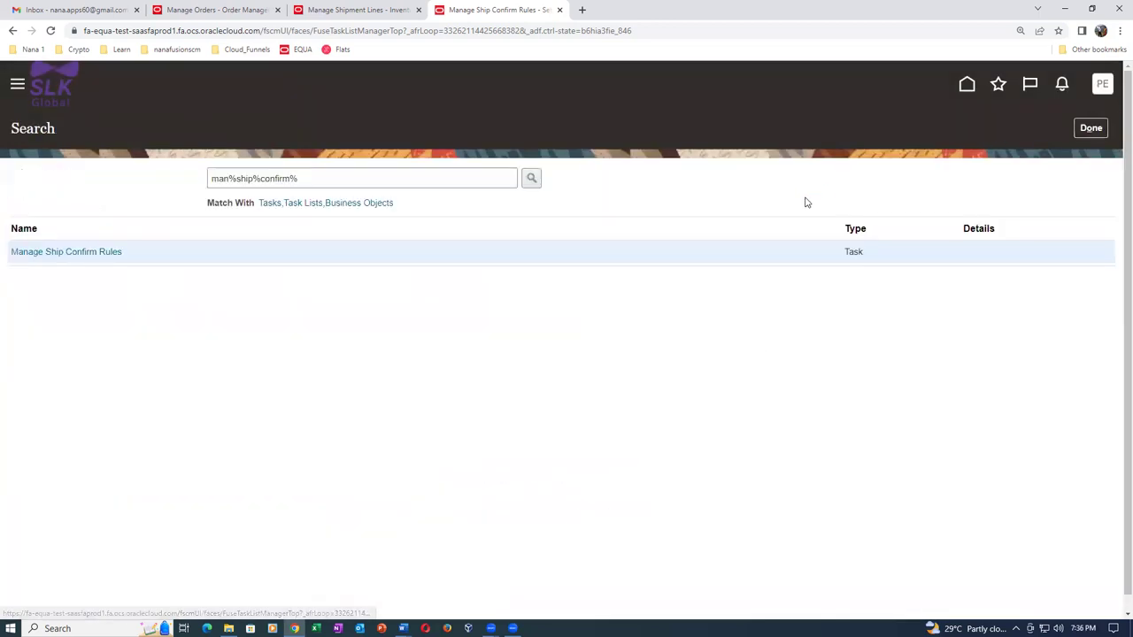
pyautogui.click(1096, 125)
pyautogui.click(1105, 87)
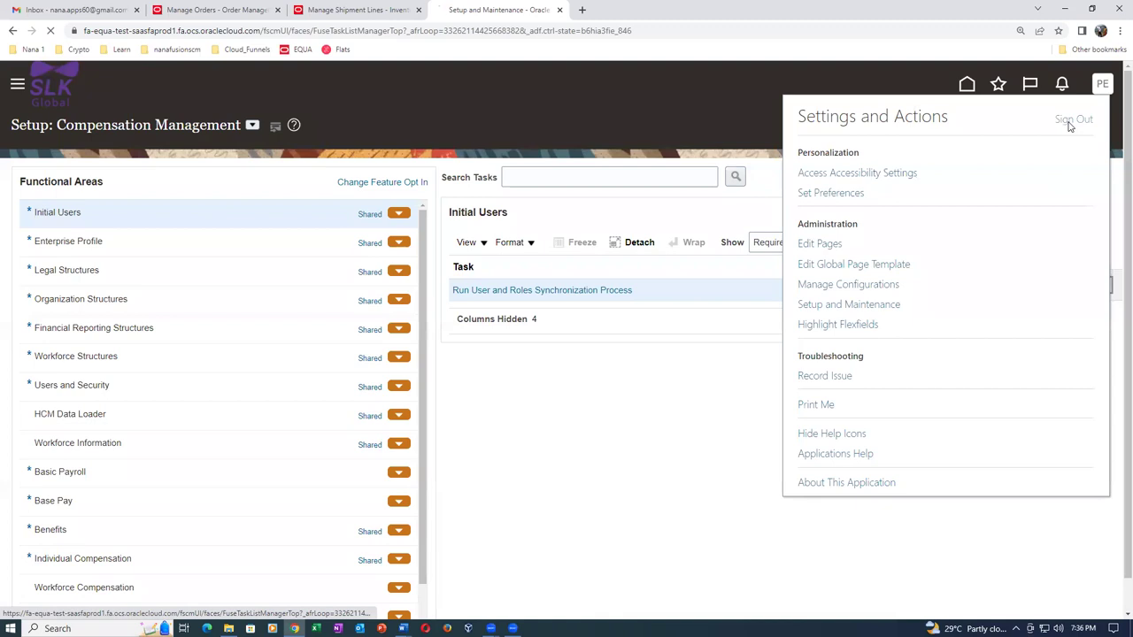
pyautogui.click(1071, 120)
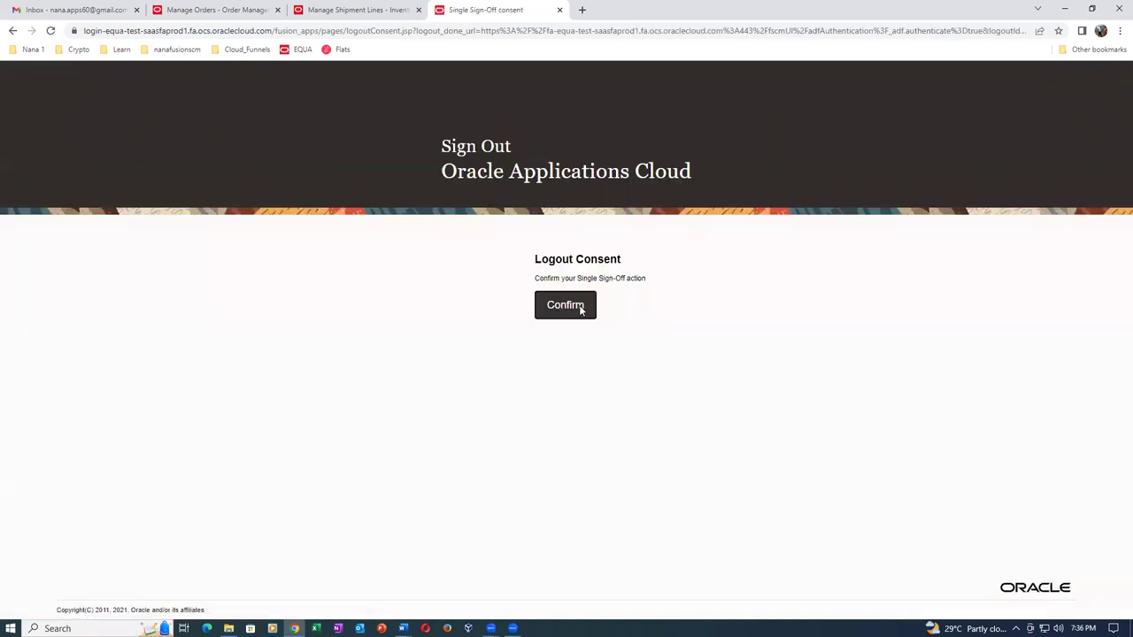
pyautogui.click(582, 306)
pyautogui.click(528, 351)
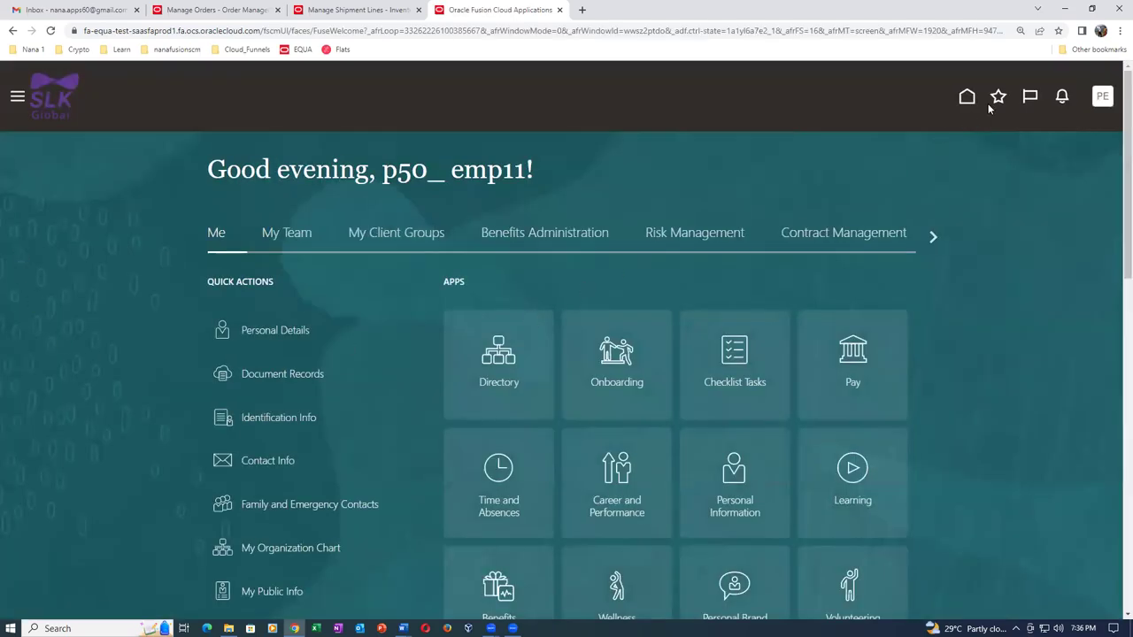
# From Favorites, open Manage Orders and search for order number 20.
pyautogui.click(998, 97)
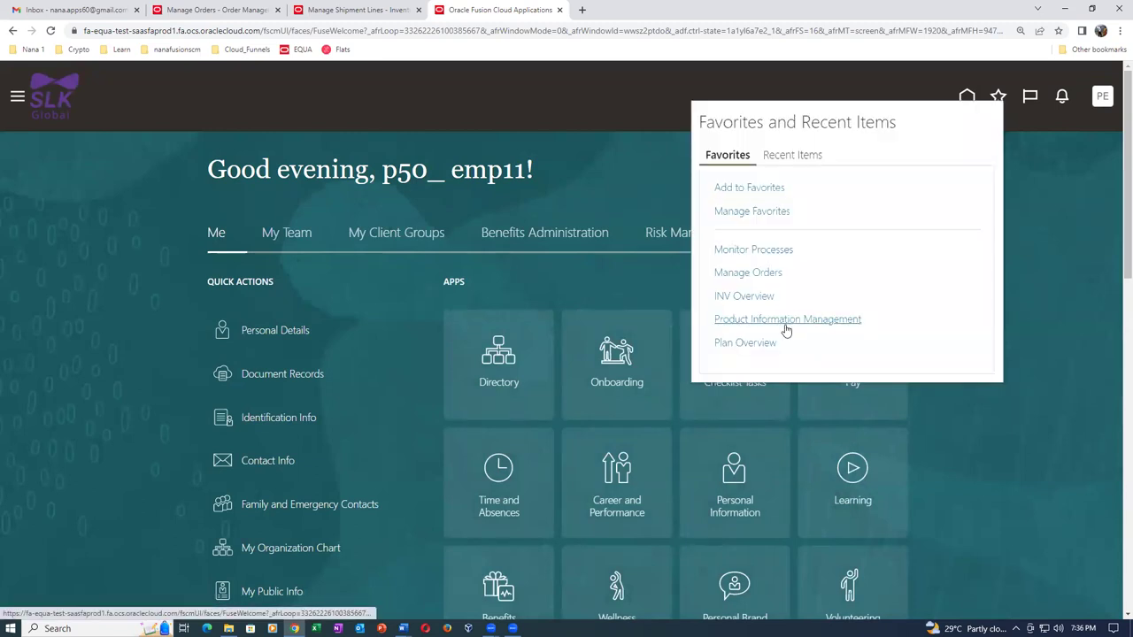
pyautogui.click(742, 249)
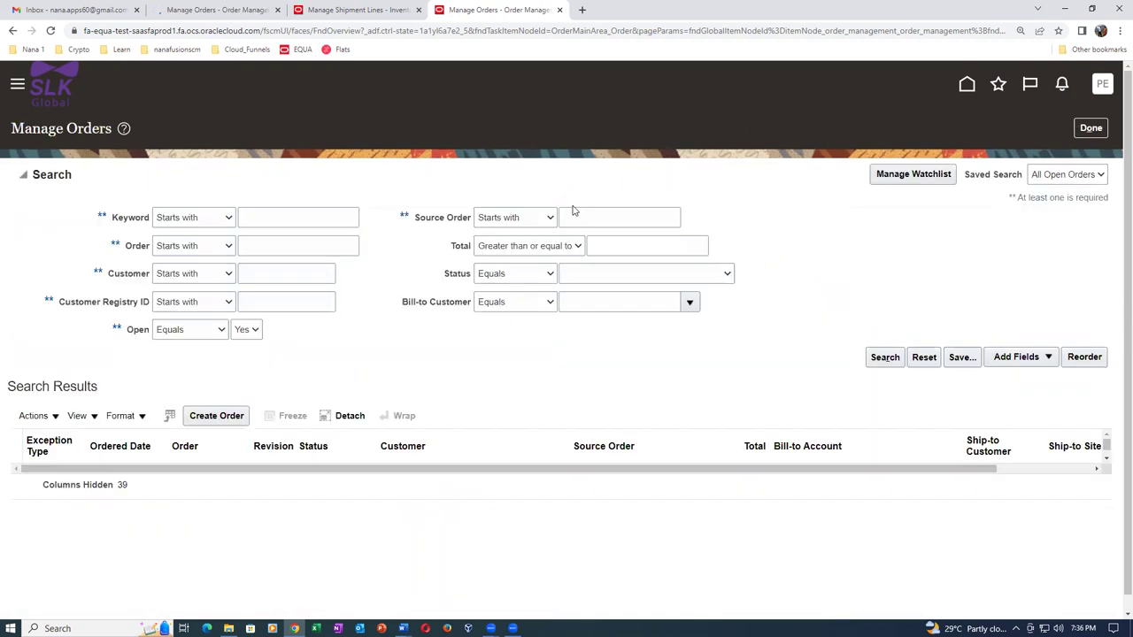
pyautogui.click(280, 246)
pyautogui.write('20')
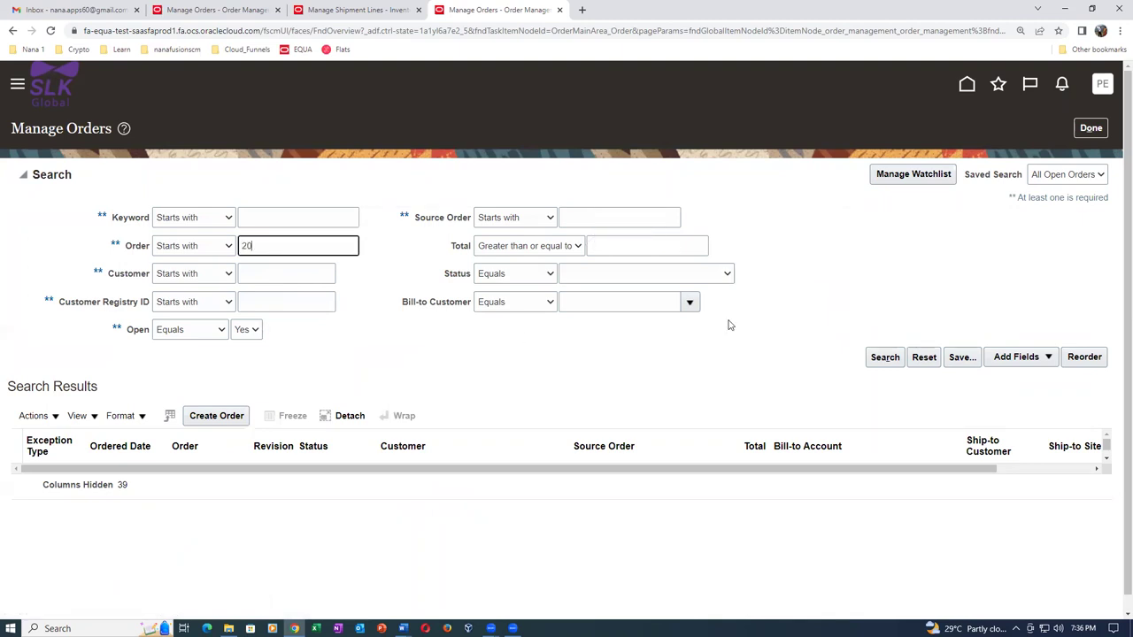
pyautogui.click(885, 358)
pyautogui.click(885, 358)
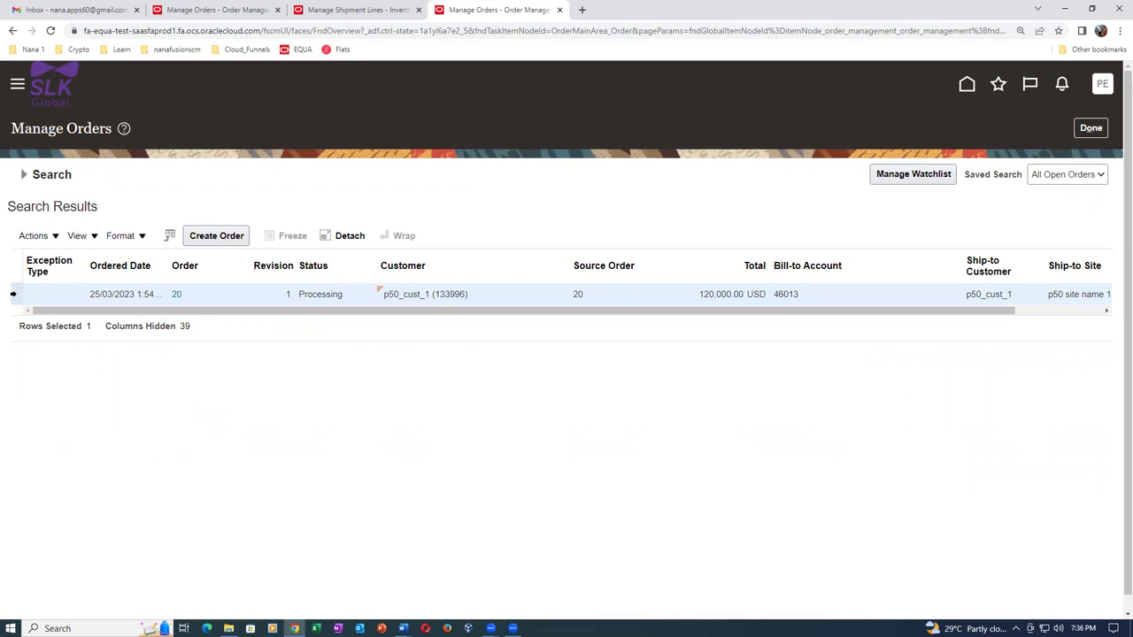
# Open order 20 from the results and choose Copy from its Actions menu.
pyautogui.click(37, 236)
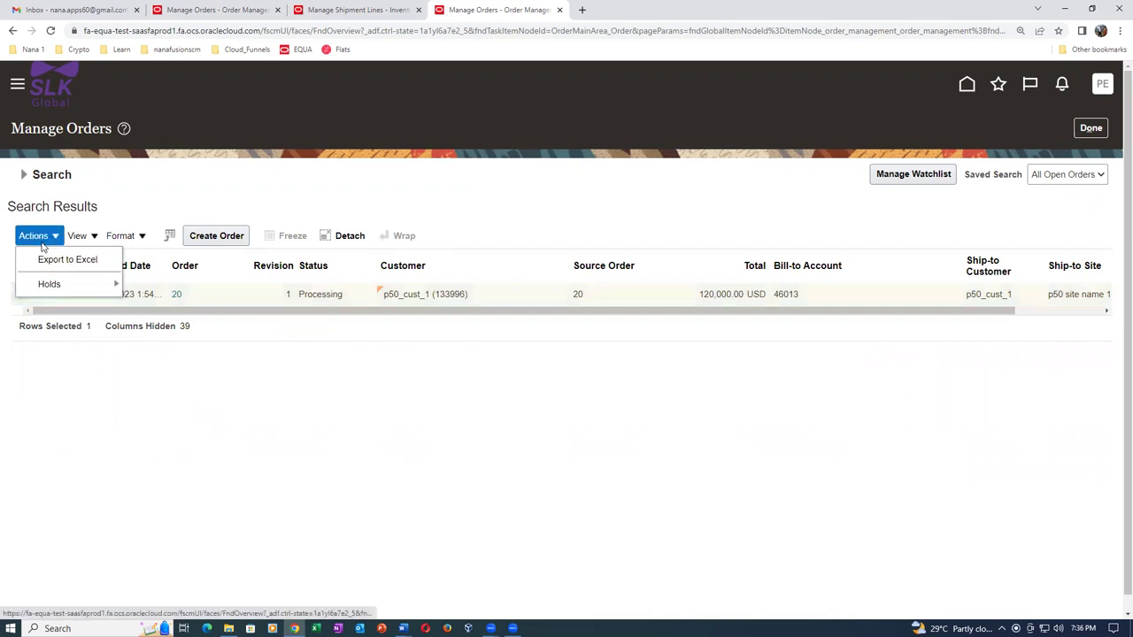
pyautogui.click(198, 193)
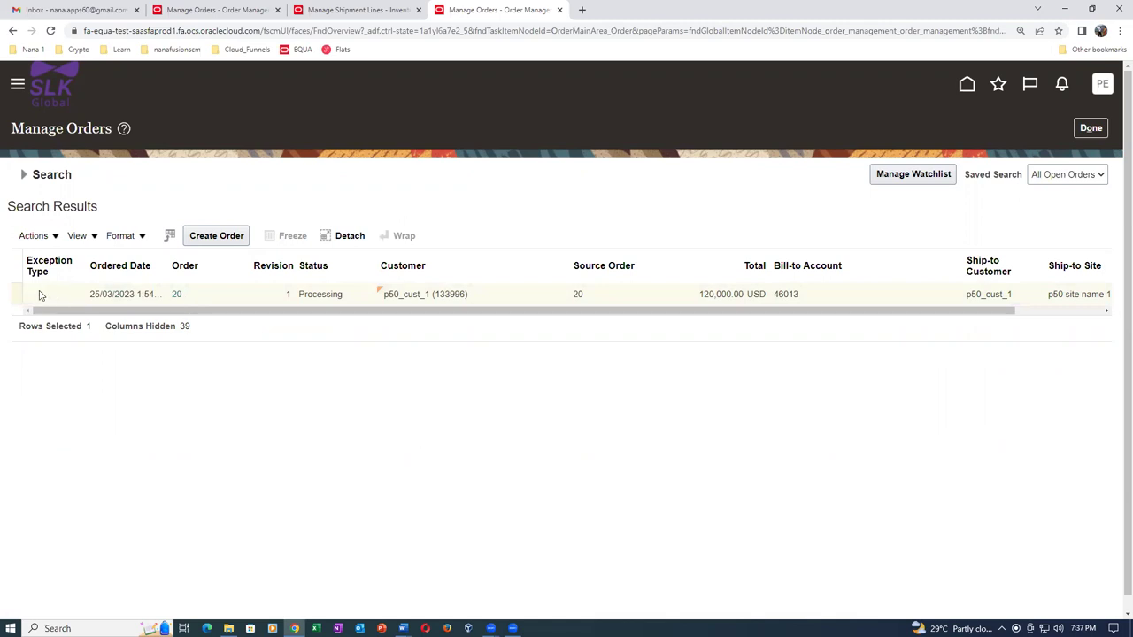
pyautogui.click(41, 235)
pyautogui.click(143, 409)
pyautogui.click(176, 294)
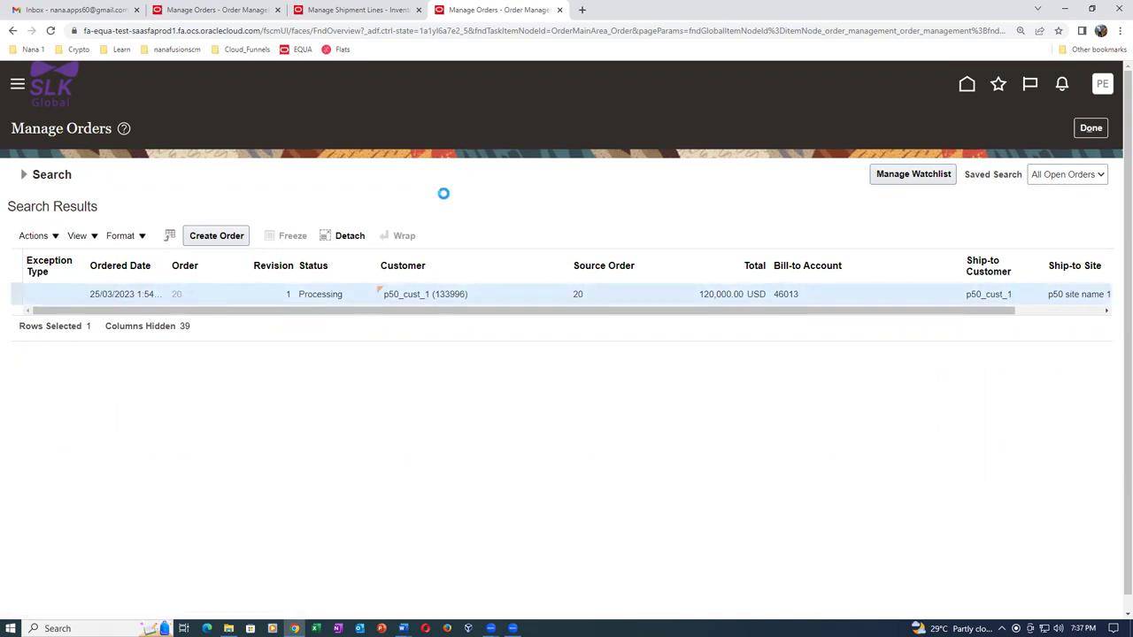
pyautogui.click(969, 126)
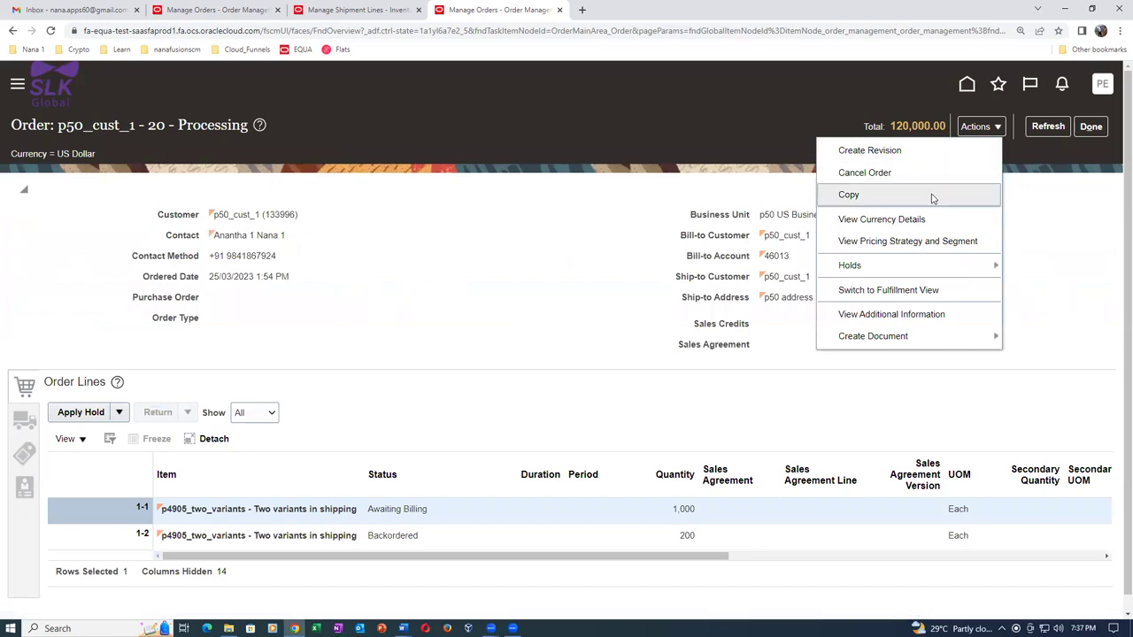
pyautogui.click(881, 200)
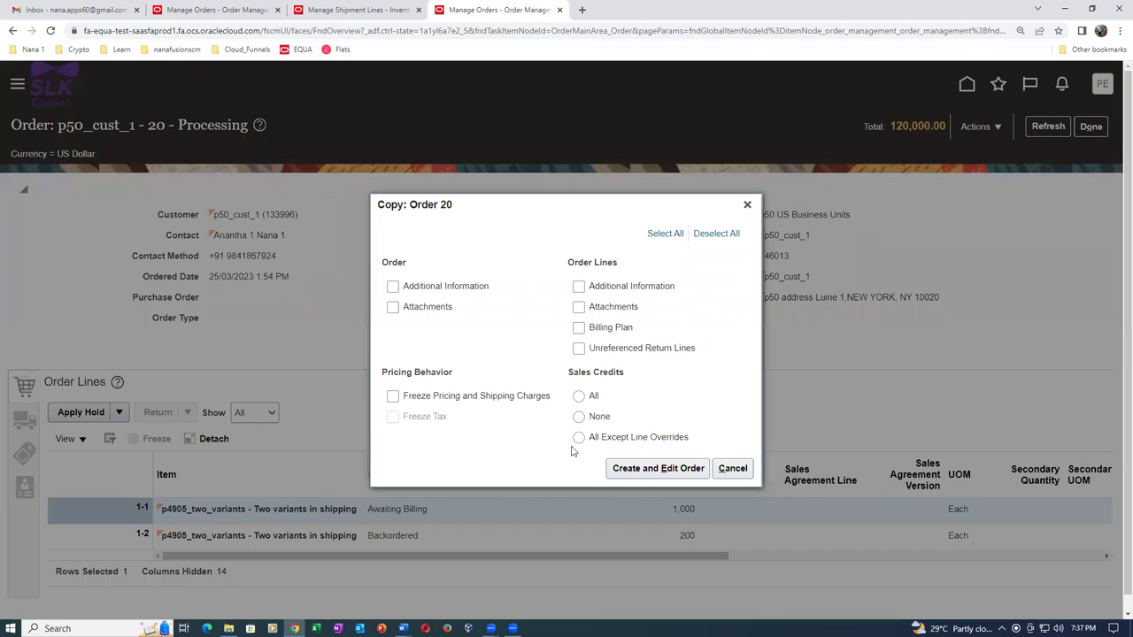
# Create draft order 21, review its 1,000 and 200 lines, then cancel back to the overview.
pyautogui.click(637, 470)
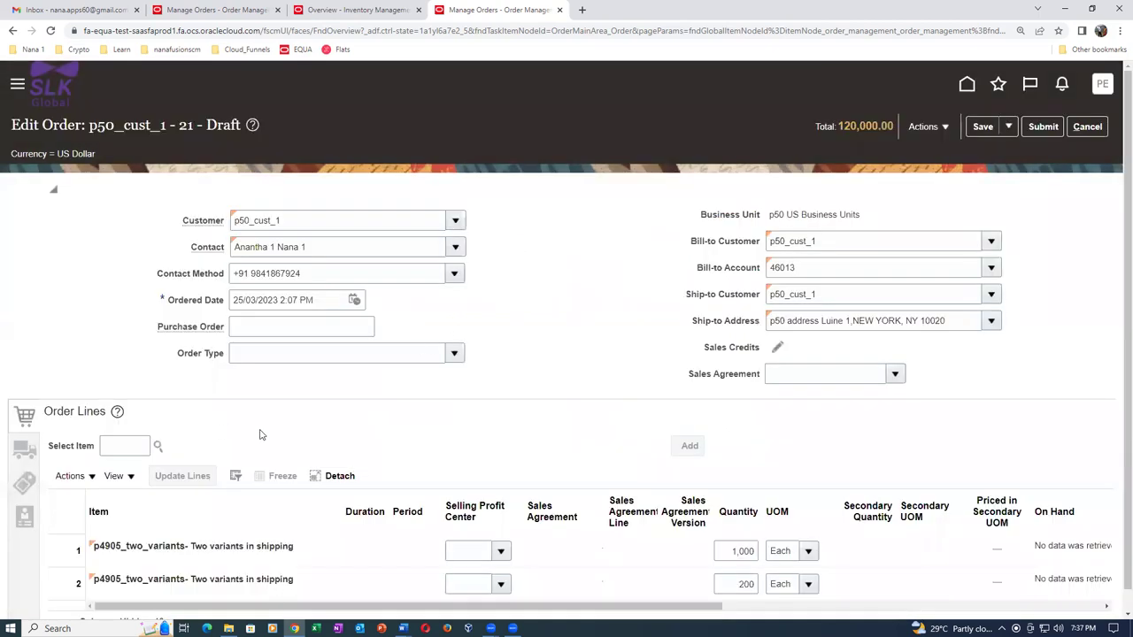
pyautogui.scroll(-1, 262, 438)
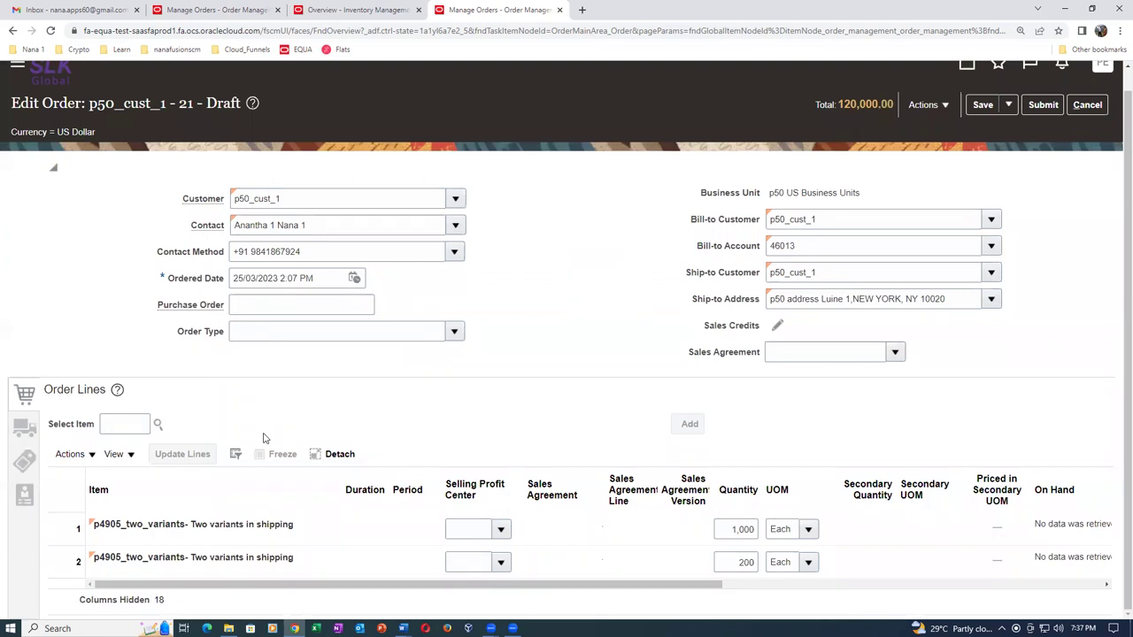
pyautogui.moveTo(447, 584); pyautogui.dragTo(717, 568)
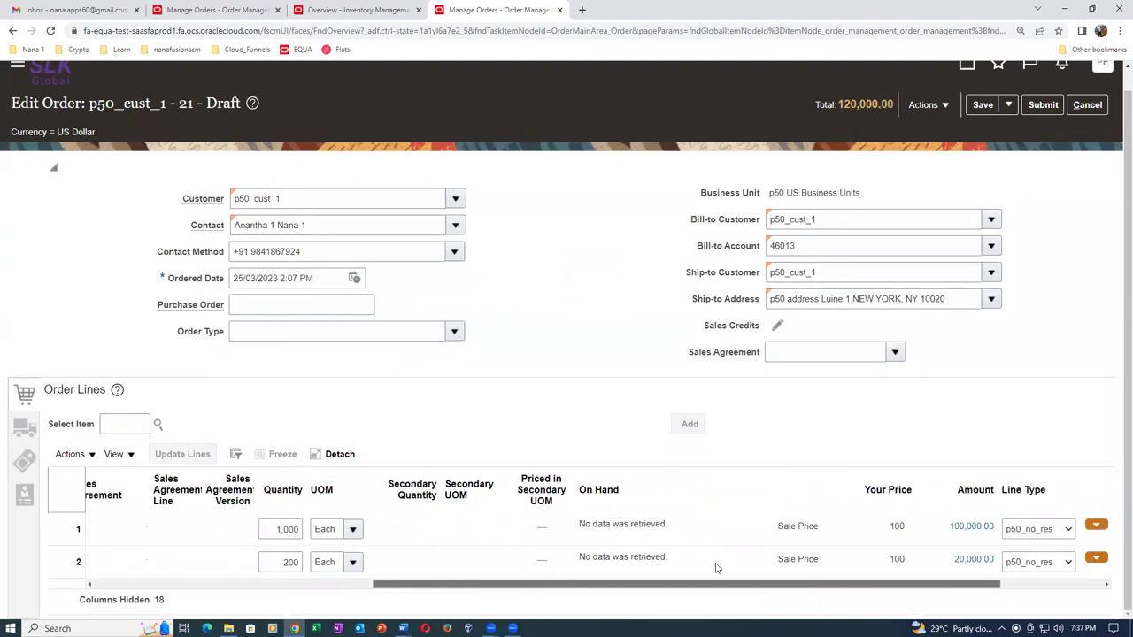
pyautogui.click(1086, 104)
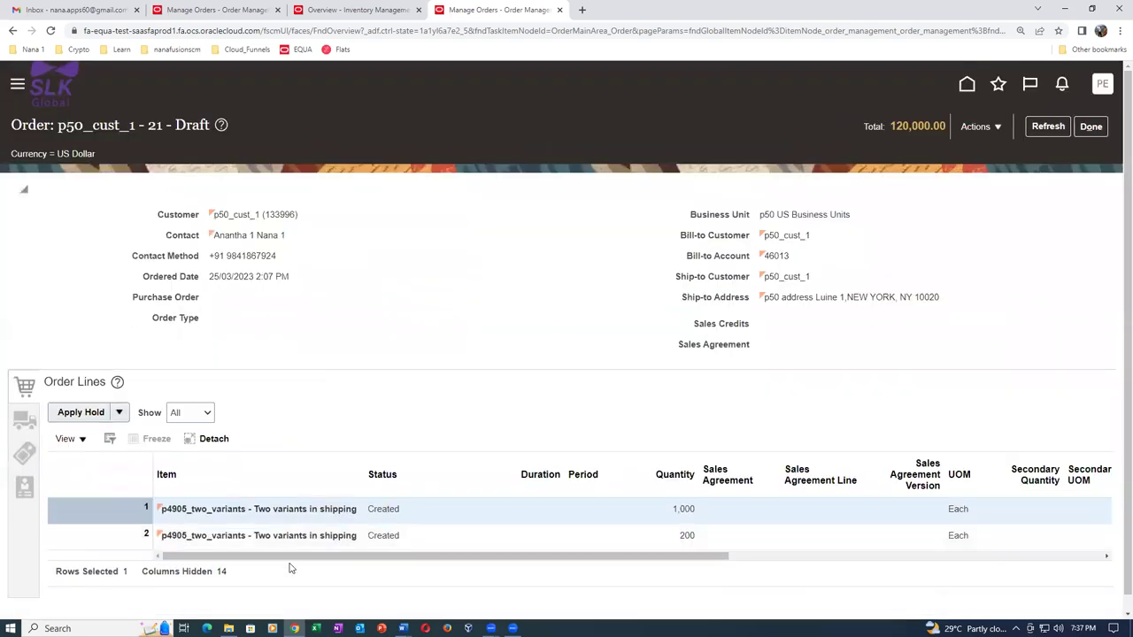
pyautogui.click(1087, 131)
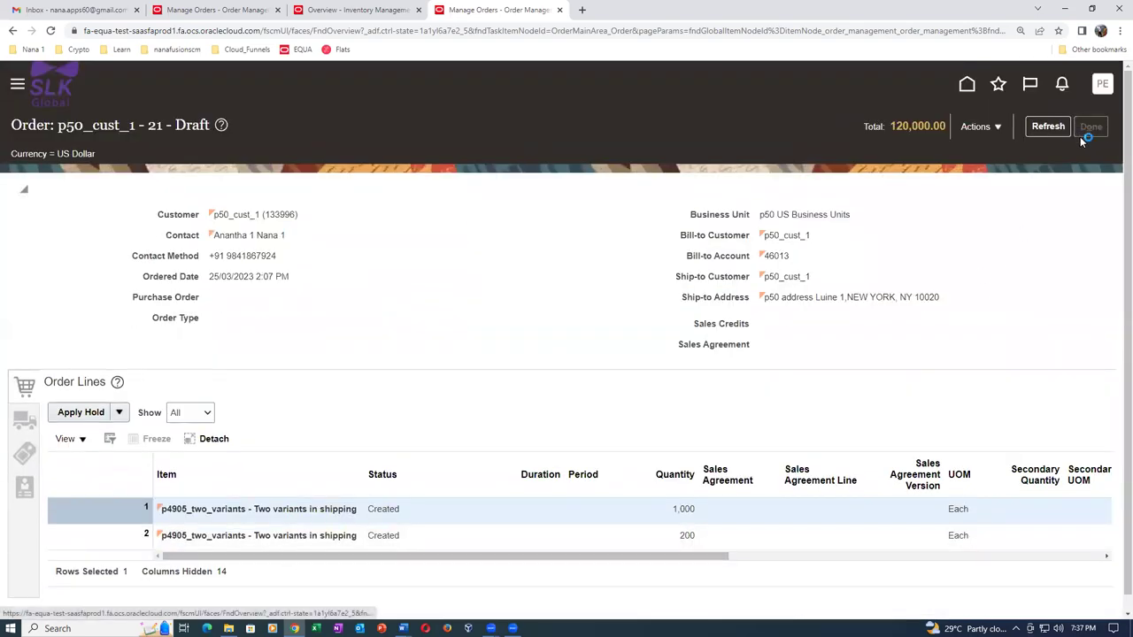
pyautogui.click(1096, 129)
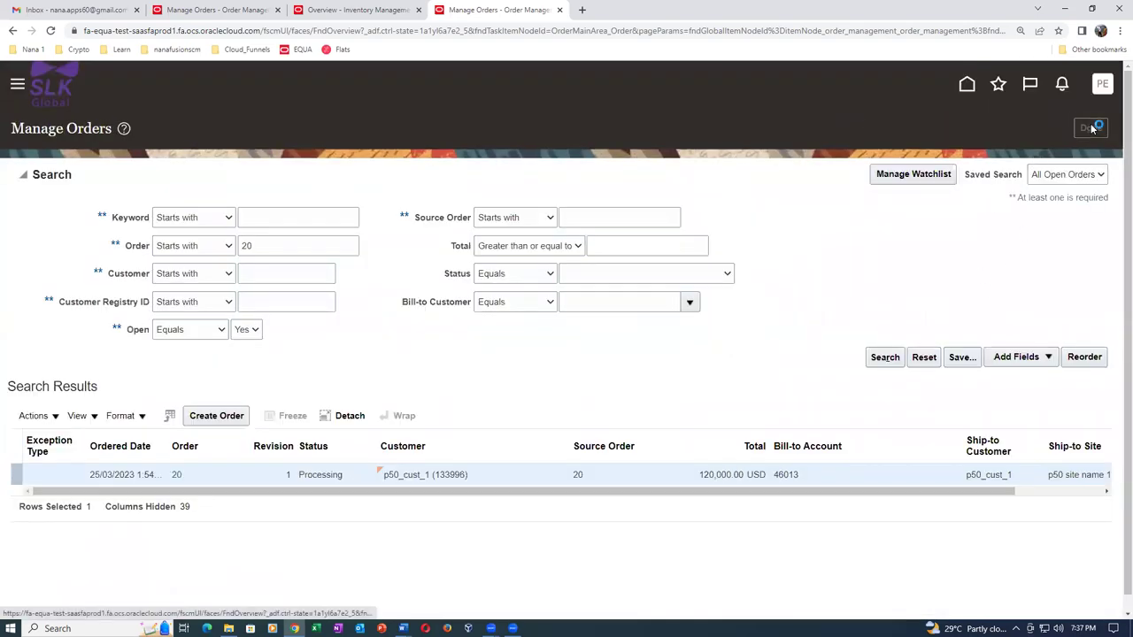
# Start a new order for customer p50_cust_1 with a line of 1,200 p4905_two_variants.
pyautogui.click(1085, 131)
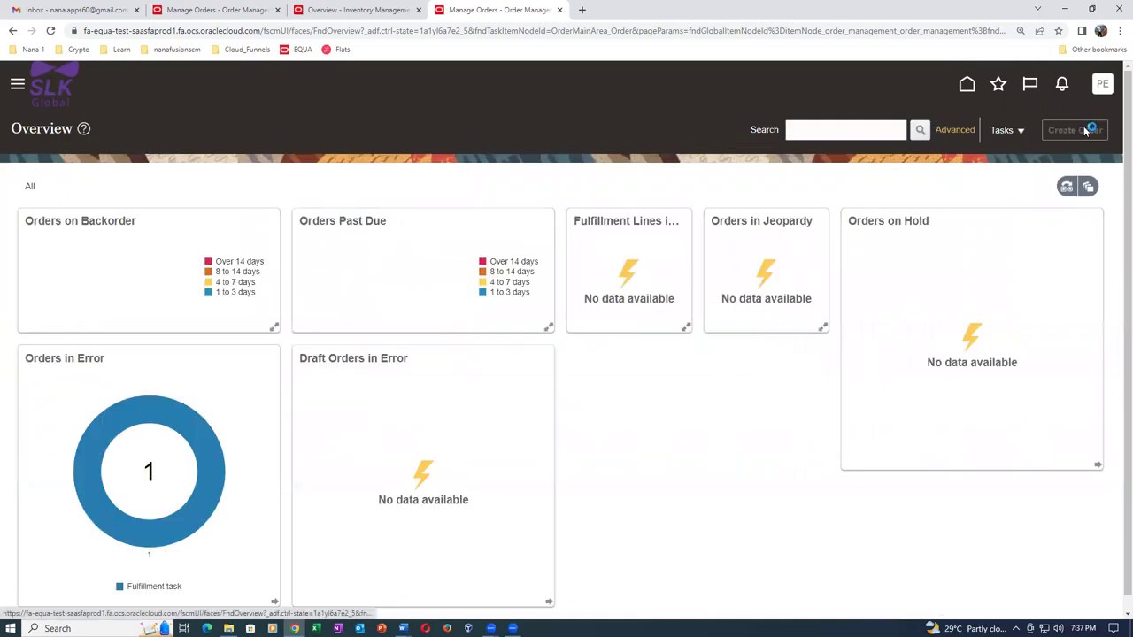
pyautogui.click(290, 224)
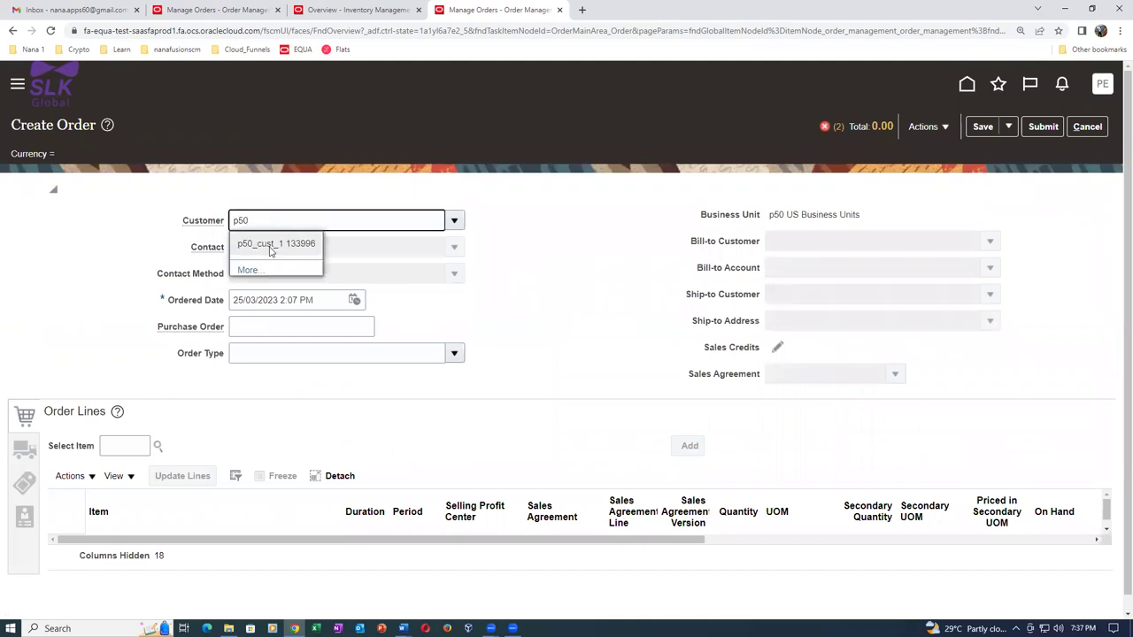
pyautogui.click(271, 245)
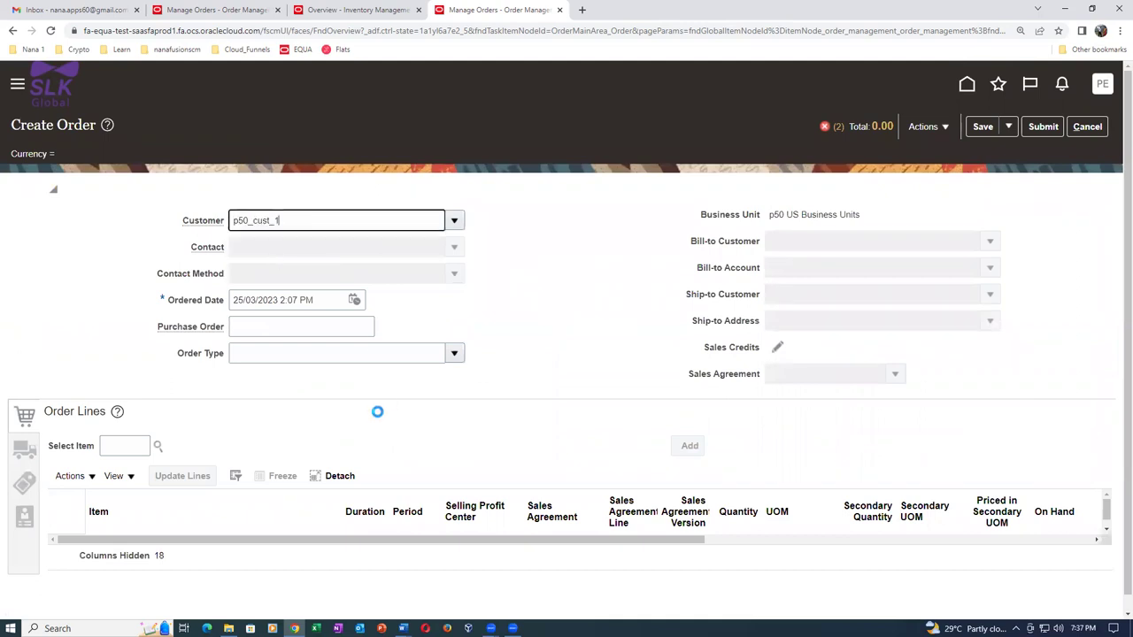
pyautogui.click(120, 452)
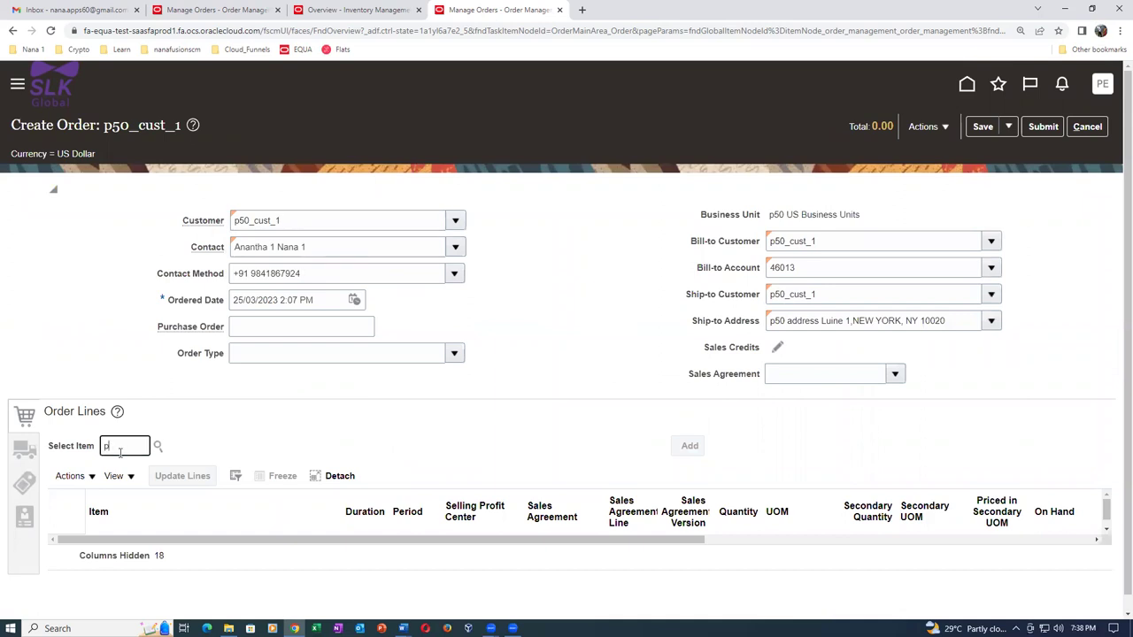
pyautogui.press('Tab')
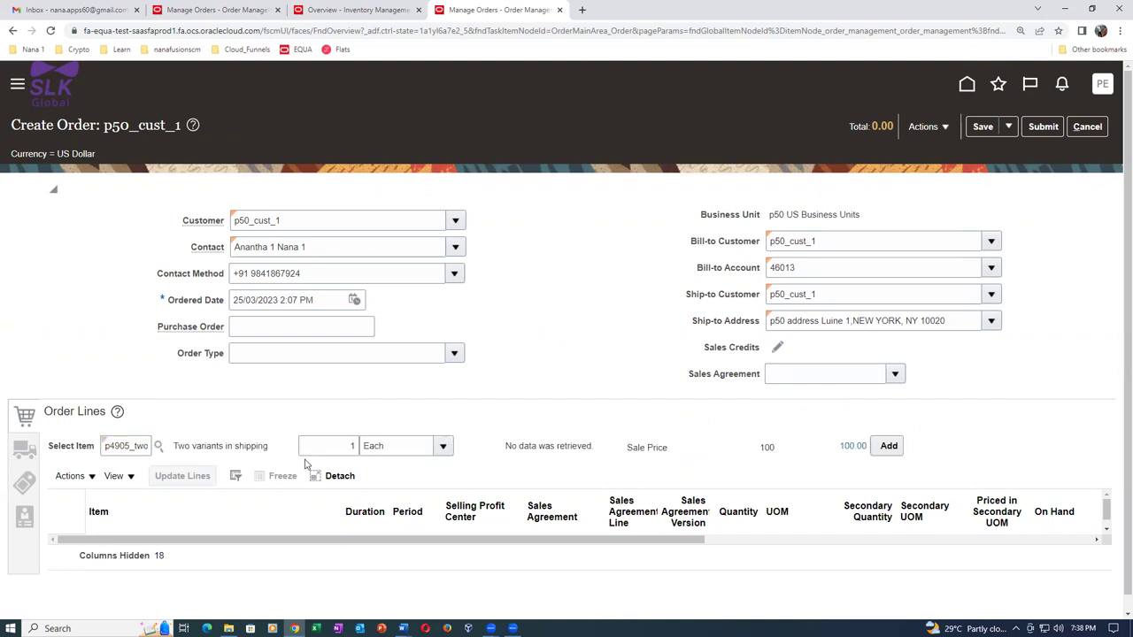
pyautogui.click(339, 444)
pyautogui.write('1200')
pyautogui.press('Tab')
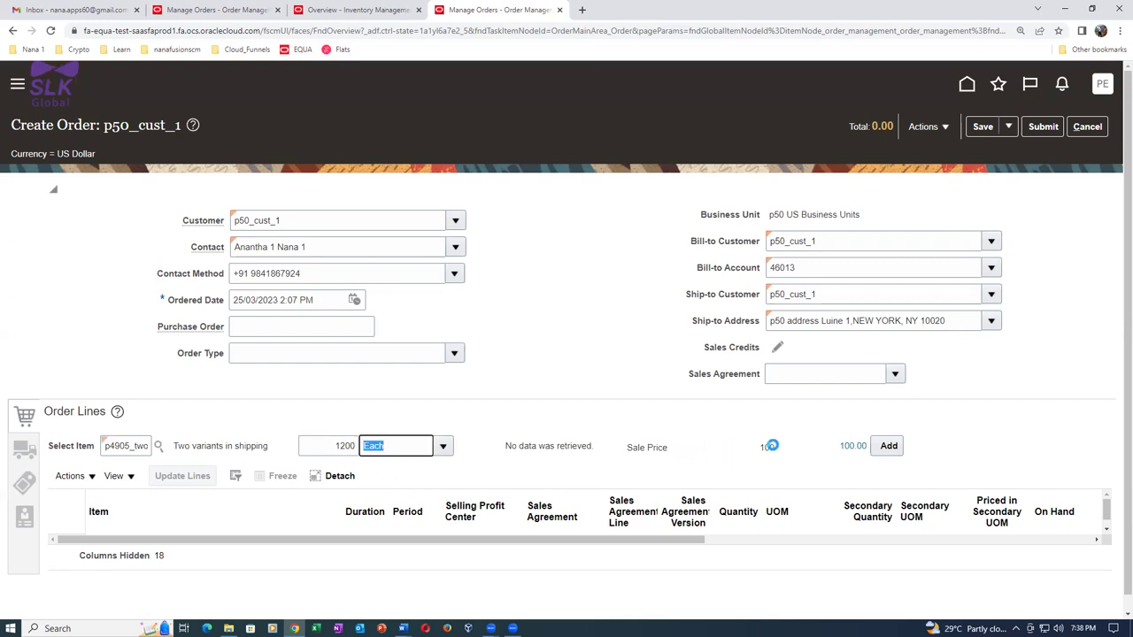
pyautogui.click(884, 448)
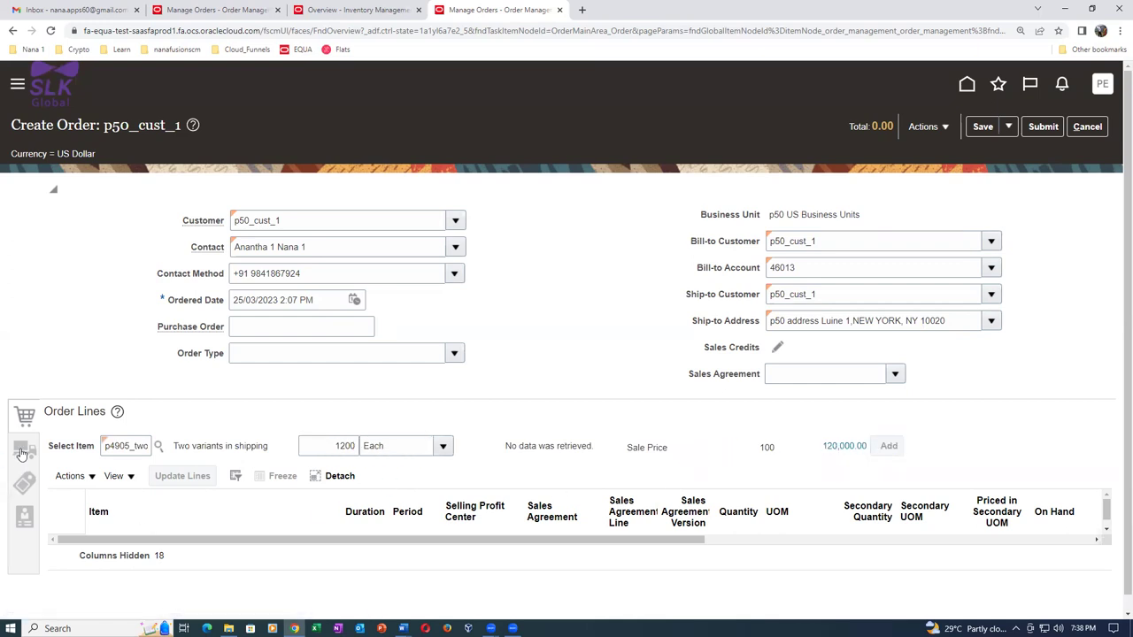
# Set the shipping warehouse to P501 - p50_child_1 in the supply details.
pyautogui.click(24, 451)
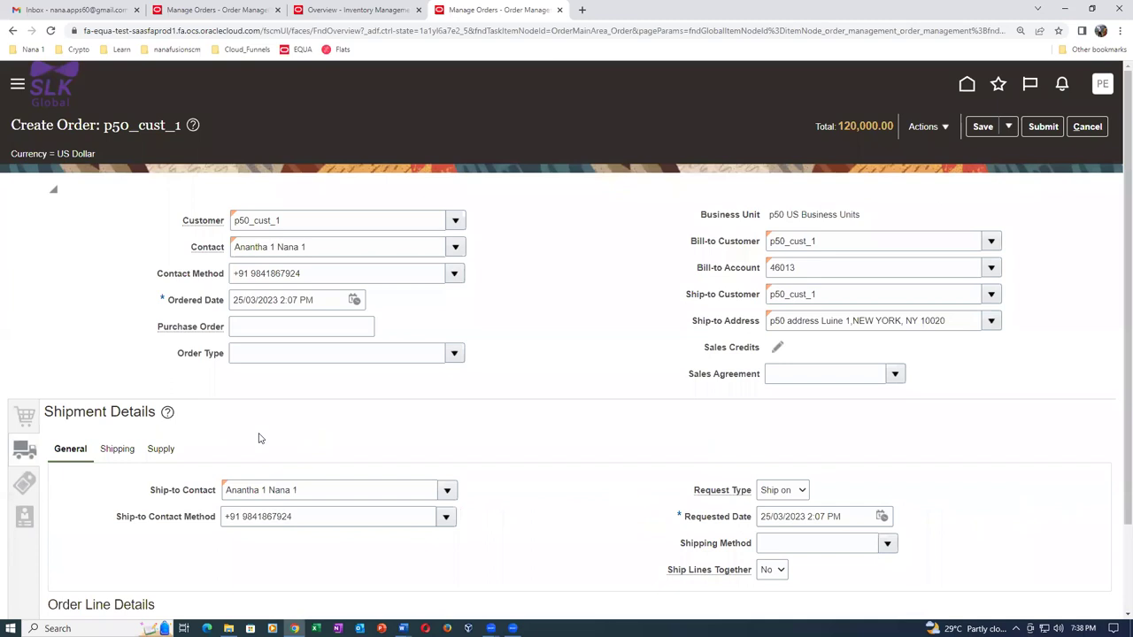
pyautogui.click(169, 451)
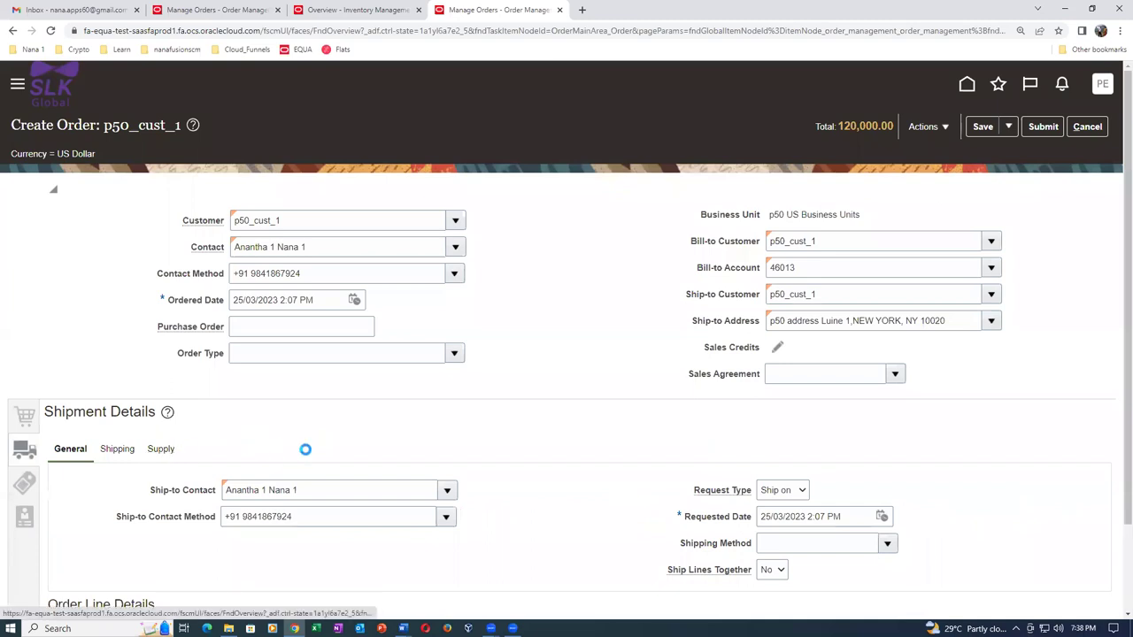
pyautogui.click(279, 496)
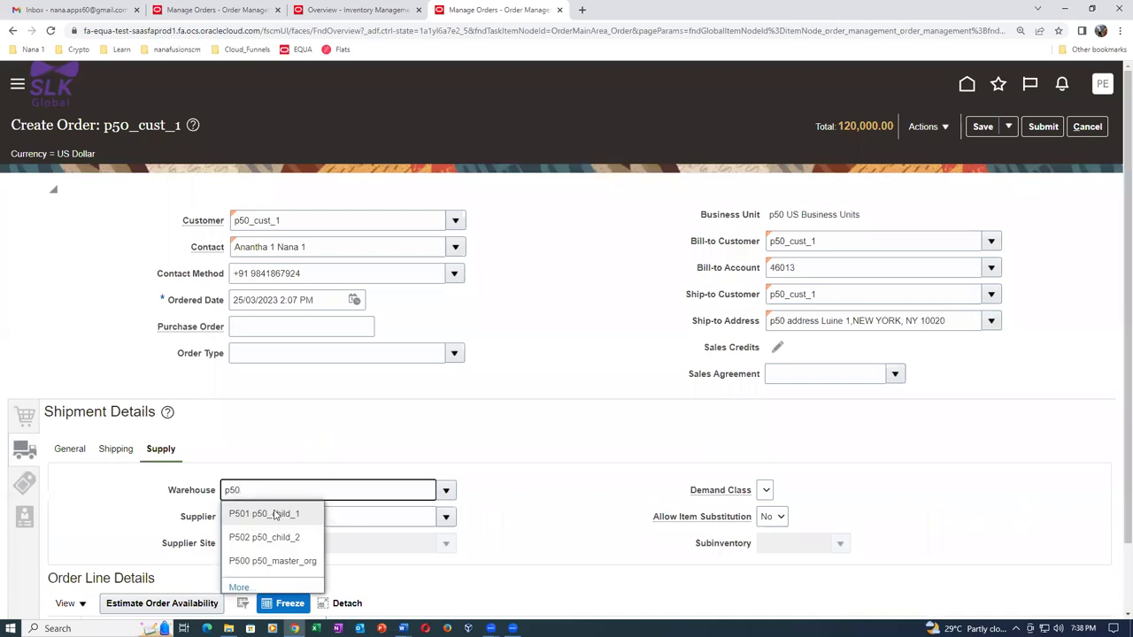
pyautogui.click(278, 516)
pyautogui.scroll(-1, 270, 421)
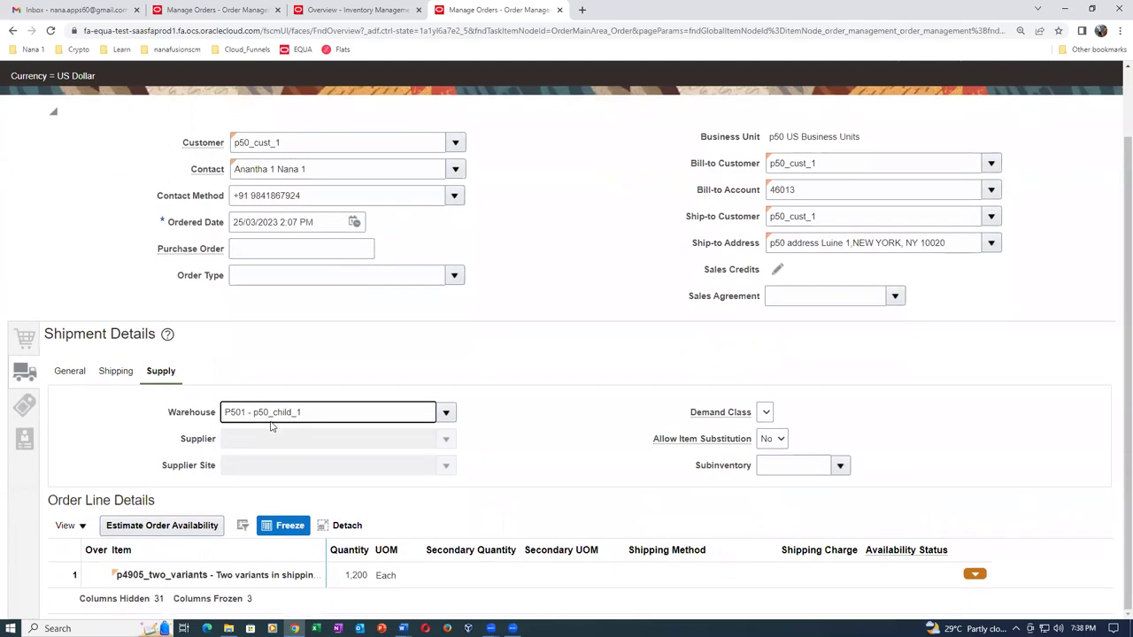
# Set the payment terms to 30 NET and return to the order lines.
pyautogui.click(31, 412)
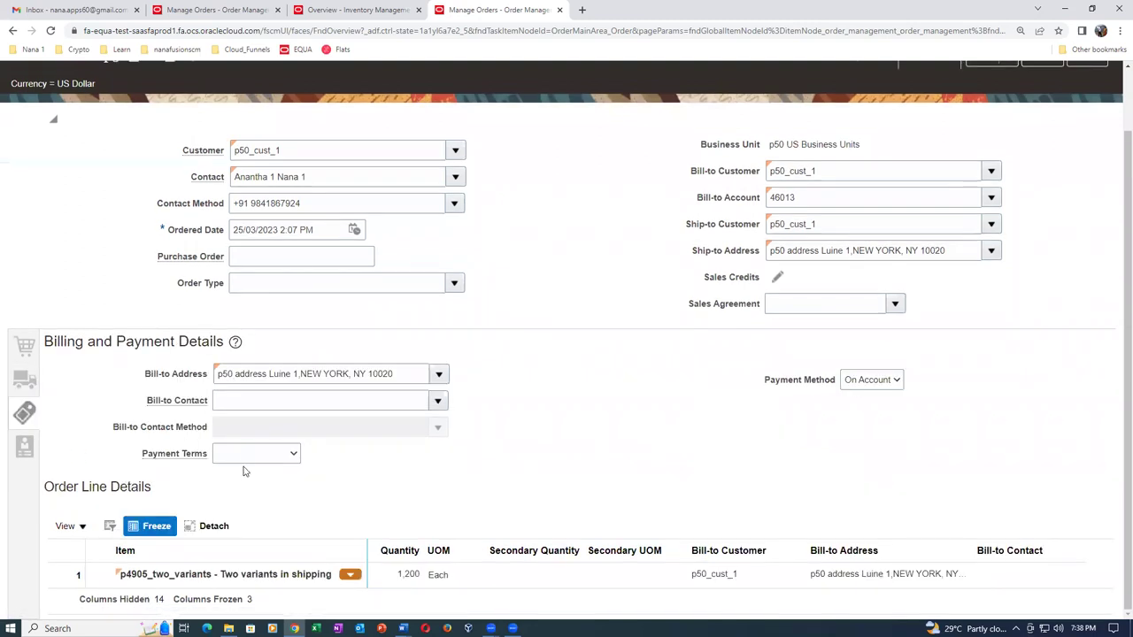
pyautogui.click(245, 458)
pyautogui.click(274, 246)
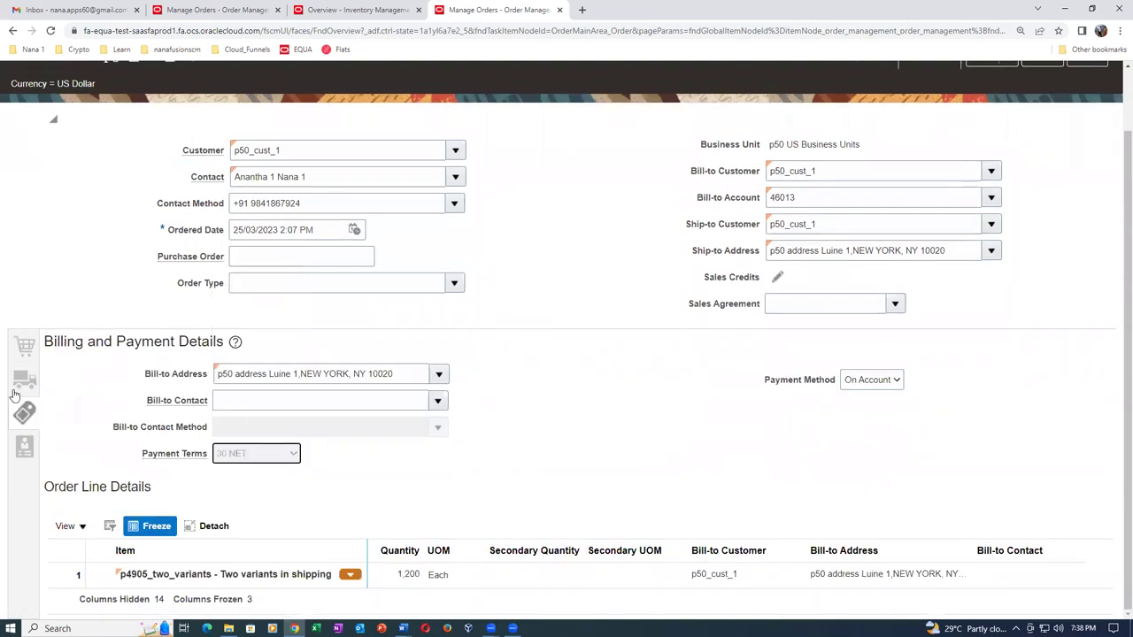
pyautogui.click(27, 351)
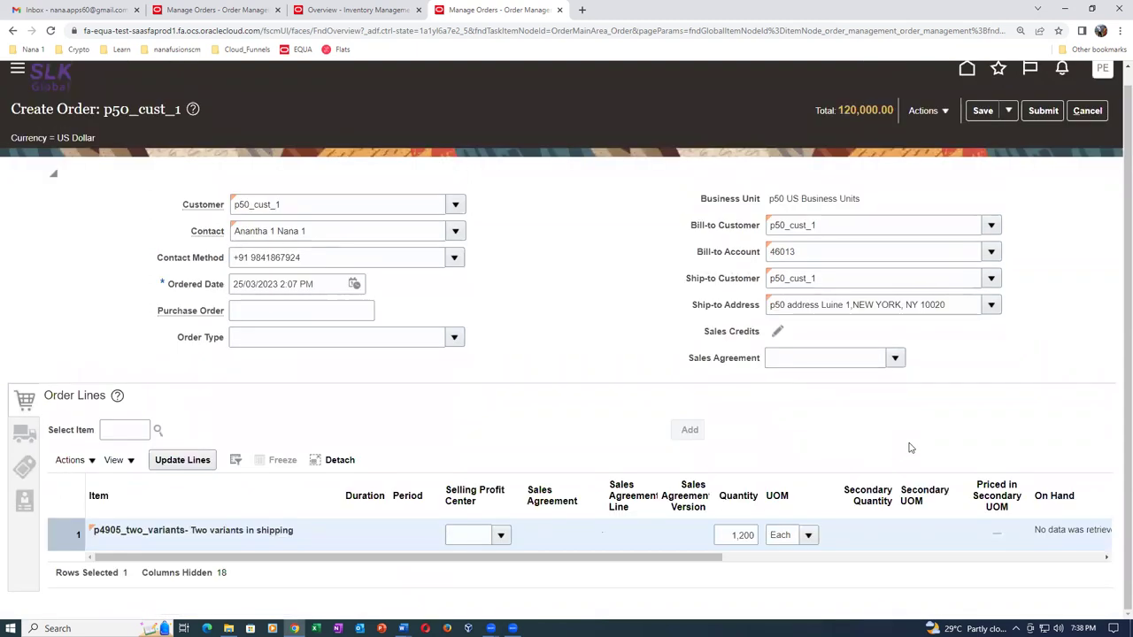
# Set line 1's type to p50_no_res and submit it as sales order 22.
pyautogui.moveTo(641, 557); pyautogui.dragTo(915, 567)
pyautogui.click(972, 535)
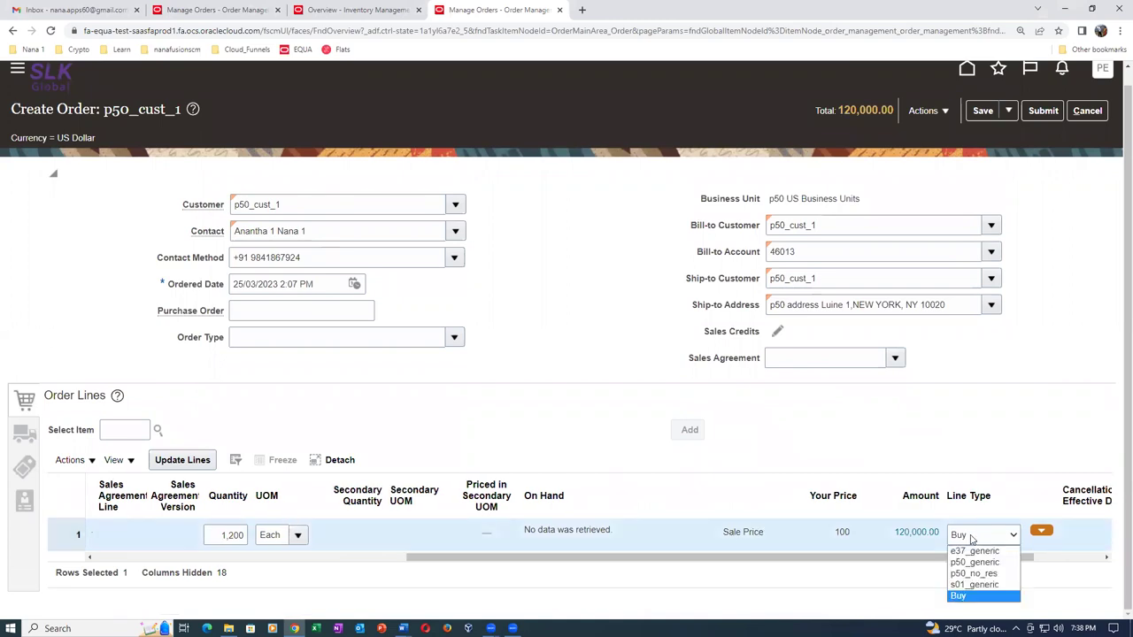
pyautogui.click(973, 573)
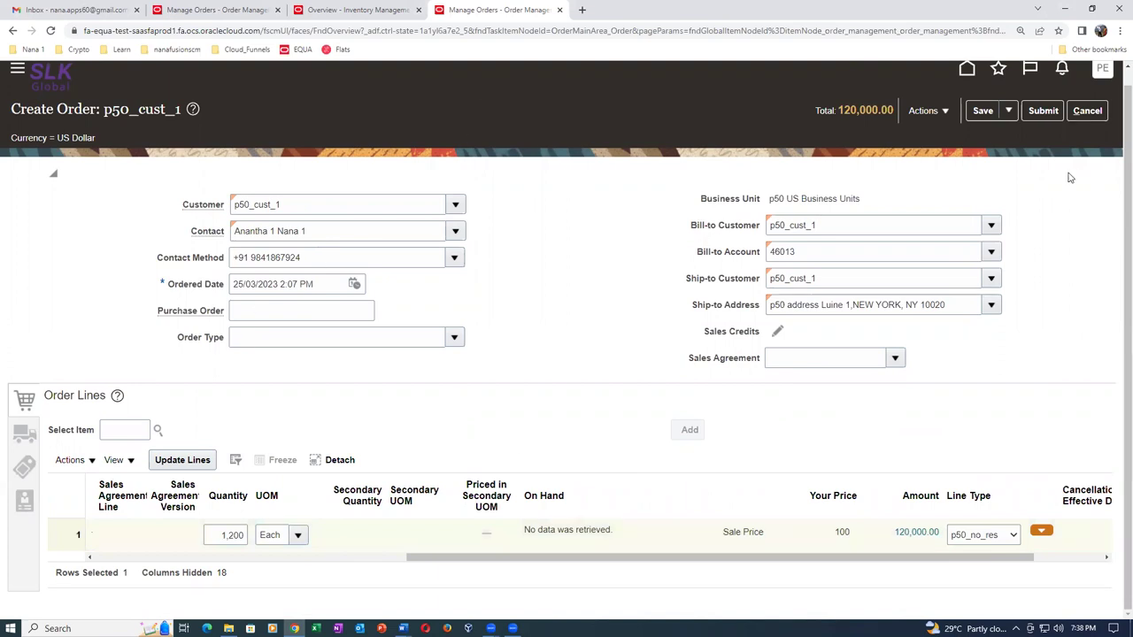
pyautogui.click(1050, 113)
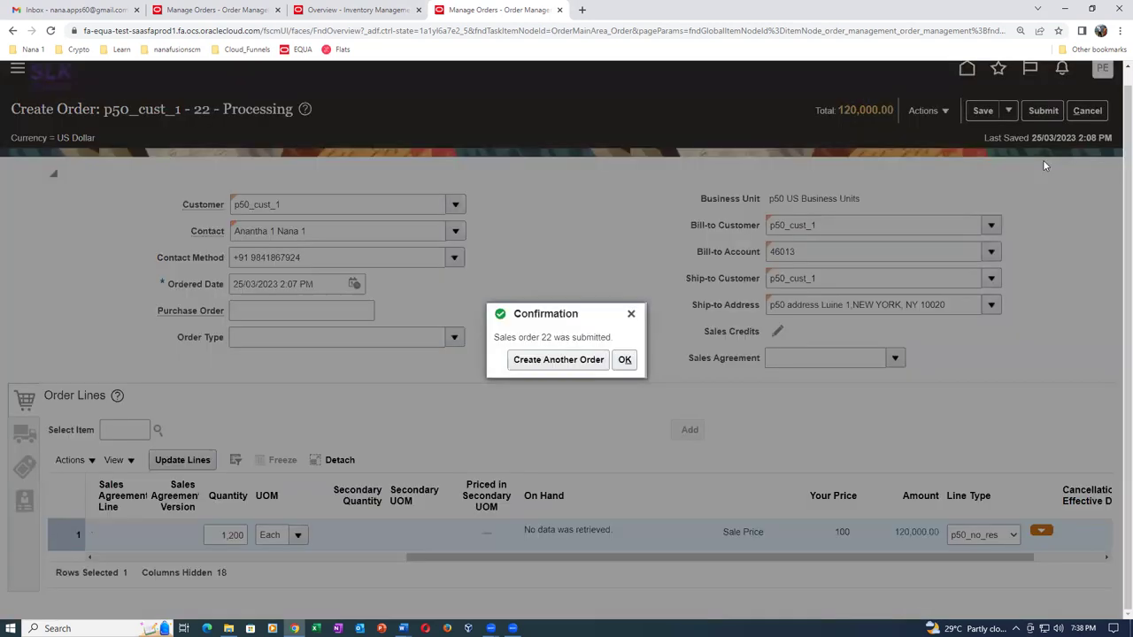
pyautogui.click(625, 359)
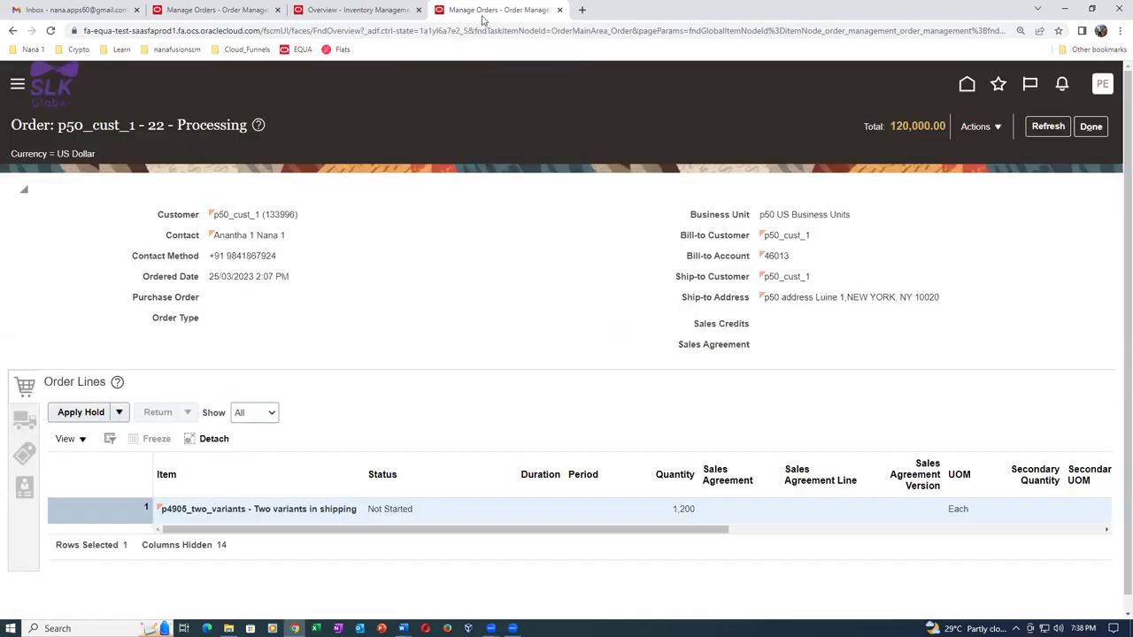
pyautogui.rightClick(485, 14)
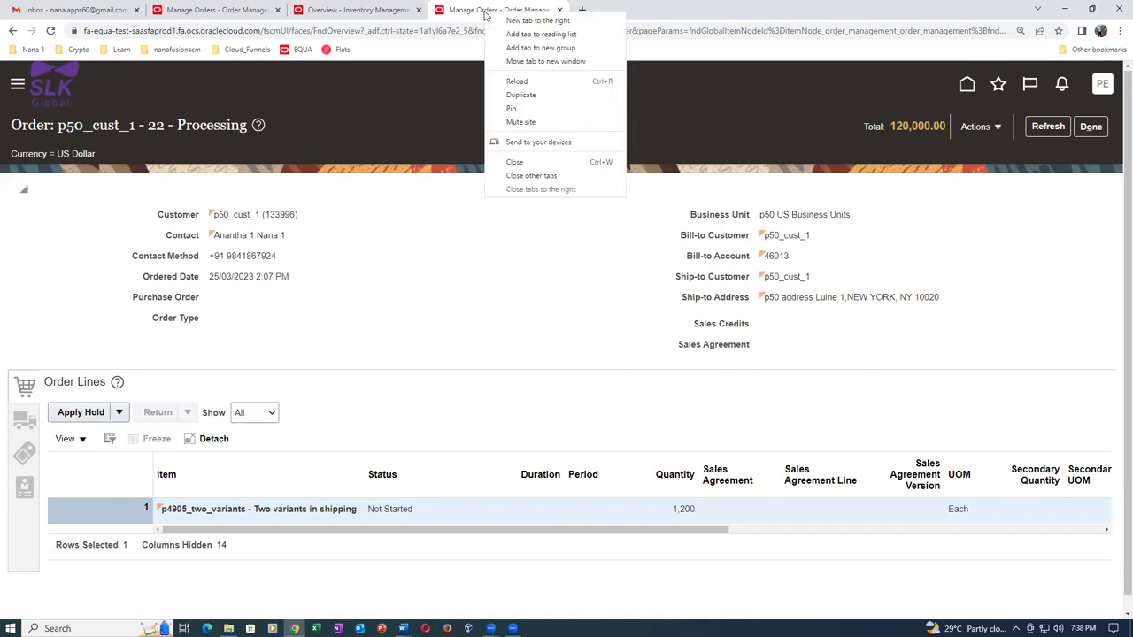
# In a duplicated tab, search Manage Item Quantities for item p4905, finding no results.
pyautogui.click(502, 99)
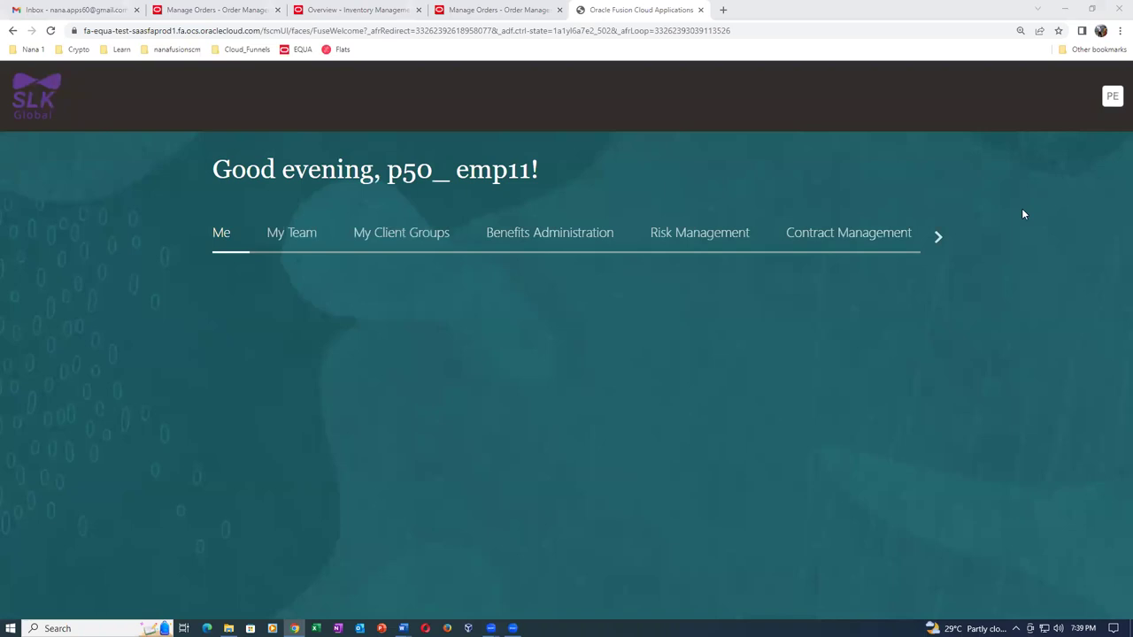
pyautogui.click(998, 97)
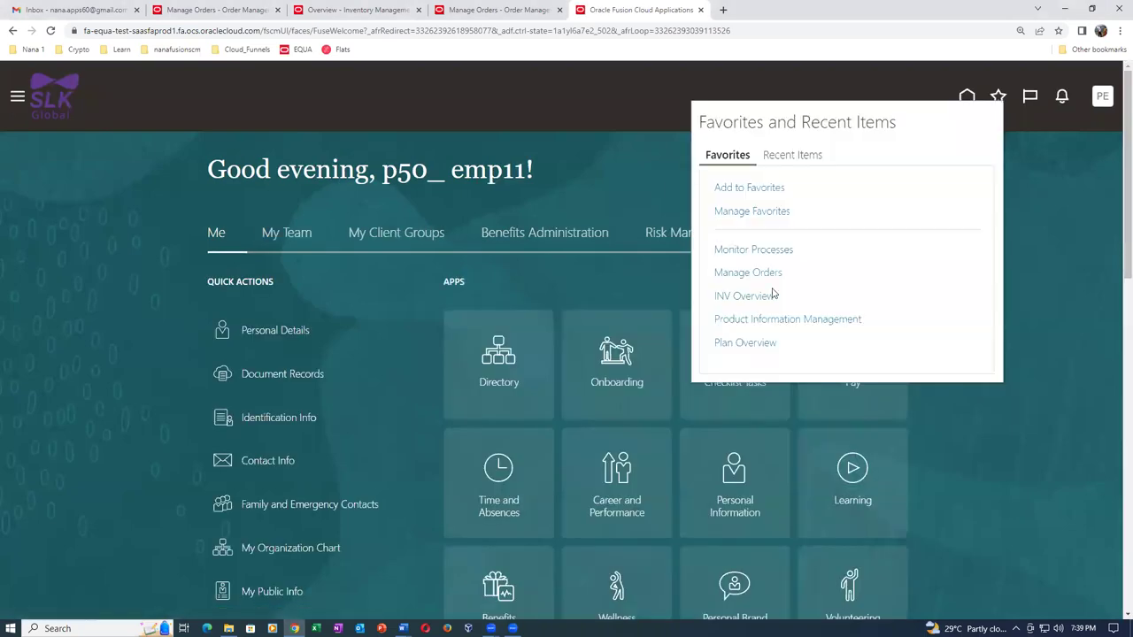
pyautogui.click(740, 297)
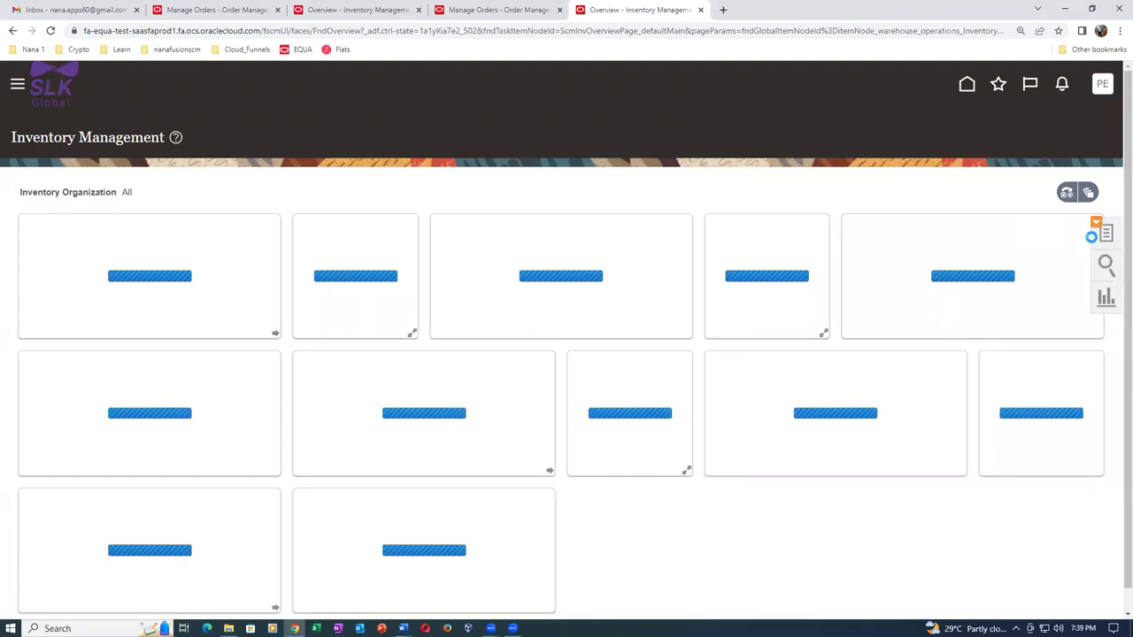
pyautogui.click(1105, 234)
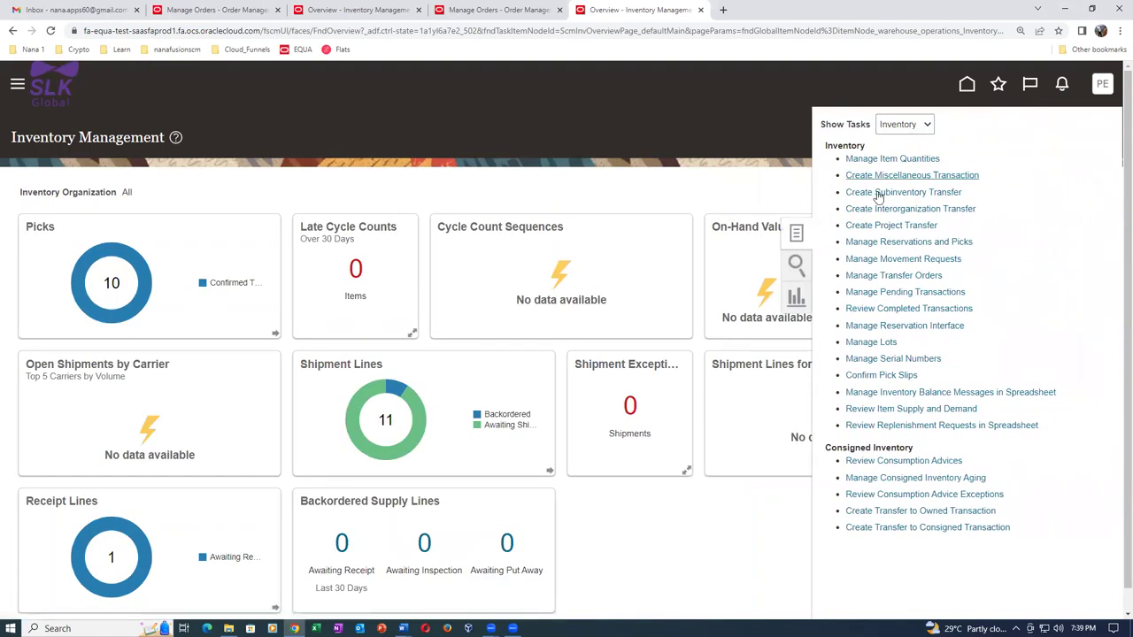
pyautogui.click(884, 158)
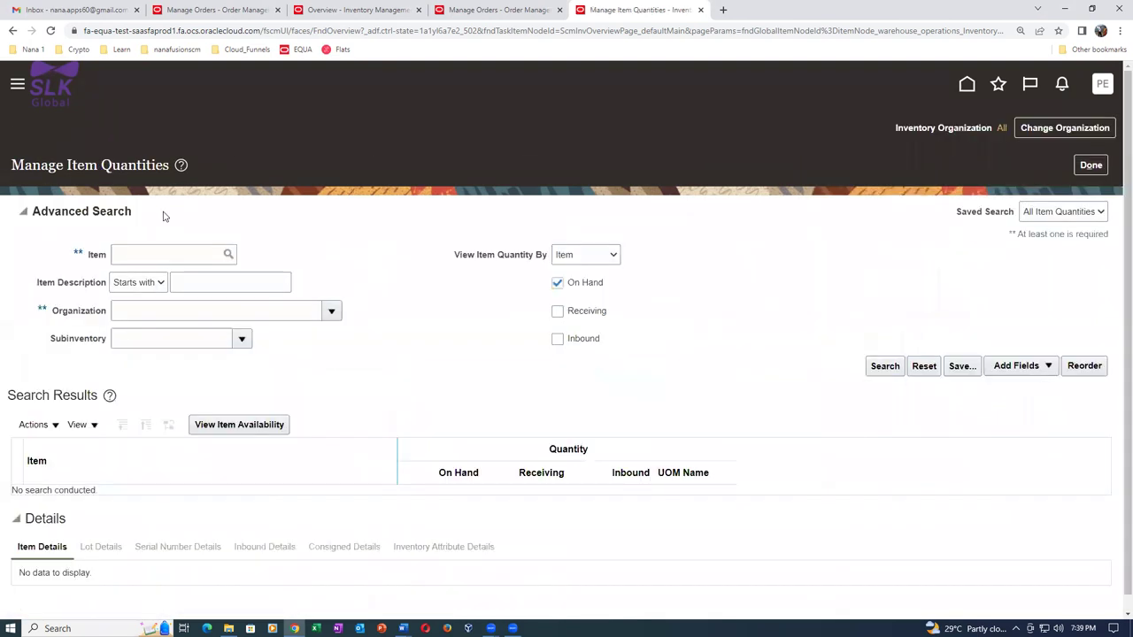
pyautogui.click(193, 256)
pyautogui.write('p4905')
pyautogui.press('Tab')
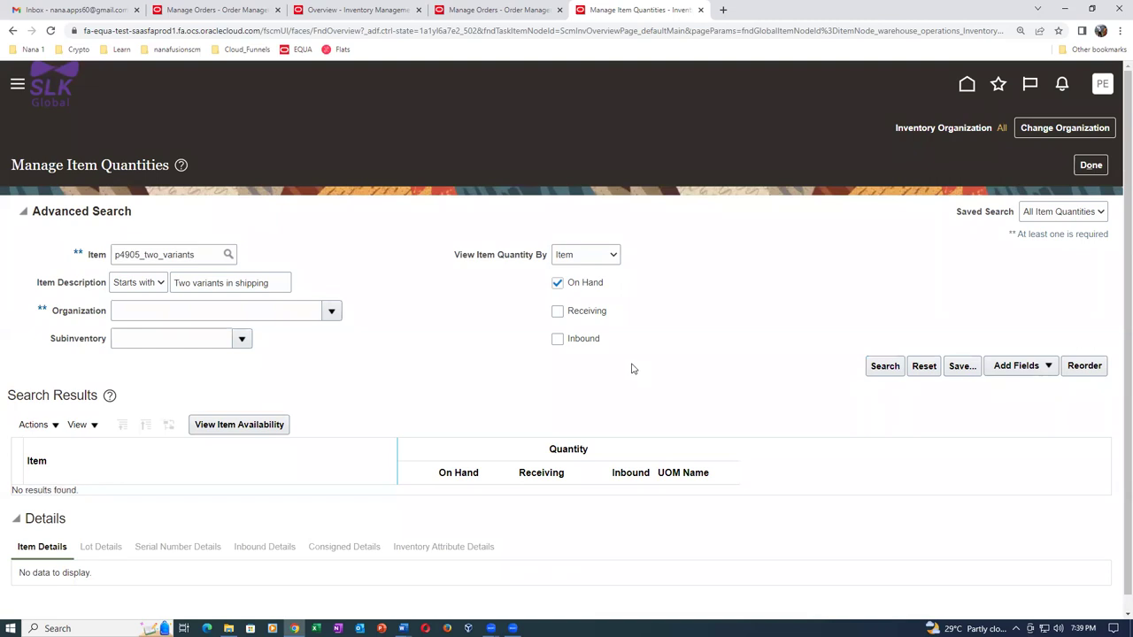
pyautogui.click(886, 368)
# Return to the Inventory overview and start a miscellaneous transaction for organization P501.
pyautogui.rightClick(619, 12)
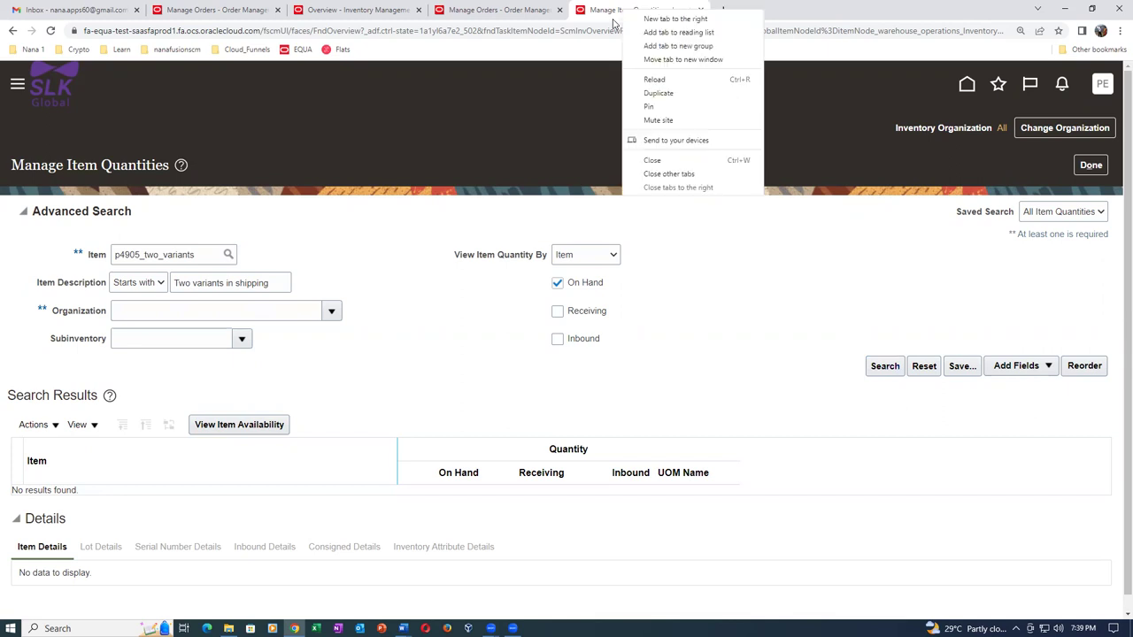
pyautogui.click(779, 152)
pyautogui.click(1096, 167)
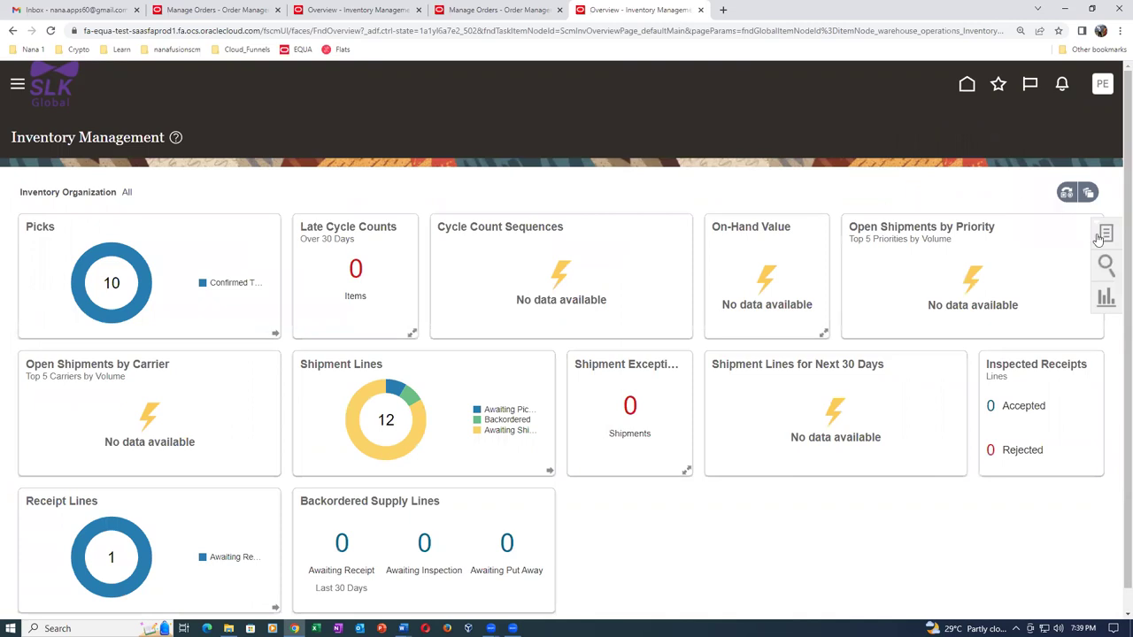
pyautogui.click(1106, 234)
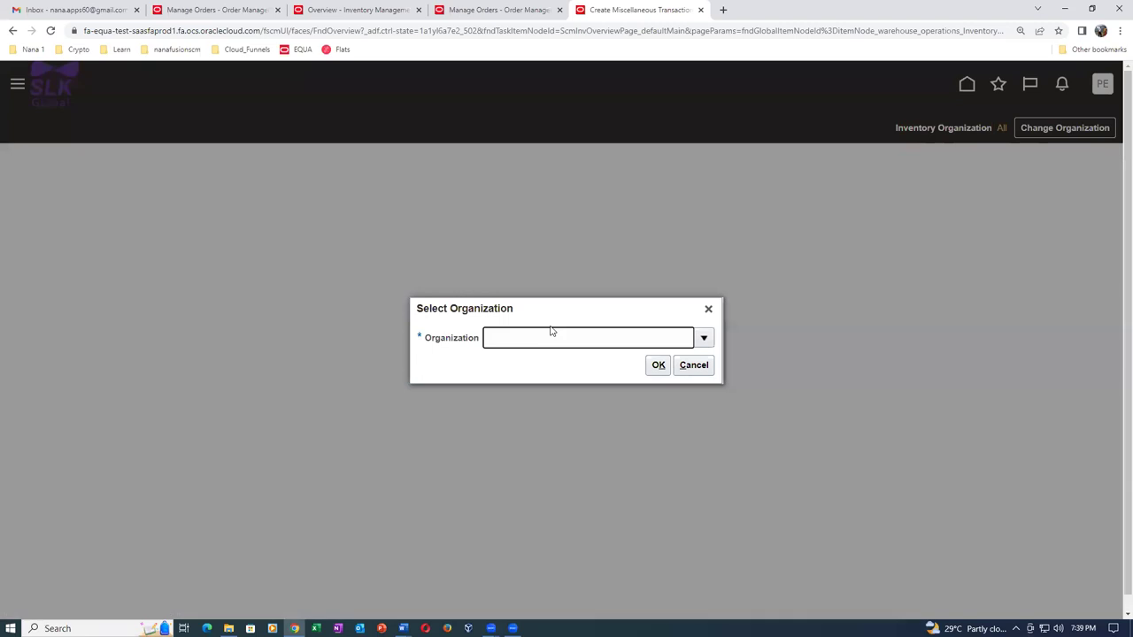
pyautogui.press('Tab')
pyautogui.click(657, 365)
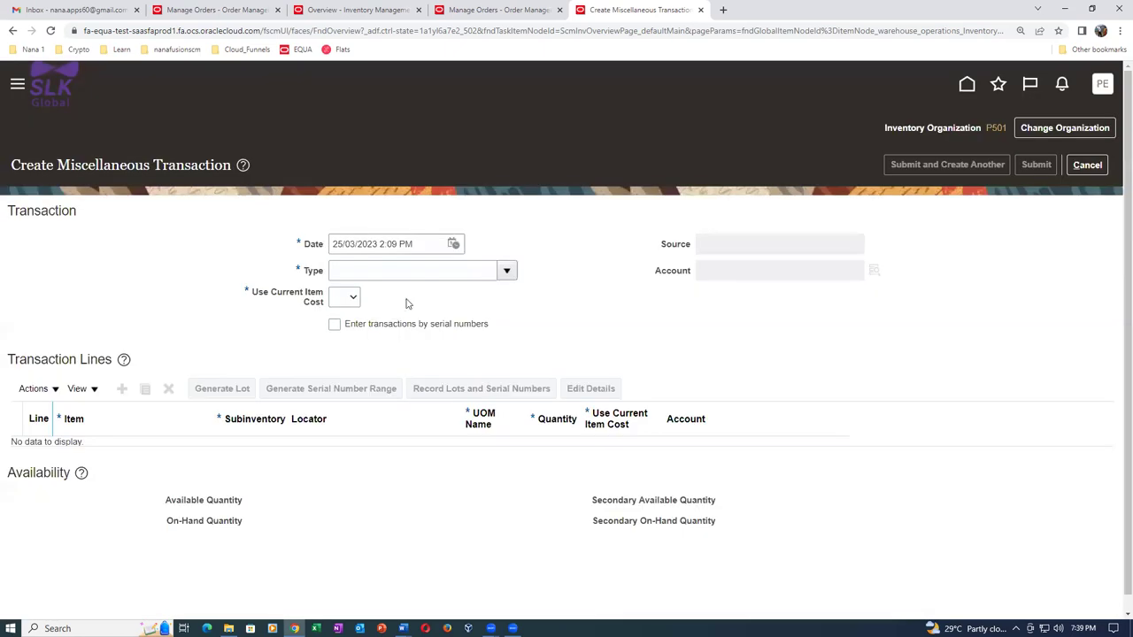
pyautogui.click(412, 270)
pyautogui.write('misc')
pyautogui.press('Tab')
pyautogui.click(507, 404)
pyautogui.click(655, 456)
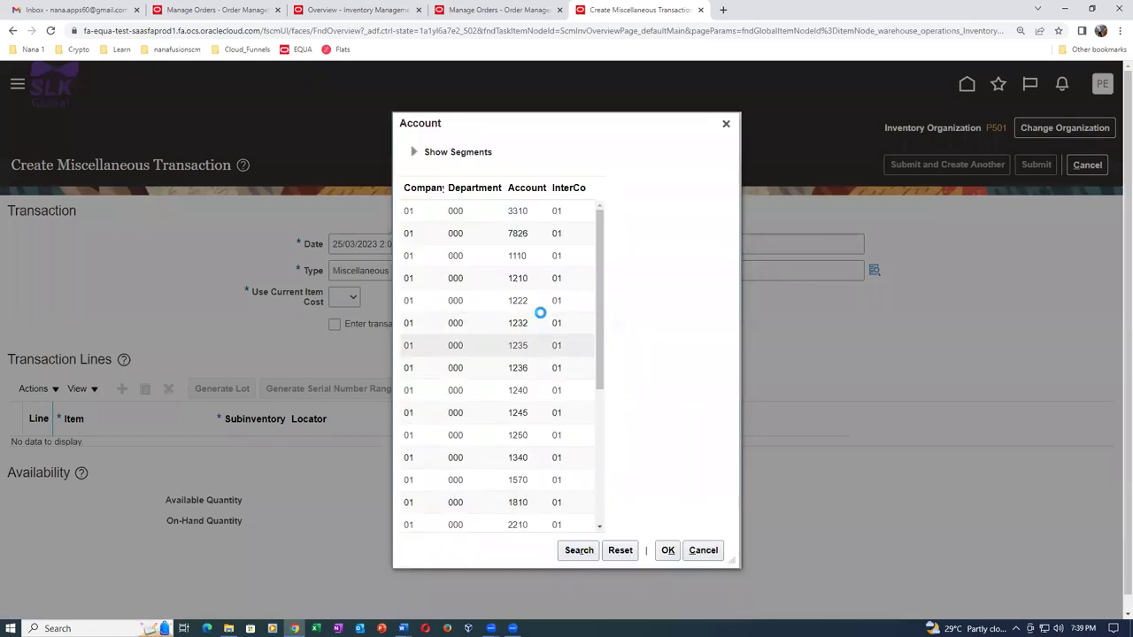
pyautogui.click(566, 256)
pyautogui.click(667, 549)
pyautogui.click(345, 298)
pyautogui.click(340, 337)
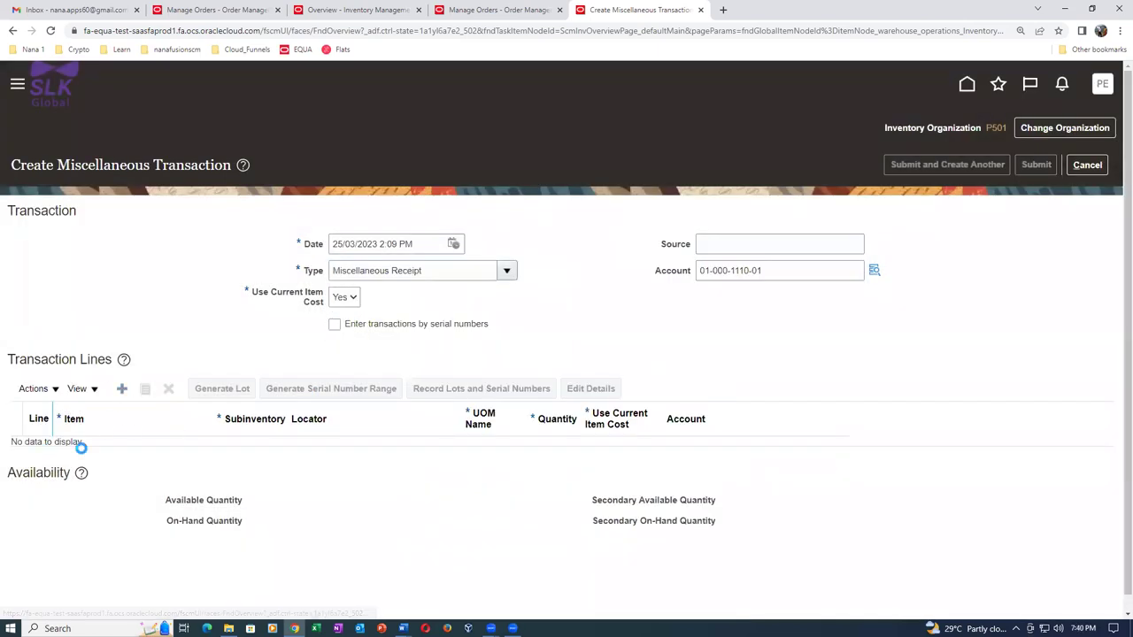
# Add a line receiving 1,000 p4905_two_variants into FGS_1 and submit the transaction.
pyautogui.click(99, 451)
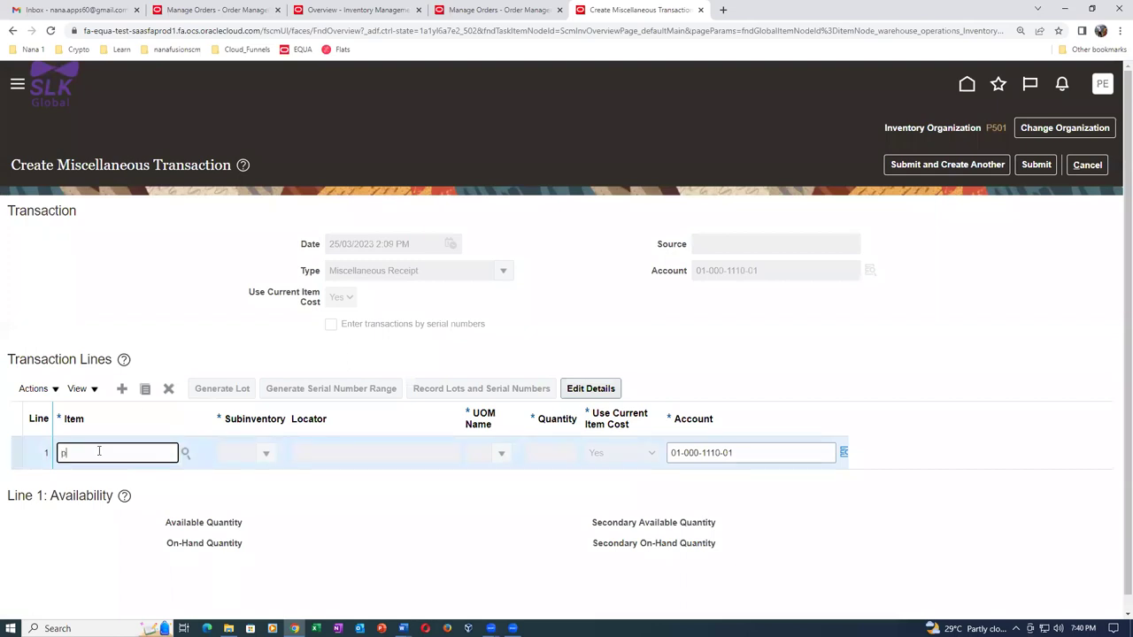
pyautogui.write('p4905')
pyautogui.press('Tab')
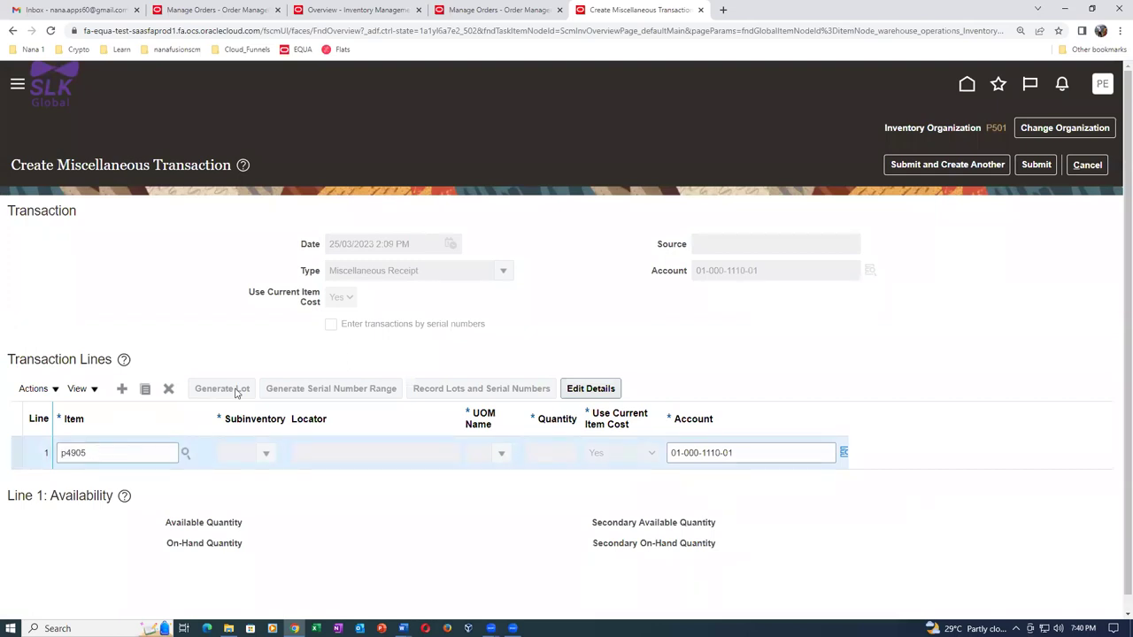
pyautogui.click(266, 454)
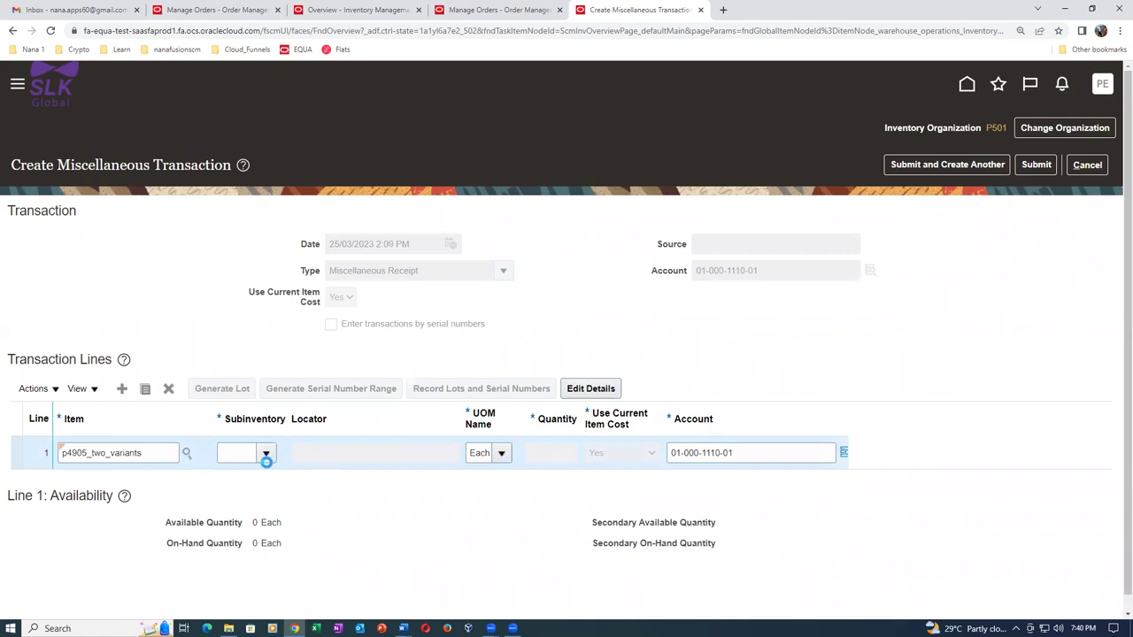
pyautogui.click(257, 501)
pyautogui.click(539, 452)
pyautogui.write('1,000')
pyautogui.press('Tab')
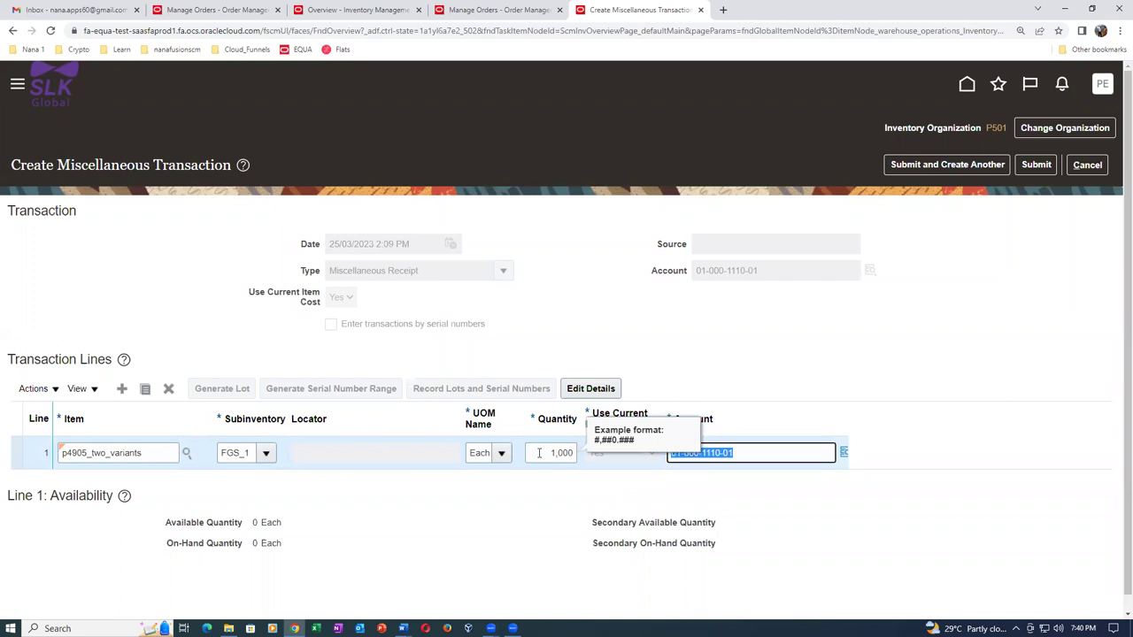
pyautogui.click(1036, 164)
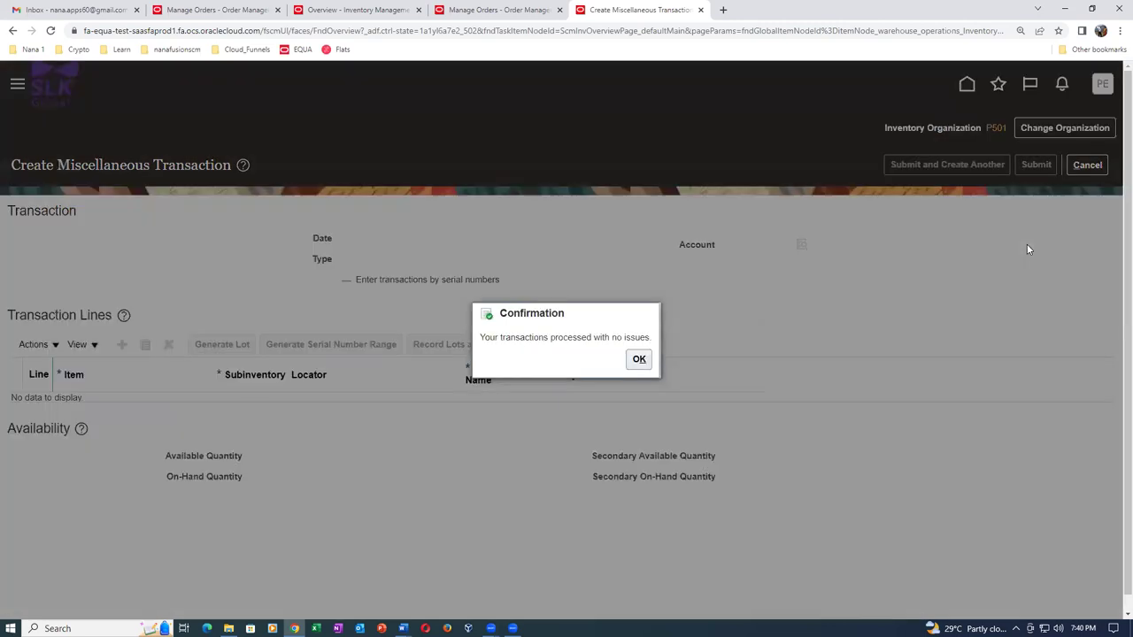
pyautogui.click(638, 362)
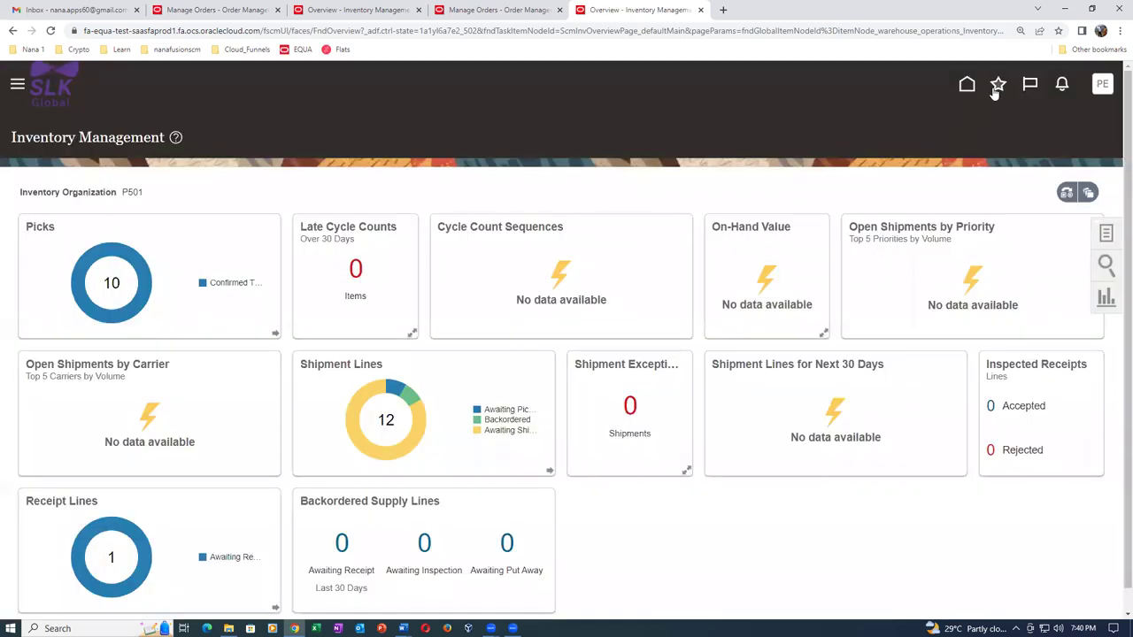
# From Monitor Processes, submit the Start Real-Time Supply Update job found via %real%time%.
pyautogui.click(997, 84)
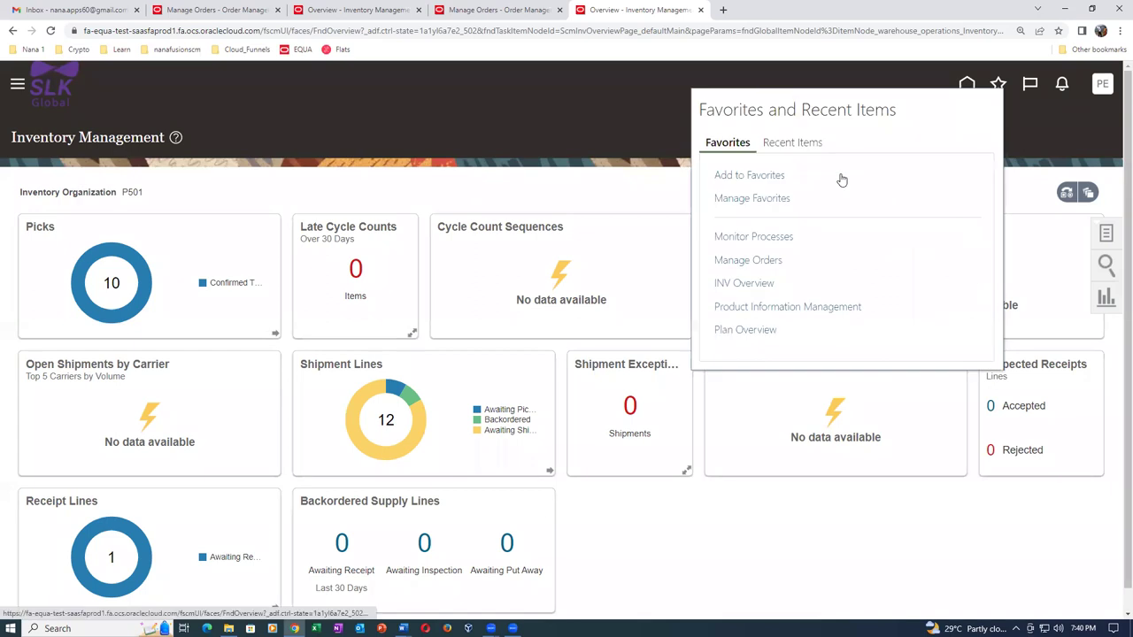
pyautogui.click(753, 236)
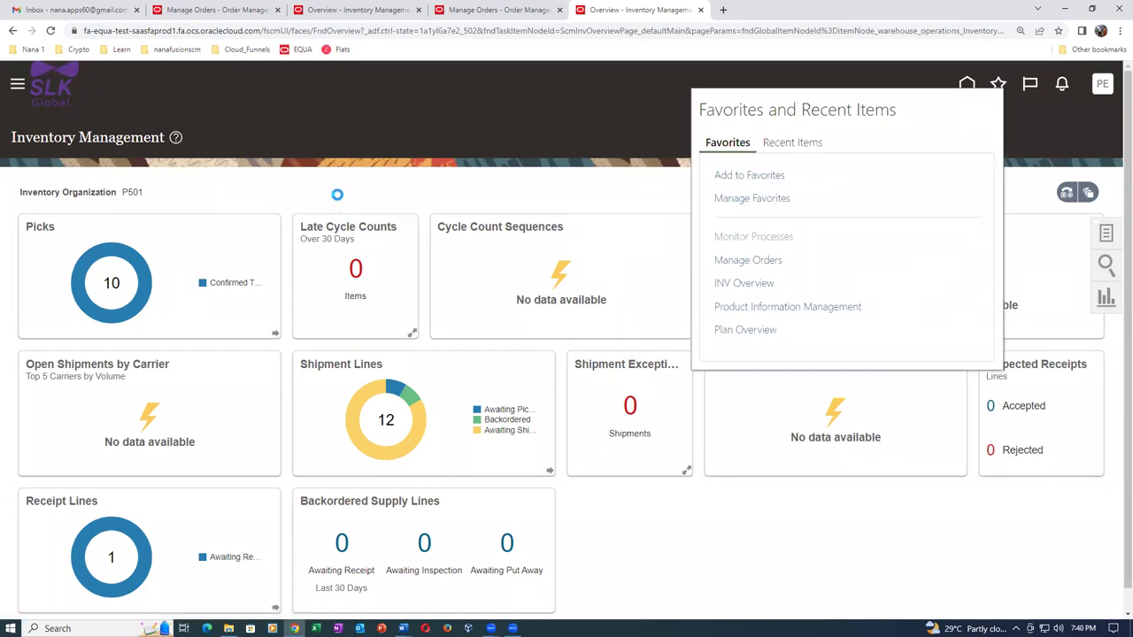
pyautogui.click(187, 271)
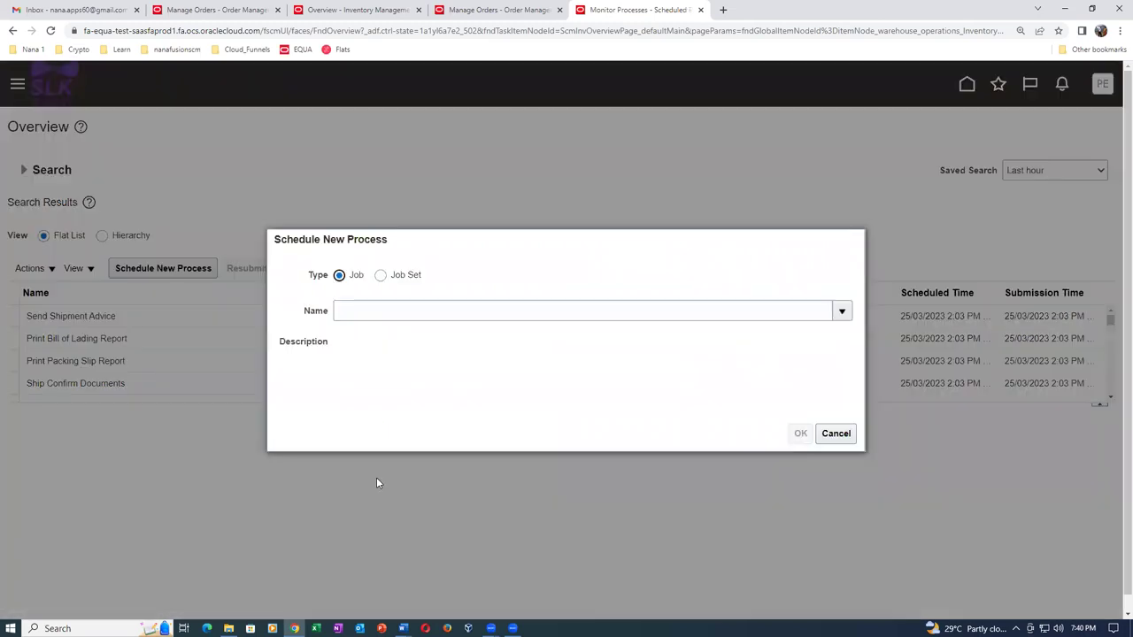
pyautogui.click(396, 312)
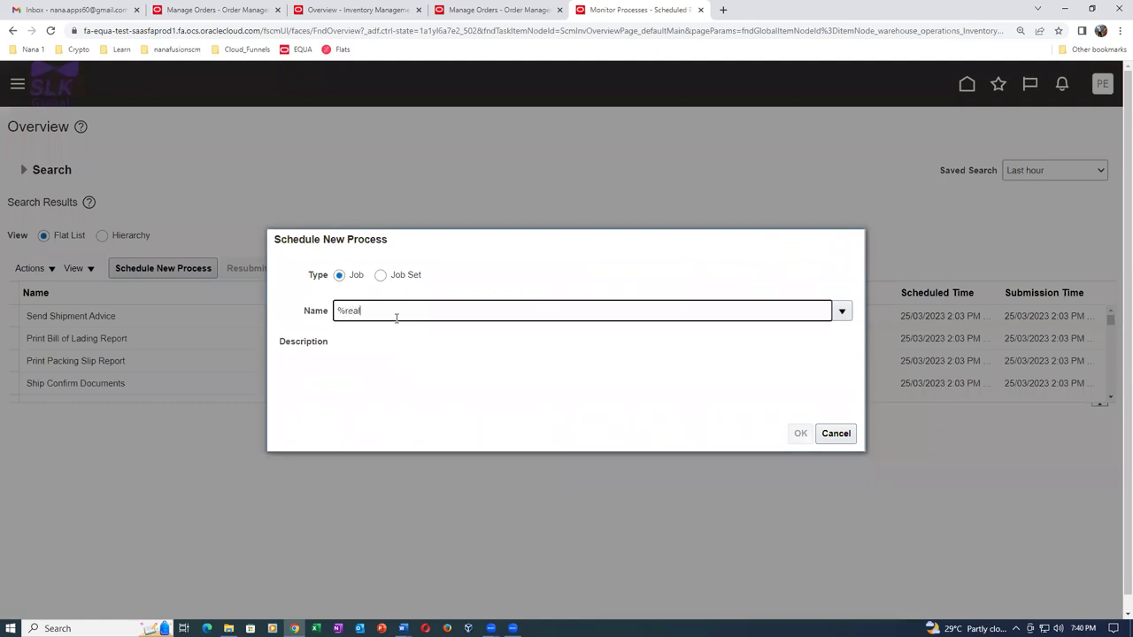
pyautogui.write('%real%time%')
pyautogui.press('Tab')
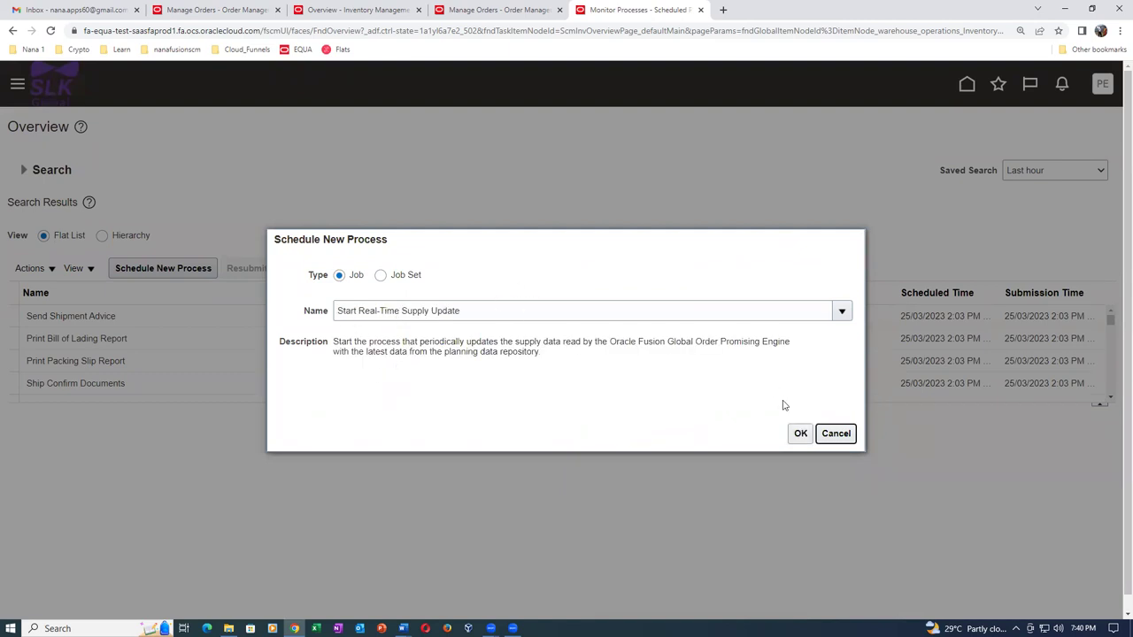
pyautogui.click(800, 434)
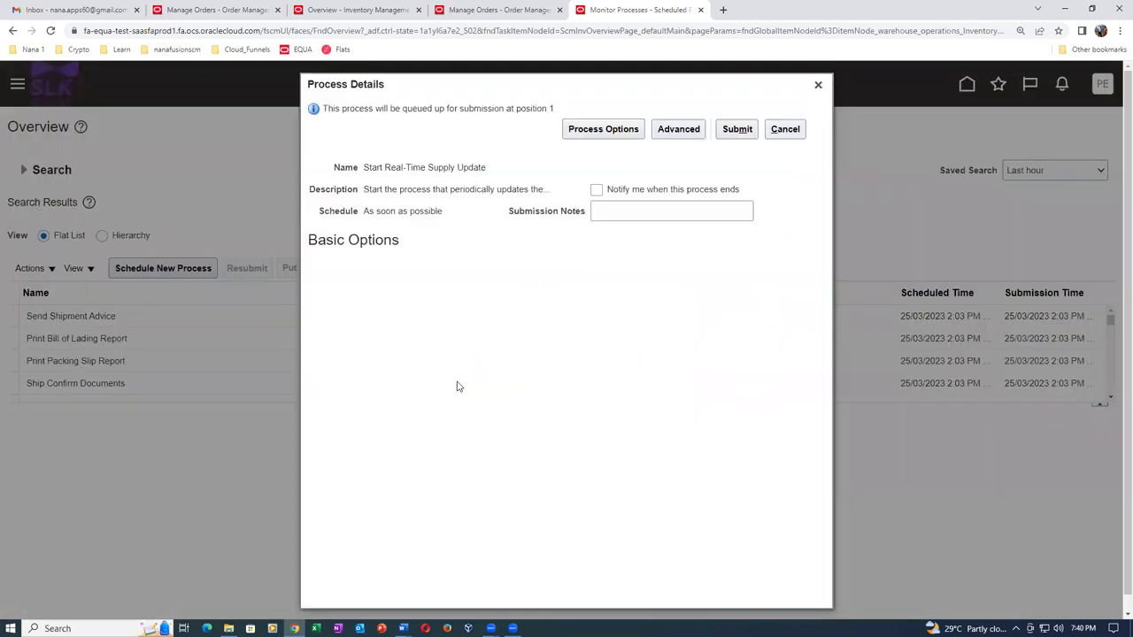
pyautogui.click(737, 131)
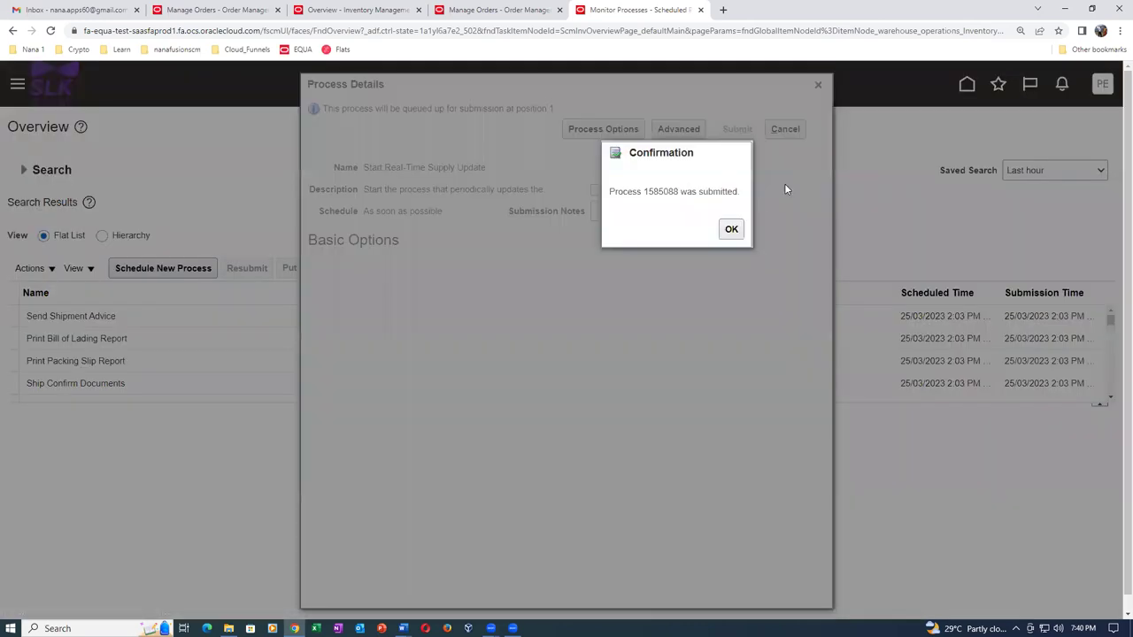
# Refresh the process list and view the new run's details, which show Error.
pyautogui.press('Return')
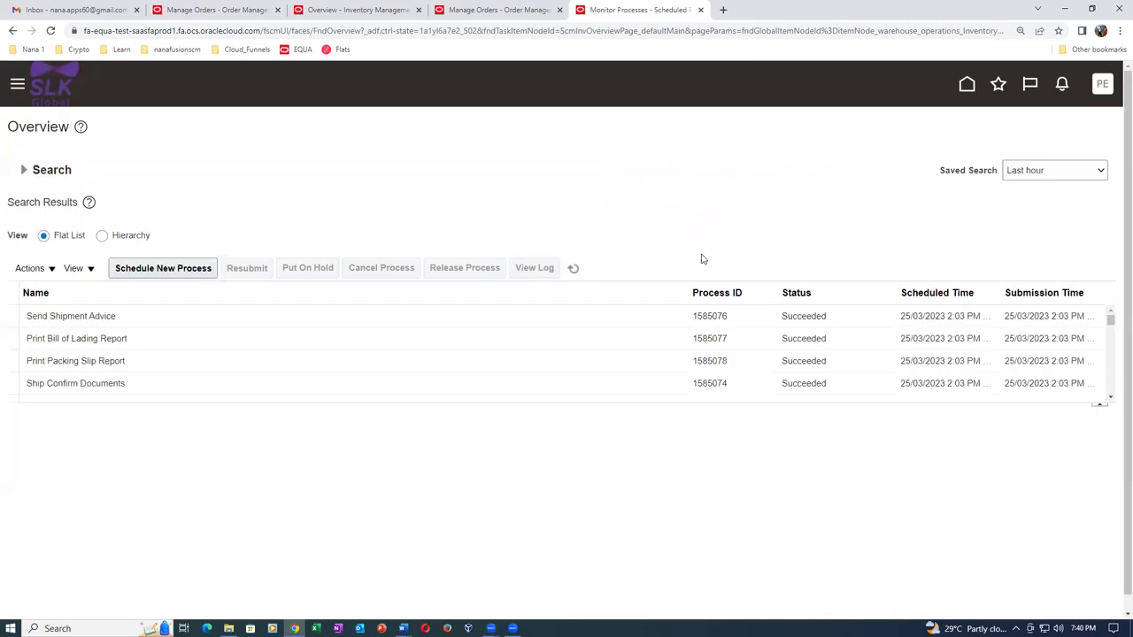
pyautogui.click(572, 270)
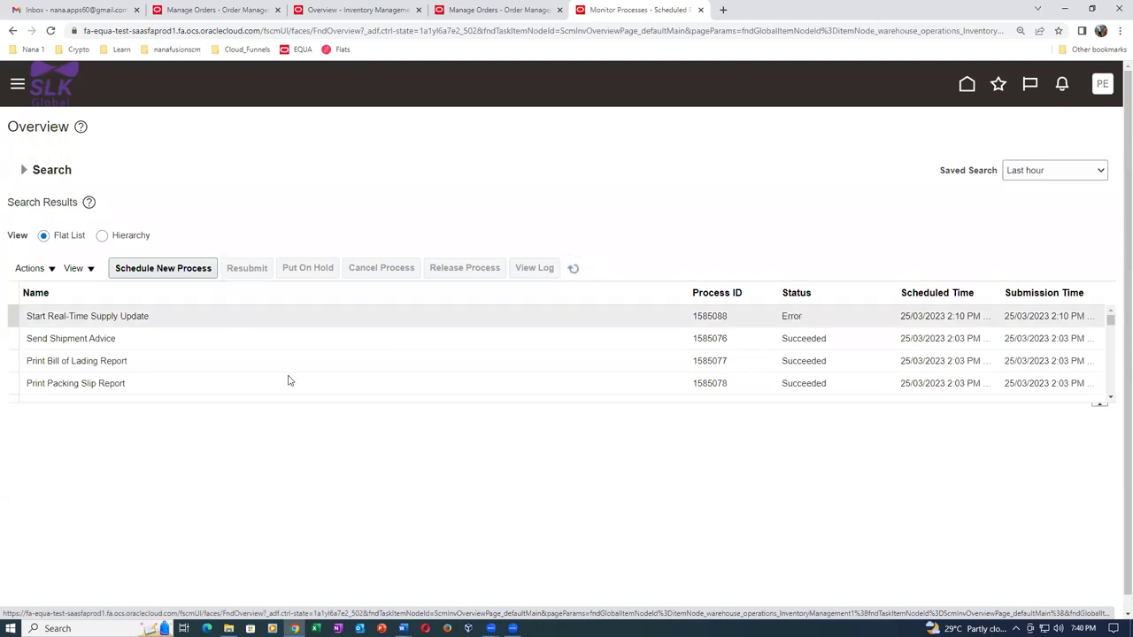
pyautogui.click(292, 315)
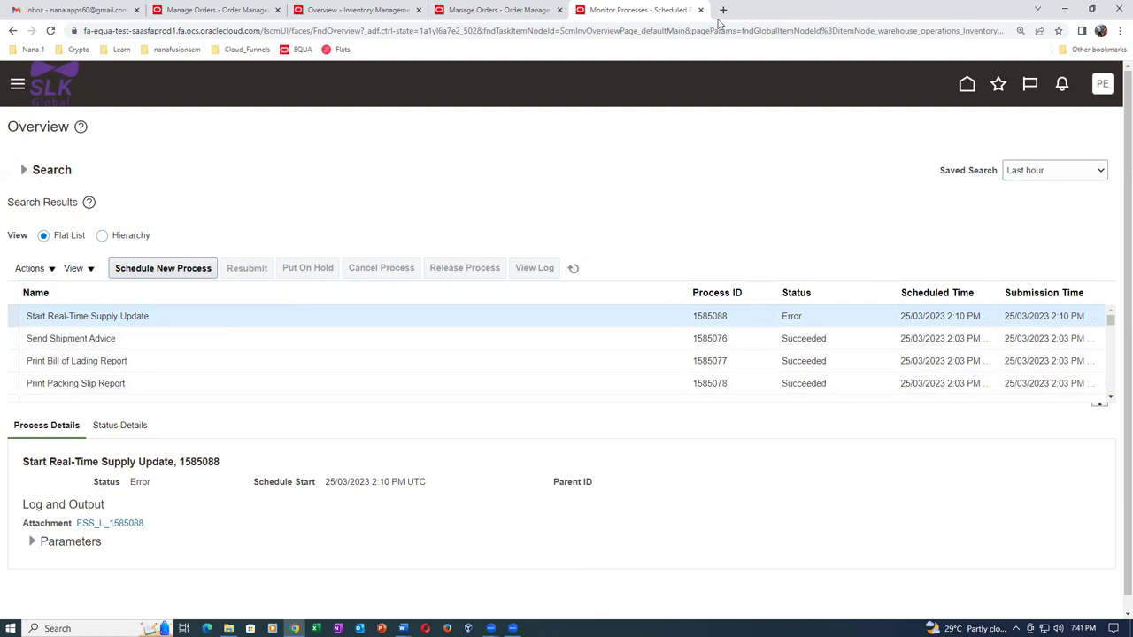
# Duplicate the browser tab and show the Shipments tasks on the Inventory overview from Favorites.
pyautogui.rightClick(633, 12)
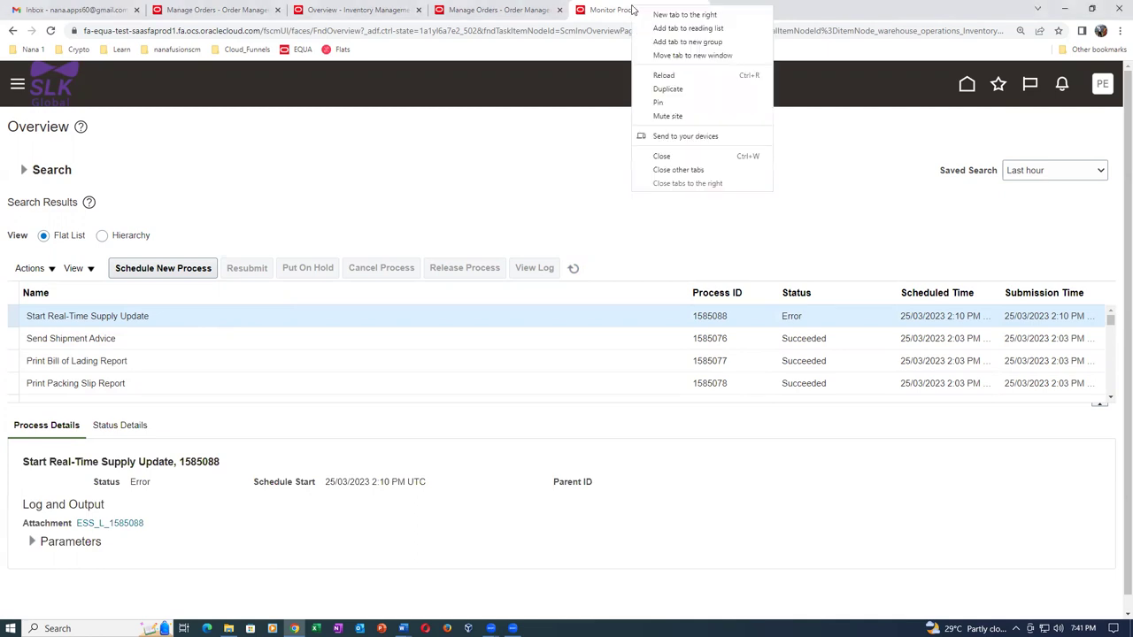
pyautogui.click(668, 88)
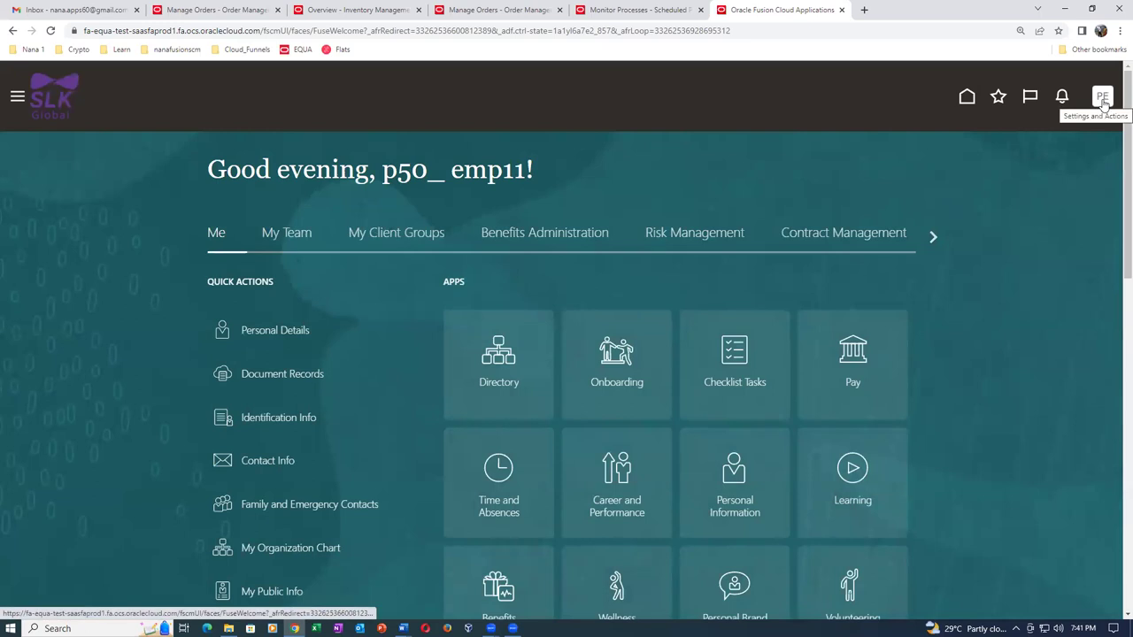
pyautogui.click(999, 99)
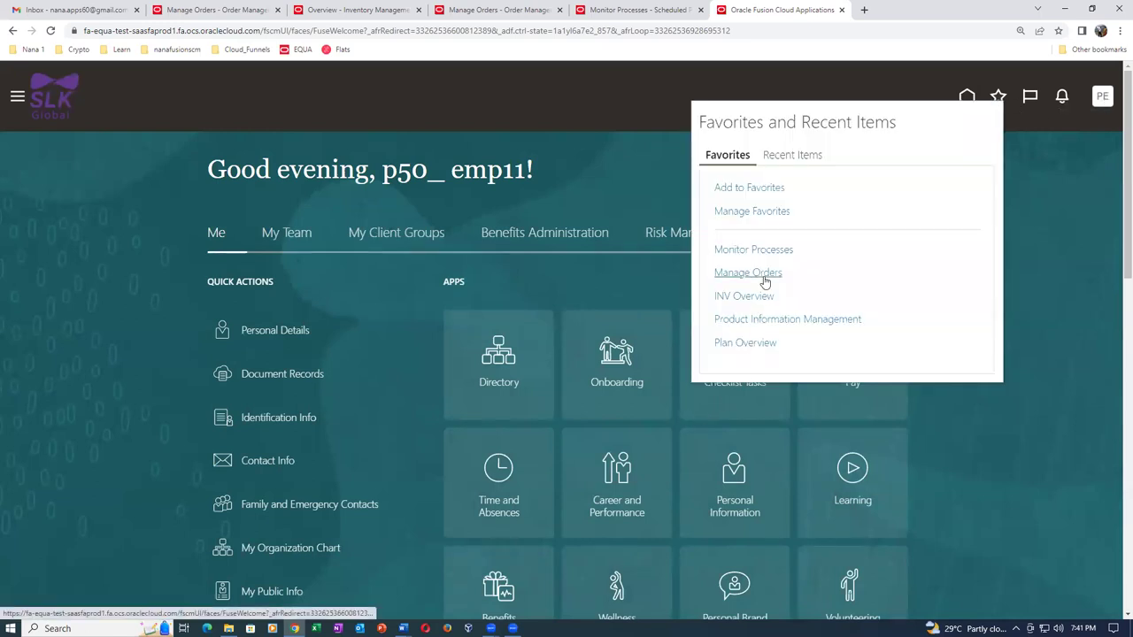
pyautogui.click(744, 297)
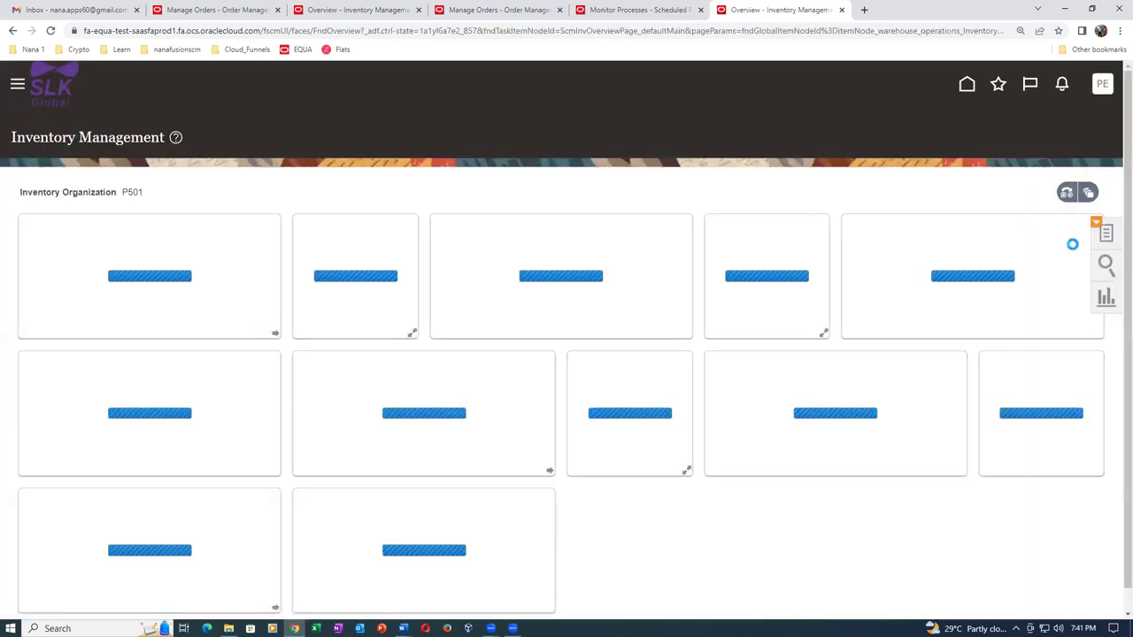
pyautogui.click(1106, 234)
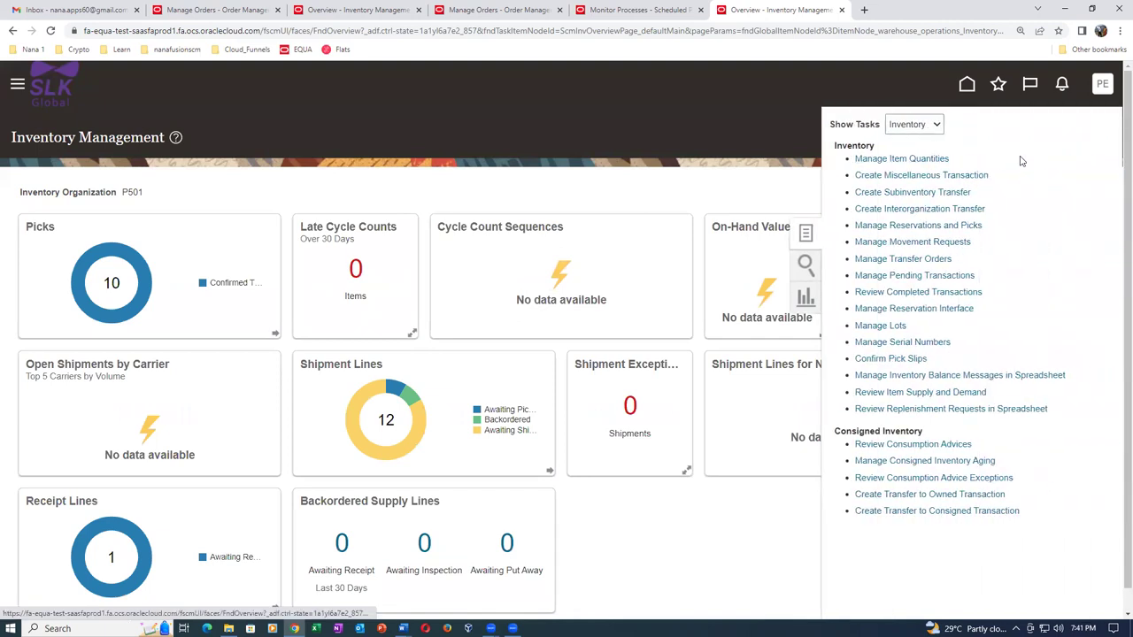
pyautogui.click(909, 124)
pyautogui.click(909, 162)
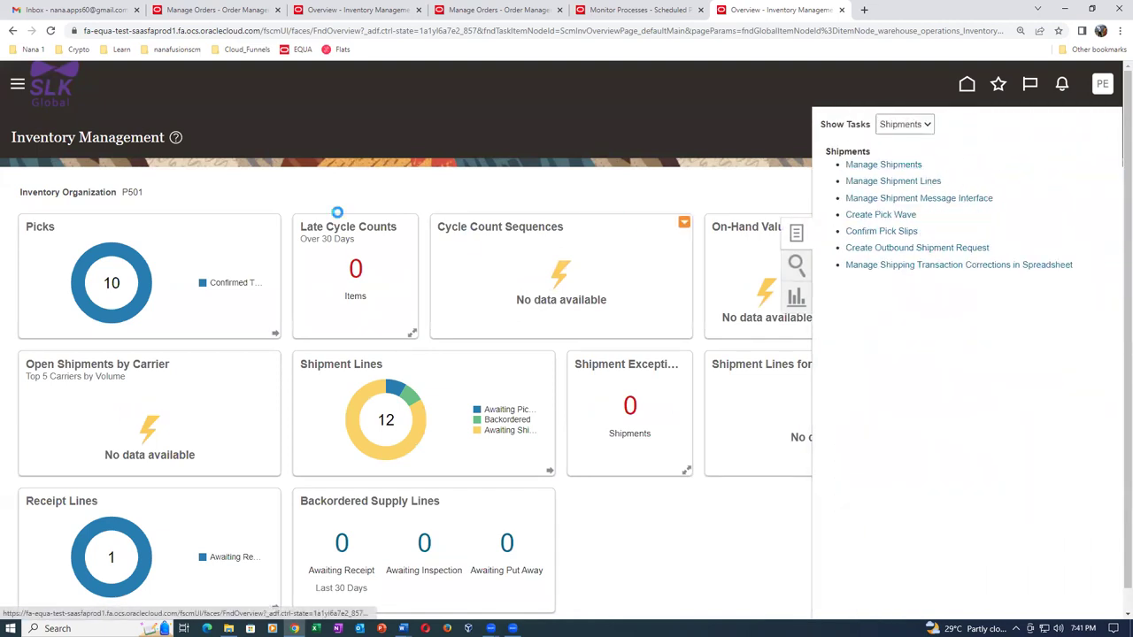
# Close the older orders tab and show order 22's fulfillment lines in its fulfillment view.
pyautogui.click(217, 11)
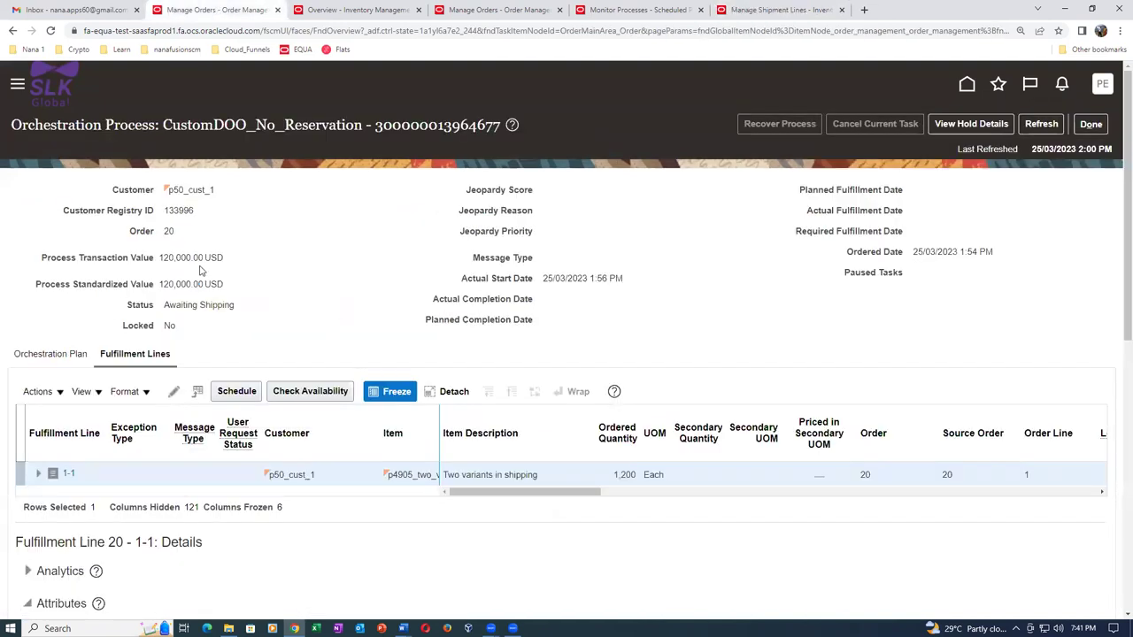
pyautogui.click(275, 9)
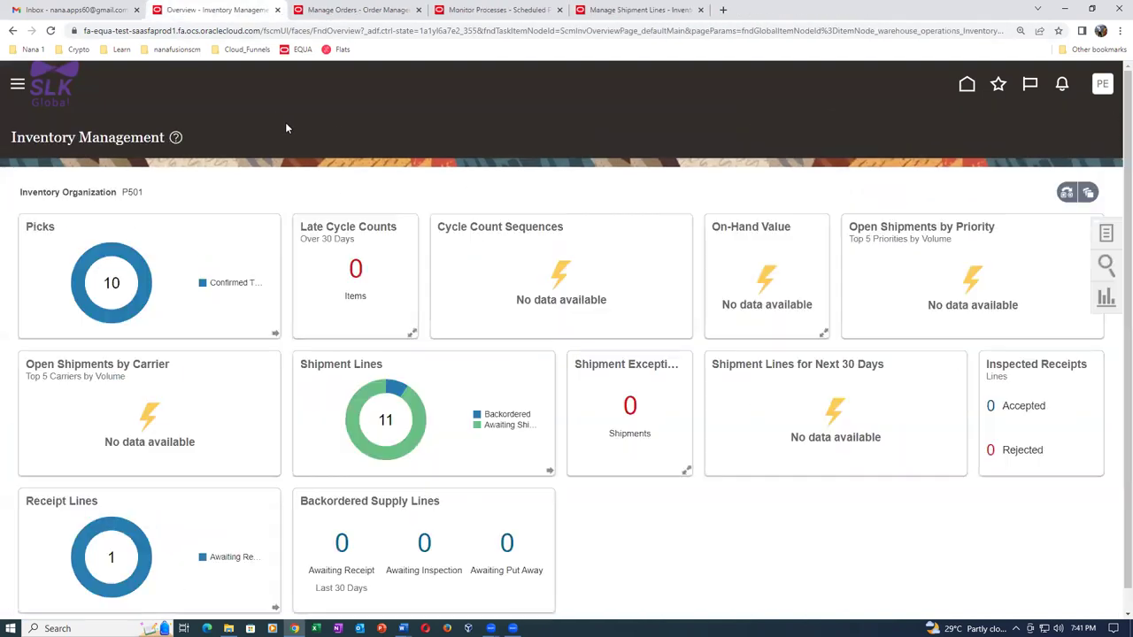
pyautogui.click(358, 13)
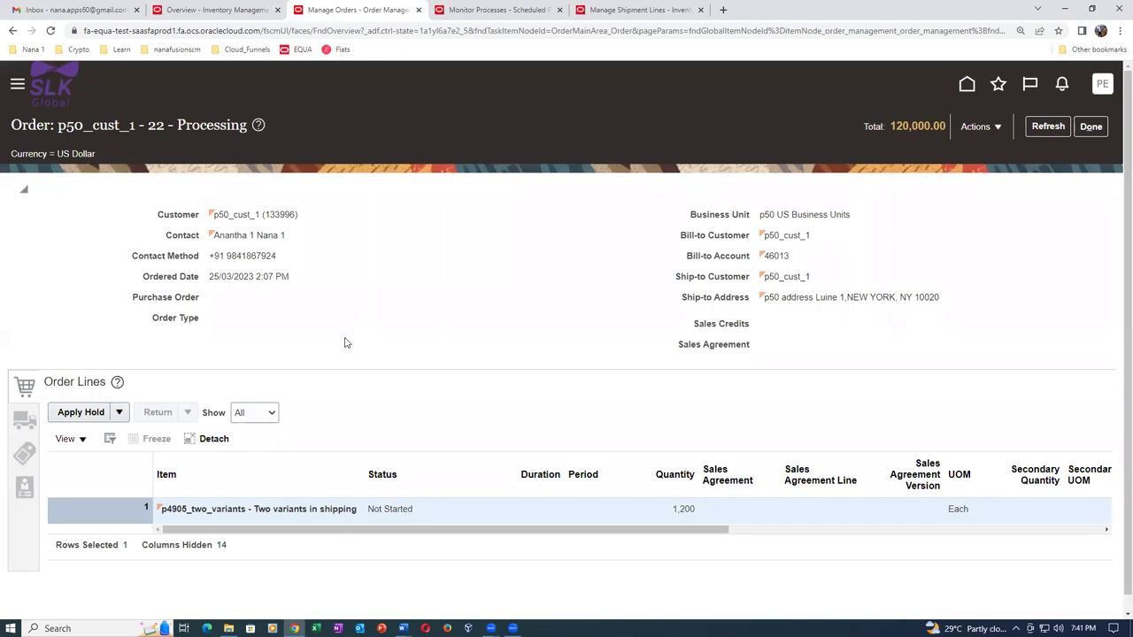
pyautogui.click(982, 130)
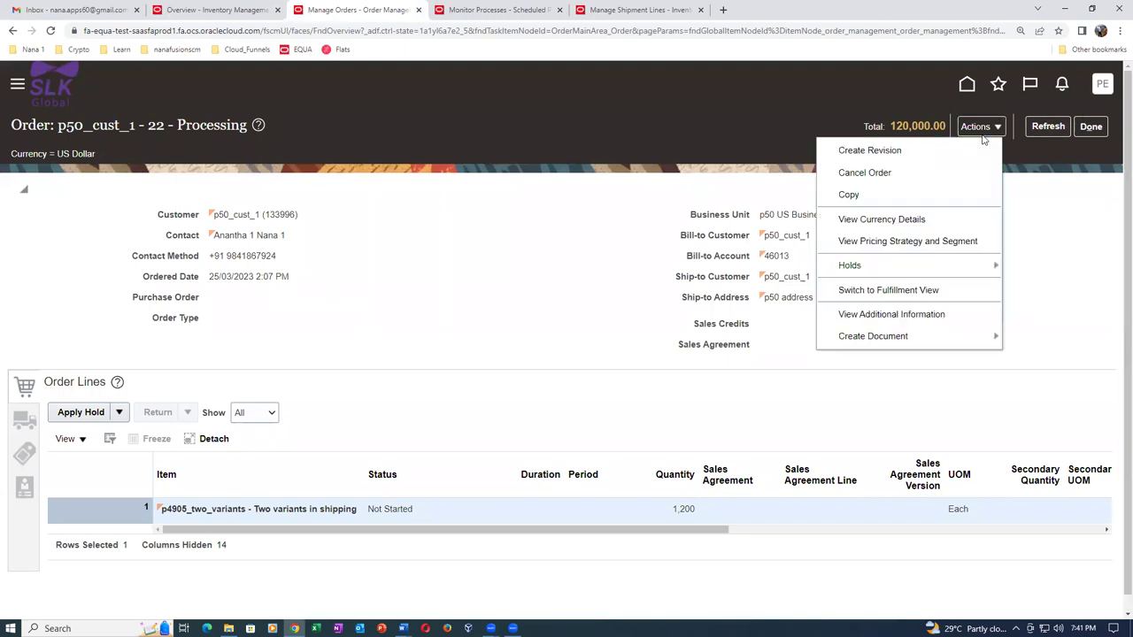
pyautogui.click(936, 292)
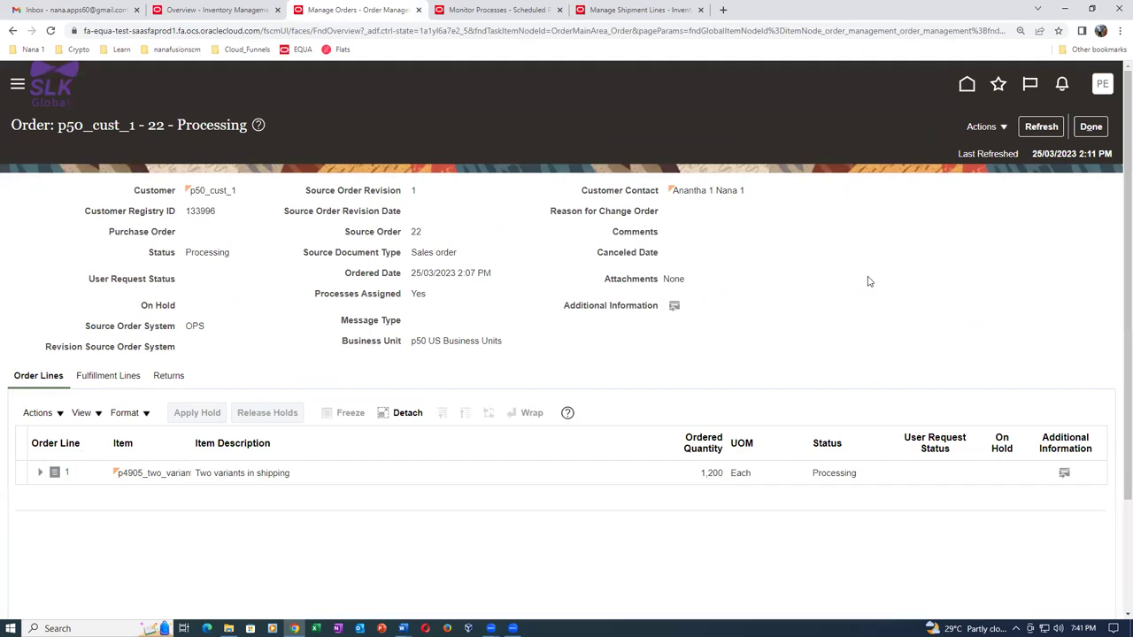
pyautogui.click(108, 376)
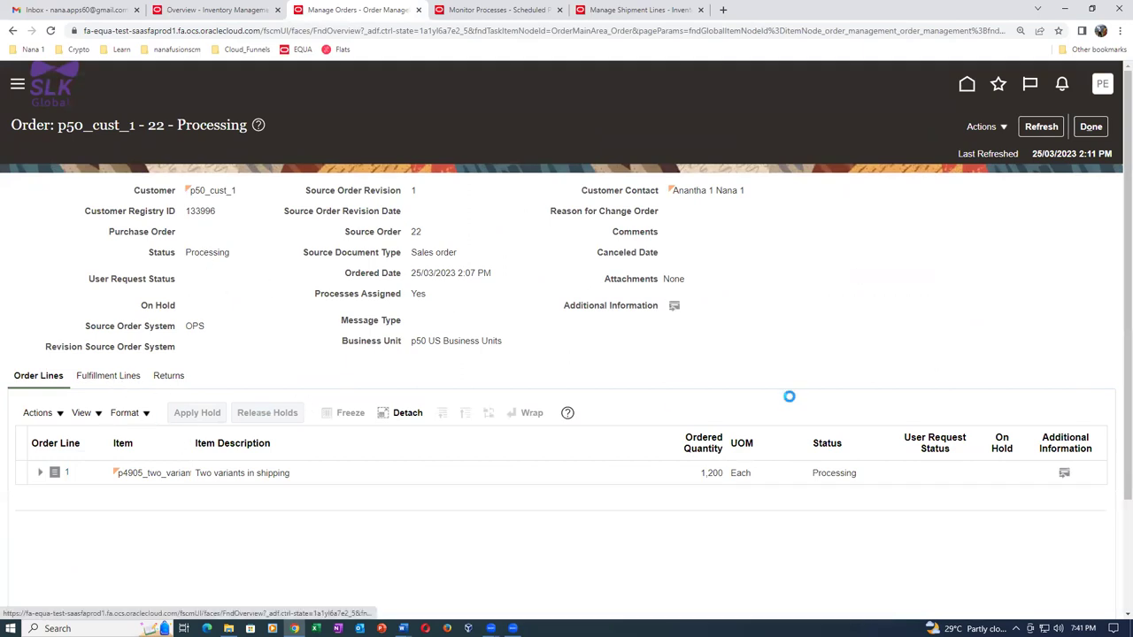
pyautogui.scroll(-2, 791, 395)
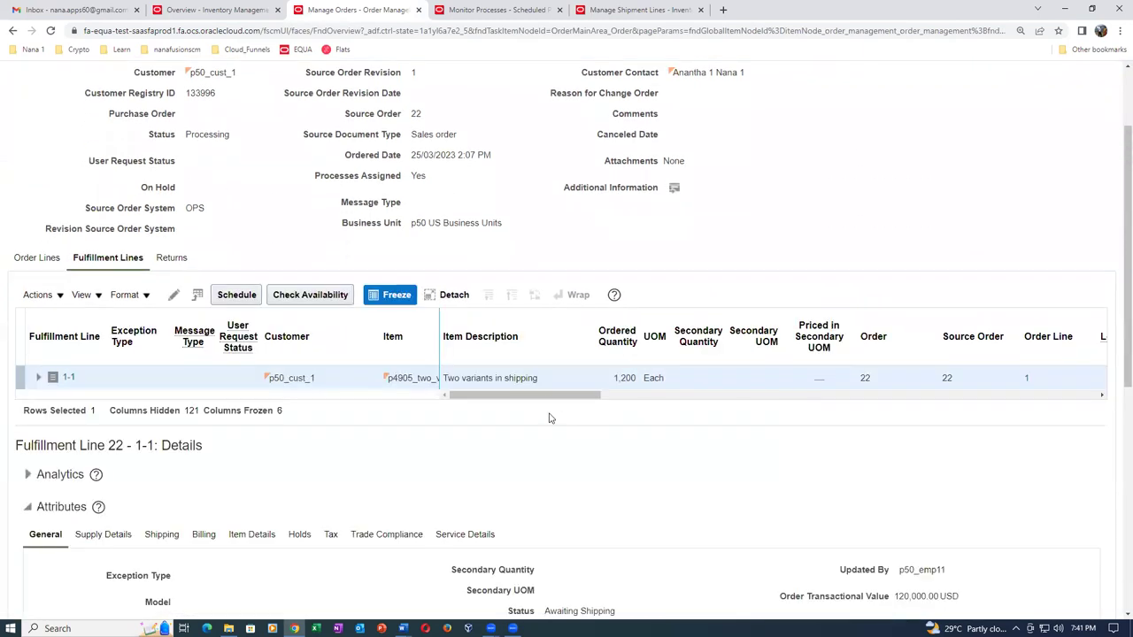
pyautogui.moveTo(549, 395); pyautogui.dragTo(686, 394)
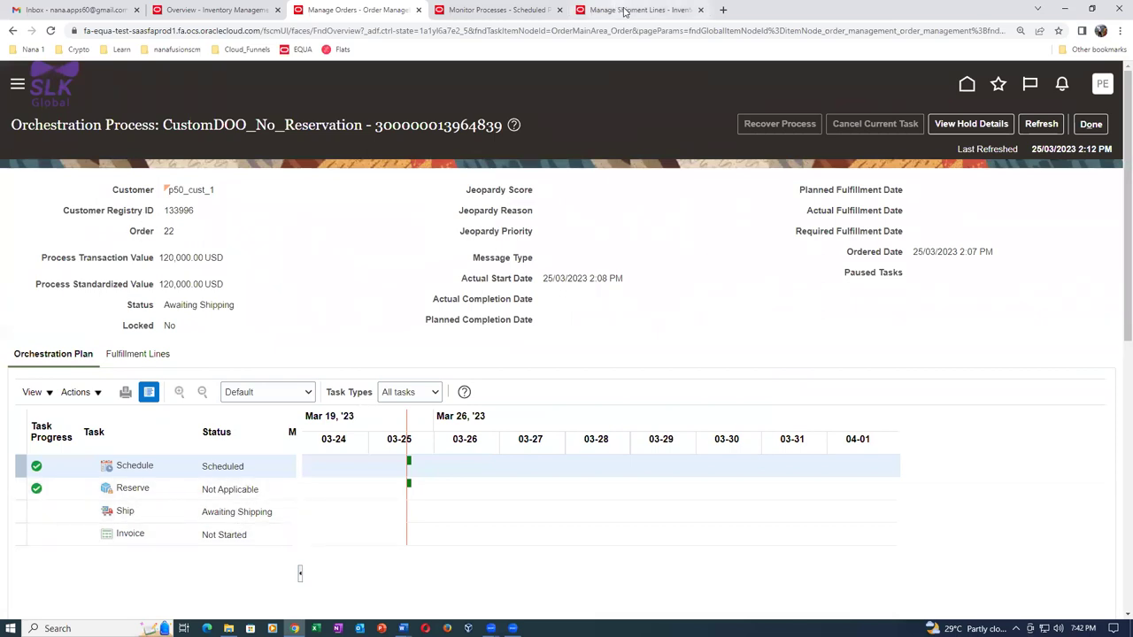
pyautogui.click(608, 10)
# Search shipment lines for order 22 with ship date condition Before, and autocreate a shipment for its line.
pyautogui.click(247, 251)
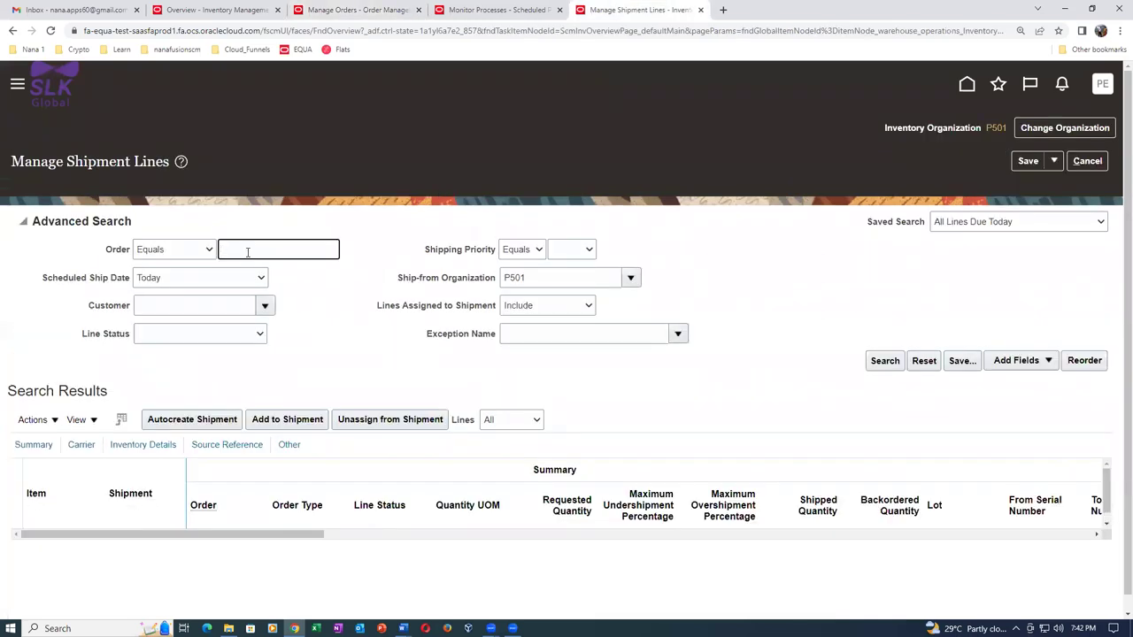
pyautogui.press('Tab')
pyautogui.hotkey('alt', 'Down')
pyautogui.press('Up')
pyautogui.press('Up')
pyautogui.press('Up')
pyautogui.press('Up')
pyautogui.press('Return')
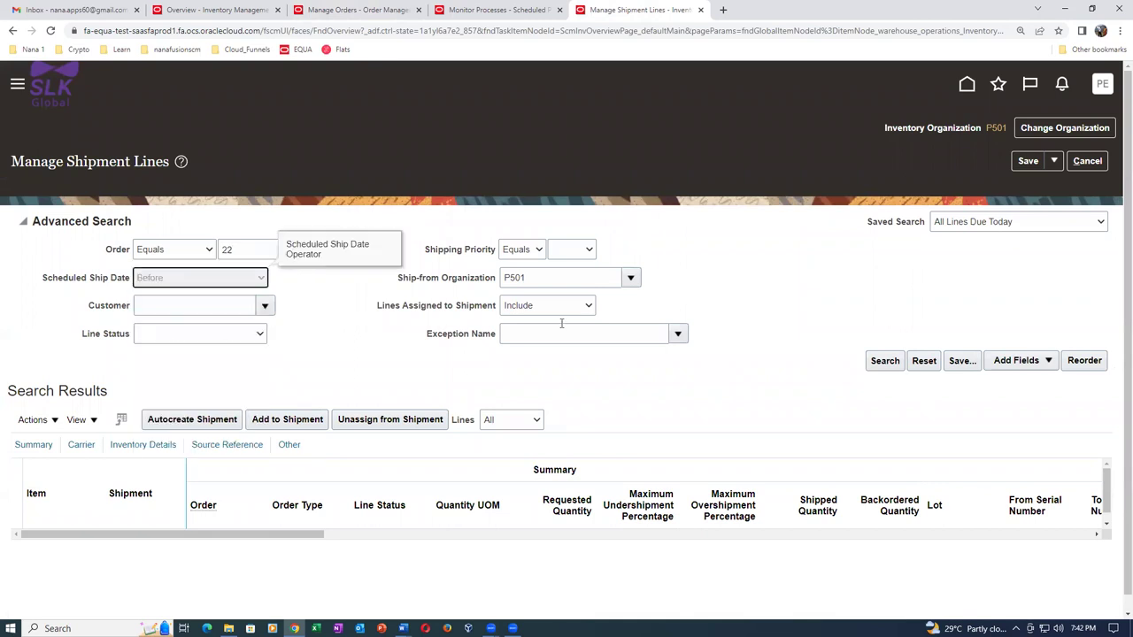
pyautogui.click(889, 365)
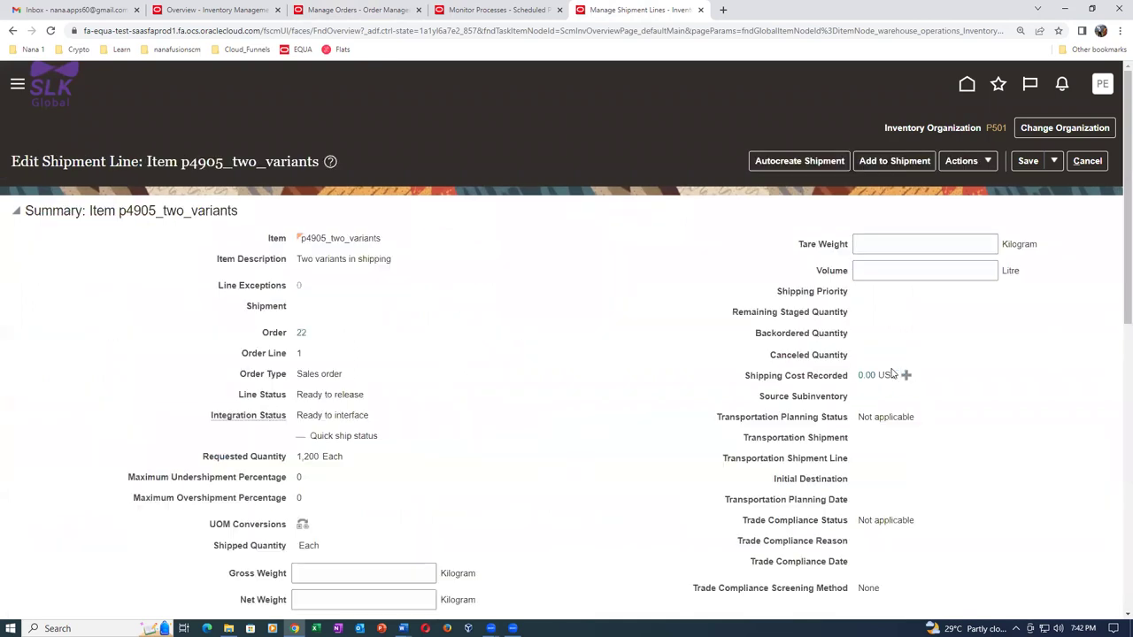
pyautogui.click(1087, 160)
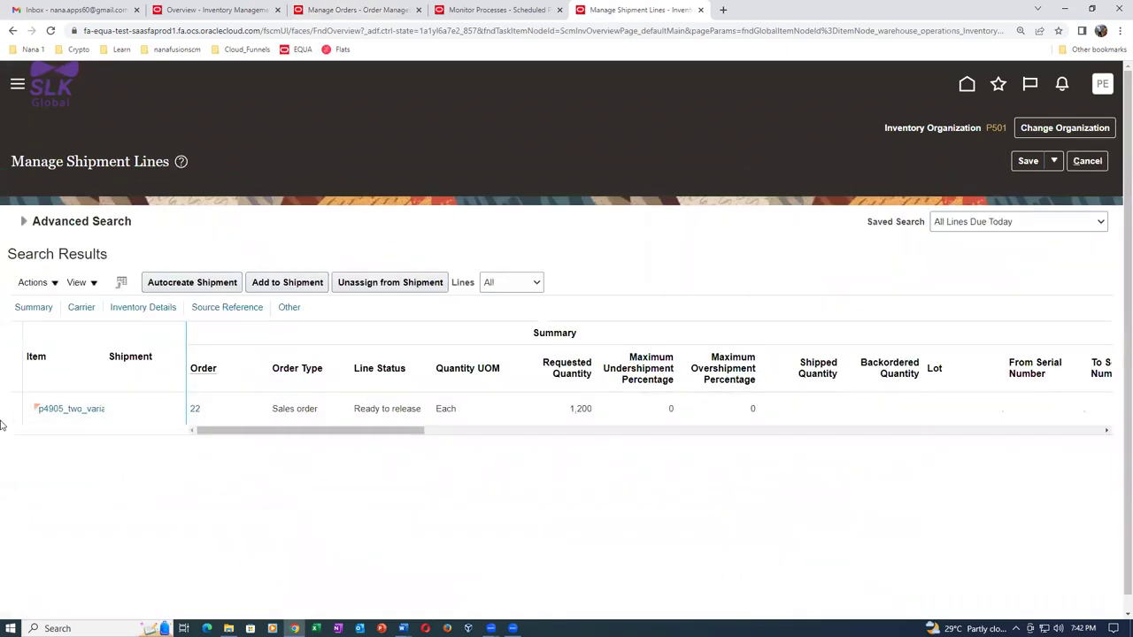
pyautogui.click(7, 413)
pyautogui.click(207, 281)
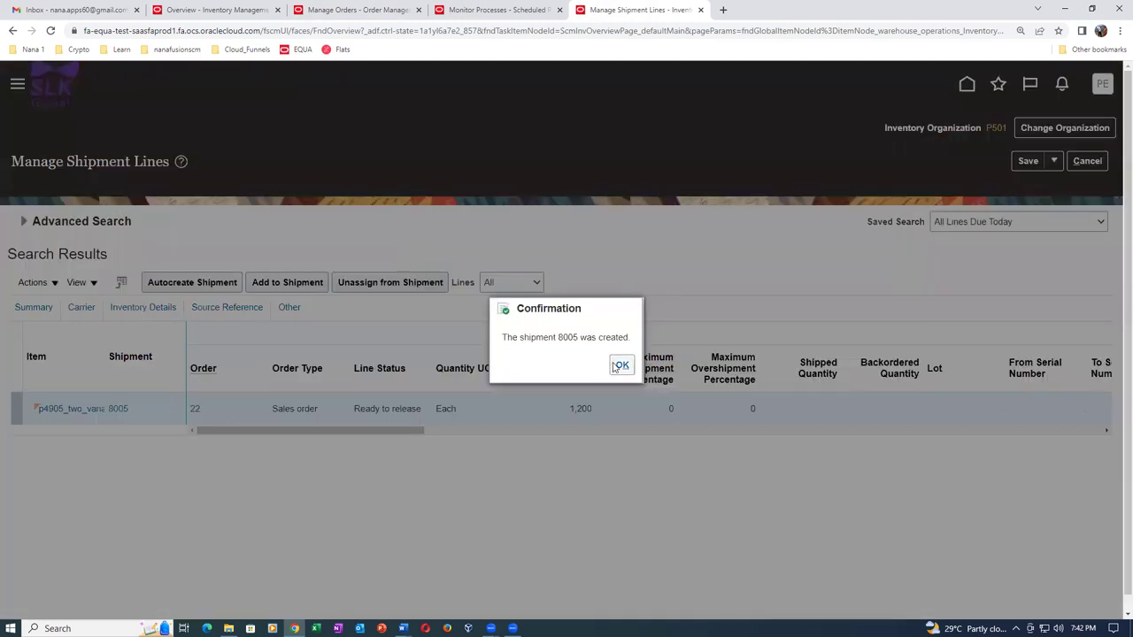
pyautogui.click(620, 365)
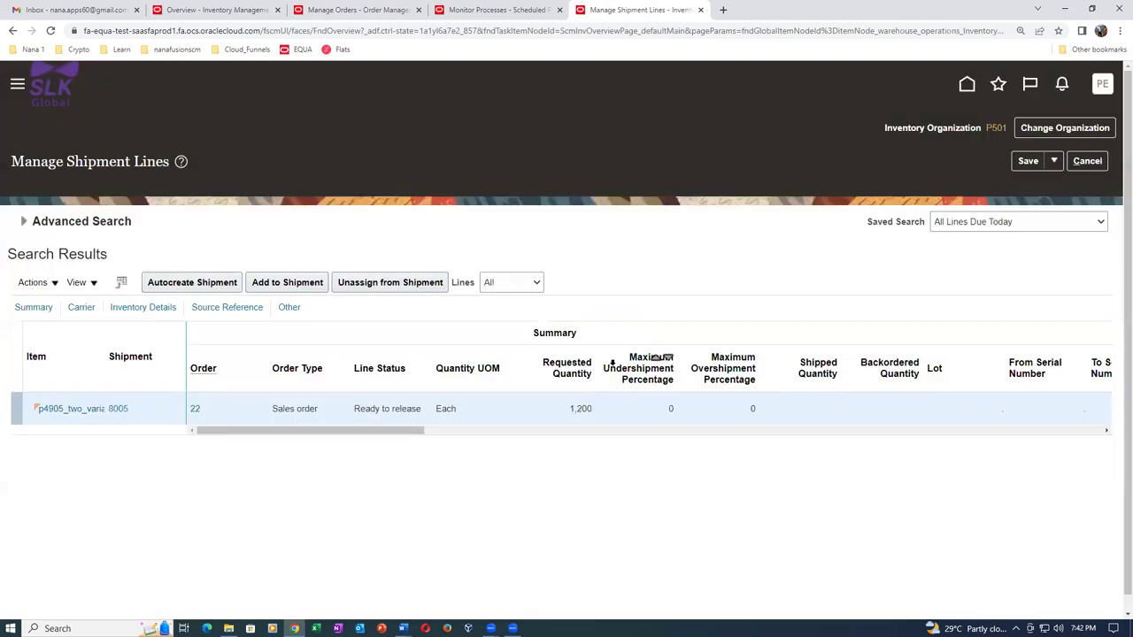
# Pick release shipment 8005, then save and close it.
pyautogui.click(116, 409)
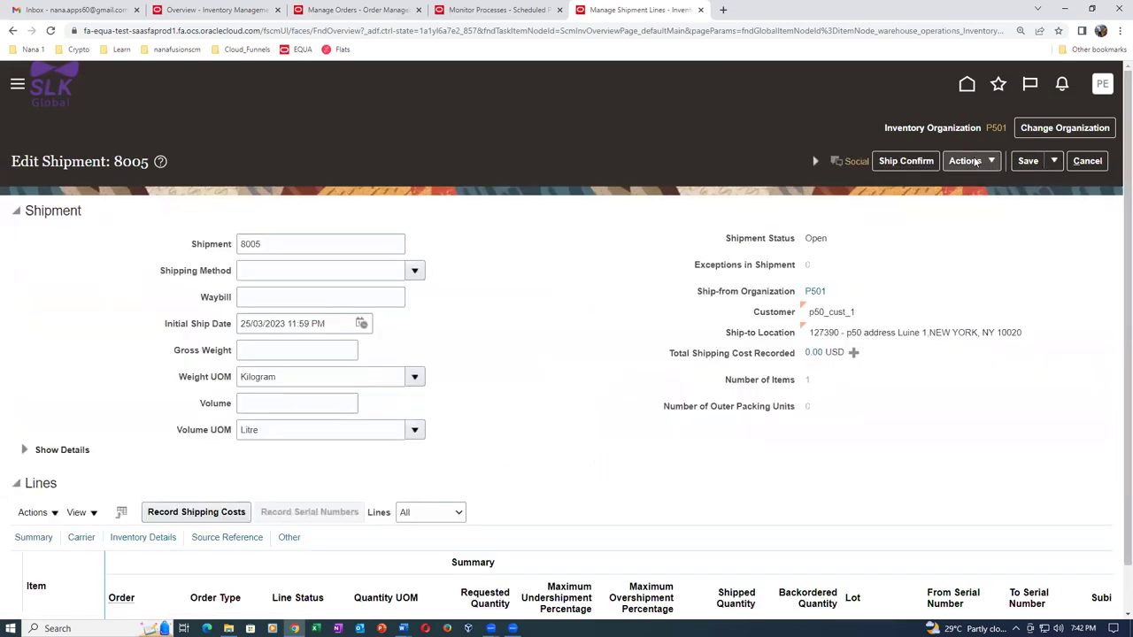
pyautogui.click(976, 161)
pyautogui.click(983, 255)
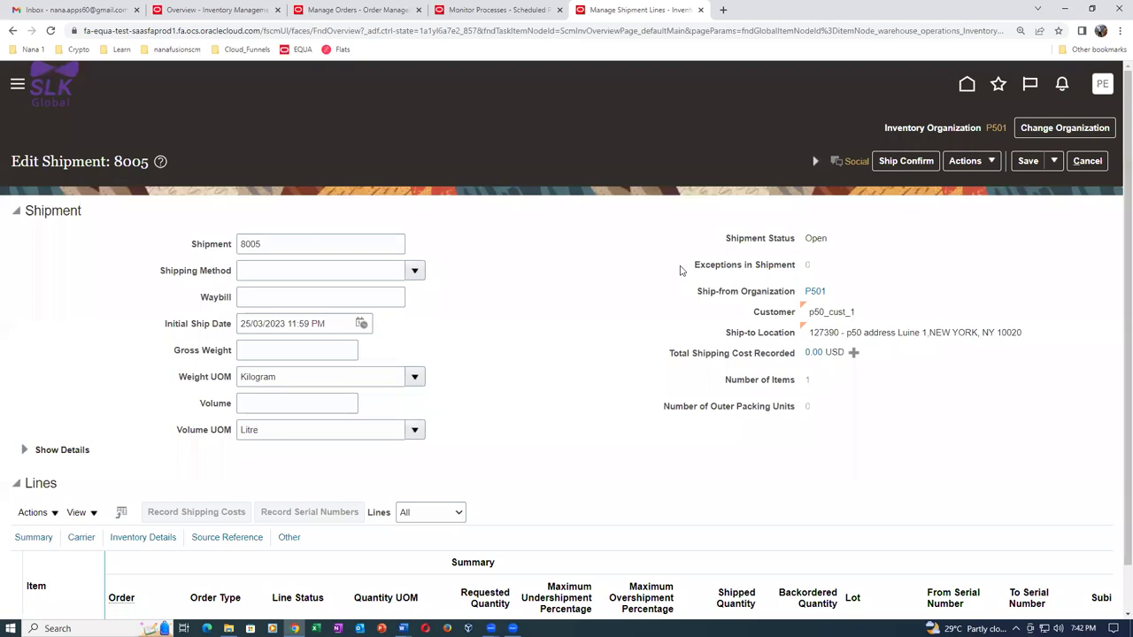
pyautogui.click(1053, 163)
pyautogui.click(1053, 186)
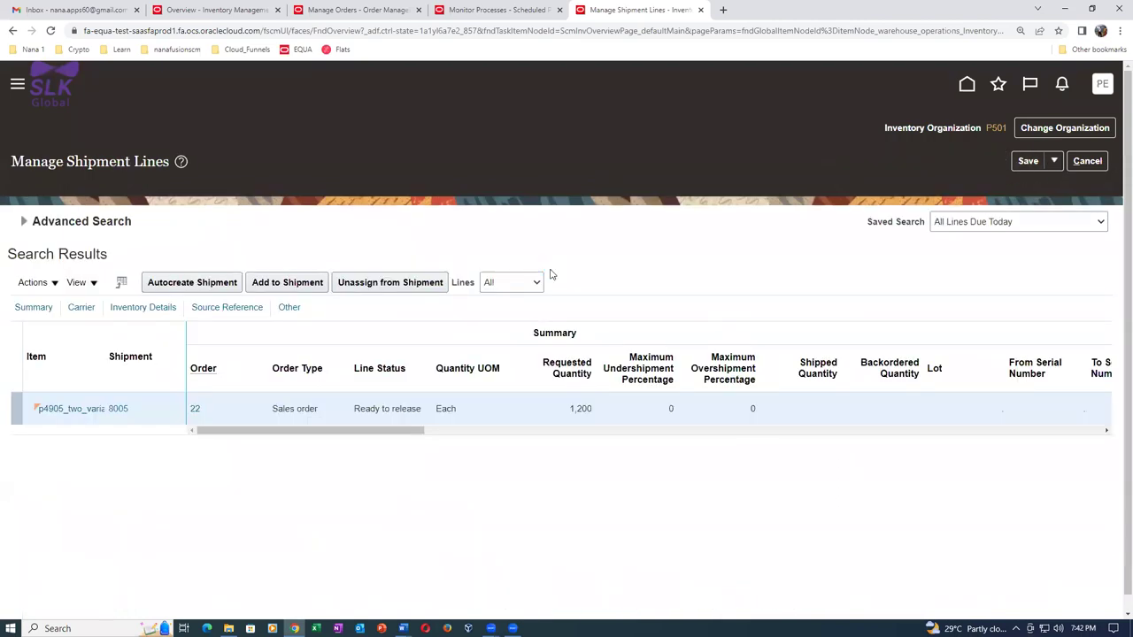
# Rerun the order 22 shipment line search and open shipment 8005 for editing.
pyautogui.click(23, 223)
pyautogui.click(883, 361)
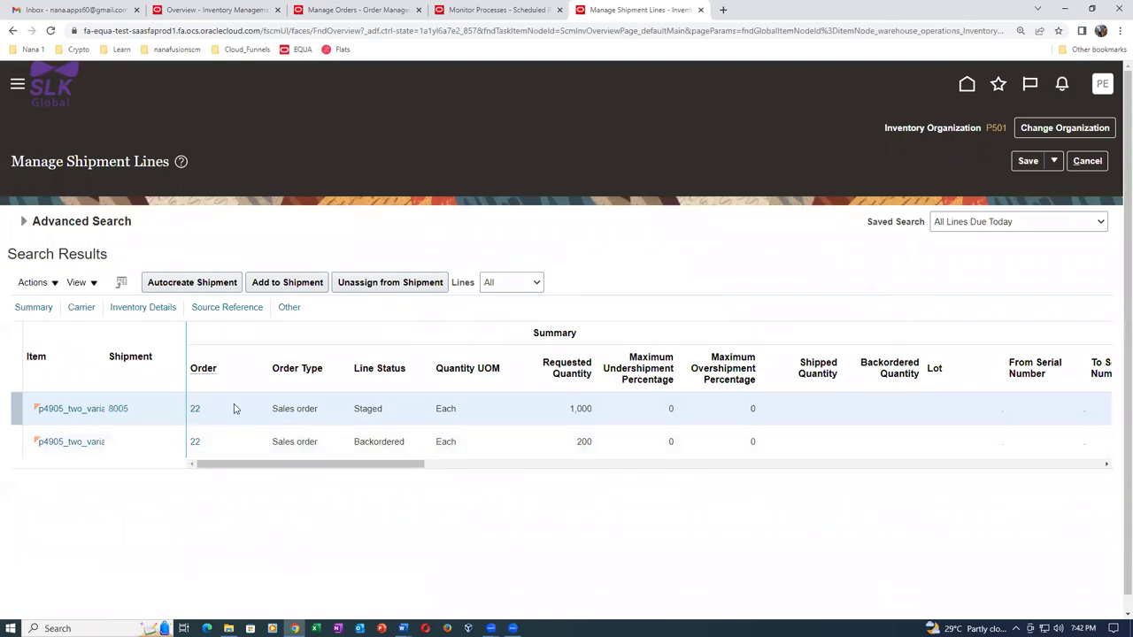
pyautogui.click(118, 408)
pyautogui.scroll(-1, 485, 237)
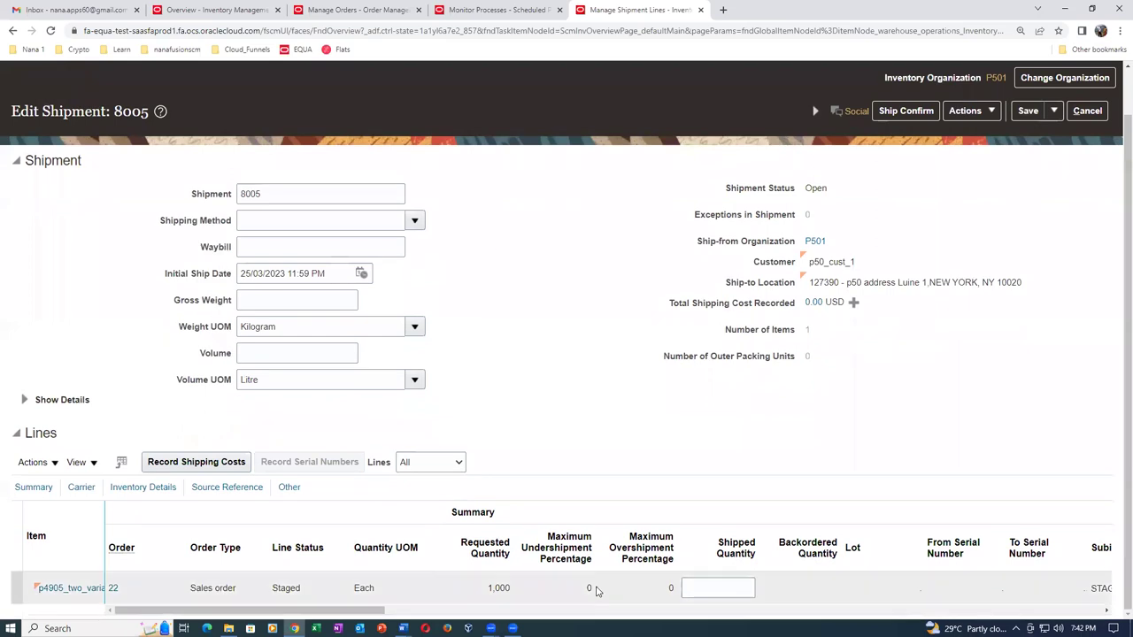
pyautogui.moveTo(352, 615); pyautogui.dragTo(402, 615)
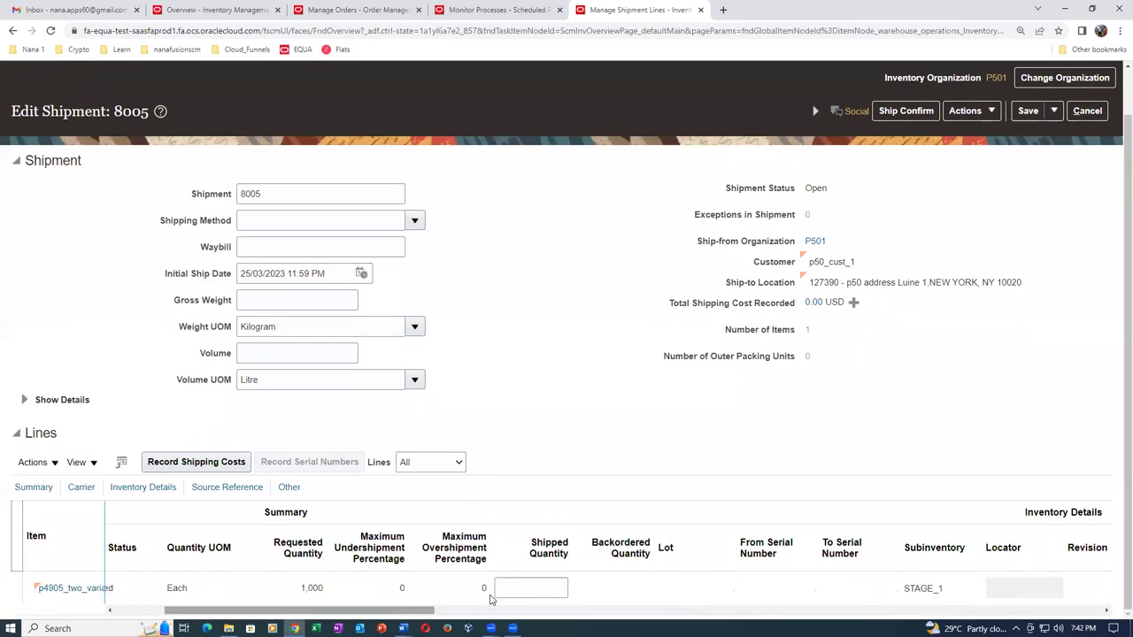
# Enter a shipped quantity of 900, adjust the backordered quantity, and ship-confirm shipment 8005.
pyautogui.click(519, 588)
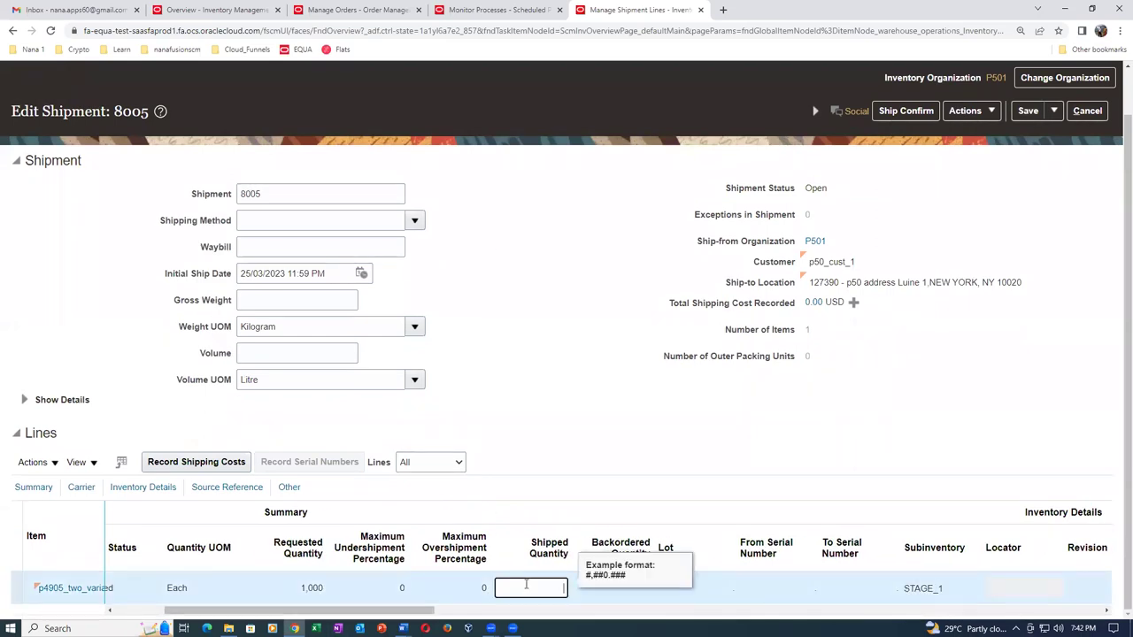
pyautogui.click(510, 611)
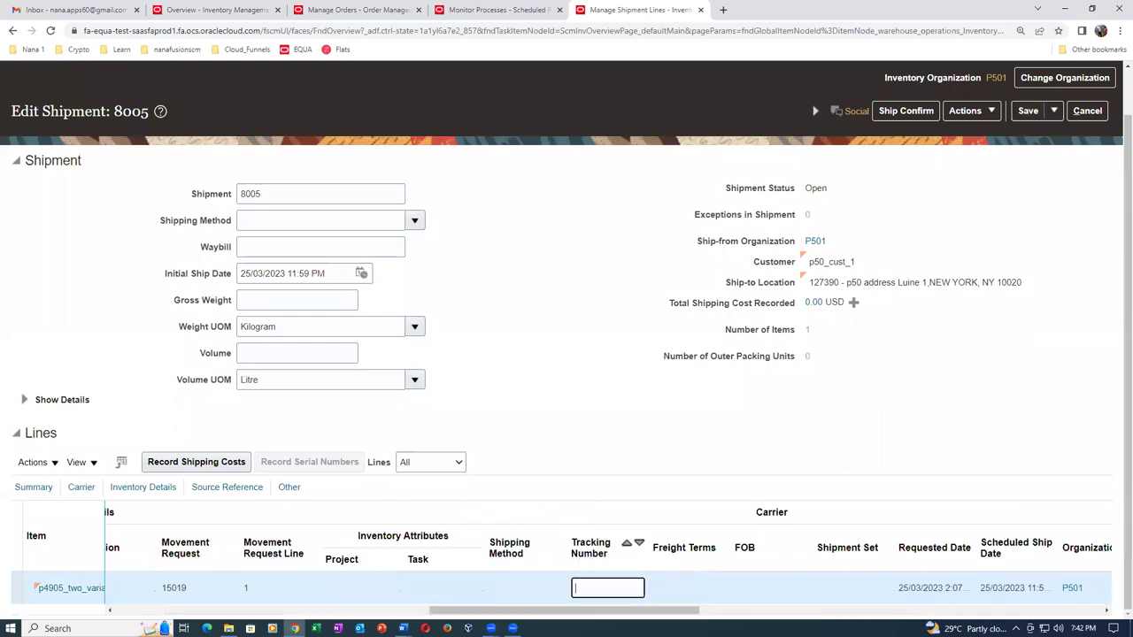
pyautogui.moveTo(539, 611); pyautogui.dragTo(305, 613)
pyautogui.moveTo(481, 587); pyautogui.dragTo(519, 588)
pyautogui.press('BackSpace')
pyautogui.write('00')
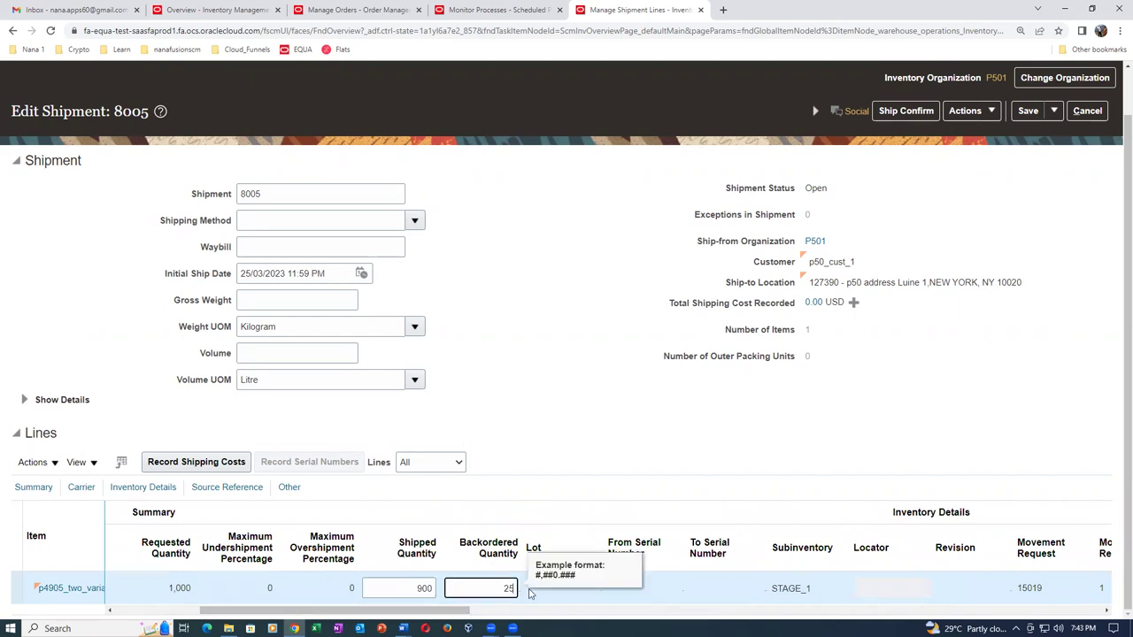
pyautogui.press('Tab')
pyautogui.click(485, 612)
pyautogui.moveTo(485, 613); pyautogui.dragTo(321, 612)
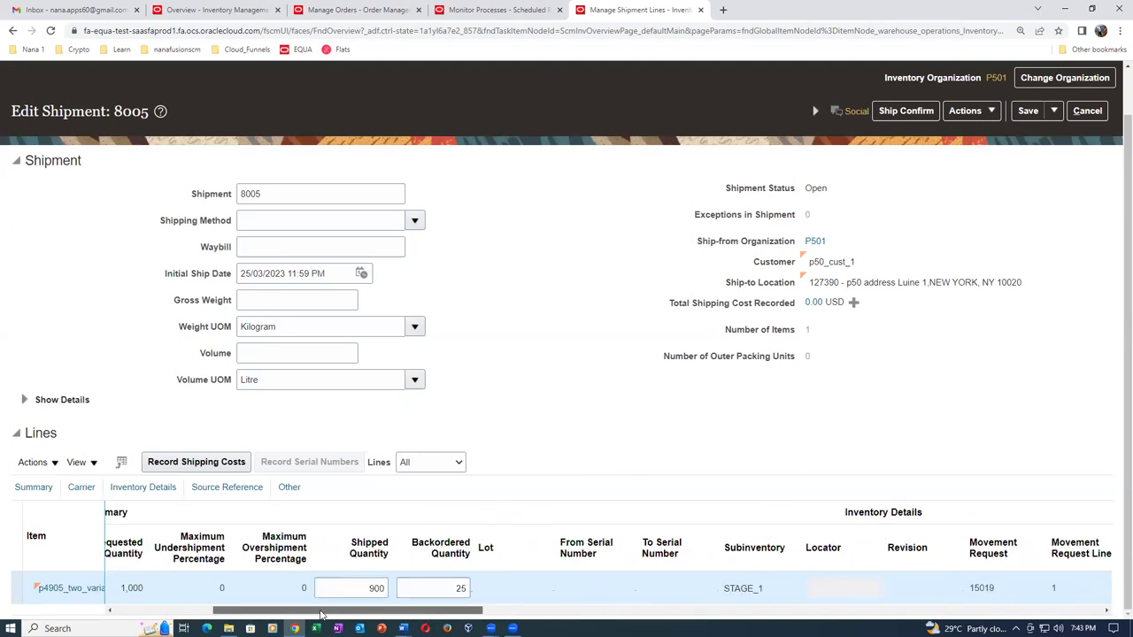
pyautogui.click(905, 111)
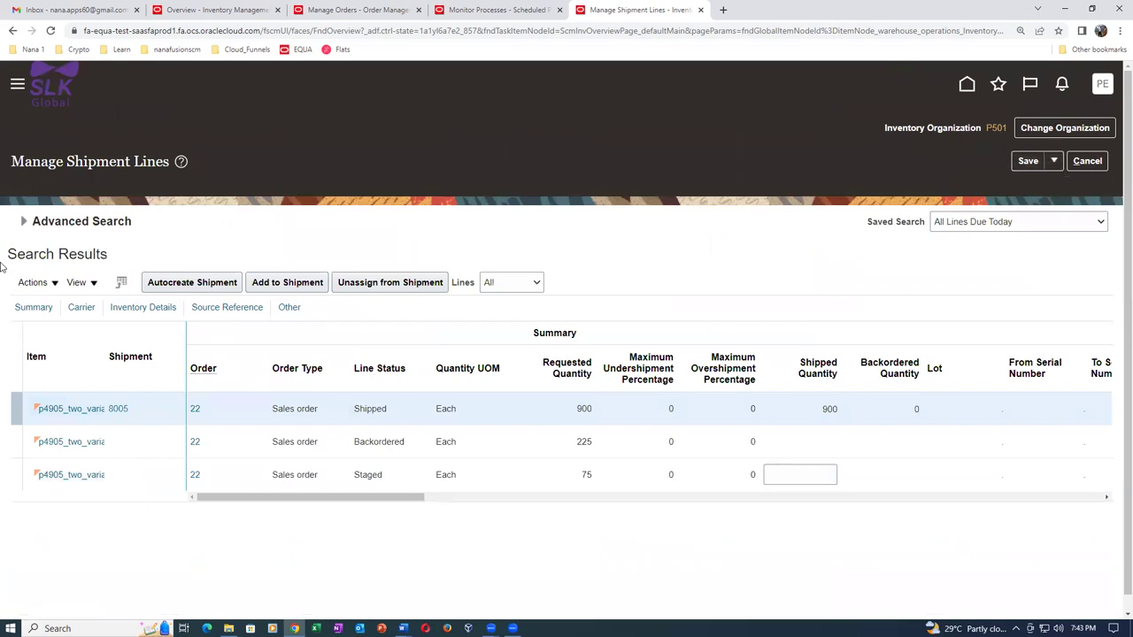
# Re-search order 22's shipment lines to confirm 900 Interfaced, 225 Backordered and 75 Staged.
pyautogui.click(23, 221)
pyautogui.click(885, 360)
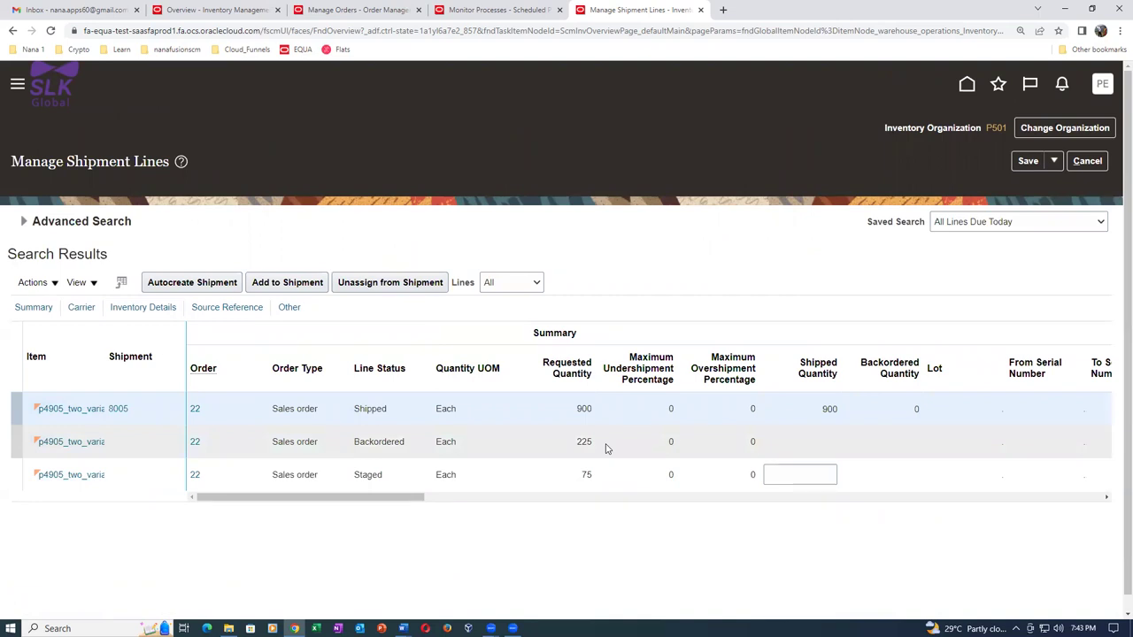
pyautogui.click(605, 443)
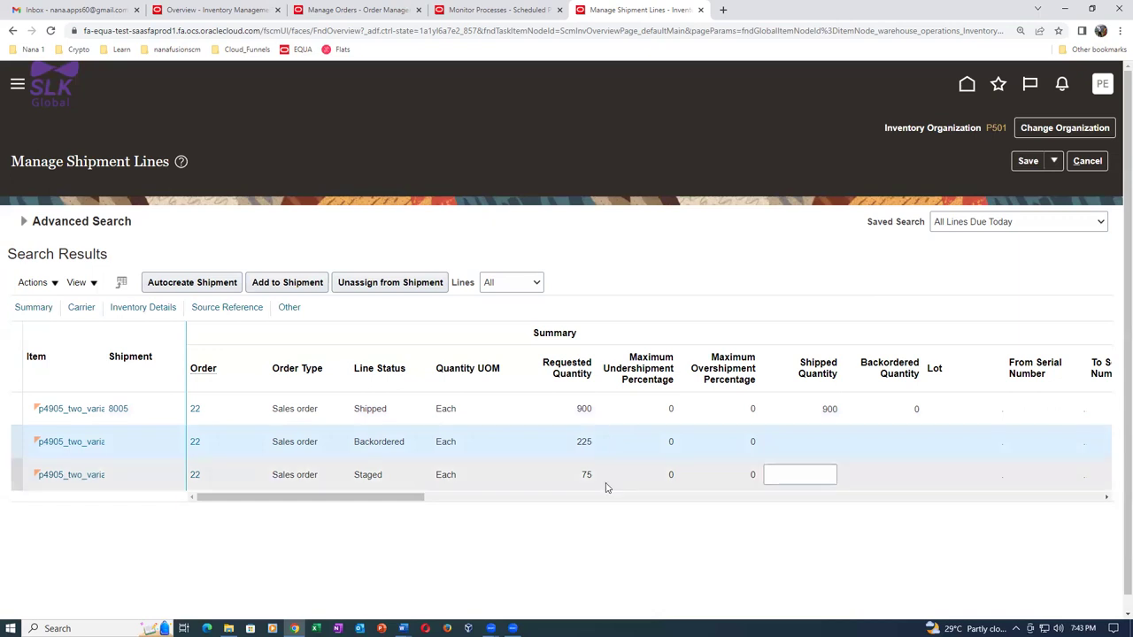
pyautogui.click(607, 478)
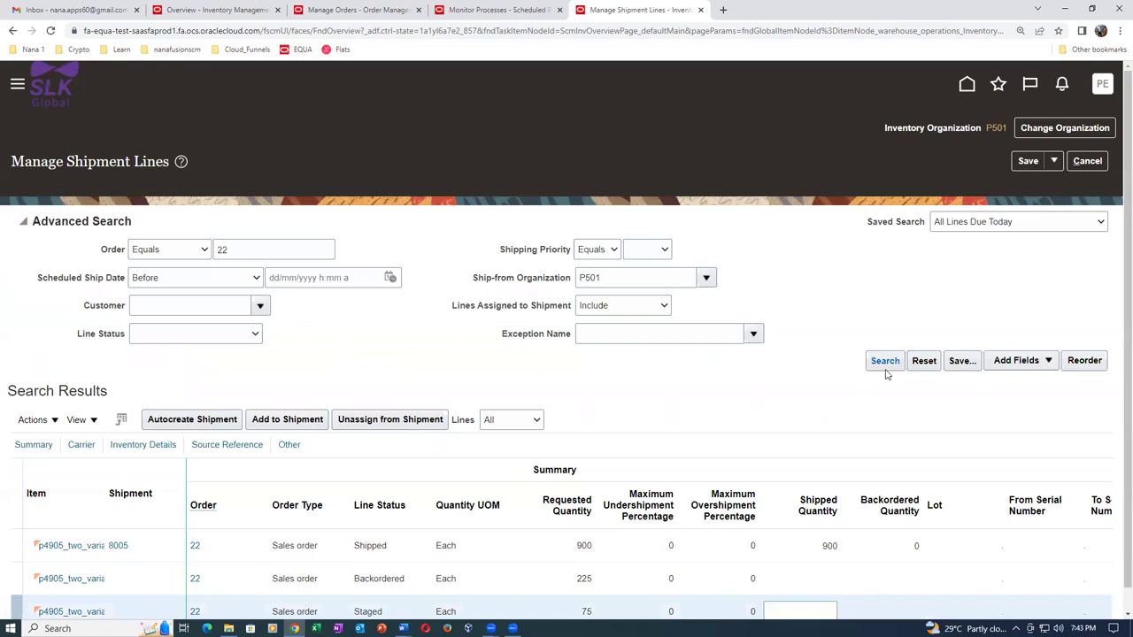
pyautogui.click(884, 361)
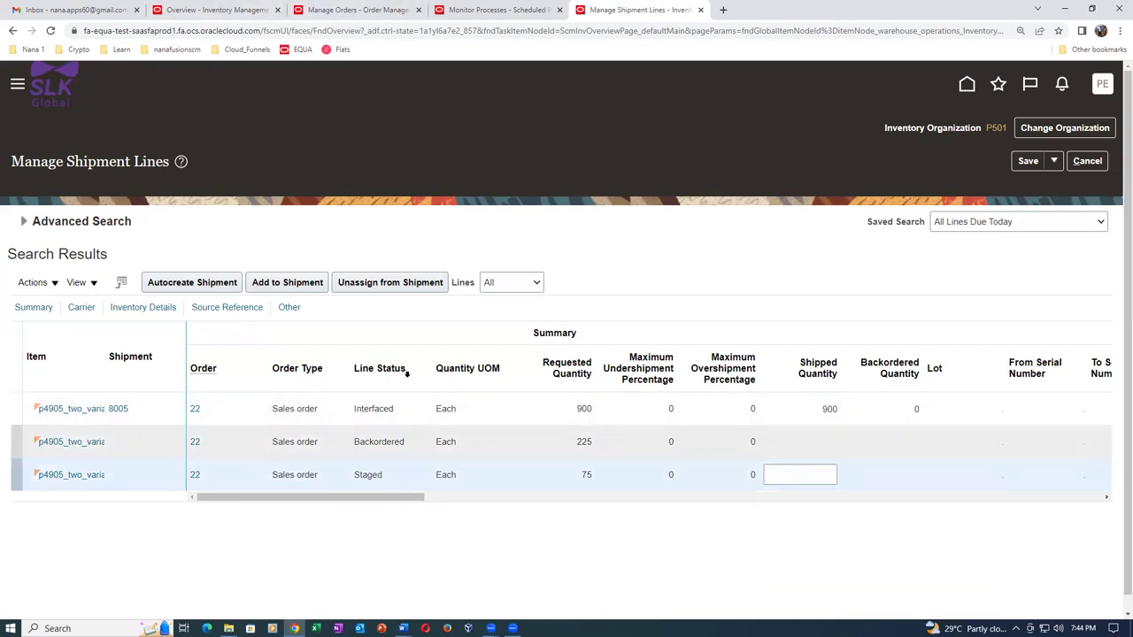
pyautogui.click(372, 11)
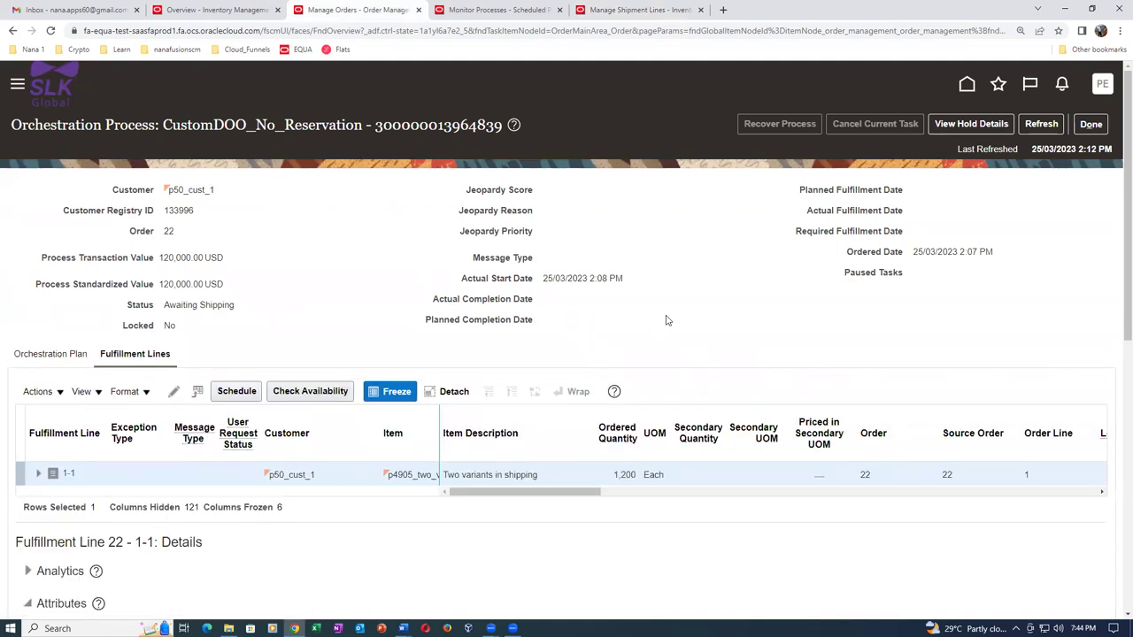
# Refresh order 22's orchestration process to show Shipped for 900, then return to the order.
pyautogui.click(1040, 124)
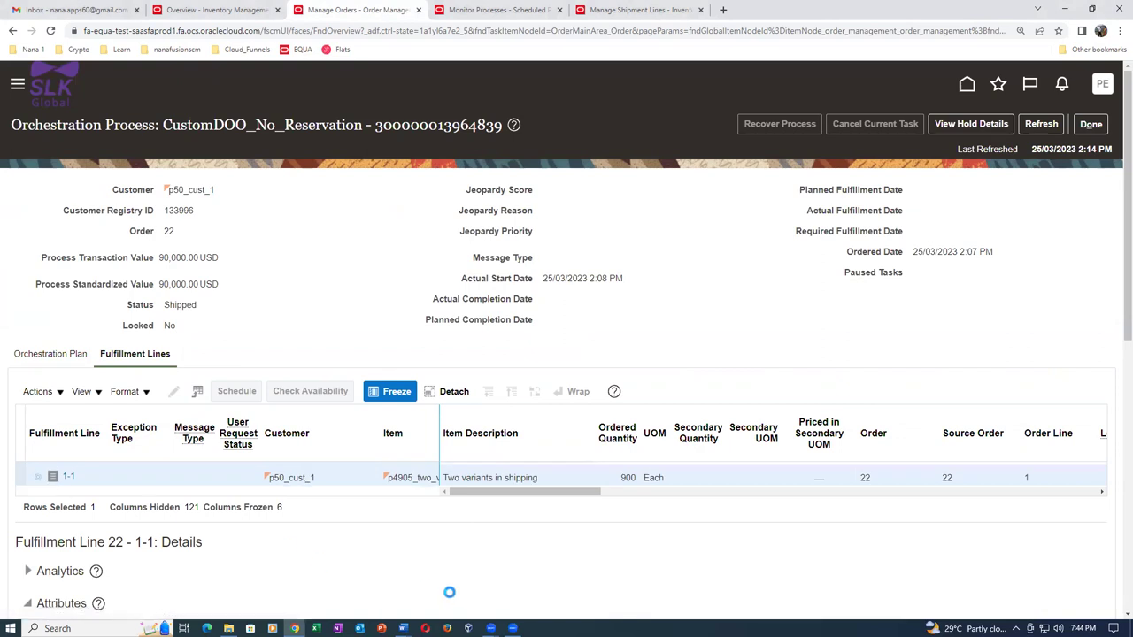
pyautogui.moveTo(572, 501); pyautogui.dragTo(616, 500)
pyautogui.click(1091, 125)
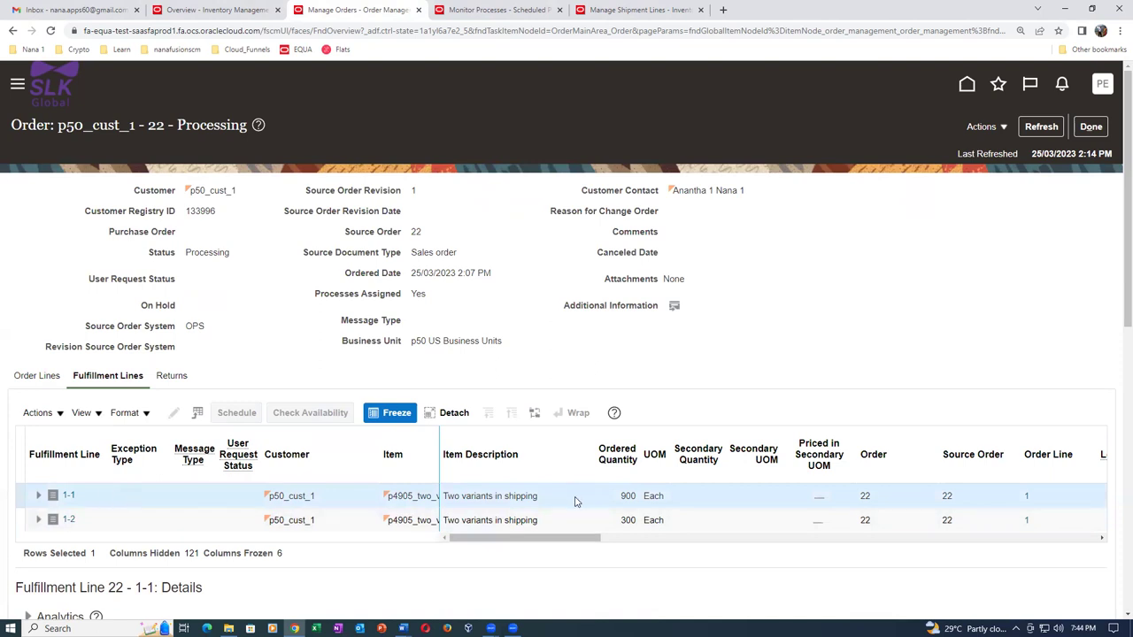
# Open line 1-1's orchestration process, refresh it to Awaiting Billing, and go back to order 22.
pyautogui.moveTo(552, 538); pyautogui.dragTo(653, 540)
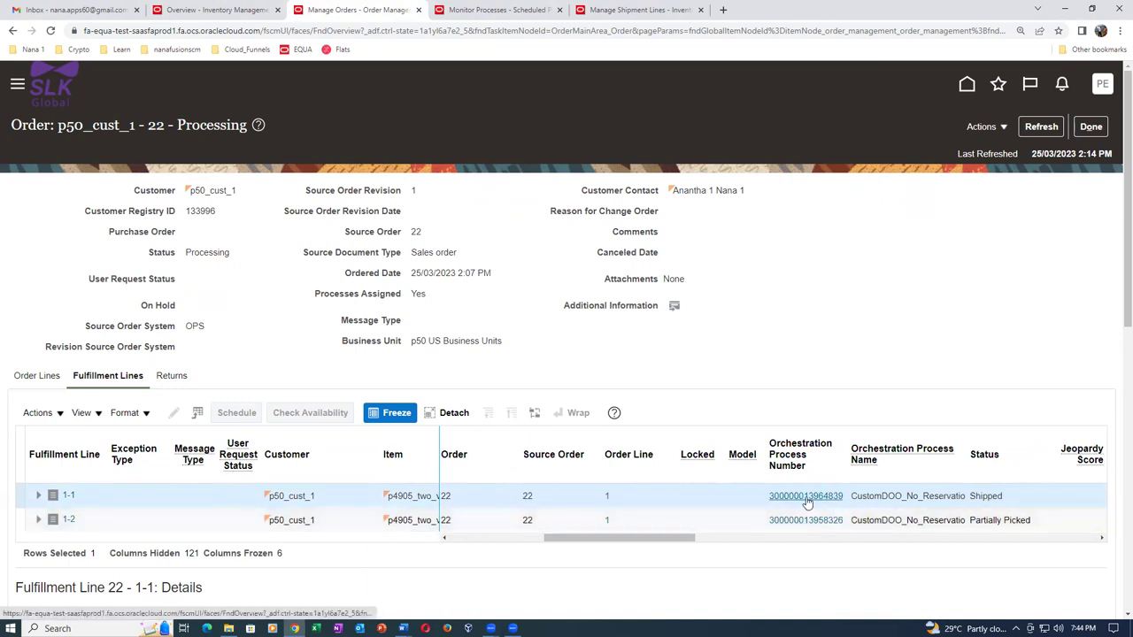
pyautogui.click(805, 496)
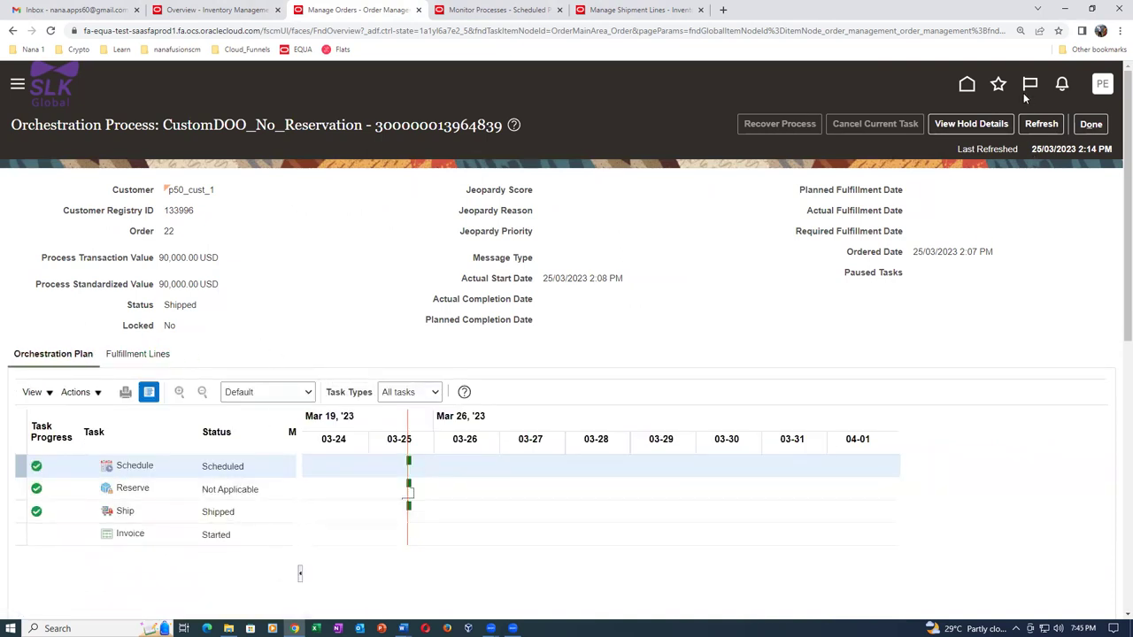
pyautogui.click(1042, 125)
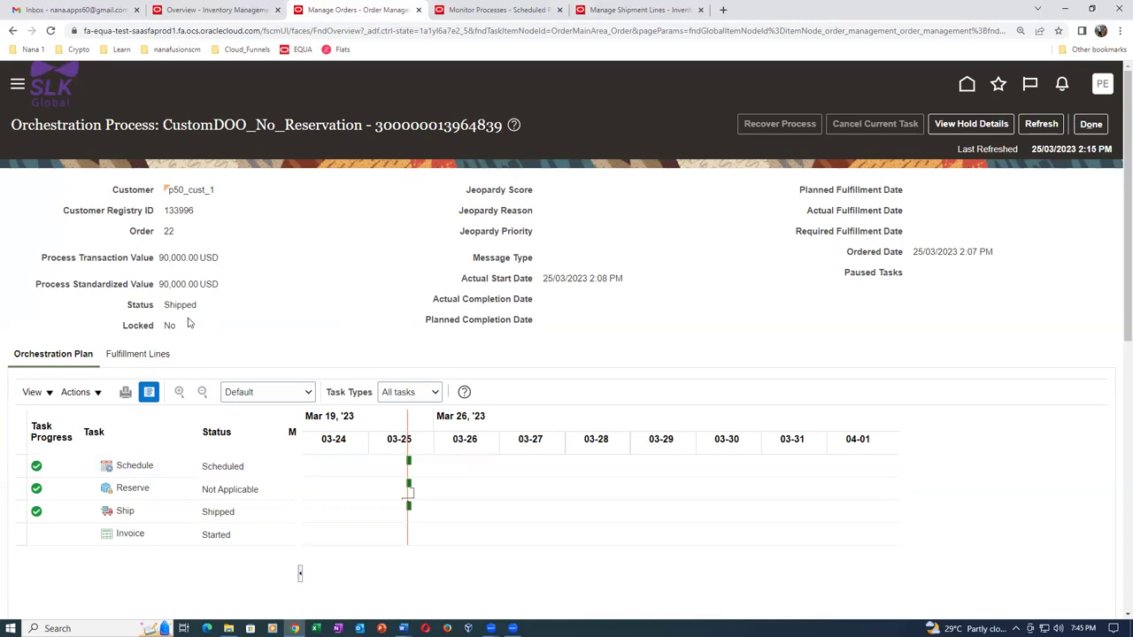
pyautogui.moveTo(171, 304); pyautogui.dragTo(191, 305)
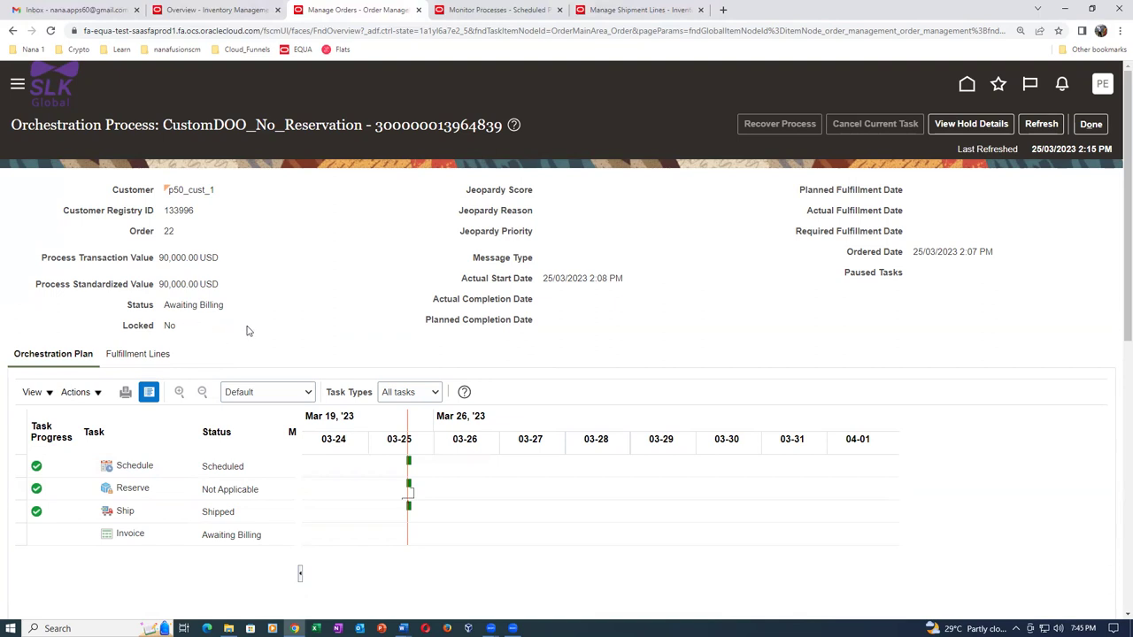
pyautogui.click(1092, 125)
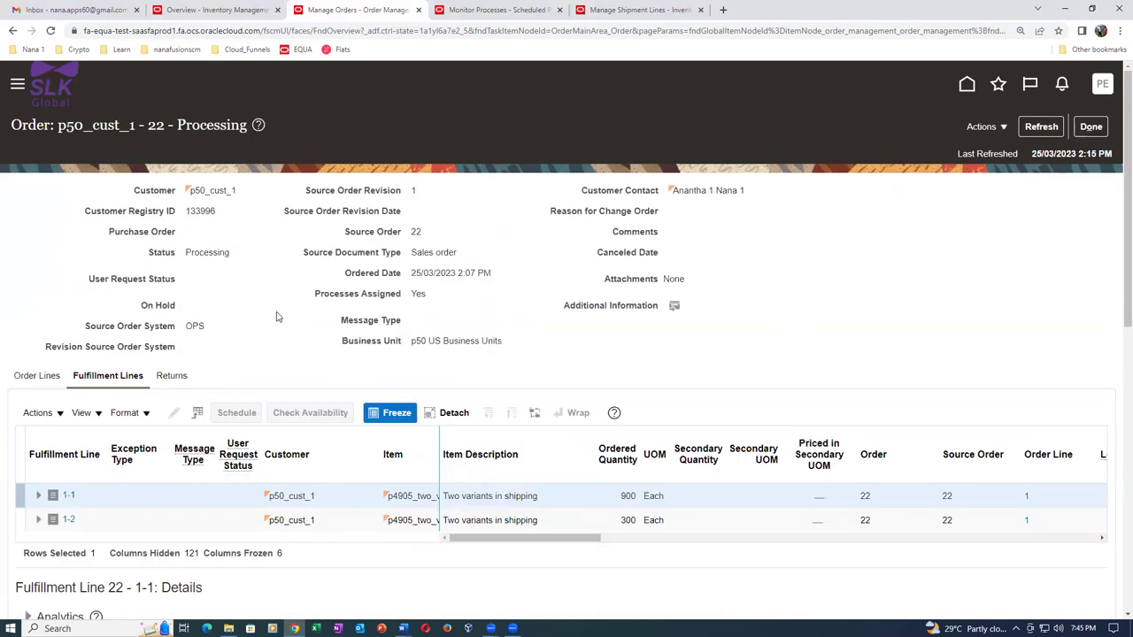
# Open split line 1-2's orchestration process and check its Ship task reads Partially Picked.
pyautogui.click(310, 521)
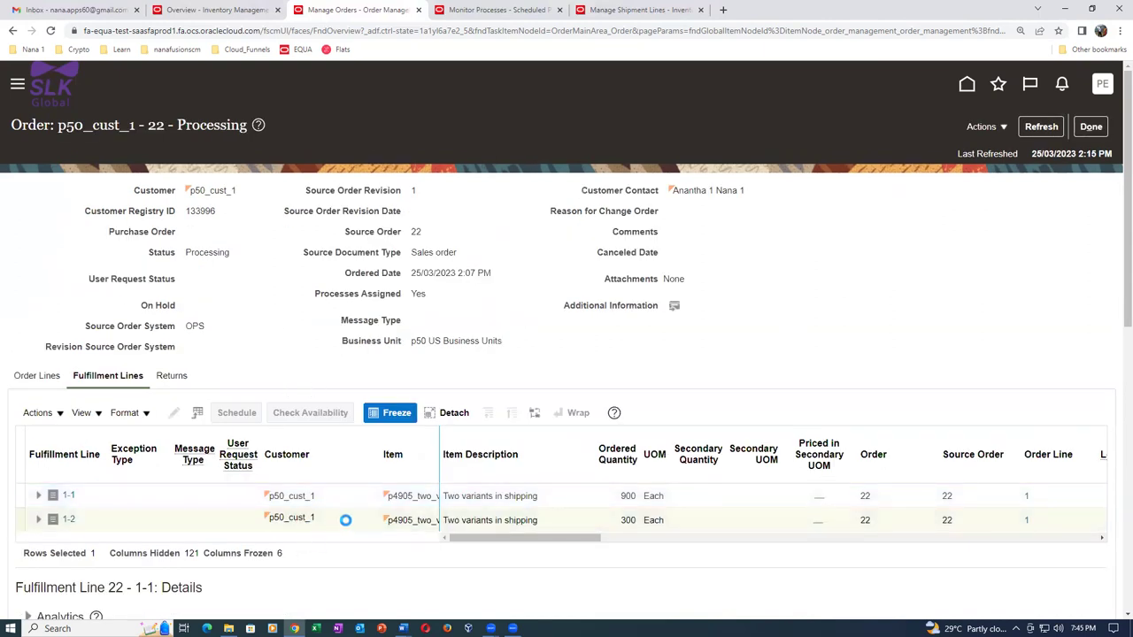
pyautogui.moveTo(523, 538); pyautogui.dragTo(632, 540)
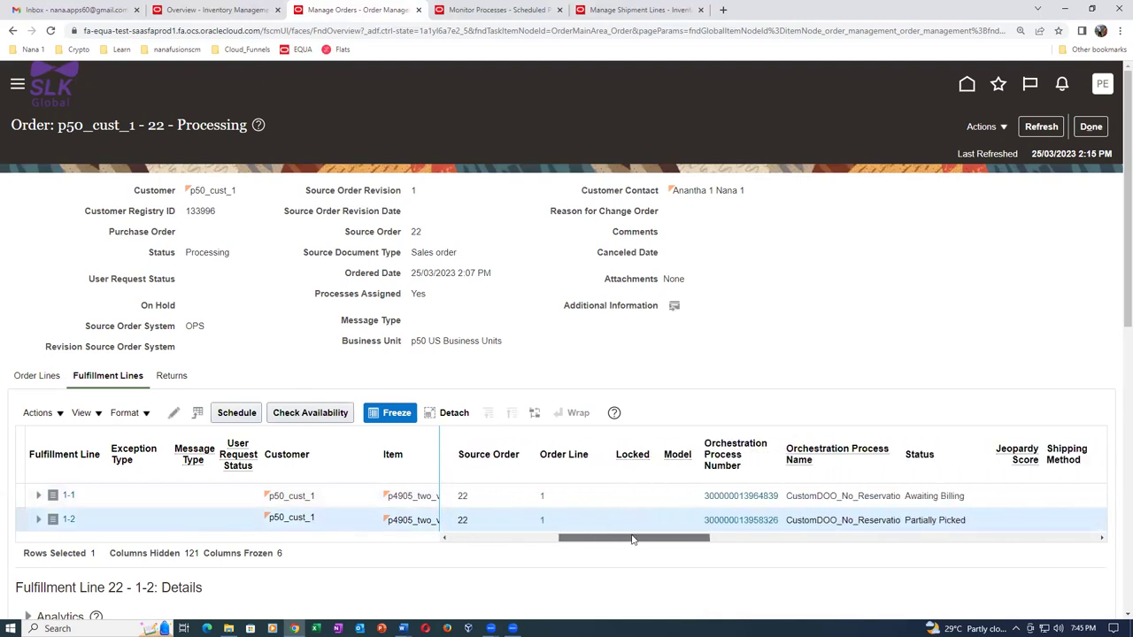
pyautogui.click(770, 523)
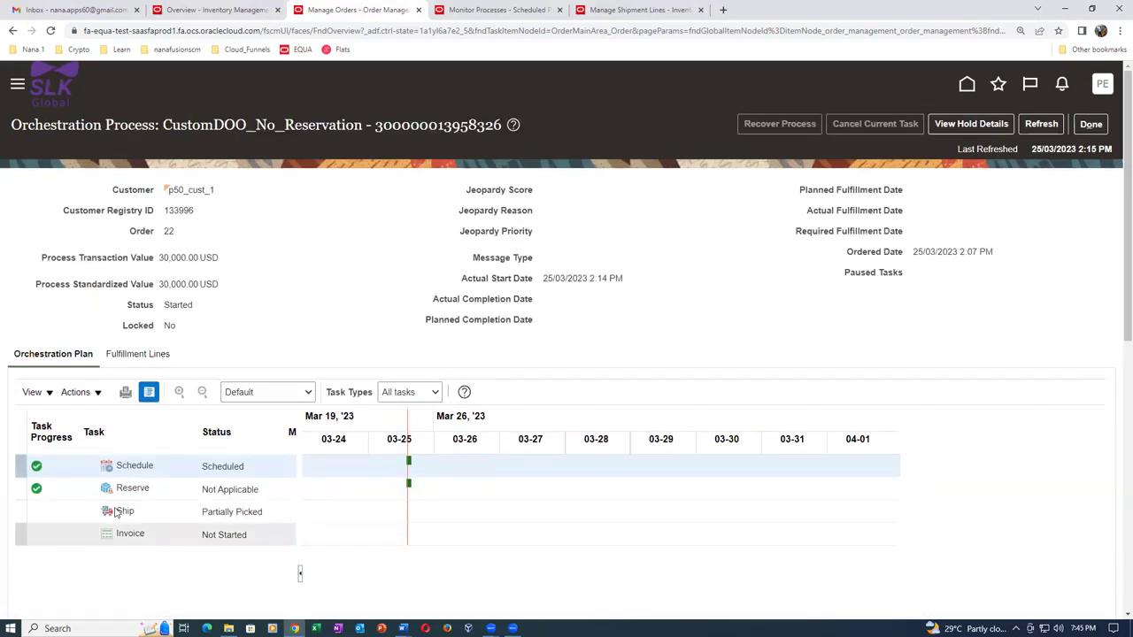
pyautogui.click(175, 513)
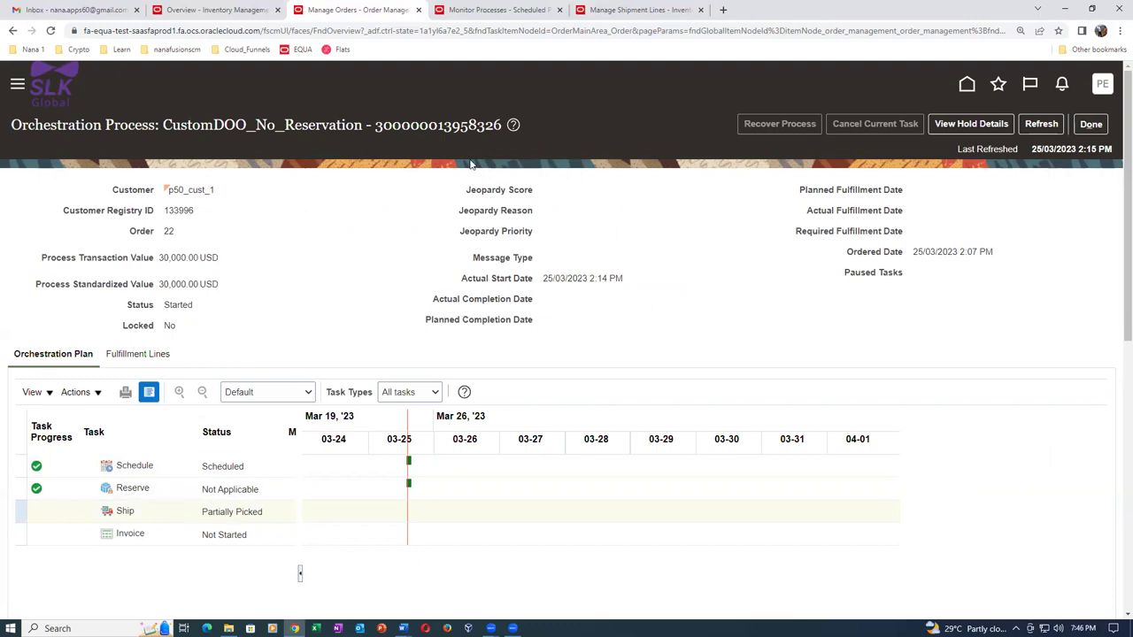
pyautogui.click(639, 9)
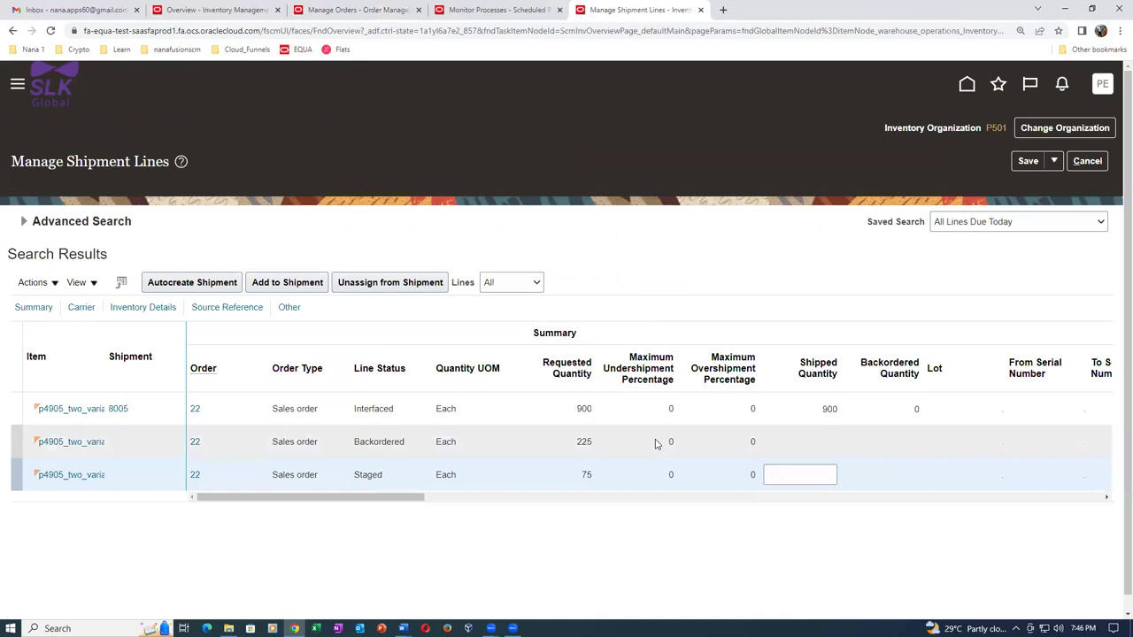
pyautogui.click(652, 441)
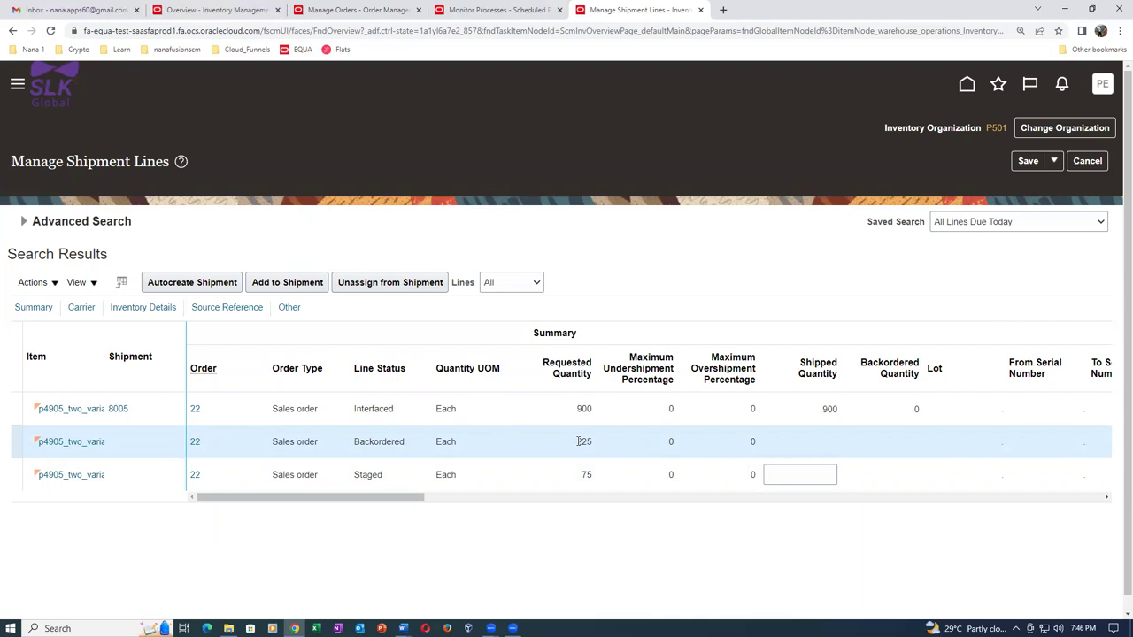
pyautogui.moveTo(578, 441); pyautogui.dragTo(599, 444)
pyautogui.click(609, 451)
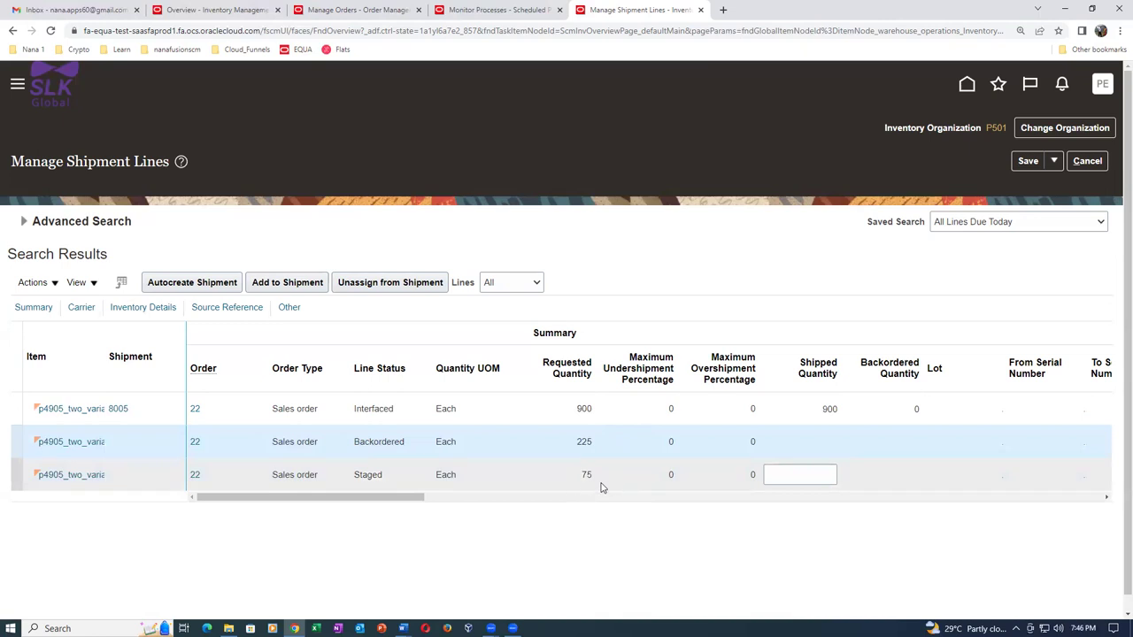
pyautogui.click(363, 11)
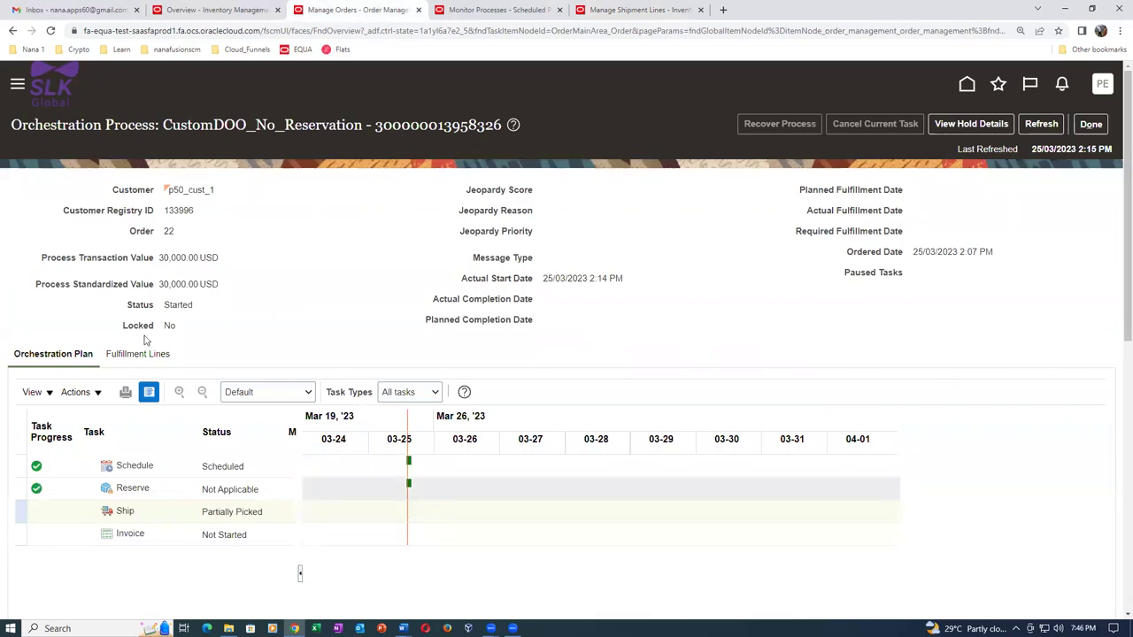
pyautogui.click(1091, 124)
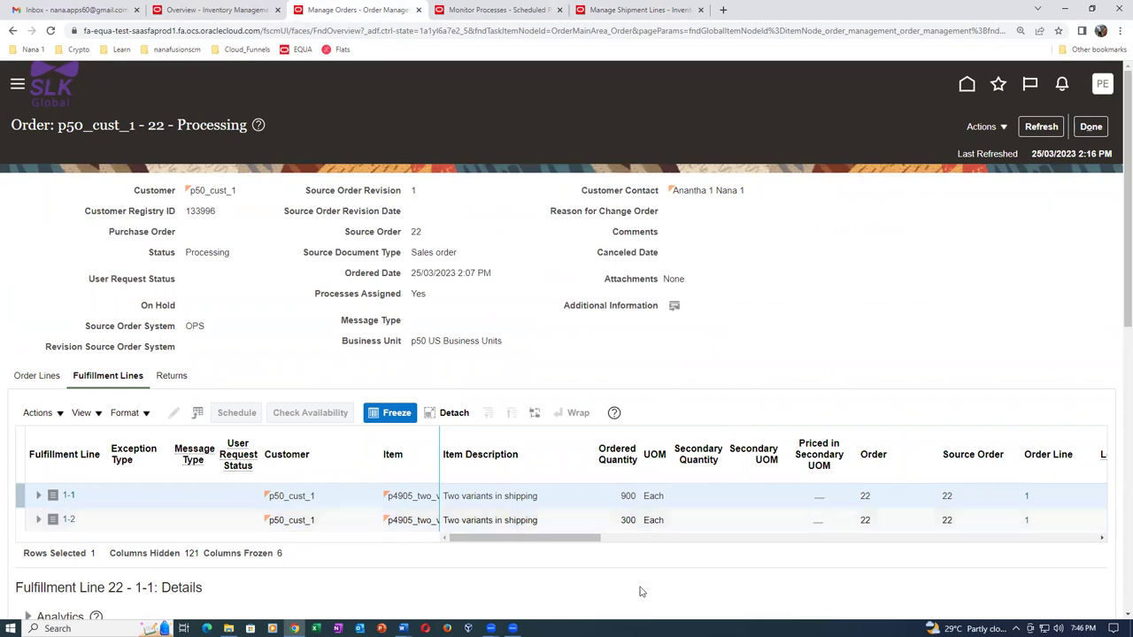
pyautogui.click(626, 12)
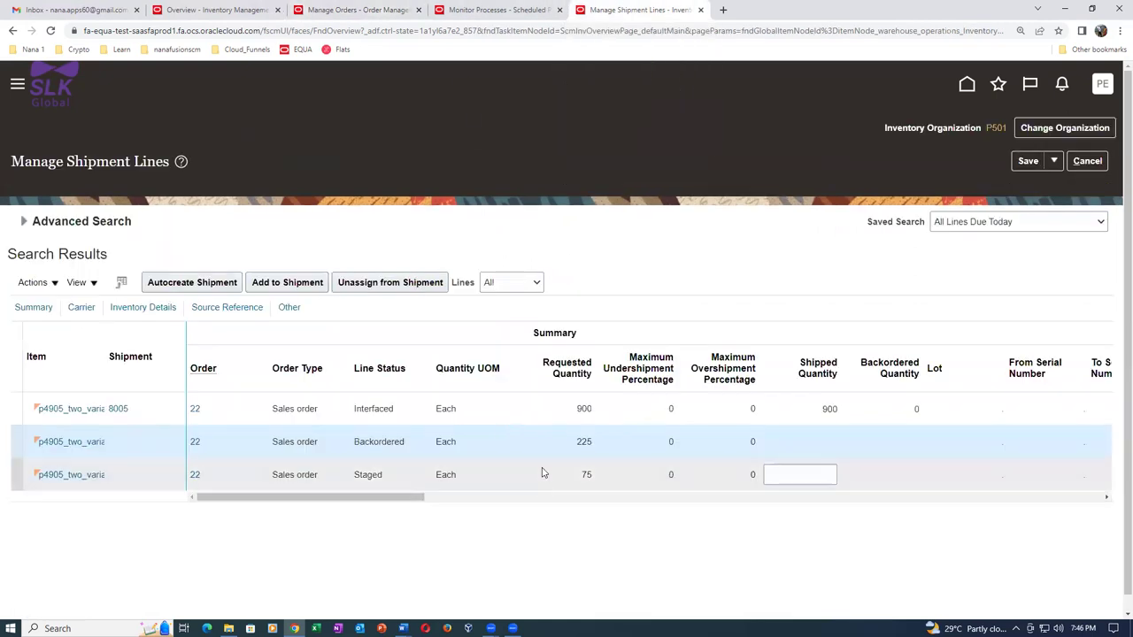